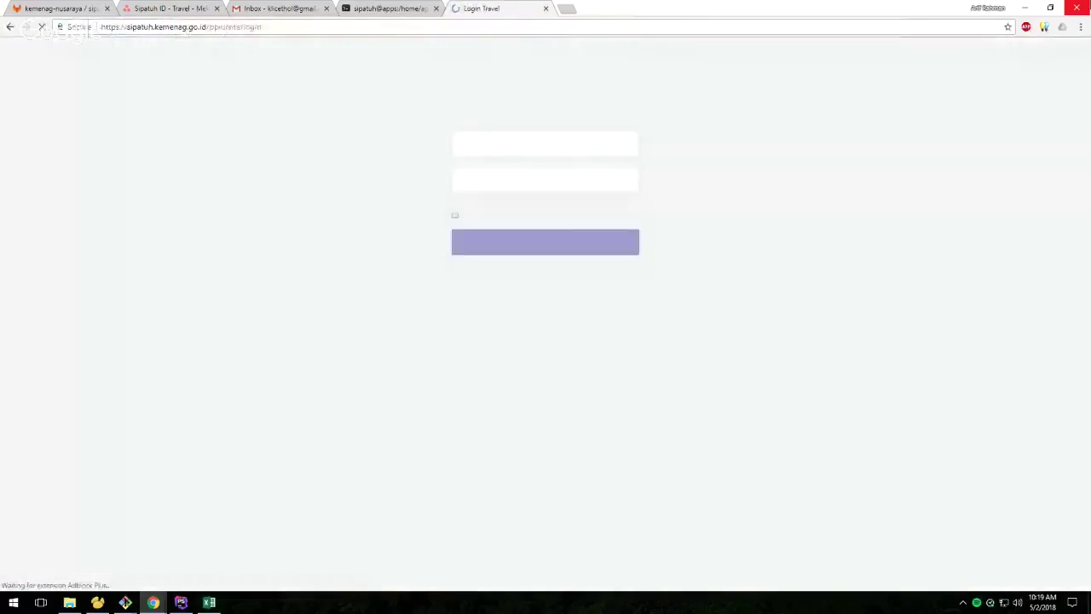
Log in past the reCAPTCHA and open Tambah Program for the Paket Umroh Murah group.
click(467, 230)
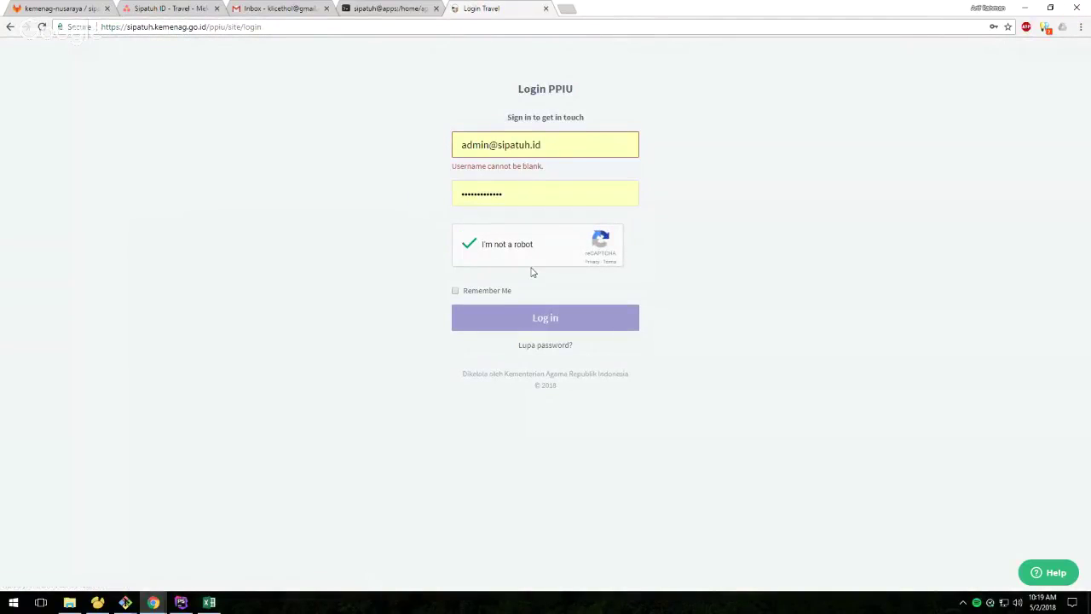
click(544, 319)
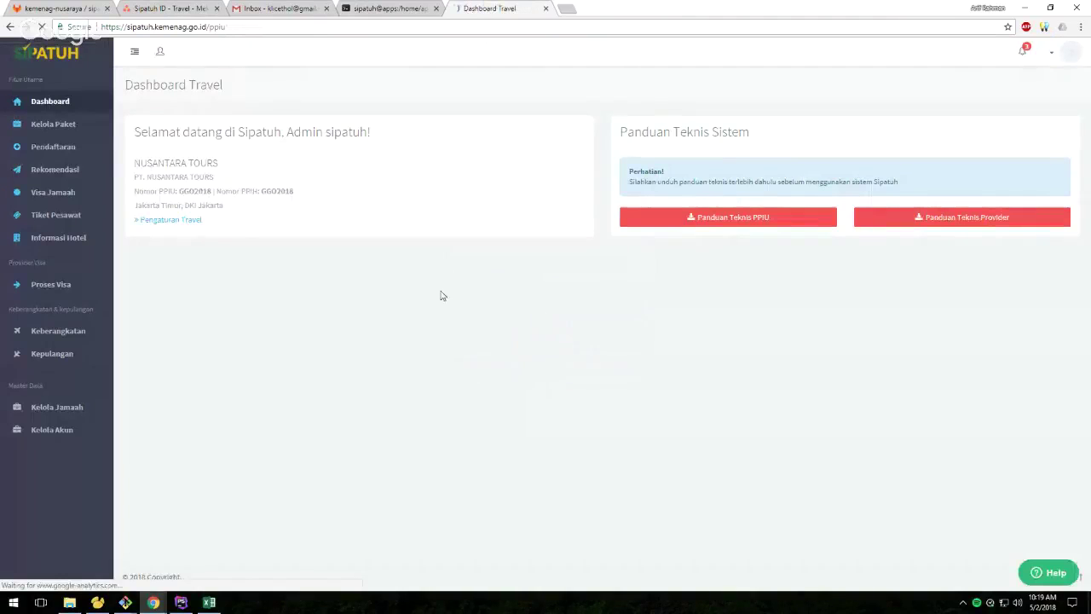
click(75, 126)
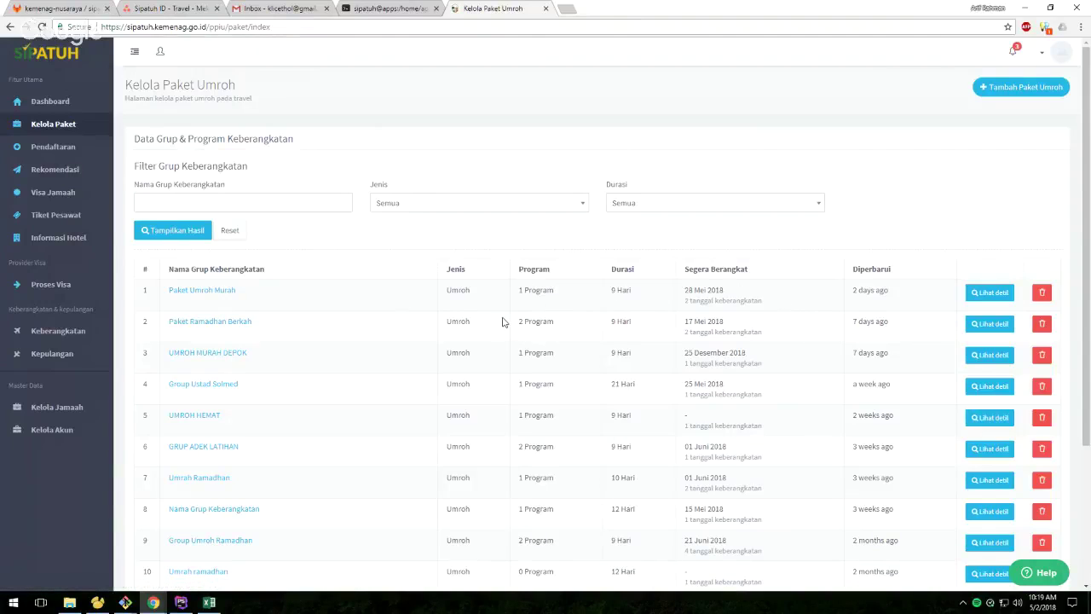
click(216, 291)
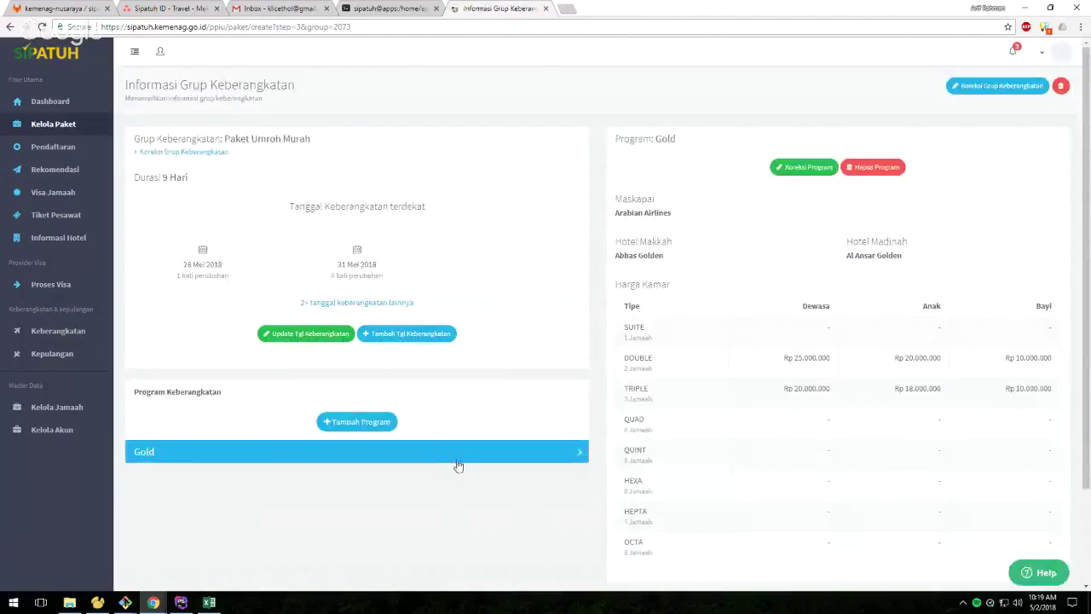
click(362, 421)
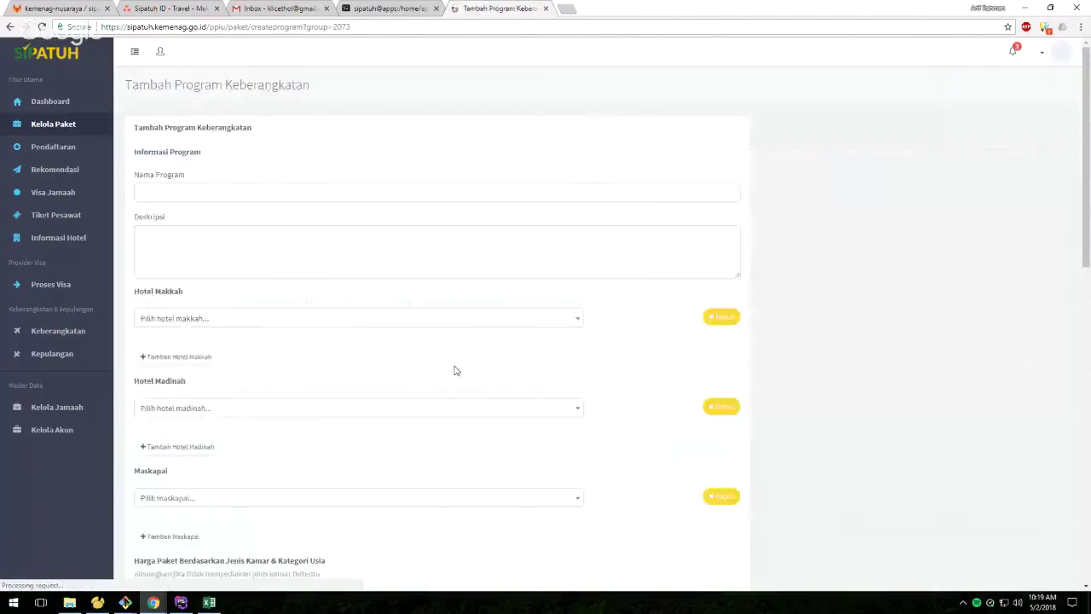
scroll(454, 370, down, 7)
scroll(454, 370, up, 3)
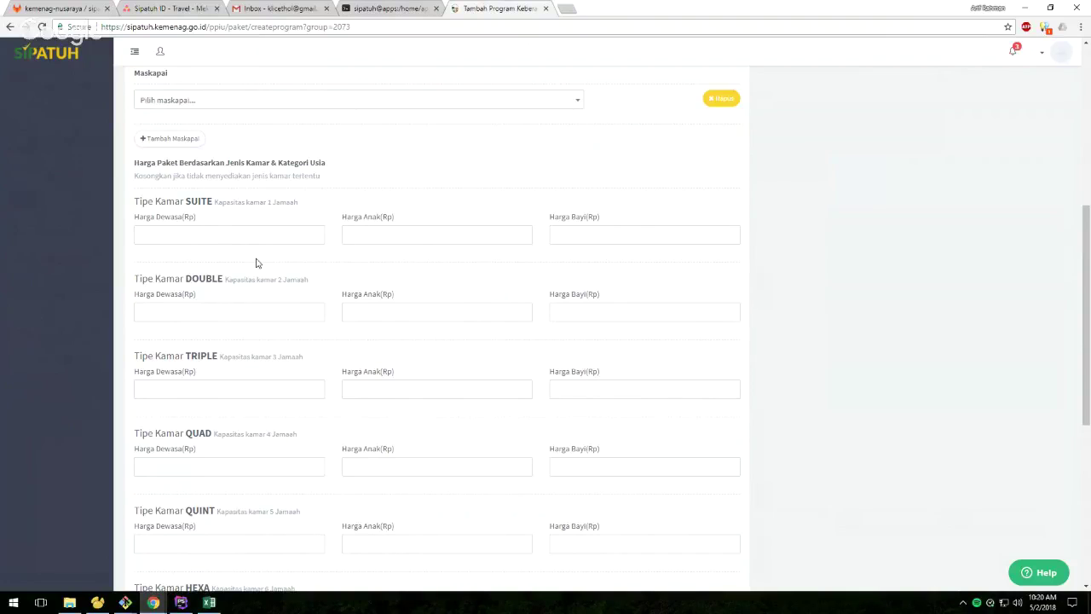
scroll(256, 263, up, 1)
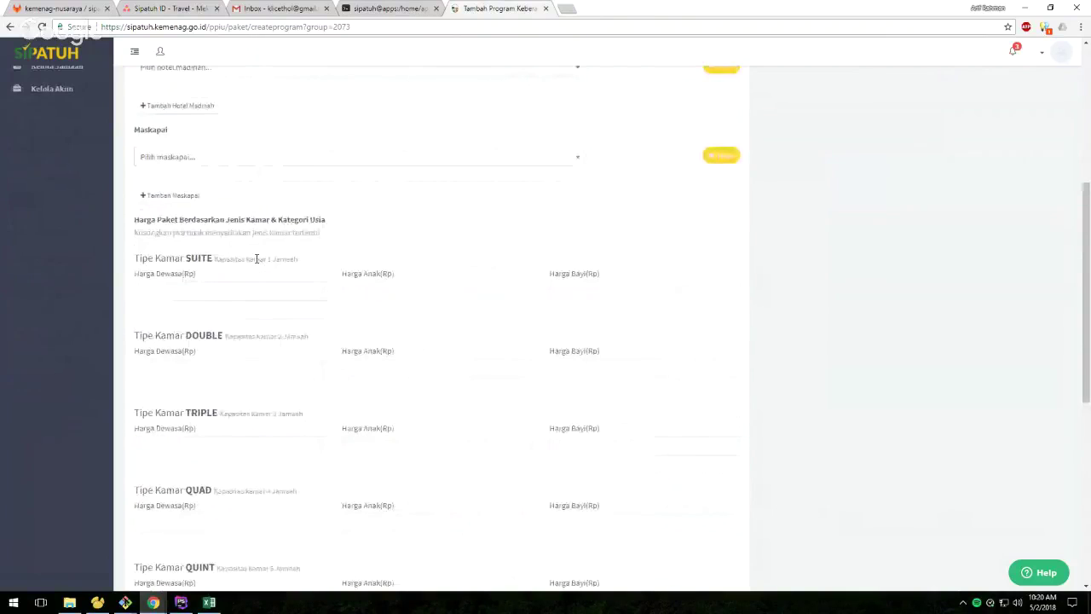
scroll(257, 259, down, 1)
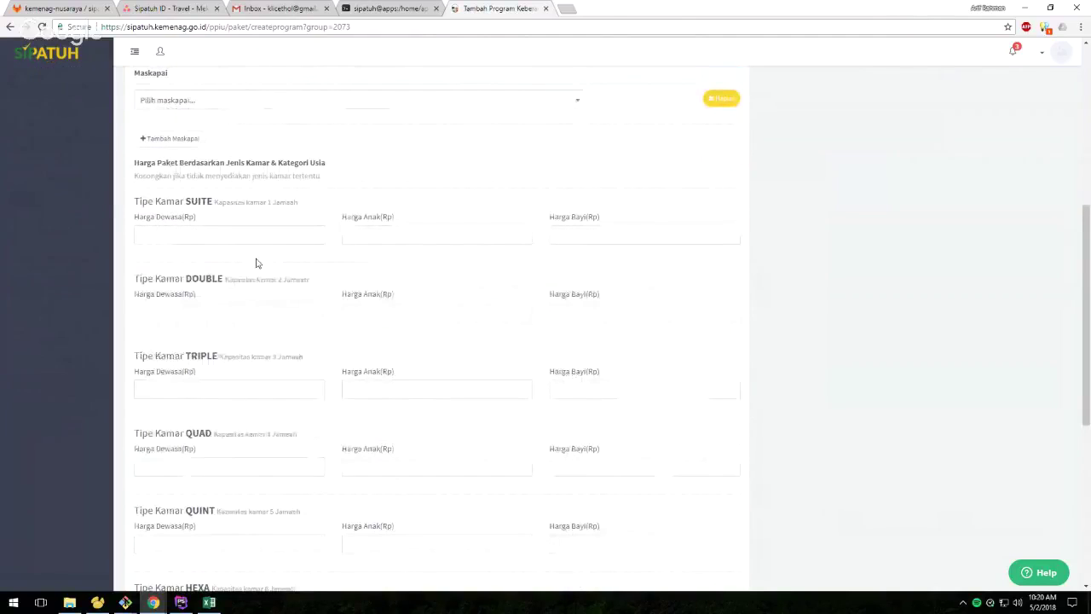
scroll(256, 263, down, 7)
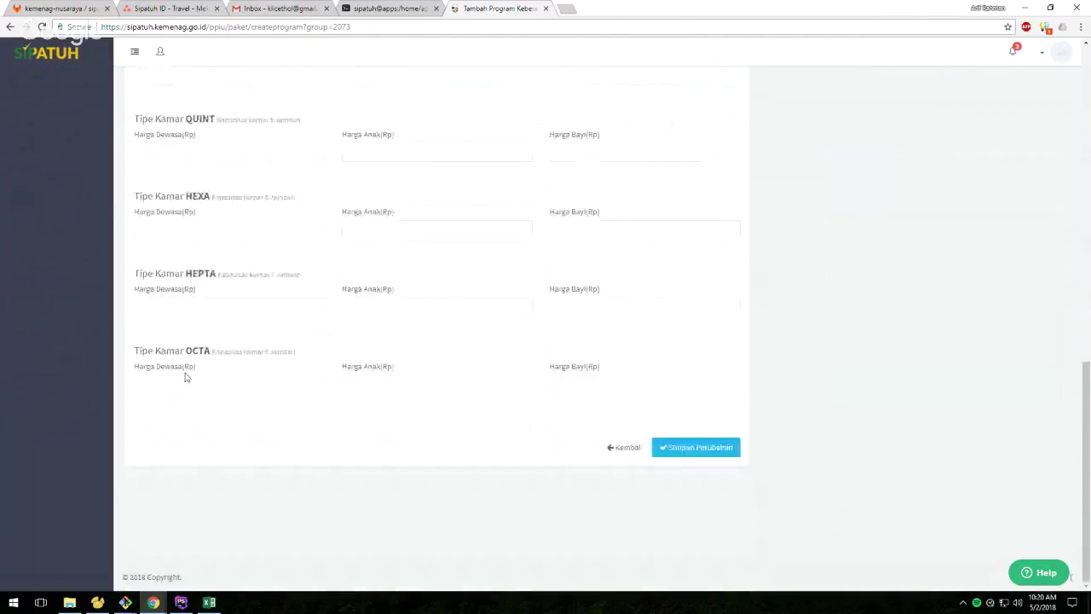
triple_click(214, 350)
click(302, 358)
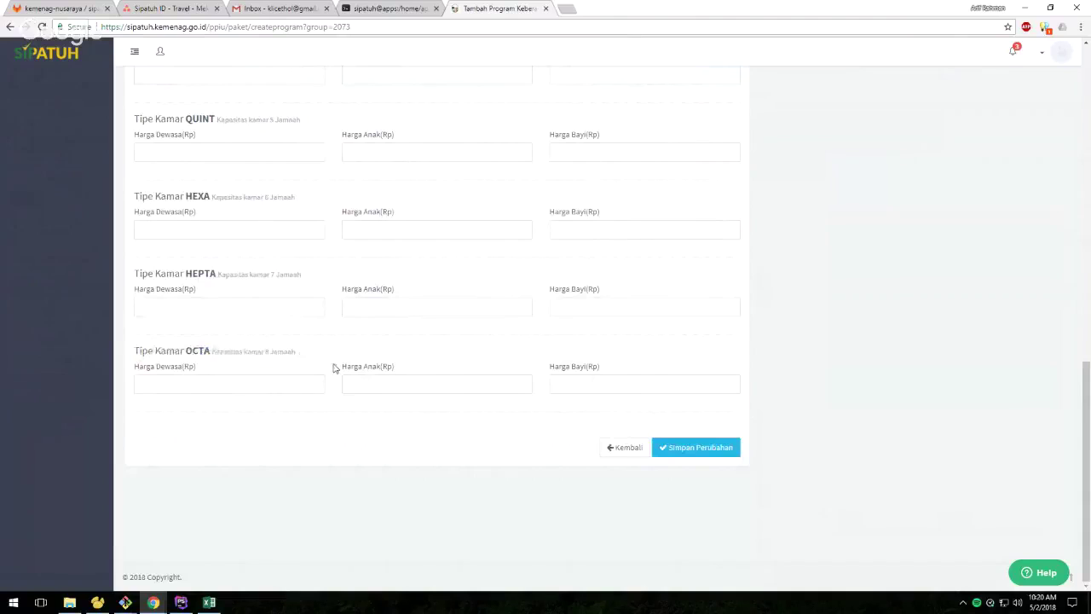
scroll(337, 358, up, 4)
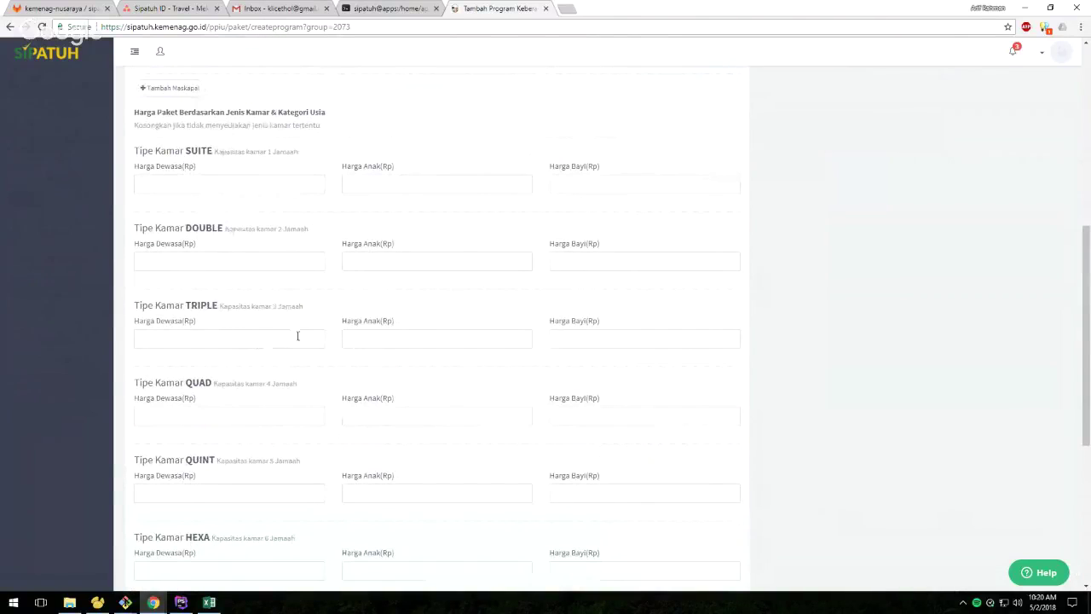
scroll(258, 380, down, 4)
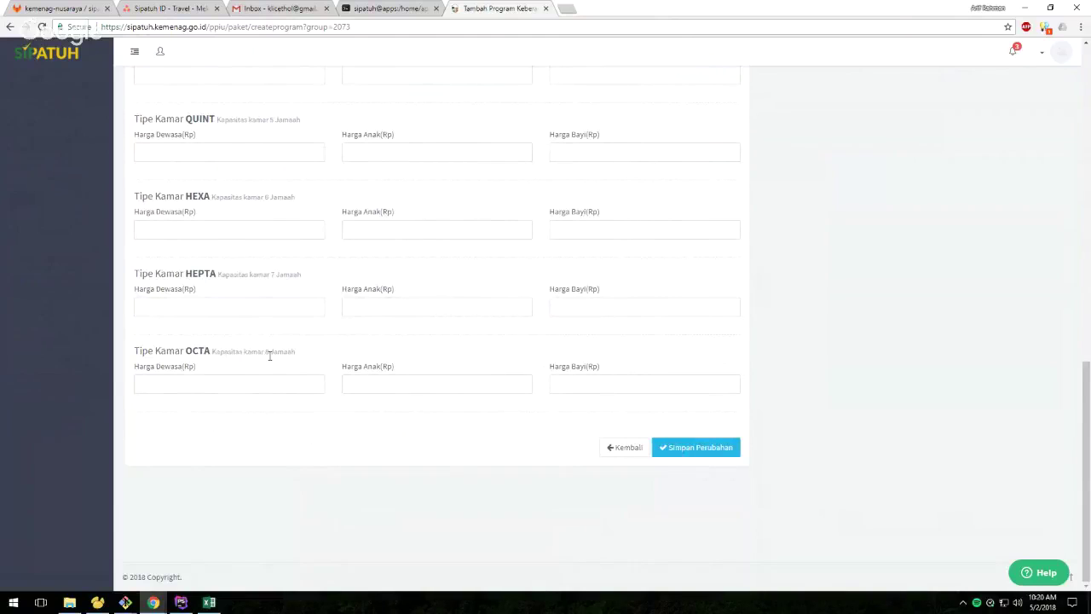
Enter 0 as the DOUBLE room Harga Dewasa in the new program form.
click(274, 385)
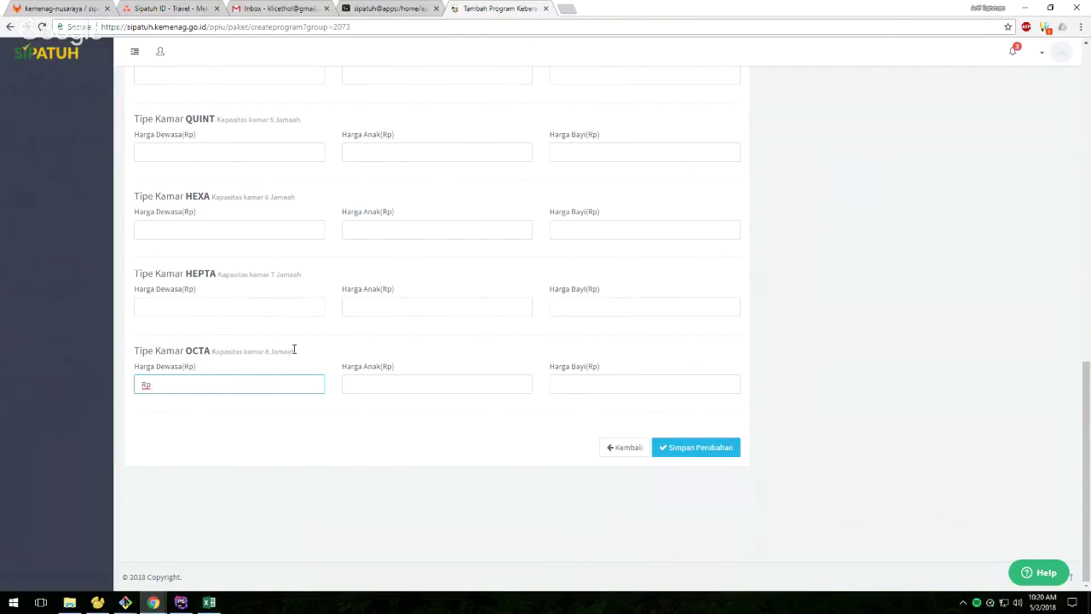
scroll(294, 349, up, 4)
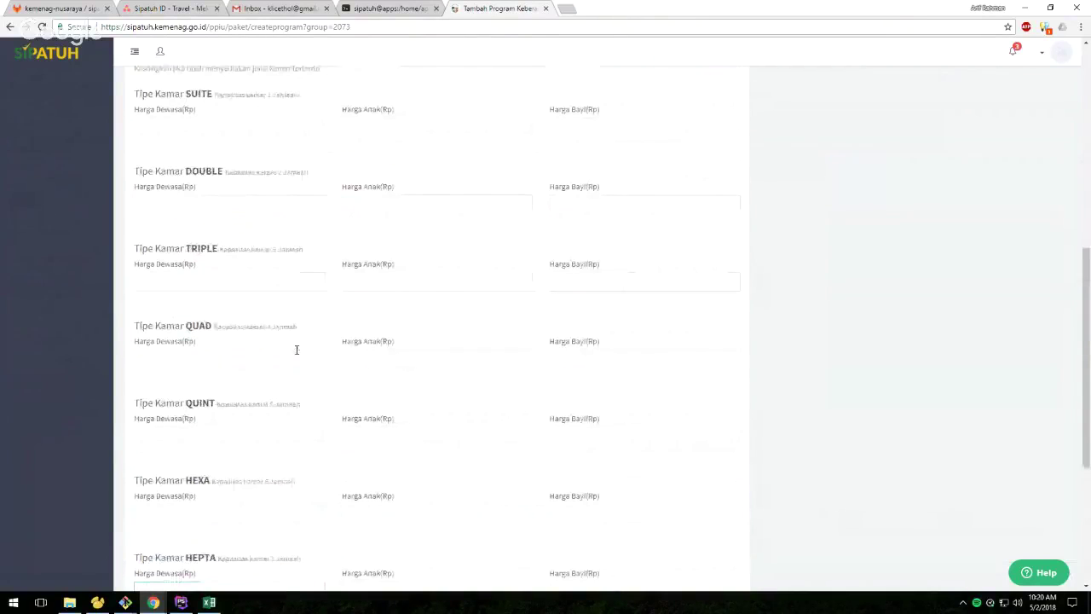
scroll(297, 349, up, 3)
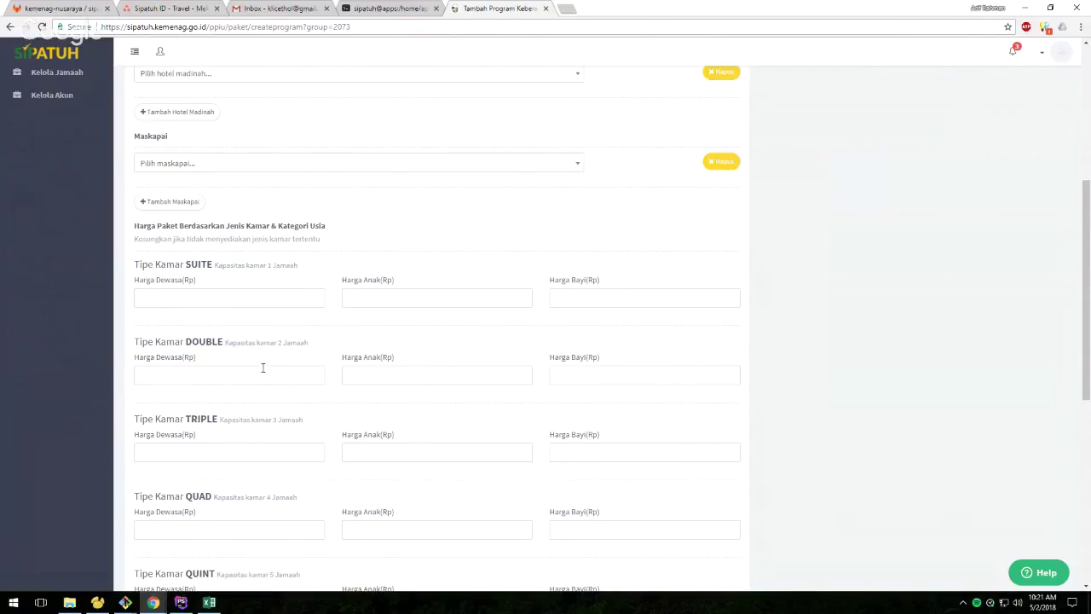
scroll(263, 367, down, 1)
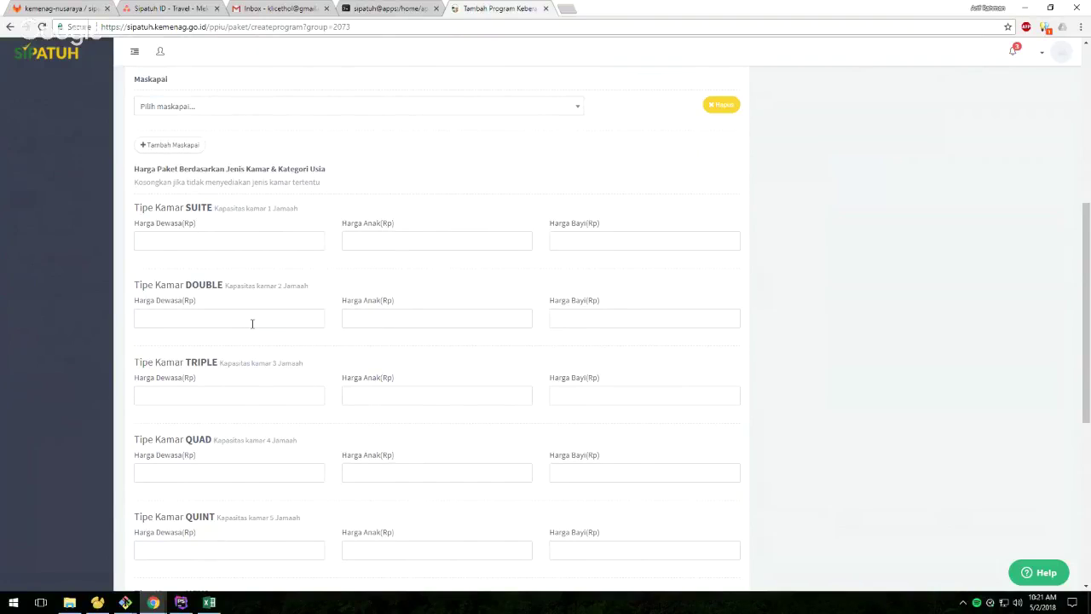
click(252, 323)
text(0)
Zoom the Sipatuh form page to 150% from Chrome's menu.
click(1080, 28)
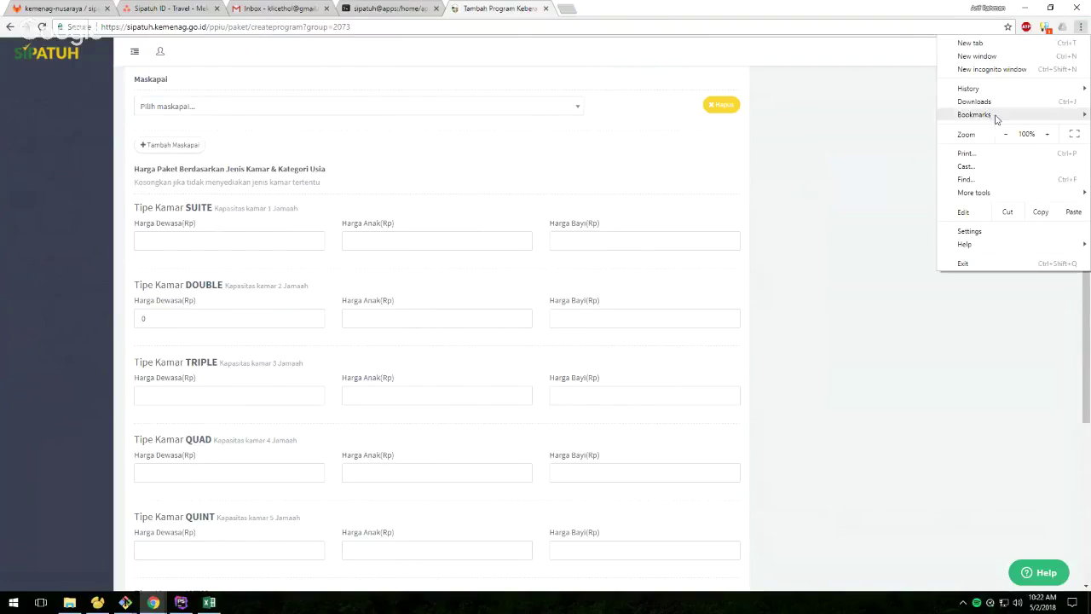
click(1049, 134)
click(1049, 134)
click(1049, 135)
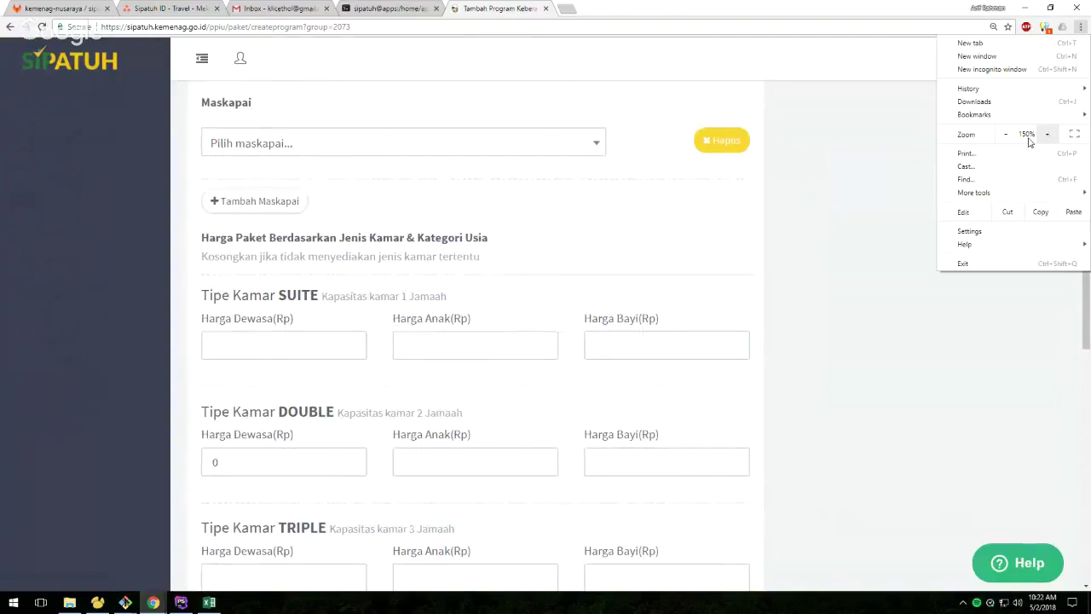
click(887, 226)
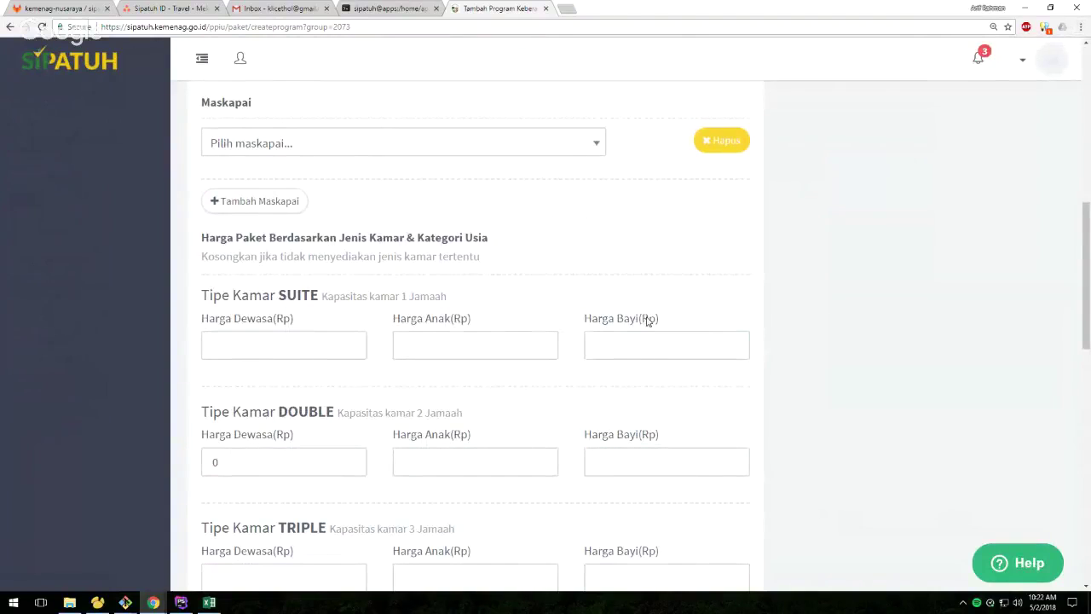
drag(1086, 295, 1088, 129)
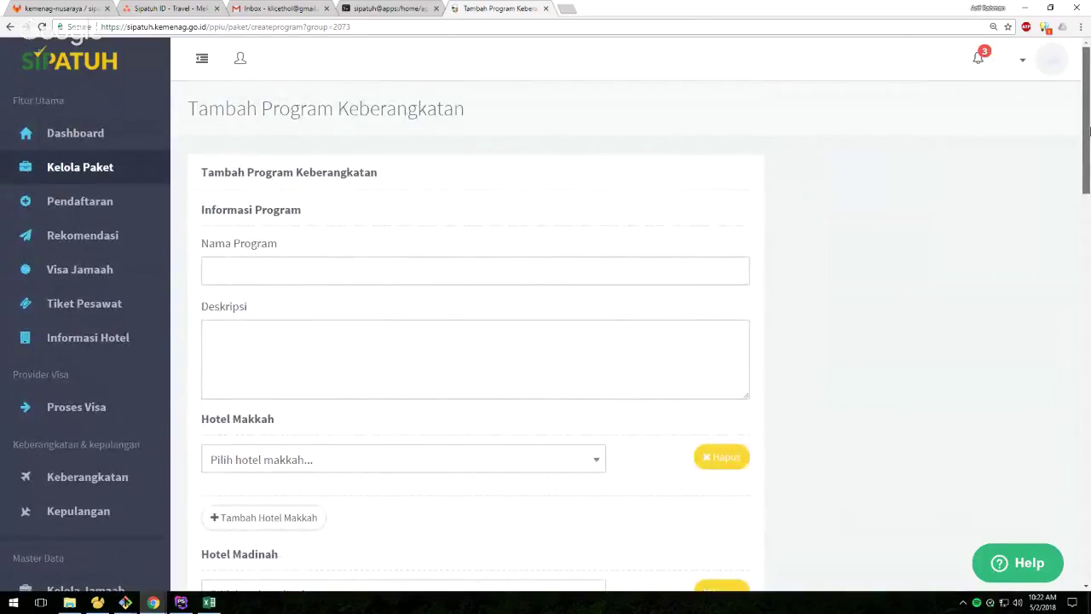
drag(1089, 130, 1082, 347)
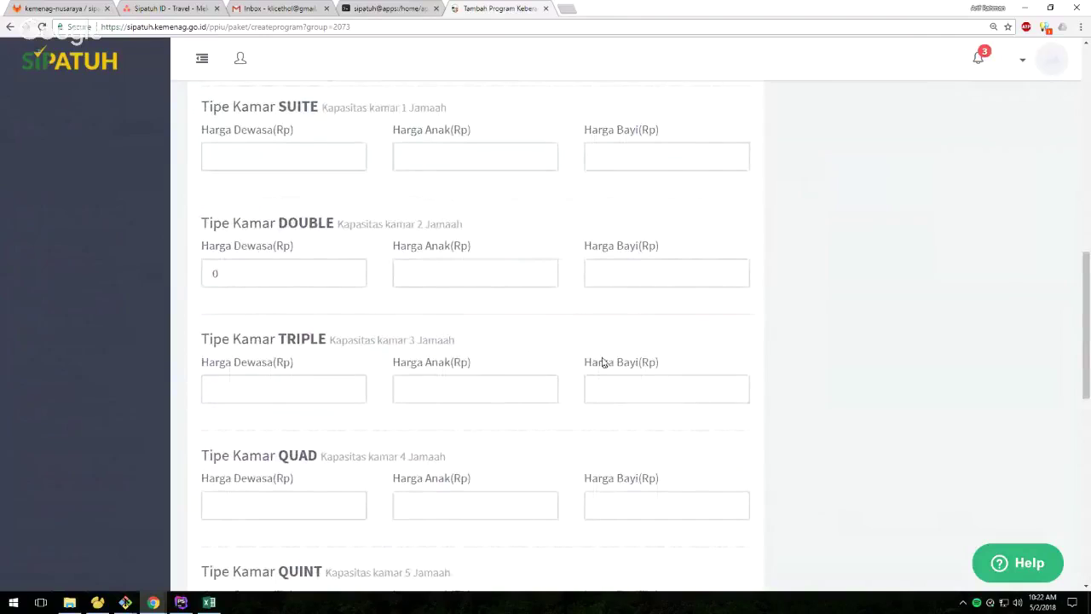
Set DOUBLE room prices: adult 25.000.000, child 8.000.000, infant left at 0.
click(234, 274)
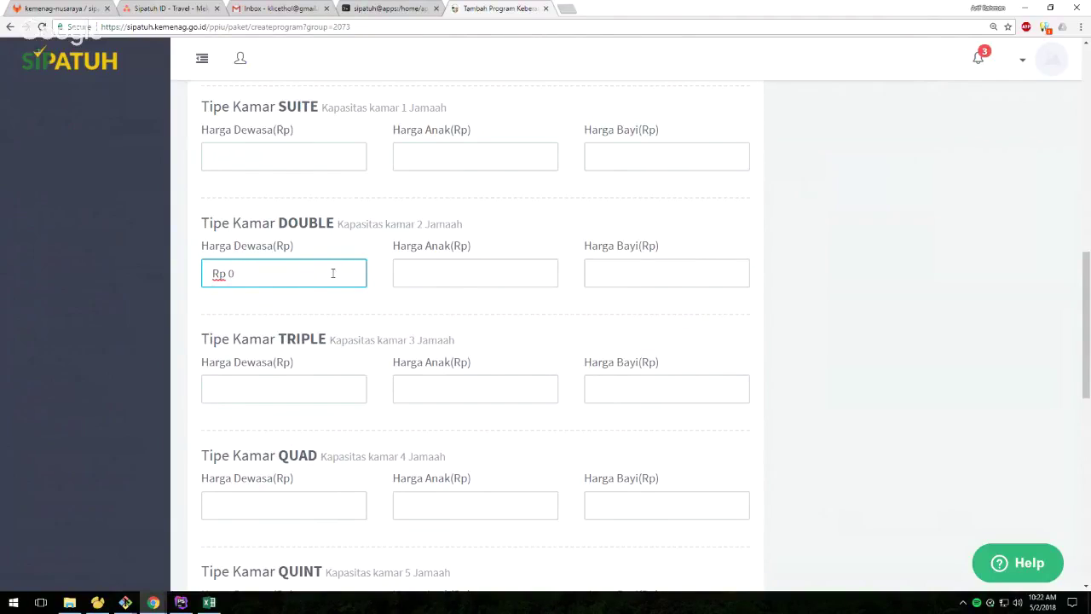
text(25.000.000)
key(Tab)
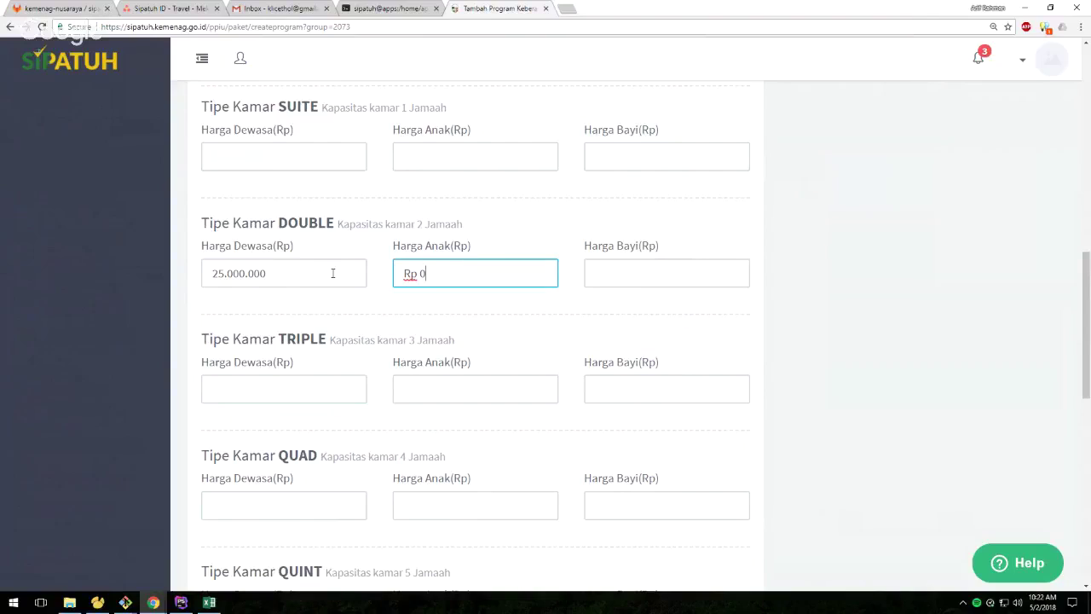
text(17175)
key(BackSpace)
key(BackSpace)
key(BackSpace)
key(BackSpace)
text(8000000)
key(Tab)
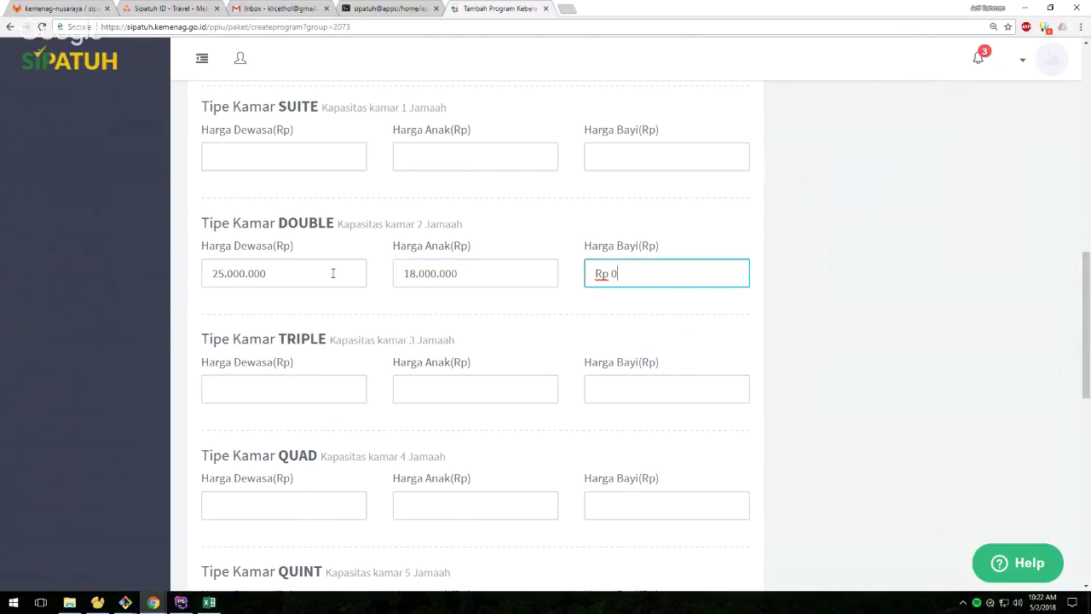
click(878, 301)
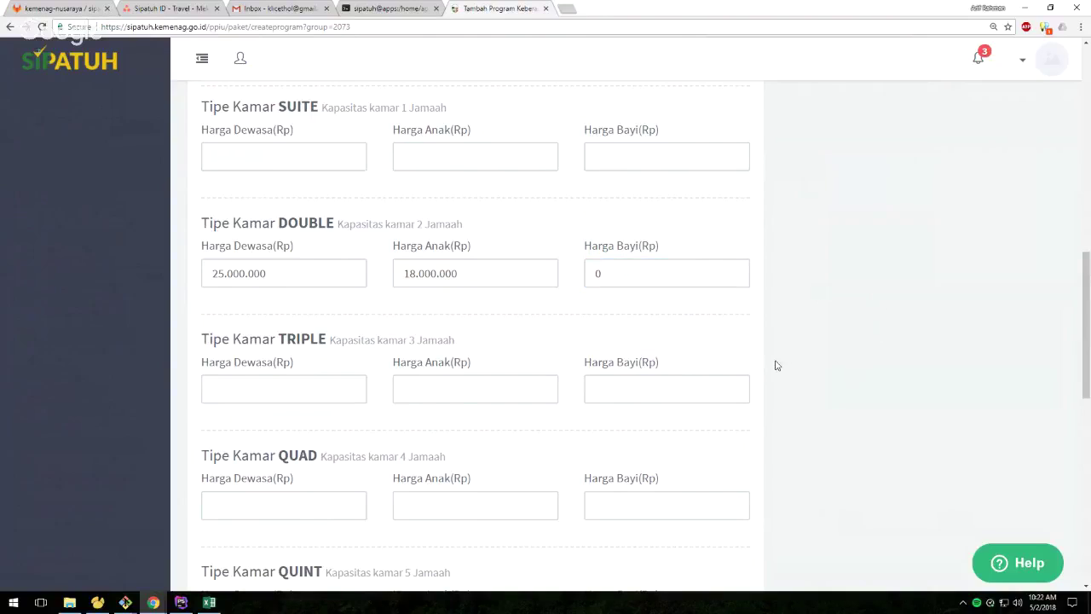
Set TRIPLE room prices: adult 22.000.000, child 16.000.000.
click(292, 383)
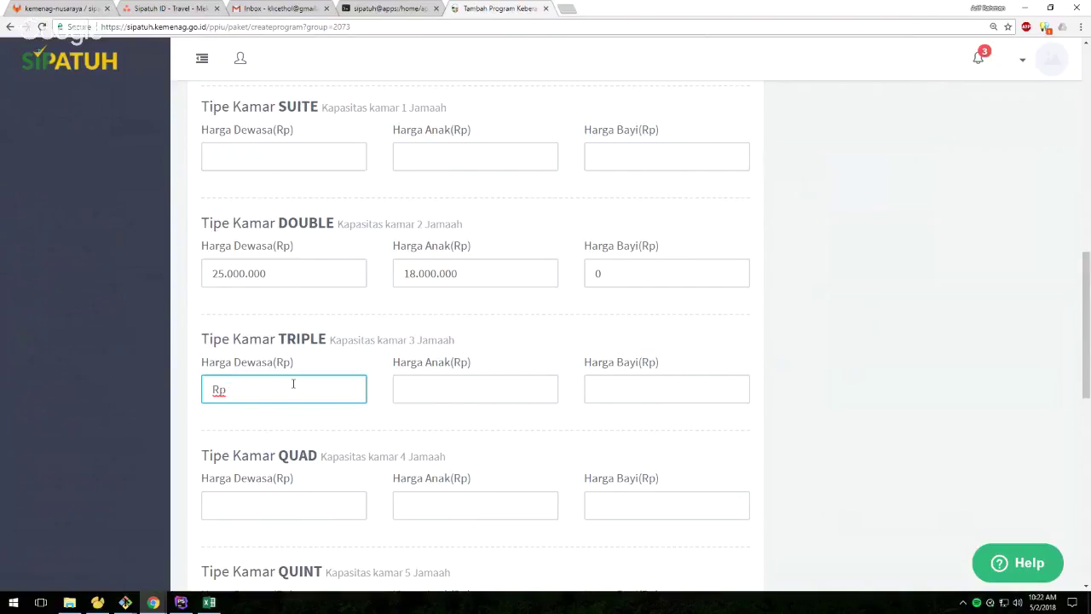
text(22.000.000)
key(Tab)
text(20.000.0)
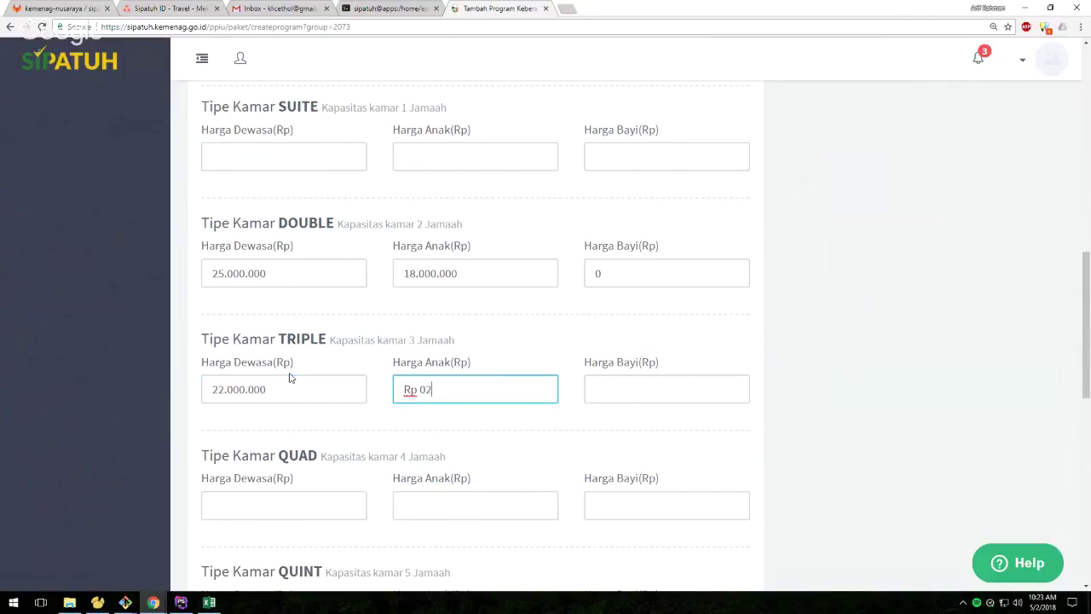
text(00)
key(BackSpace)
key(BackSpace)
key(BackSpace)
key(BackSpace)
key(BackSpace)
key(BackSpace)
key(BackSpace)
key(BackSpace)
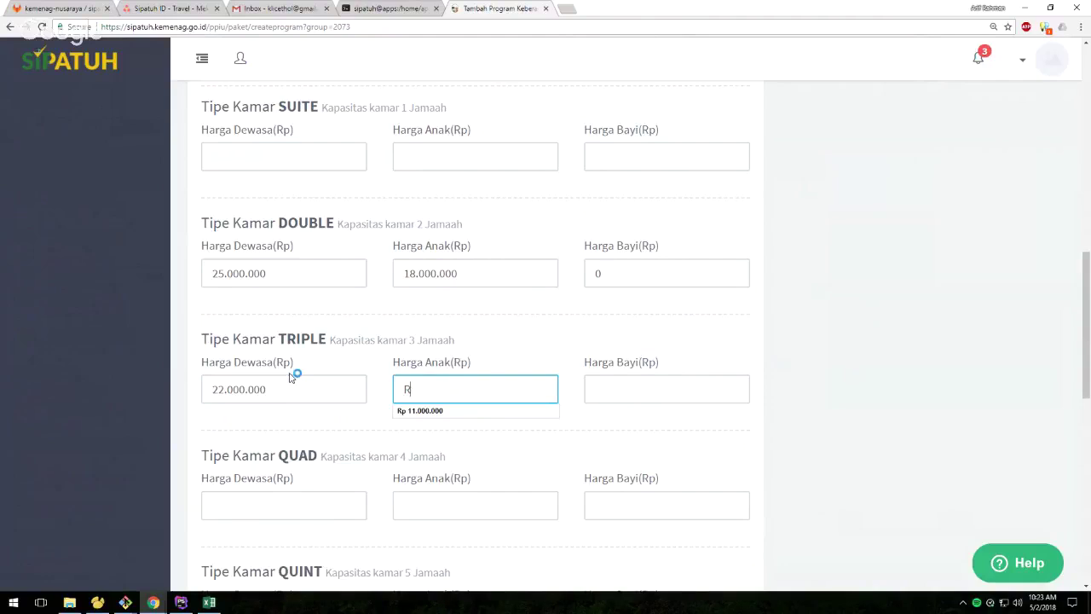
text(16000000)
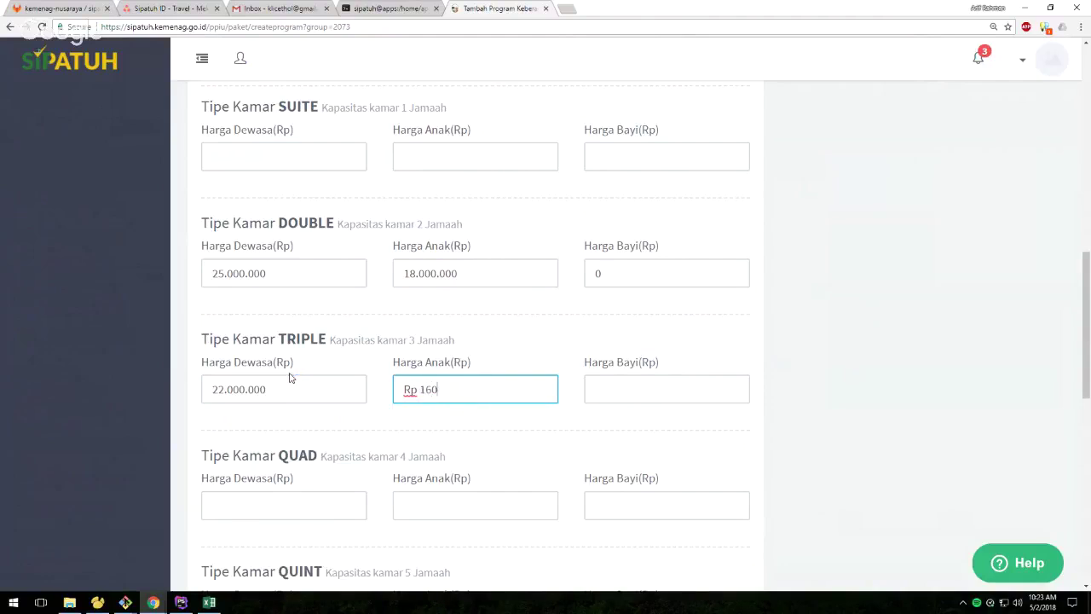
click(786, 395)
Go back to the first part of the form with Kembali.
scroll(874, 390, down, 8)
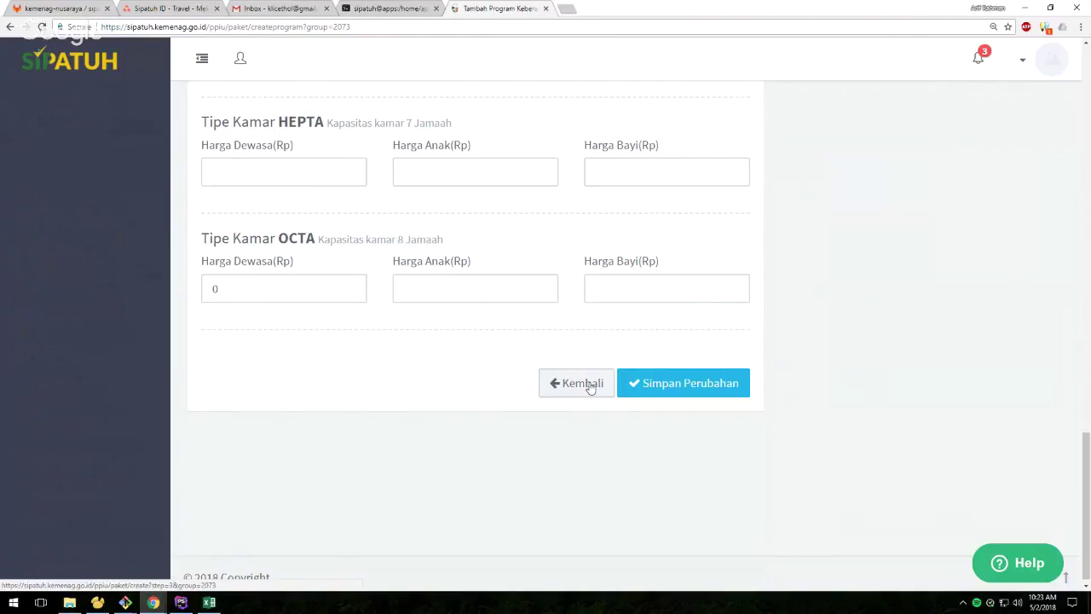
scroll(590, 387, up, 1)
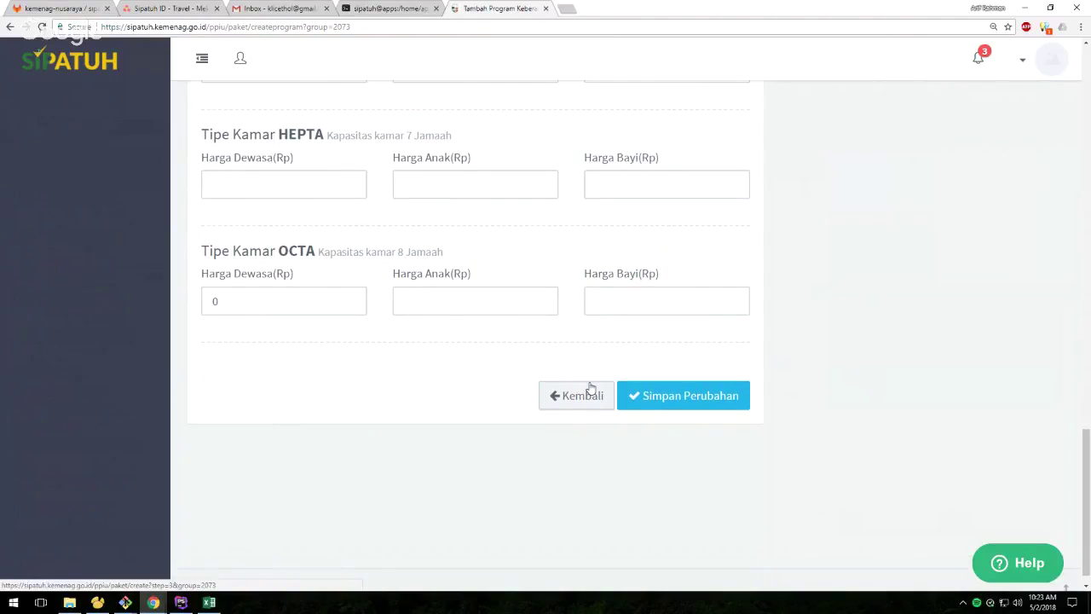
click(576, 395)
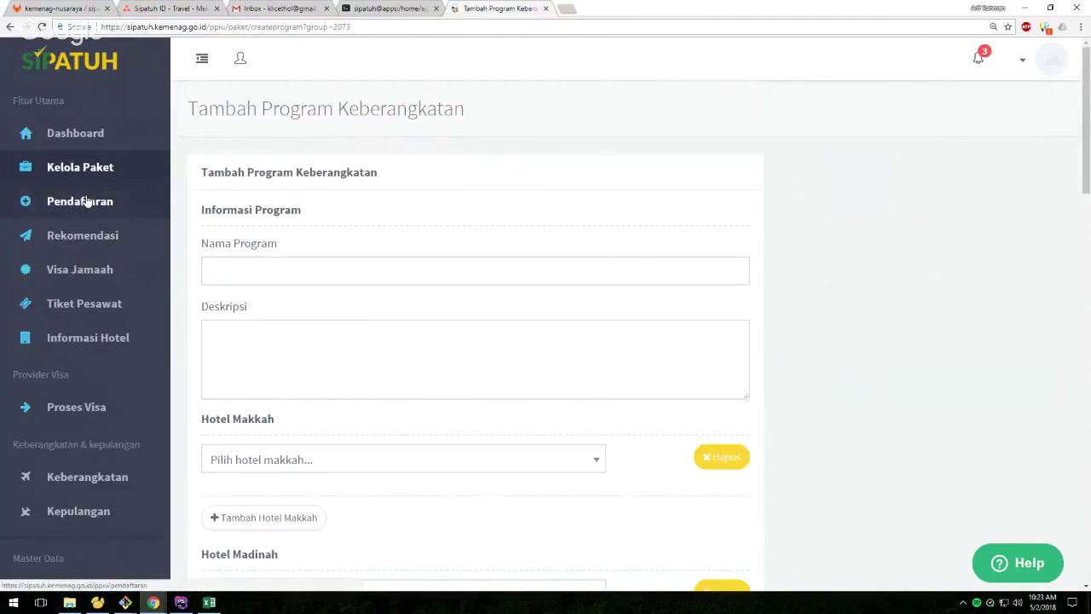
Open the Pendaftaran Jamaah Umroh list and show its Pendaftaran Jamaah registration options.
click(88, 201)
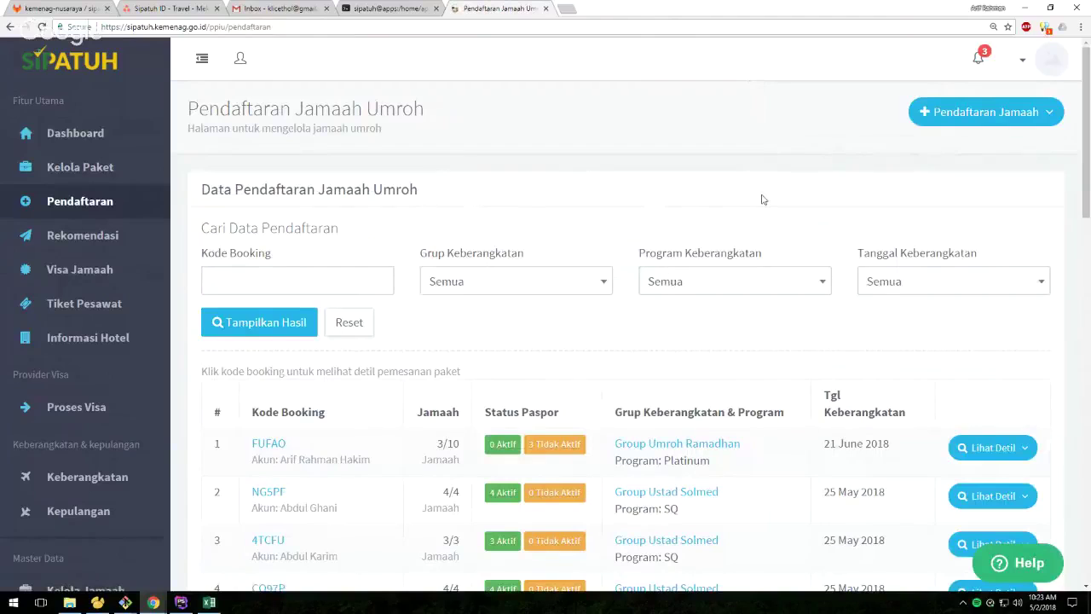
scroll(761, 201, down, 1)
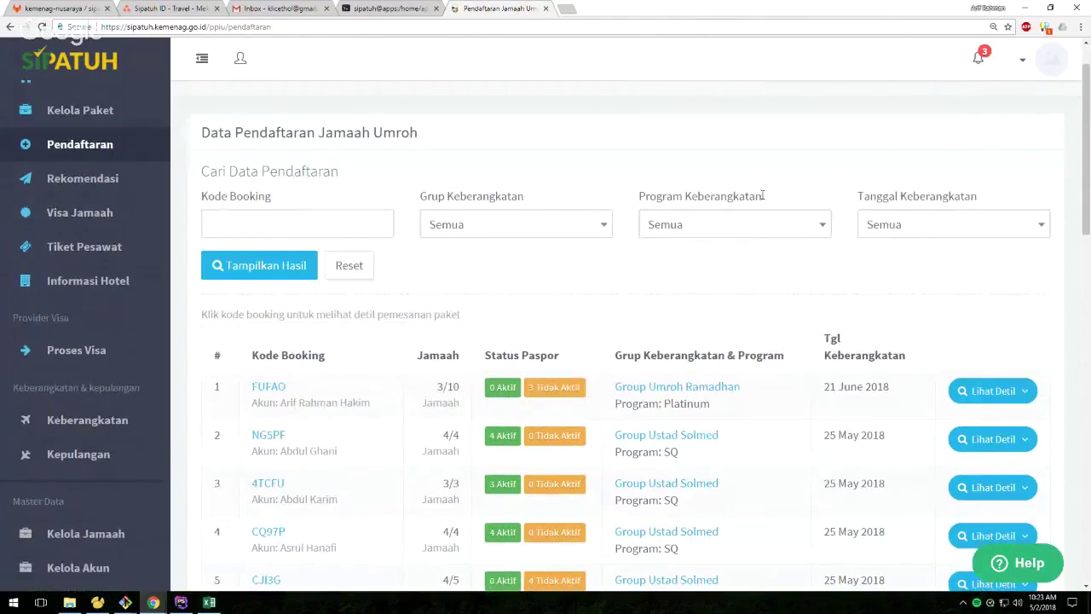
scroll(763, 200, up, 1)
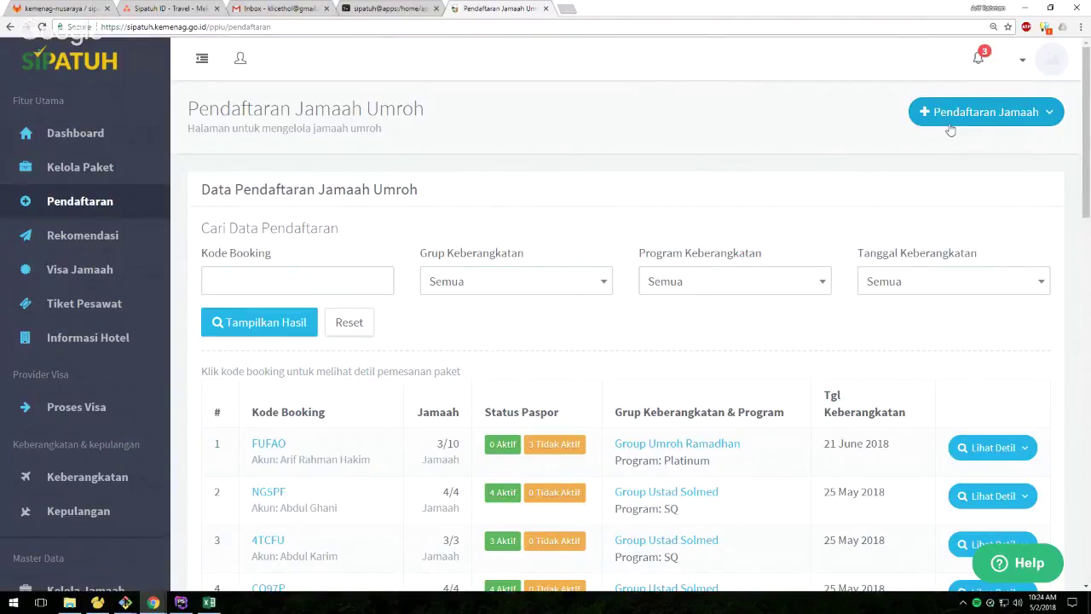
click(950, 124)
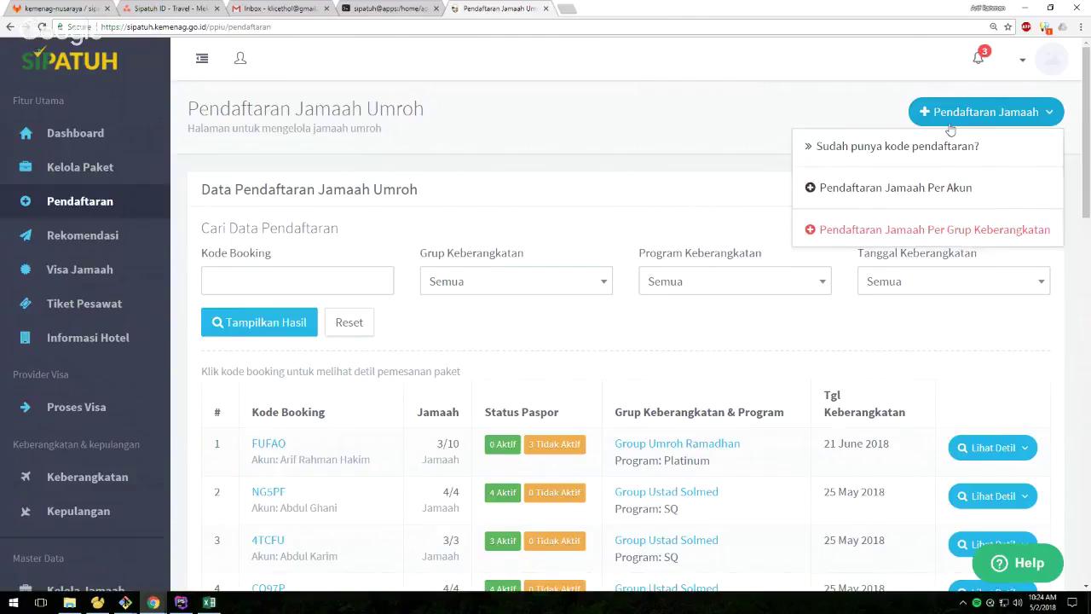
Close and reopen the Pendaftaran Jamaah dropdown menu.
click(871, 118)
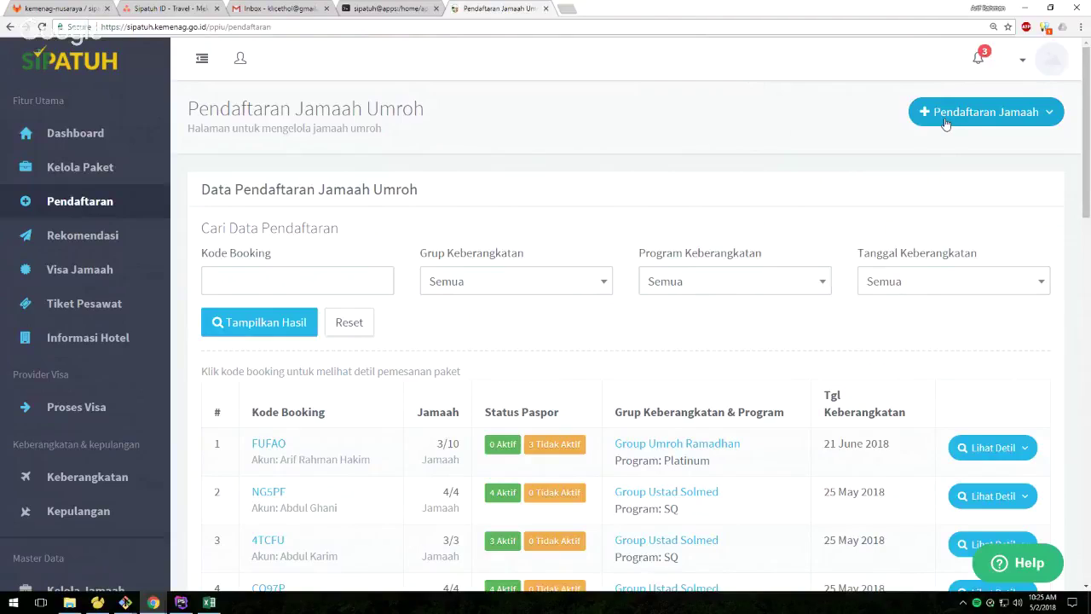
click(947, 121)
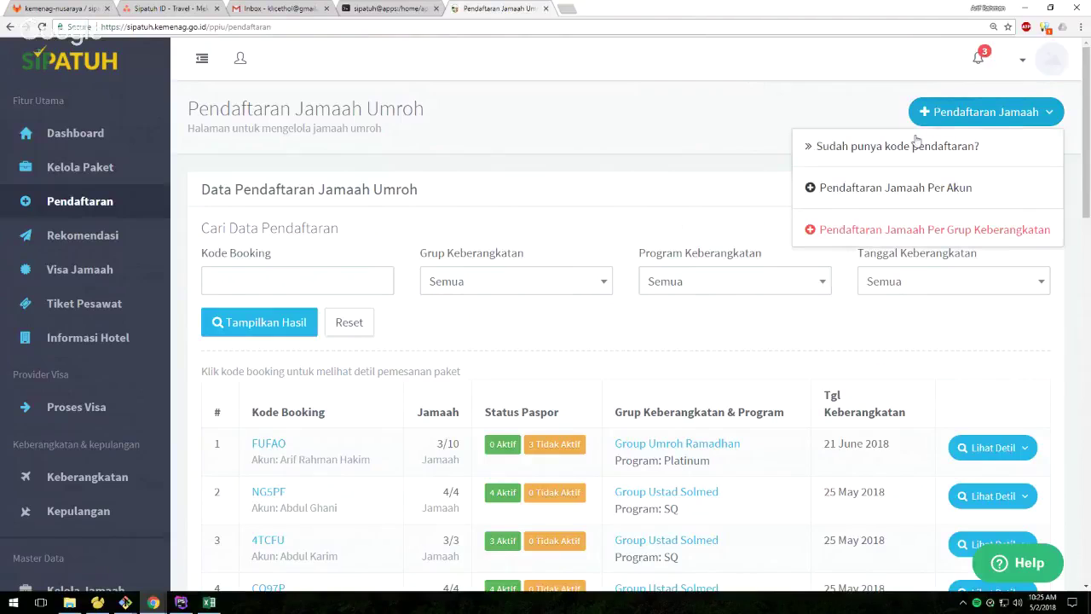
Start a per-account registration for Group Umroh Ramadhan - 9 Hari, Platinum, 21 Juni 2018.
click(932, 192)
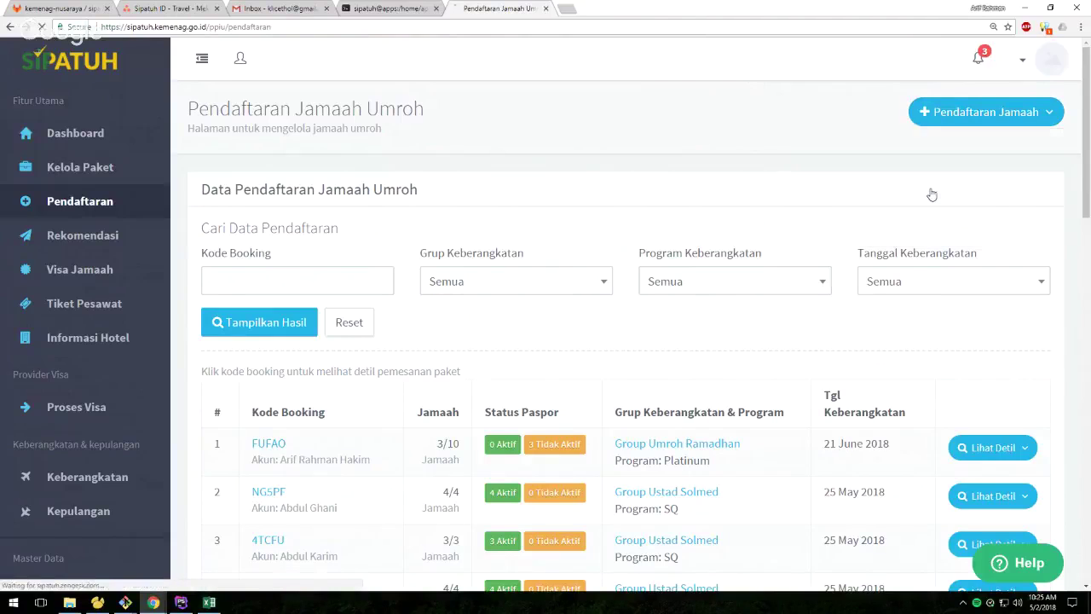
scroll(574, 244, down, 3)
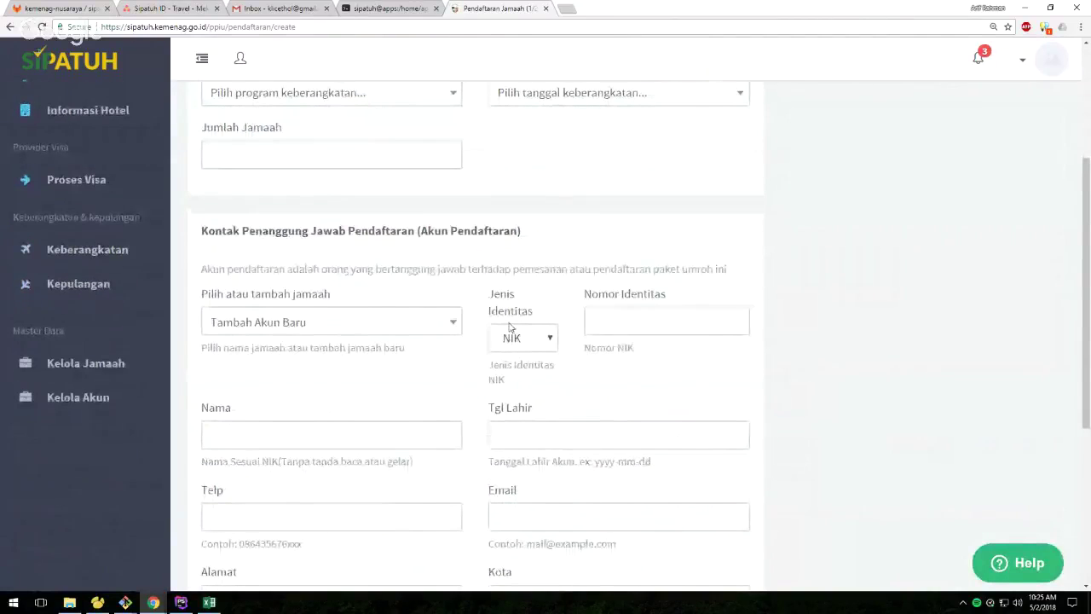
scroll(509, 324, up, 2)
scroll(509, 327, up, 2)
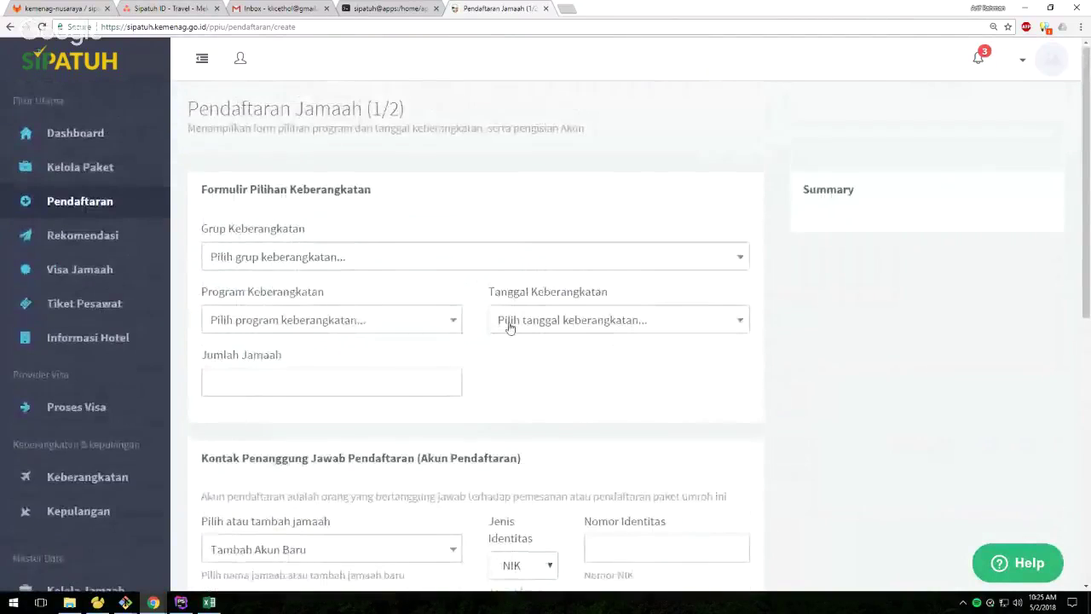
click(398, 269)
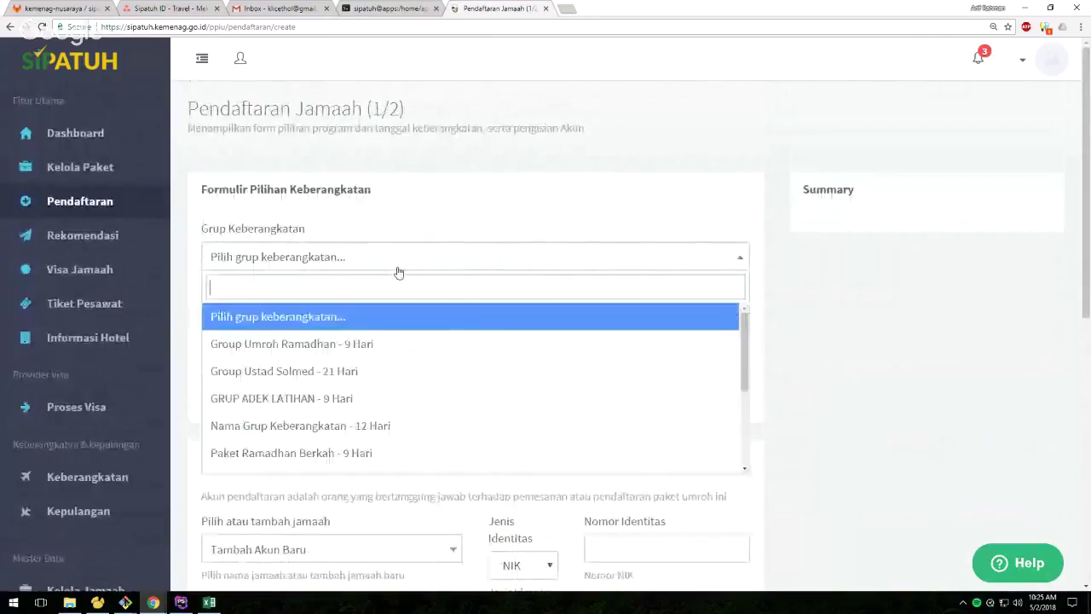
click(349, 342)
click(331, 321)
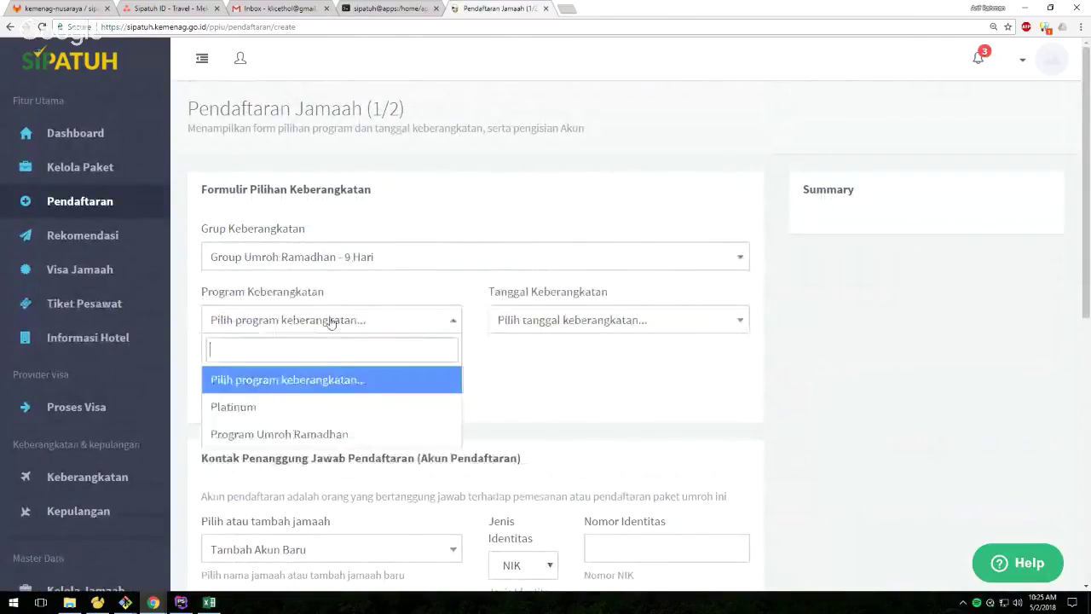
click(300, 421)
click(587, 325)
click(563, 408)
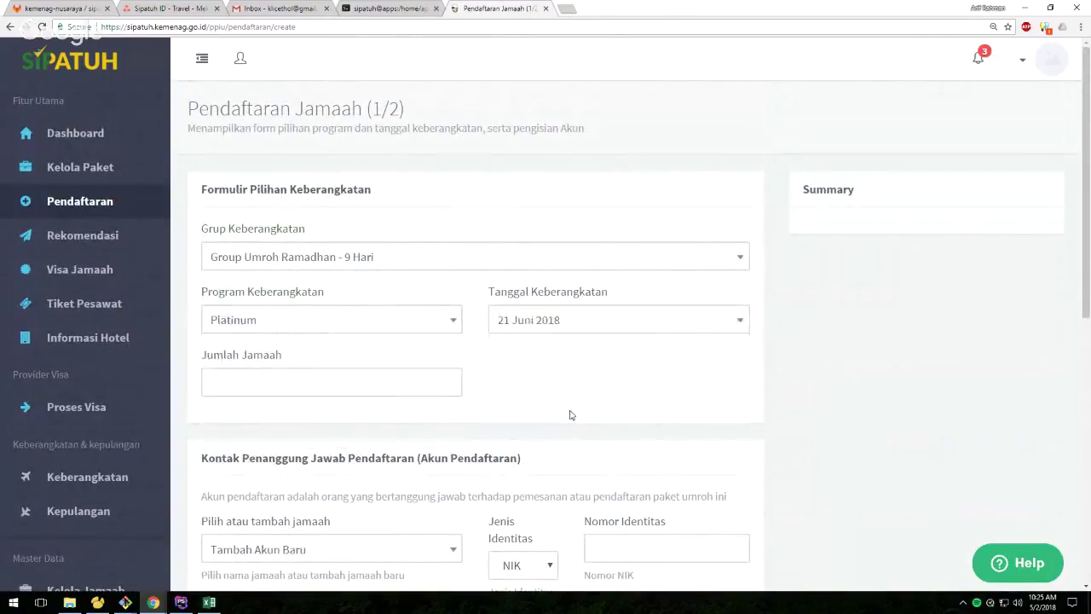
Enter 10 as the Jumlah Jamaah.
click(373, 381)
scroll(579, 395, down, 1)
scroll(582, 401, down, 1)
scroll(576, 392, up, 1)
text(10)
click(657, 279)
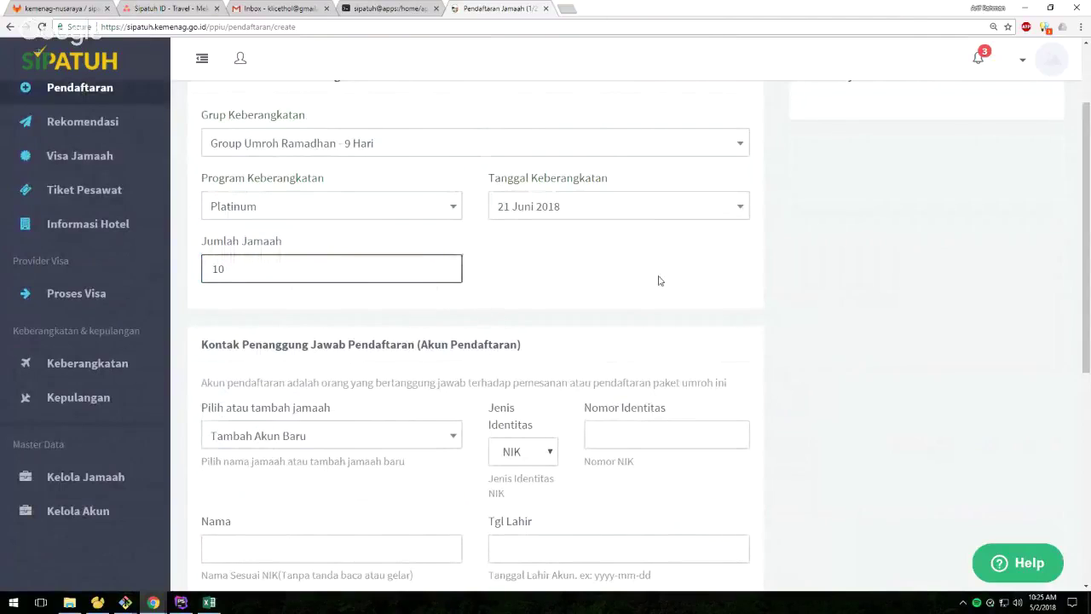
scroll(659, 280, down, 3)
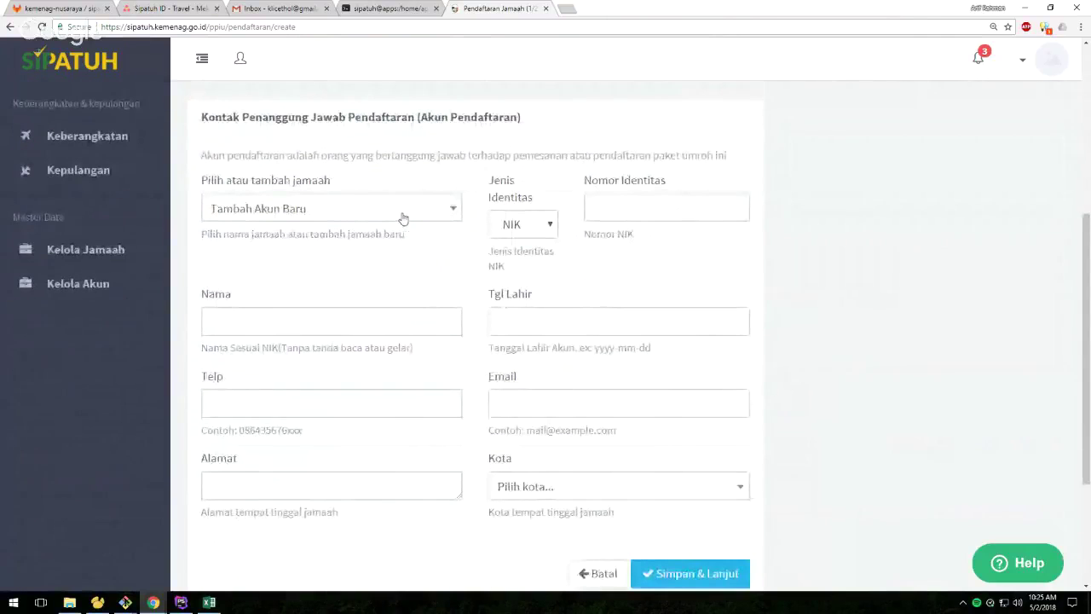
Fill Nomor Identitas with the account holder's number from autofill, adjusting its last digit.
click(619, 209)
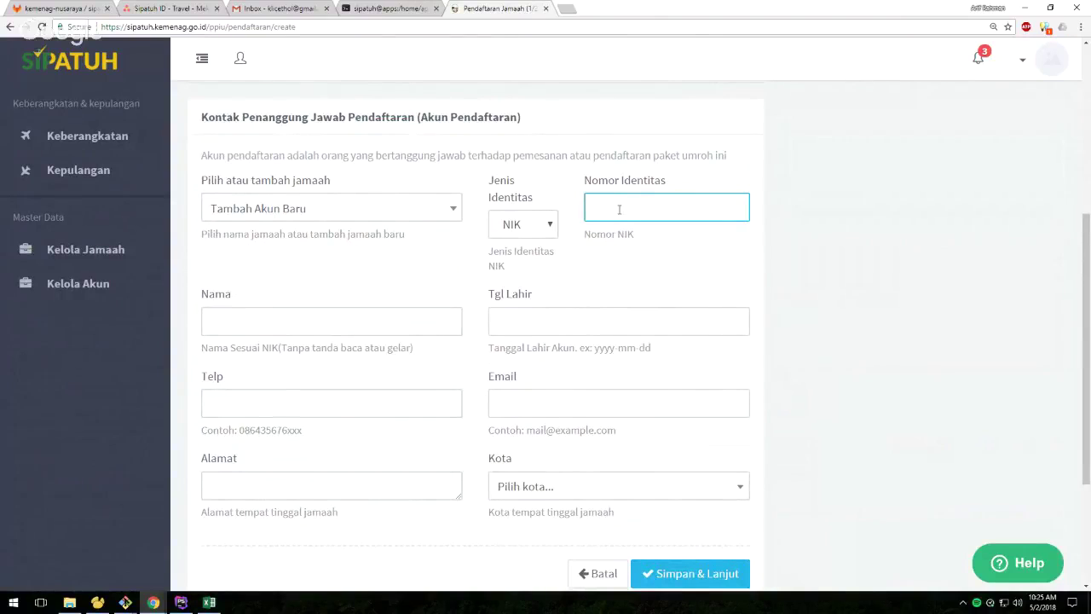
text(3)
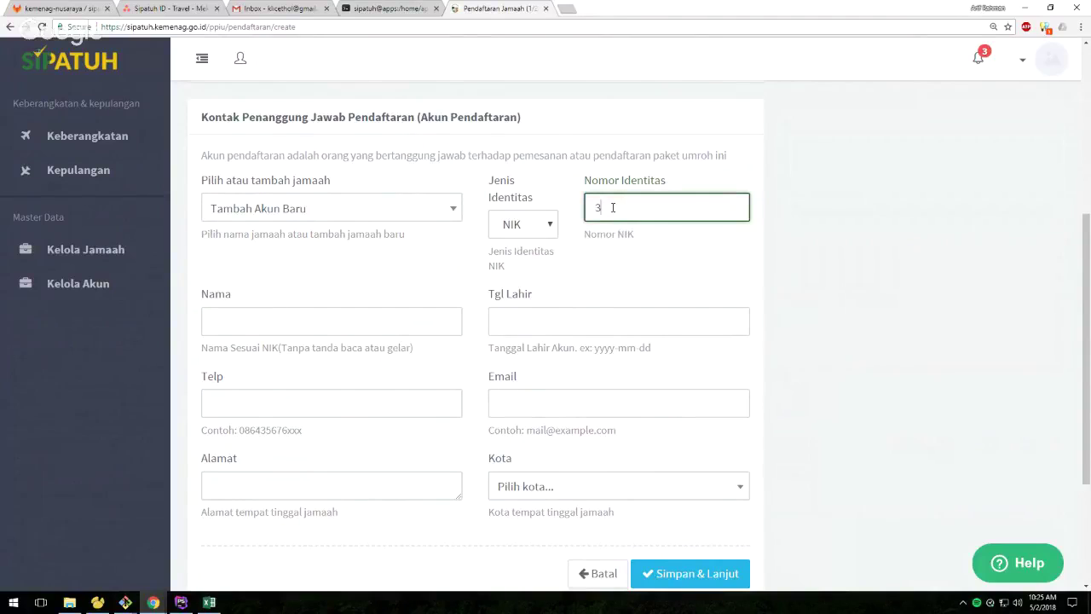
click(652, 229)
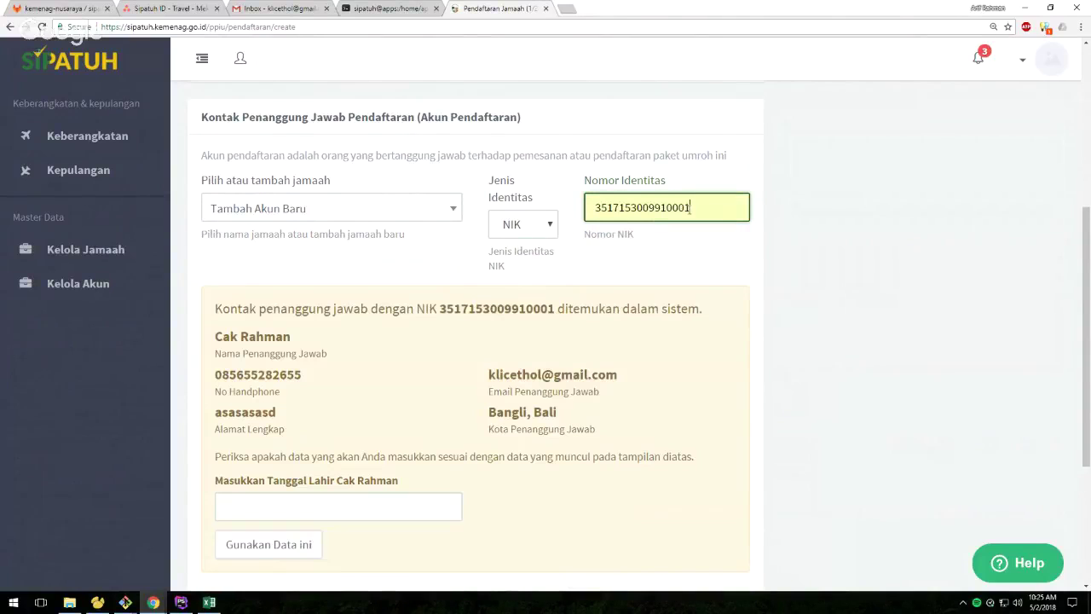
key(BackSpace)
text(4)
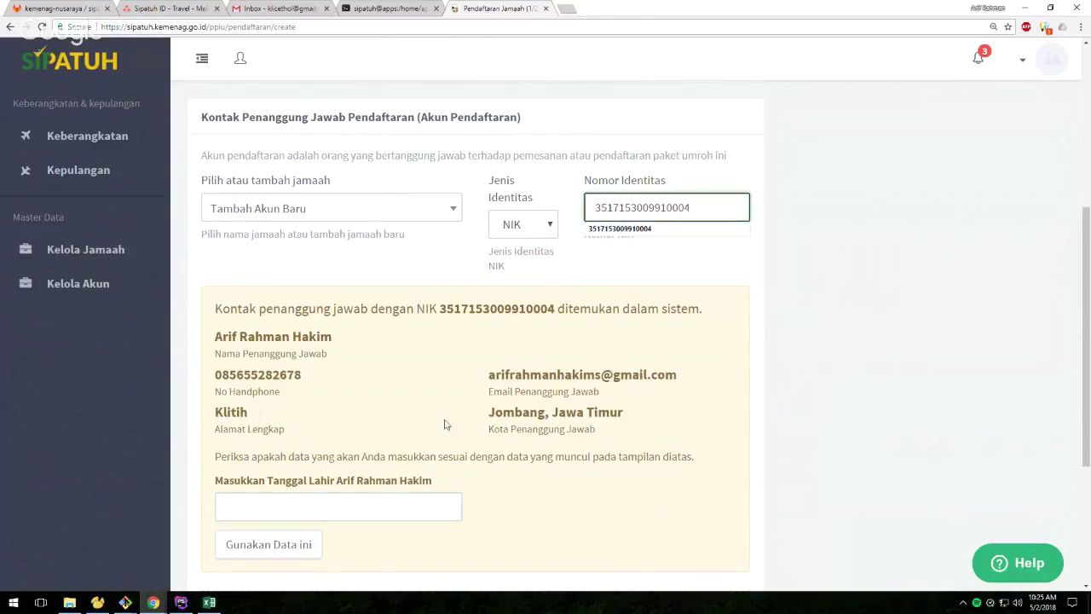
scroll(506, 412, down, 1)
scroll(506, 411, down, 1)
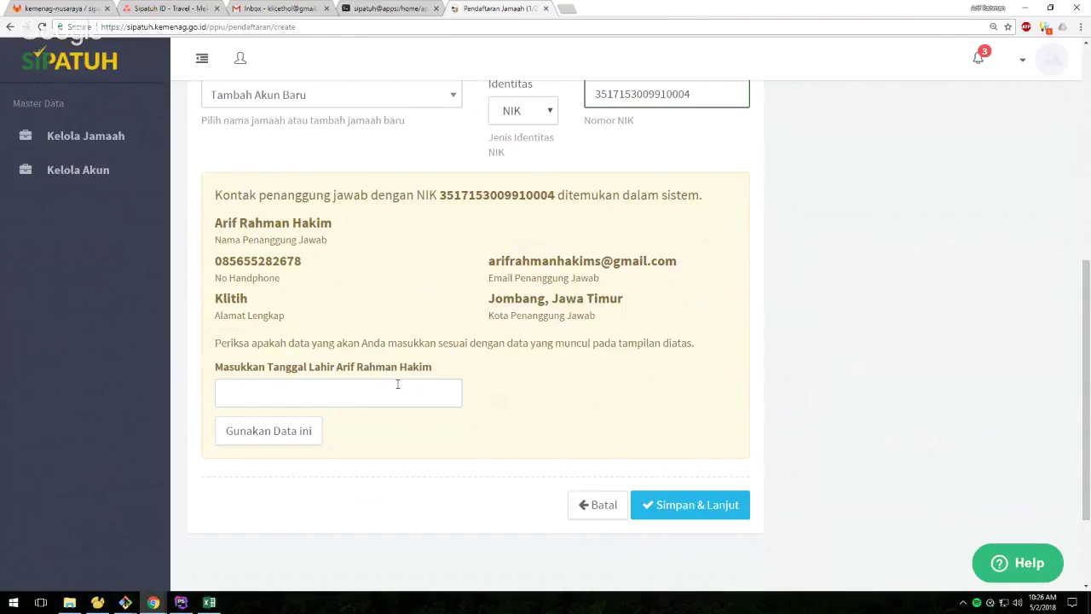
click(398, 384)
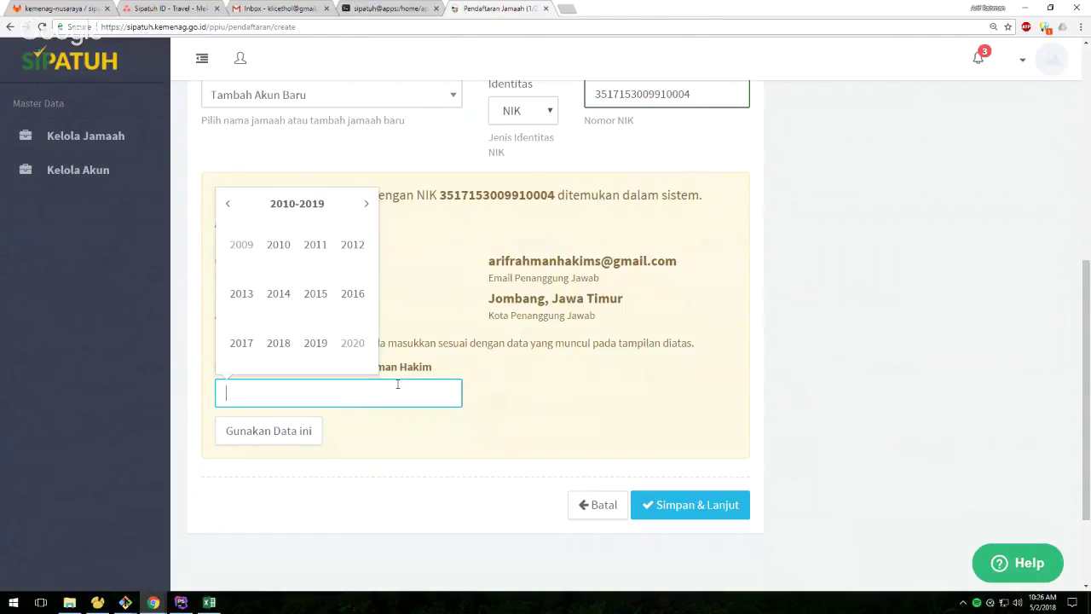
click(274, 242)
click(273, 245)
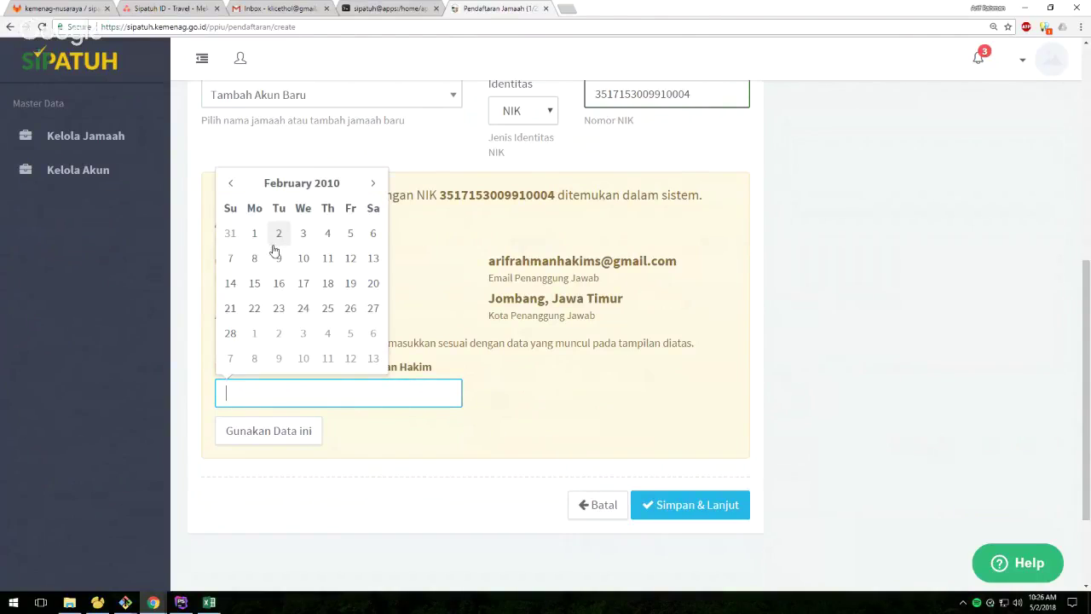
click(255, 234)
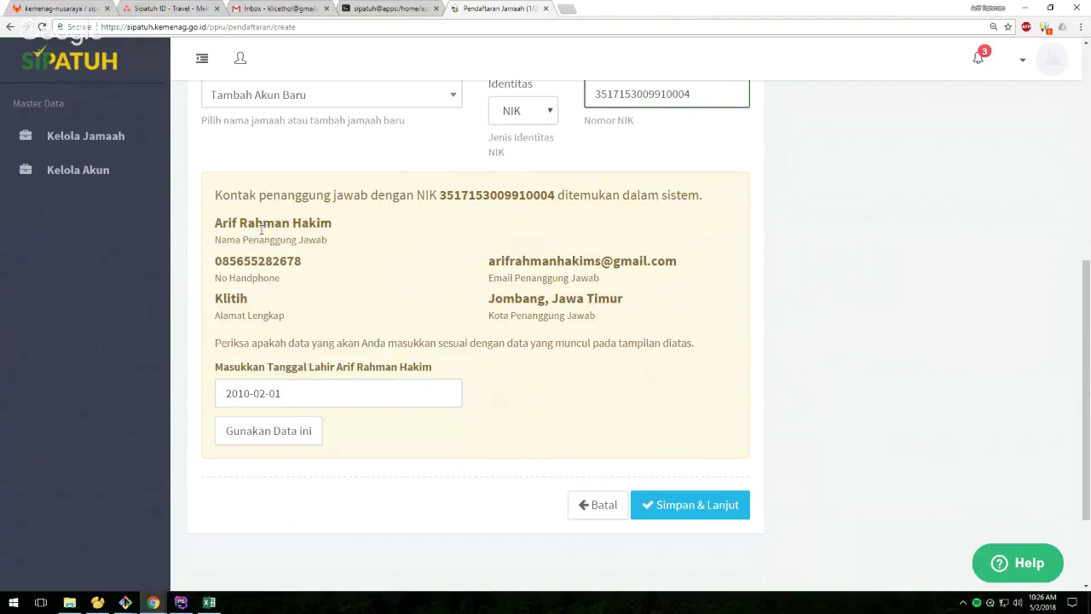
click(298, 433)
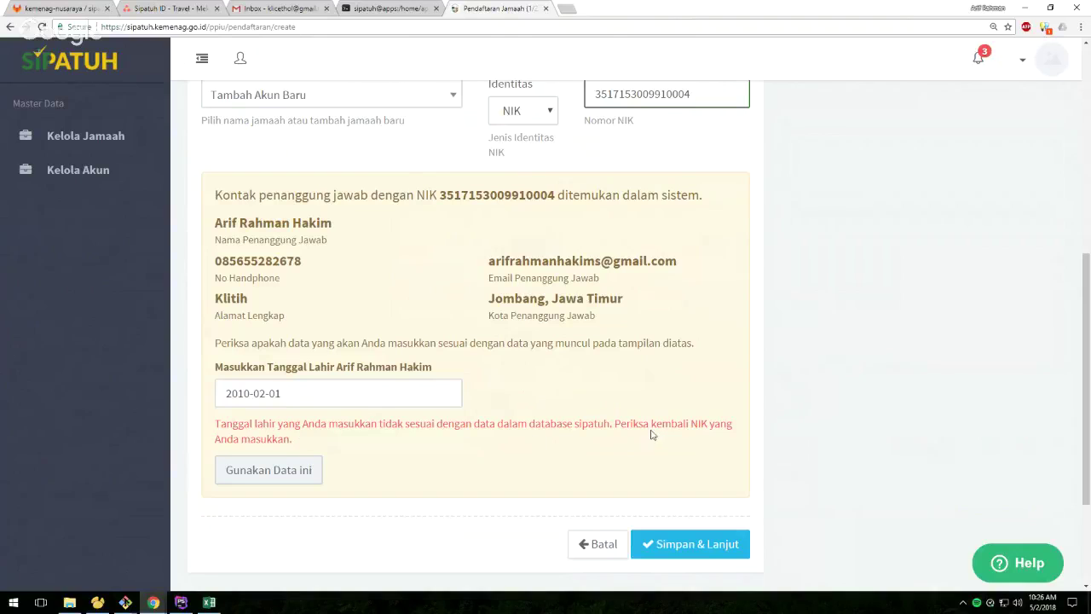
scroll(714, 390, up, 2)
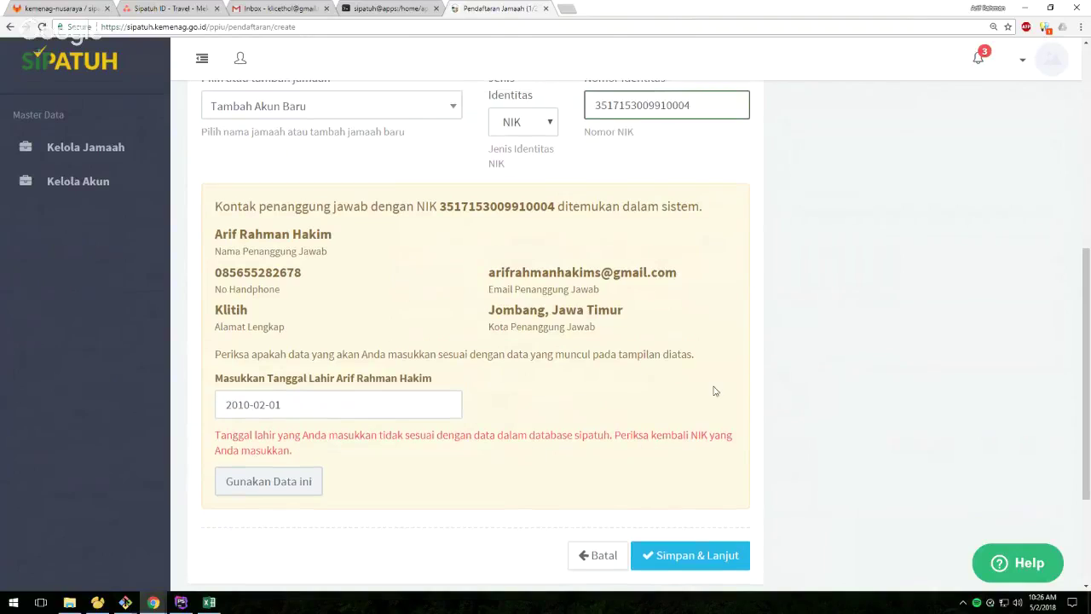
scroll(714, 390, down, 1)
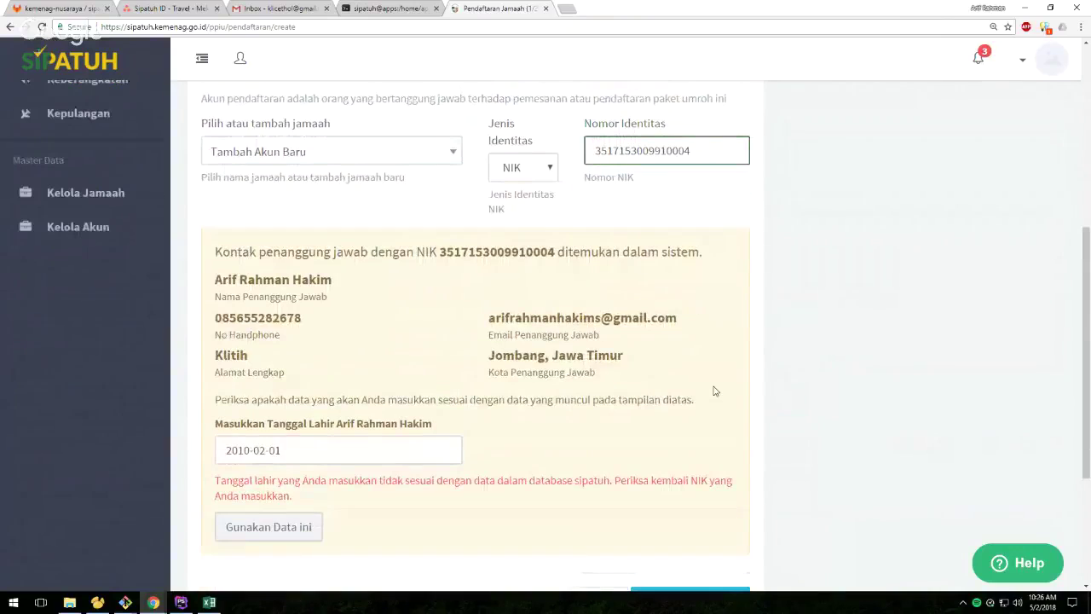
click(682, 468)
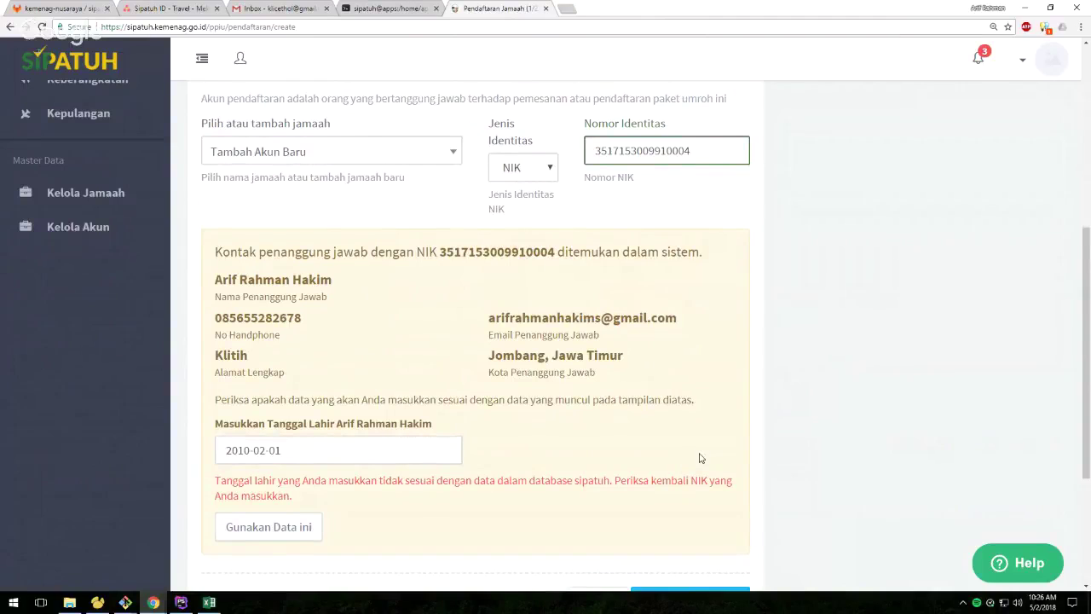
scroll(699, 459, down, 1)
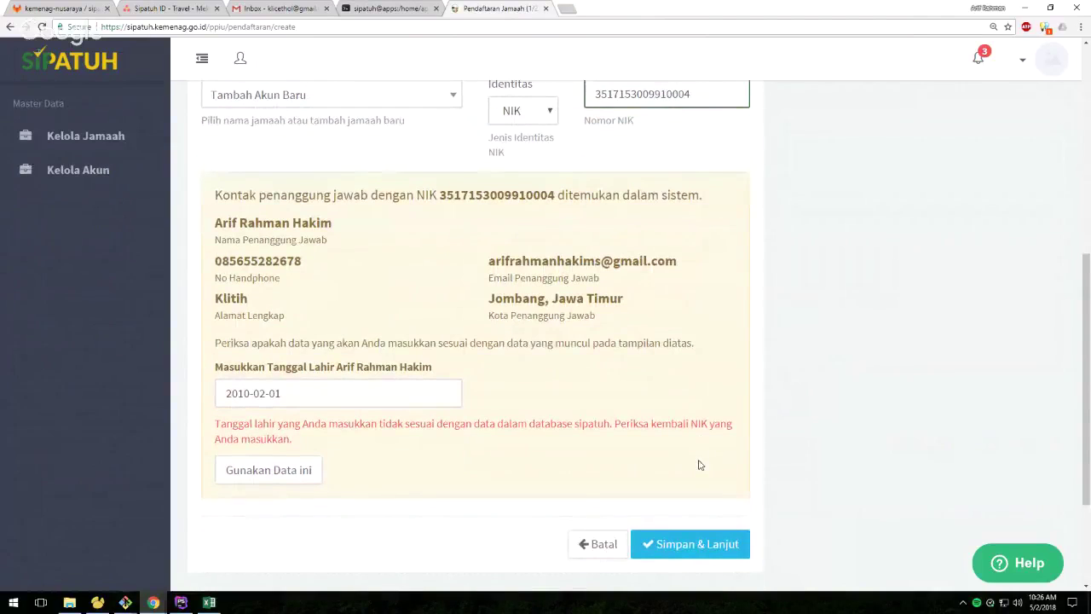
Change the birth date to 2010-02-02, then to 2010-02-04.
click(333, 397)
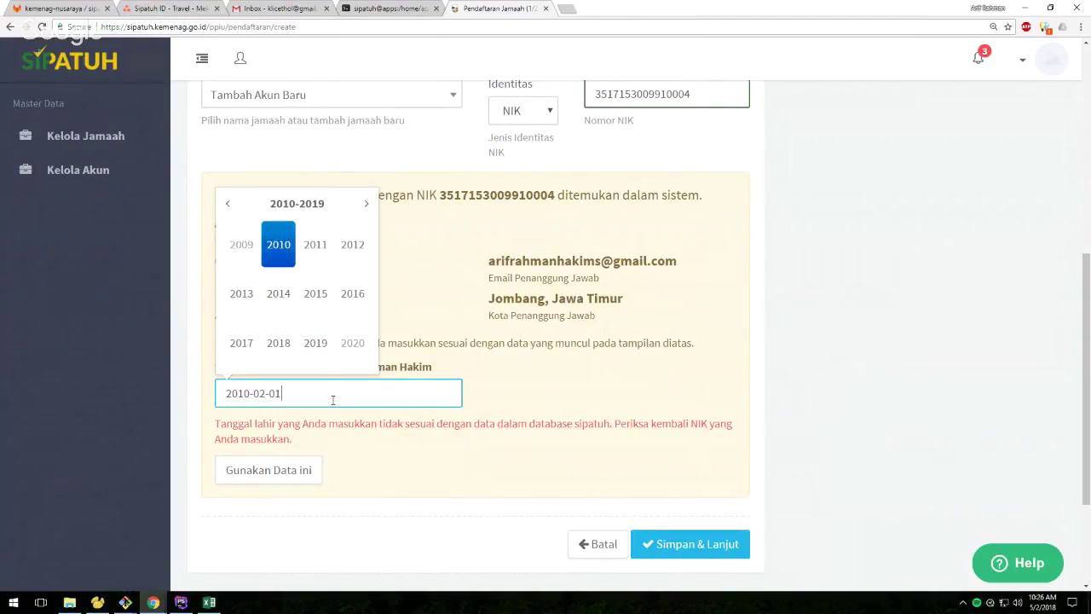
click(290, 253)
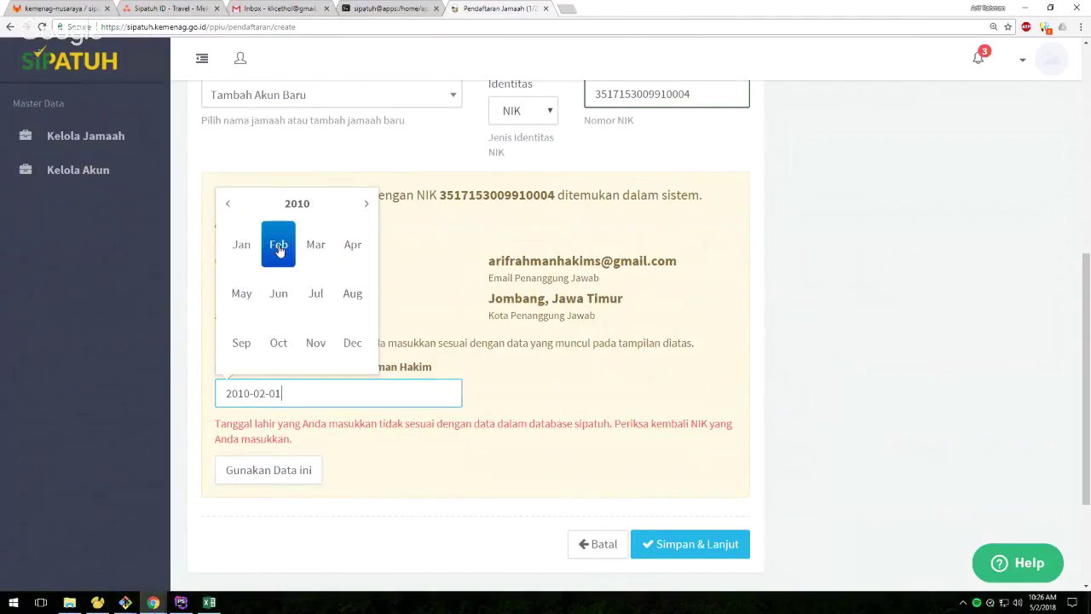
click(277, 246)
click(278, 236)
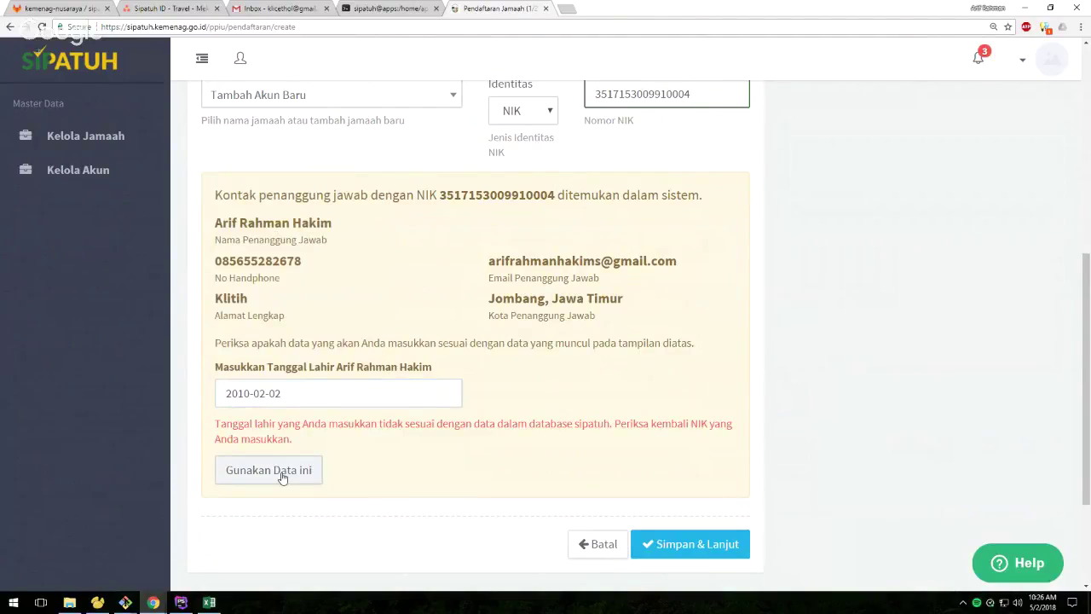
click(312, 403)
click(278, 244)
click(279, 245)
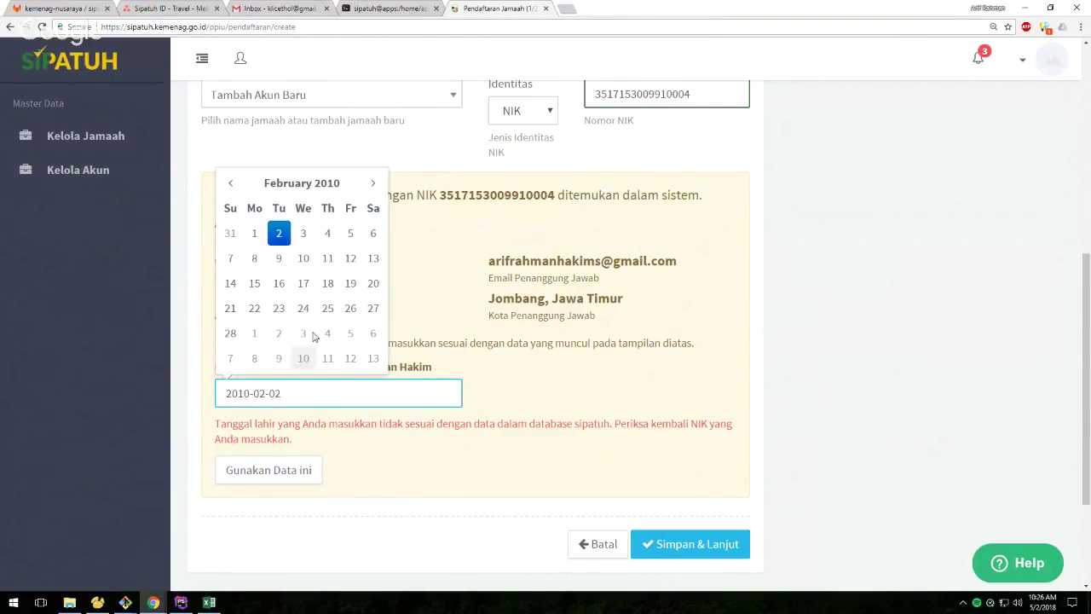
click(327, 233)
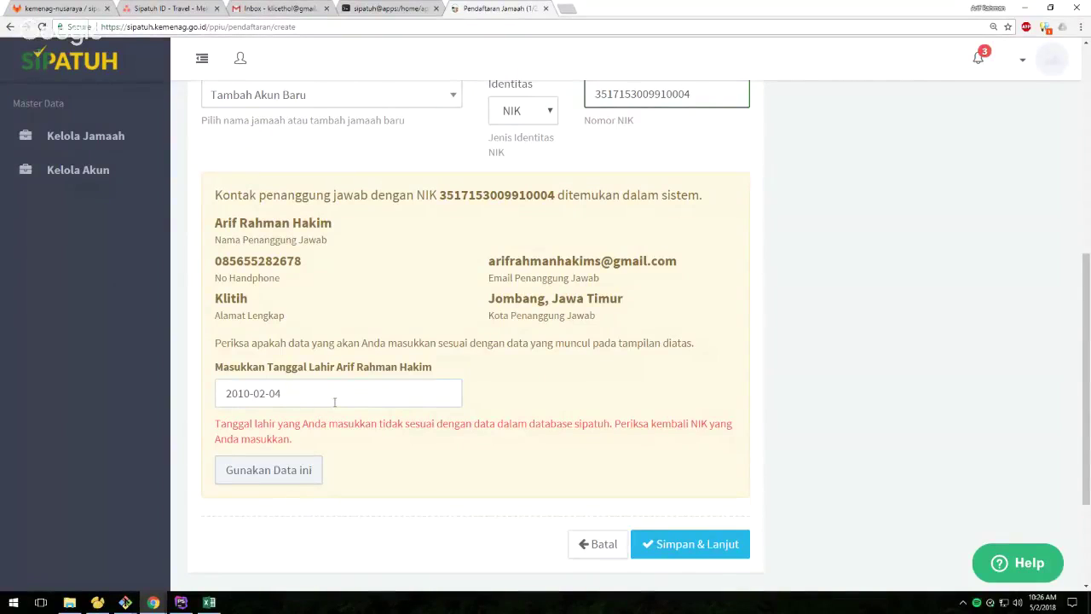
middle_click(97, 173)
click(606, 8)
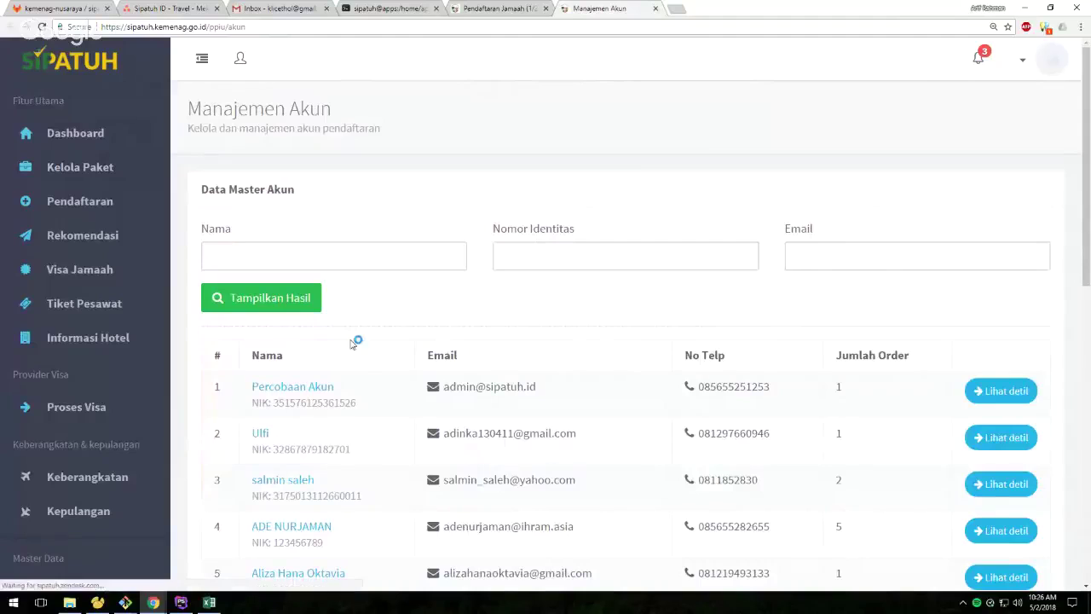
scroll(384, 358, down, 5)
scroll(384, 358, down, 3)
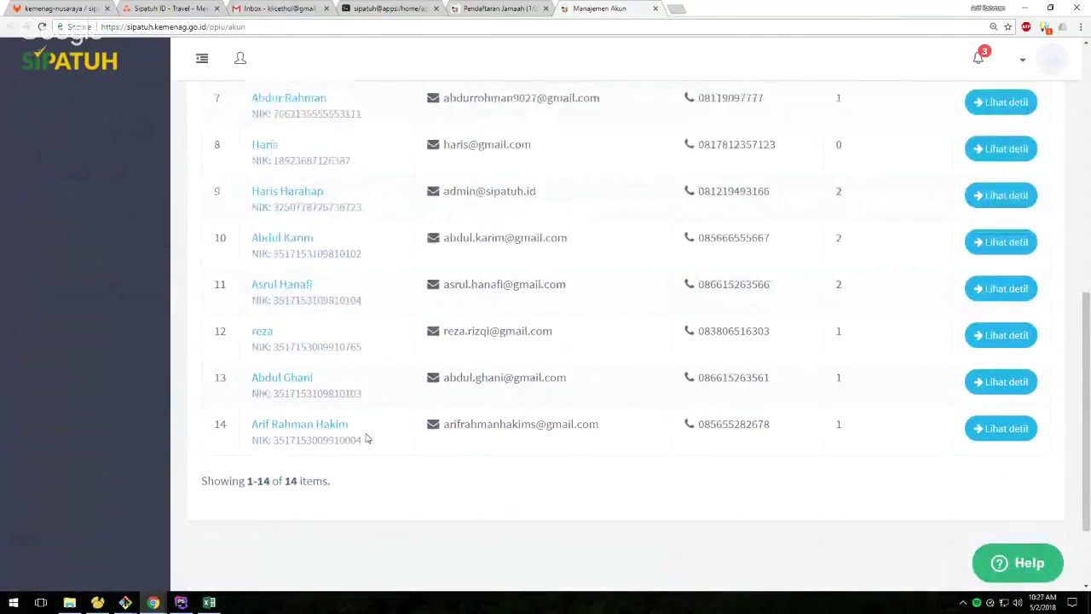
click(316, 428)
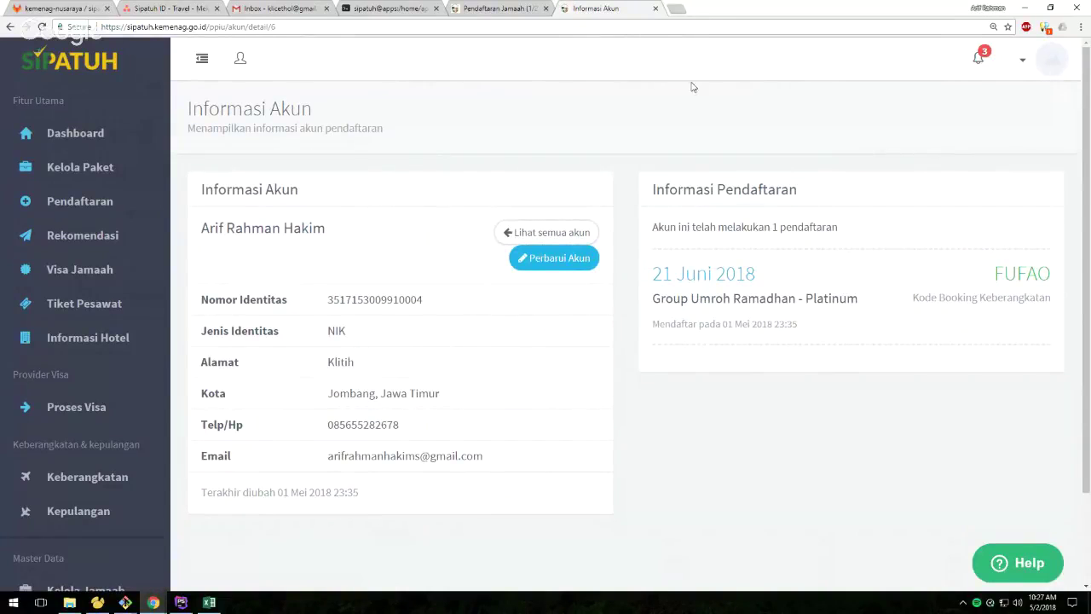
click(655, 8)
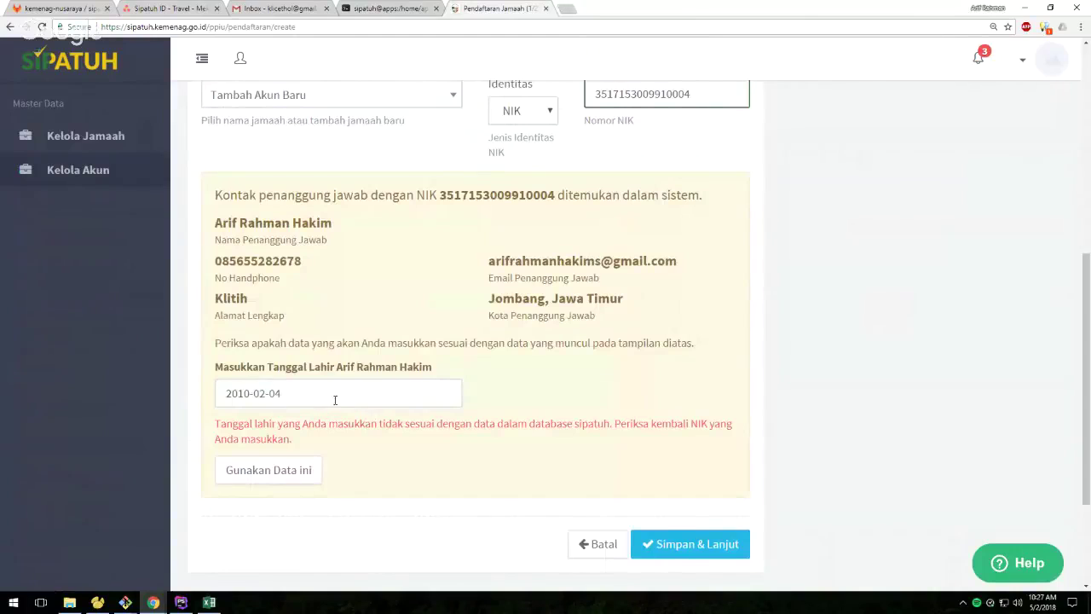
Set the birth date to 2011-02-04.
click(321, 393)
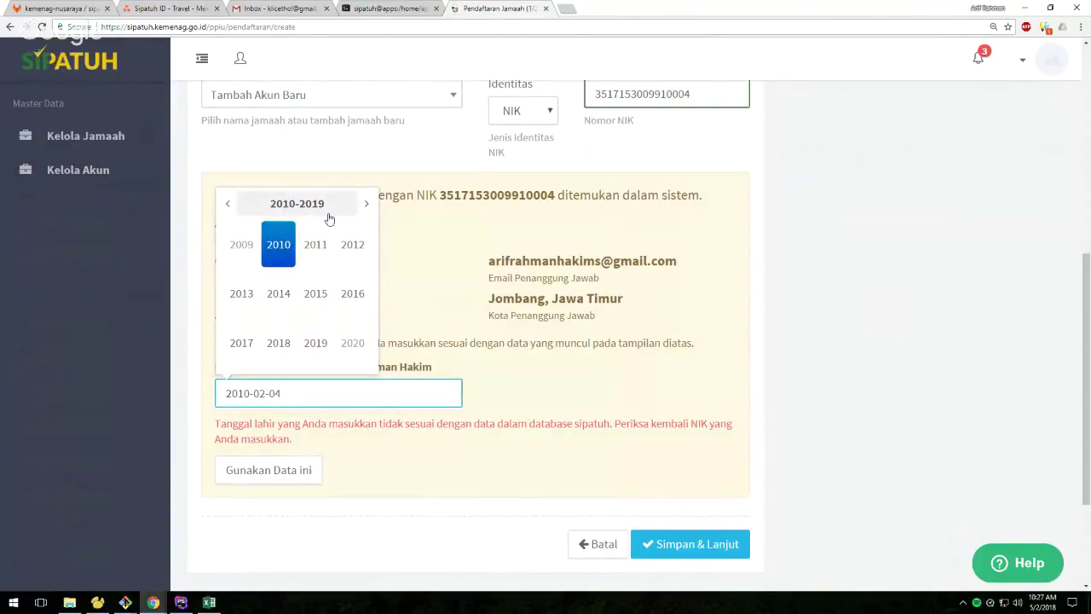
click(315, 245)
click(281, 245)
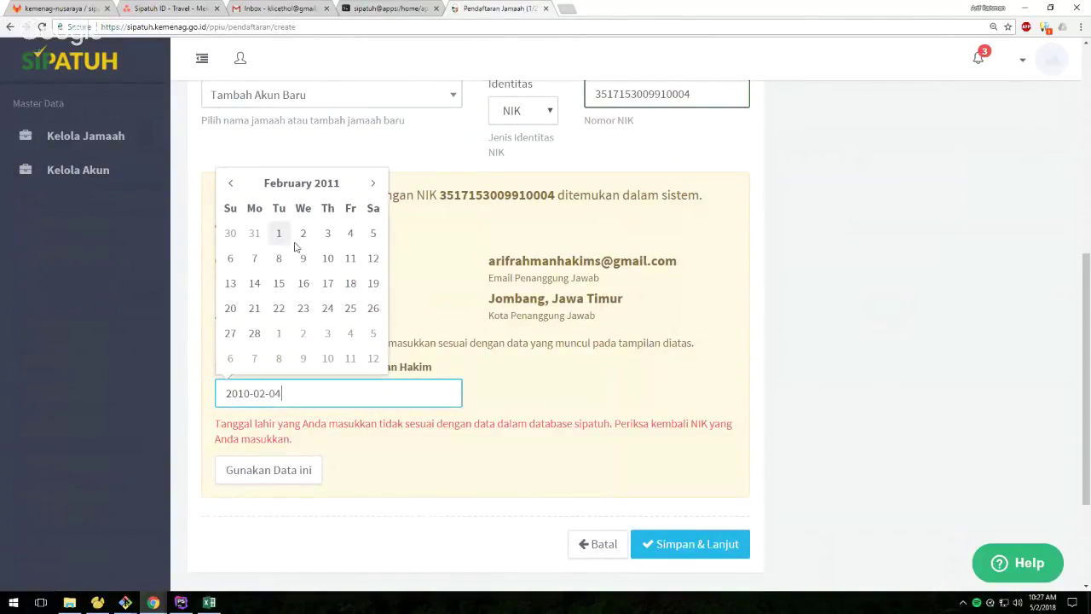
click(354, 242)
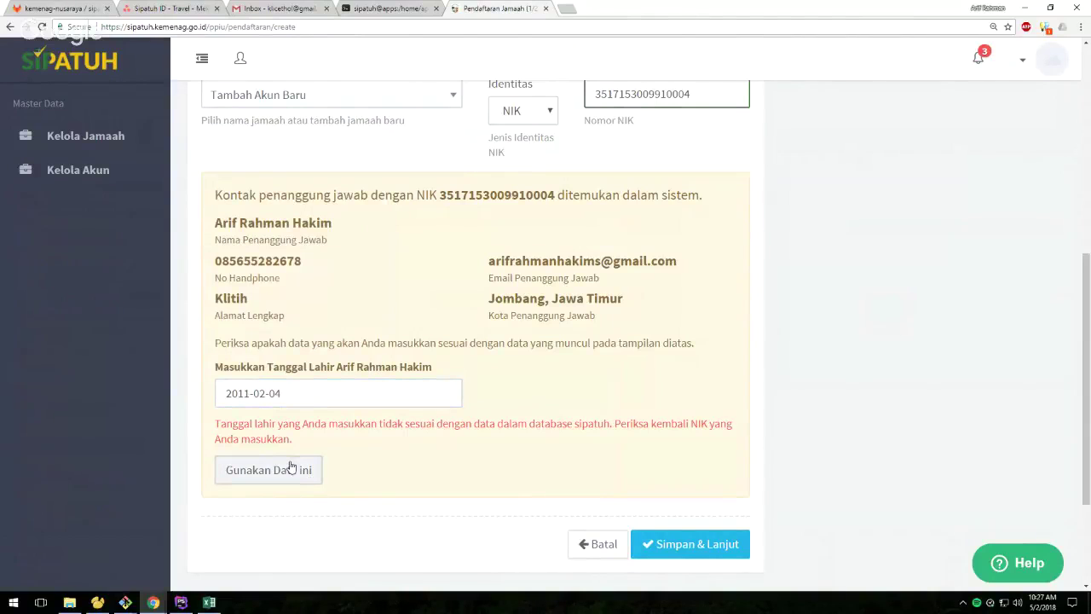
click(328, 390)
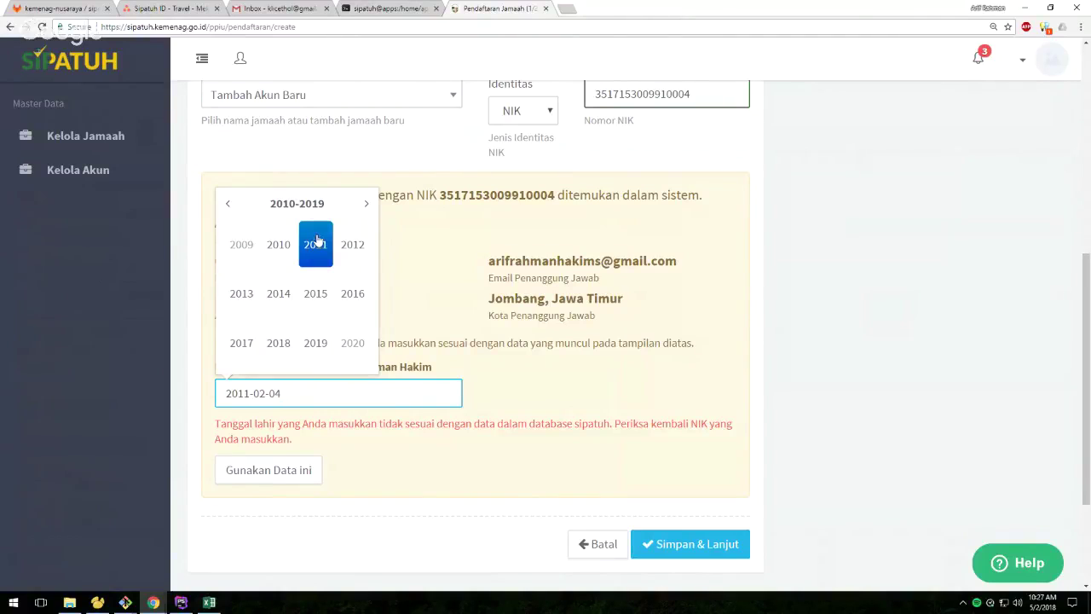
click(586, 328)
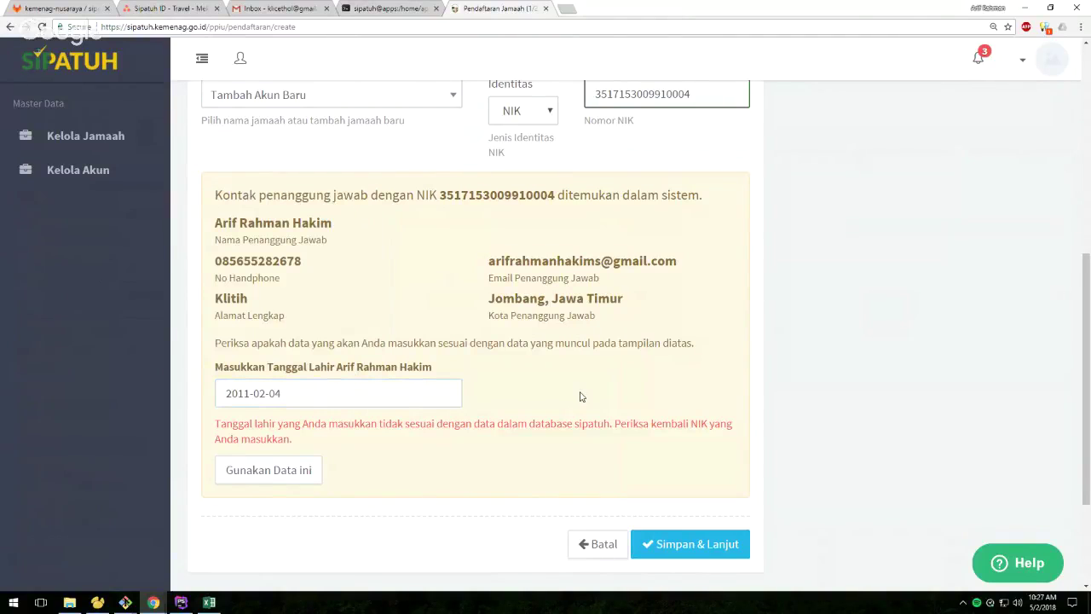
scroll(477, 358, down, 1)
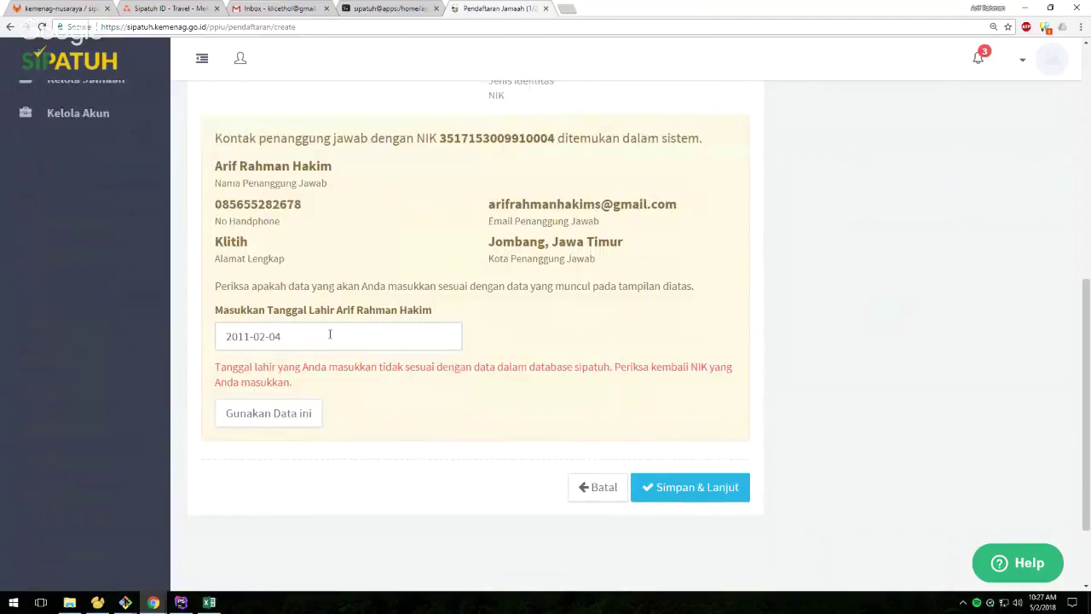
Page the date picker back to the 1990s and pick 1991-09-30.
click(330, 334)
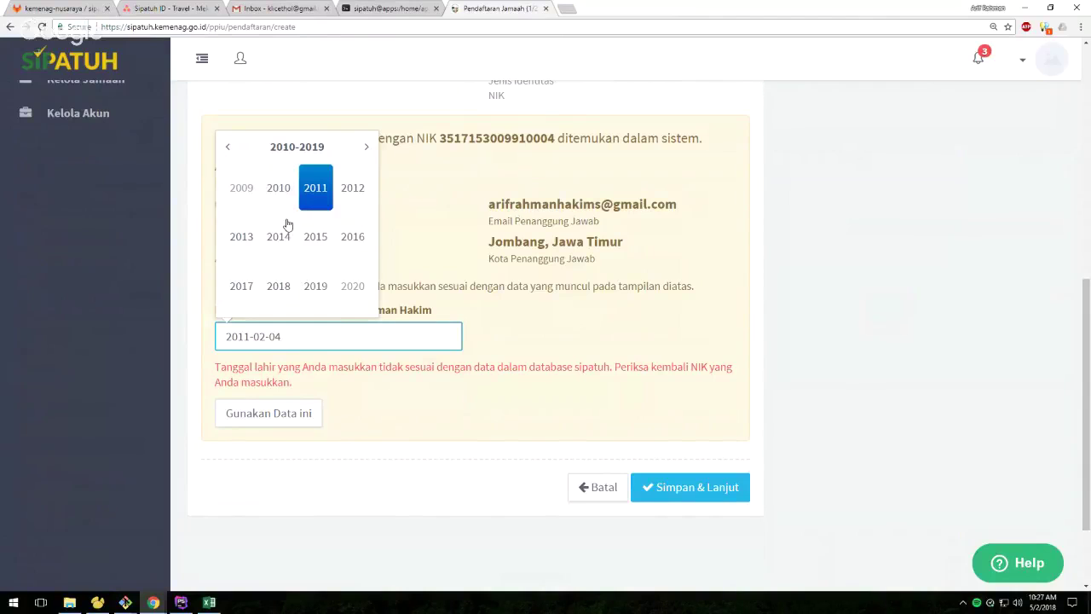
click(223, 152)
click(281, 336)
click(229, 148)
click(228, 151)
click(312, 198)
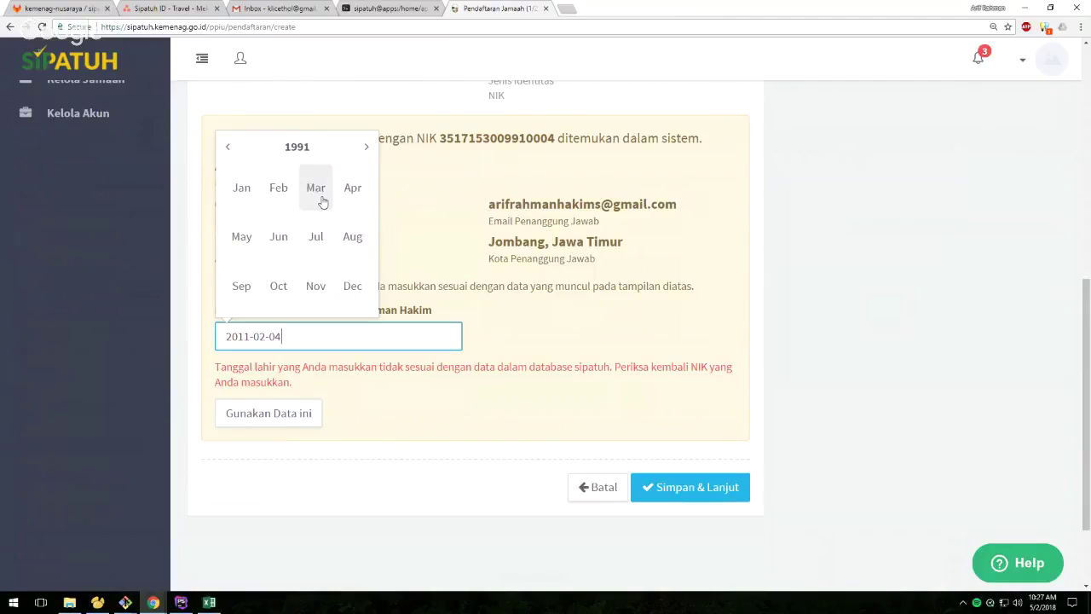
click(243, 287)
click(254, 301)
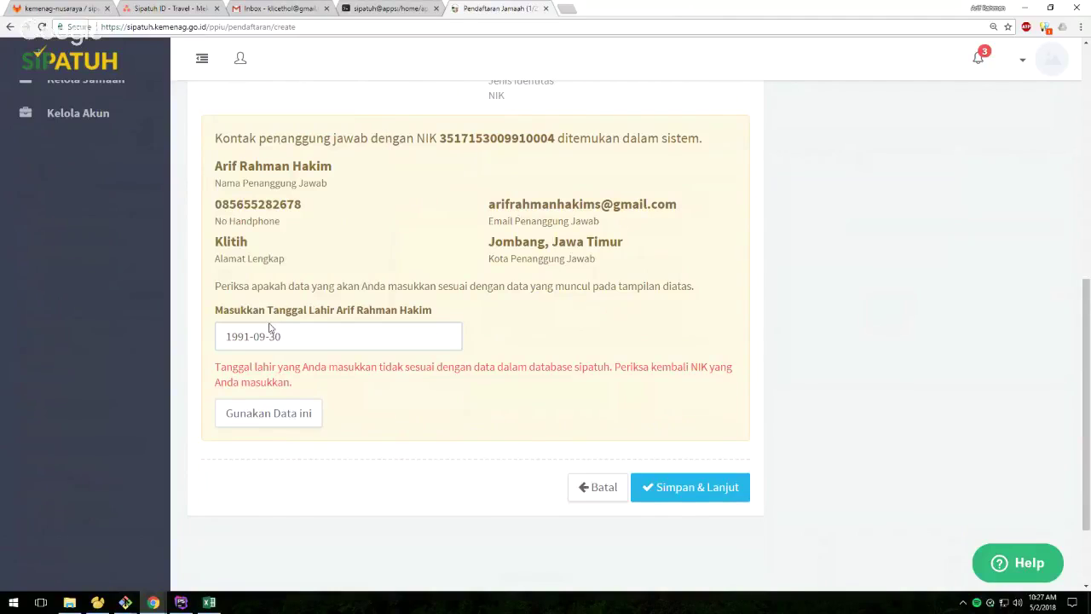
click(334, 336)
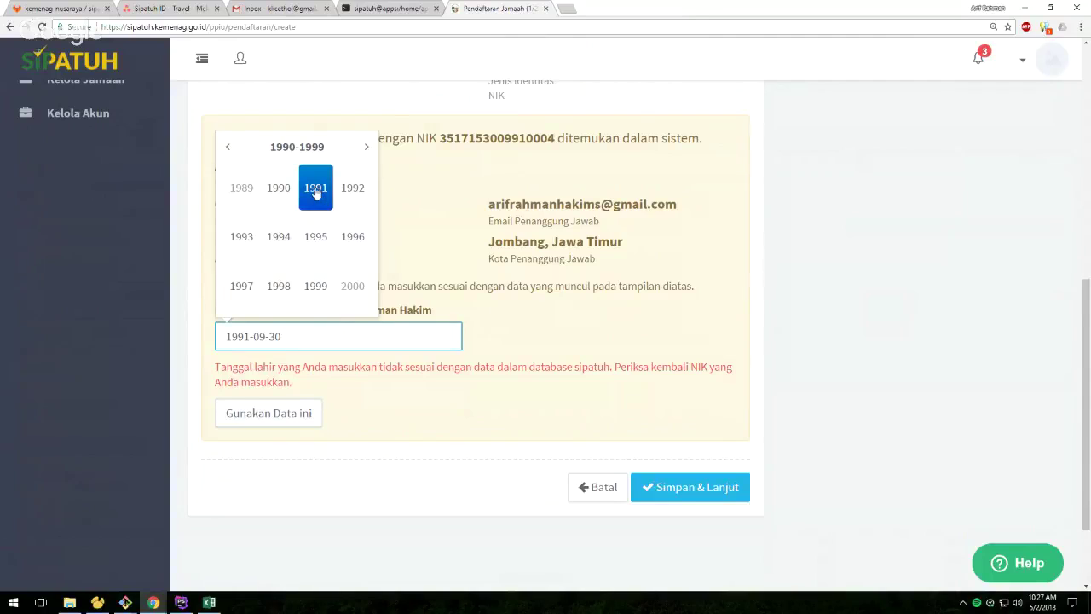
click(278, 190)
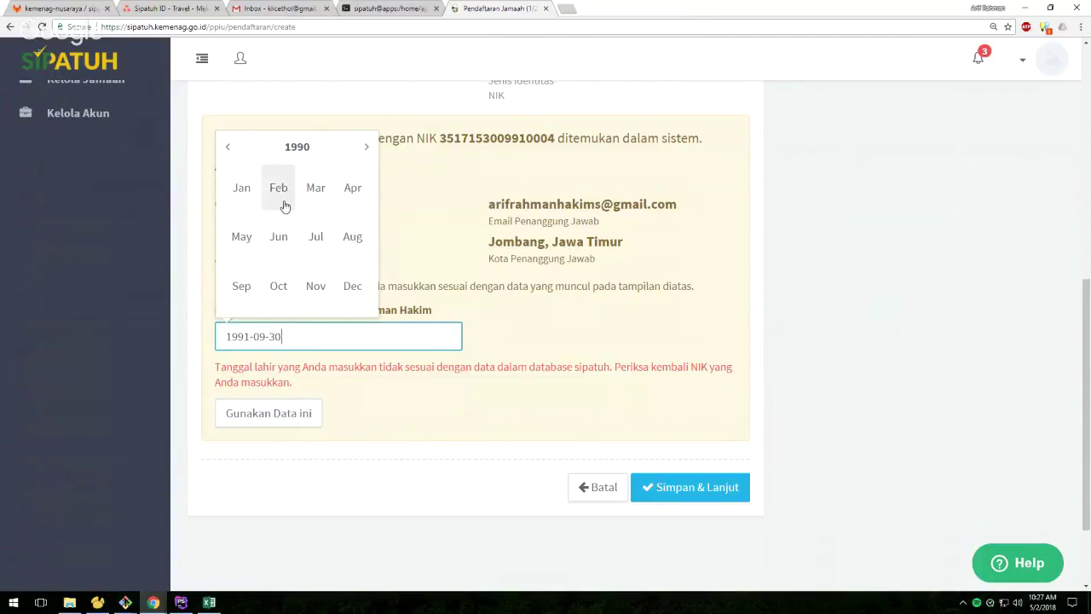
click(281, 199)
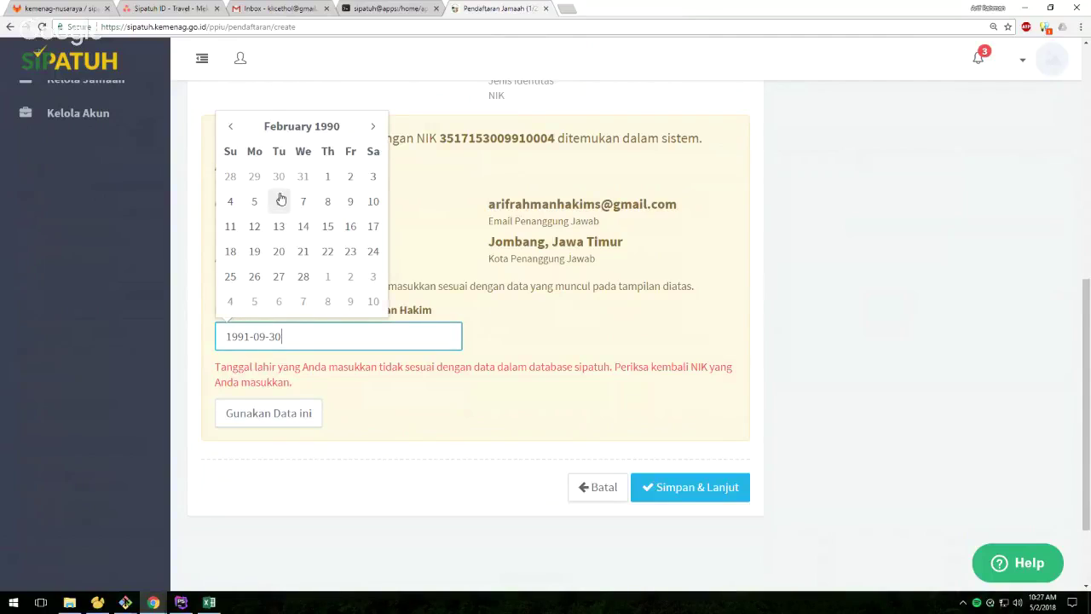
click(328, 176)
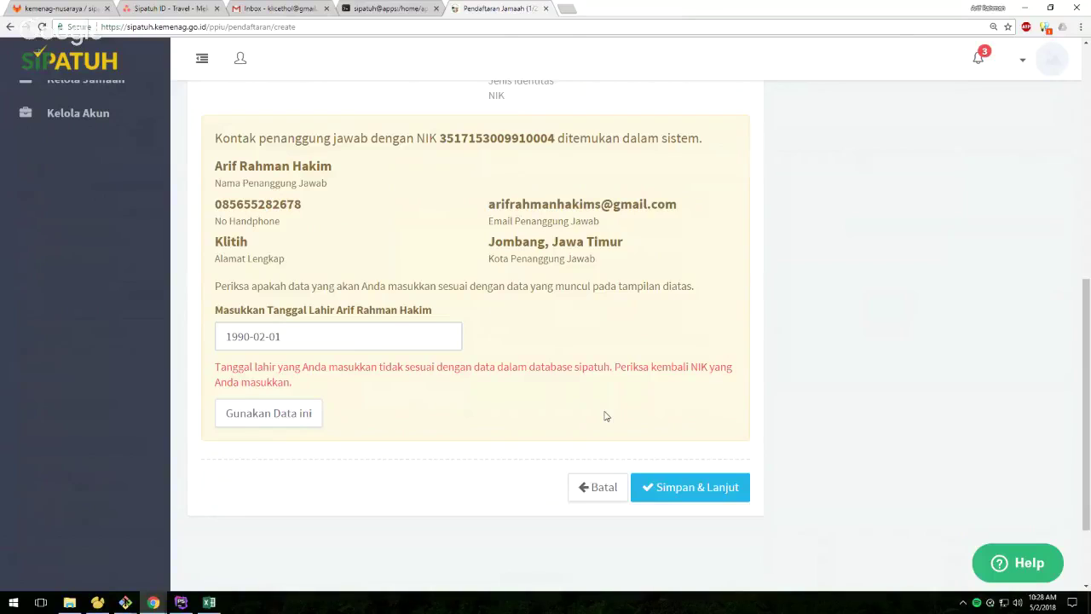
scroll(605, 416, up, 1)
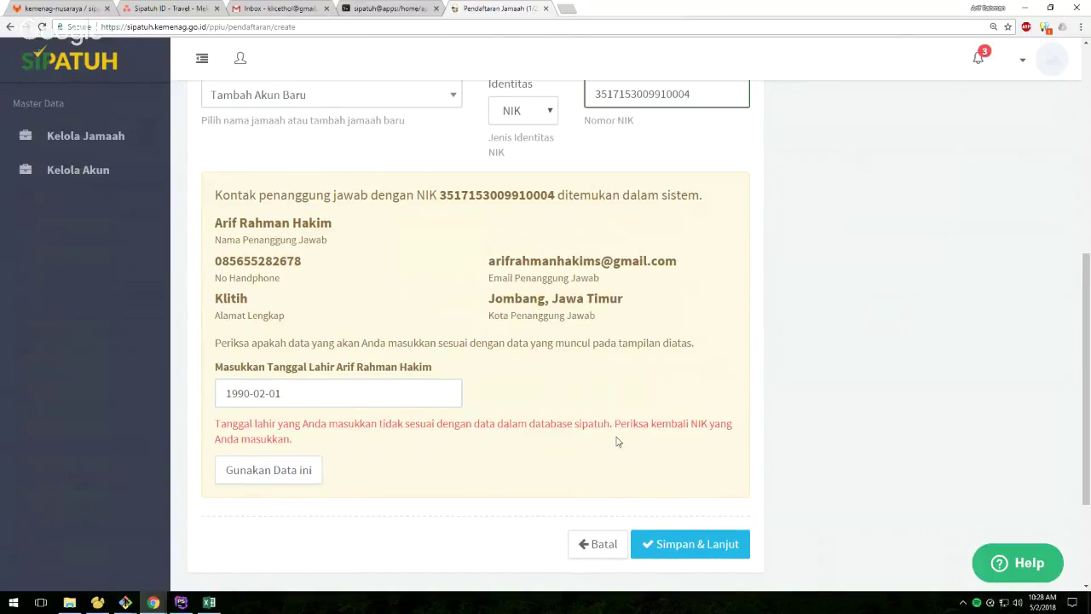
scroll(618, 442, up, 1)
scroll(618, 441, up, 1)
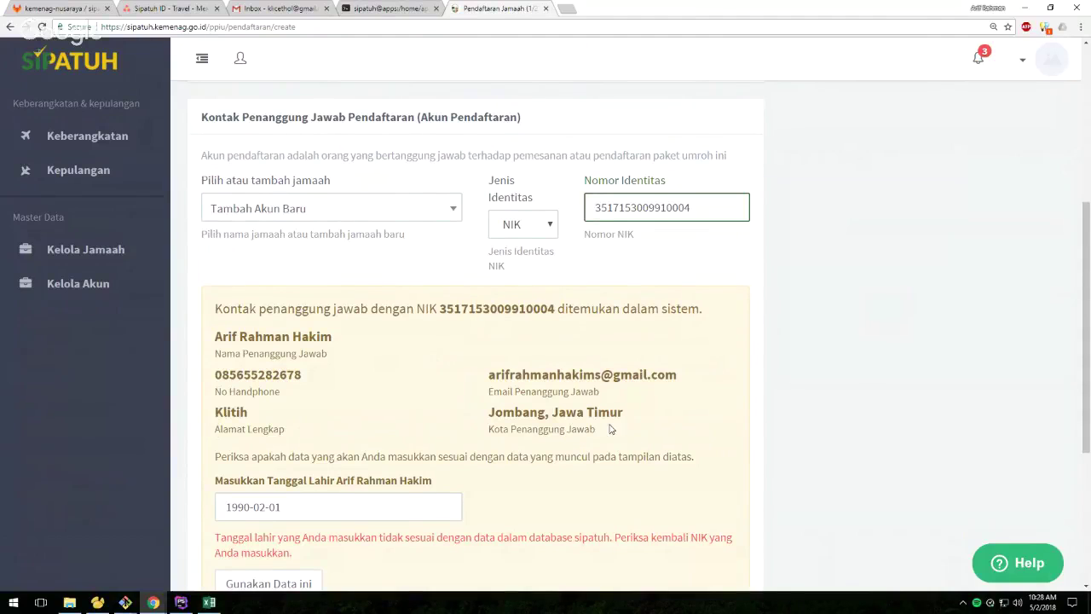
scroll(611, 428, up, 1)
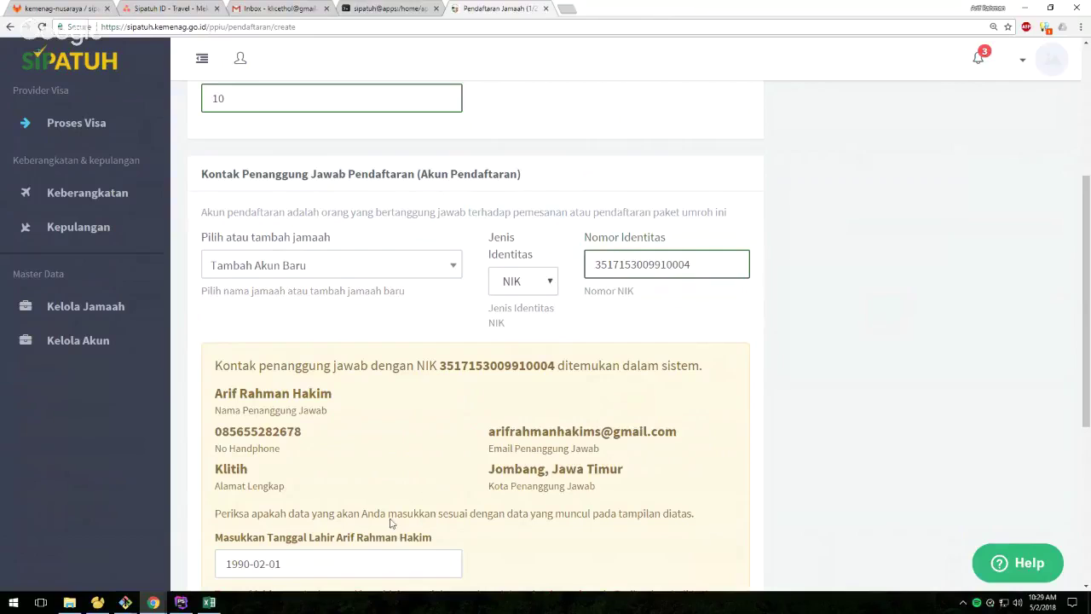
mouse_move(154, 604)
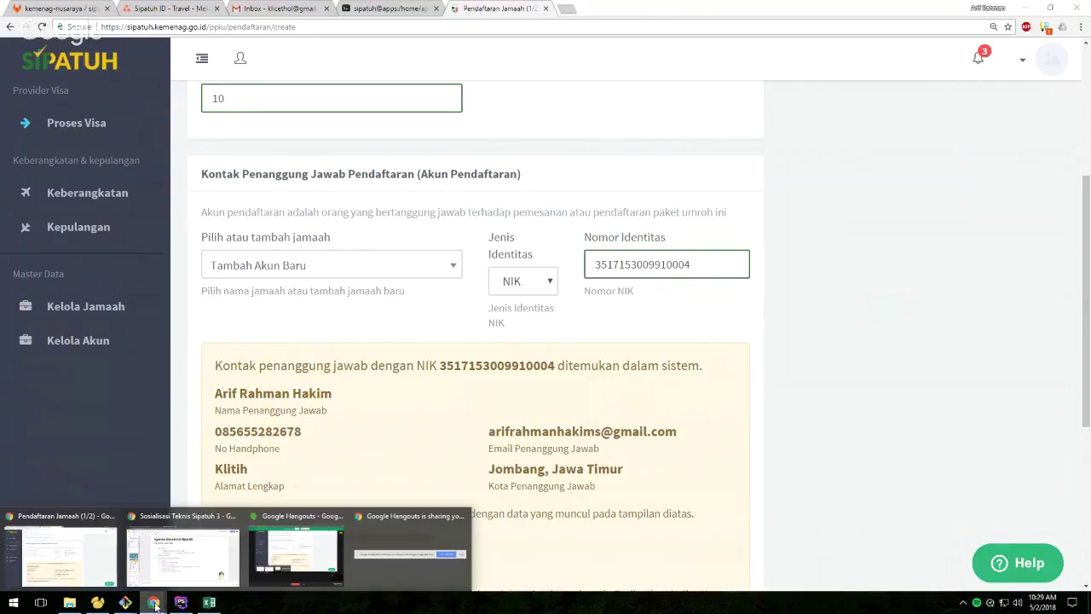
Bring the 'Sosialisasi Teknis Sipatuh 3' presentation forward and show the slideshow start options.
click(183, 554)
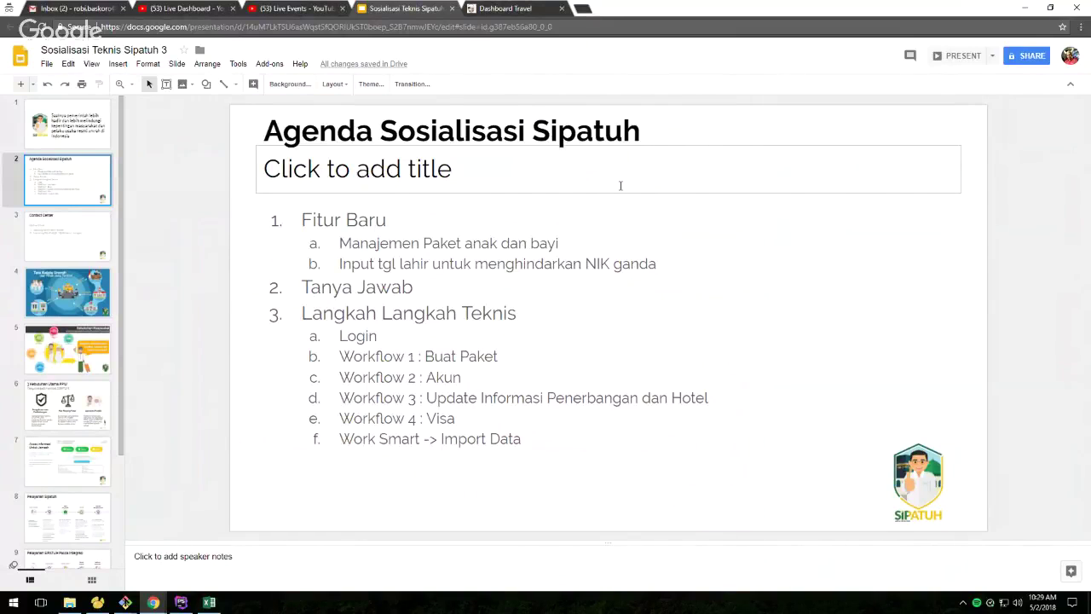
click(992, 58)
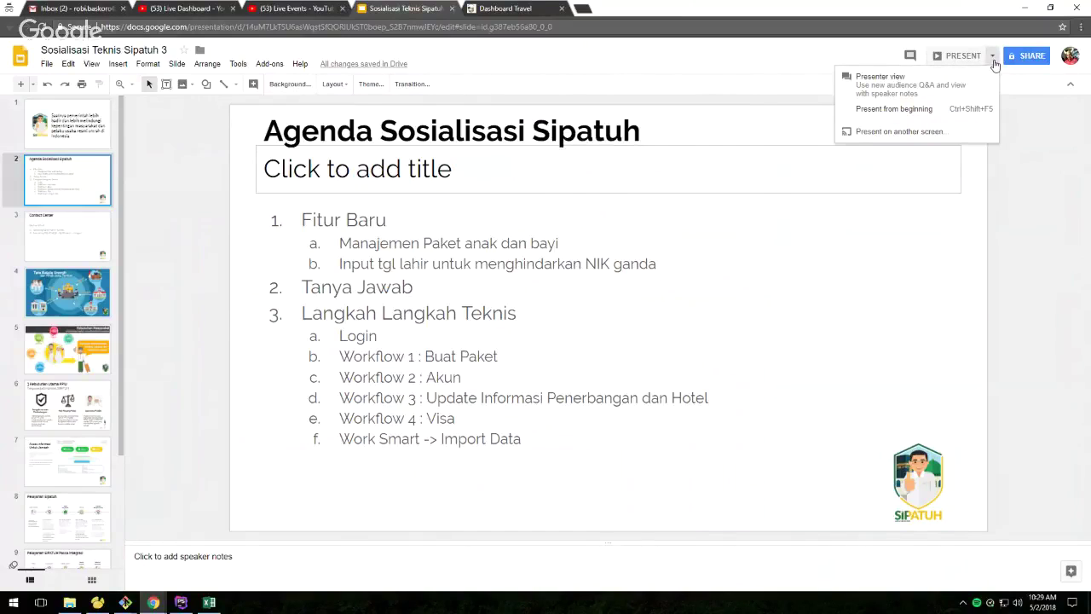
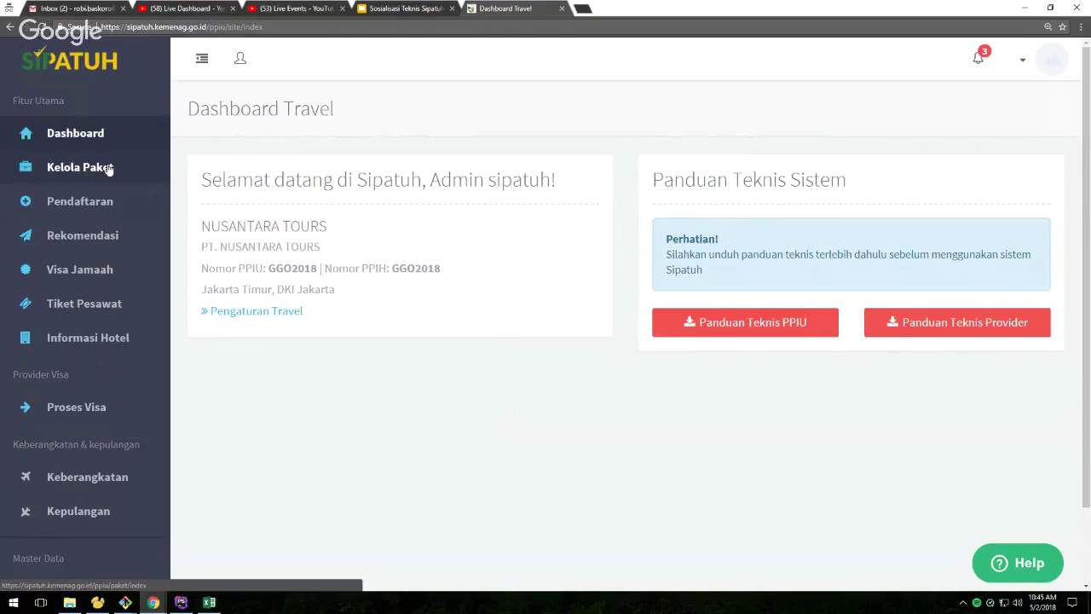
Go to Kelola Paket Umroh and close the 'Tambah Paket Umroh' tour tip.
click(108, 168)
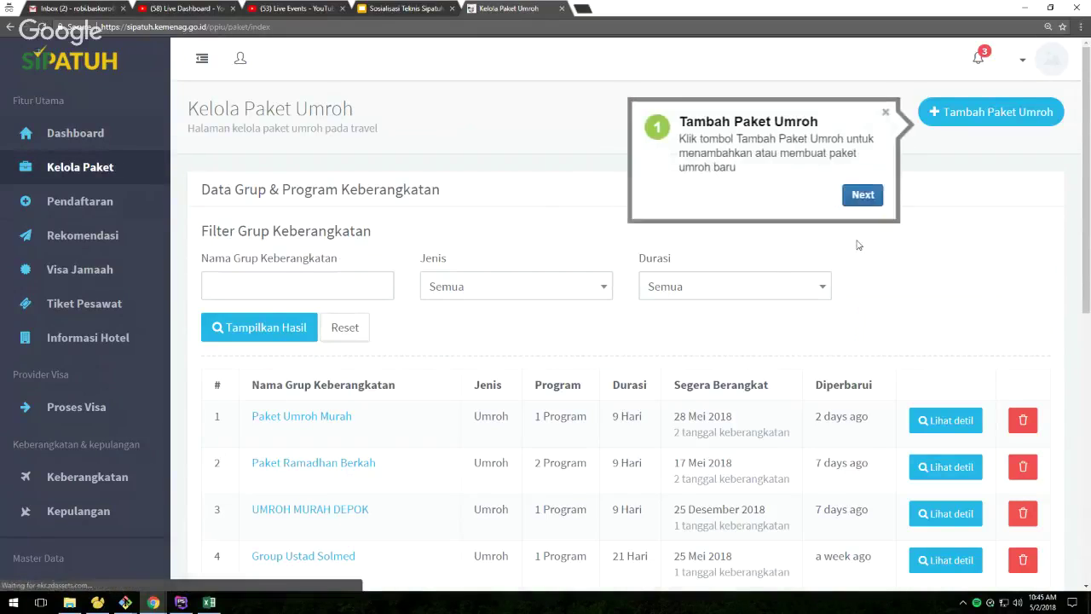
click(886, 112)
scroll(905, 300, down, 1)
scroll(905, 300, down, 1)
scroll(904, 300, up, 2)
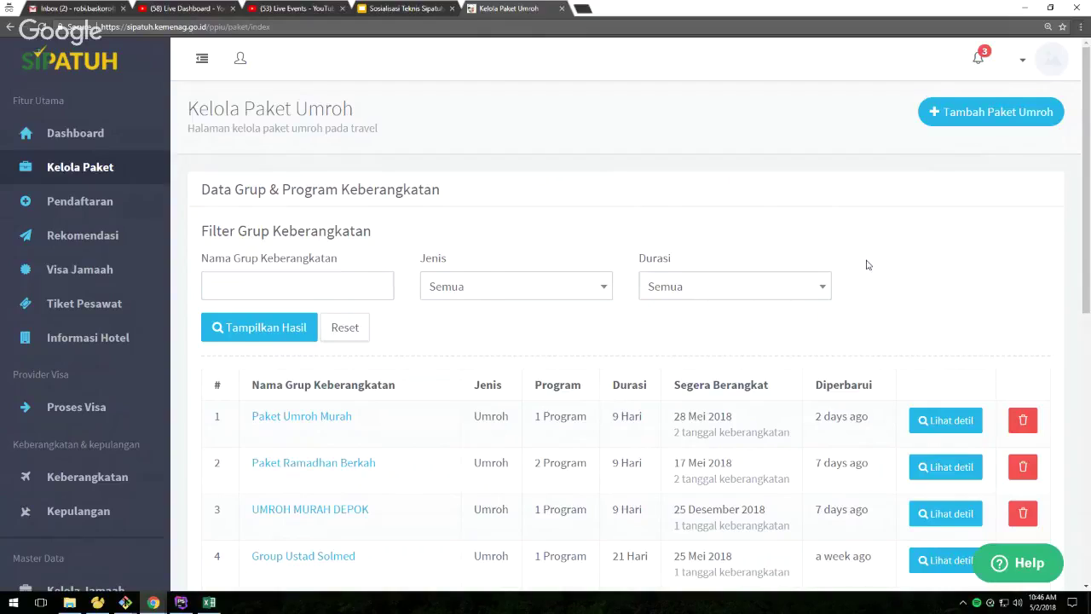
Start a new umroh package and name the departure group 'Ramadhan Ceria 2018'.
click(949, 129)
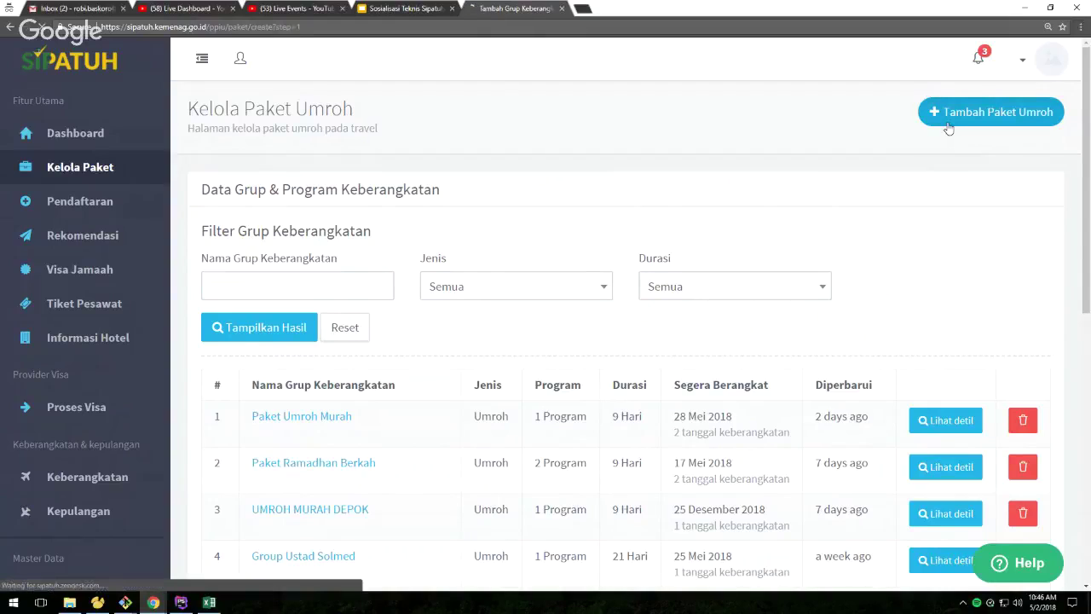
click(633, 242)
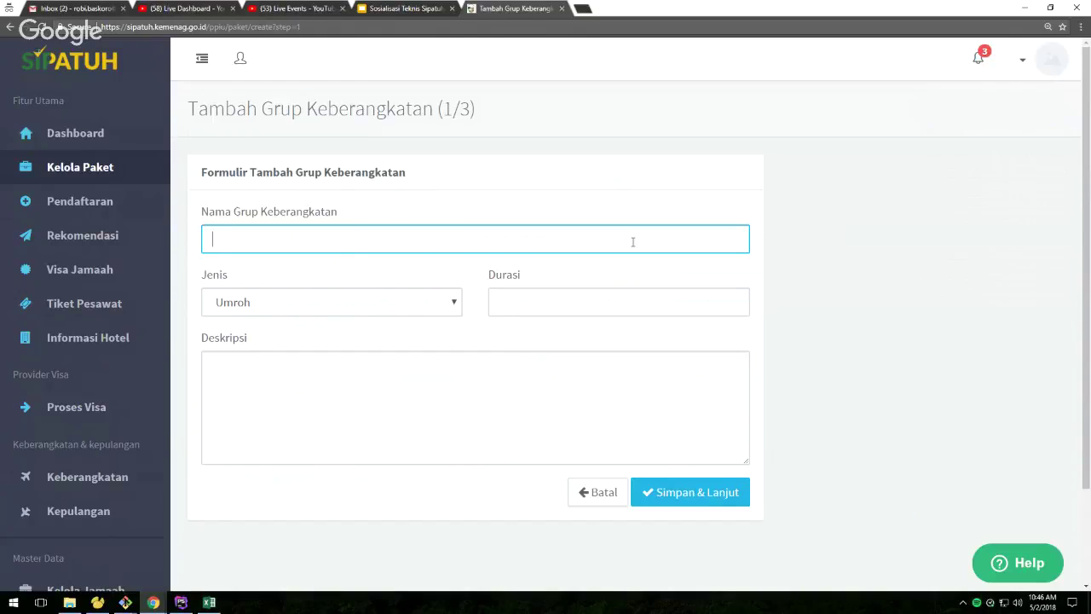
text(Grup)
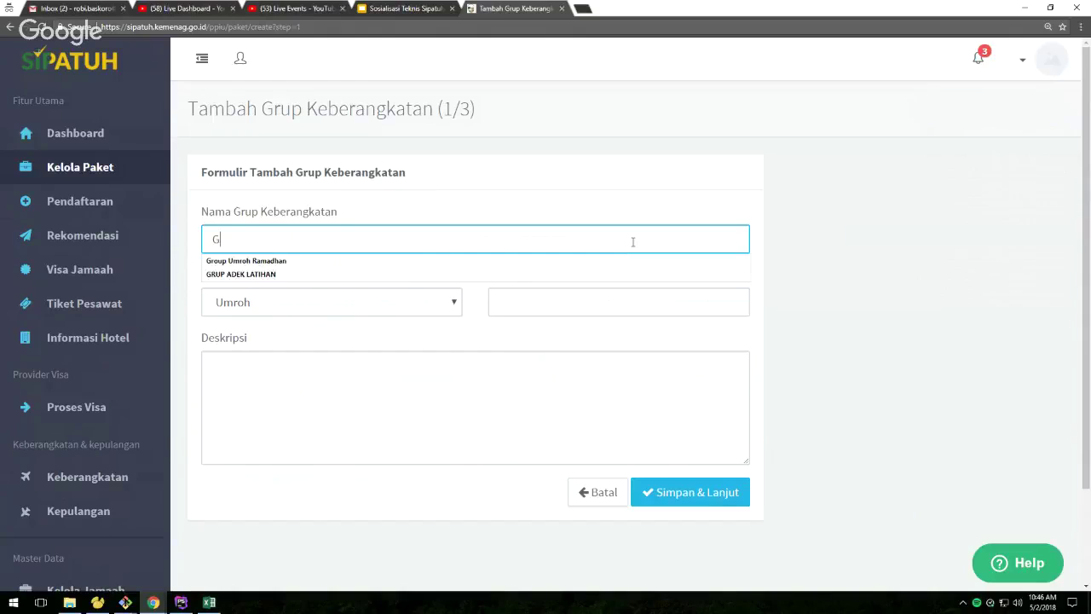
key(BackSpace)
key(BackSpace)
key(BackSpace)
key(BackSpace)
text(Ramadhan ceria 2018)
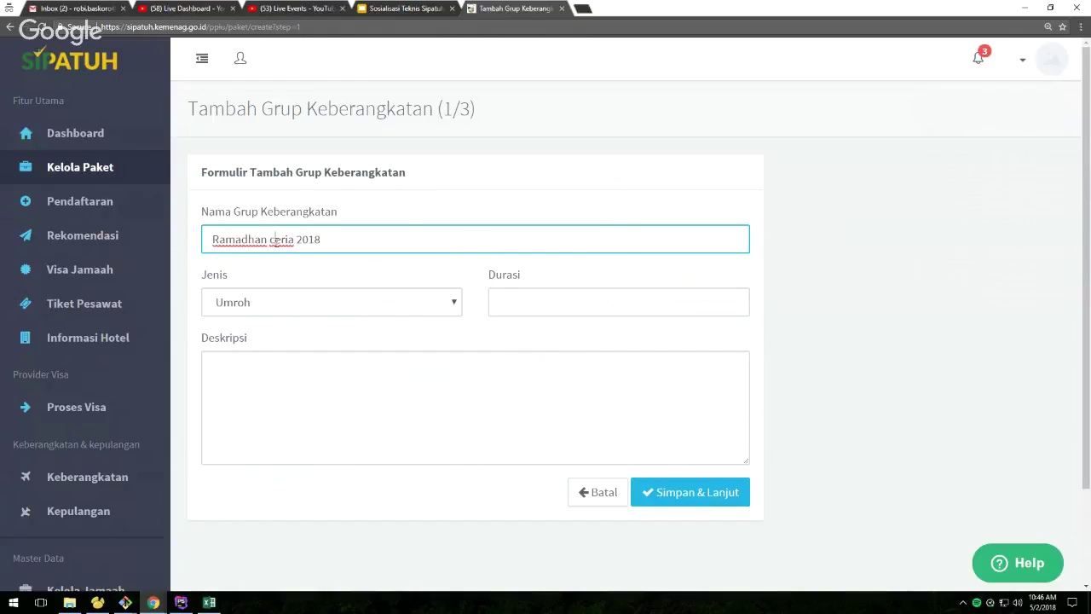
click(277, 240)
key(BackSpace)
text(C)
Set the group duration to 15 days and save to continue to dates.
click(513, 301)
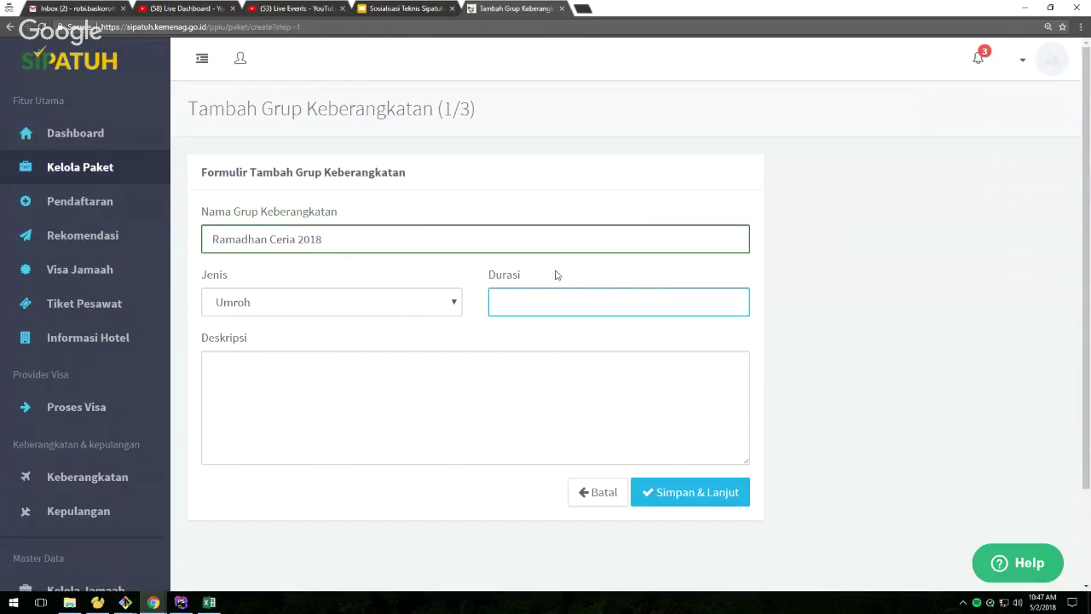
text(15)
click(878, 272)
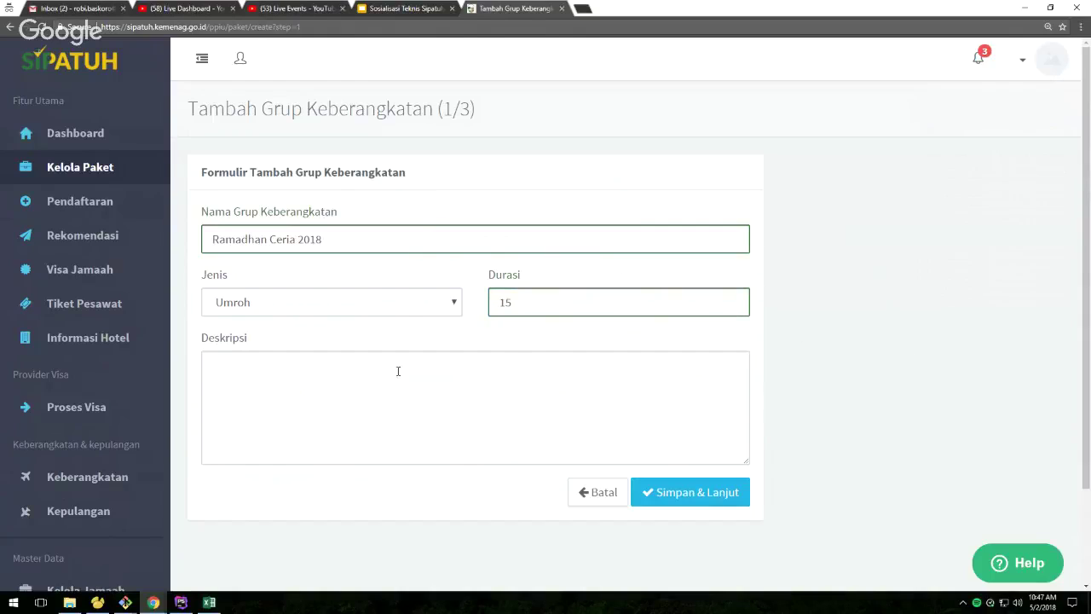
click(526, 397)
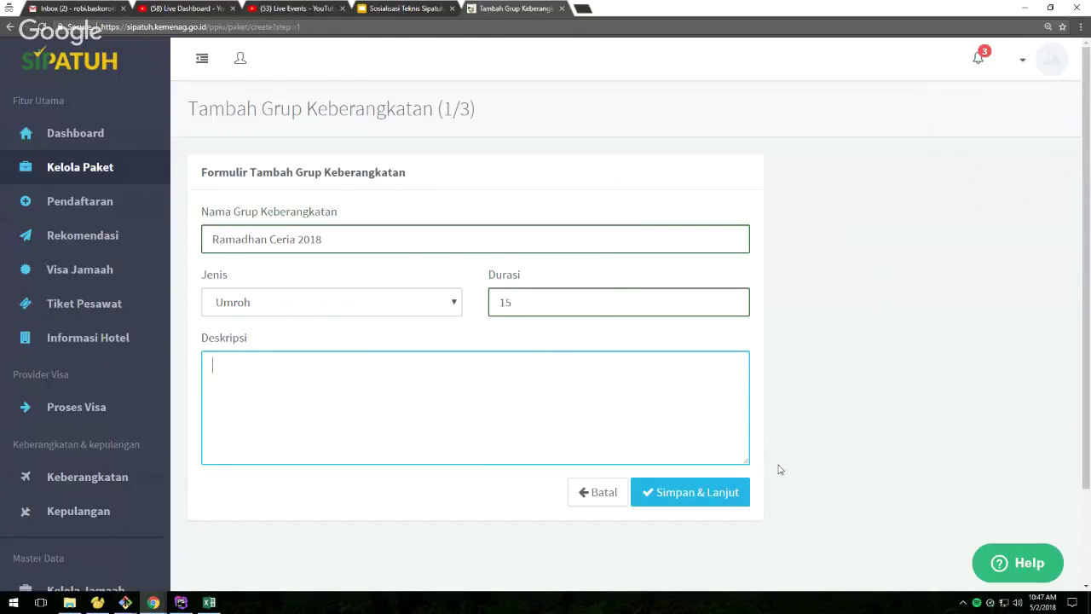
click(714, 494)
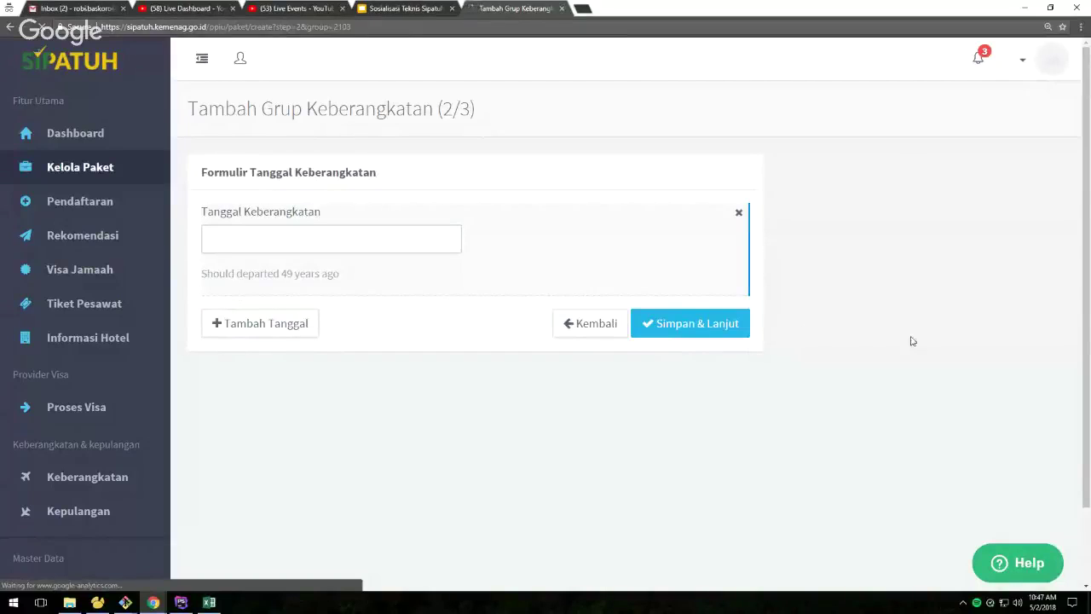
Add departure dates 17 May 2018 and 30 May 2018, then save and continue.
click(403, 241)
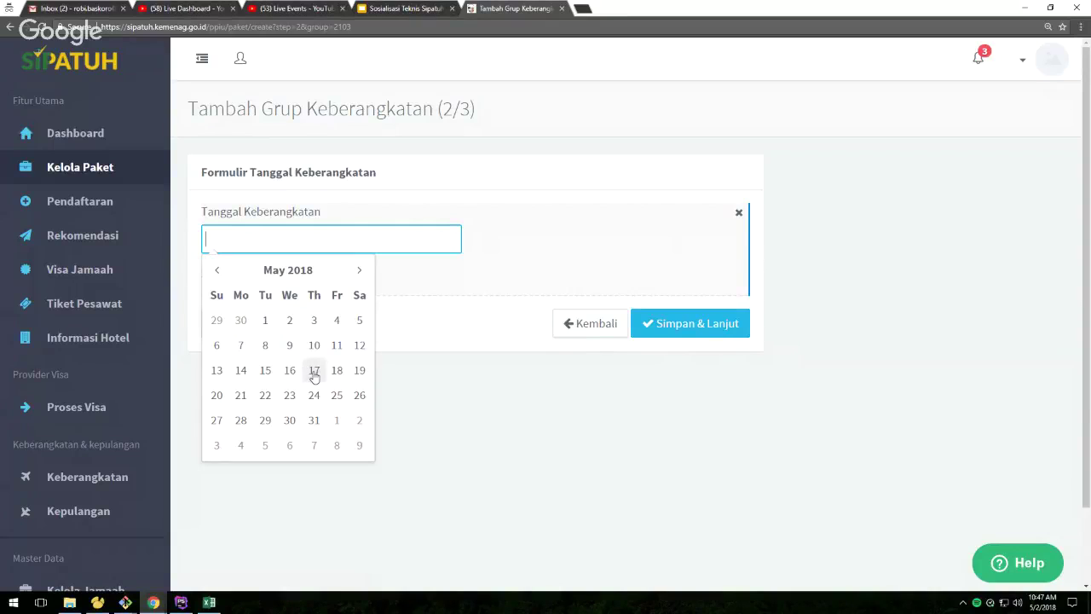
click(314, 372)
click(278, 323)
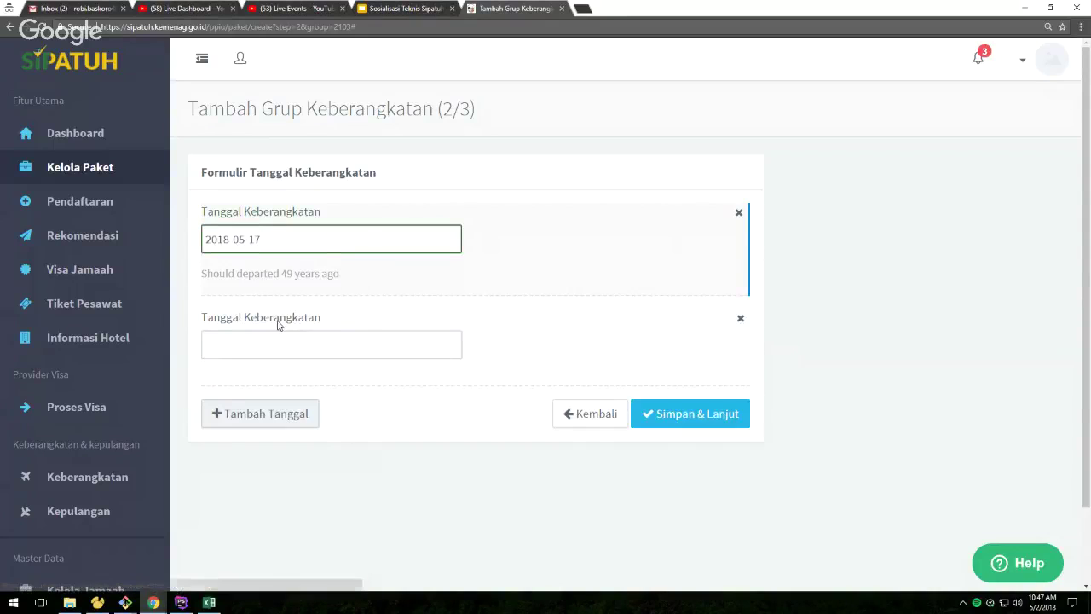
scroll(316, 329, down, 2)
click(306, 260)
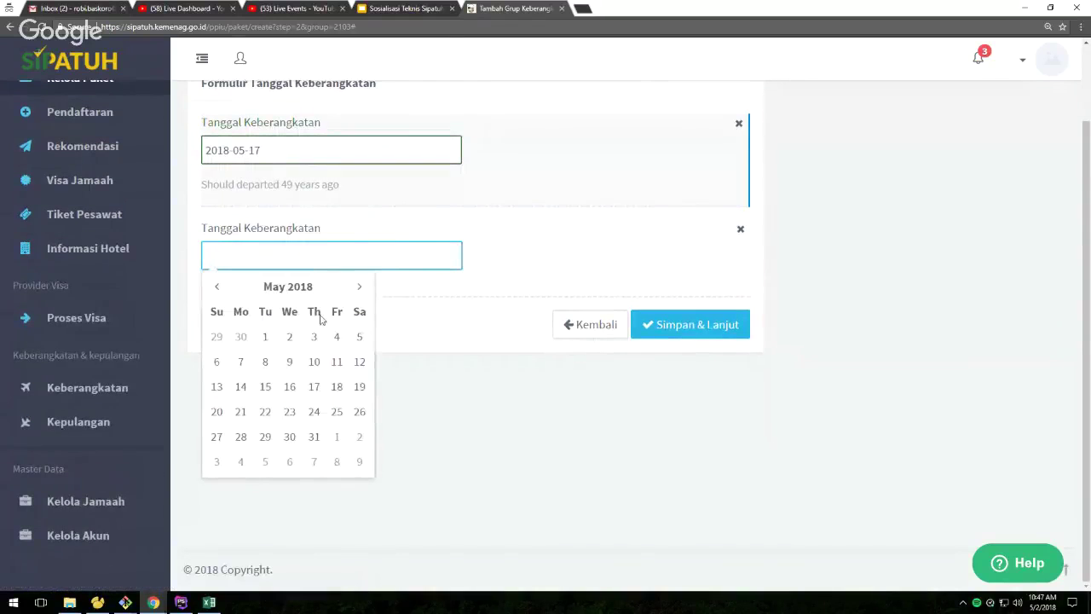
click(315, 411)
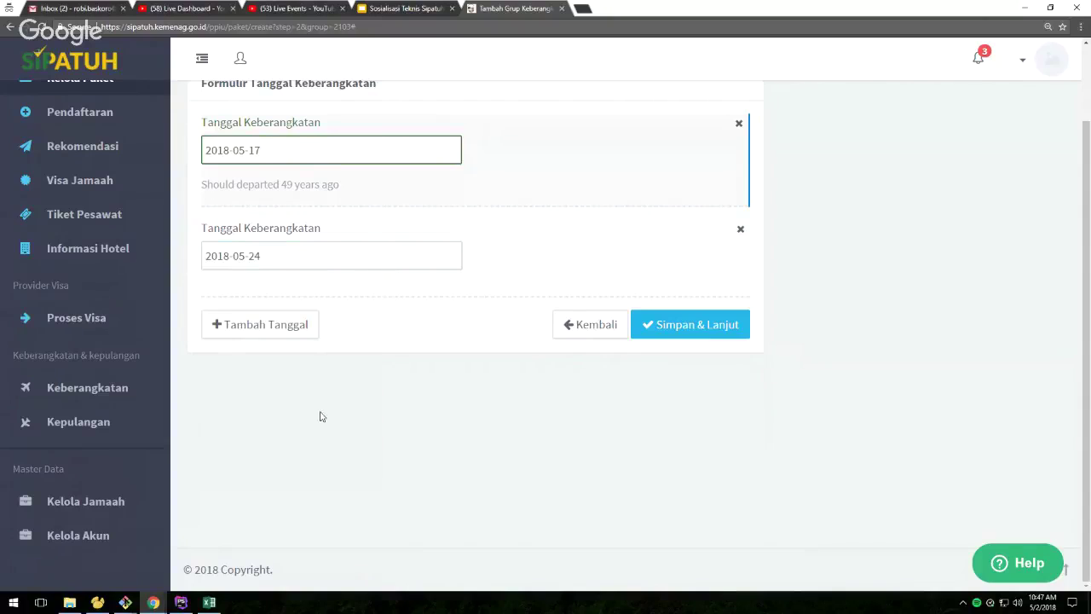
click(317, 252)
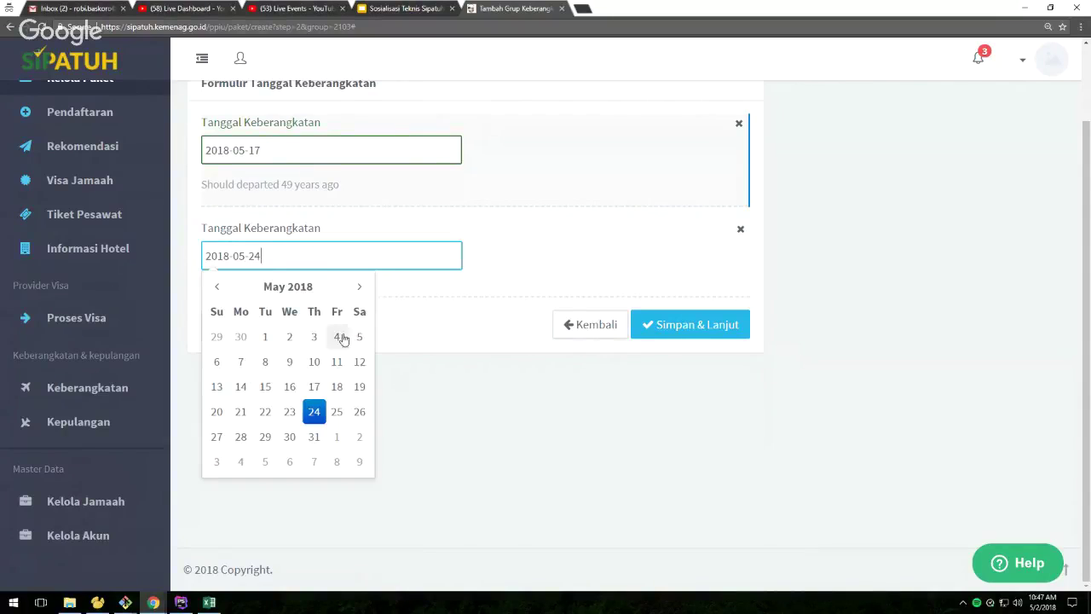
click(359, 287)
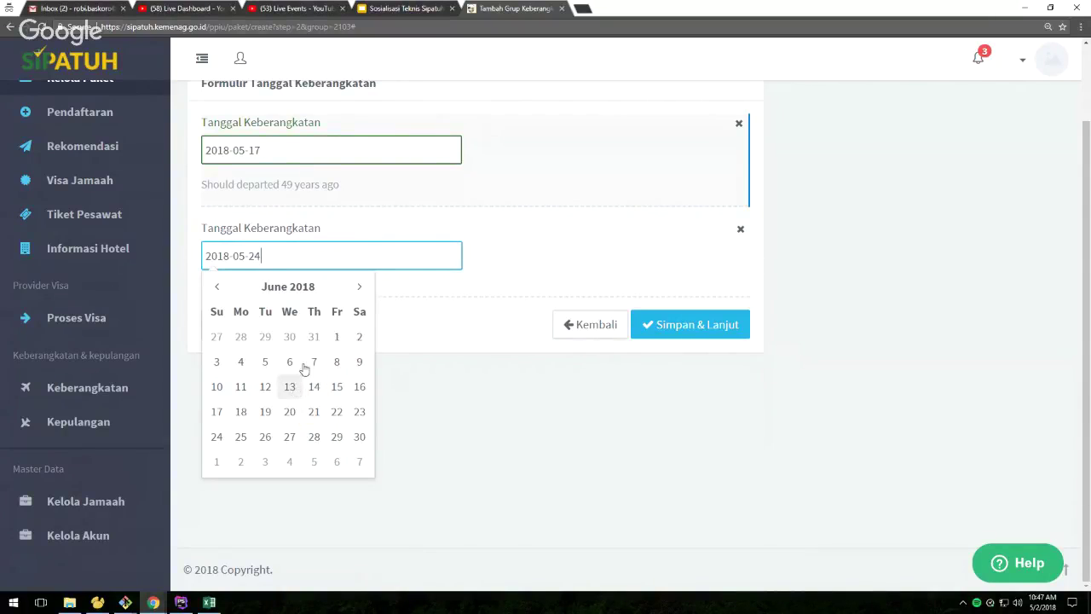
click(290, 336)
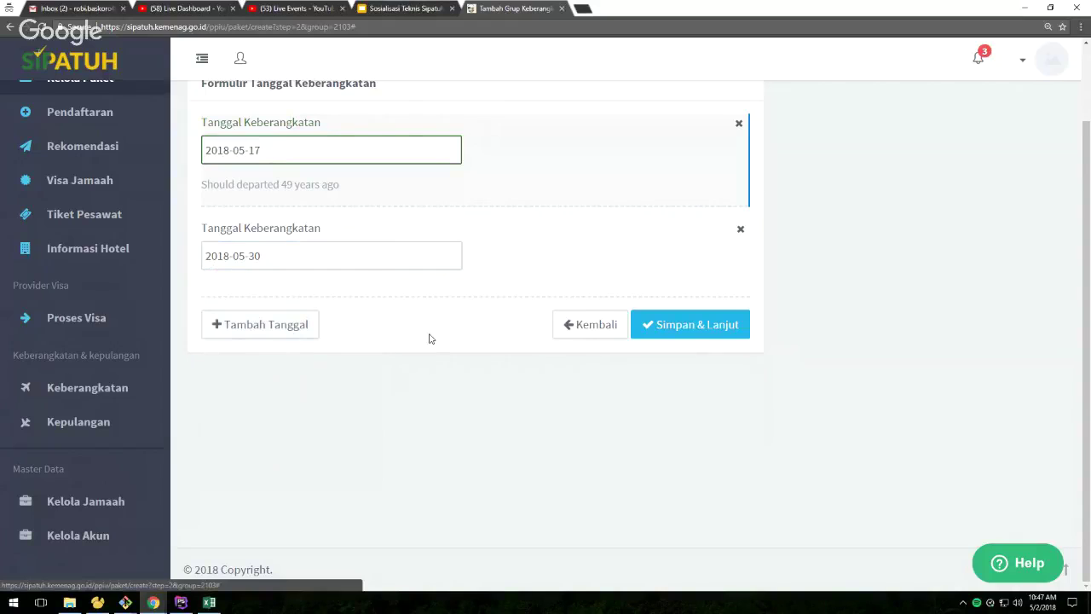
click(697, 330)
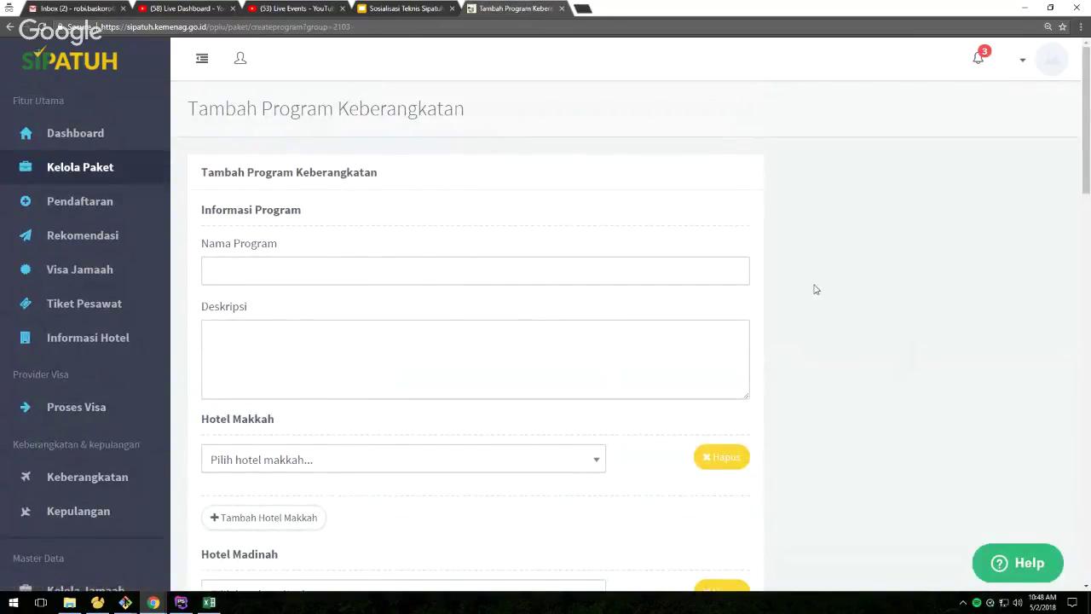
Name the new departure program 'Platinum'.
scroll(815, 283, down, 1)
click(561, 214)
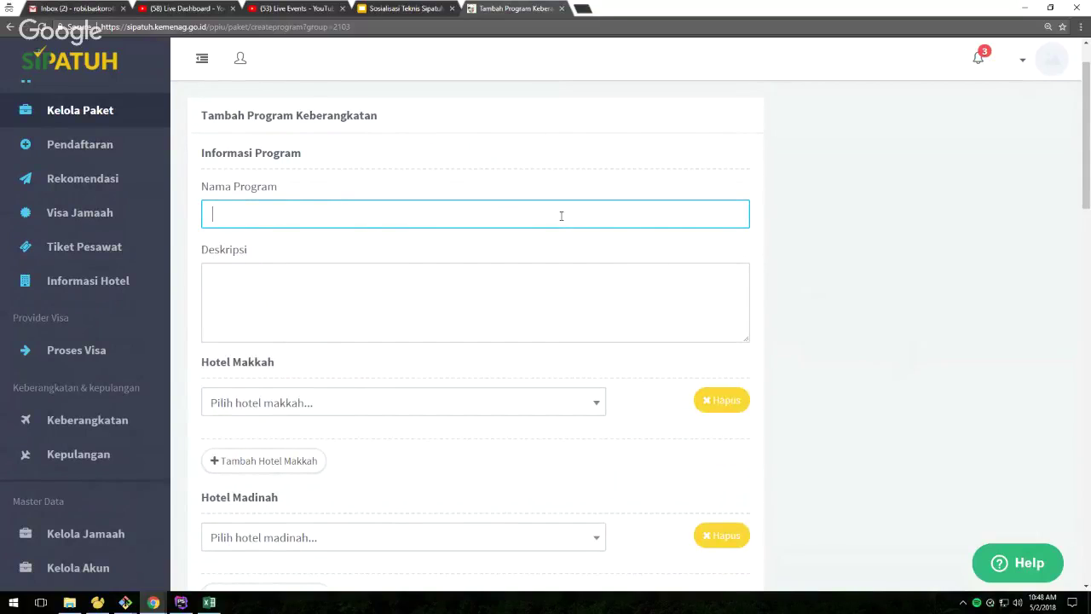
text(Plati)
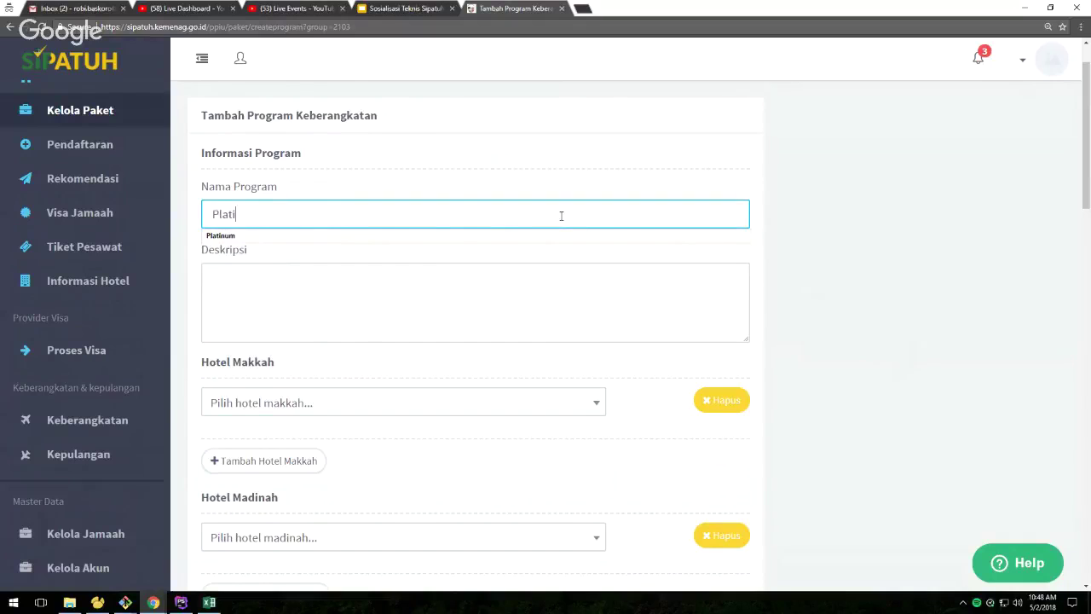
text(num)
click(863, 233)
scroll(814, 220, down, 2)
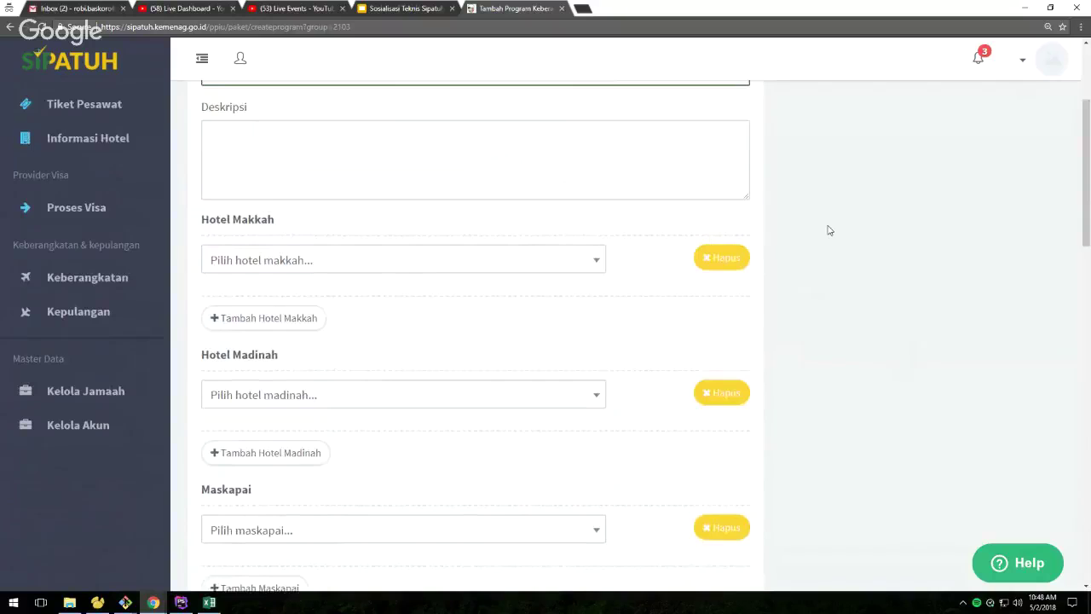
scroll(828, 231, up, 1)
Choose Al Fajr Al Badea 2 Hotel for Makkah and Al Andalus Darussalam for Madinah.
click(448, 290)
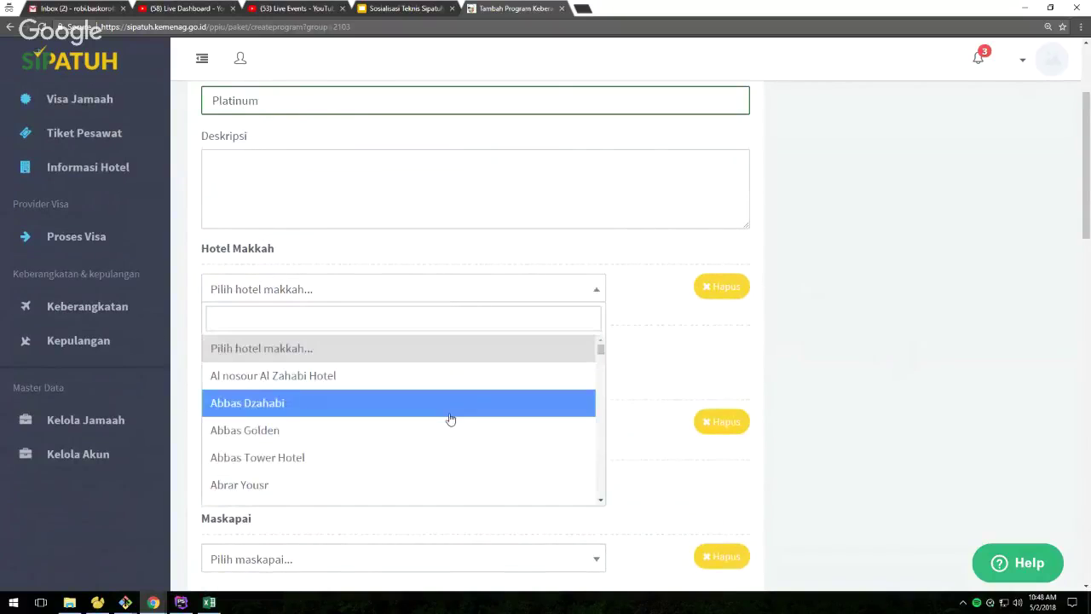
scroll(449, 417, down, 5)
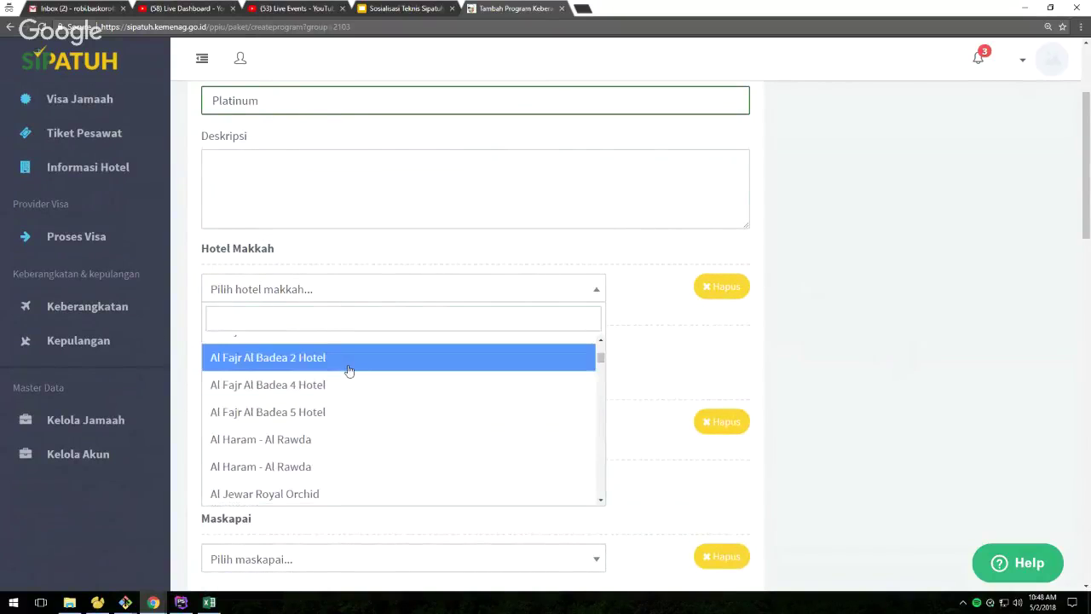
click(349, 365)
click(346, 423)
scroll(347, 424, down, 2)
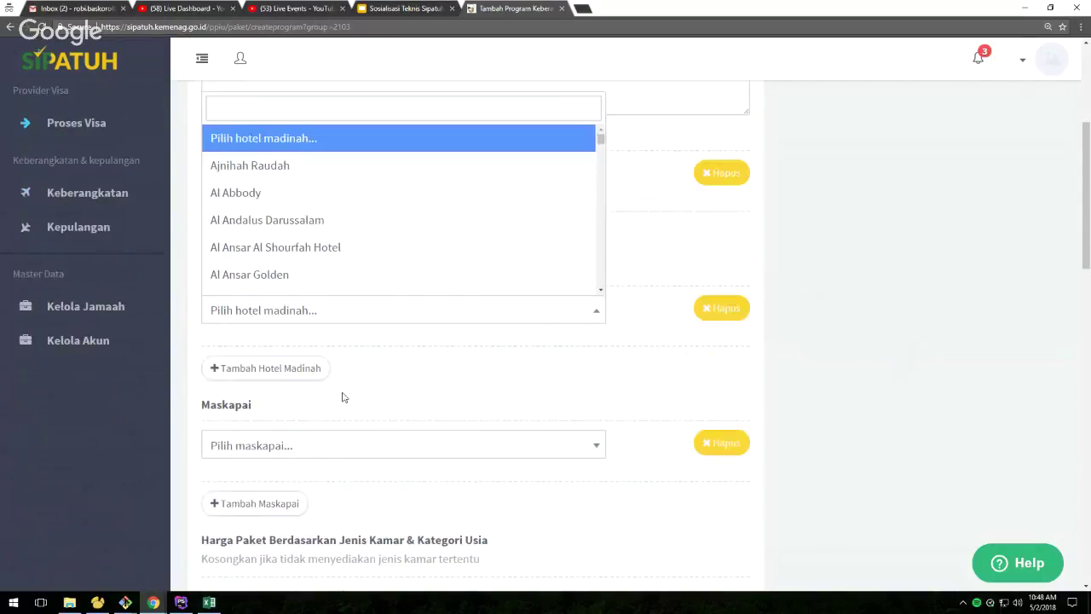
click(284, 224)
scroll(540, 333, down, 3)
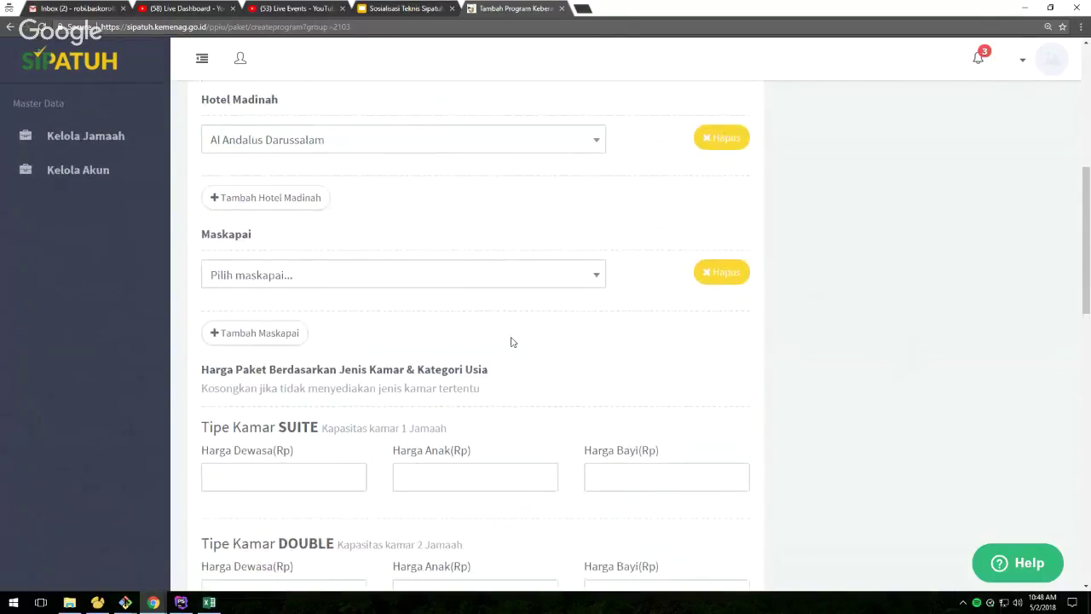
Select Garuda Indonesia as the program's airline.
click(449, 284)
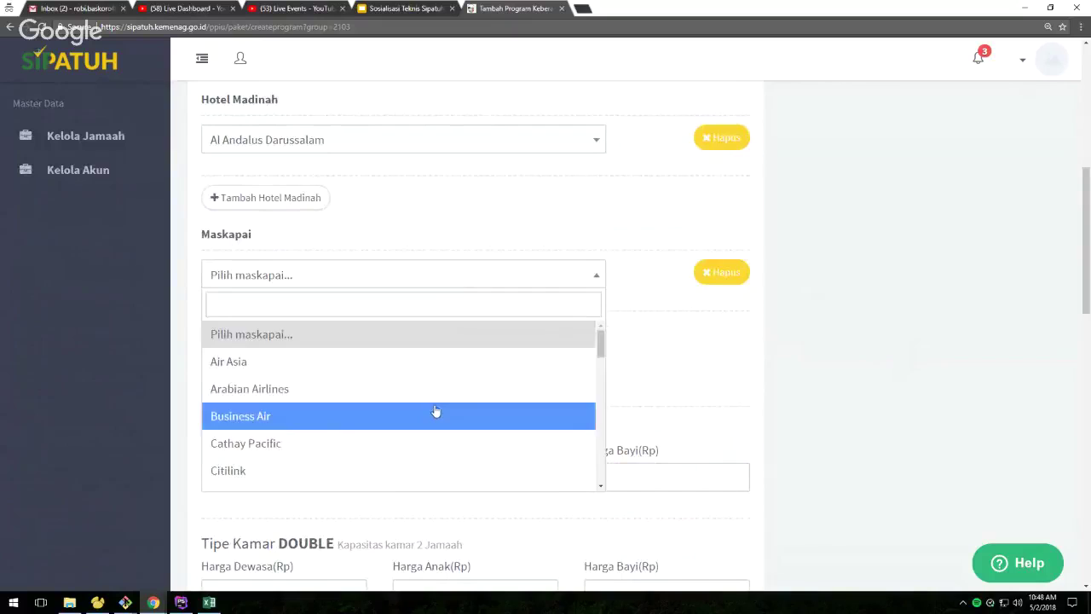
text(gar)
click(380, 333)
scroll(467, 343, down, 3)
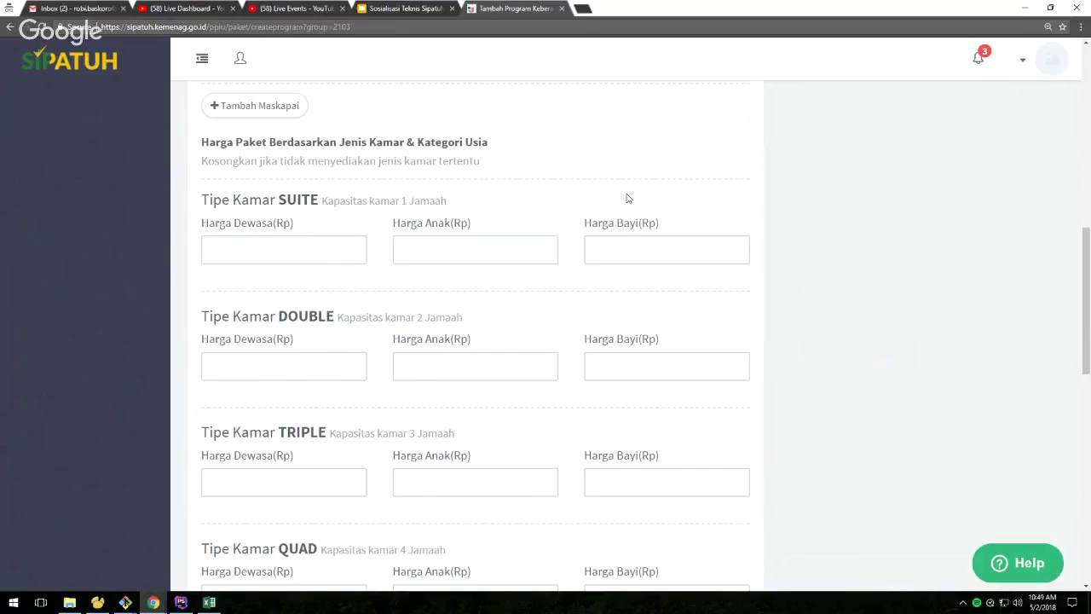
Enter SUITE prices of 40.000.000 adult and 25.000.000 child.
click(282, 253)
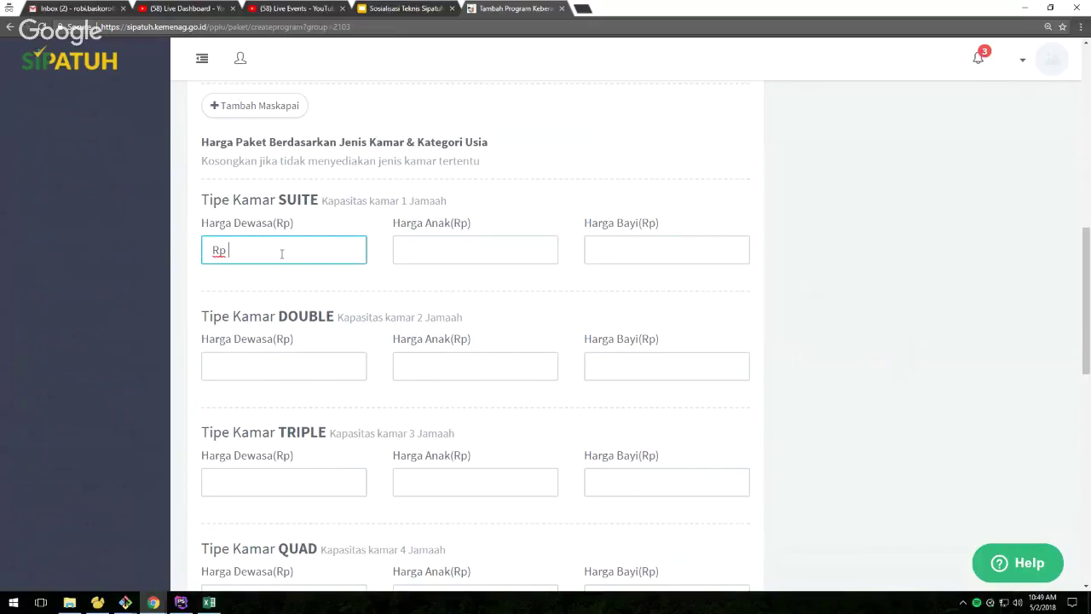
text(40.000.000)
key(Tab)
text(0)
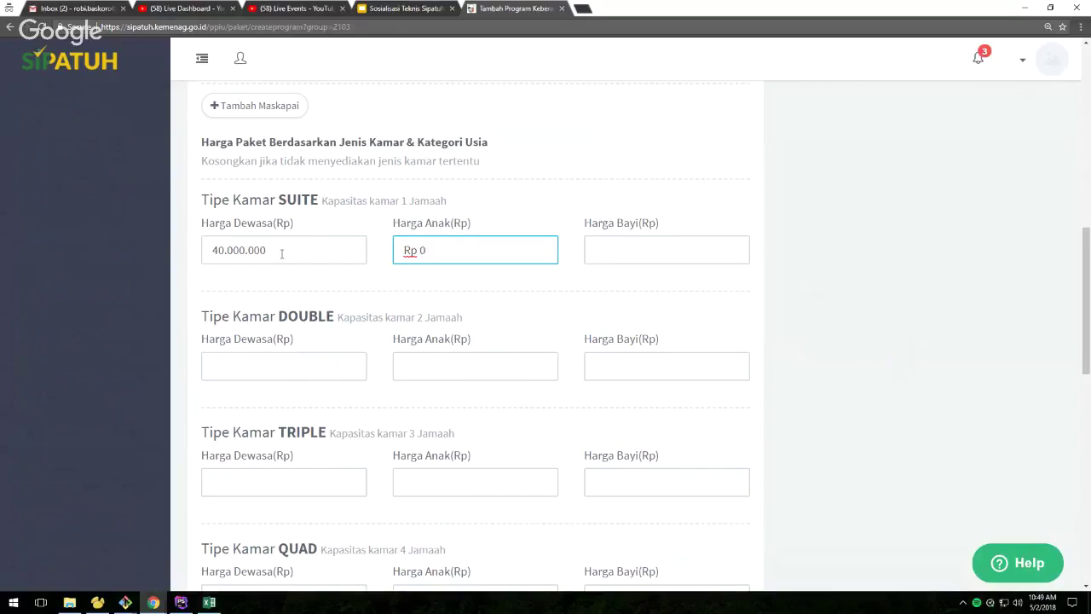
text(25000000)
click(646, 252)
click(964, 293)
scroll(952, 335, down, 1)
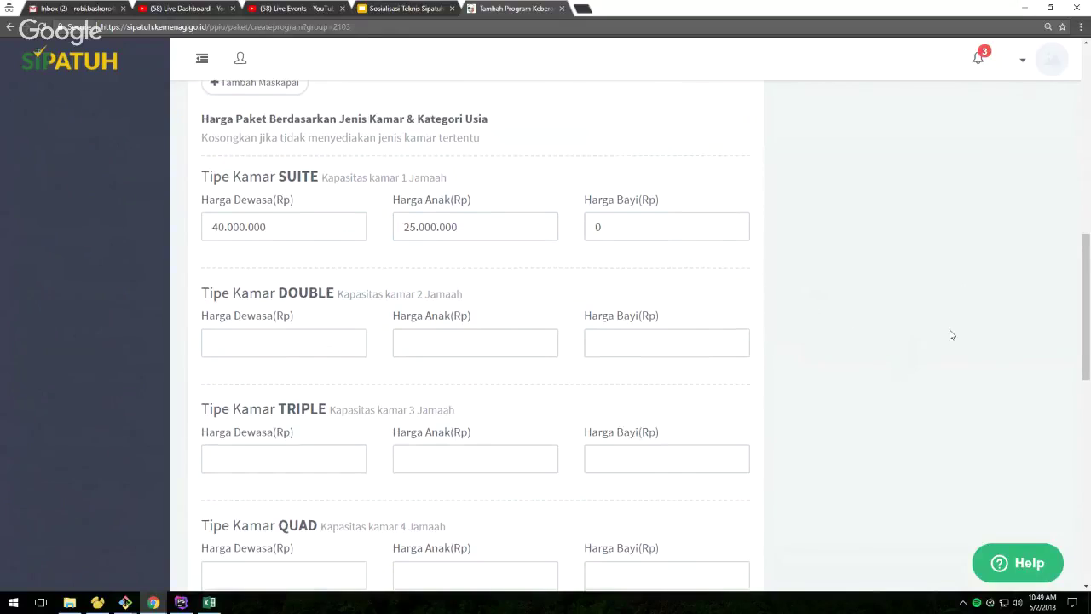
scroll(952, 335, down, 1)
Enter DOUBLE prices of 35.000.000 adult and 23.000.000 child.
click(297, 253)
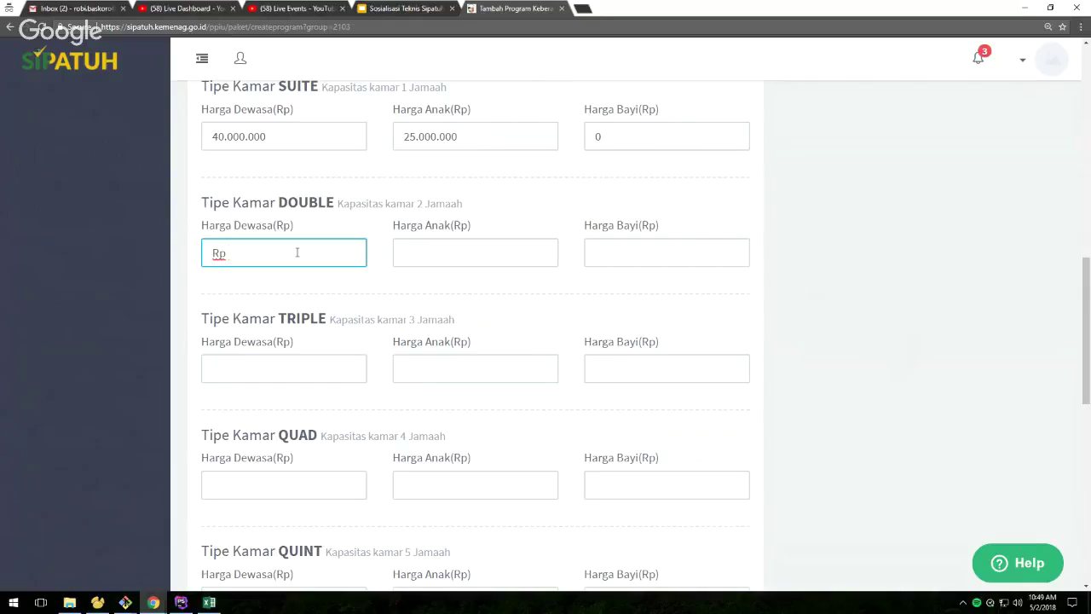
text(35.000.000)
key(Tab)
text(0)
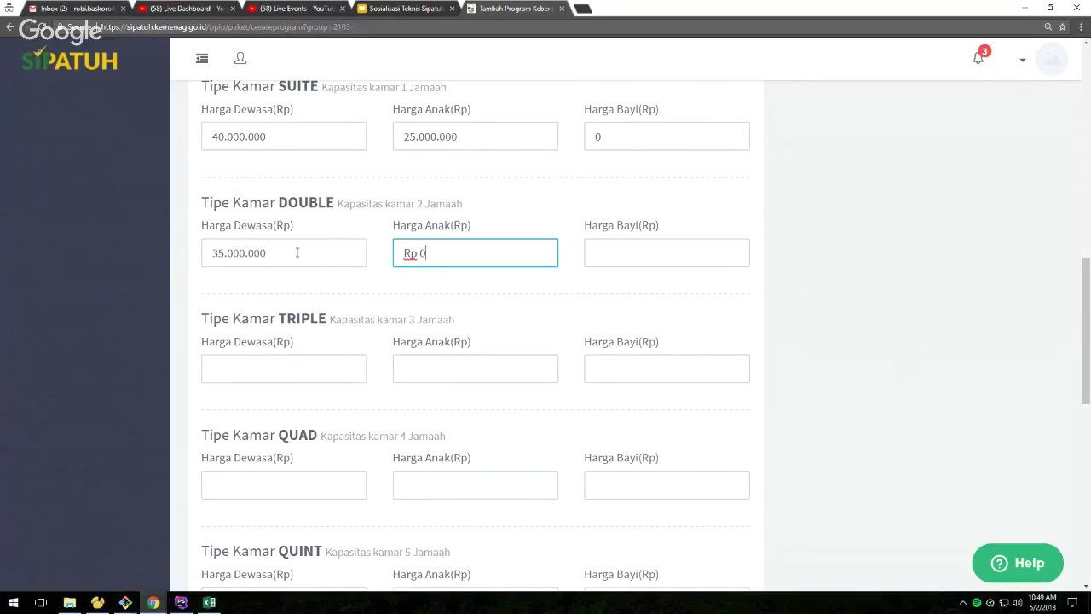
text(23000000)
key(Tab)
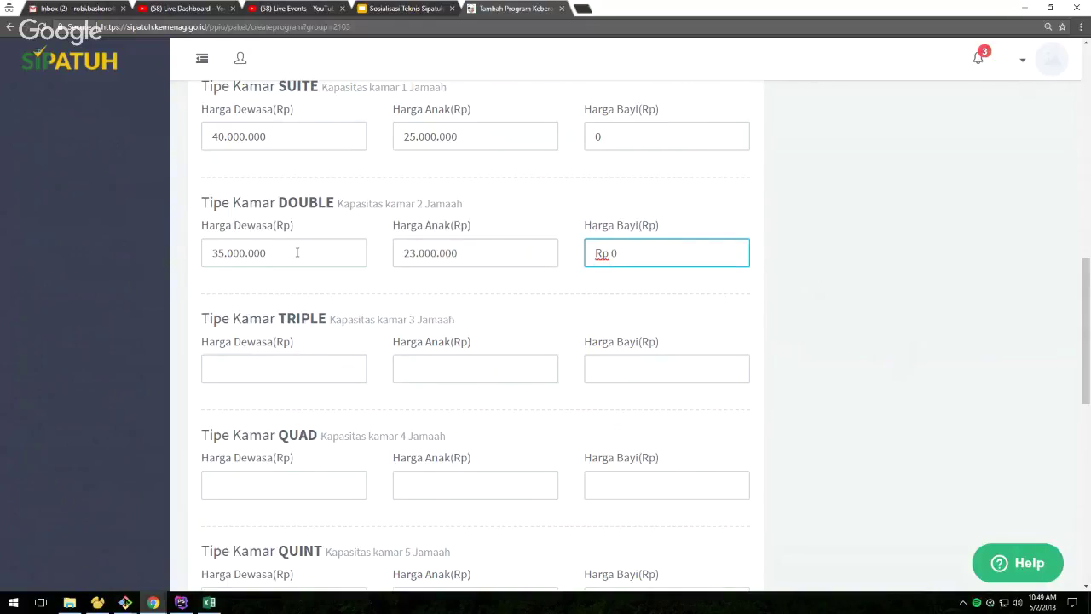
click(896, 275)
click(684, 244)
Set the DOUBLE infant price to 15.000.000.
click(628, 139)
text(15.000.000)
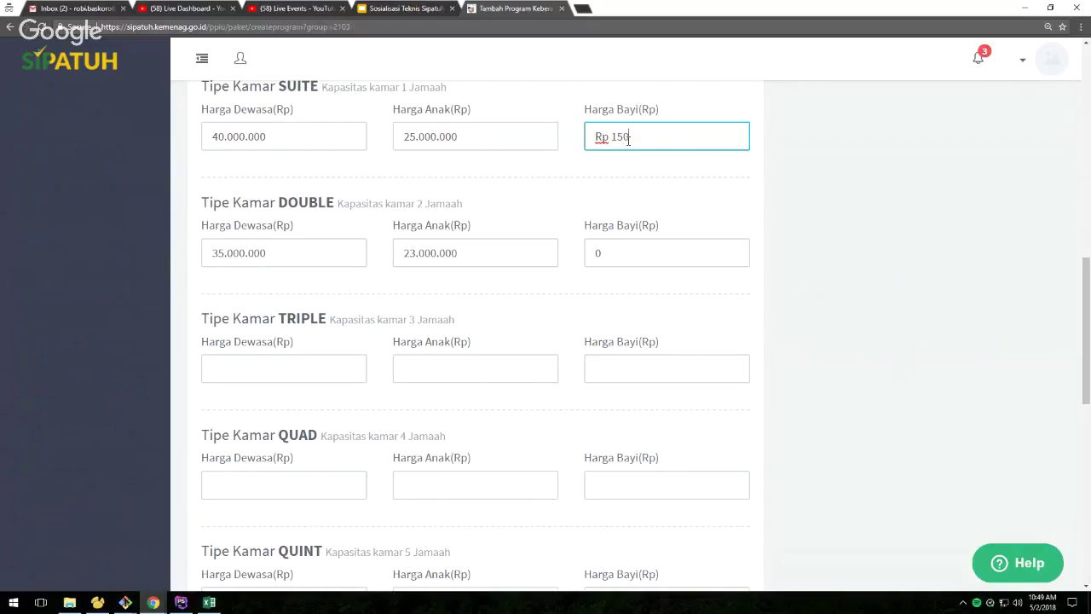
click(651, 250)
text(15.000.000)
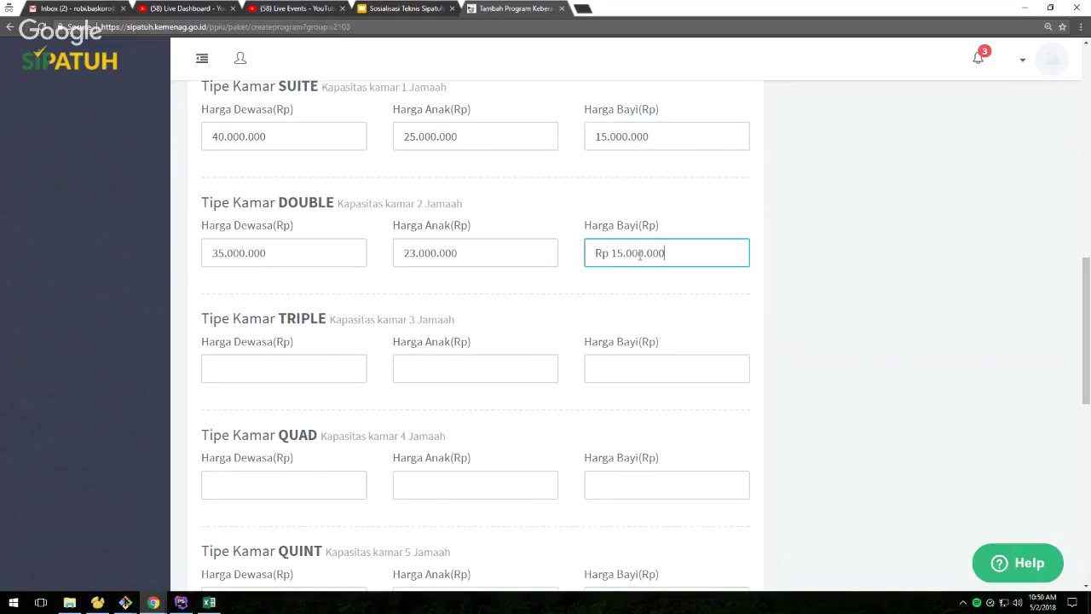
scroll(570, 367, up, 2)
scroll(570, 367, down, 1)
click(809, 397)
scroll(811, 392, down, 2)
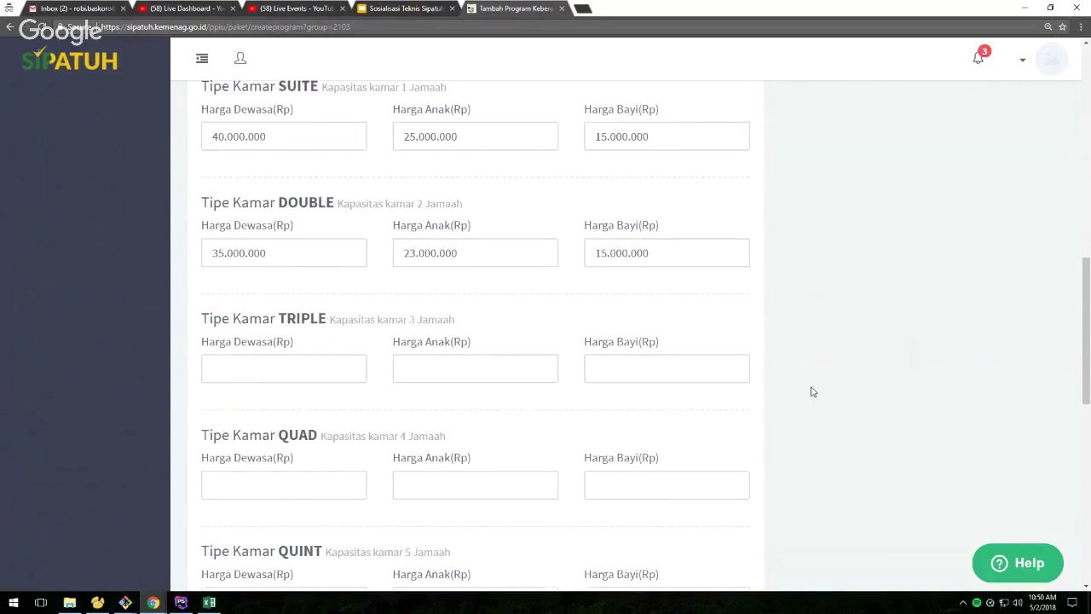
Reset the SUITE infant price back to 0.
click(658, 139)
drag(658, 139, 561, 133)
drag(685, 139, 569, 137)
text(0)
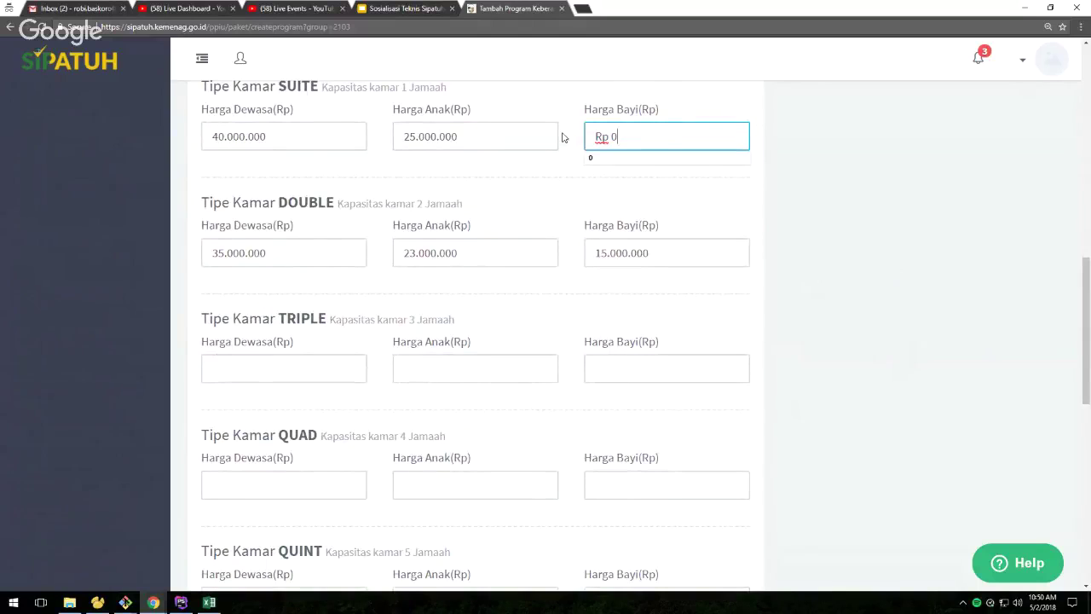
click(920, 223)
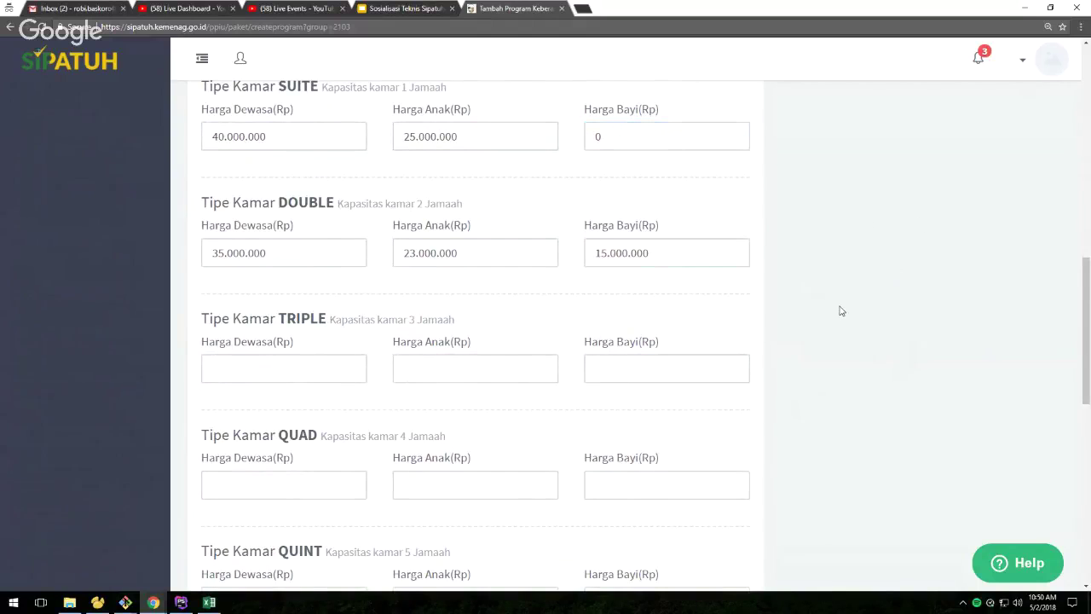
scroll(840, 309, down, 1)
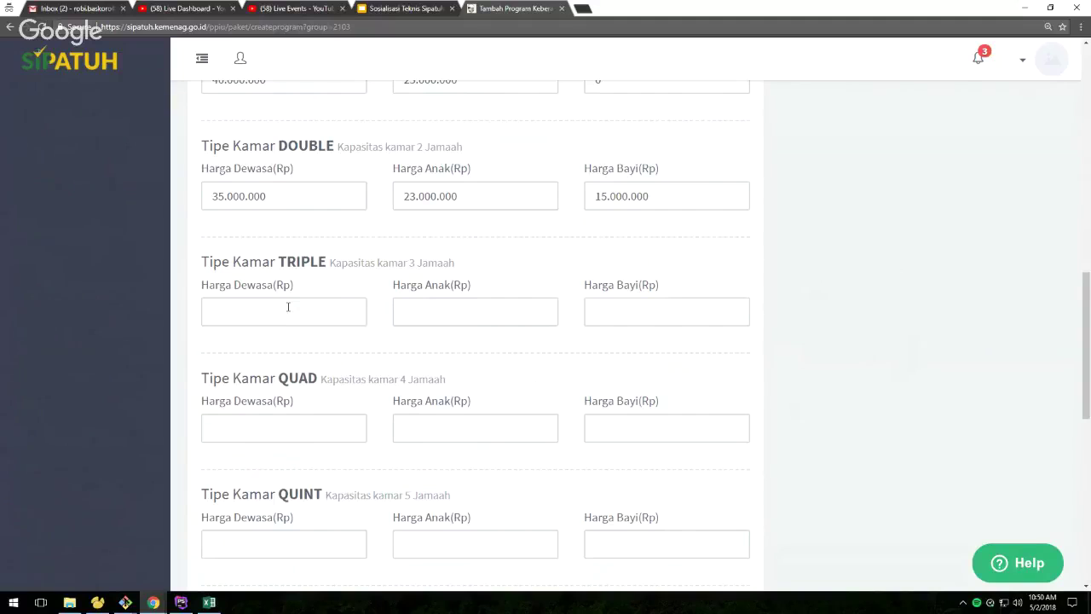
scroll(714, 370, down, 6)
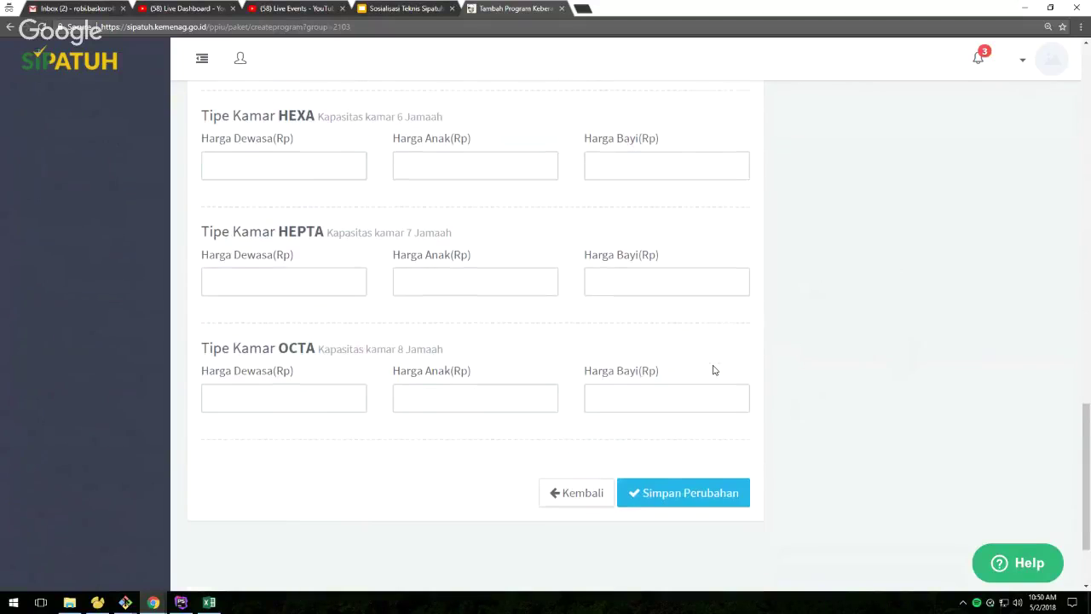
Save the Platinum program and start a new program named 'Reguler'.
click(706, 478)
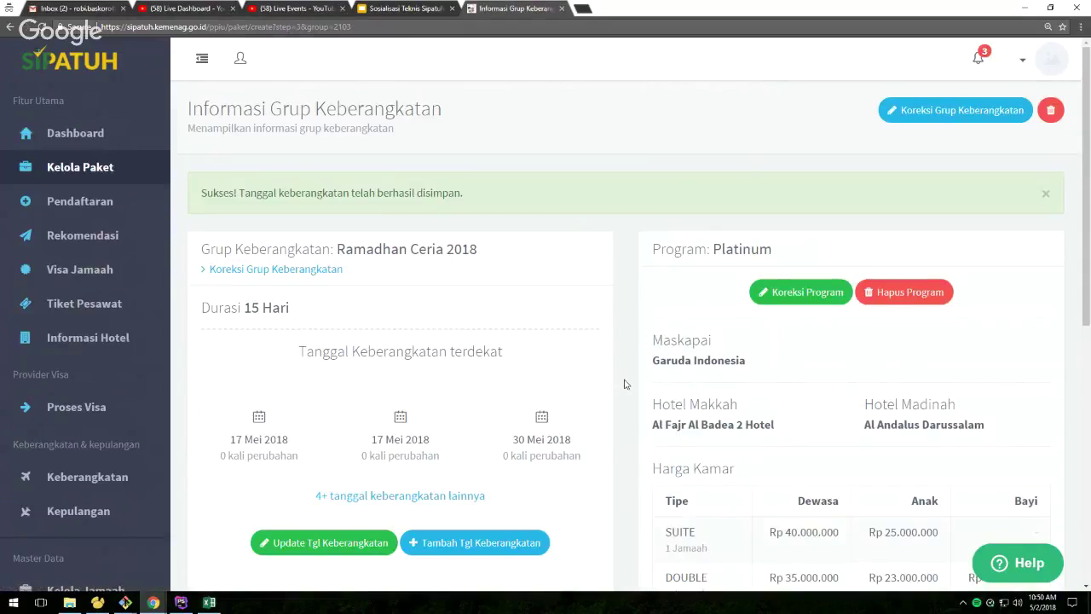
scroll(631, 383, down, 2)
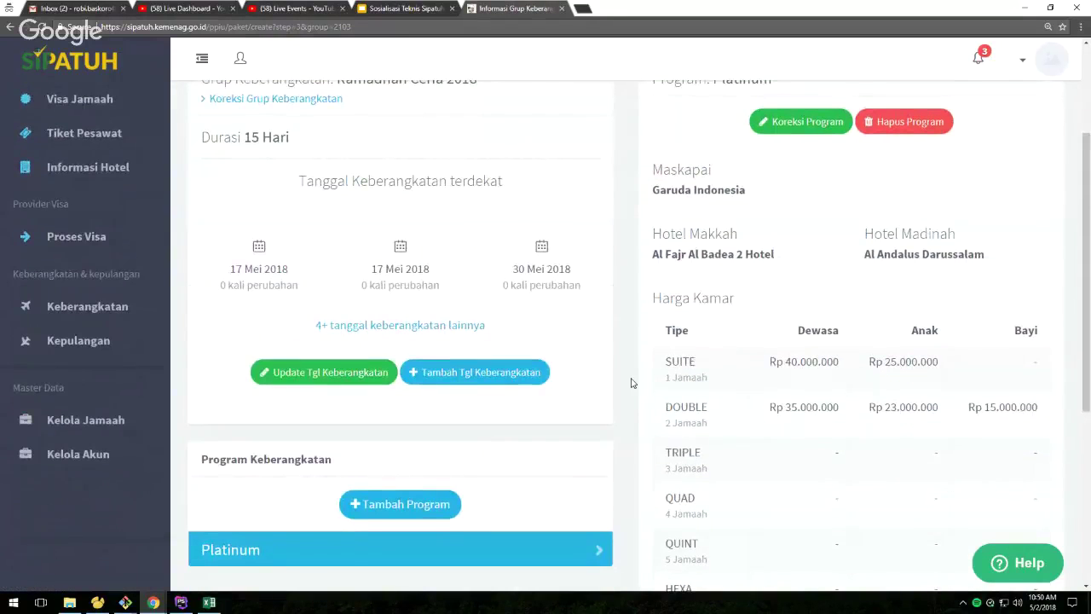
scroll(630, 383, down, 1)
click(429, 451)
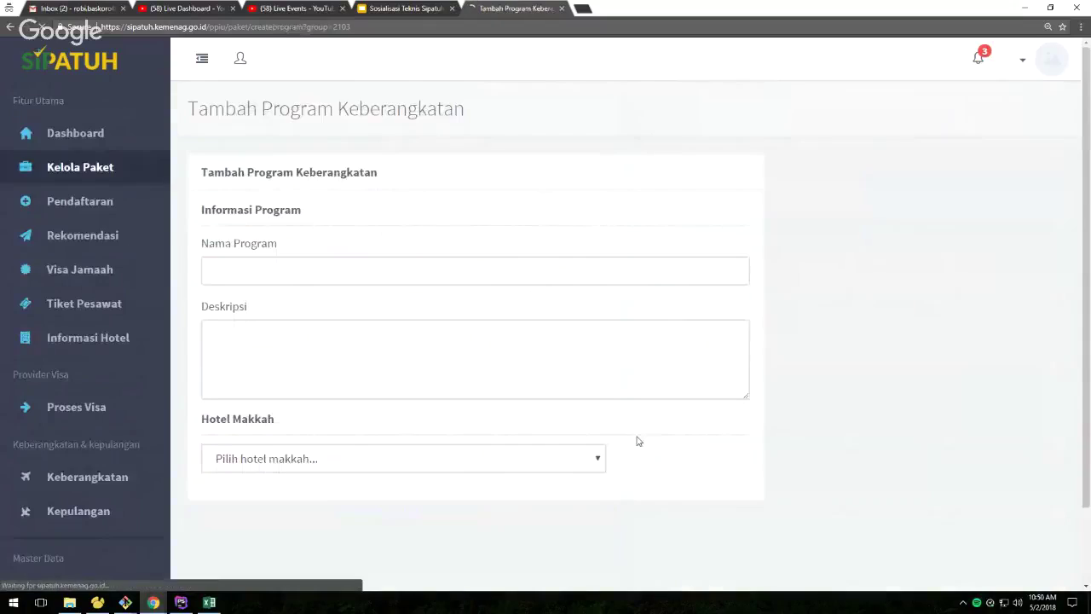
click(322, 259)
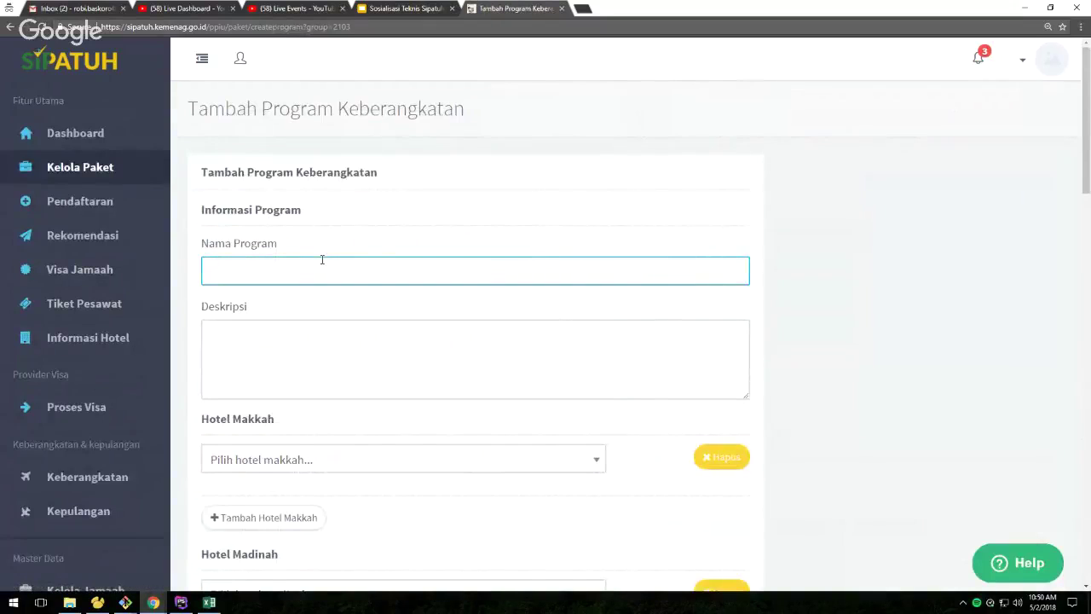
text(Reguler)
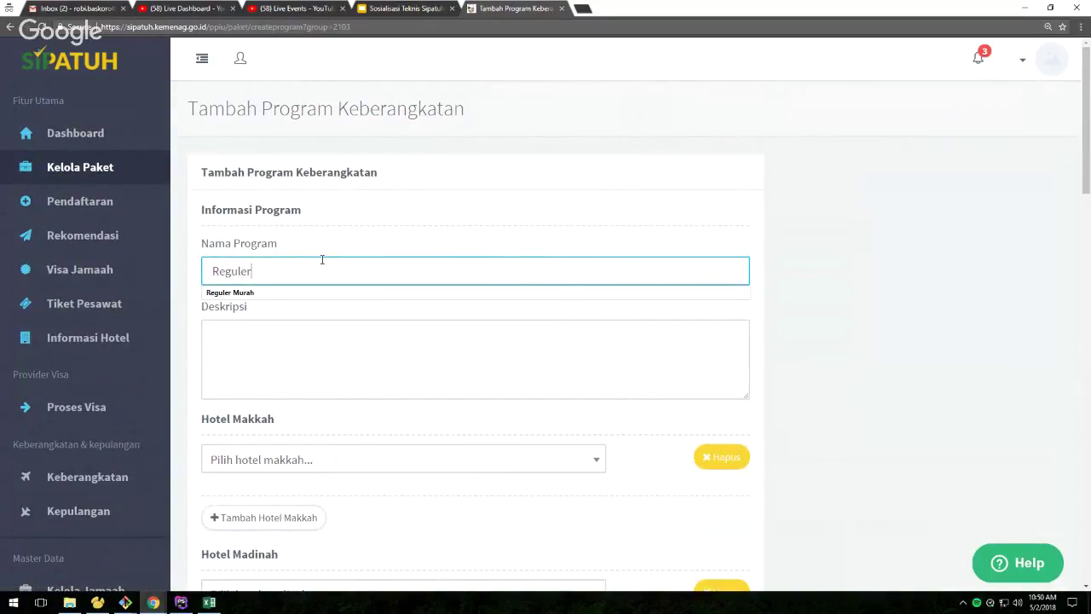
click(438, 197)
scroll(443, 256, down, 2)
click(343, 240)
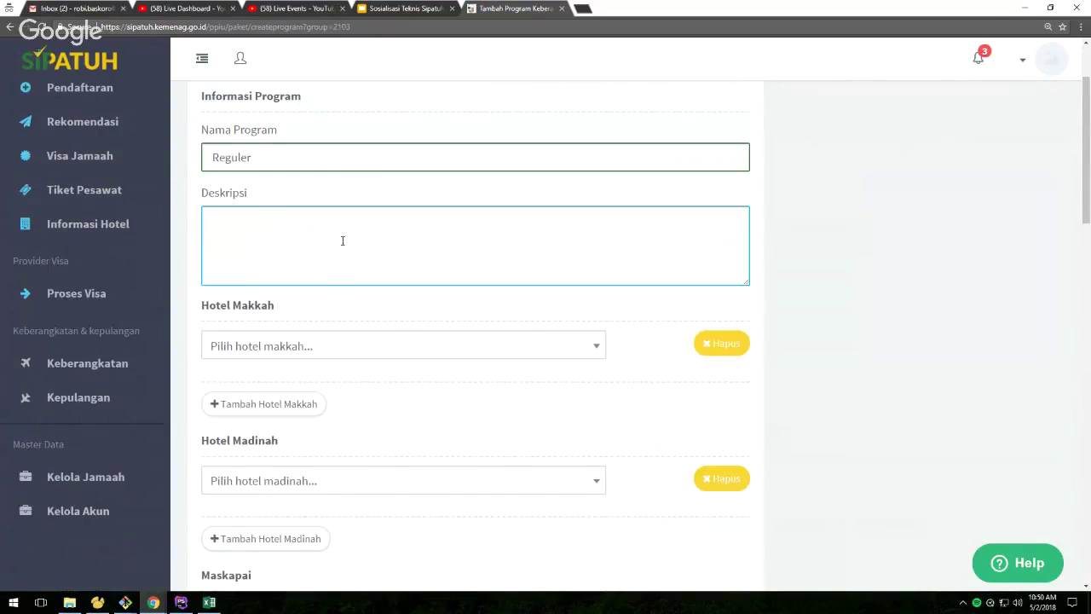
Choose Al Ahram Almasi for Makkah and AL EIMAN OHUD for Madinah.
click(396, 349)
scroll(400, 482, down, 3)
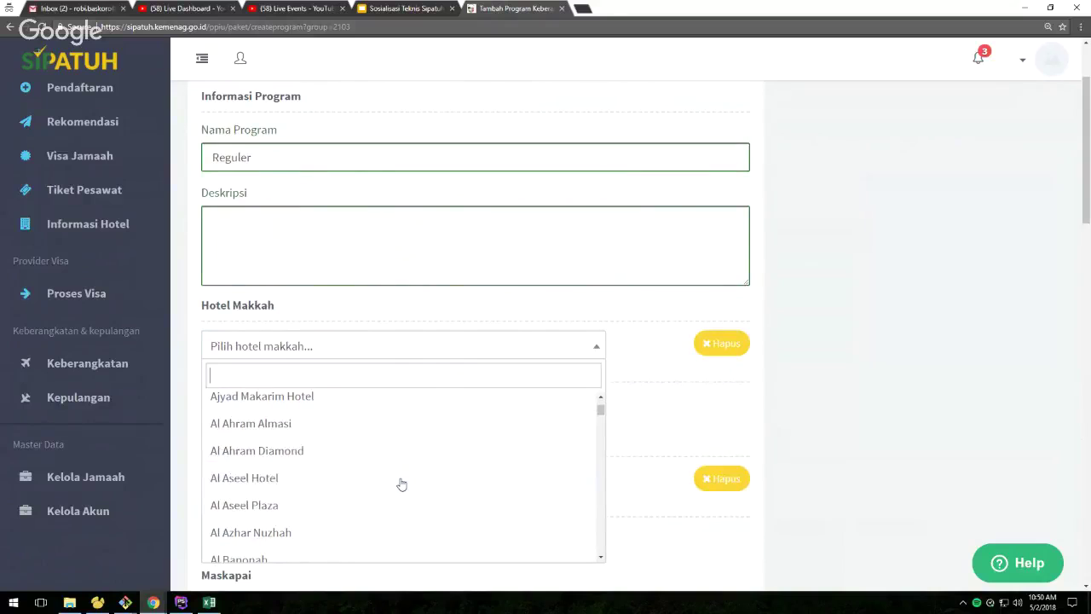
click(357, 436)
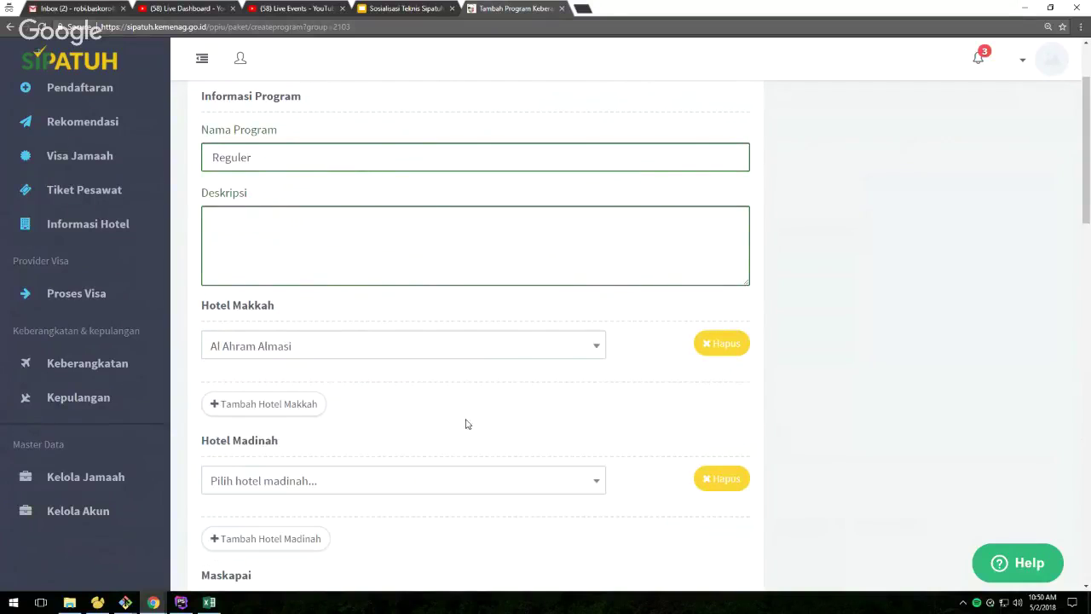
scroll(468, 424, down, 2)
click(400, 366)
scroll(353, 482, down, 3)
click(352, 483)
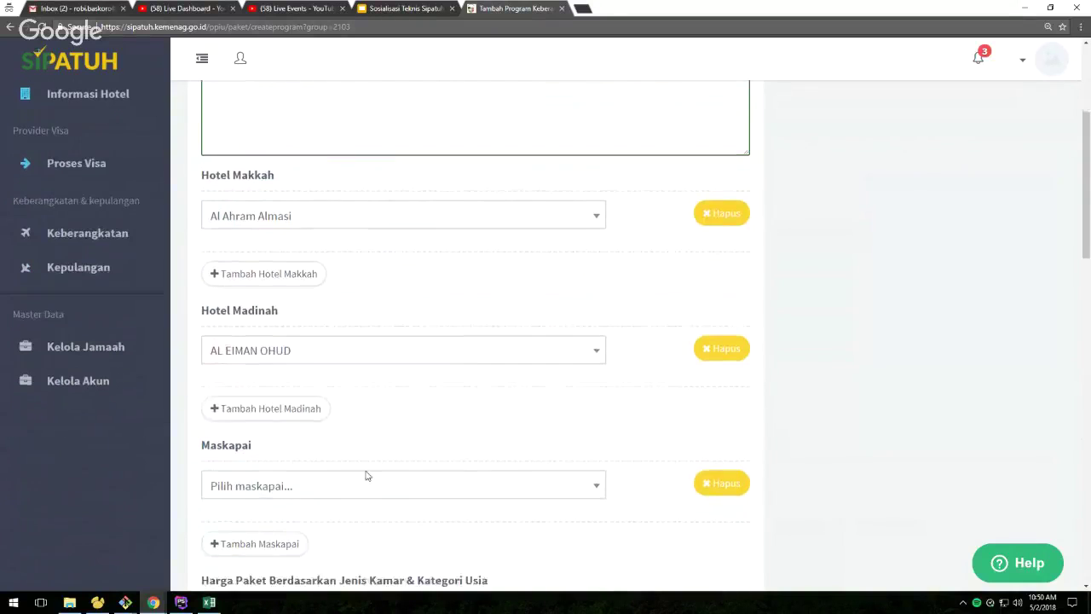
scroll(354, 358, down, 3)
Select Garuda Indonesia as the Reguler program's airline.
click(339, 223)
text(gar)
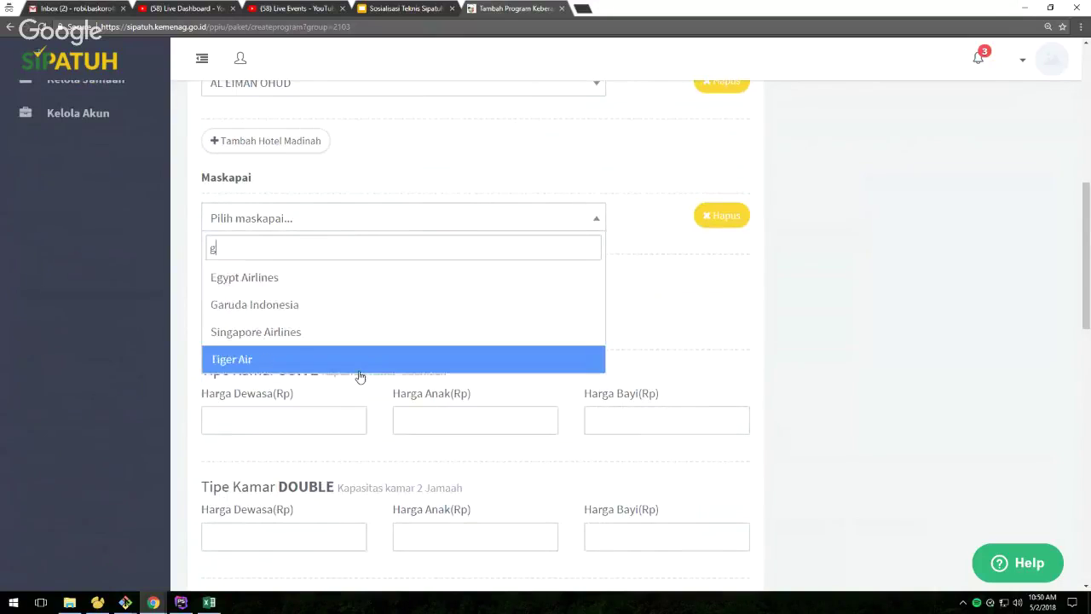
click(288, 278)
scroll(412, 305, down, 2)
scroll(412, 305, down, 3)
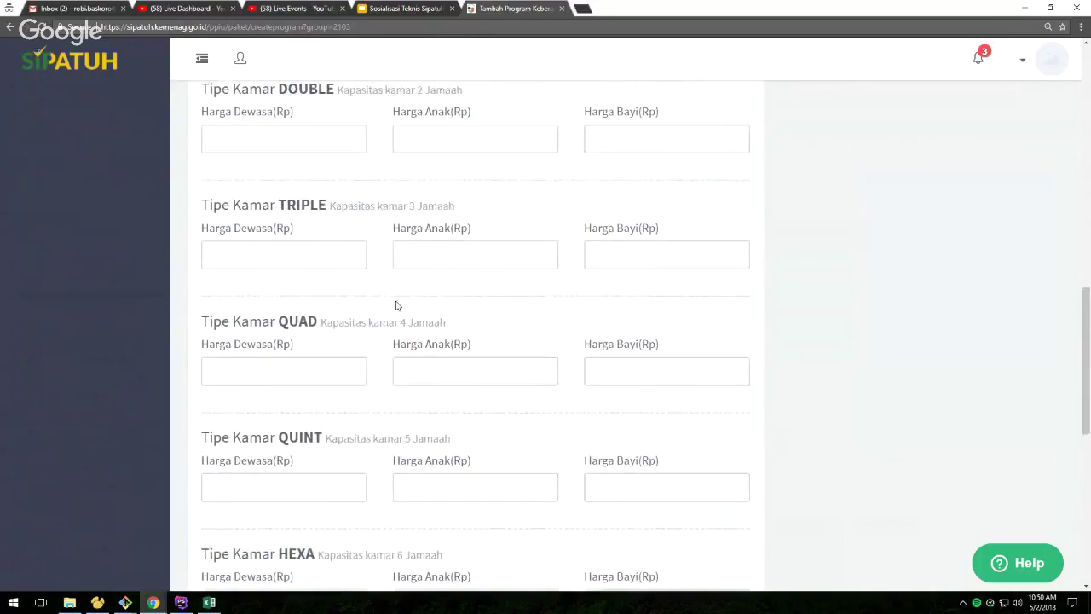
click(294, 371)
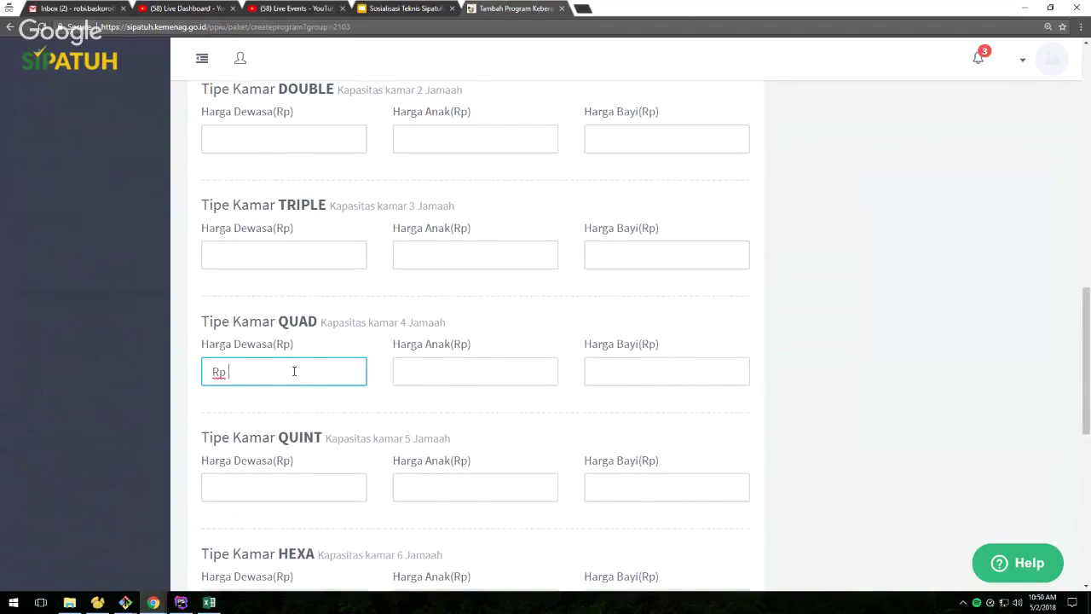
Enter HEXA prices: 21.000.000 adult, 17.000.000 child, 11.000.000 infant.
scroll(294, 370, down, 3)
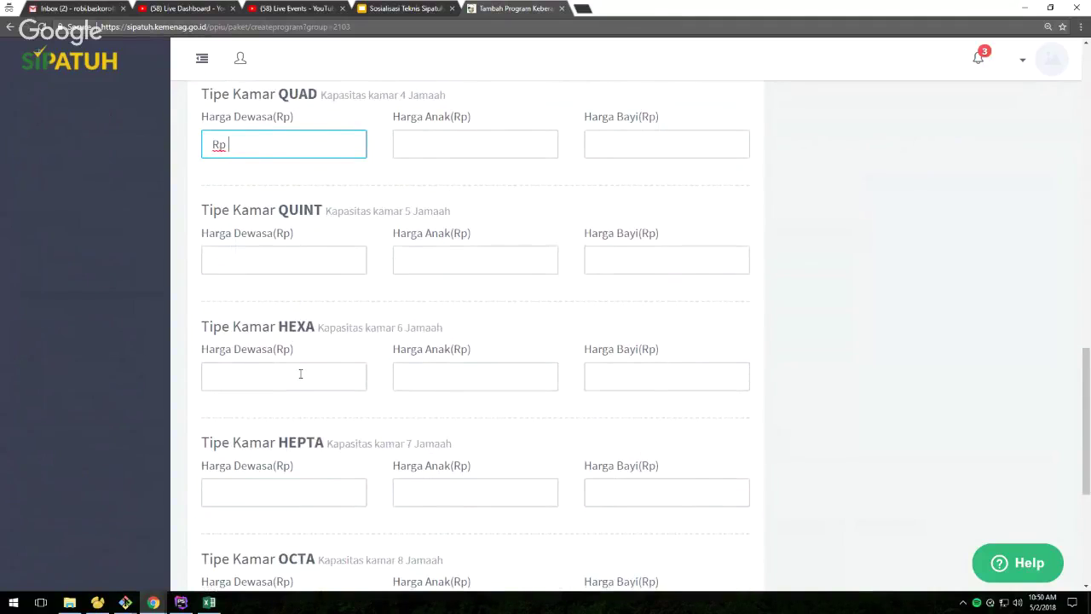
text(25)
key(BackSpace)
key(BackSpace)
click(273, 366)
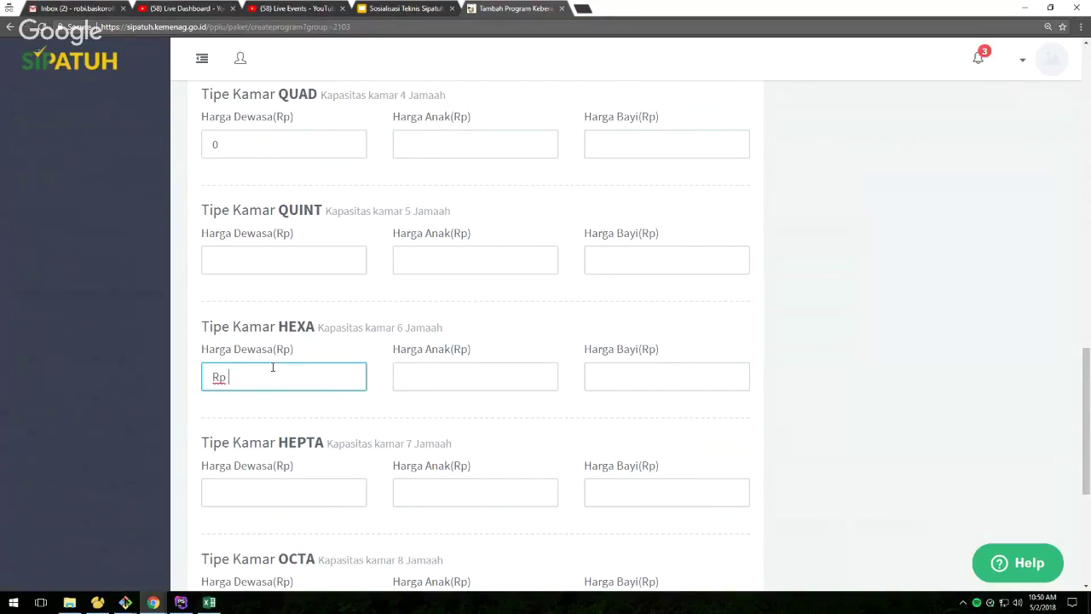
text(21.000.000)
key(Tab)
text(0)
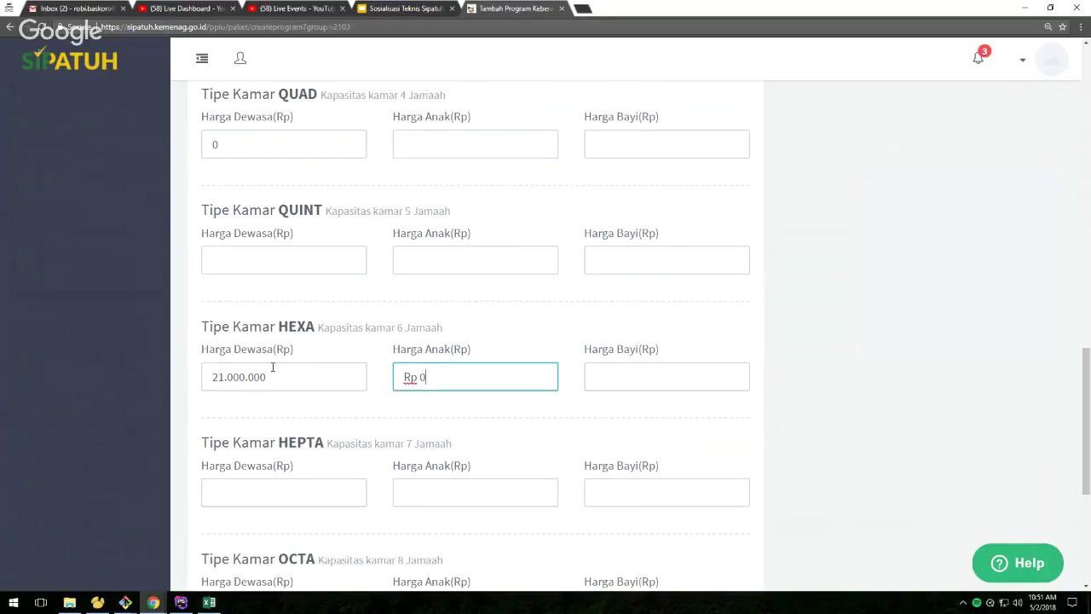
text(17.0000000)
click(648, 377)
text(11000000)
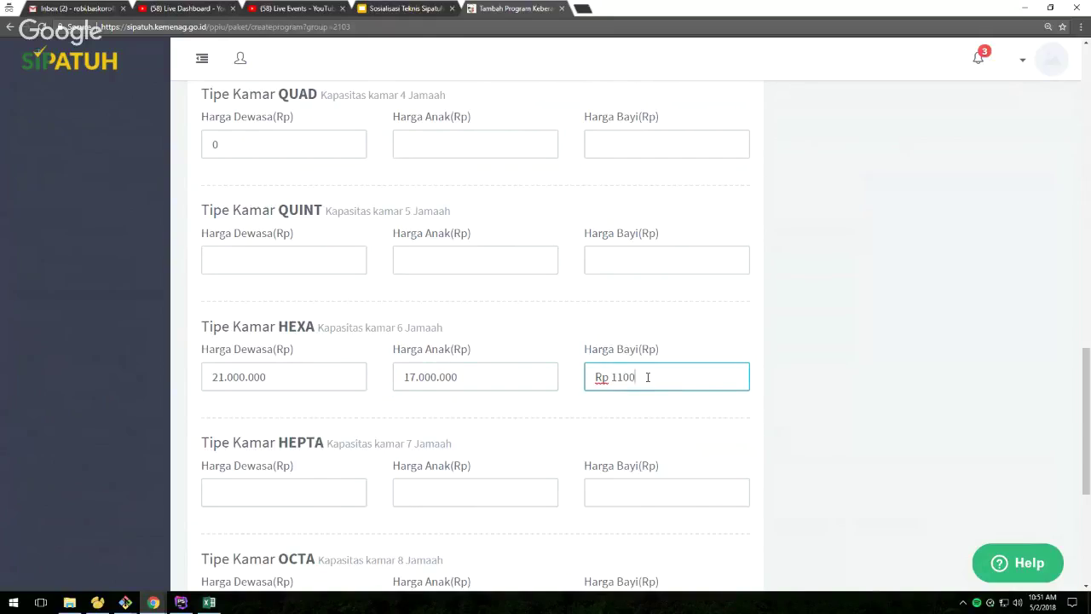
key(Tab)
text(0)
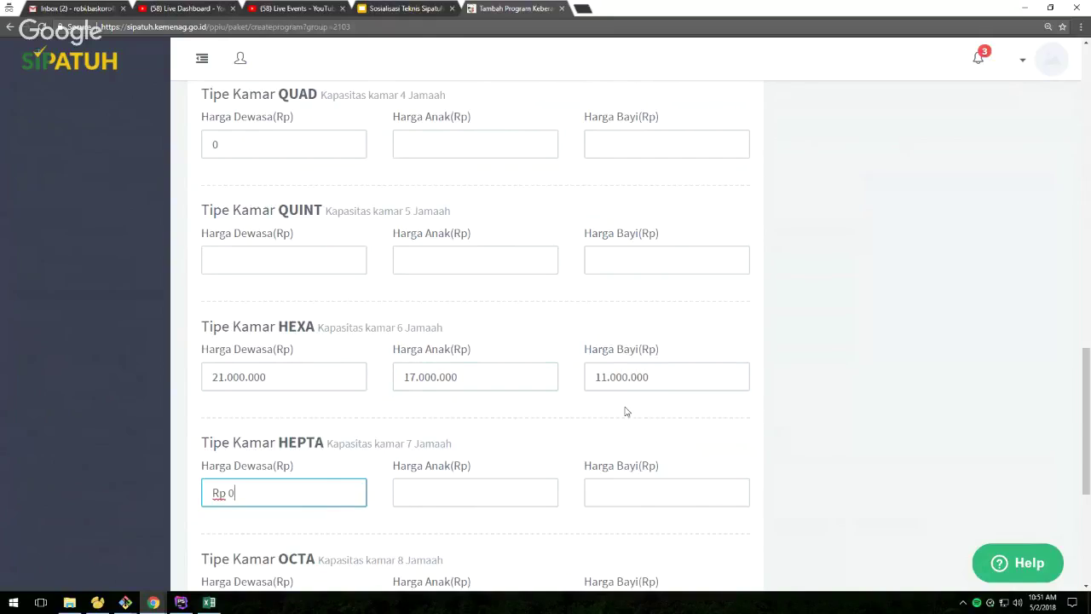
text(20)
key(BackSpace)
key(BackSpace)
Clear the HEPTA adult price so it reads 0.
scroll(589, 409, down, 2)
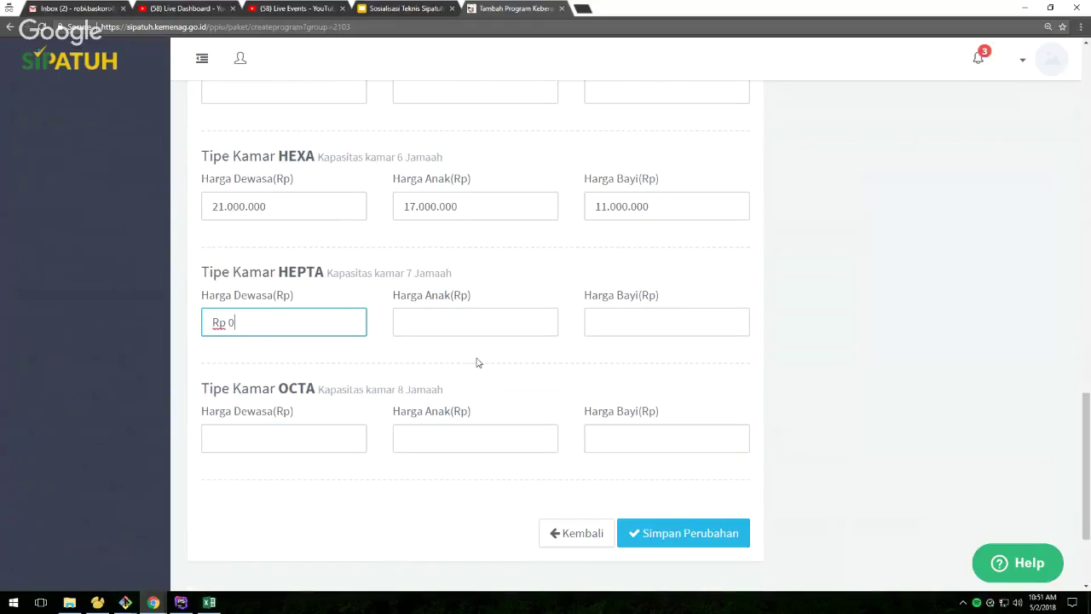
click(319, 446)
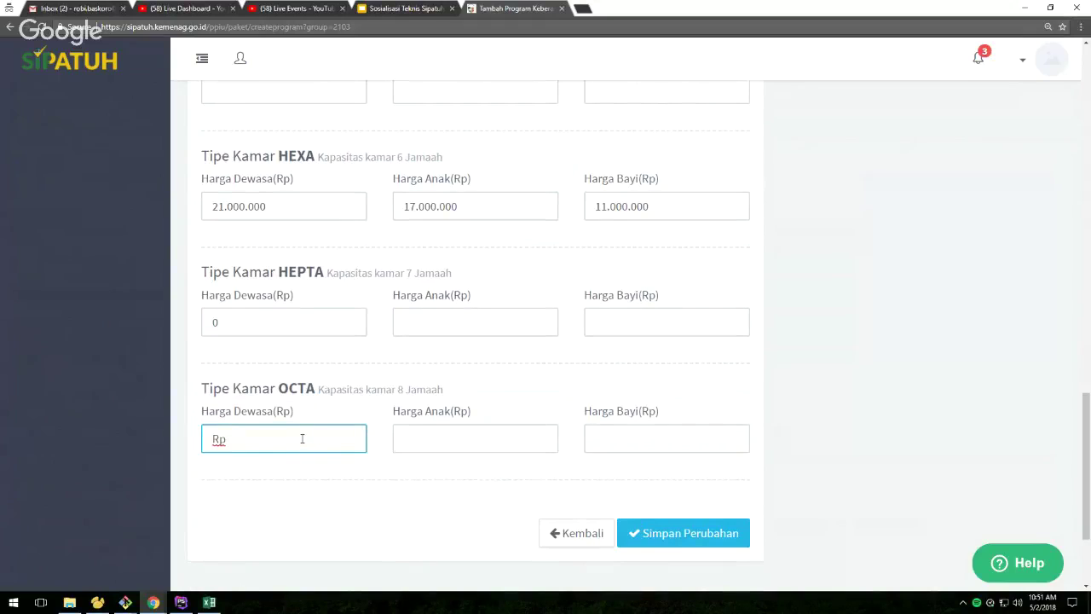
double_click(221, 321)
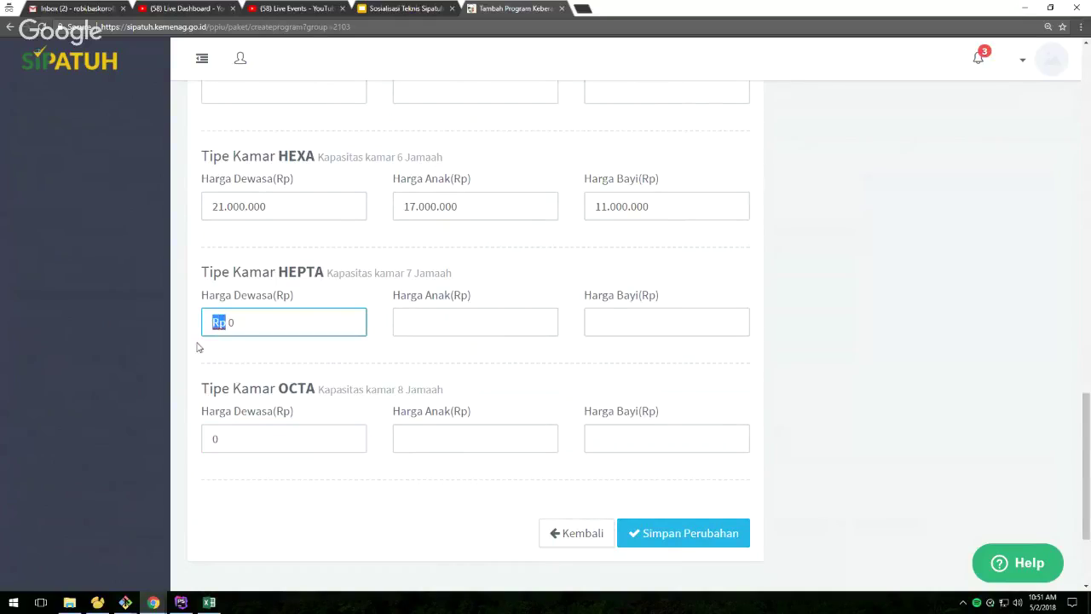
triple_click(225, 322)
Enter OCTA prices 20.000.000, 16.000.000 and 10.000.000, then save the changes.
click(331, 439)
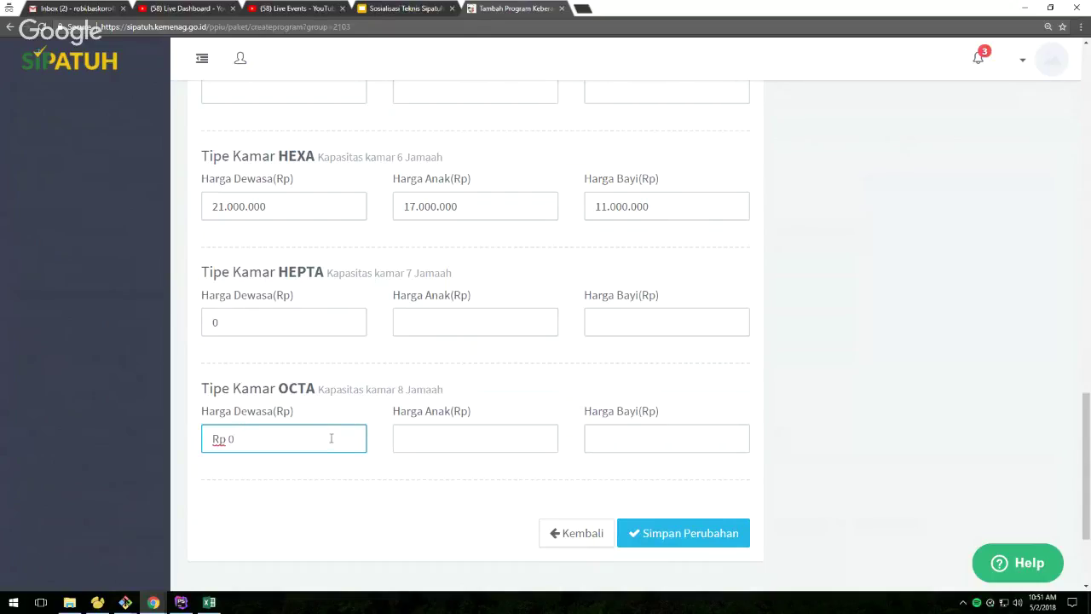
text(20000000)
key(Tab)
text(16.000.000)
key(Tab)
text(1)
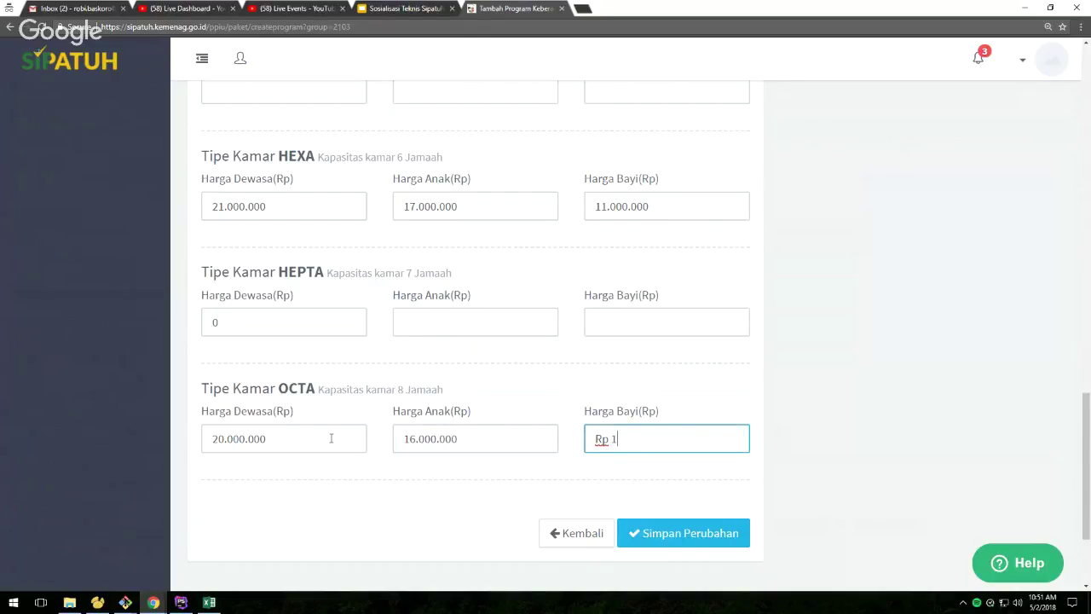
text(0.000.000)
click(690, 533)
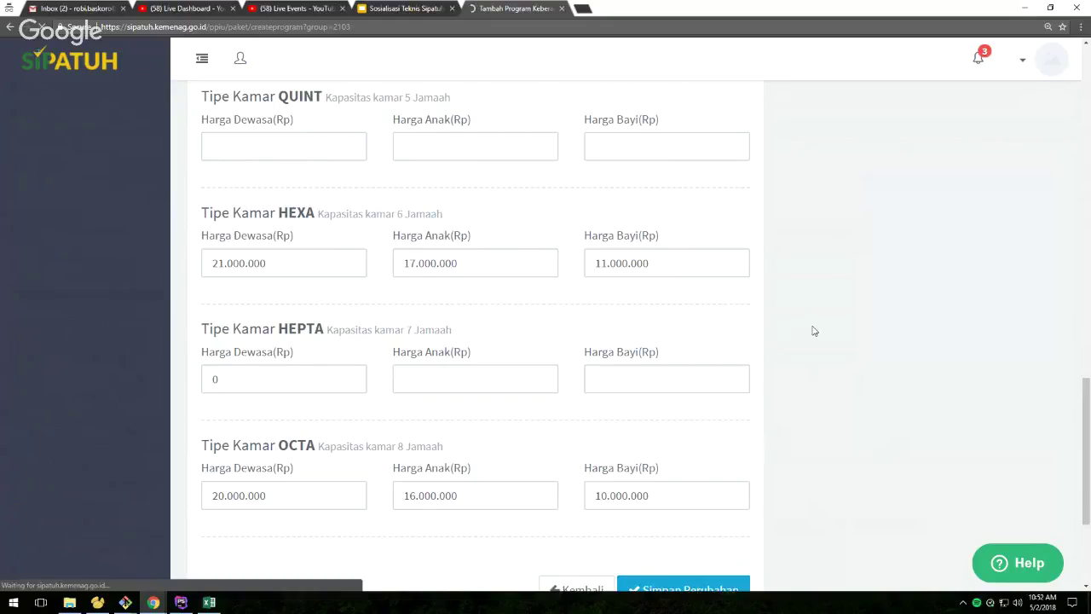
Review the Reguler form and open the Kelola Paket Umroh list in a new tab.
scroll(803, 312, up, 1)
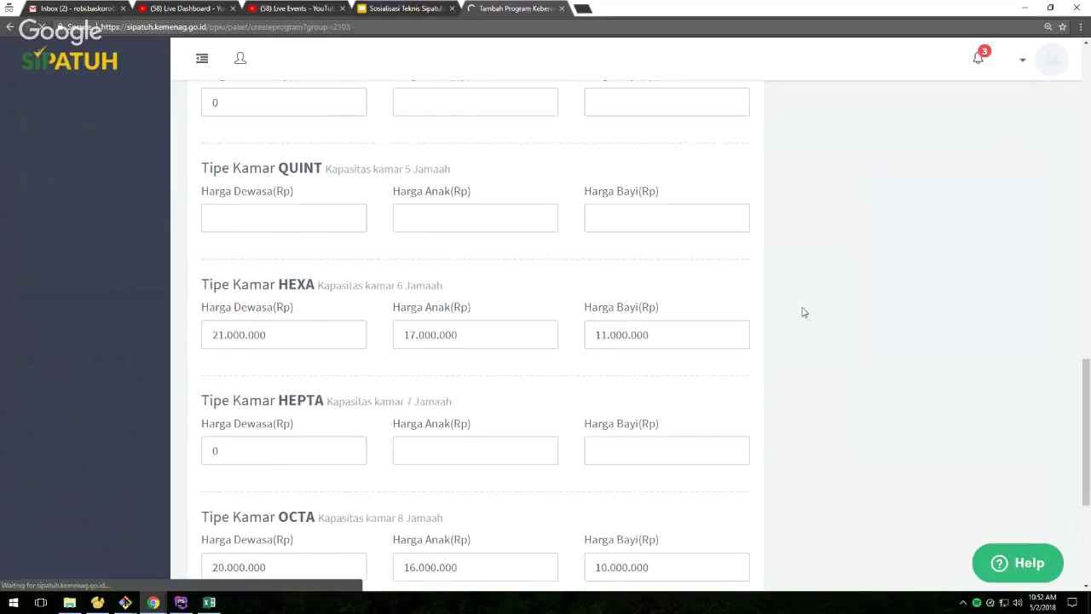
scroll(889, 323, up, 1)
scroll(881, 327, down, 5)
scroll(884, 329, up, 4)
scroll(884, 329, up, 15)
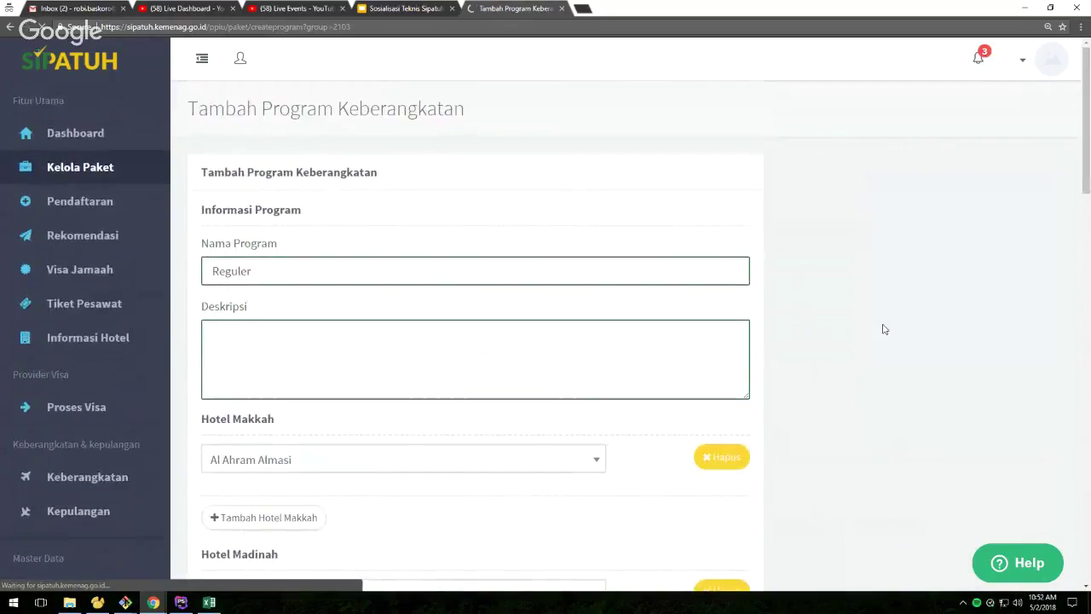
scroll(883, 329, down, 15)
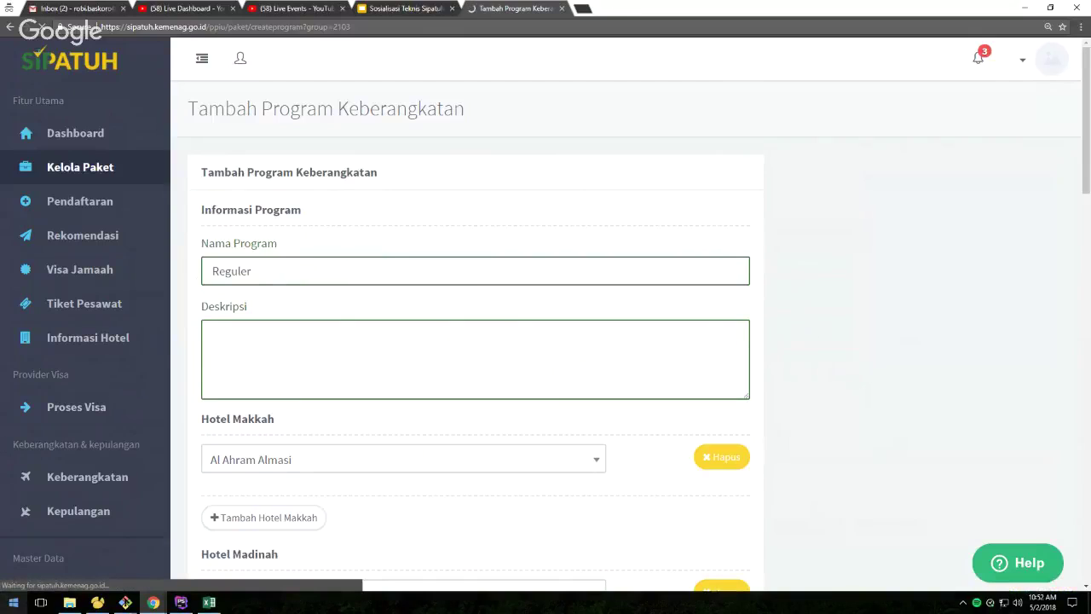
scroll(477, 315, down, 3)
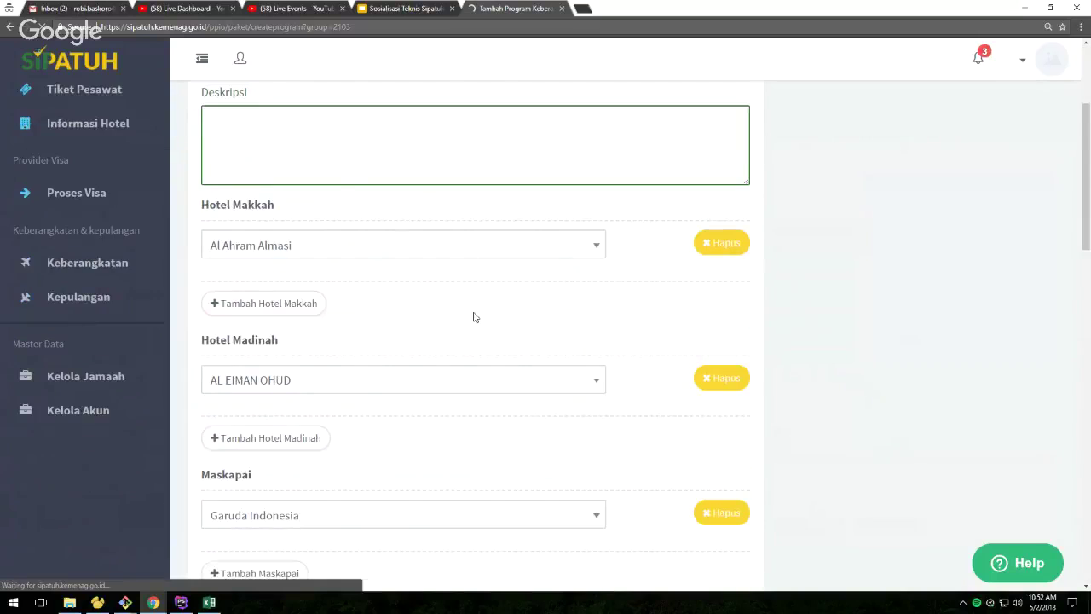
scroll(474, 317, down, 15)
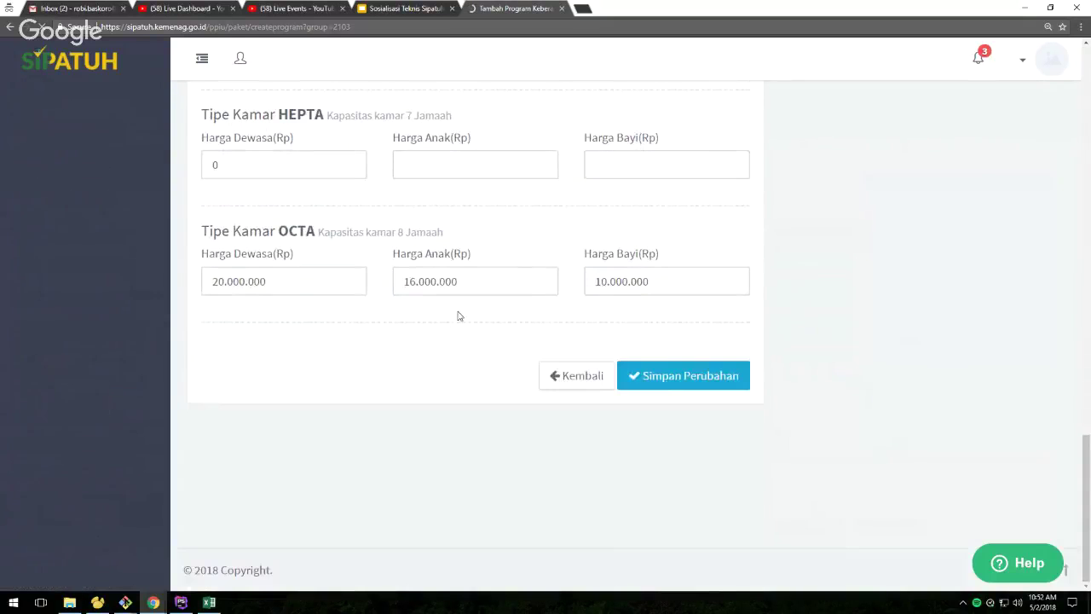
scroll(460, 307, up, 7)
middle_click(460, 299)
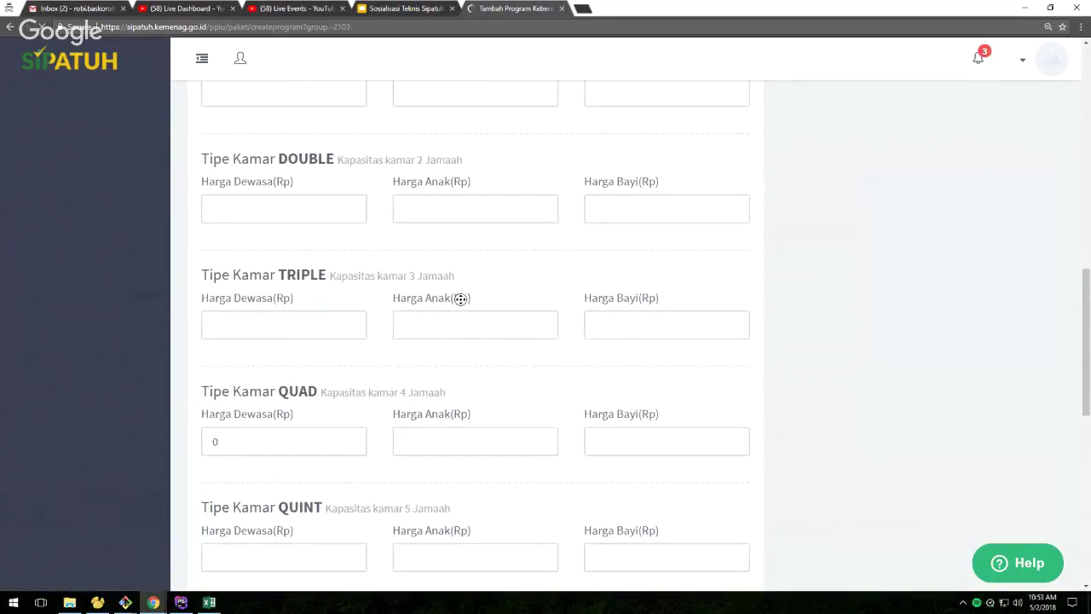
scroll(460, 299, up, 10)
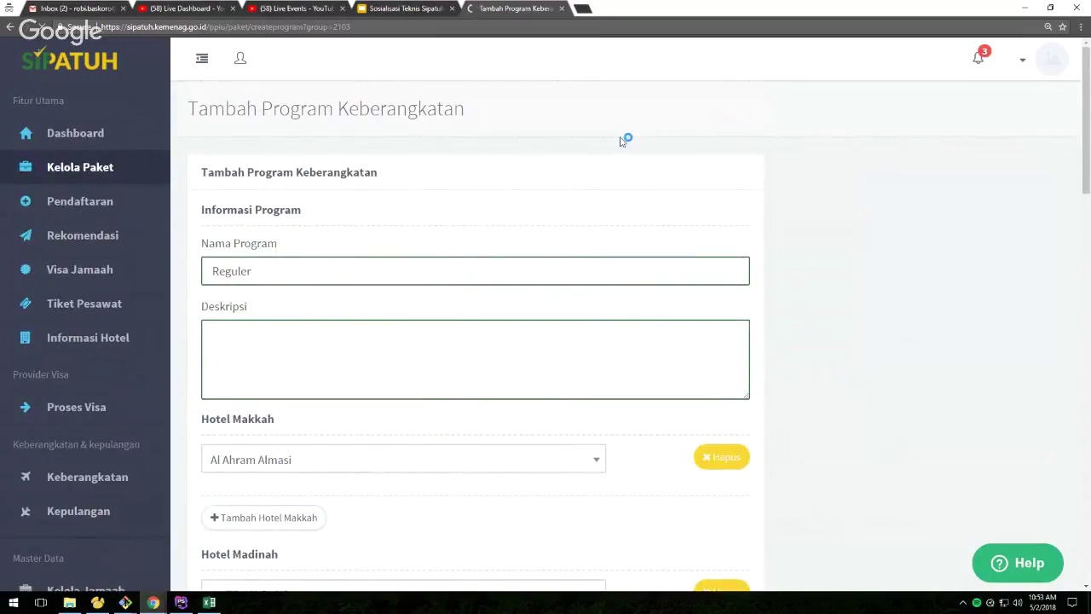
middle_click(86, 171)
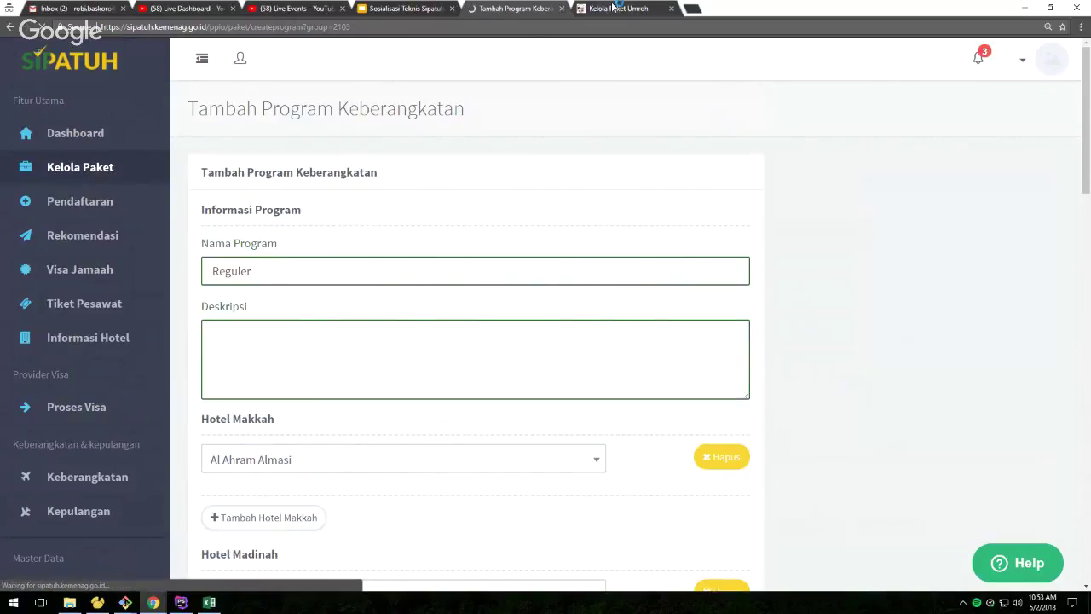
Open the Ramadhan Ceria 2018 package group and view the Platinum program's room prices.
click(613, 8)
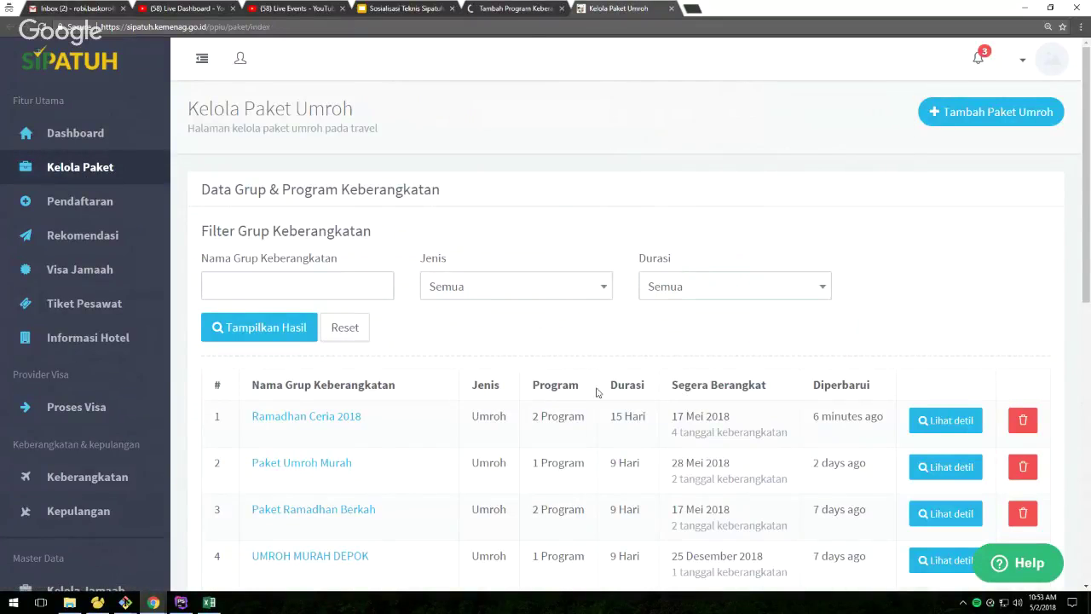
click(321, 420)
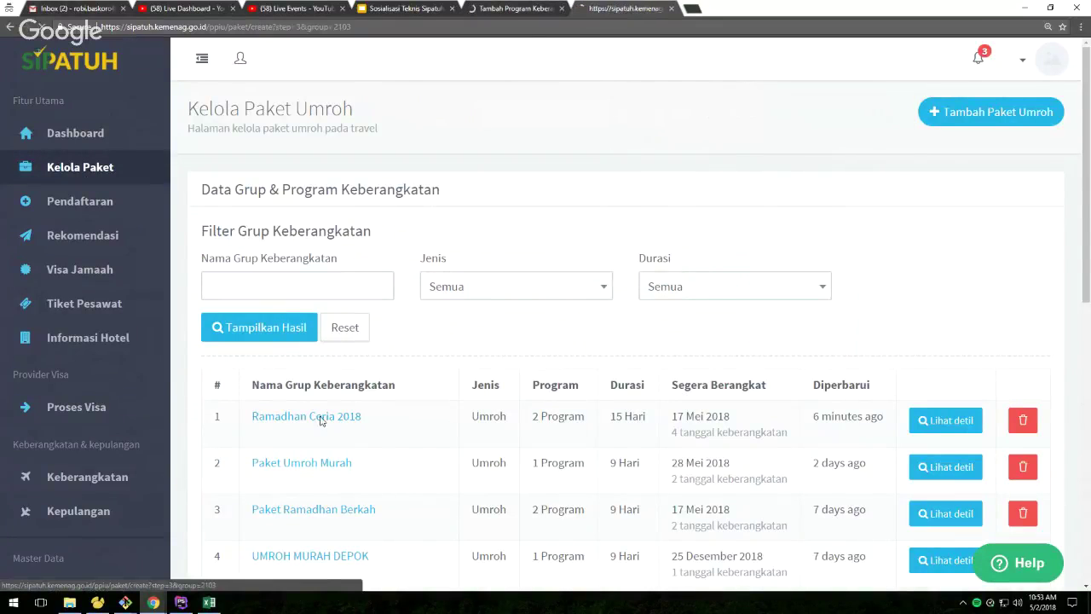
scroll(559, 347, down, 4)
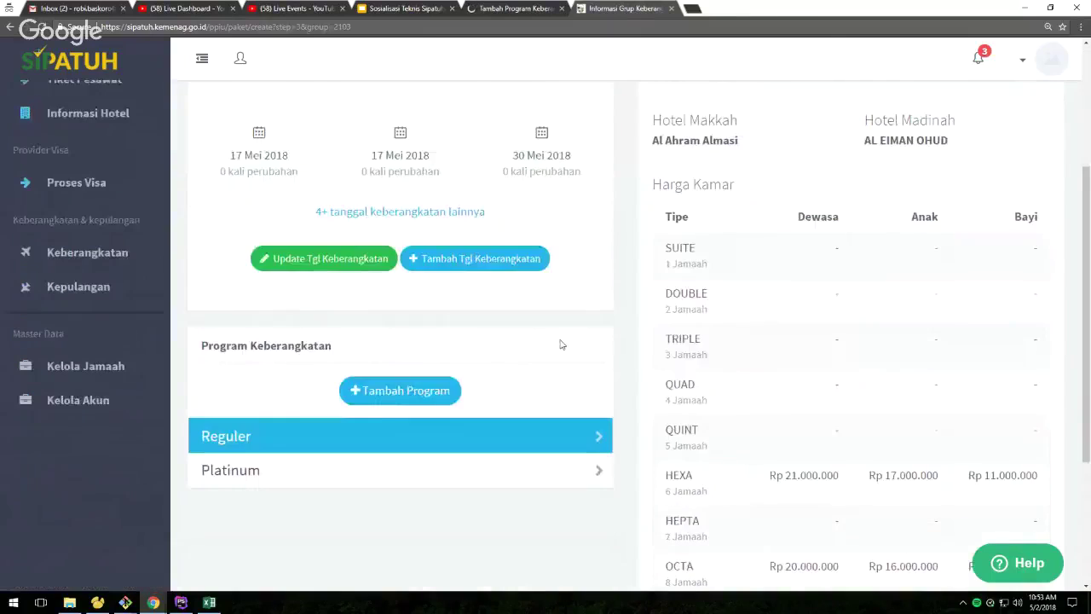
click(428, 463)
scroll(520, 418, down, 2)
Review the Reguler program's room prices, then go to the jamaah registration page.
click(453, 271)
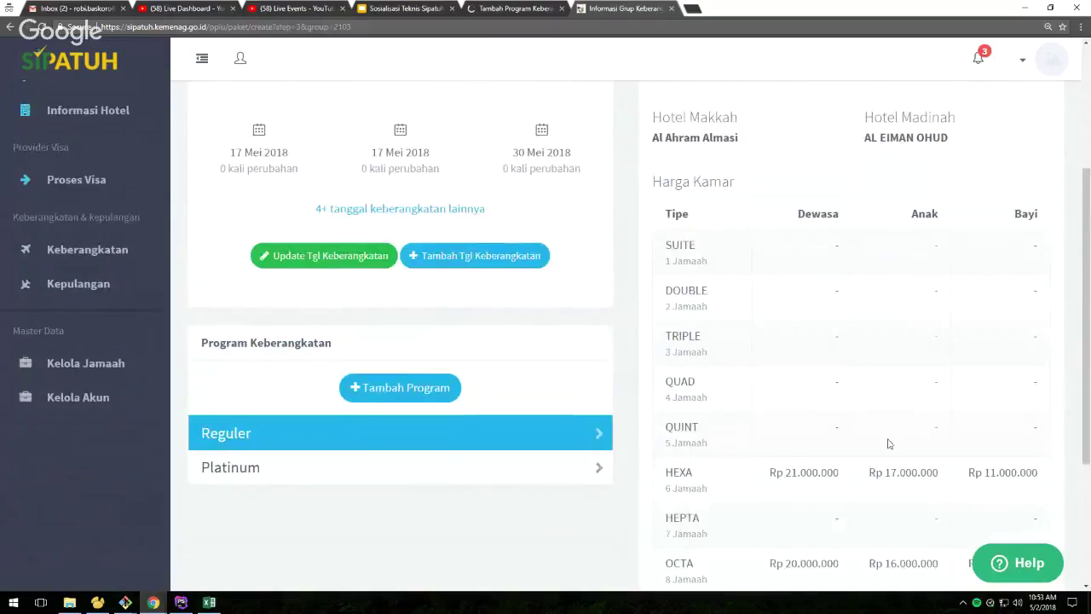
scroll(767, 338, down, 2)
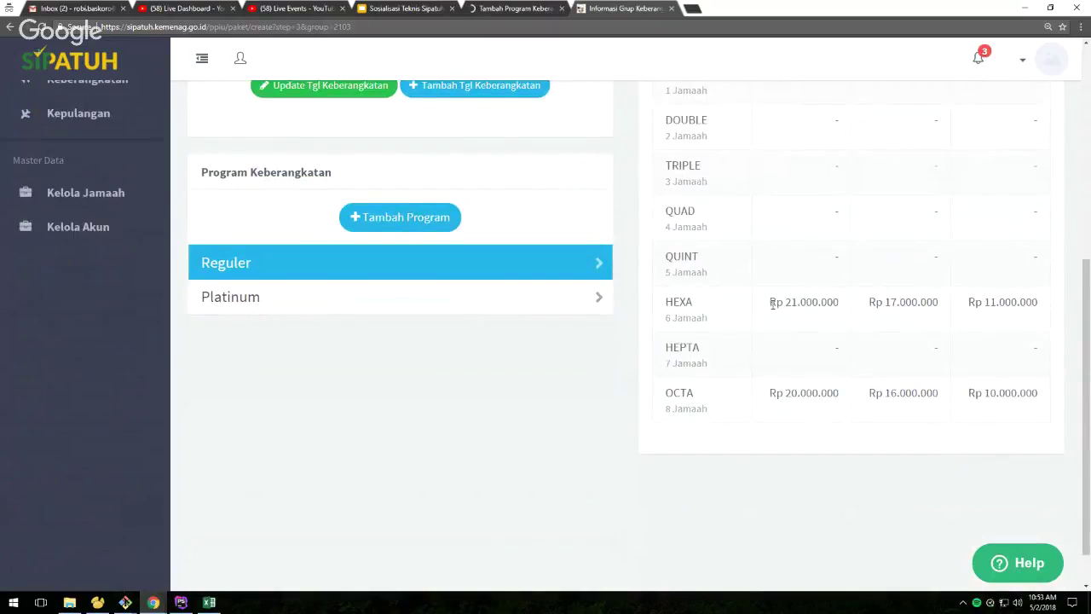
drag(772, 303, 1002, 328)
click(1003, 329)
scroll(852, 349, up, 3)
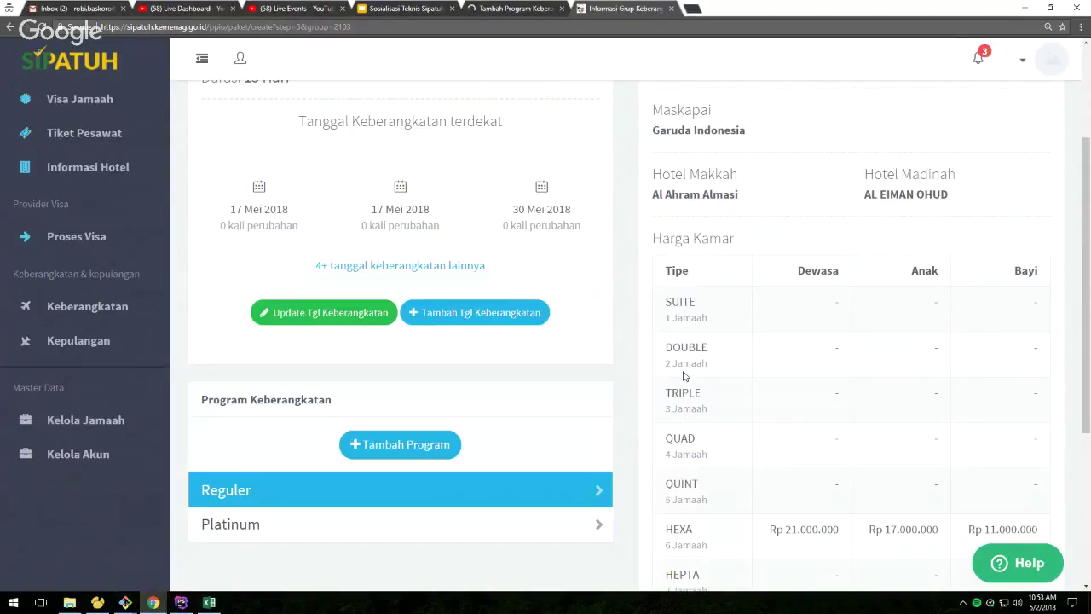
scroll(683, 376, up, 2)
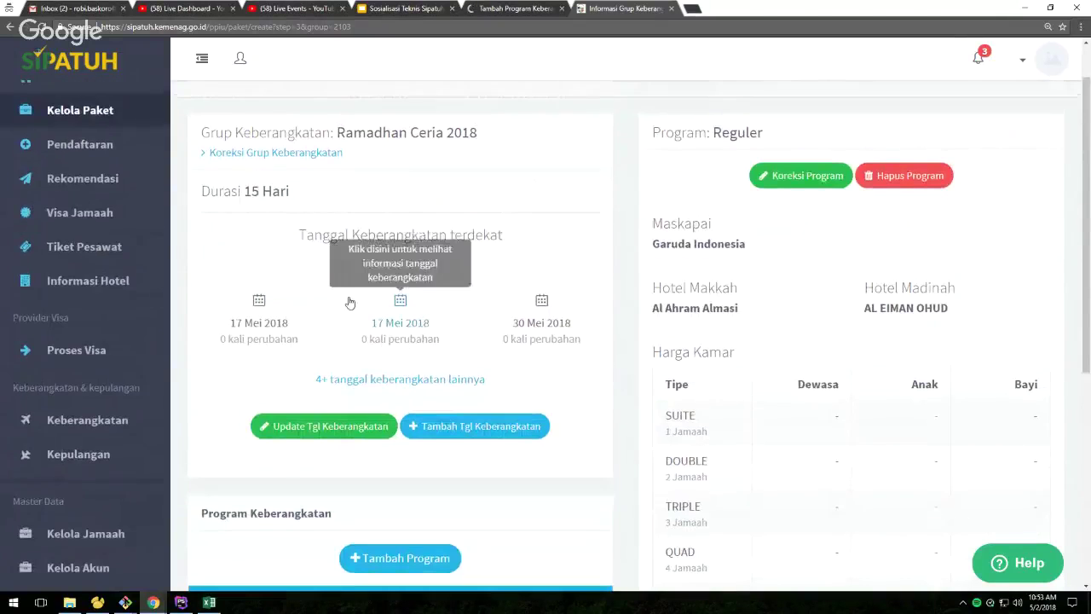
scroll(528, 209, up, 1)
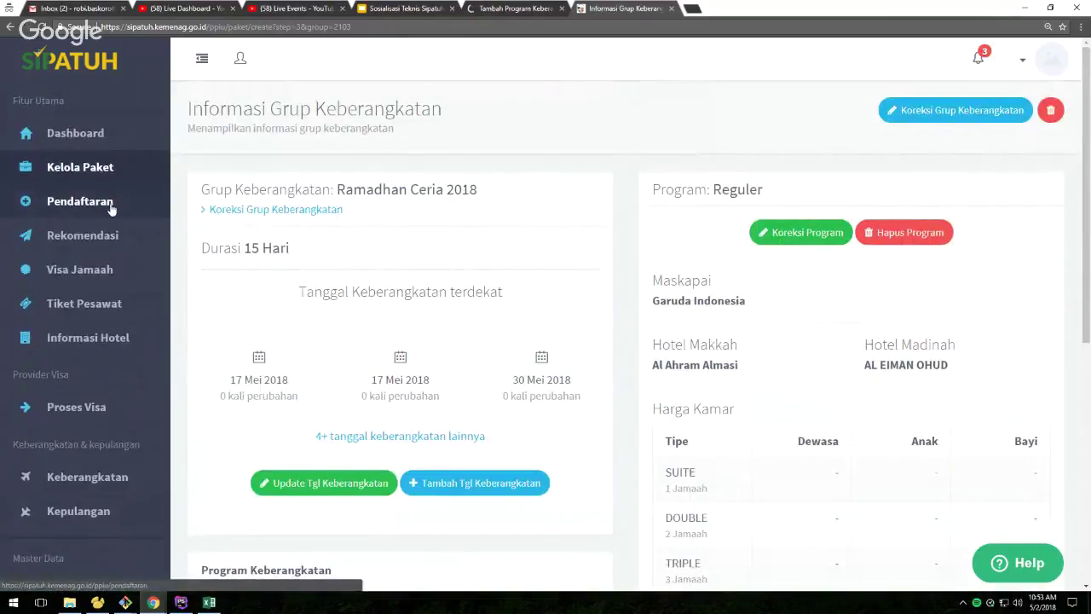
click(111, 209)
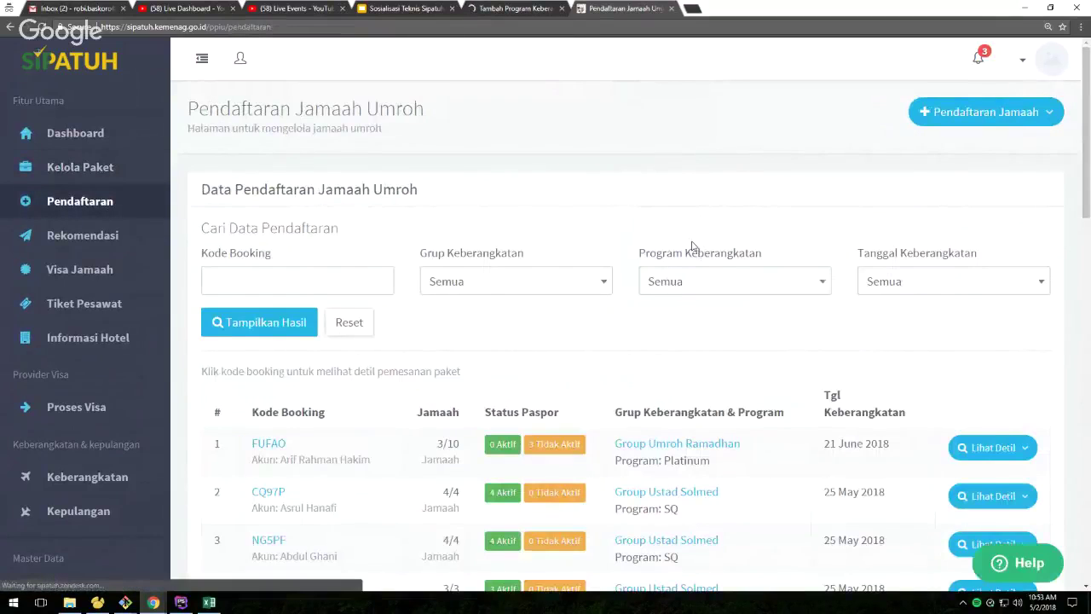
Choose Pendaftaran Jamaah Per Akun from the Pendaftaran Jamaah dropdown.
scroll(691, 245, down, 1)
scroll(691, 245, down, 1)
scroll(691, 245, up, 2)
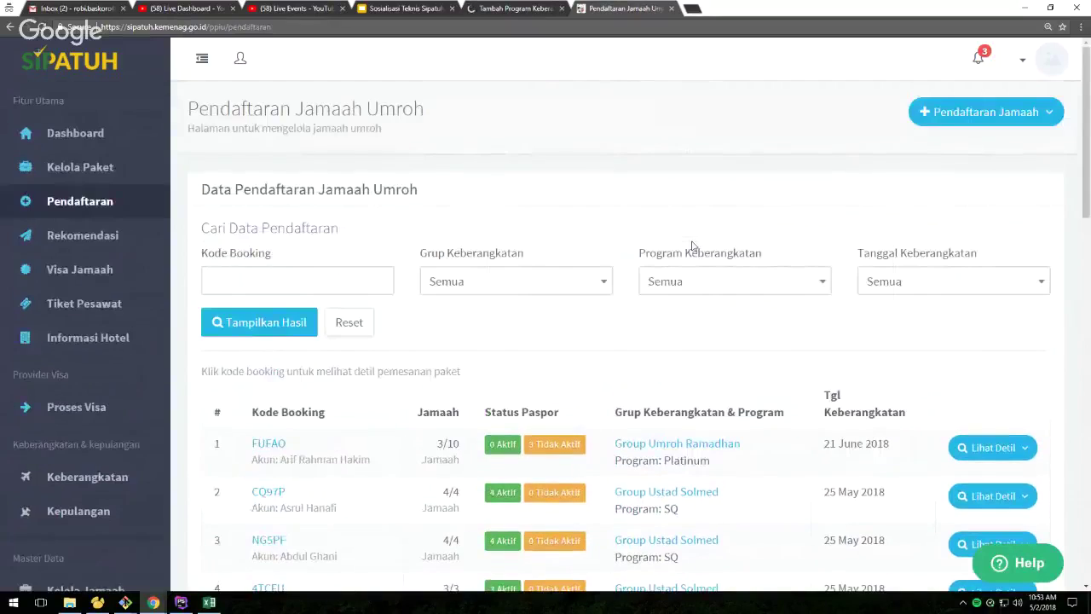
click(945, 116)
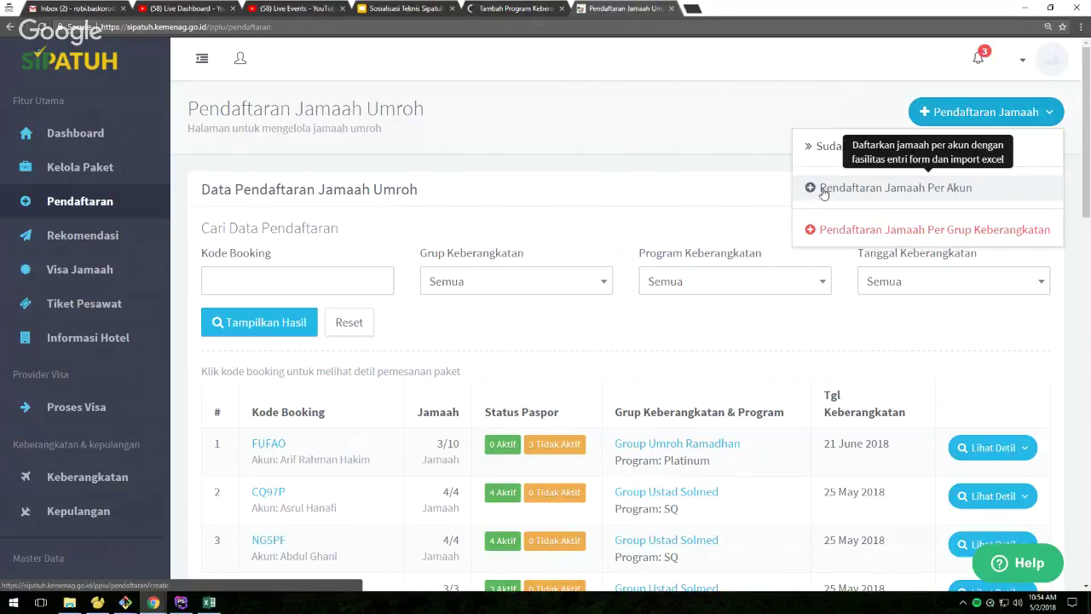
click(823, 189)
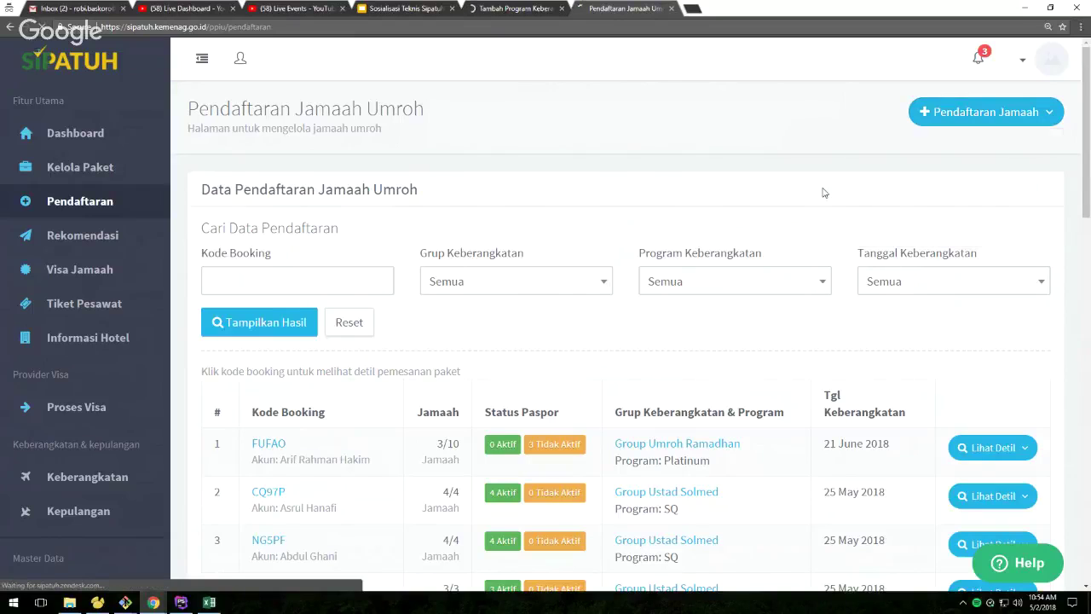
scroll(793, 253, down, 2)
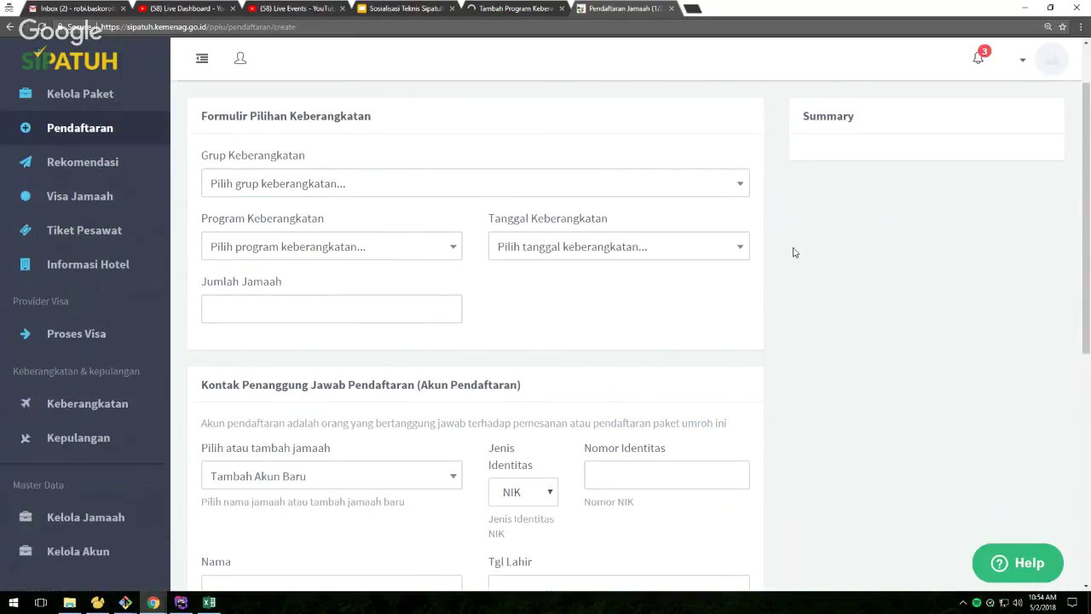
Search 'ce' and choose the Ramadhan Ceria 2018 - 15 Hari departure group.
click(583, 140)
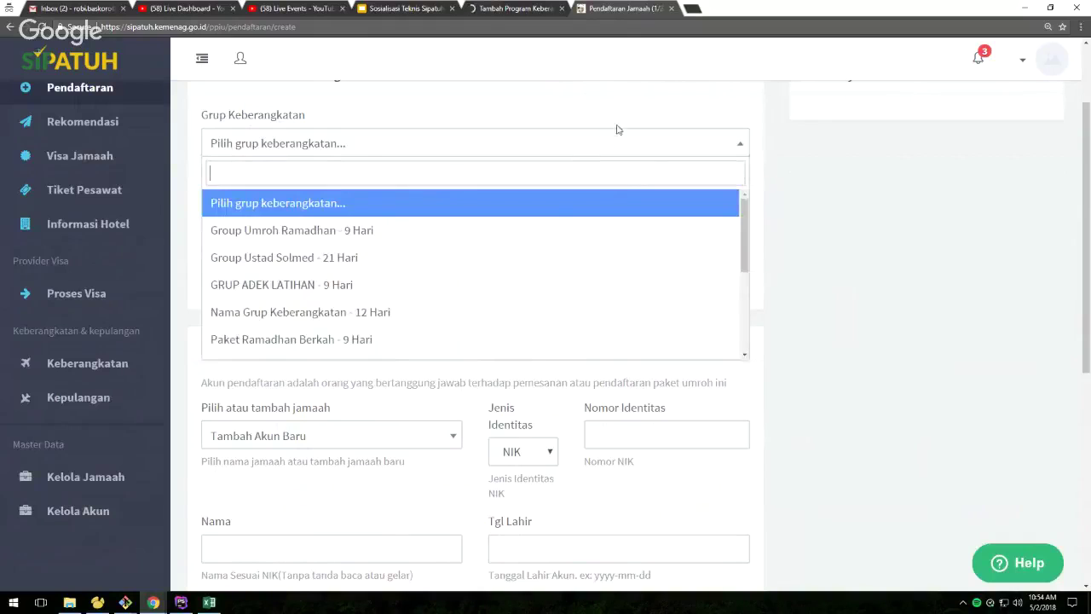
scroll(552, 242, down, 3)
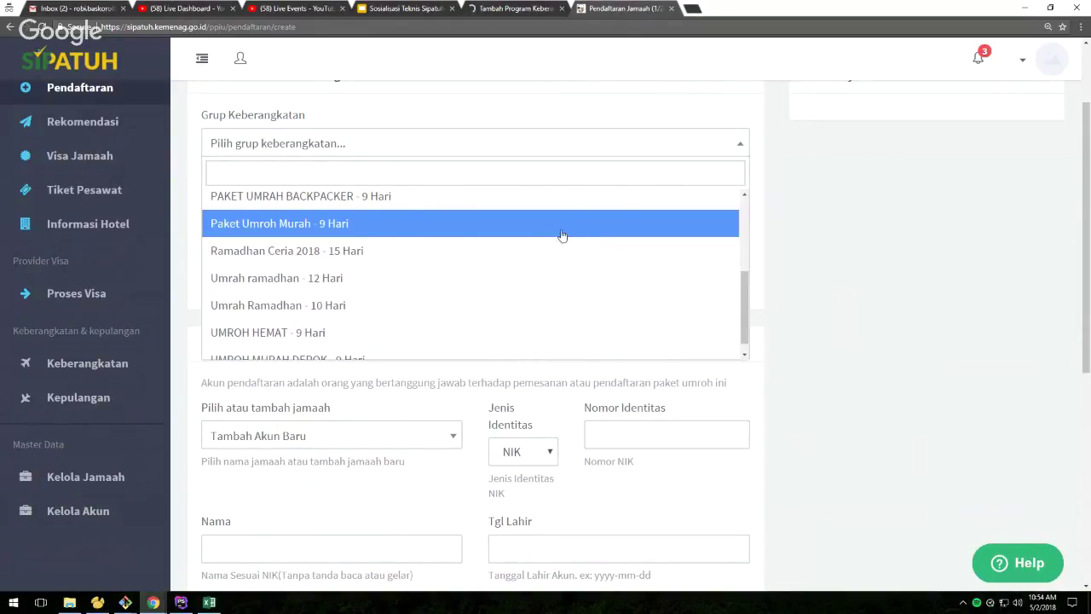
scroll(596, 219, up, 3)
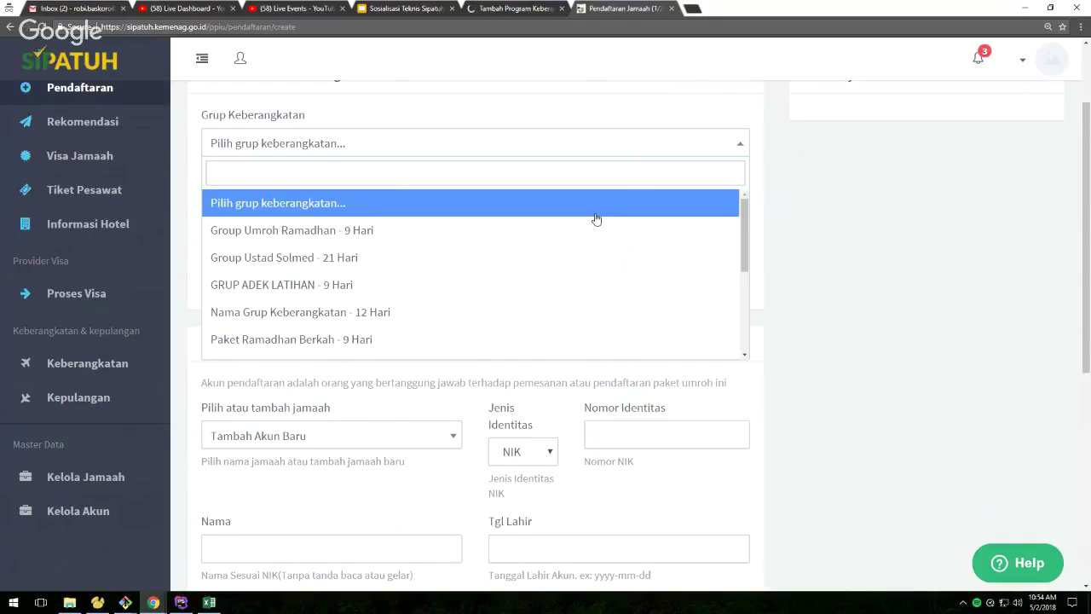
click(904, 176)
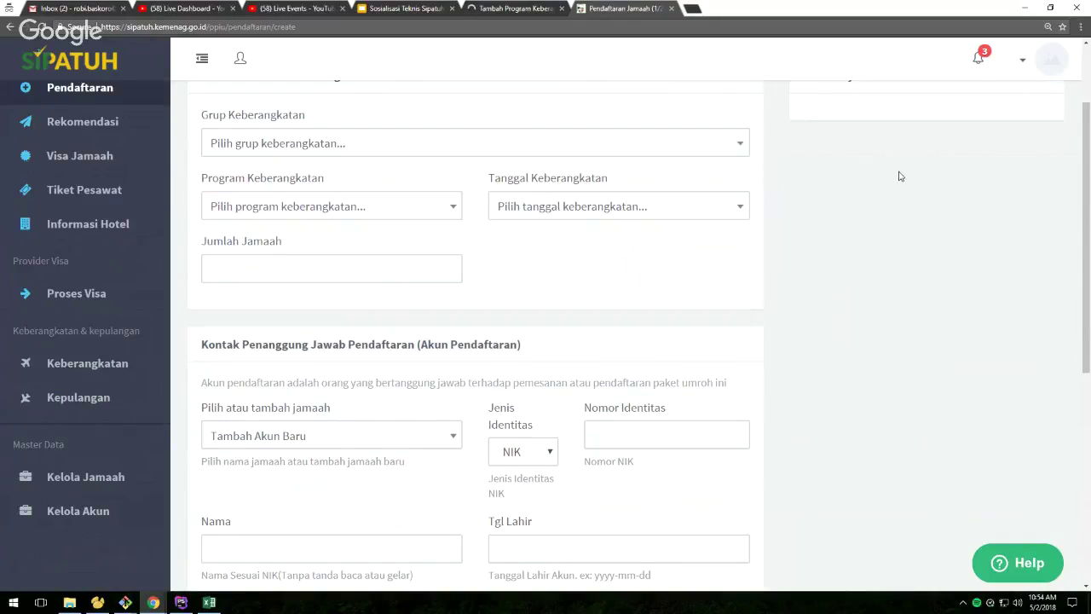
click(682, 145)
text(ce)
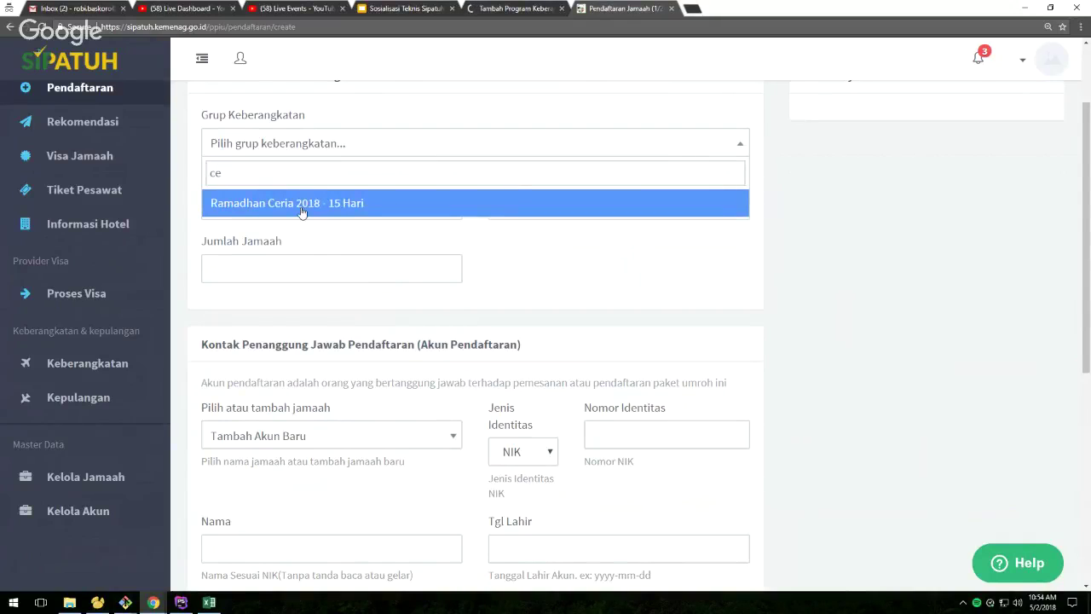
click(302, 211)
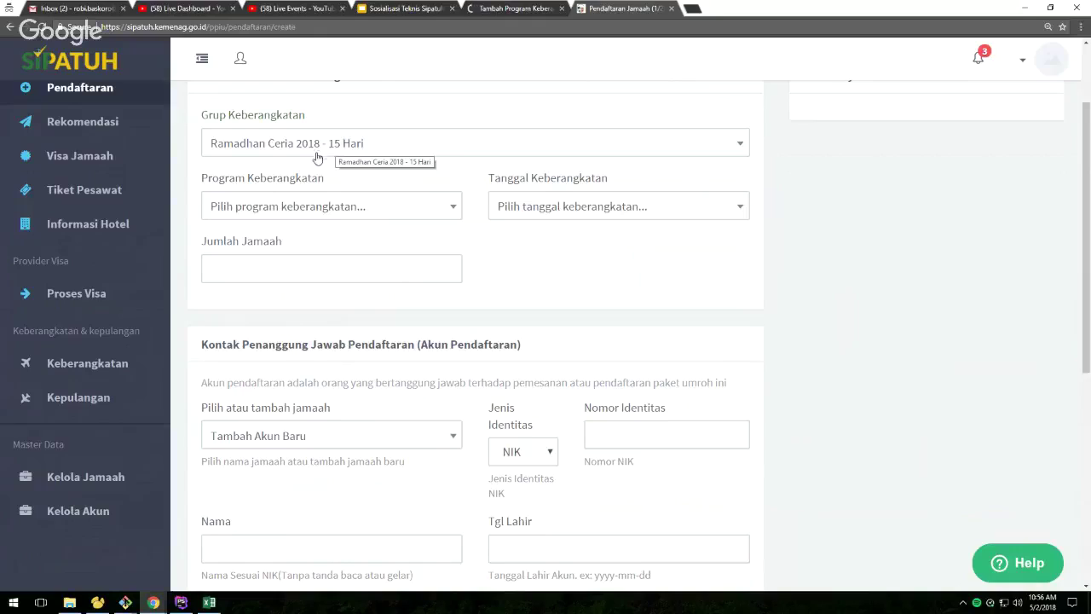
Choose the Reguler program and 17 Mei 2018 as the departure date.
click(318, 216)
click(304, 293)
click(599, 213)
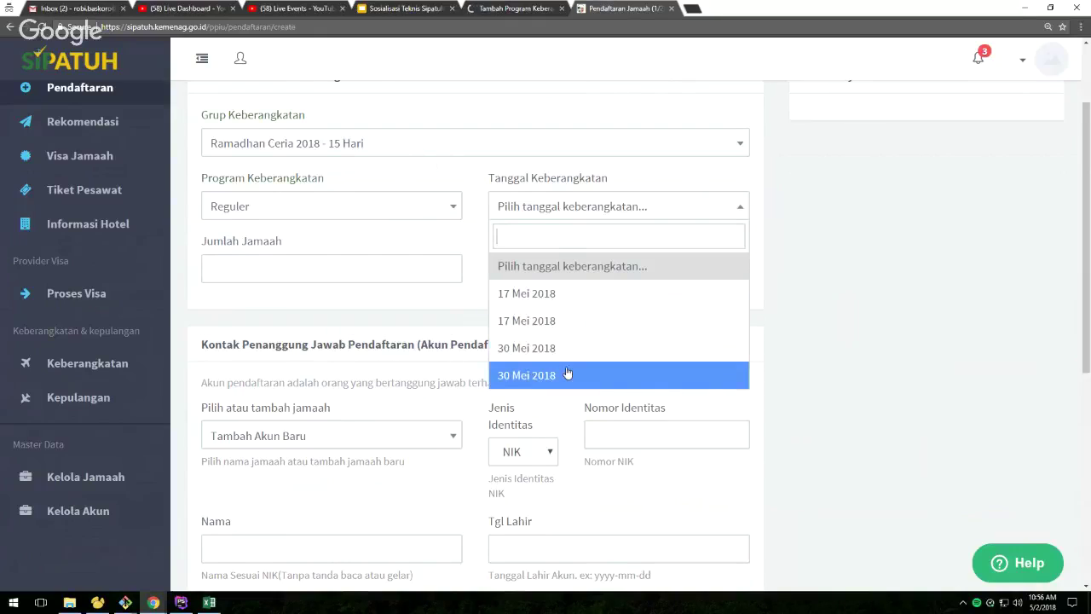
click(583, 295)
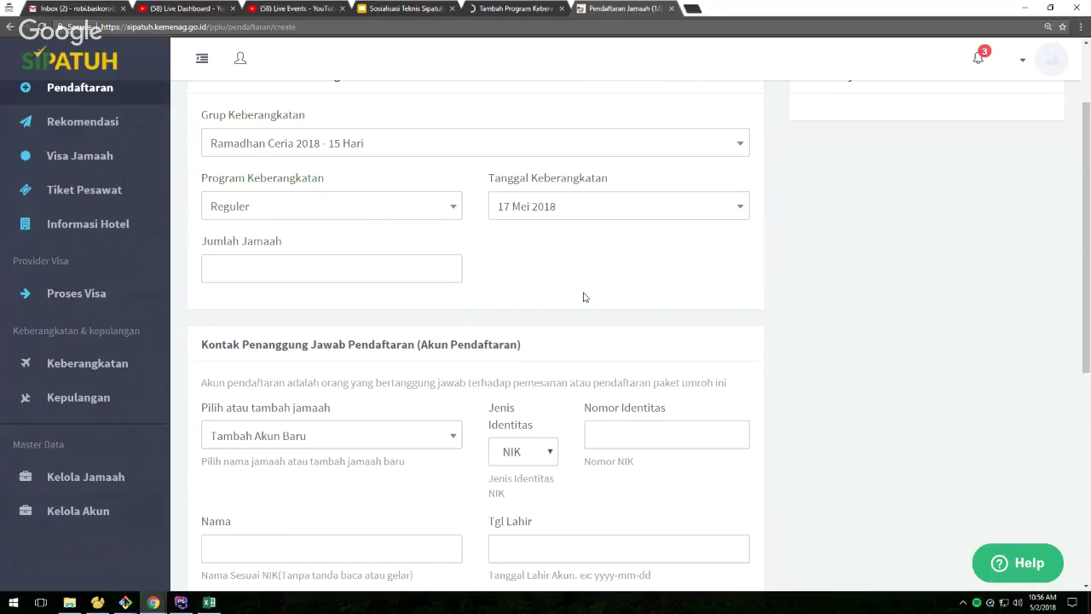
click(628, 207)
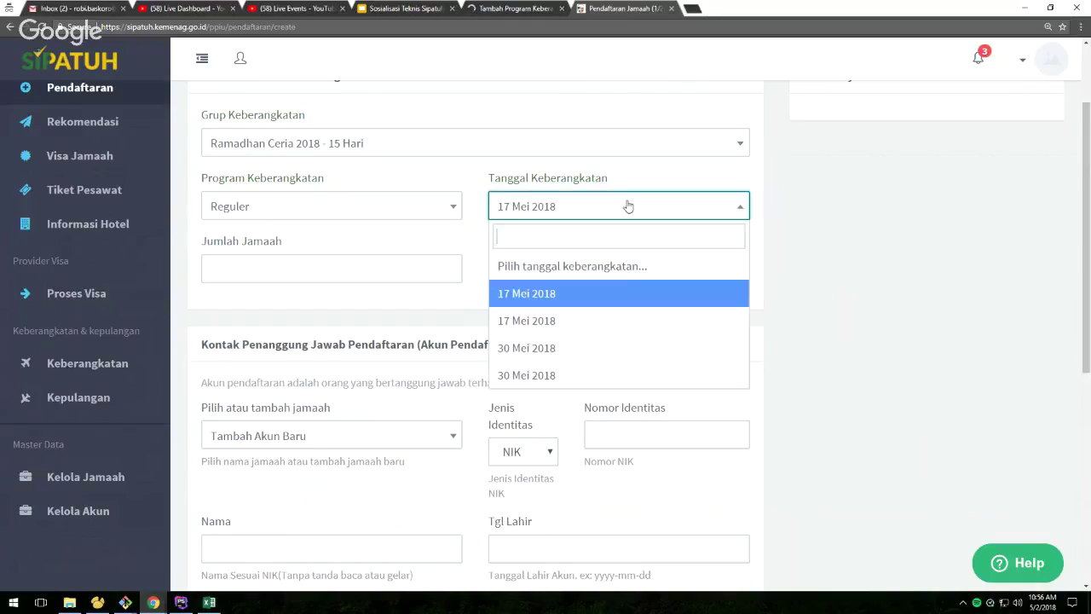
click(612, 304)
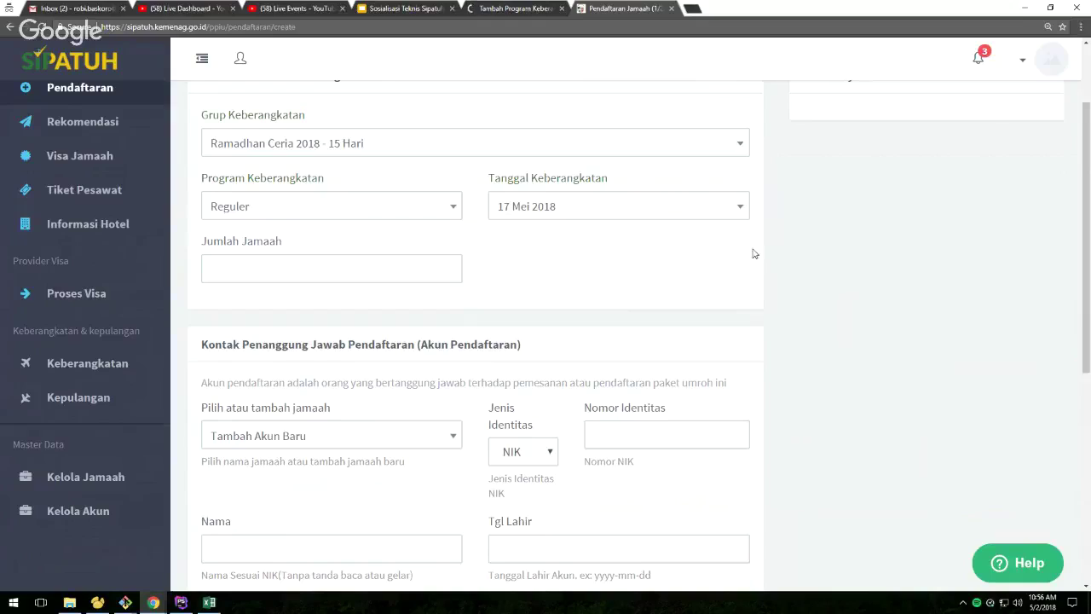
Enter 4 as the number of pilgrims and scroll to the contact section.
click(339, 274)
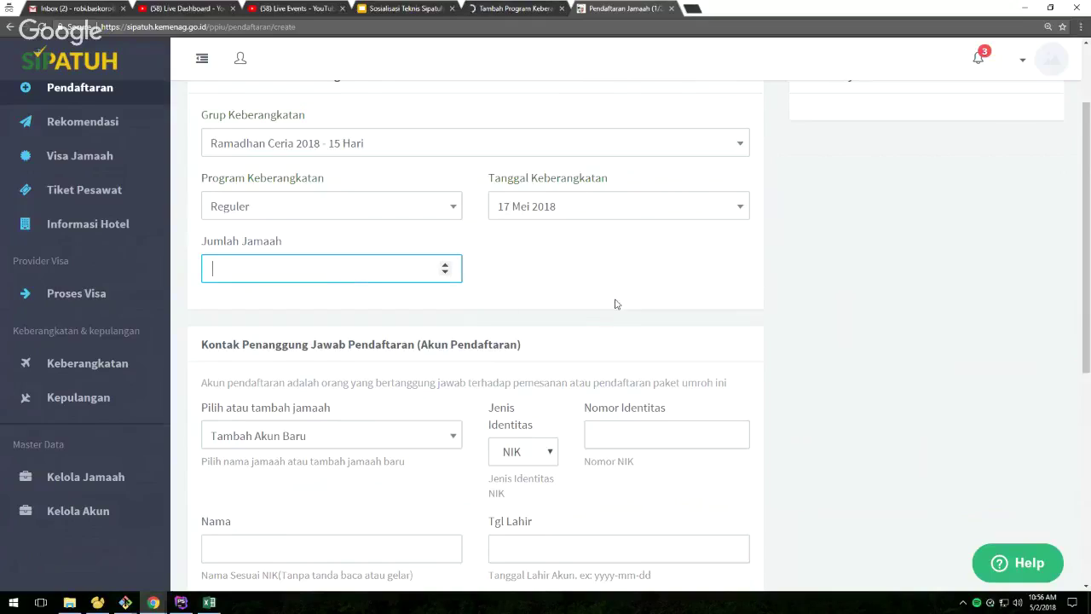
click(394, 266)
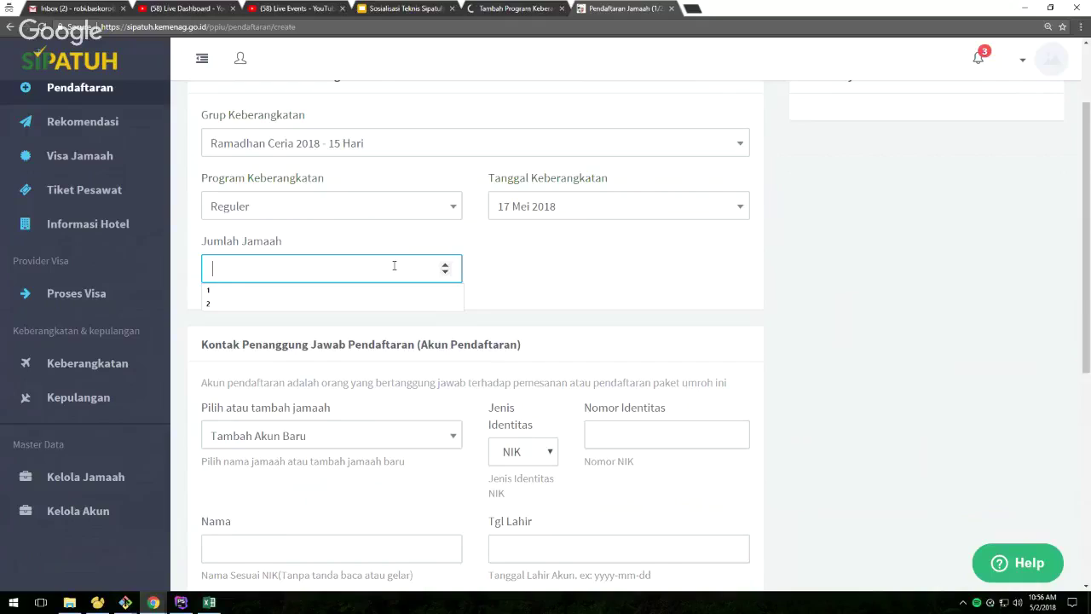
click(595, 296)
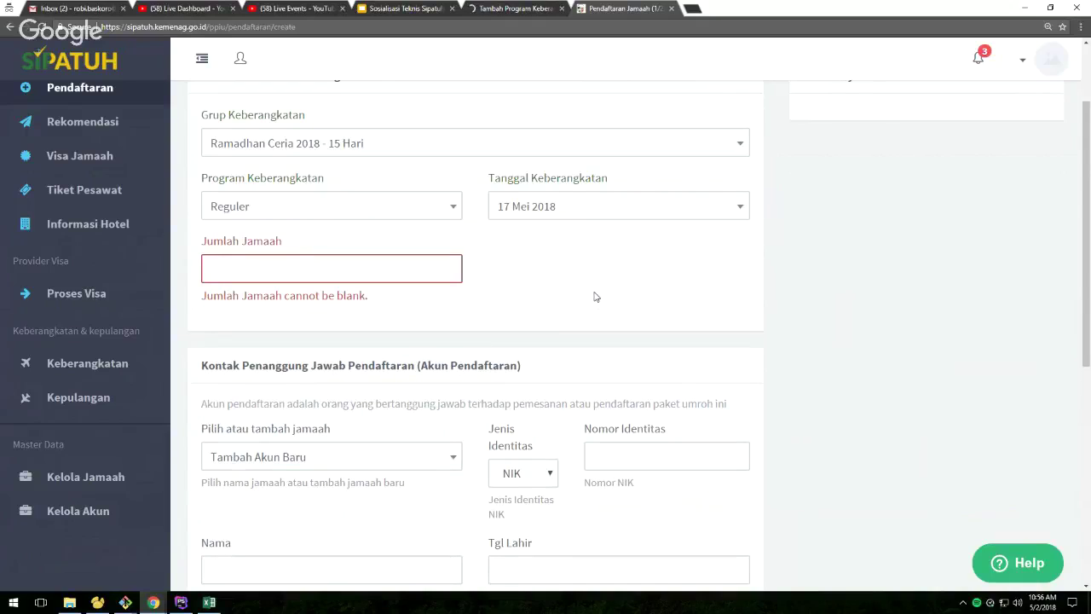
click(367, 268)
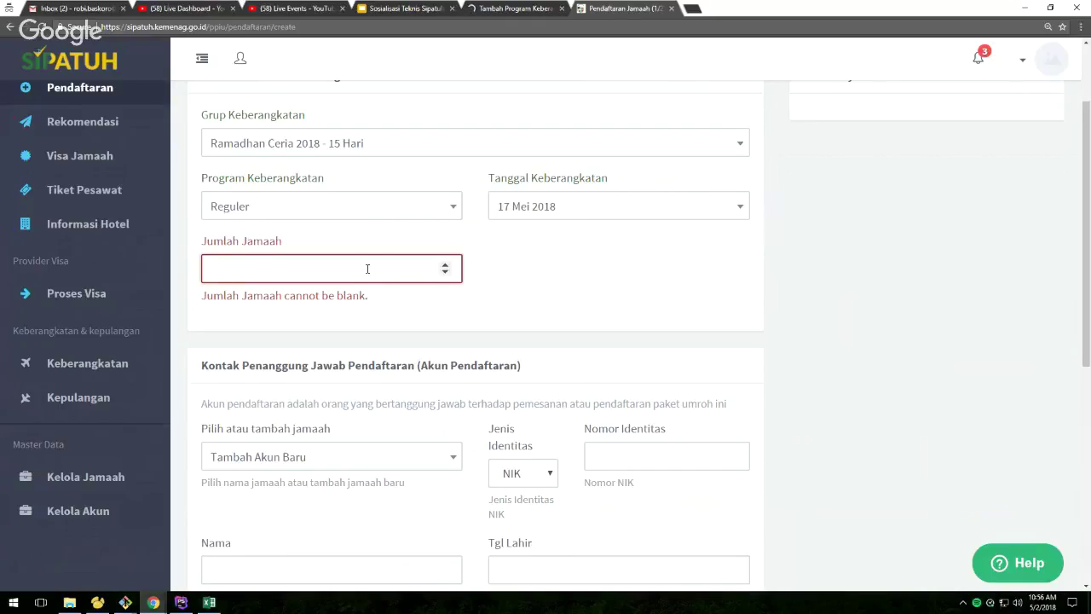
text(4)
click(638, 316)
click(393, 265)
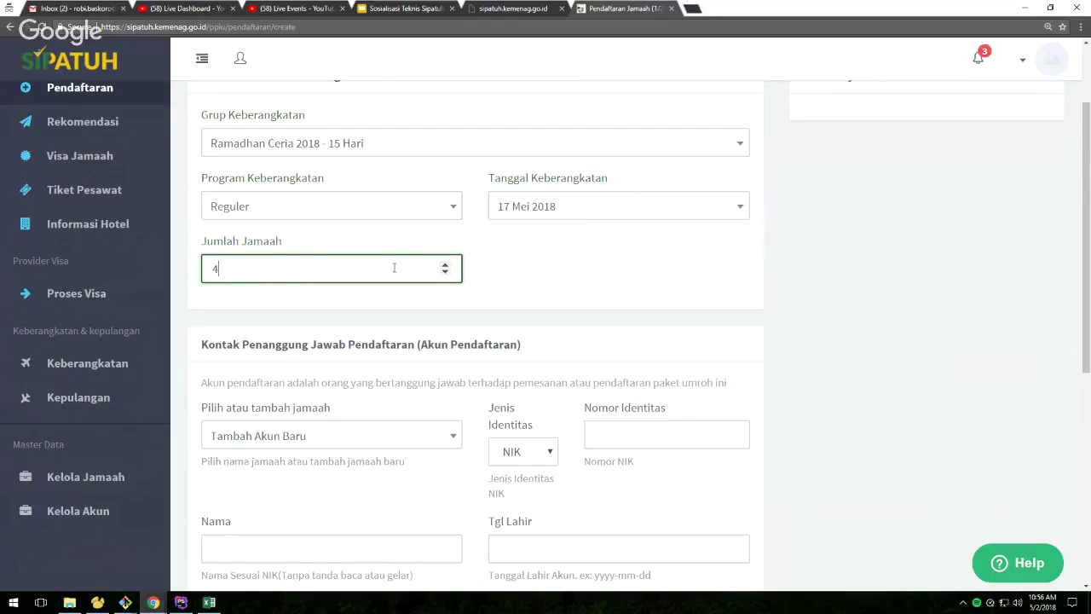
scroll(394, 267, down, 1)
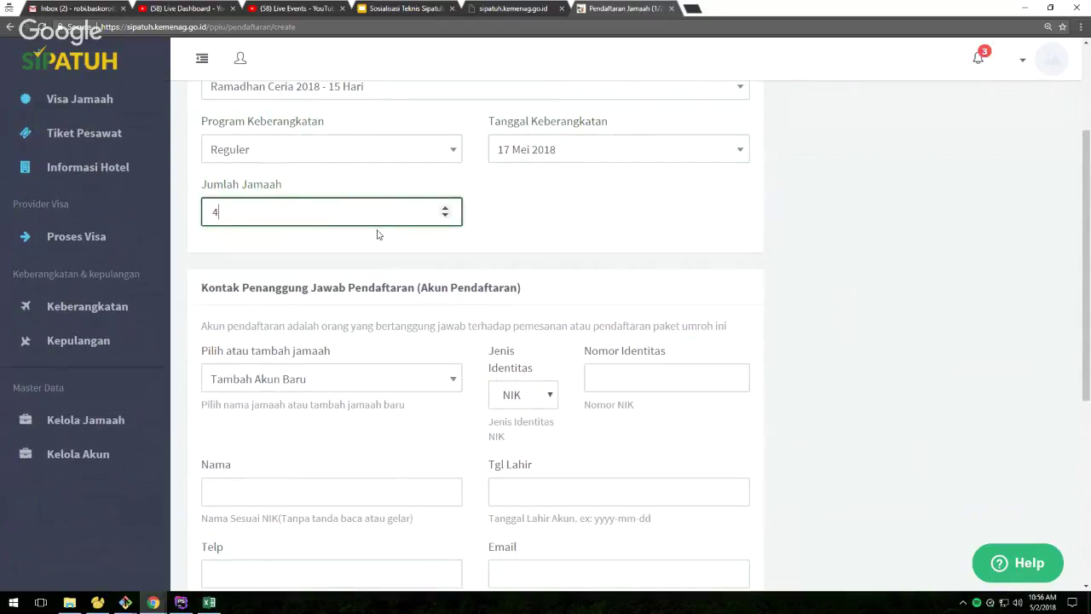
scroll(426, 247, down, 3)
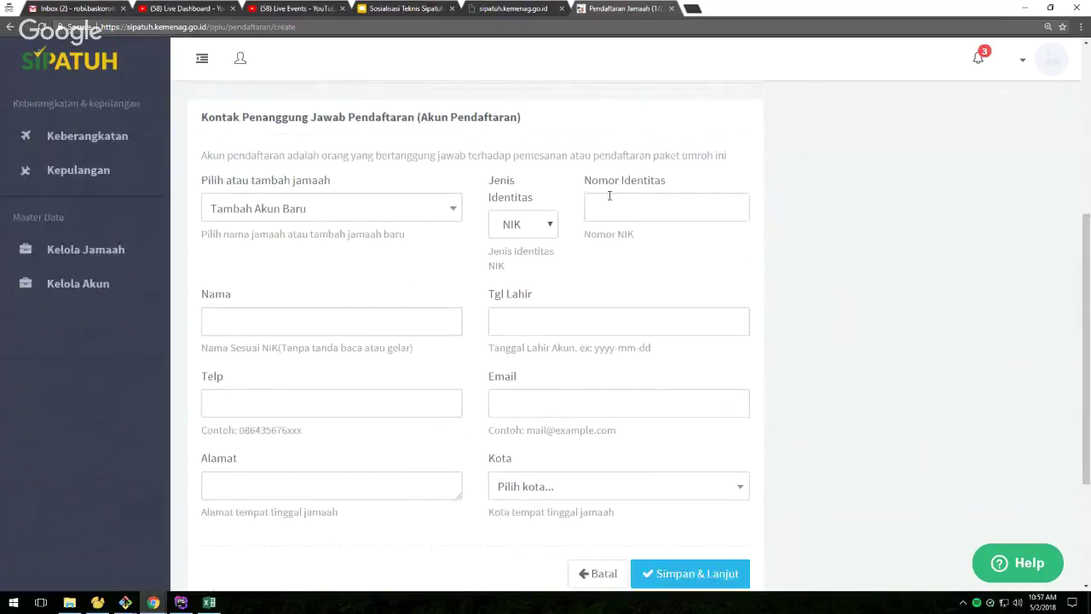
Fill the contact's identity number from saved entries, changing its last digit to 4.
click(643, 206)
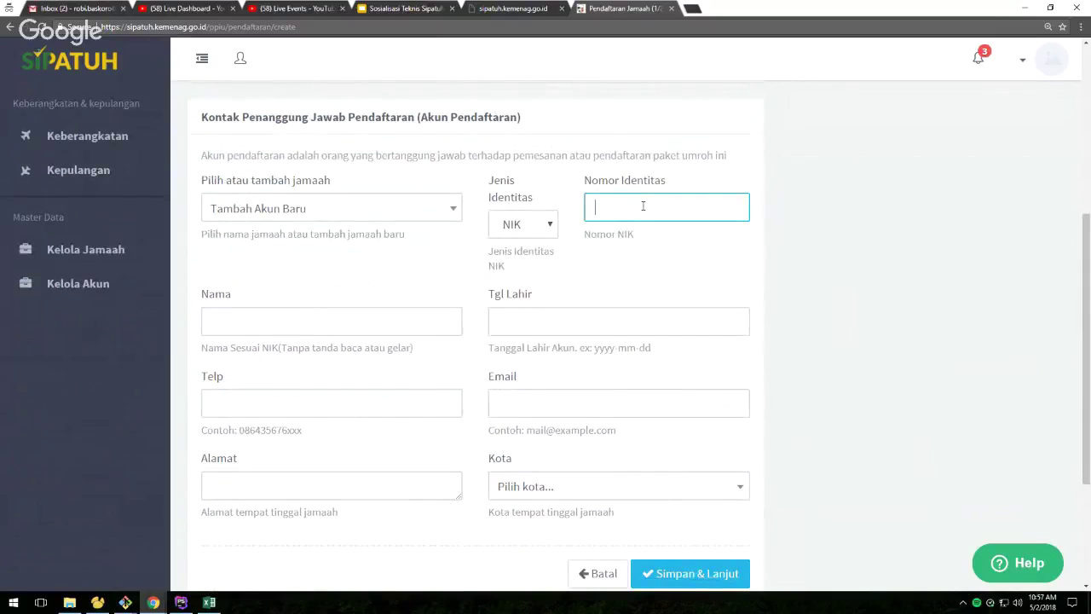
click(643, 206)
click(656, 225)
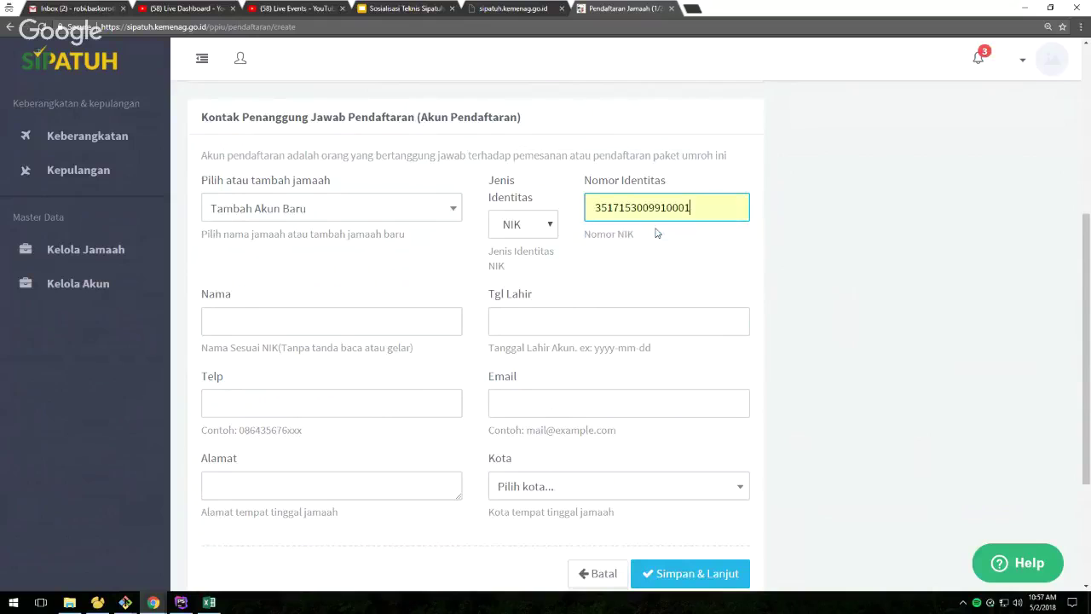
key(BackSpace)
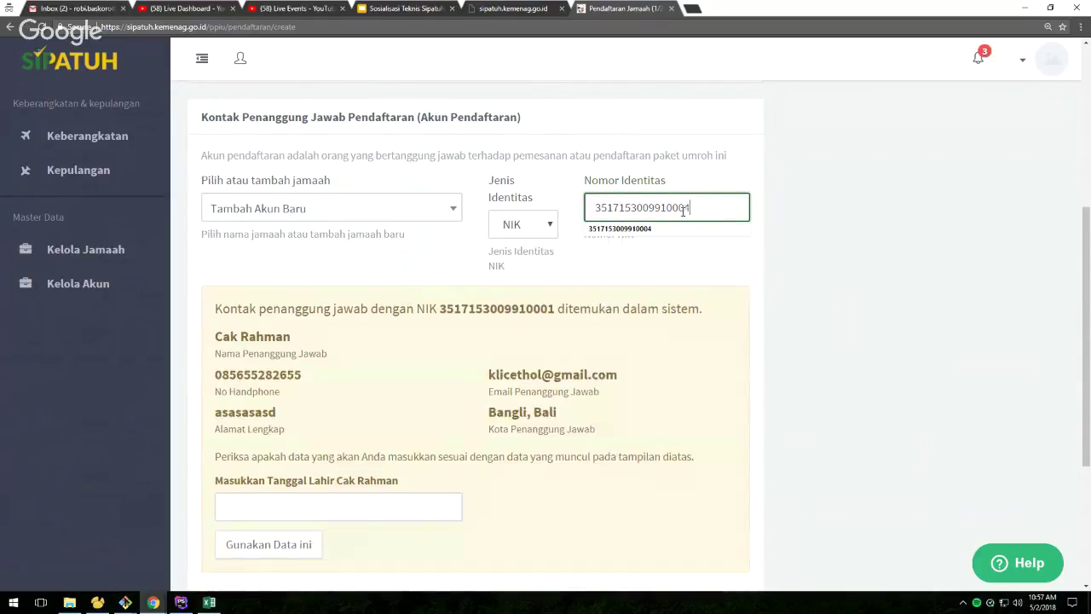
text(4)
scroll(518, 391, down, 2)
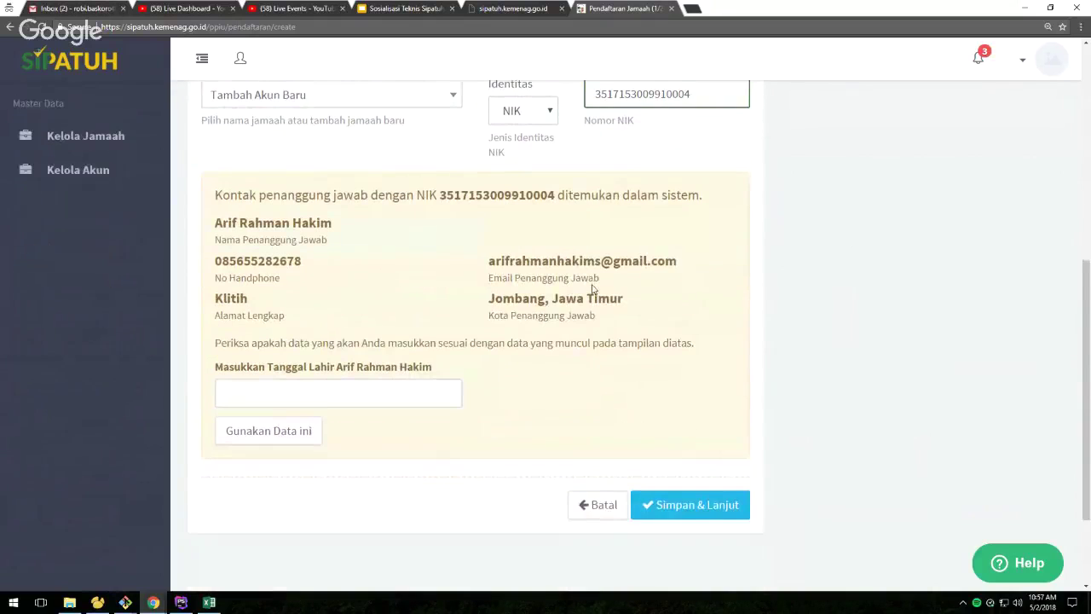
scroll(545, 256, up, 2)
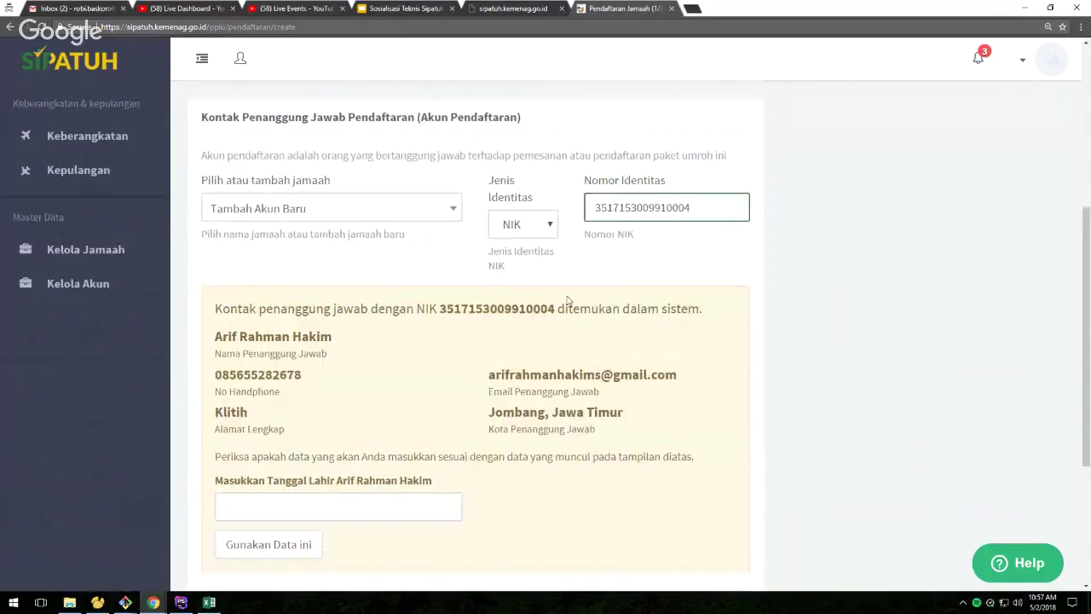
scroll(444, 341, down, 1)
Pick the contact's birth date and confirm it matches the records.
click(341, 442)
click(278, 303)
click(240, 304)
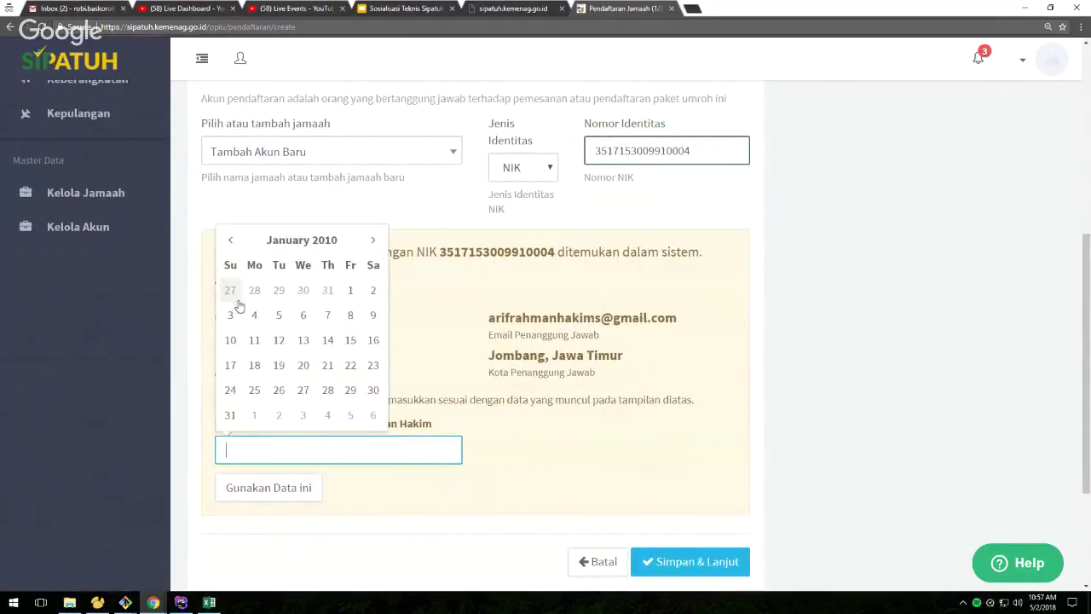
click(350, 292)
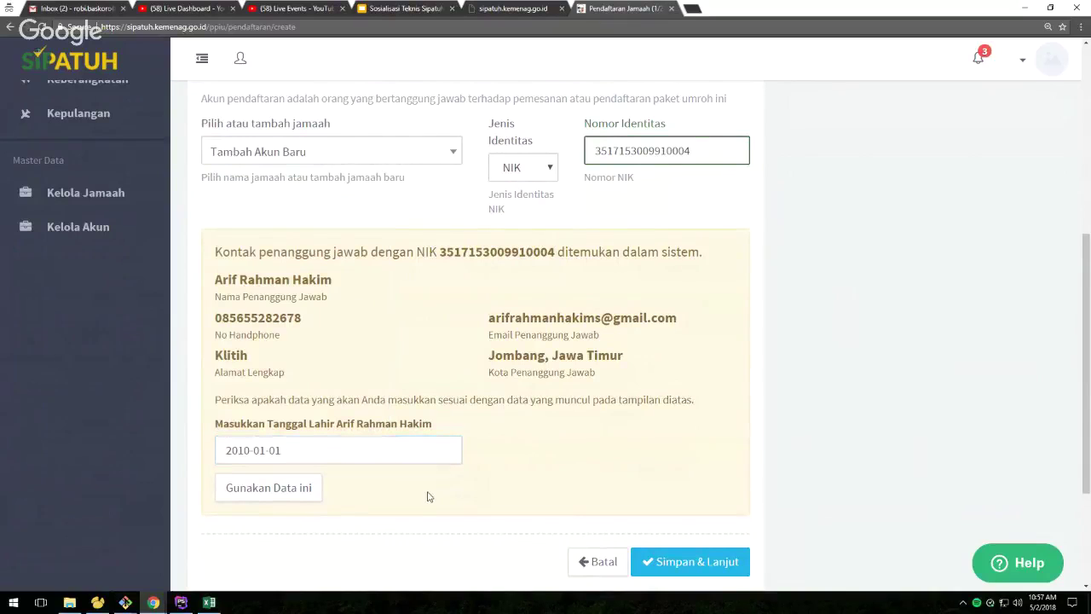
click(400, 454)
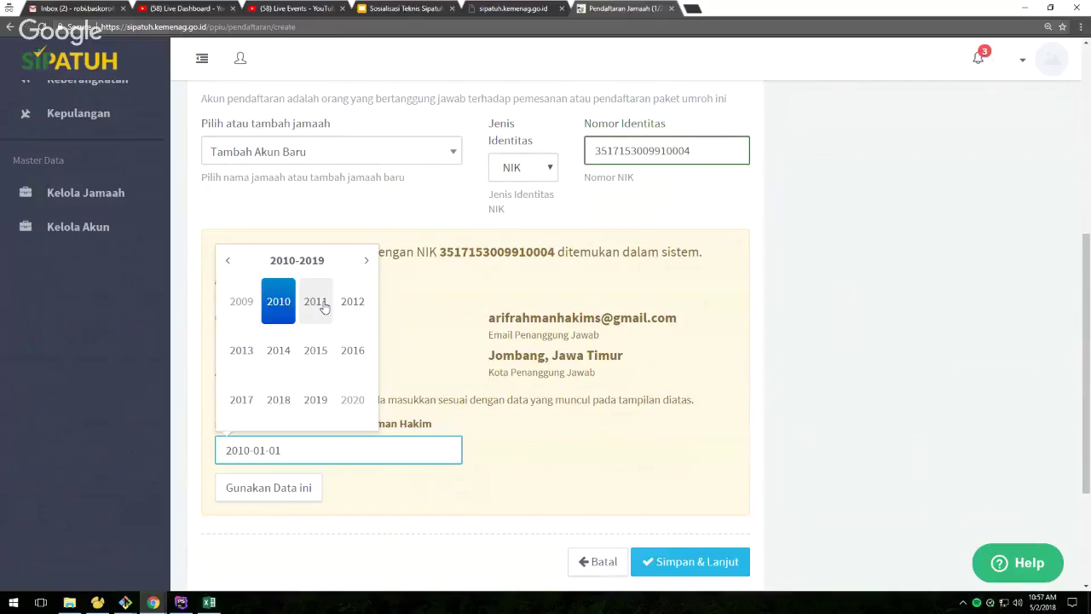
click(274, 491)
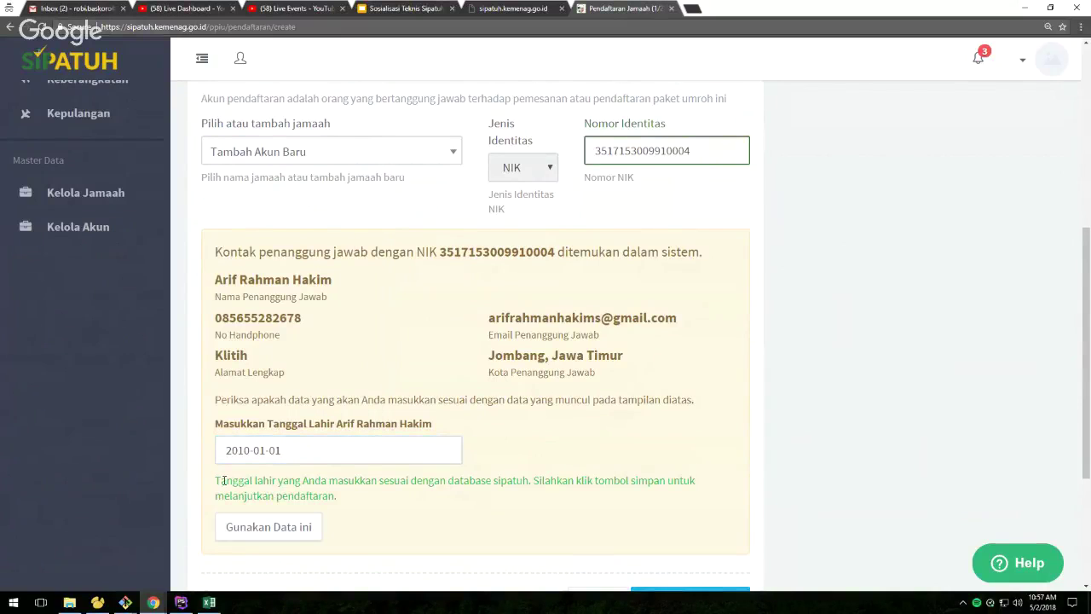
drag(217, 481, 350, 502)
click(378, 506)
scroll(623, 489, down, 3)
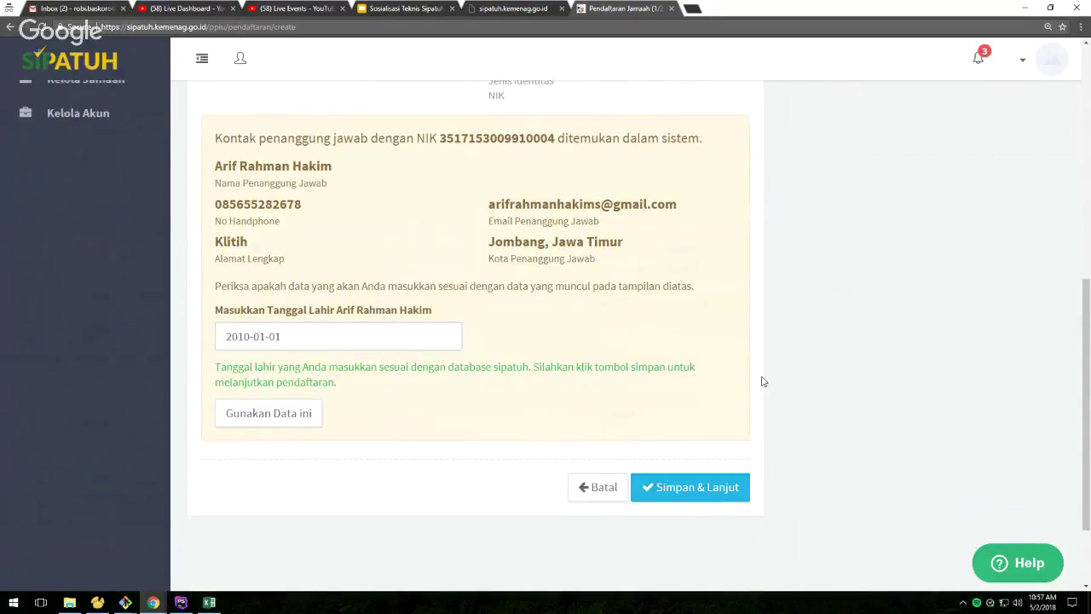
scroll(763, 381, up, 1)
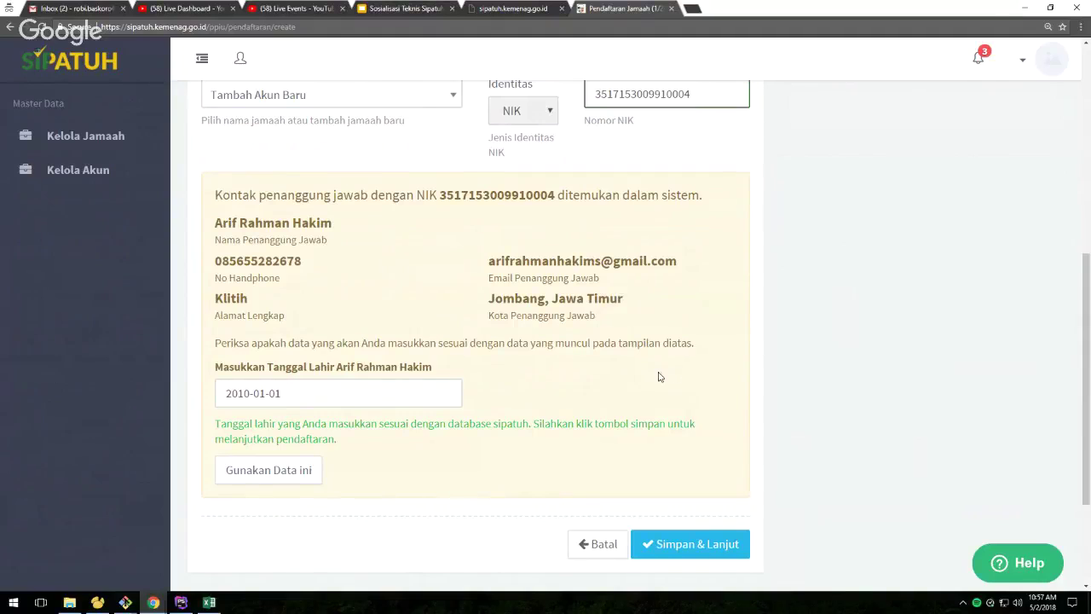
Try a different birth date and check it against the records.
click(375, 398)
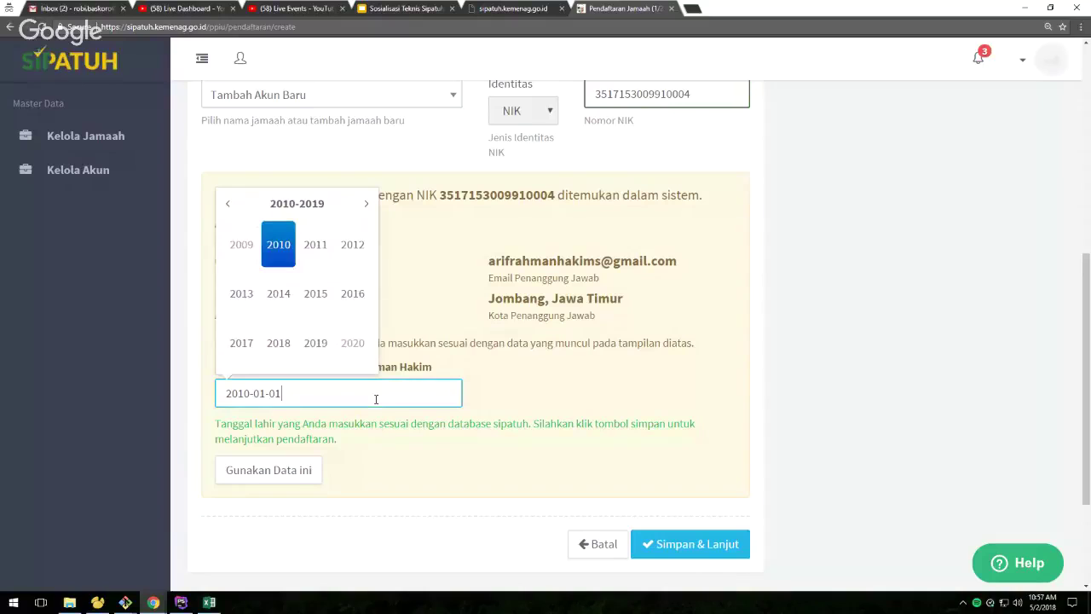
click(535, 438)
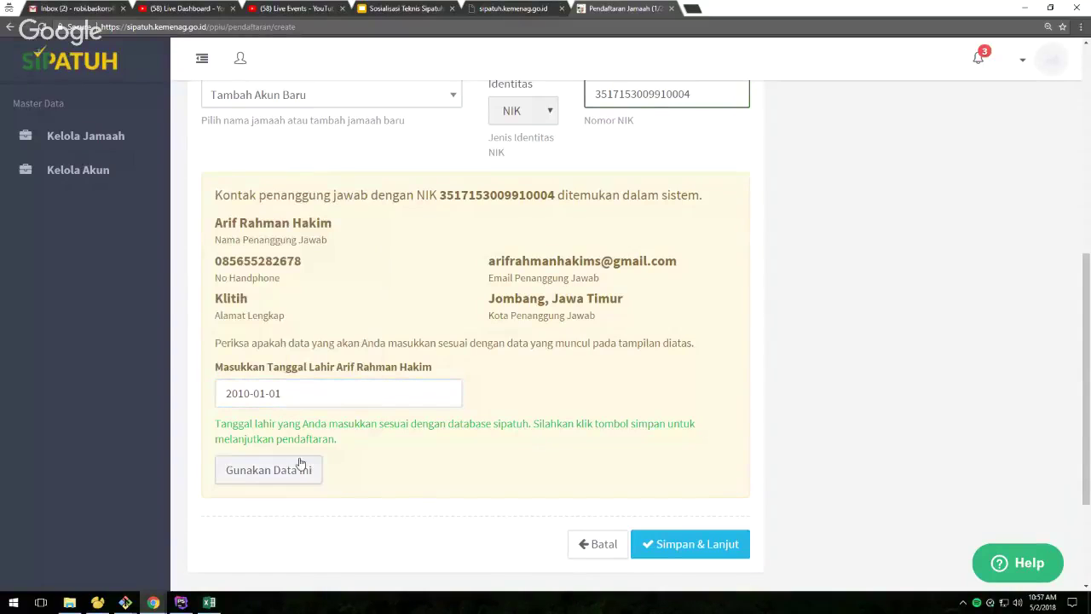
click(290, 392)
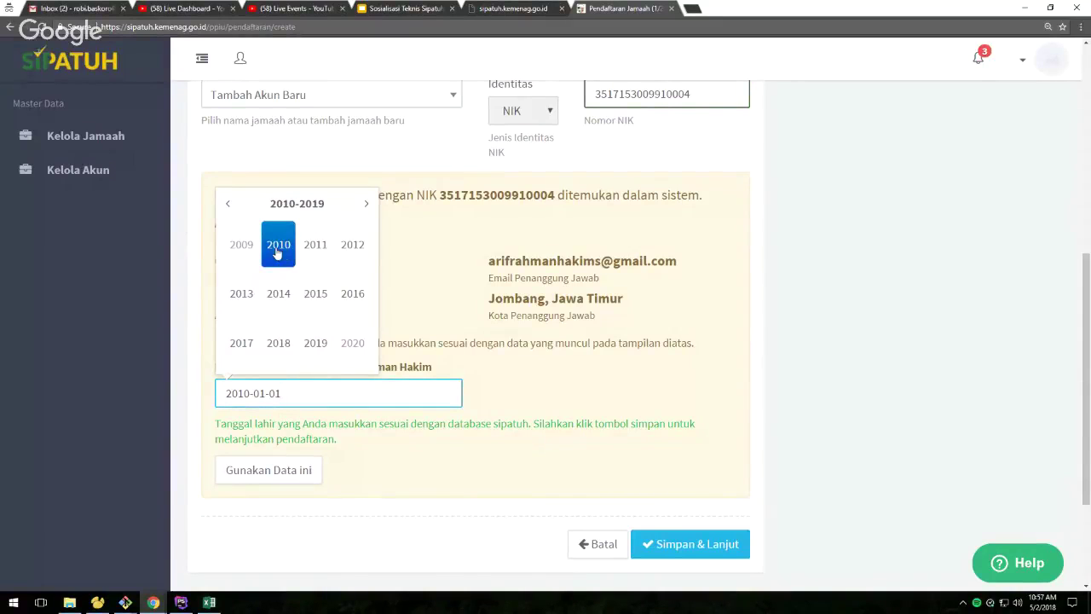
click(305, 247)
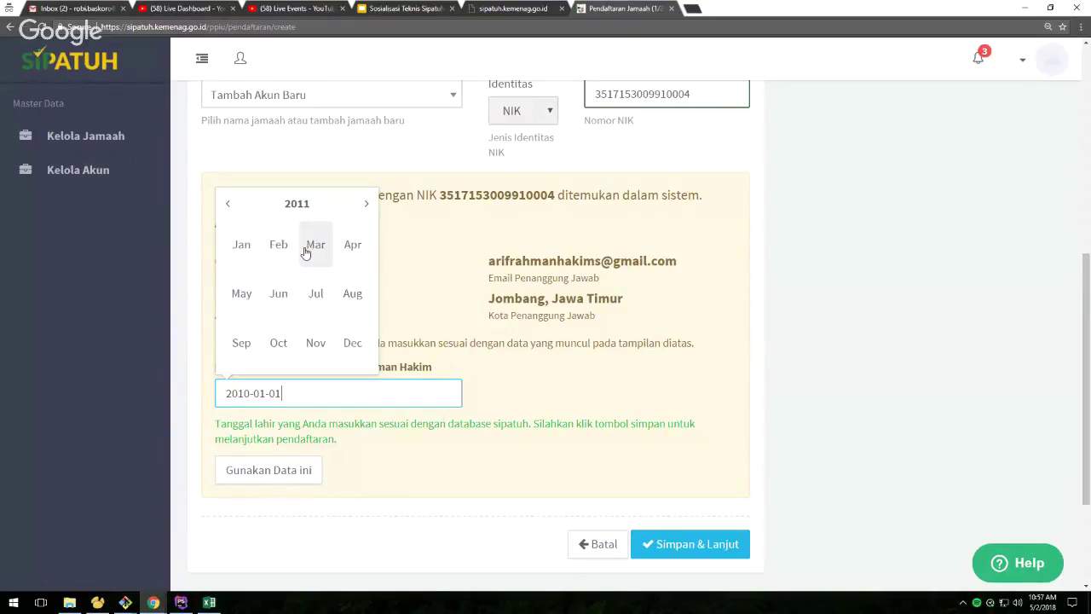
click(308, 252)
click(308, 264)
click(292, 469)
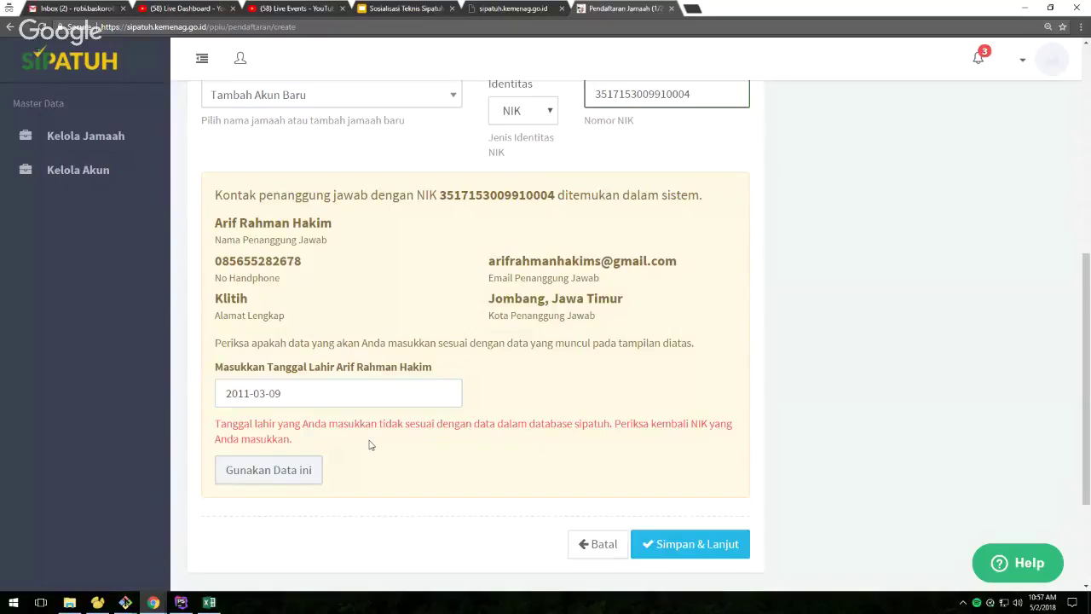
click(344, 416)
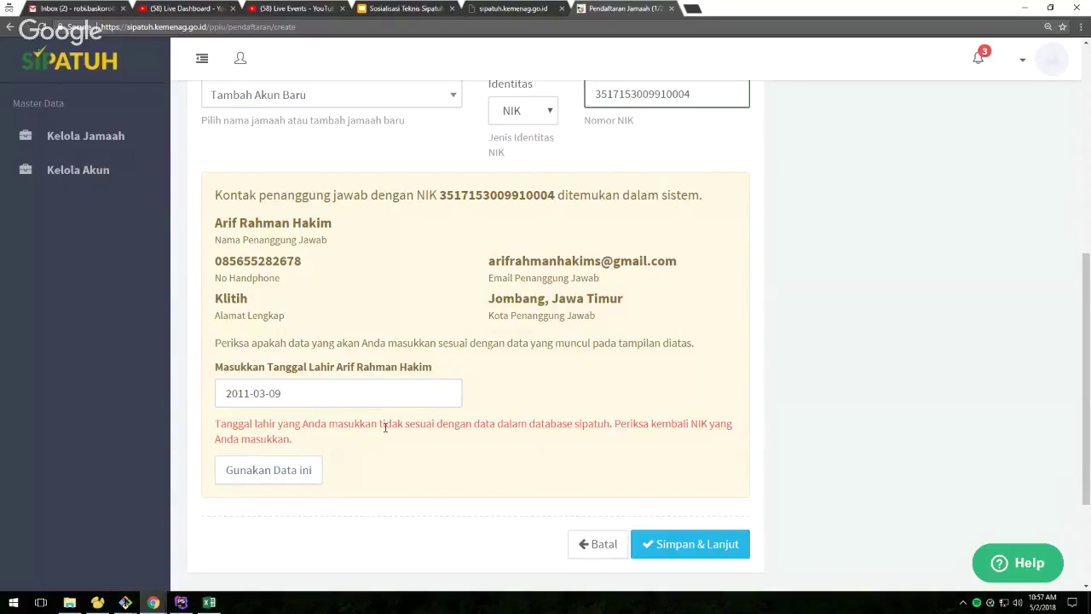
Restore the original January birth date, verify it, and choose Simpan & Lanjut.
click(287, 388)
click(281, 256)
click(241, 246)
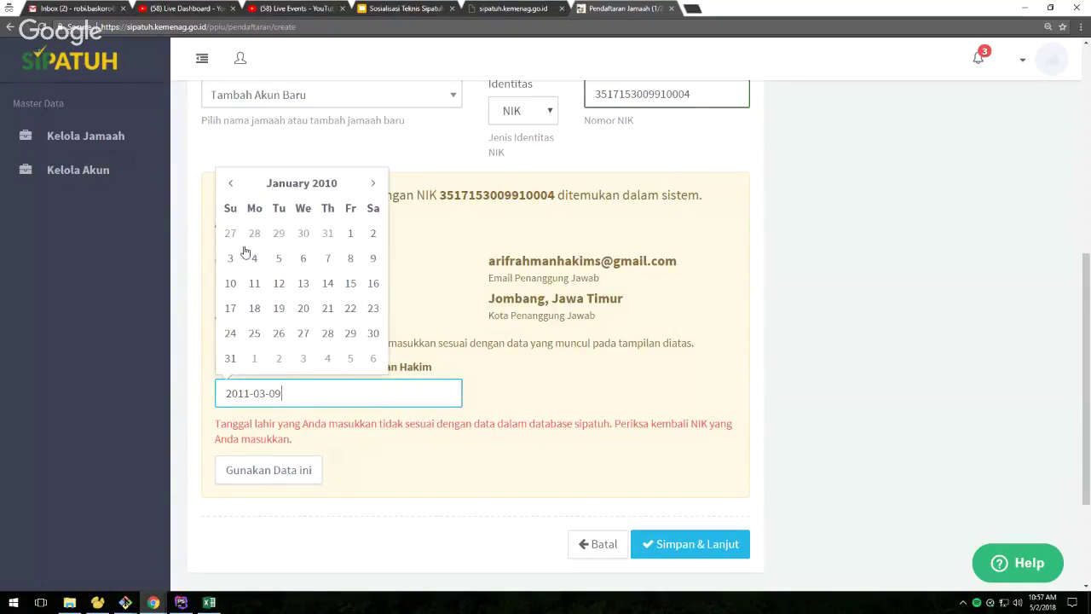
click(350, 235)
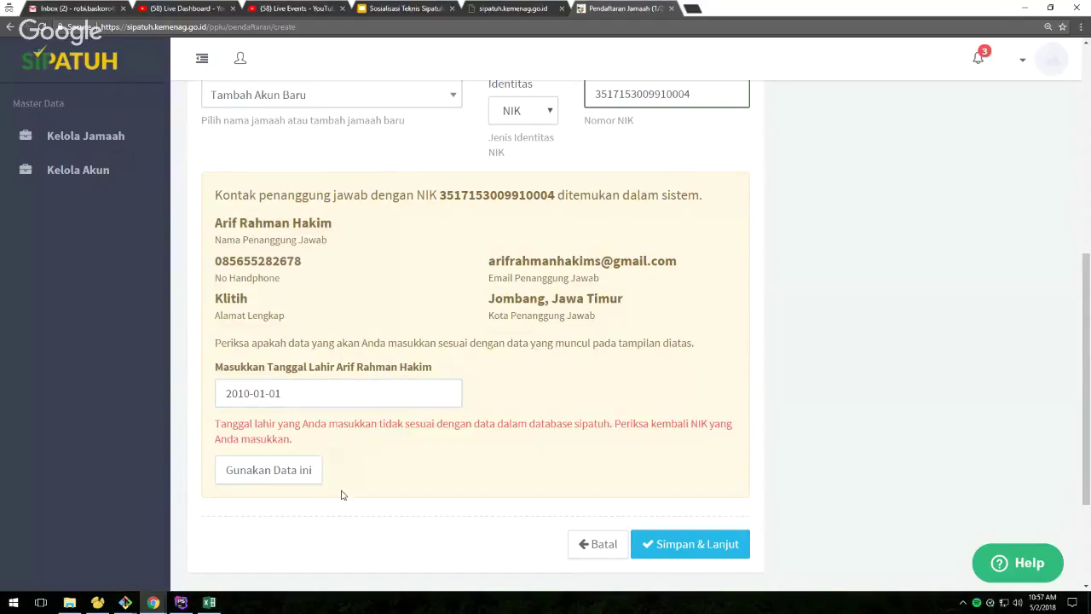
click(278, 470)
scroll(506, 461, down, 3)
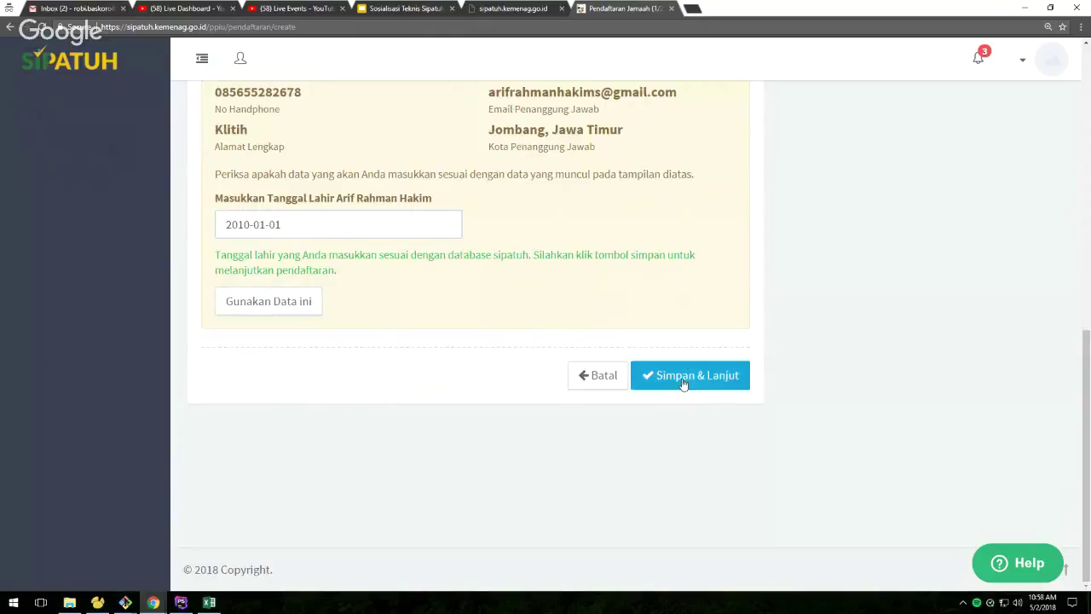
scroll(791, 309, up, 3)
scroll(791, 310, down, 2)
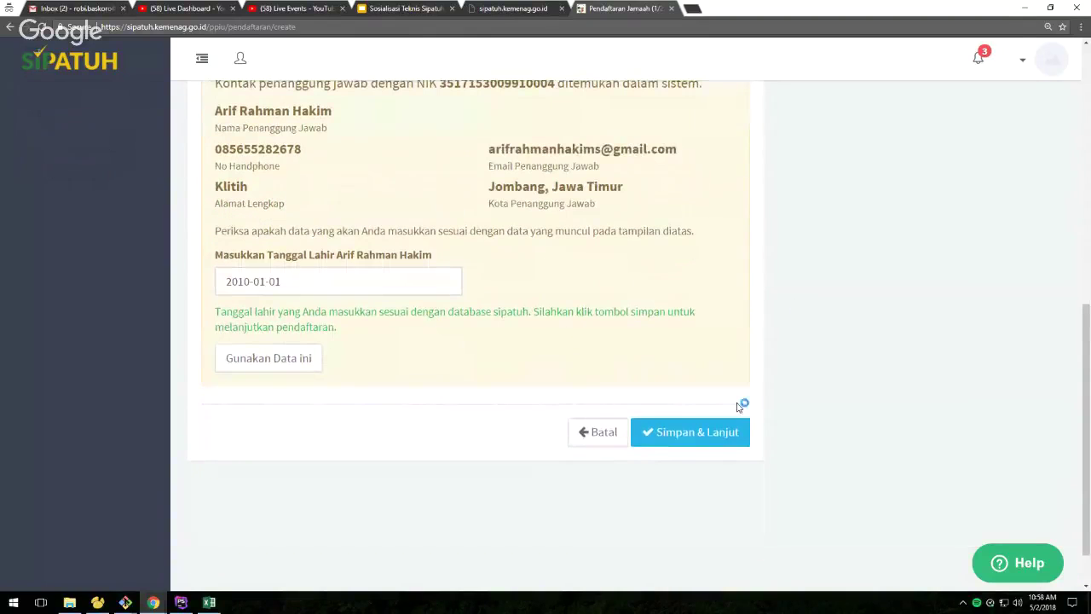
click(671, 437)
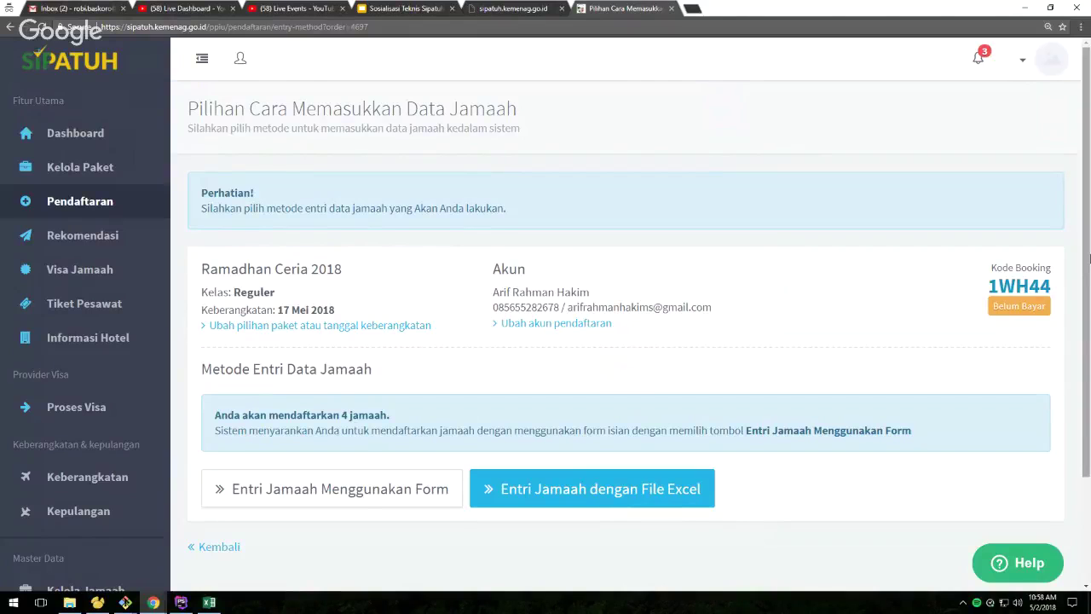
Scroll through the page to review the manual-form and Excel-file entry options.
scroll(1089, 281, down, 2)
scroll(1089, 281, up, 2)
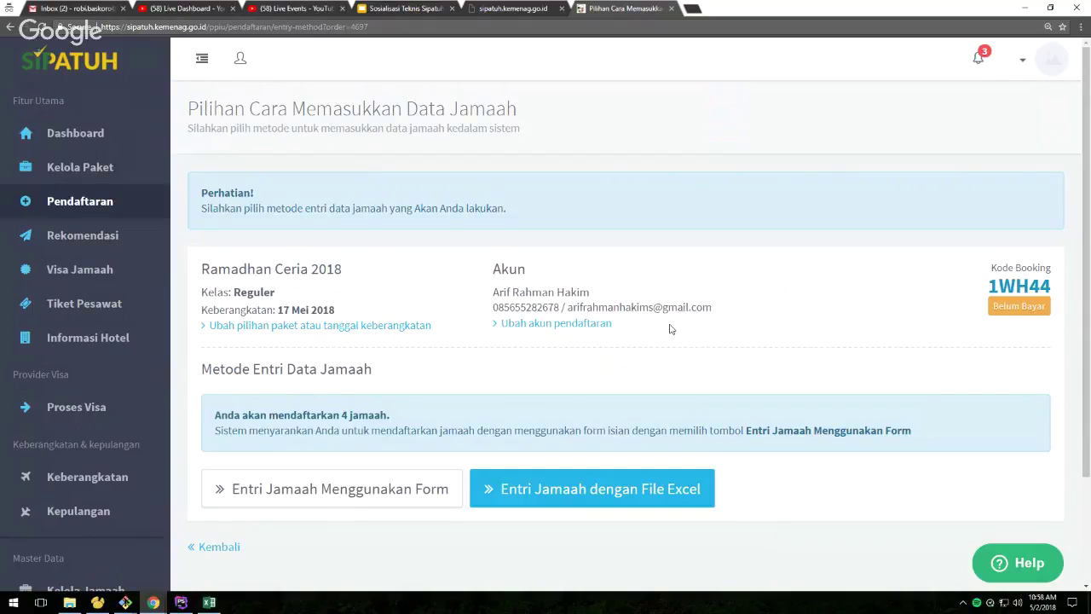
scroll(670, 329, down, 3)
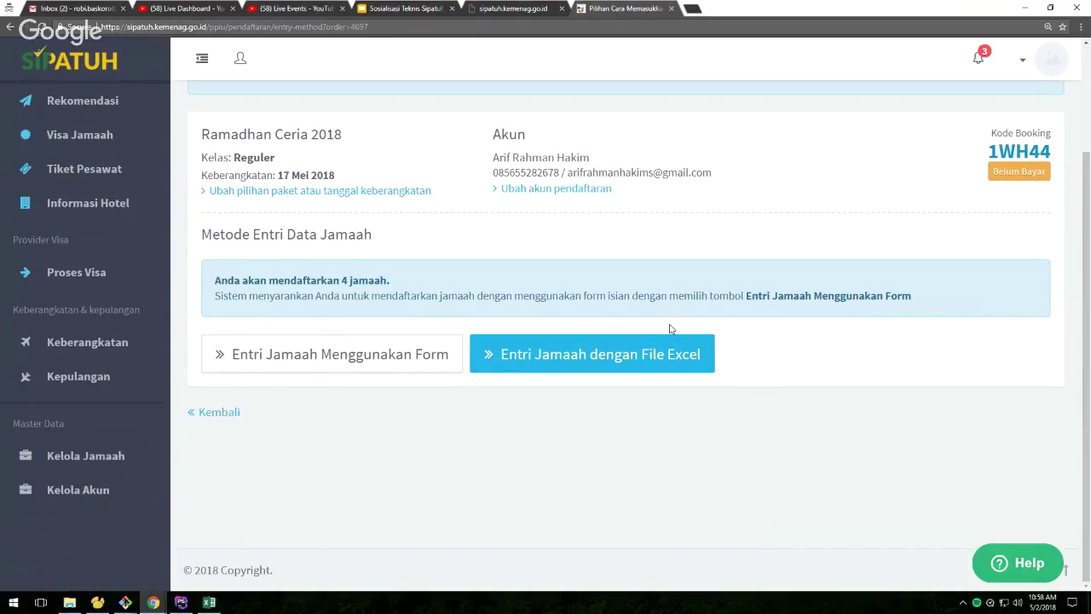
scroll(670, 329, up, 3)
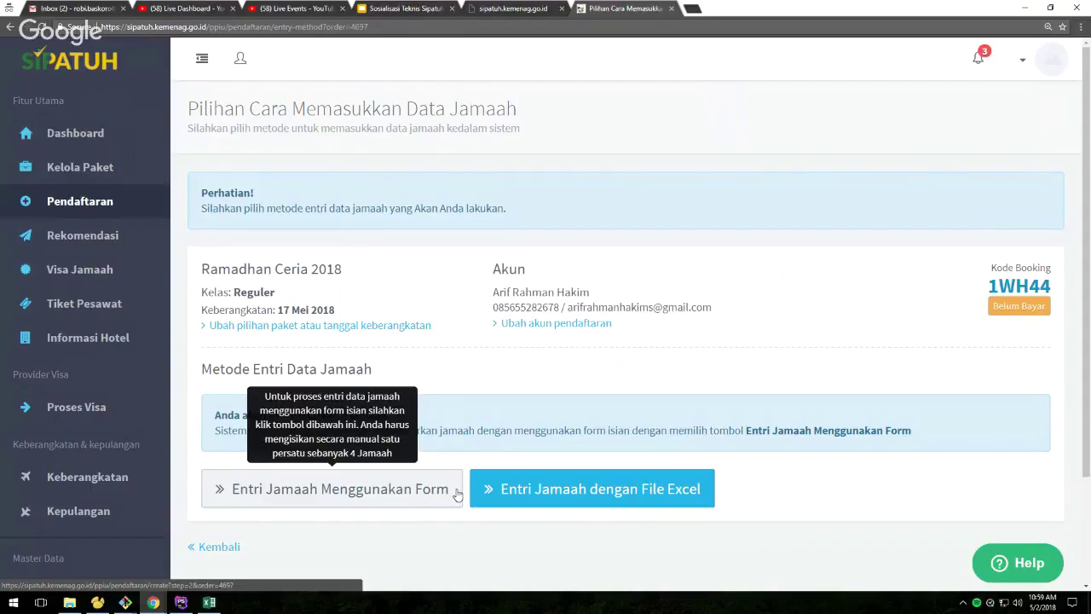
Download the Excel template as import_jamaah program umroh ramadhan ceria.xlsx and open it.
click(497, 490)
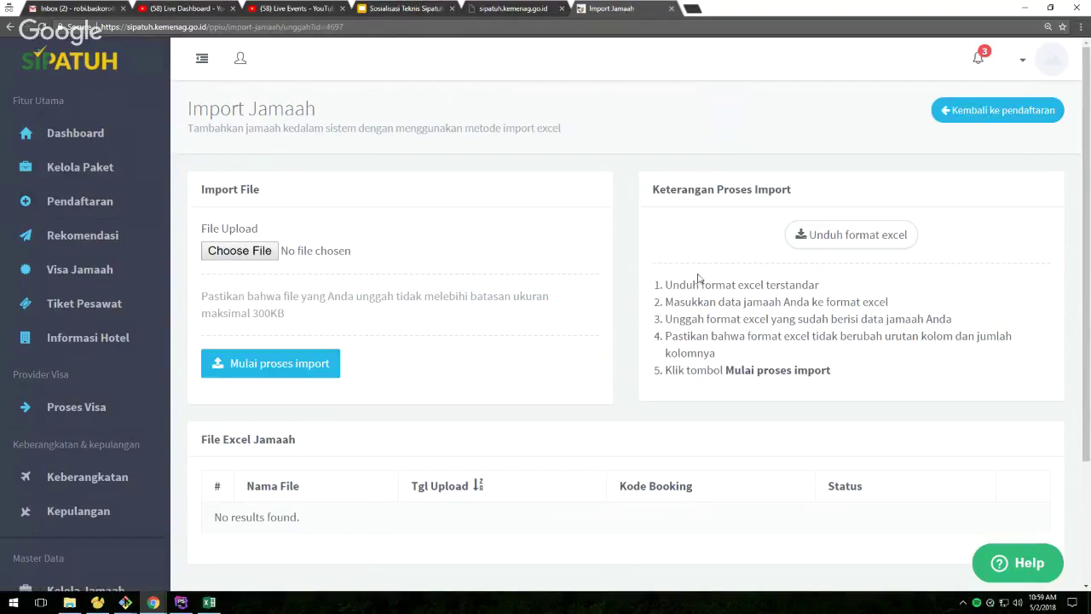
click(851, 243)
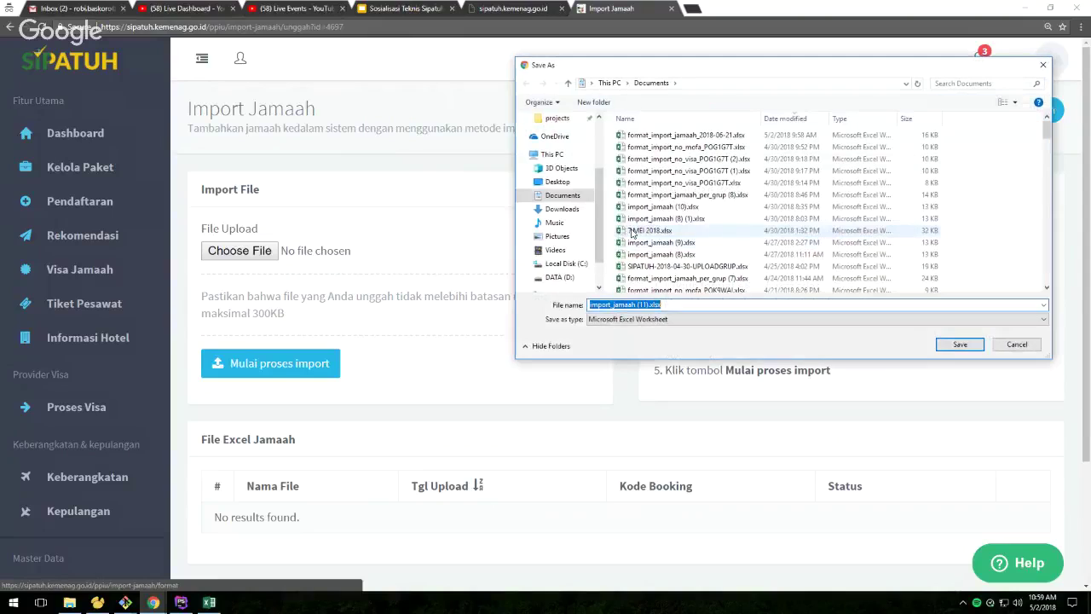
click(650, 305)
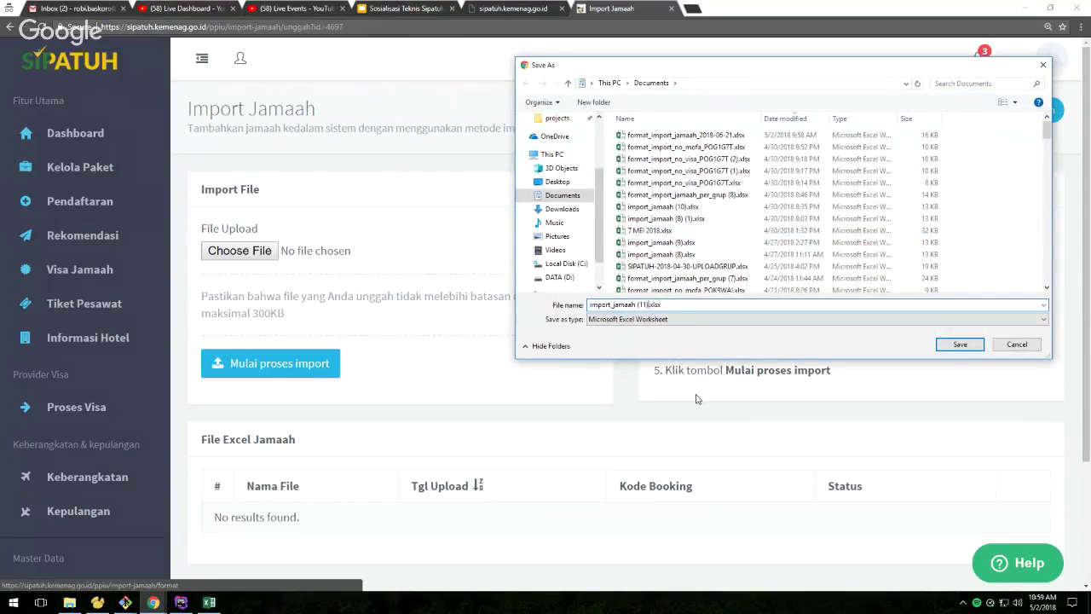
key(BackSpace)
key(BackSpace)
text(p)
click(960, 344)
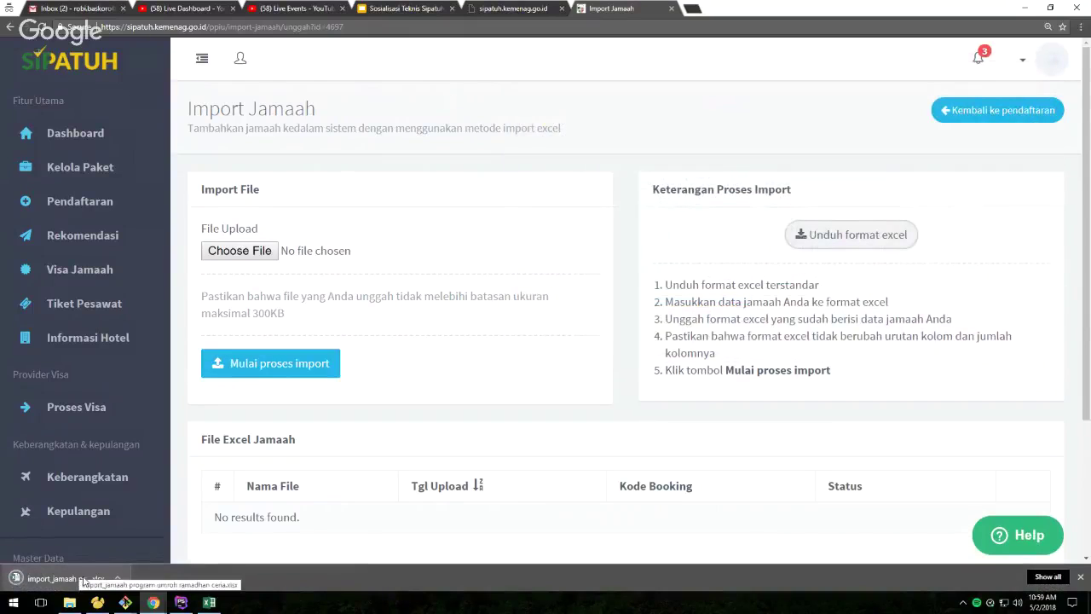
click(83, 580)
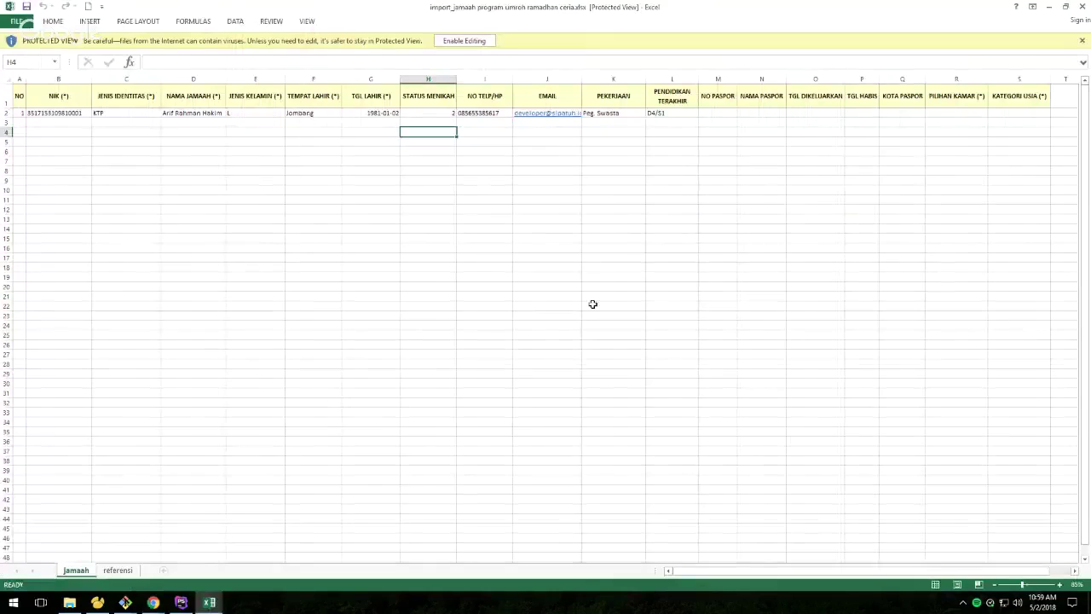
Enable editing, inspect row 2 through the KATEGORI USIA column, then view the referensi sheet.
click(450, 45)
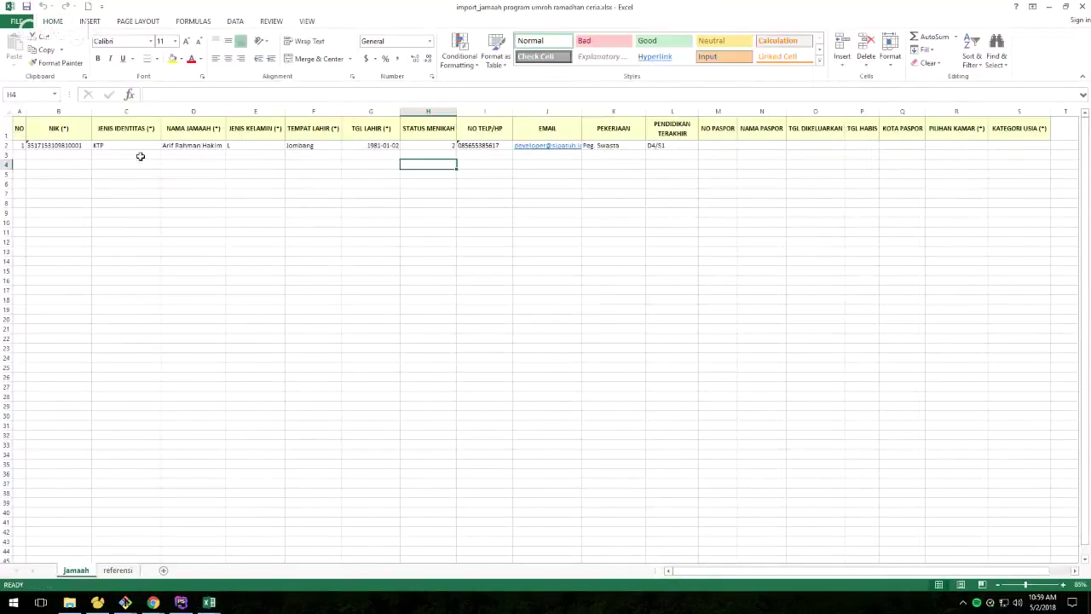
click(133, 146)
key(Right)
key(Right)
key(Right)
key(Right)
key(Right)
key(Right)
key(Right)
key(Right)
key(Right)
key(Right)
key(Right)
key(Right)
key(Right)
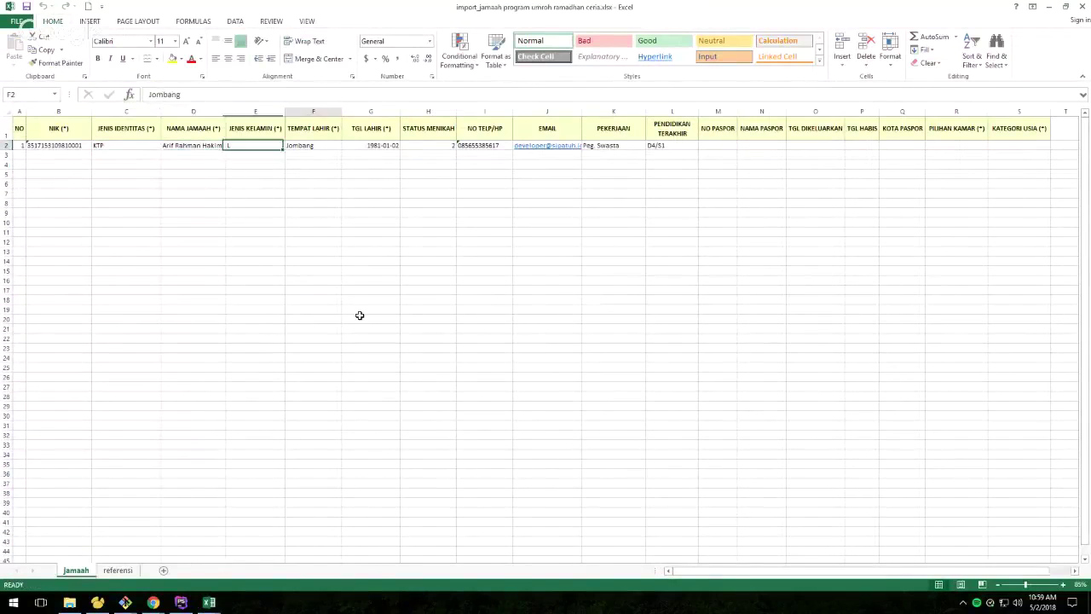
key(Right)
key(Right)
key(Right)
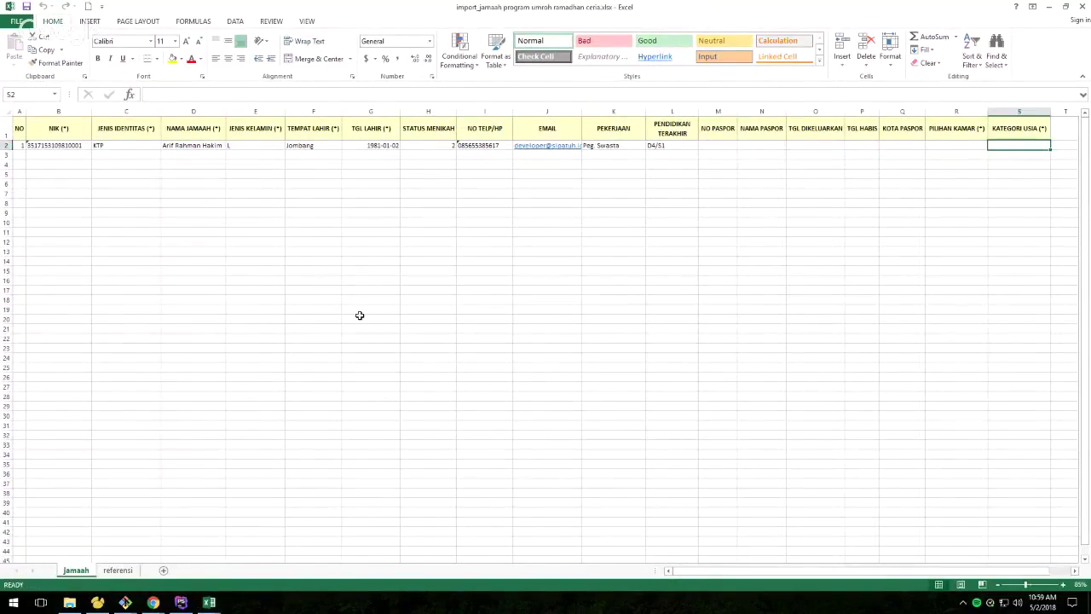
click(1019, 112)
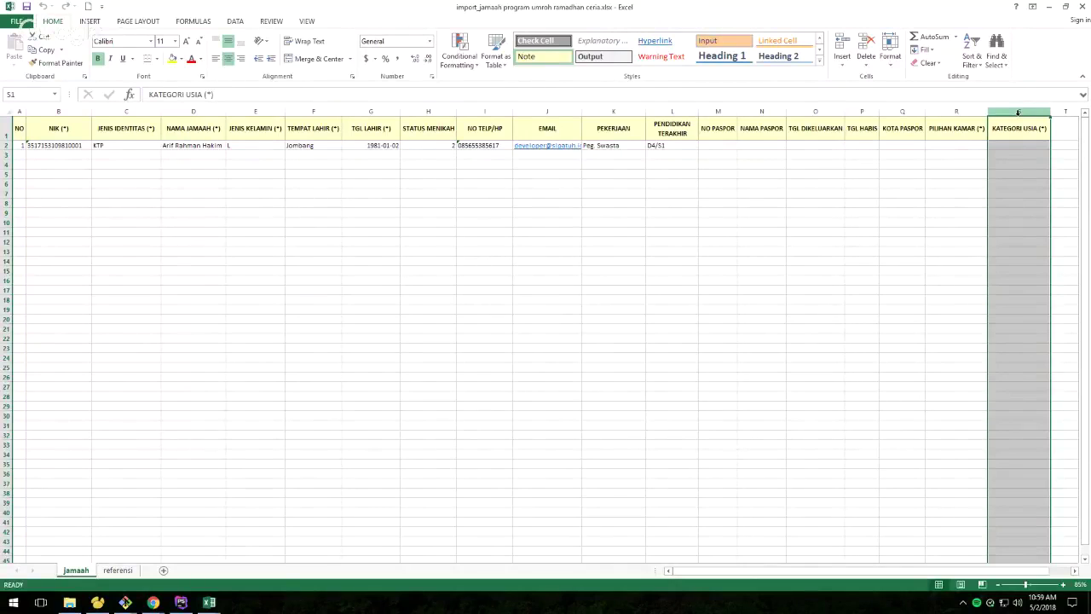
click(56, 145)
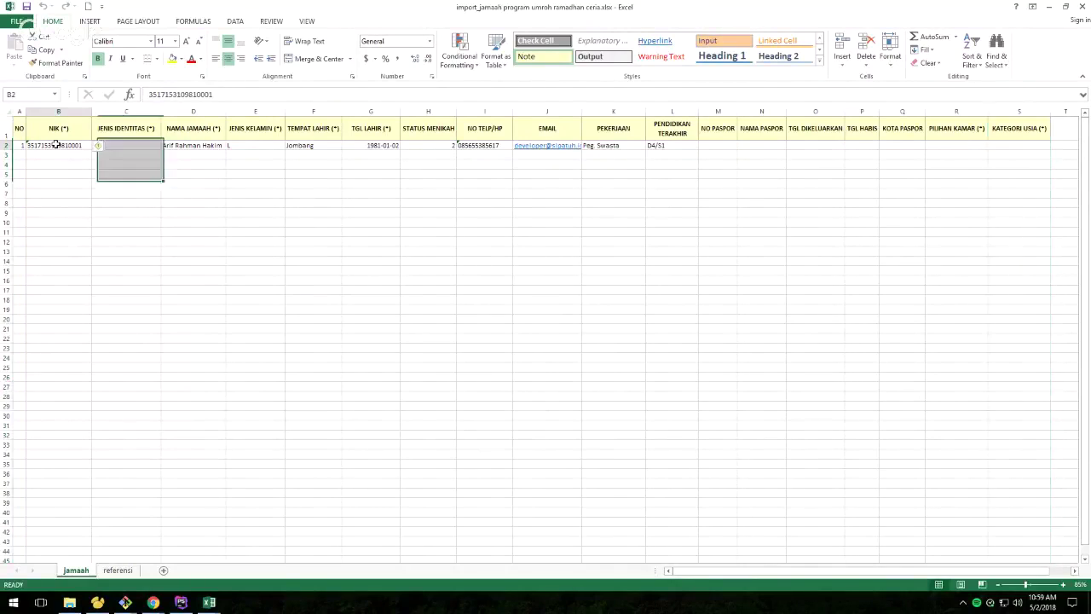
click(115, 573)
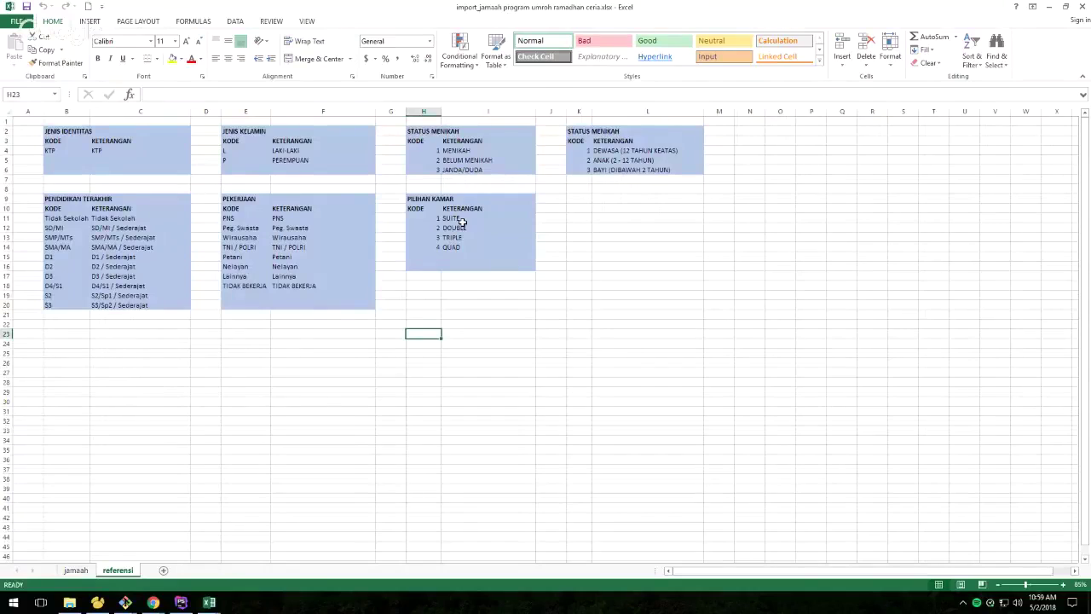
Rename the K2 heading on the referensi sheet to KATEGORI USIA.
click(400, 292)
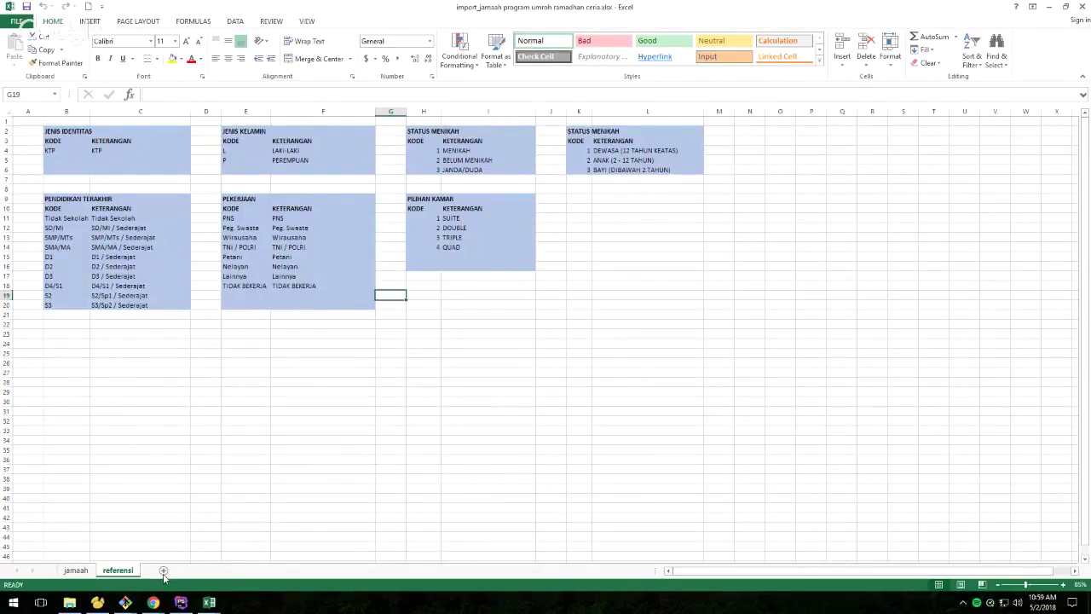
click(578, 130)
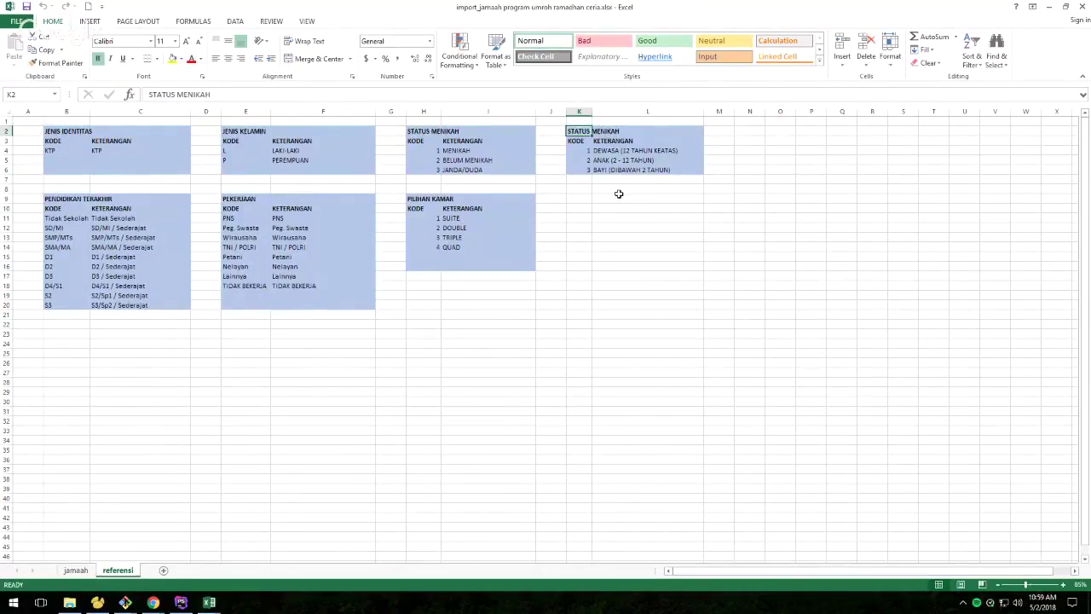
text(KA)
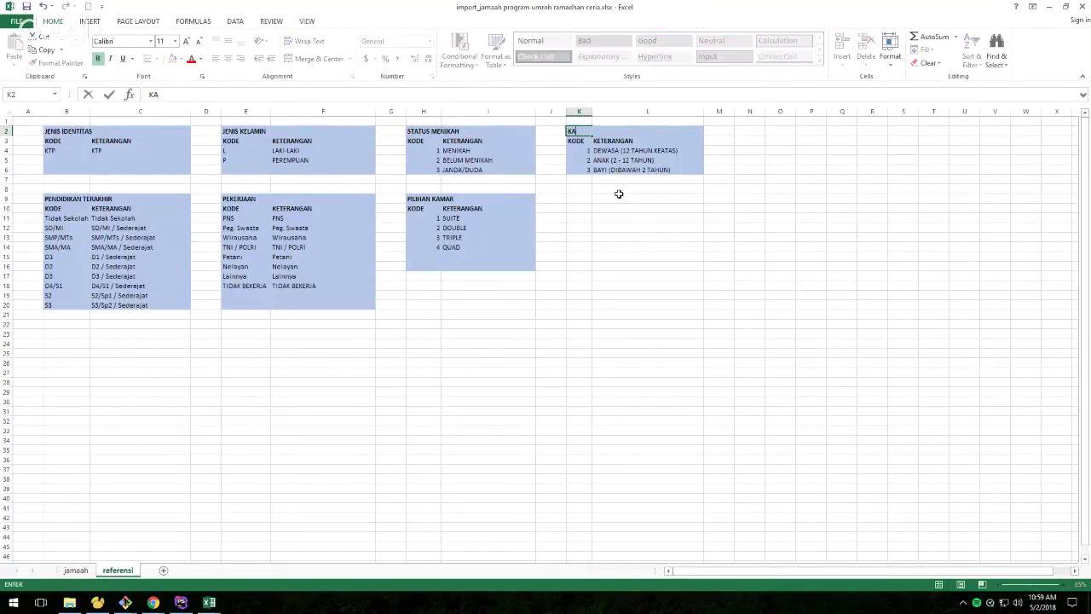
text(TEGORI USIA)
key(Return)
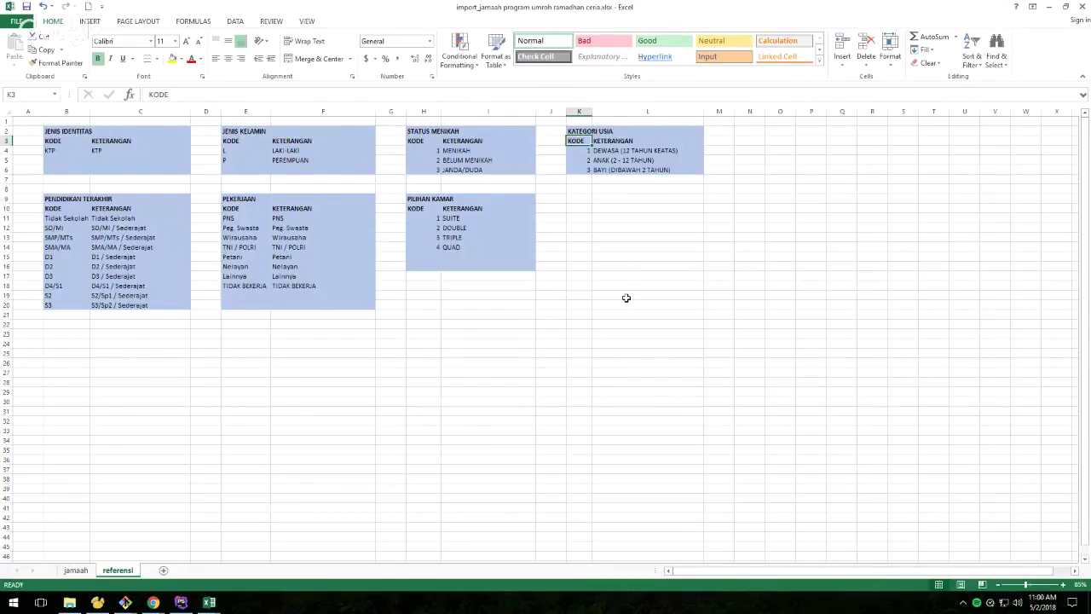
click(571, 208)
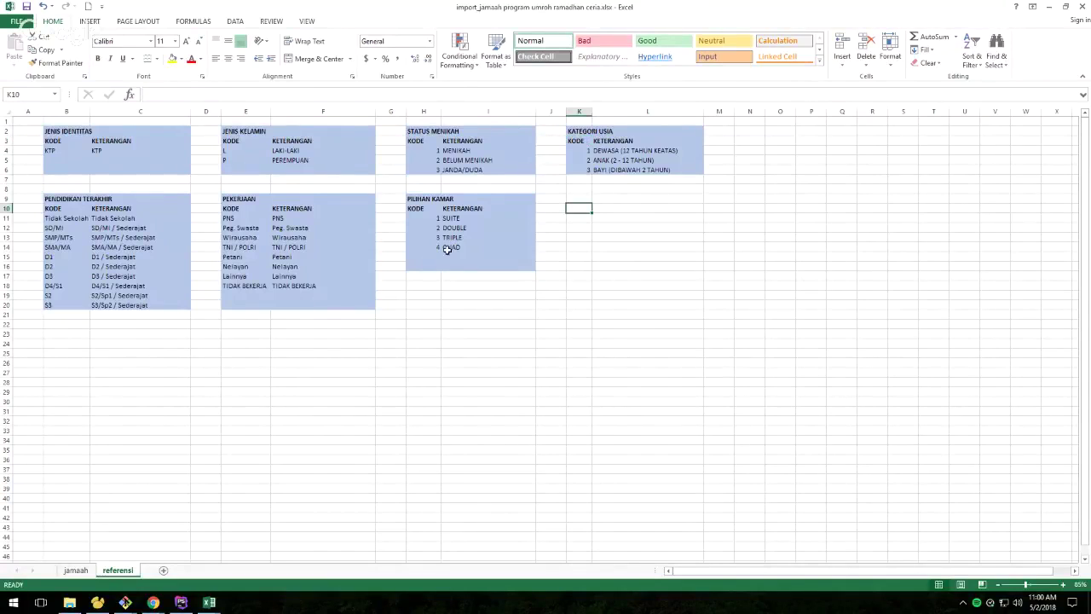
Compare the SUITE and DOUBLE room codes against the jamaah sheet, ending on jamaah.
click(76, 572)
click(117, 570)
drag(435, 219, 477, 228)
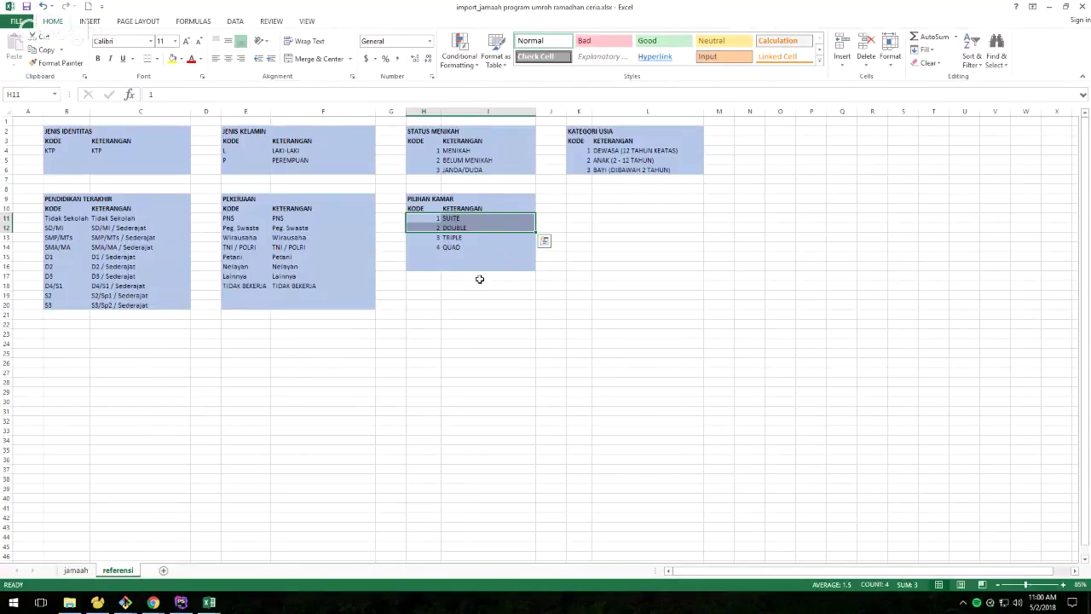
click(76, 570)
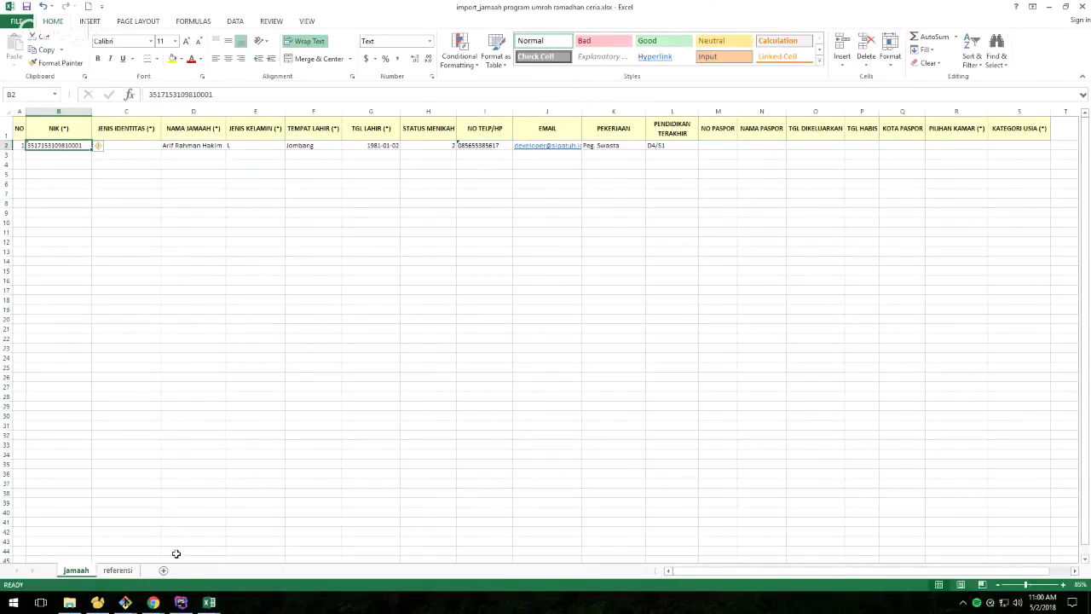
click(117, 570)
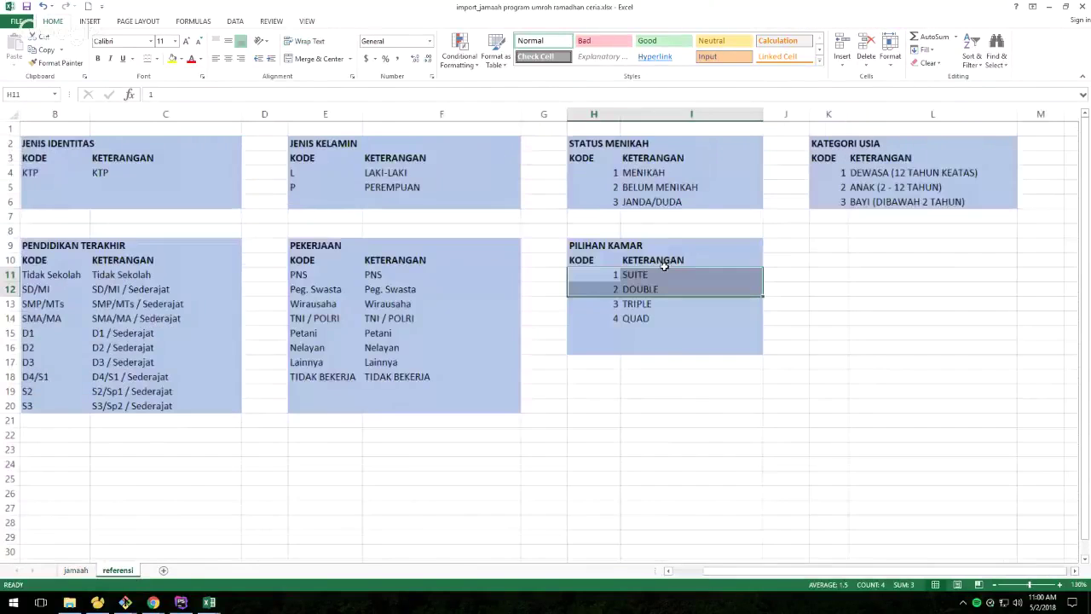
scroll(664, 266, up, 3)
click(667, 420)
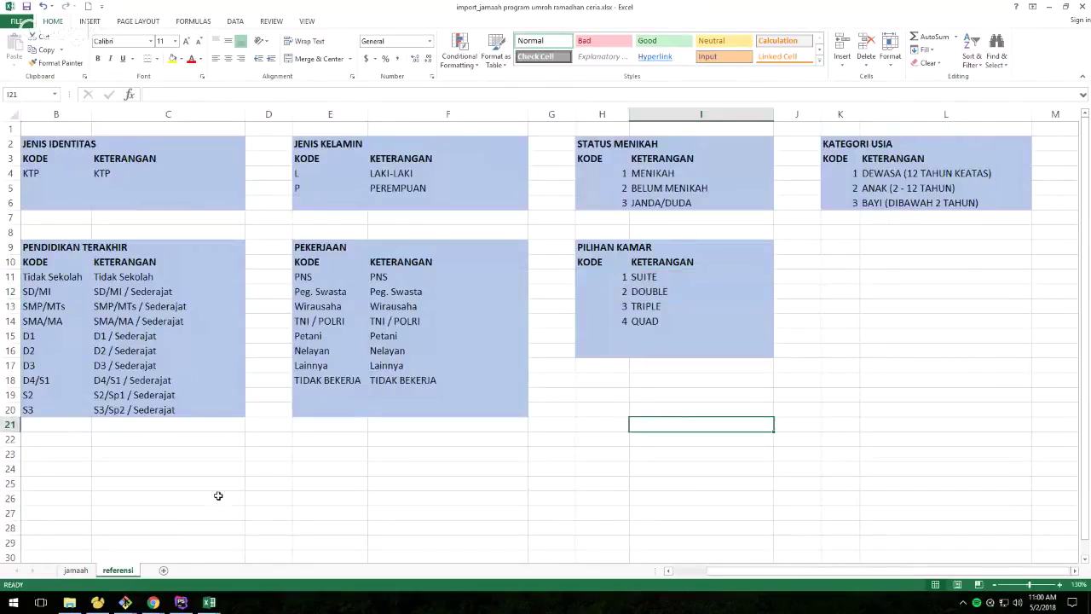
click(77, 571)
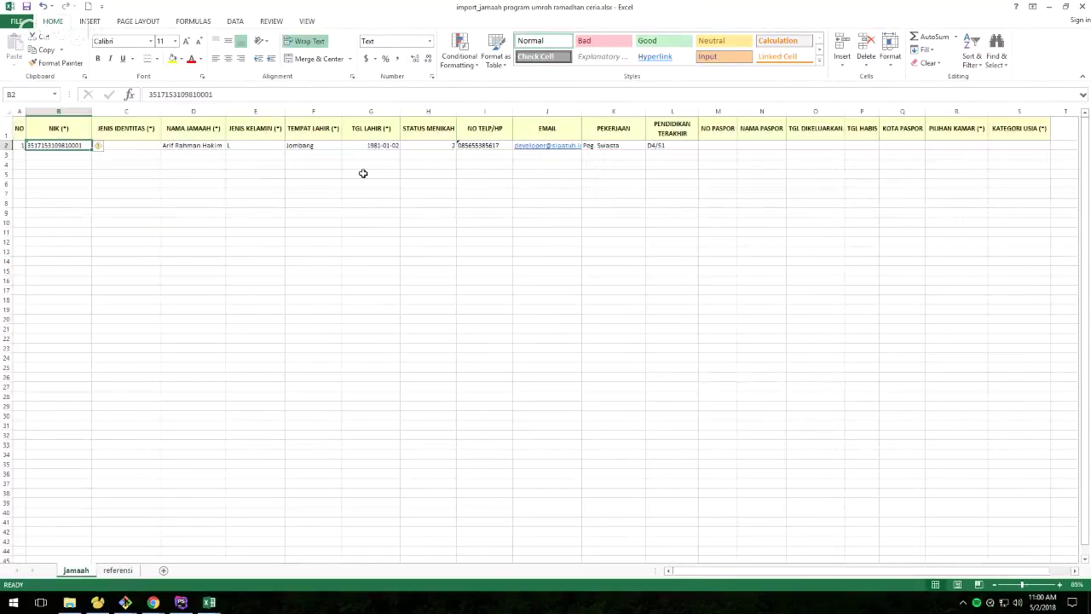
Open import_jamaah (9).xlsx from Documents, then close it.
click(68, 602)
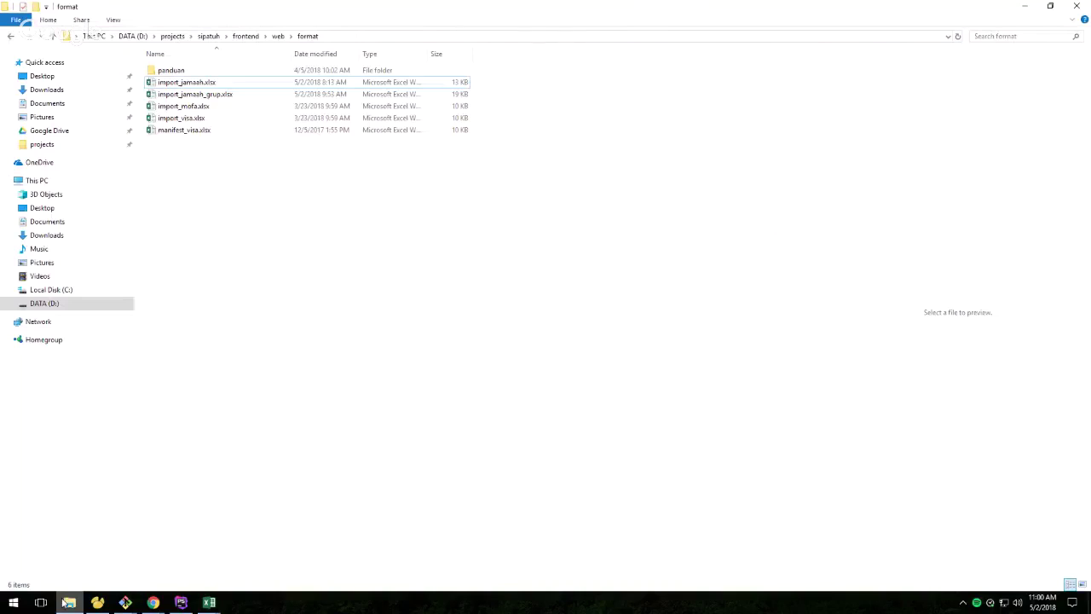
click(62, 103)
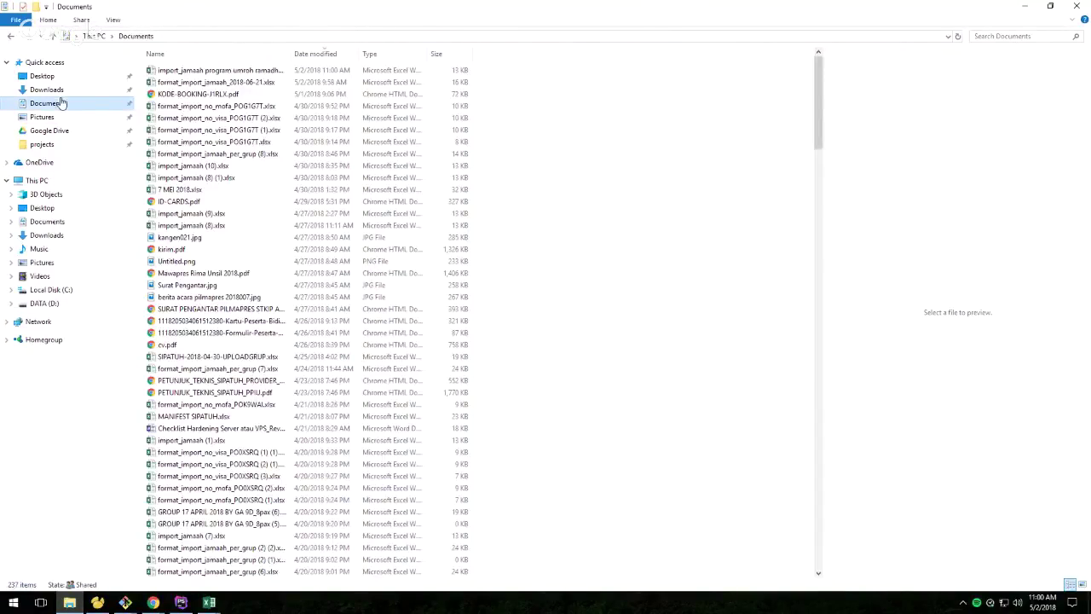
click(225, 216)
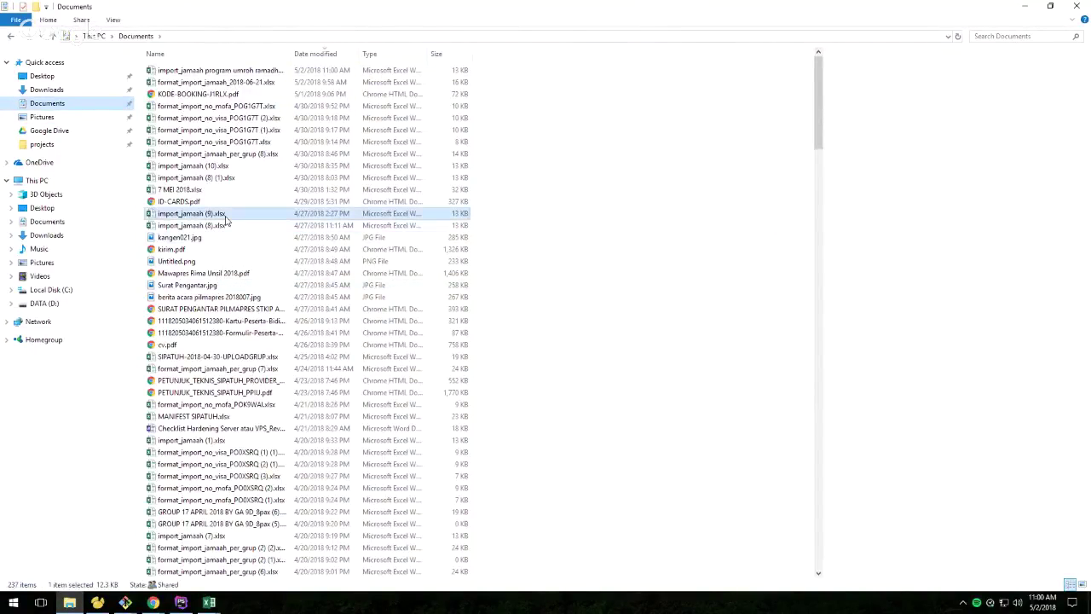
double_click(225, 219)
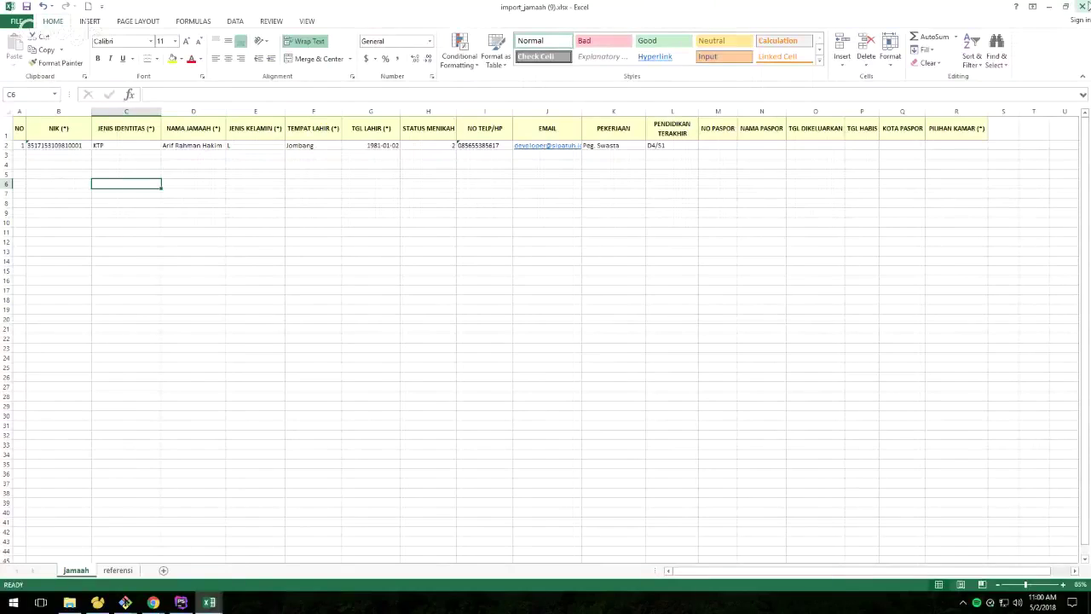
click(1082, 6)
Open import_jamaah (10).xlsx and select its three jamaah data rows.
click(70, 602)
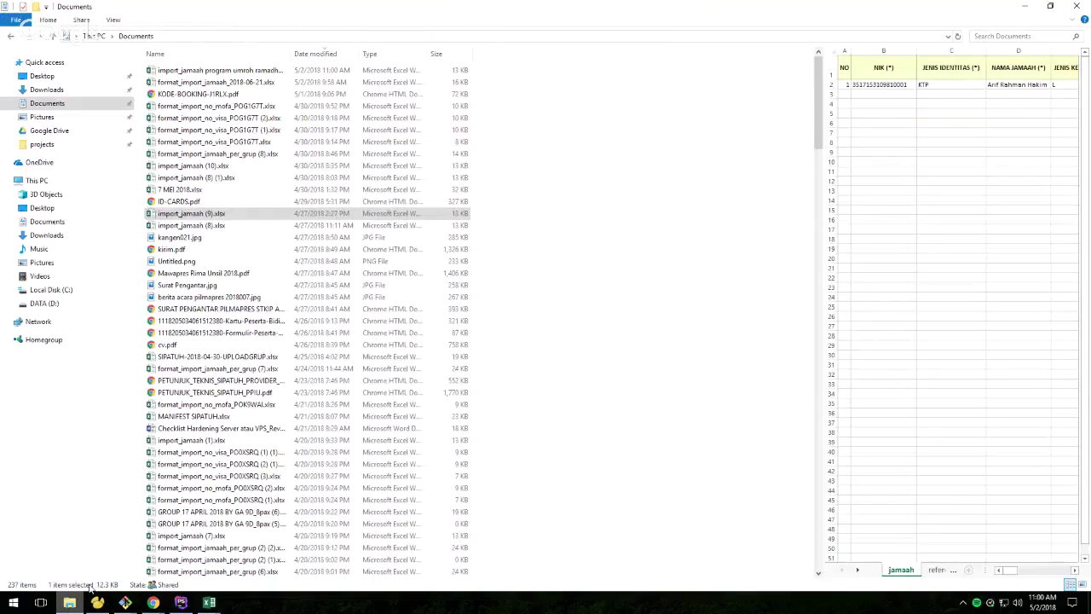
double_click(217, 165)
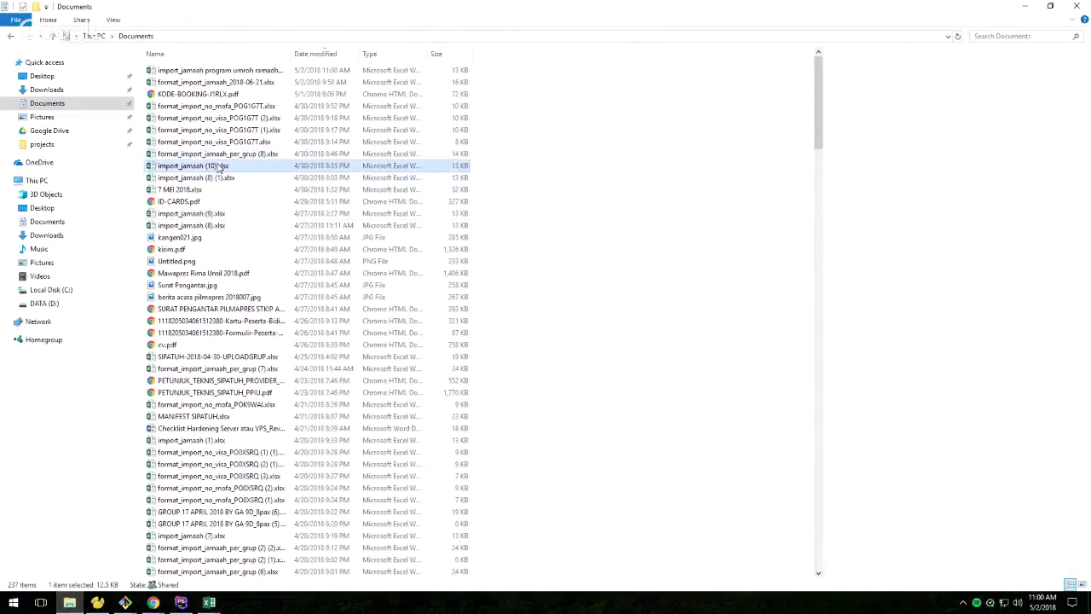
drag(24, 145, 961, 166)
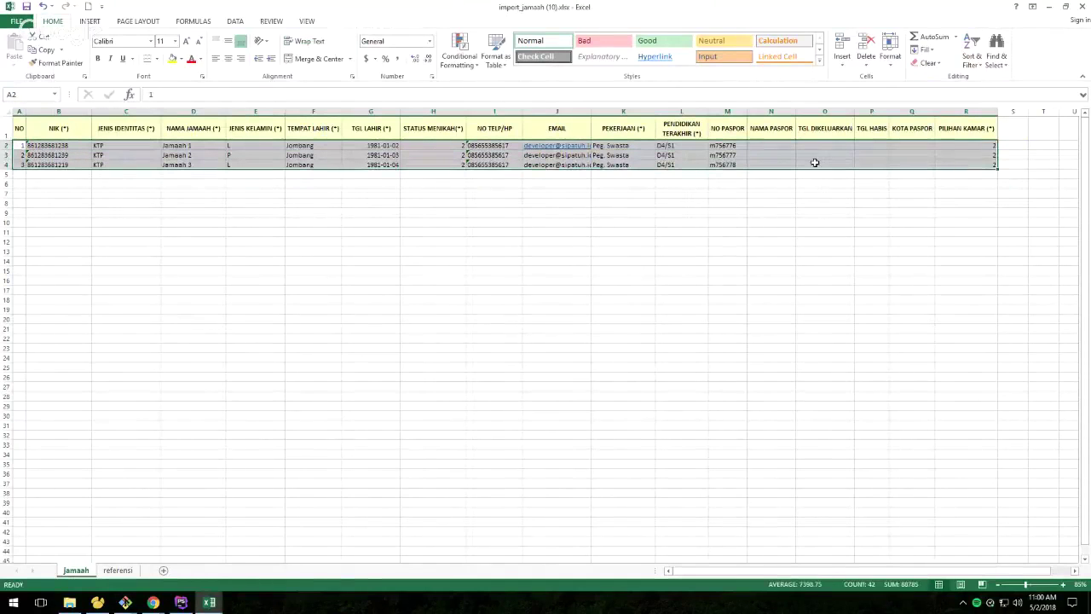
Copy the three jamaah rows into the ramadhan ceria workbook at A2.
key(ctrl+c)
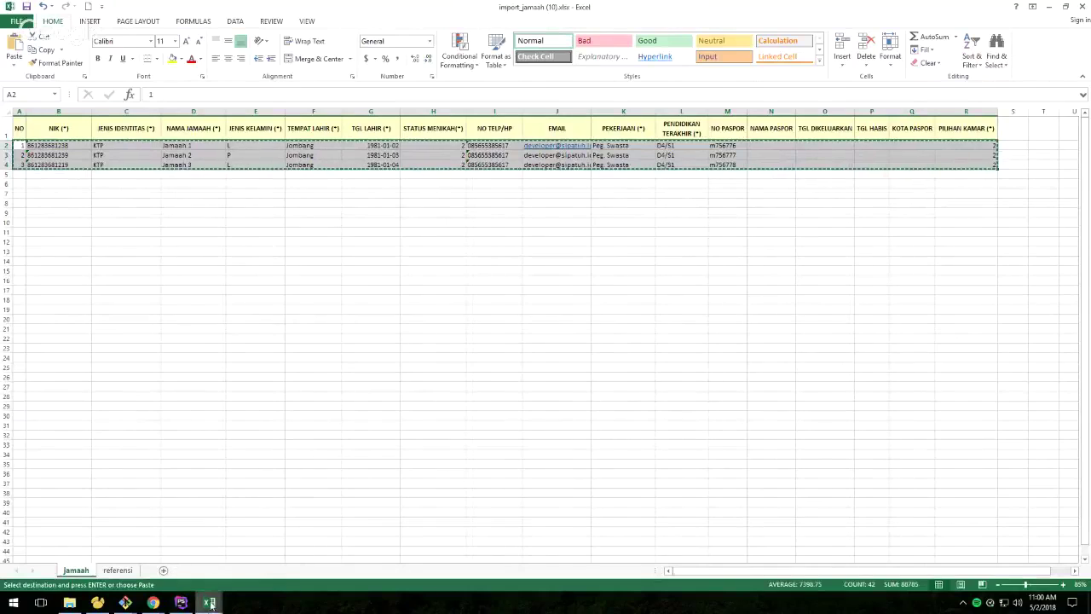
click(211, 603)
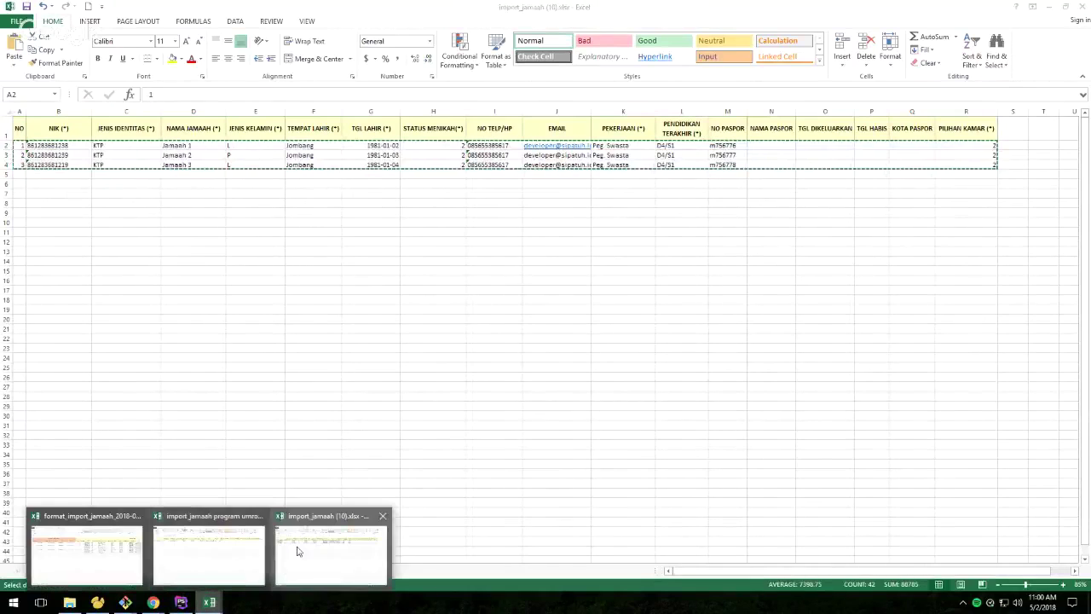
click(229, 549)
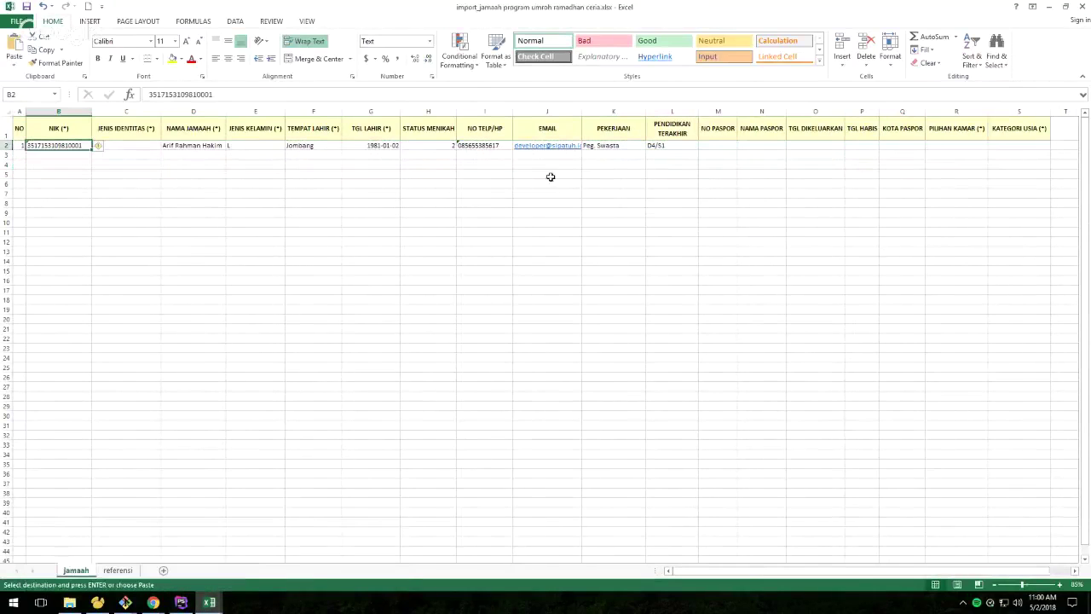
click(19, 144)
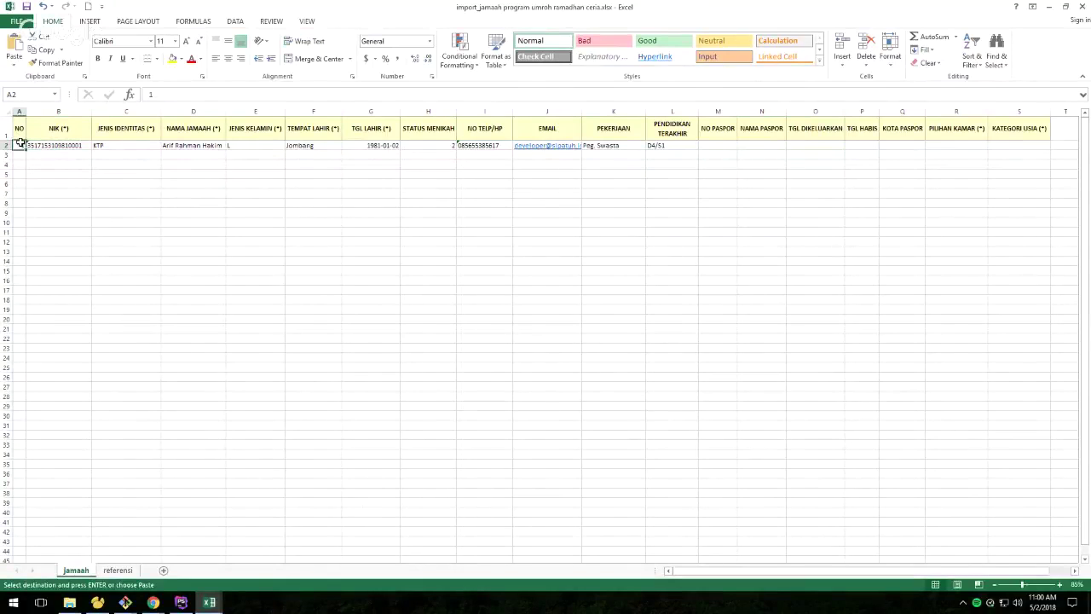
key(ctrl+v)
click(263, 155)
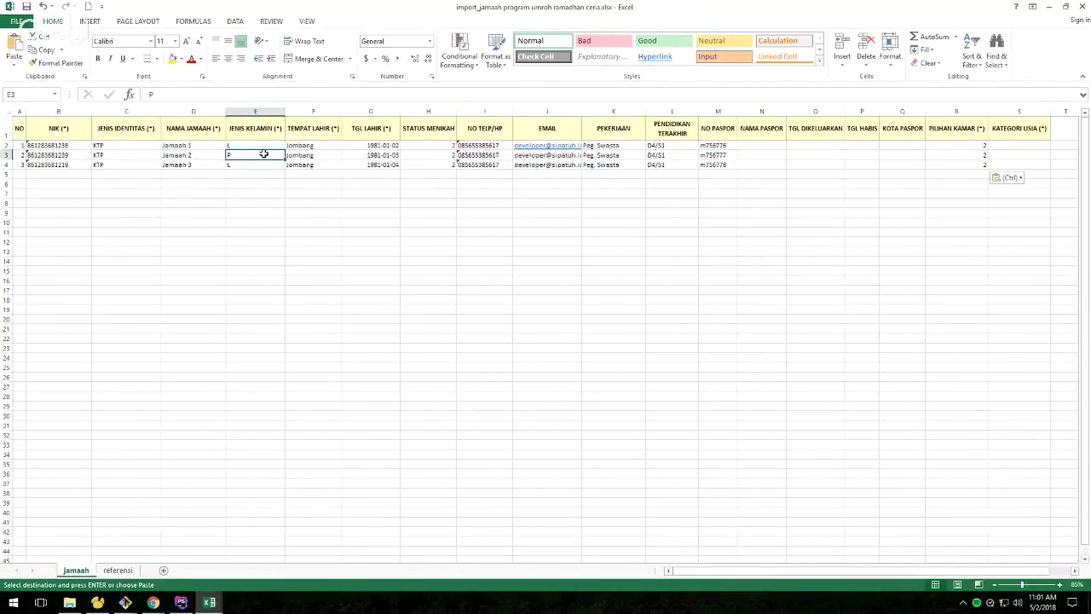
click(385, 145)
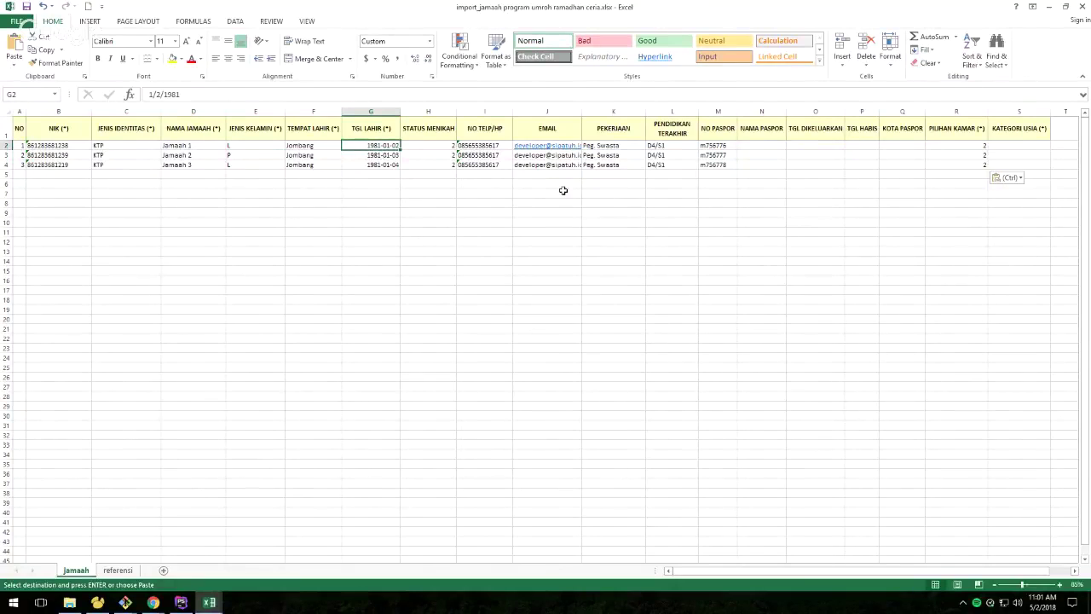
Set KATEGORI USIA to 1 in S2, S3 and S4.
click(1004, 146)
click(885, 284)
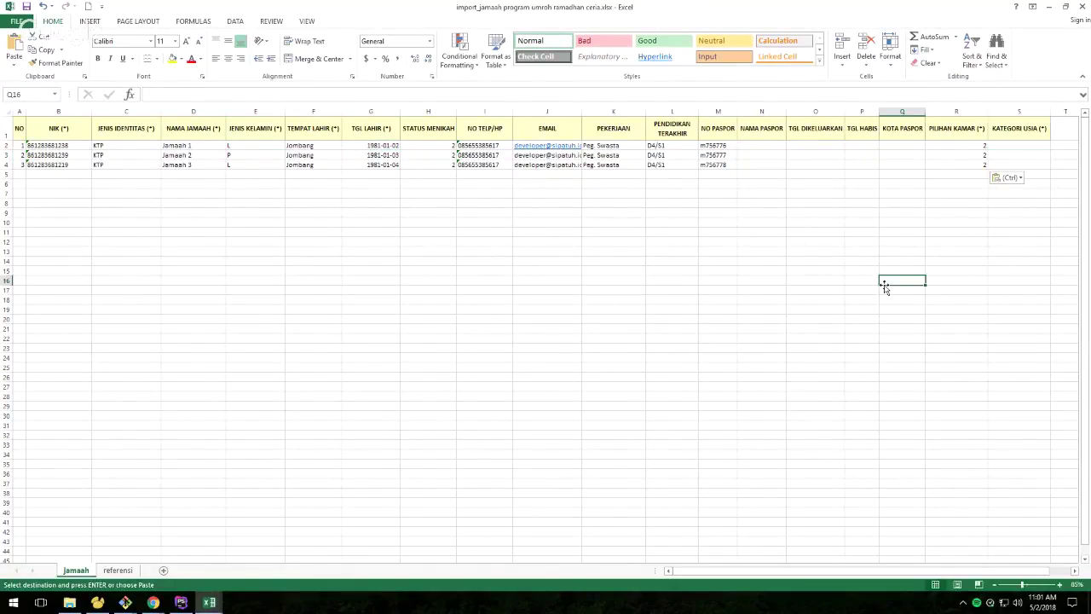
click(1026, 144)
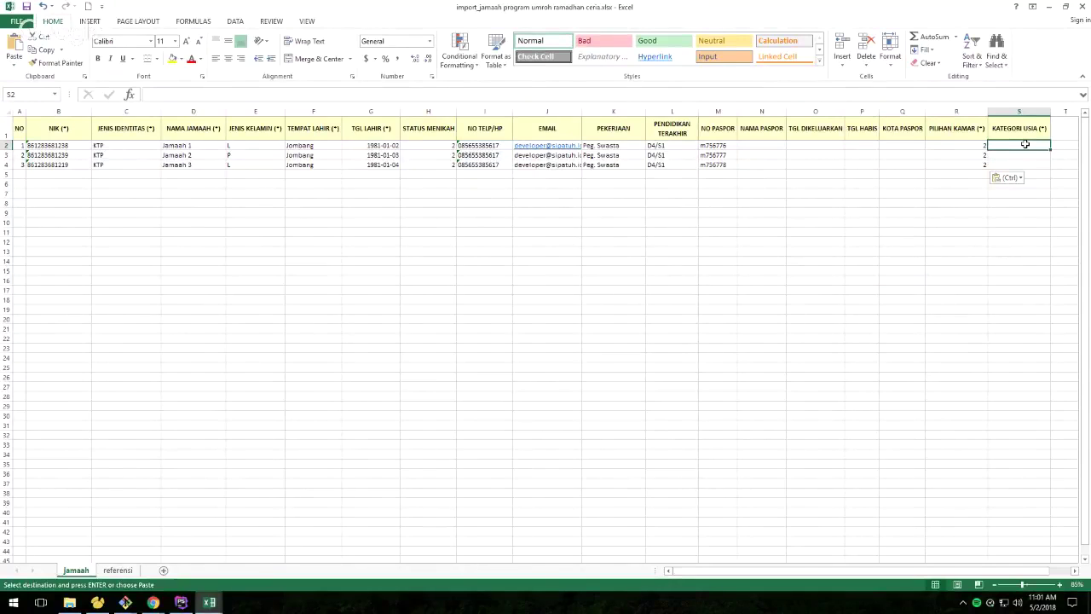
text(1)
key(Return)
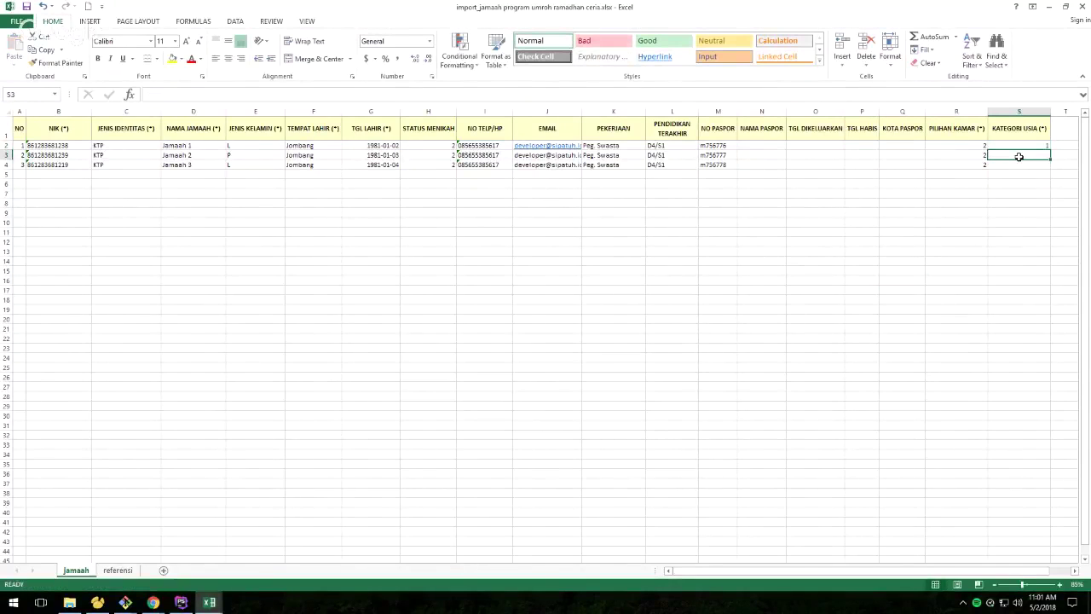
text(1)
key(Return)
text(1)
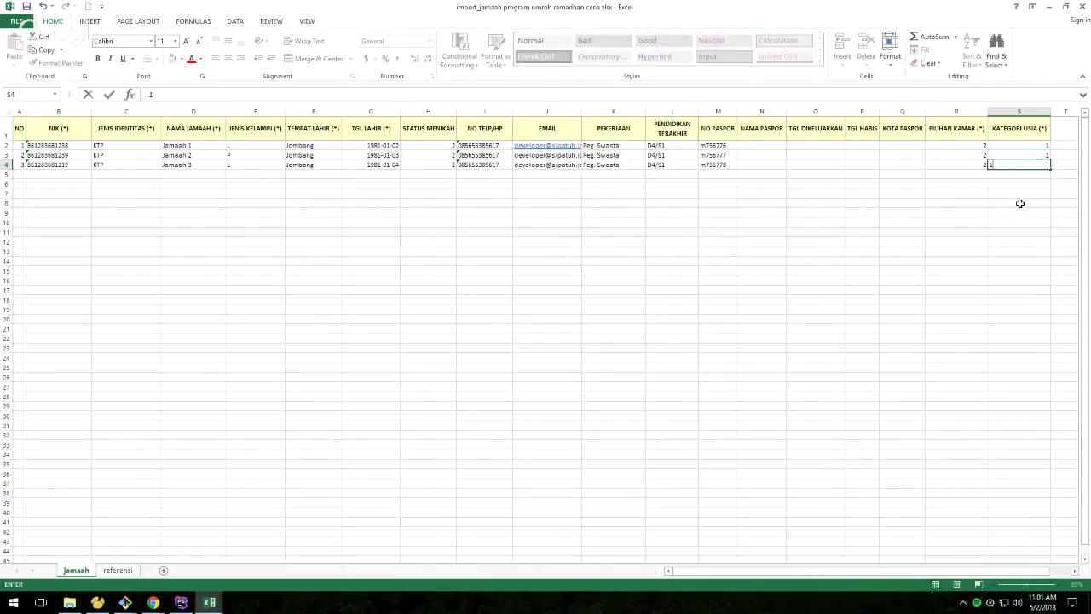
click(1021, 202)
click(1032, 149)
click(1027, 157)
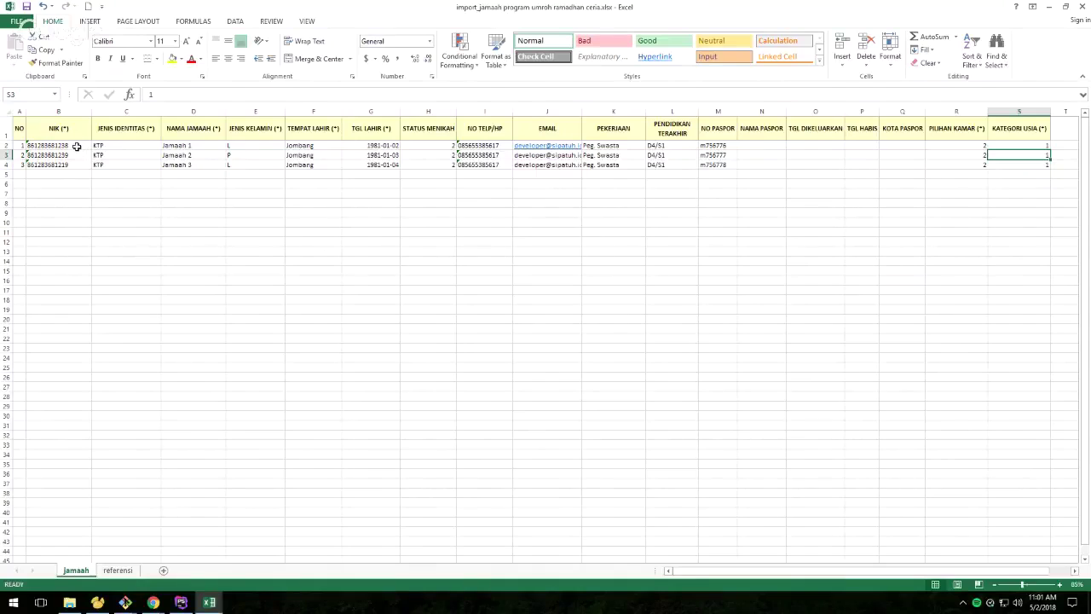
Review the KATEGORI USIA codes on the referensi sheet, then return to the jamaah sheet.
click(725, 144)
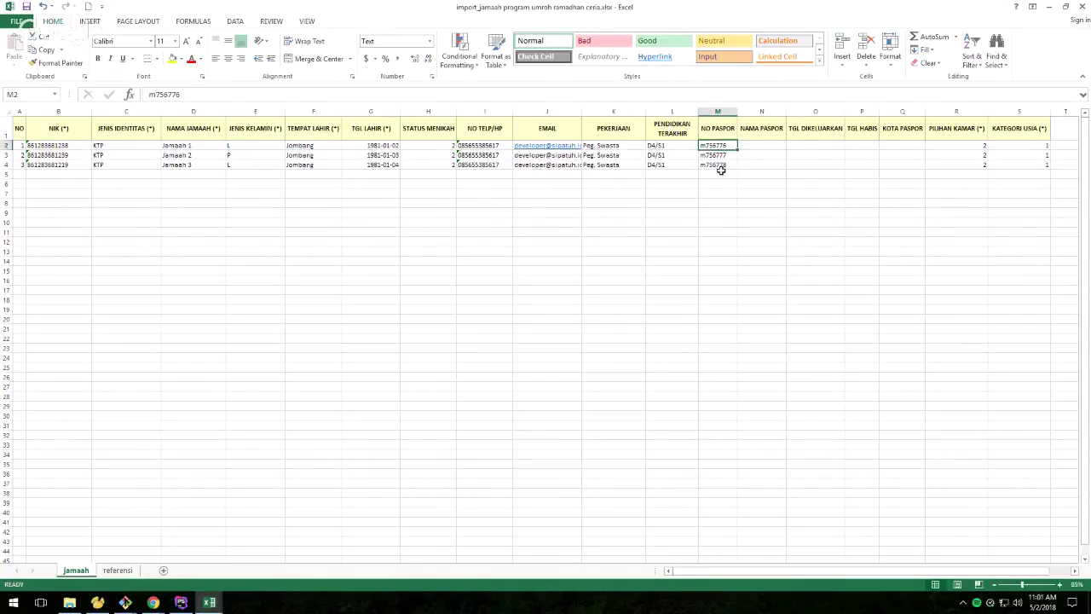
click(118, 569)
drag(844, 173, 965, 205)
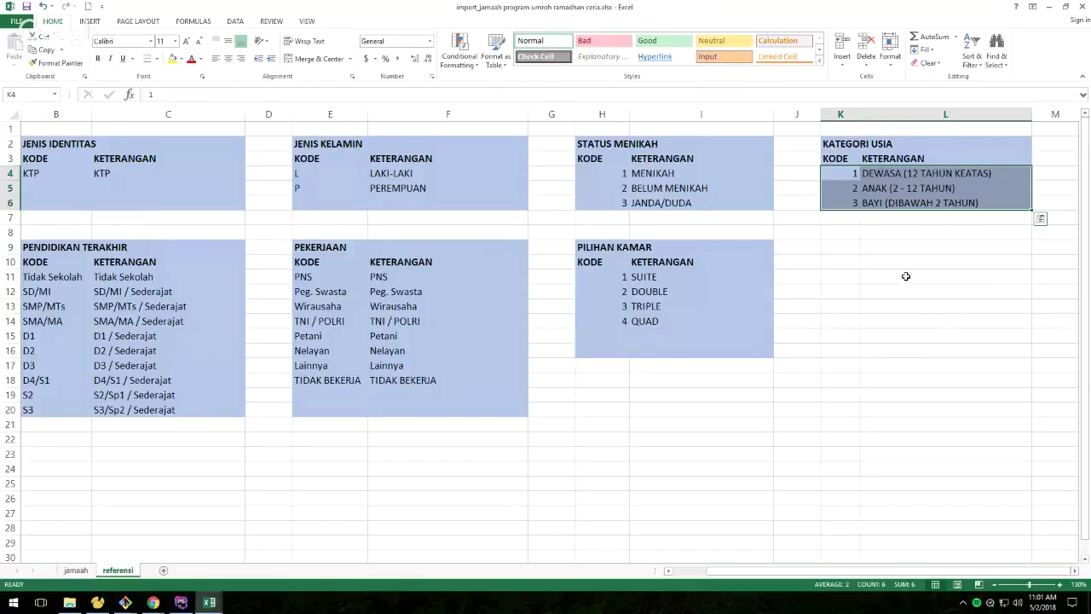
click(77, 569)
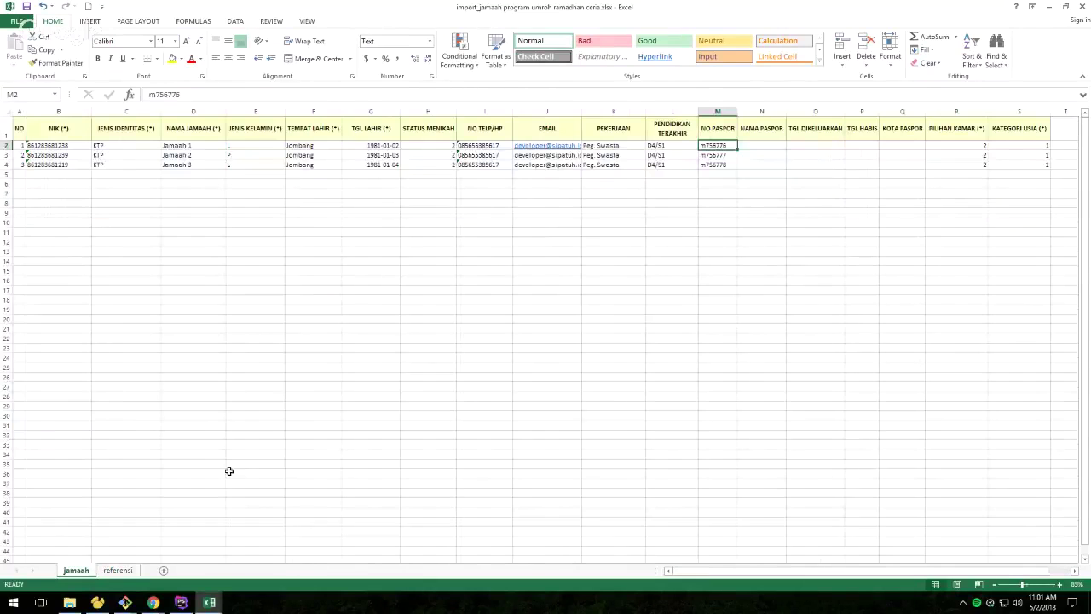
scroll(238, 231, up, 4)
Widen column L (PENDIDIKAN TERAKHIR) so its header fits.
drag(764, 571, 682, 571)
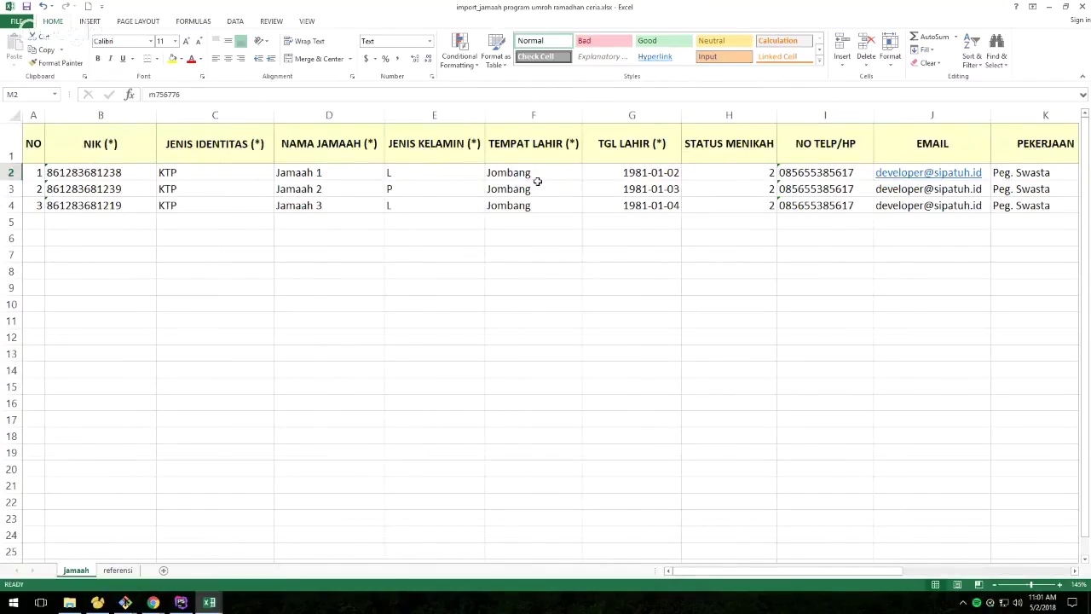
click(633, 172)
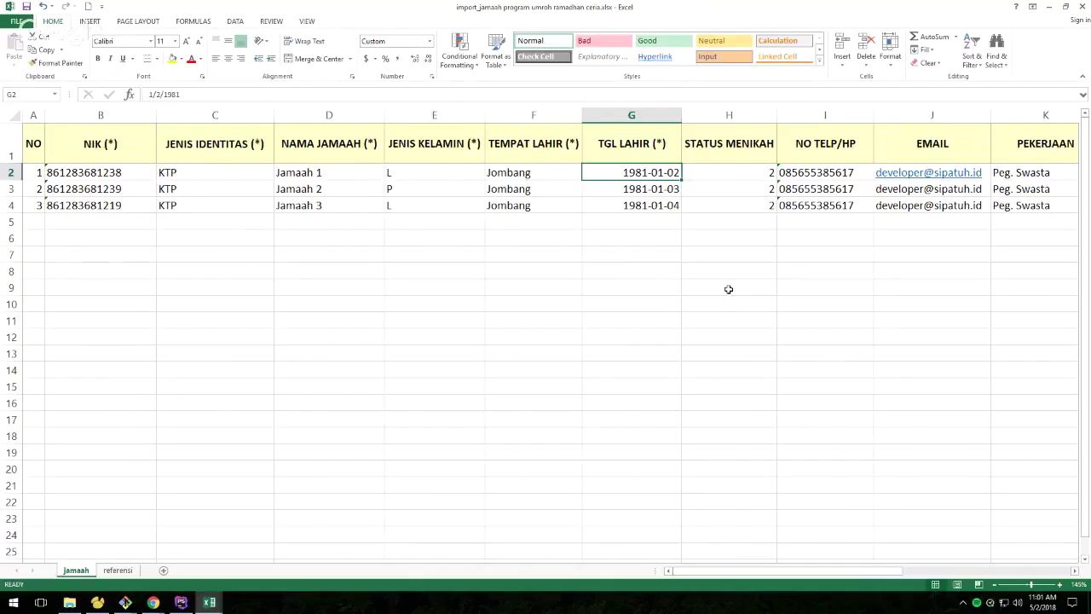
key(Right)
key(Right)
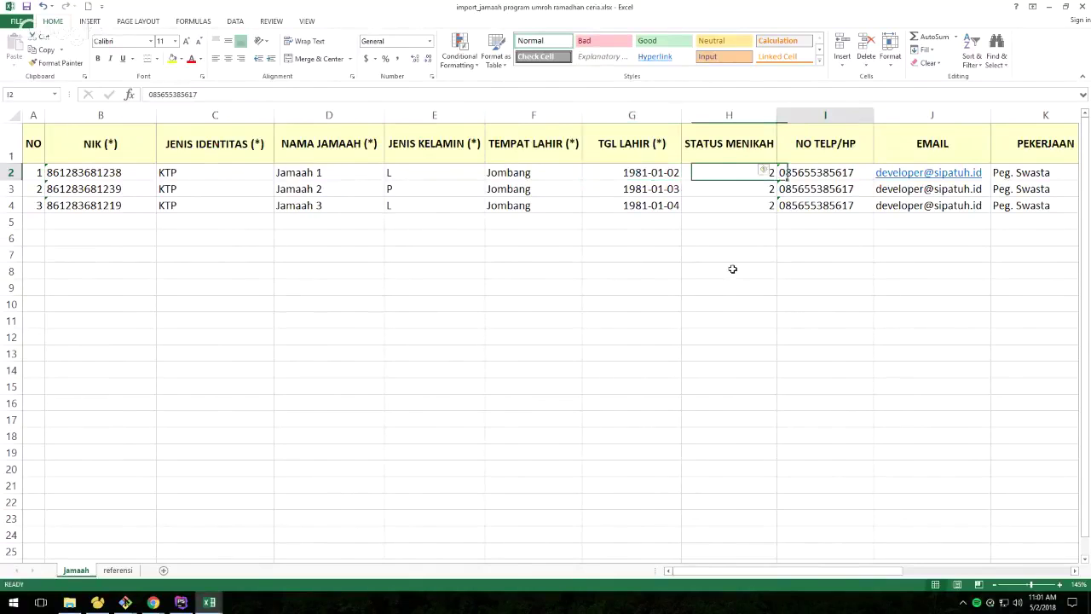
key(Right)
key(Right)
key(Right)
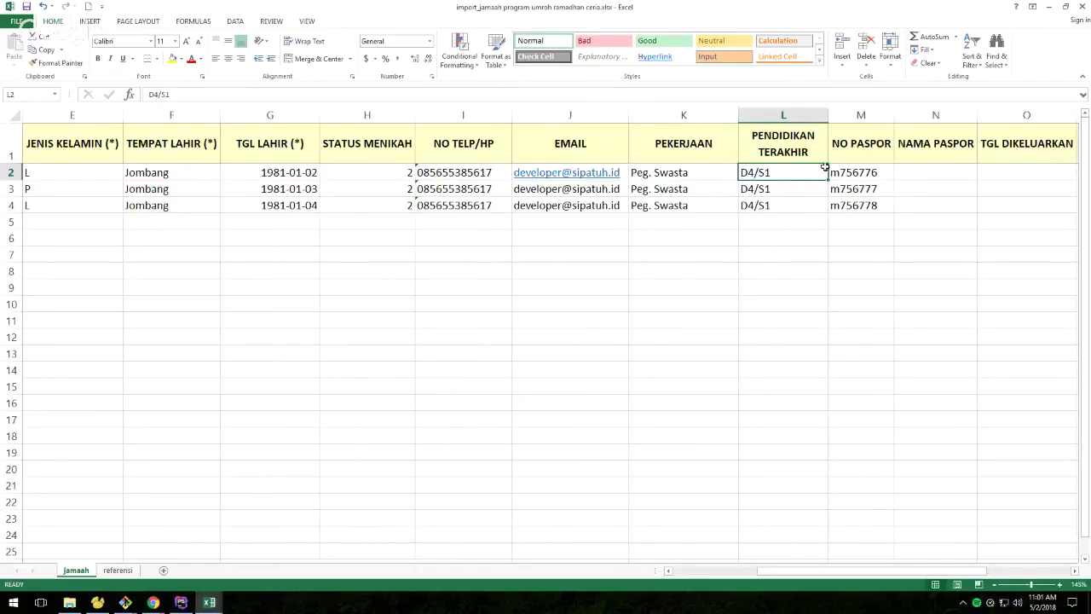
drag(830, 114, 853, 115)
Select the names Jamaah 1–3 in D2:D4 and copy them.
click(673, 175)
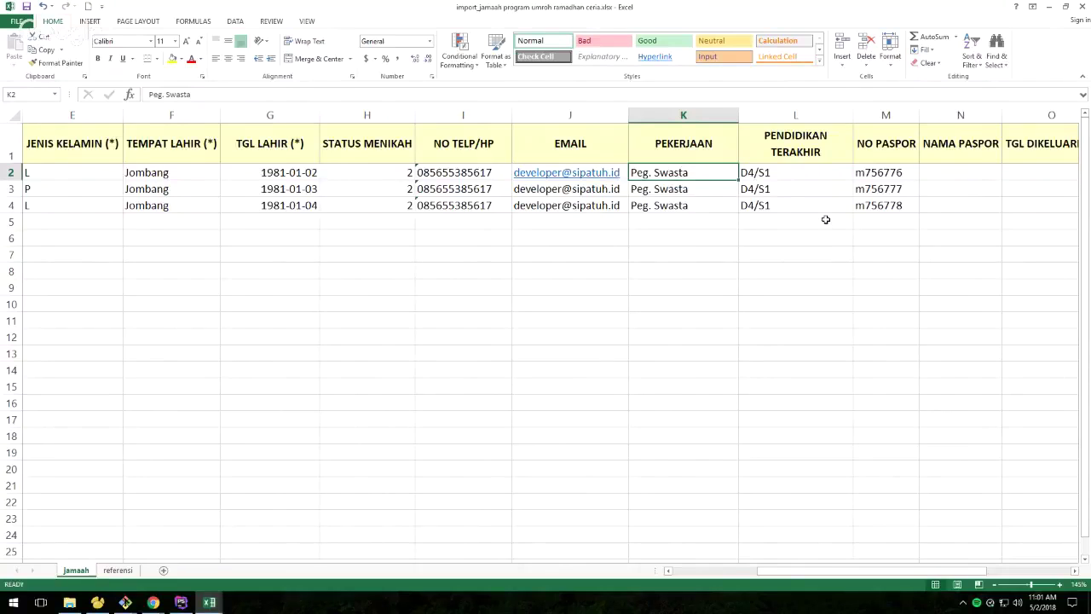
click(833, 186)
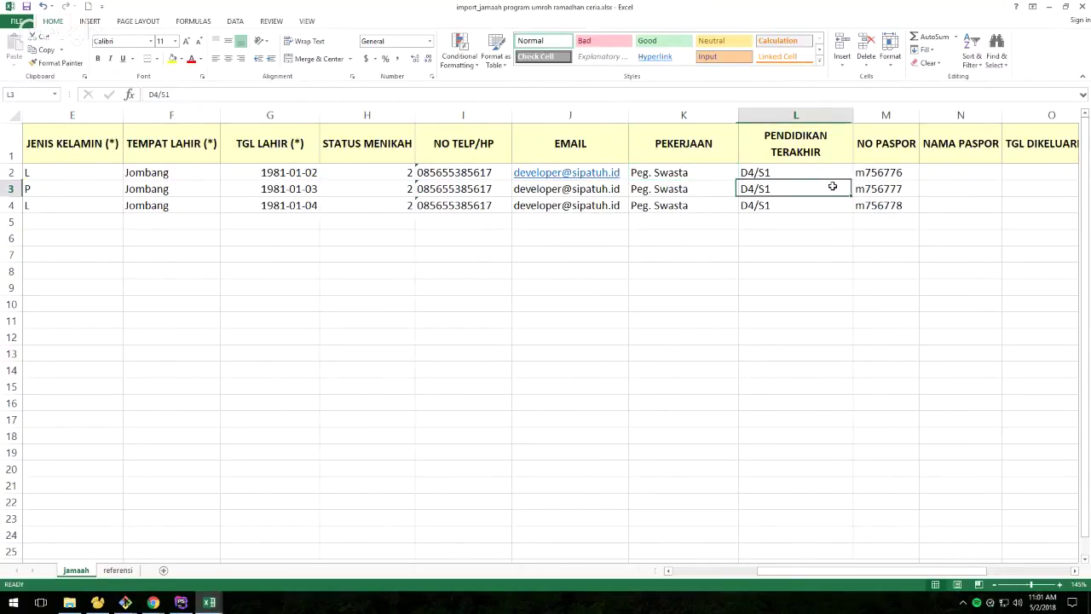
click(897, 173)
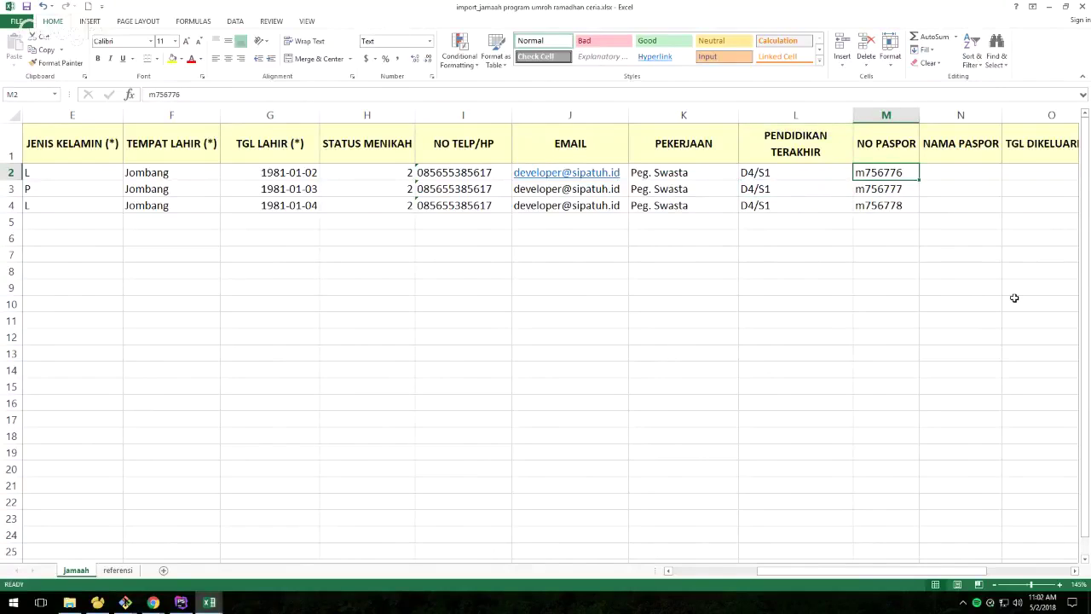
key(Right)
key(Left)
key(Left)
key(Left)
key(Left)
key(Left)
key(Left)
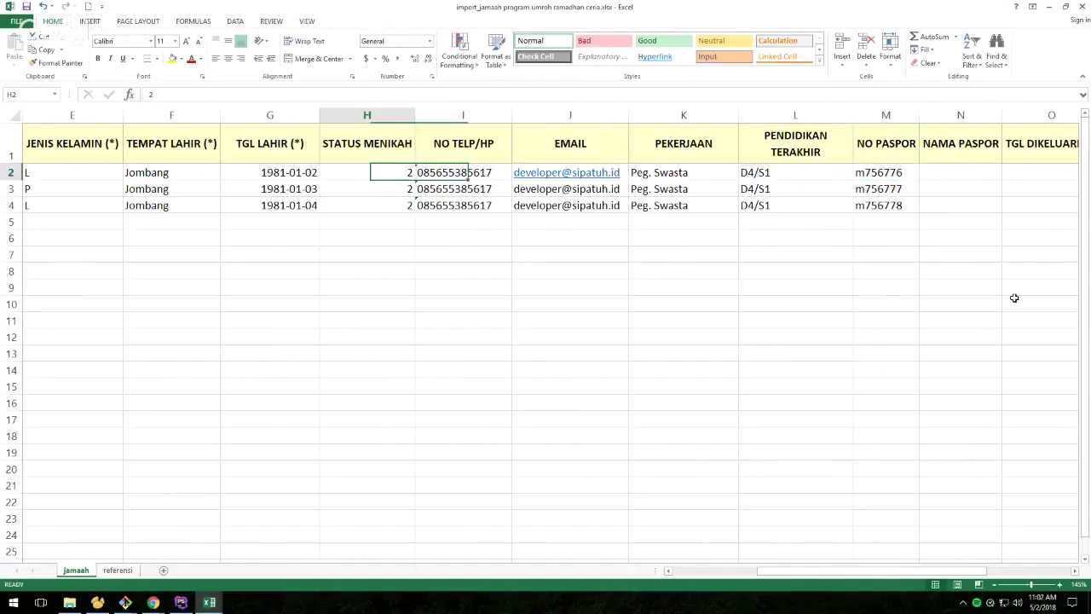
key(Left)
key(Left)
key(Left)
key(Left)
key(Left)
key(Left)
key(Left)
key(Right)
key(Right)
key(Right)
key(Right)
key(Left)
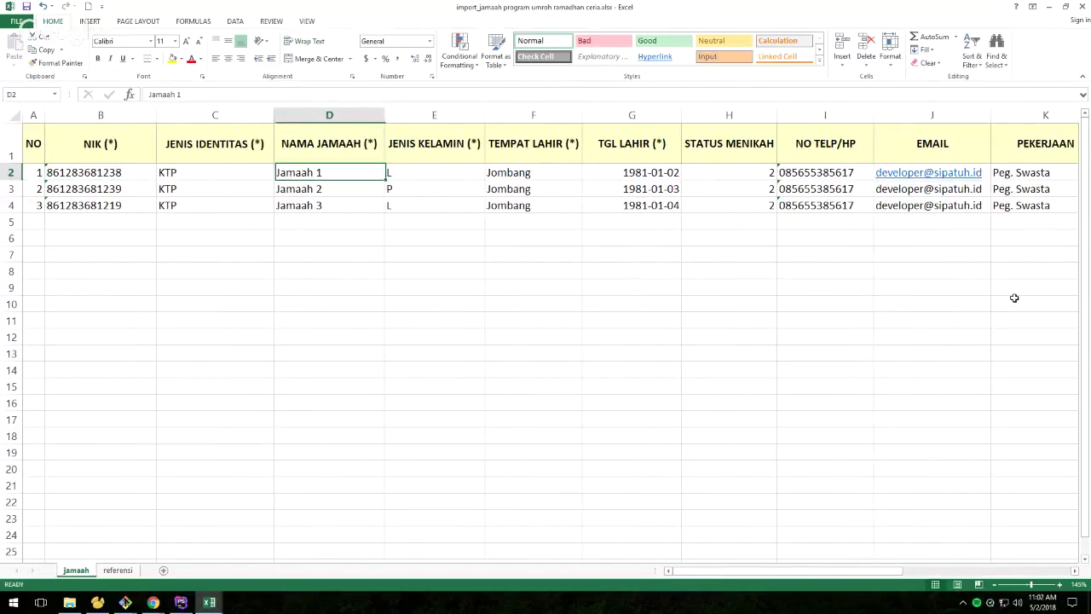
key(shift+Down)
key(shift+Down)
key(shift+Down)
key(shift+Up)
key(ctrl+c)
key(Right)
key(Right)
key(Right)
key(Right)
key(Right)
key(Right)
key(Right)
key(Right)
key(Right)
key(Right)
key(Right)
key(Right)
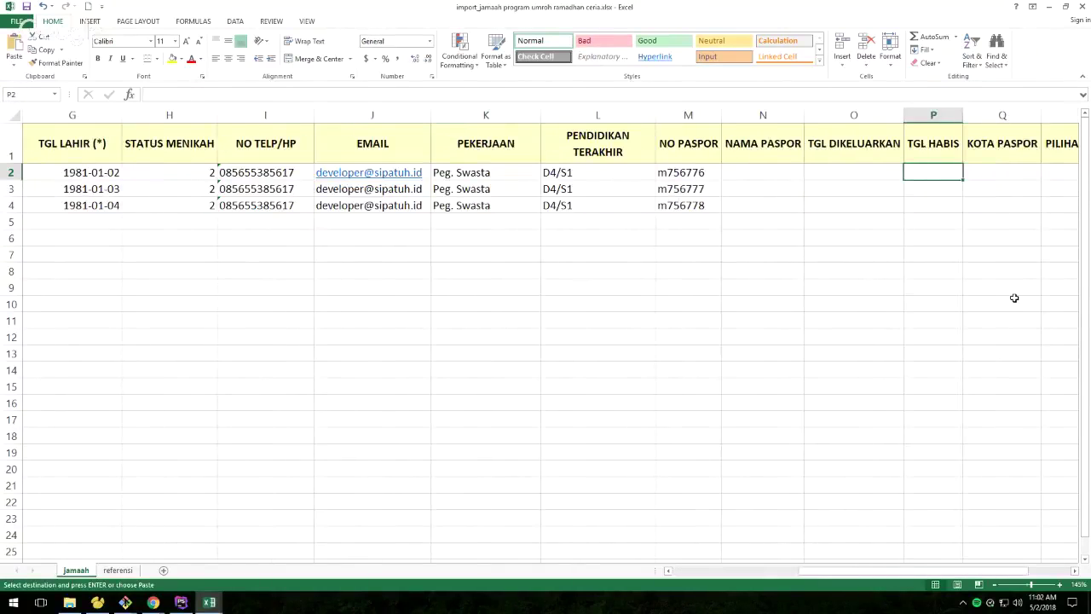
Paste the copied names into the NAMA PASPOR column starting at N2.
key(Left)
key(Left)
key(ctrl+v)
key(Escape)
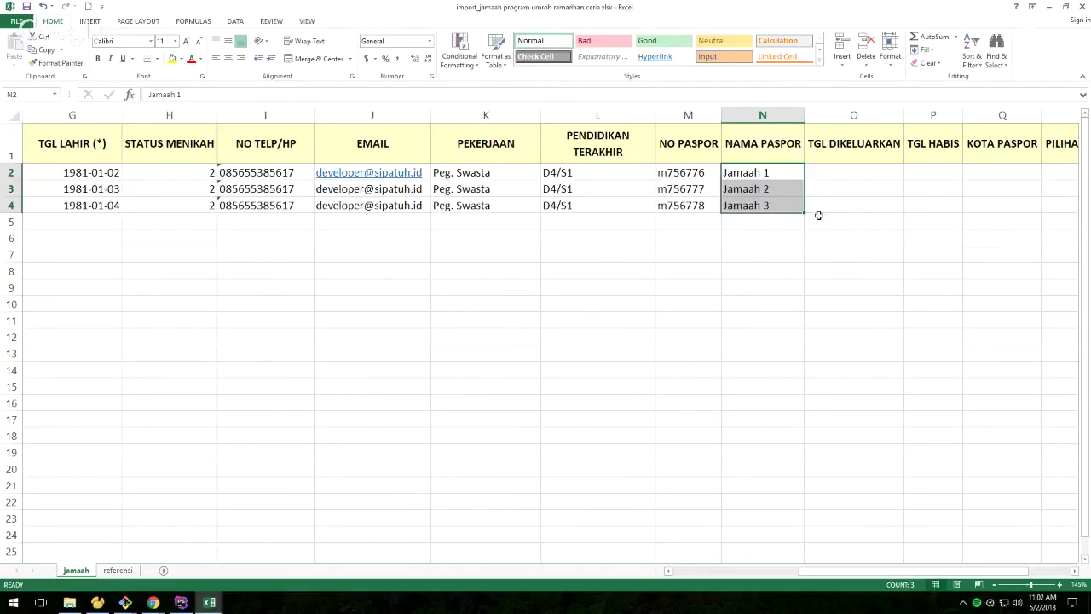
Enter issue date 2018-04-04 in O2 and copy it down to rows 3–4.
click(828, 172)
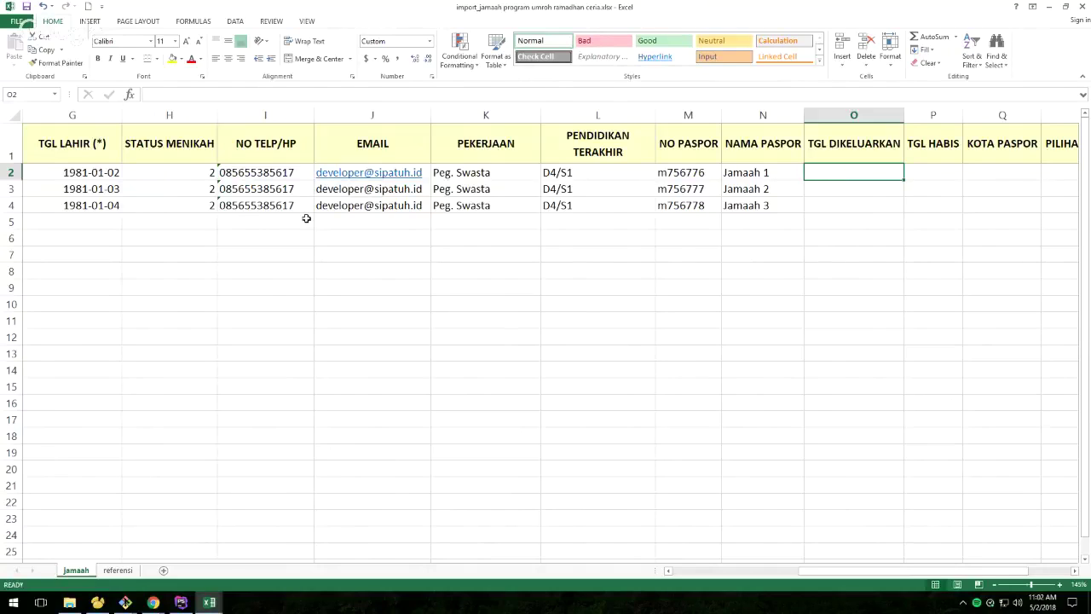
text(2018-04-04)
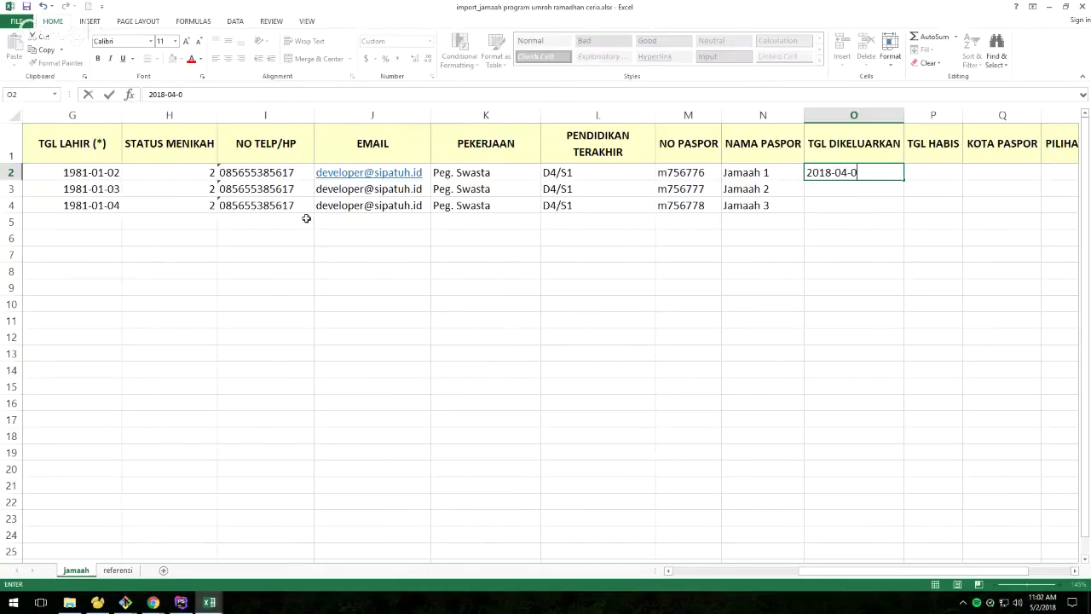
key(Return)
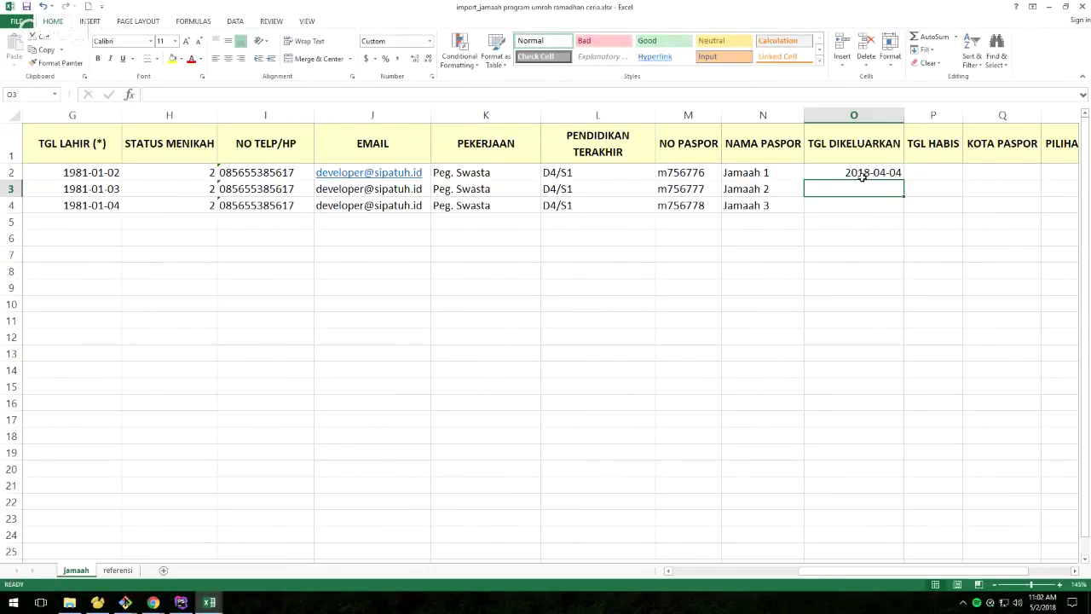
click(863, 172)
drag(903, 180, 904, 210)
click(911, 219)
click(938, 233)
click(875, 191)
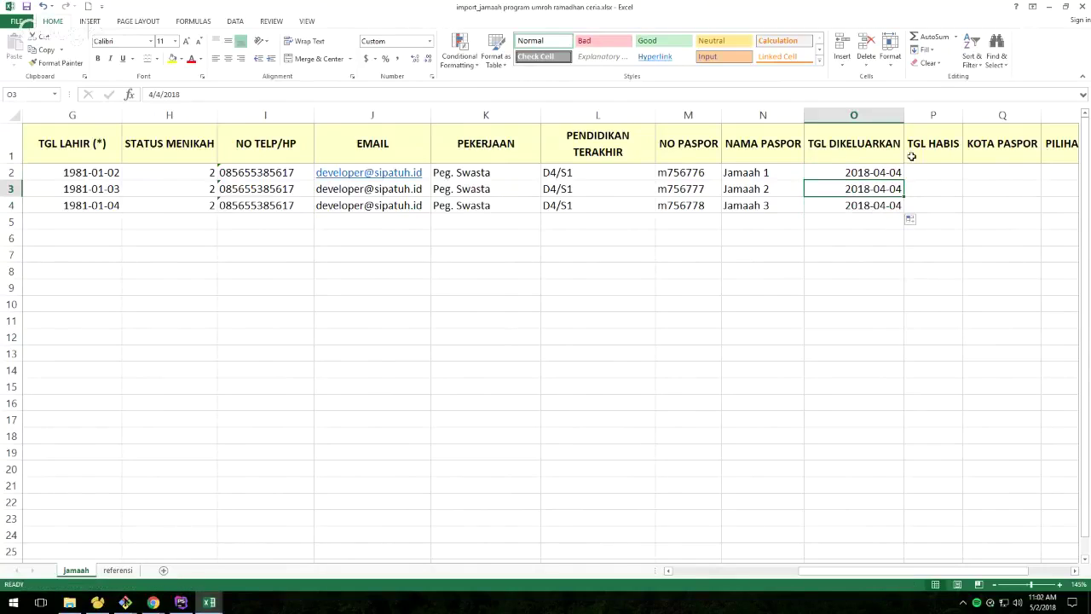
Enter expiry date 2023-04-04 in P2, widen column P, and copy it down to rows 3–4.
click(691, 170)
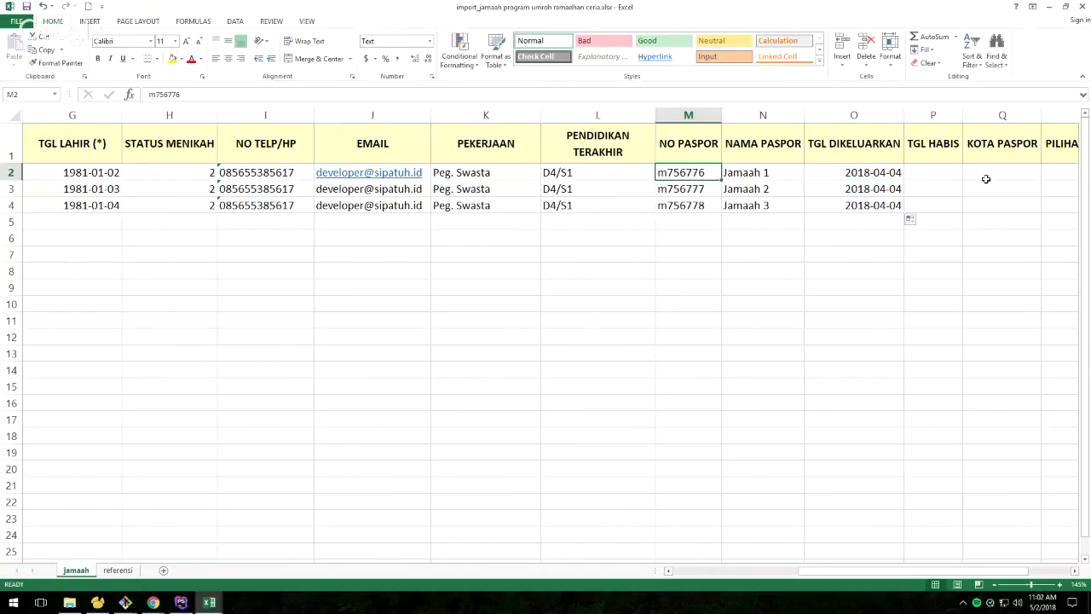
key(Right)
key(Right)
key(Right)
key(Right)
key(Right)
key(Left)
key(Left)
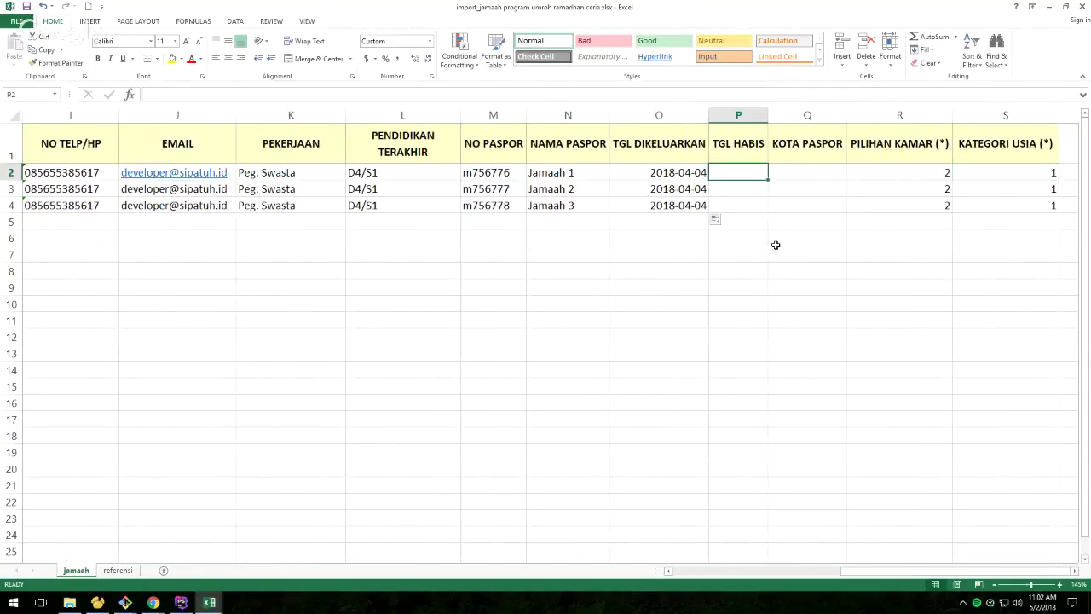
text(202)
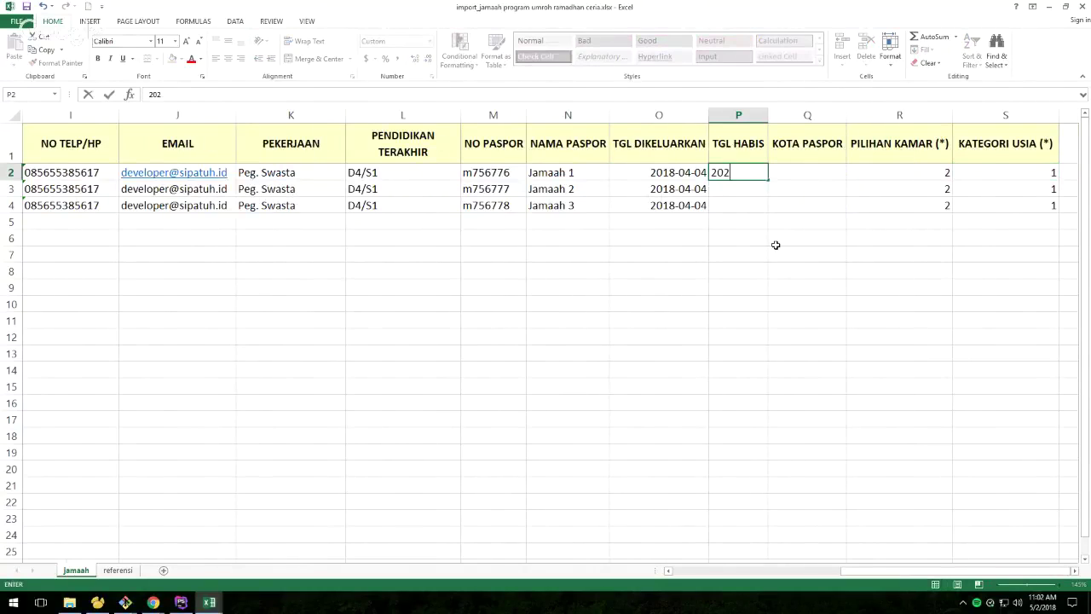
text(3-04-04)
key(Return)
drag(770, 115, 782, 115)
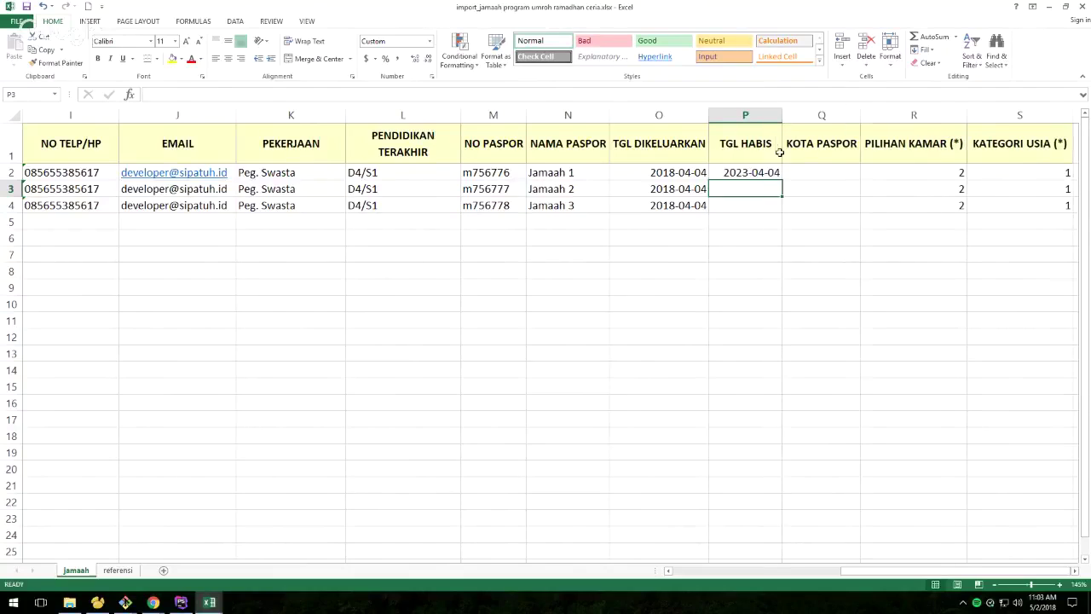
click(771, 174)
drag(781, 180, 775, 214)
click(788, 220)
click(803, 234)
Enter Jakarta as the passport city in Q2, Q3 and Q4.
click(815, 170)
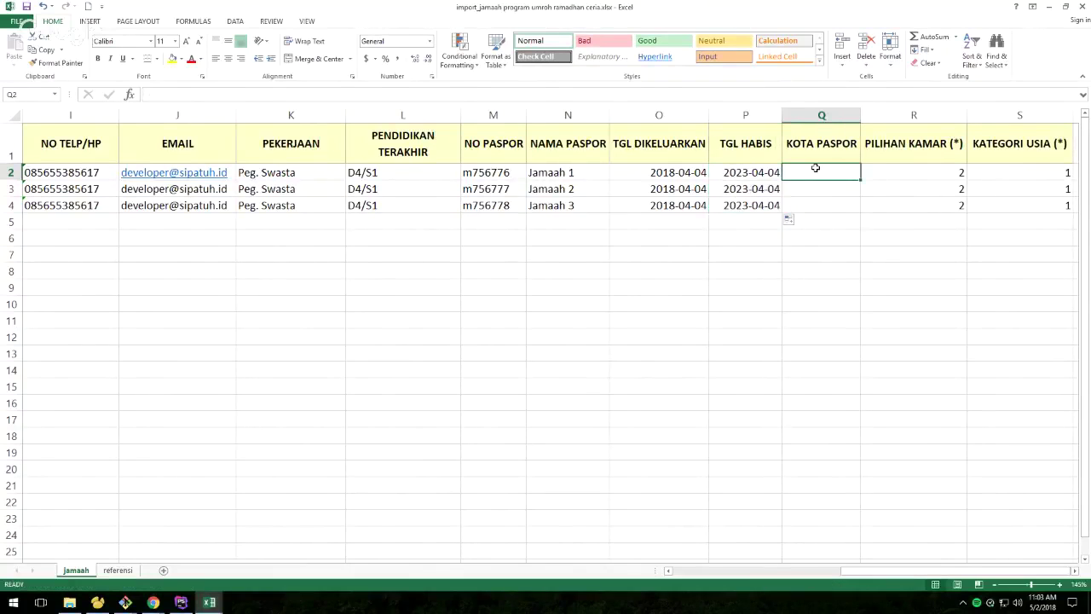
text(Jakarta)
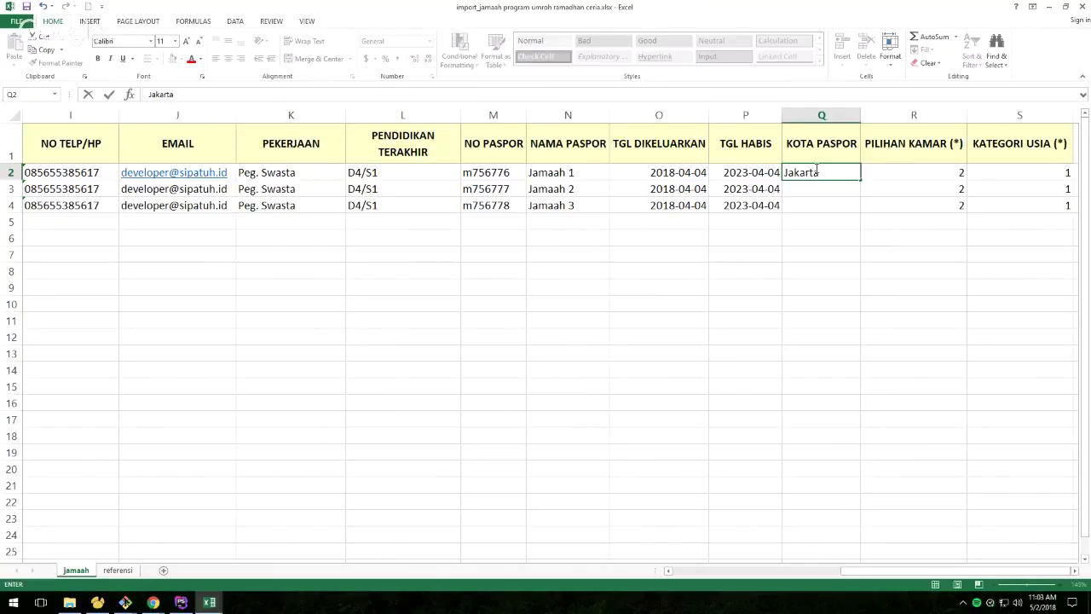
key(Return)
text(Jakar)
key(Return)
text(Jak)
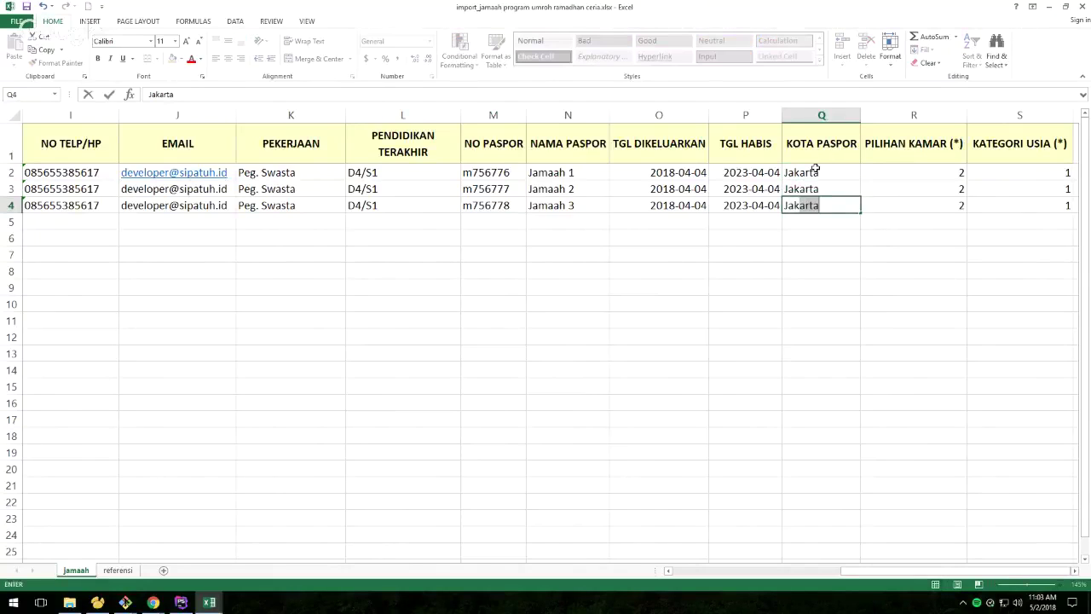
key(Tab)
key(Tab)
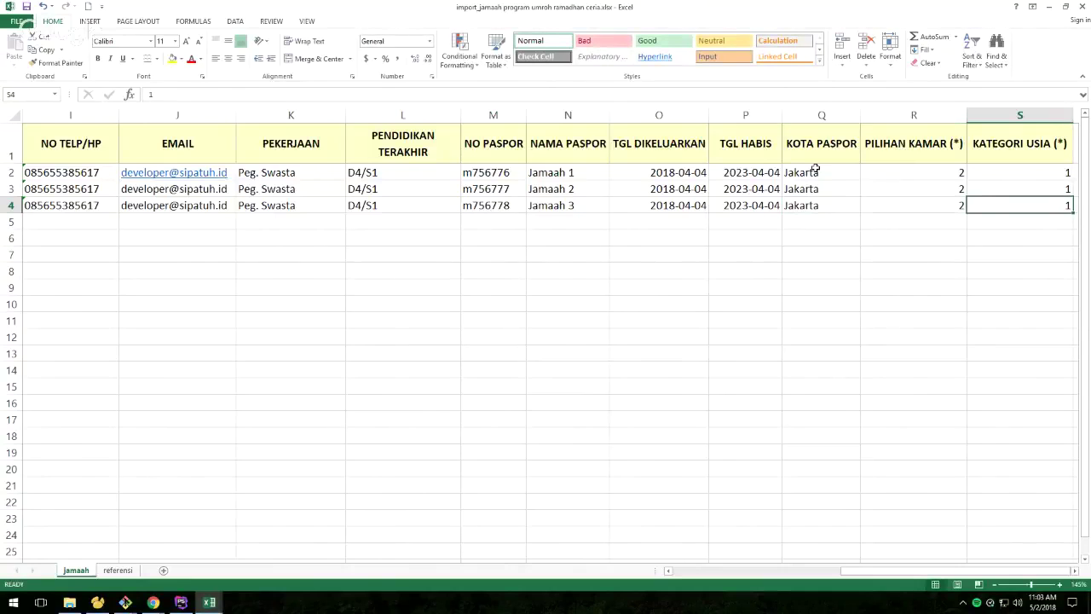
Check the first jamaah's row 2 values from NIK across to the passport city.
key(Left)
key(Up)
key(Up)
key(Left)
key(Left)
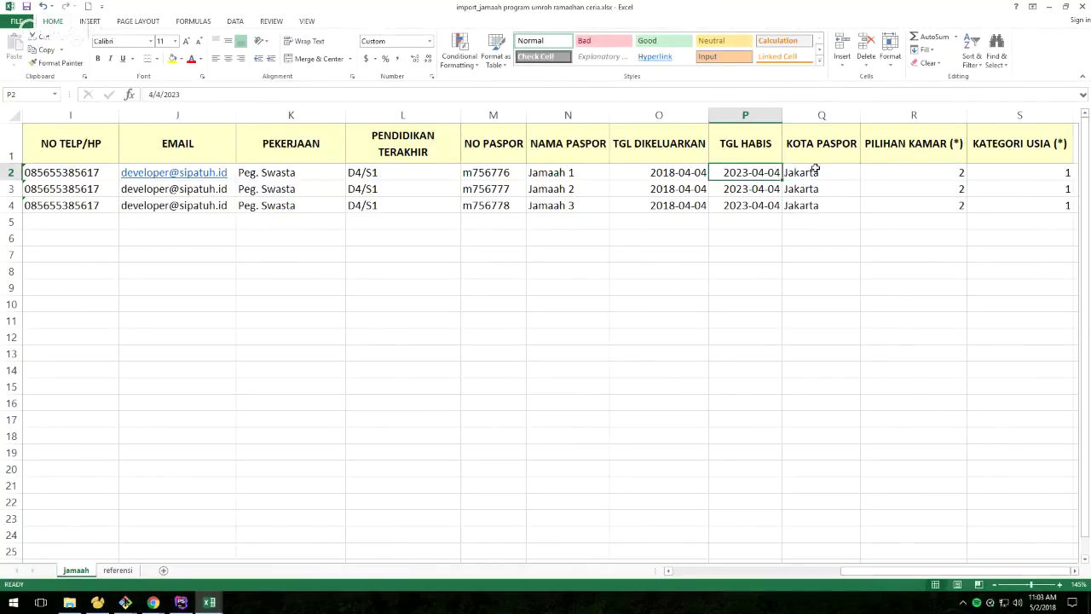
key(Left)
key(Left)
key(Left)
key(Left)
key(Left)
key(Left)
key(Left)
key(Left)
key(Left)
key(Left)
key(Left)
key(Left)
key(Left)
key(Left)
key(Left)
key(Right)
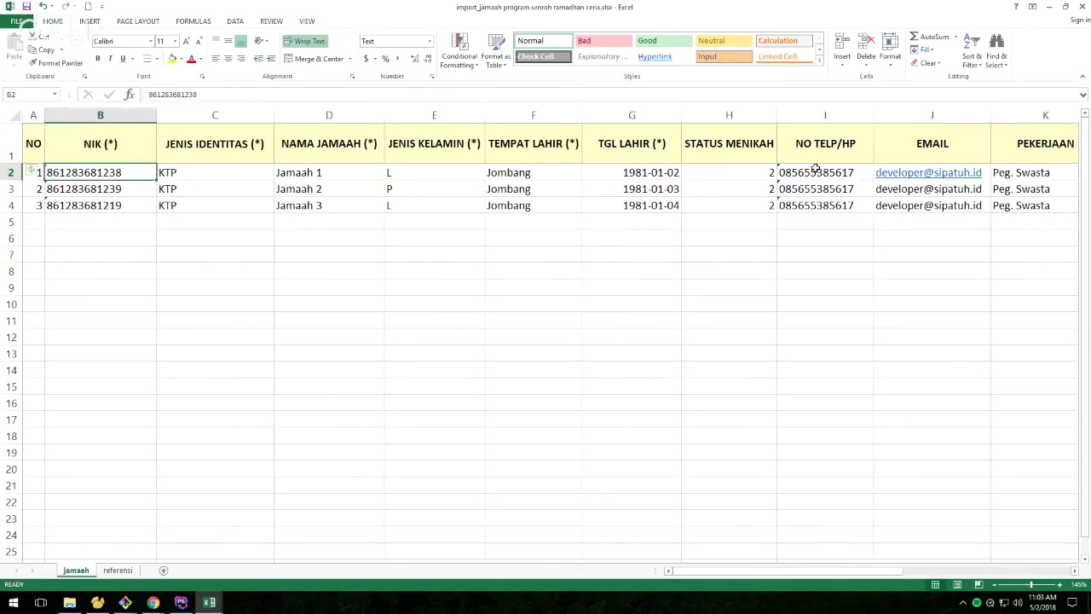
key(Right)
key(Right)
key(Right)
key(Right)
key(Right)
key(Right)
key(Right)
key(Right)
key(Right)
key(Right)
key(Right)
key(Right)
key(Right)
key(Right)
key(Right)
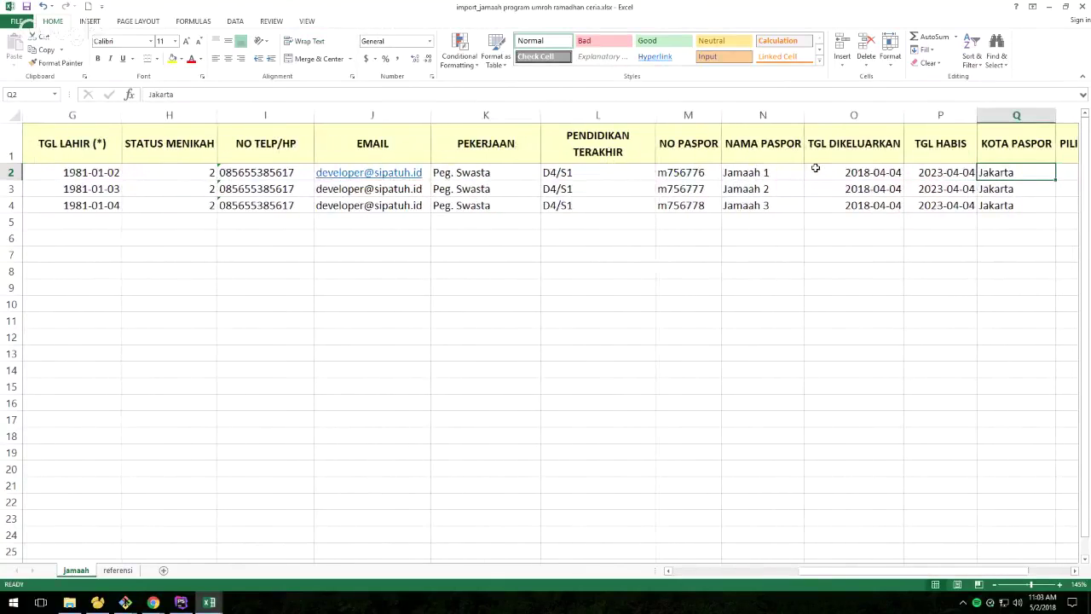
key(Right)
key(Right)
key(Right)
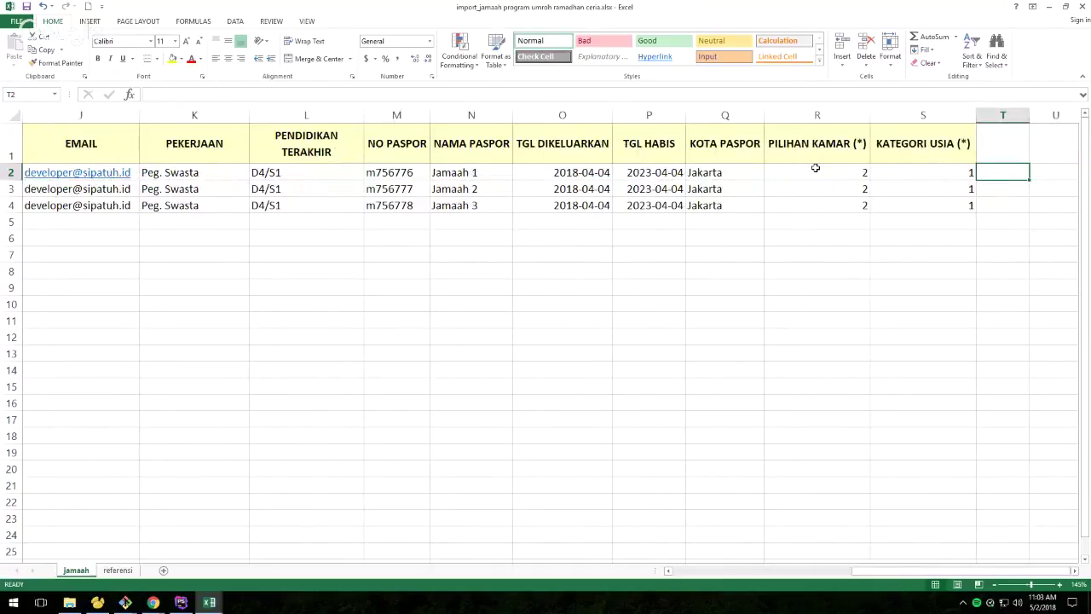
Widen the PENDIDIKAN TERAKHIR column and enter age category 5 for Jamaah 2.
mouse_move(364, 112)
mouse_down()
mouse_move(393, 109)
mouse_move(385, 110)
mouse_up()
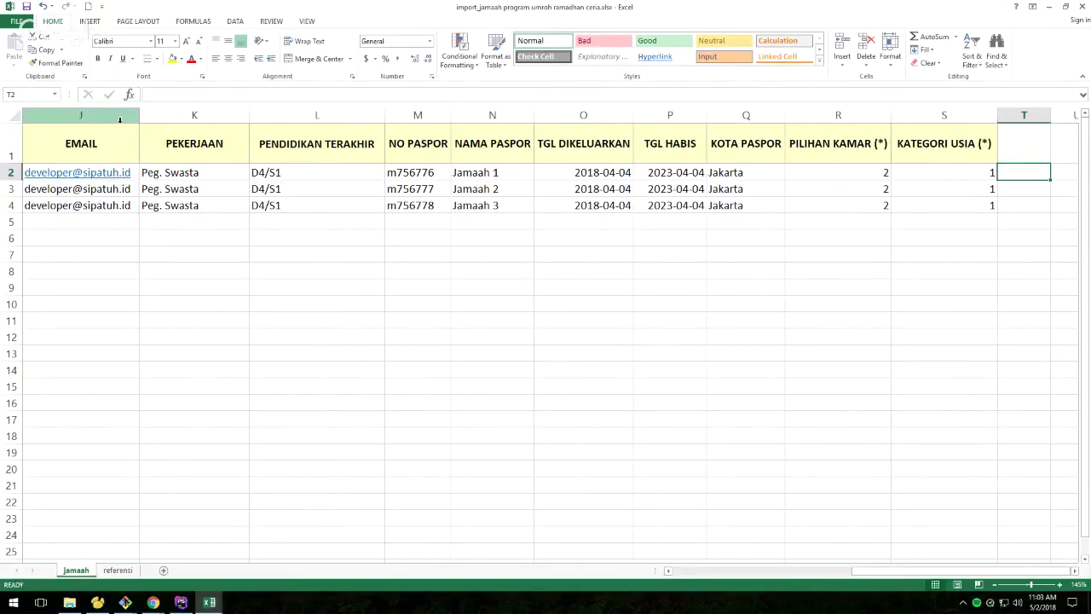
mouse_move(869, 579)
mouse_down()
mouse_move(854, 578)
mouse_move(884, 582)
mouse_move(687, 574)
mouse_move(880, 580)
mouse_up()
click(936, 185)
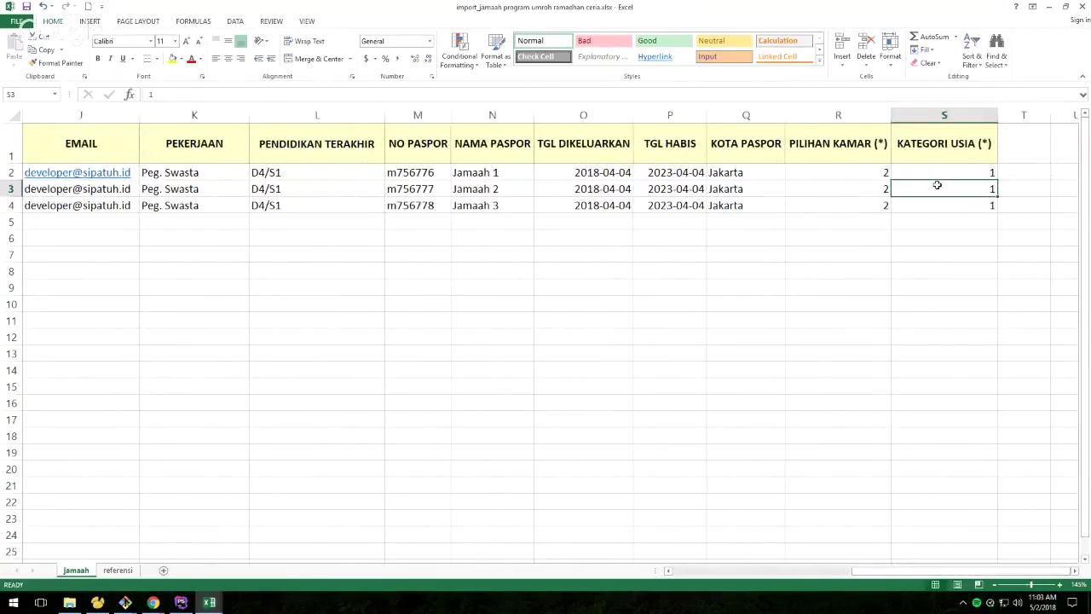
text(5)
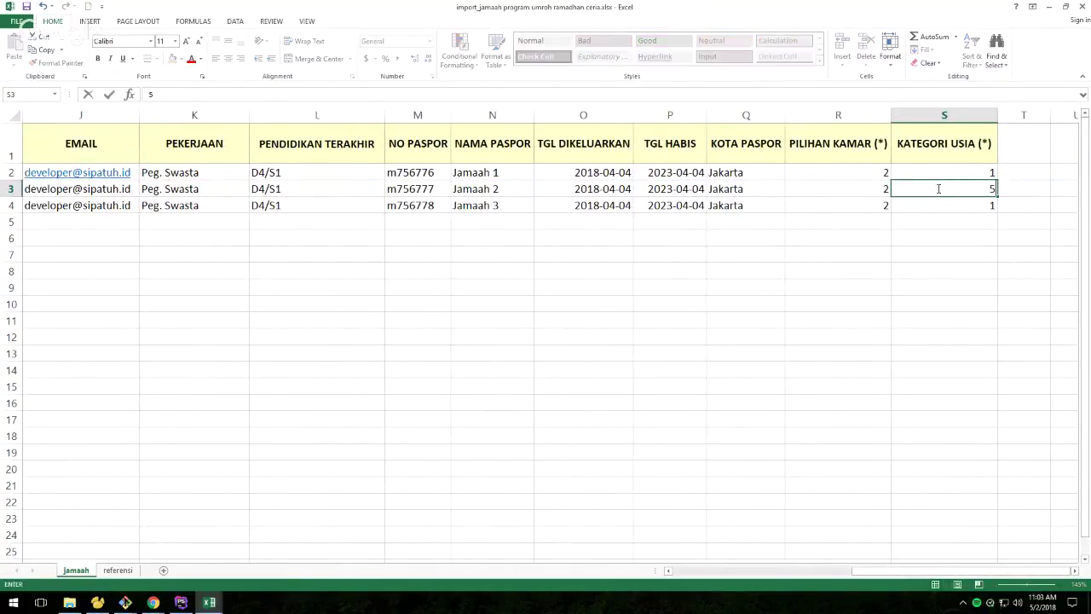
click(955, 206)
Set Jamaah 2's room choice to 6, comparing it with the other jamaah's room choices.
click(864, 190)
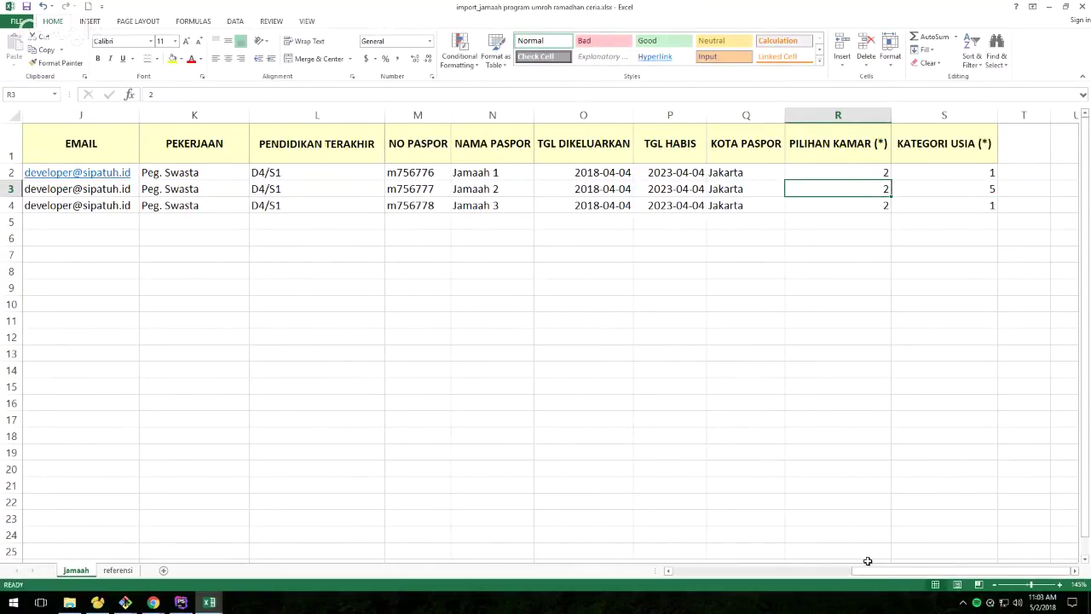
mouse_move(868, 573)
mouse_down()
mouse_move(849, 576)
mouse_move(870, 576)
mouse_up()
text(5)
key(ctrl+Return)
click(871, 167)
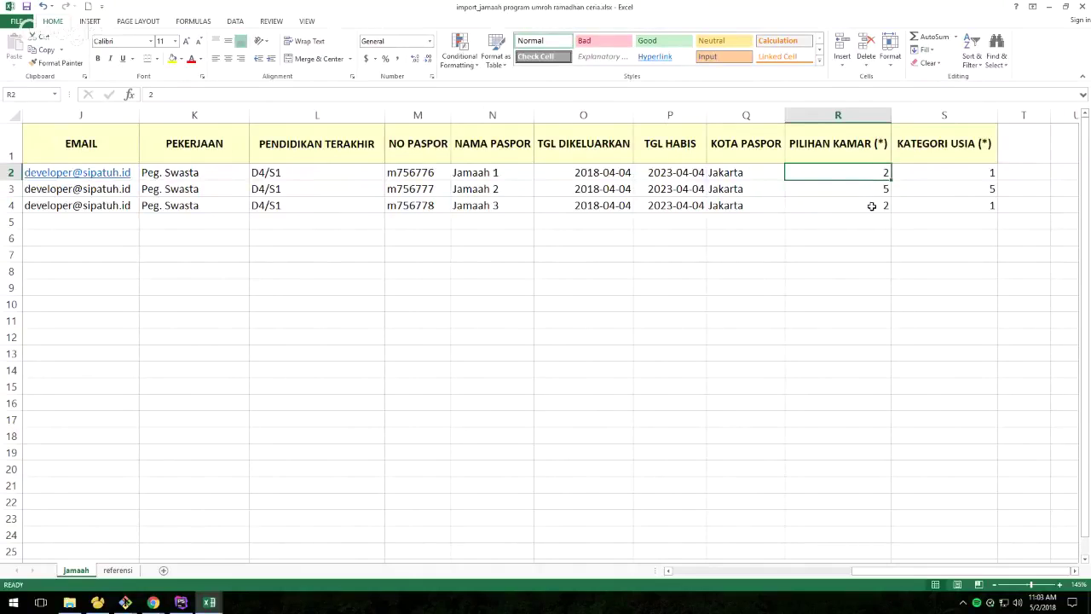
click(870, 208)
click(874, 192)
text(6)
key(ctrl+Return)
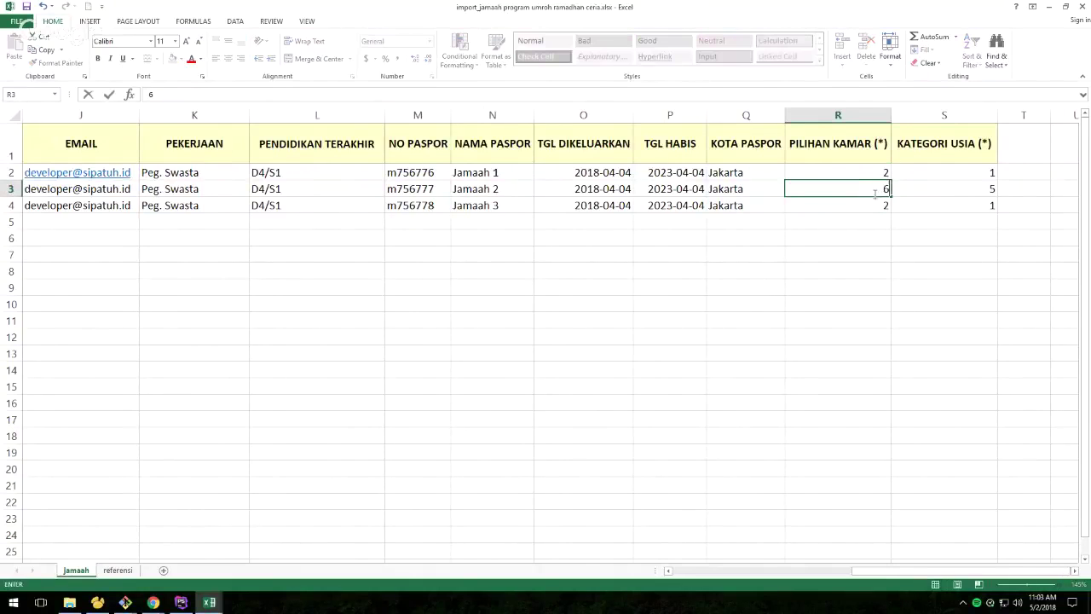
click(873, 207)
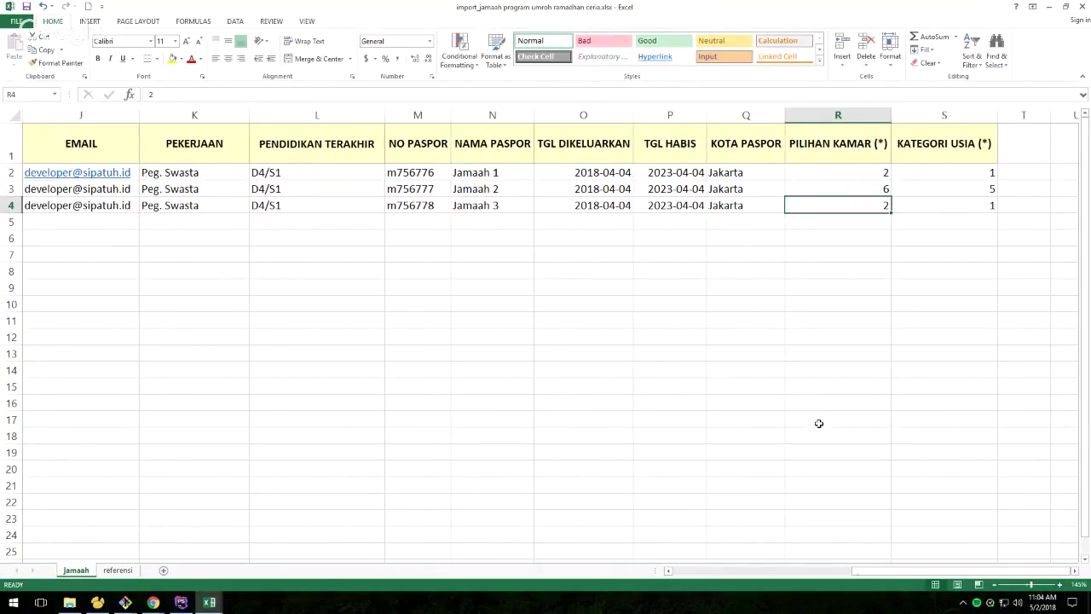
drag(873, 578, 644, 571)
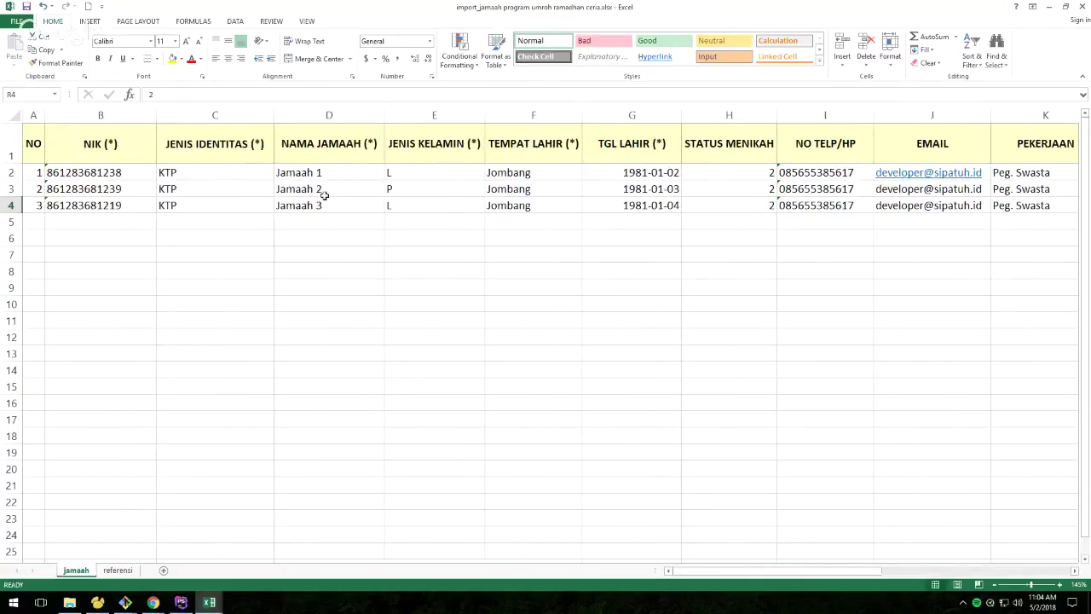
click(409, 189)
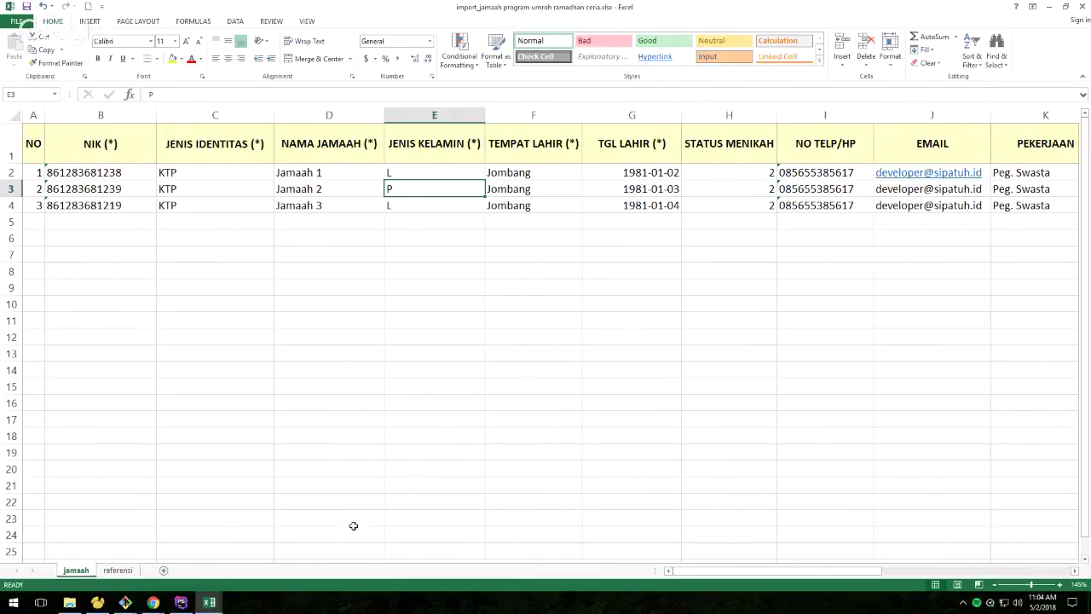
Upload import_jamaah program umroh ramadhan ceria.xlsx from Documents to Sipatuh and start the import.
mouse_move(153, 602)
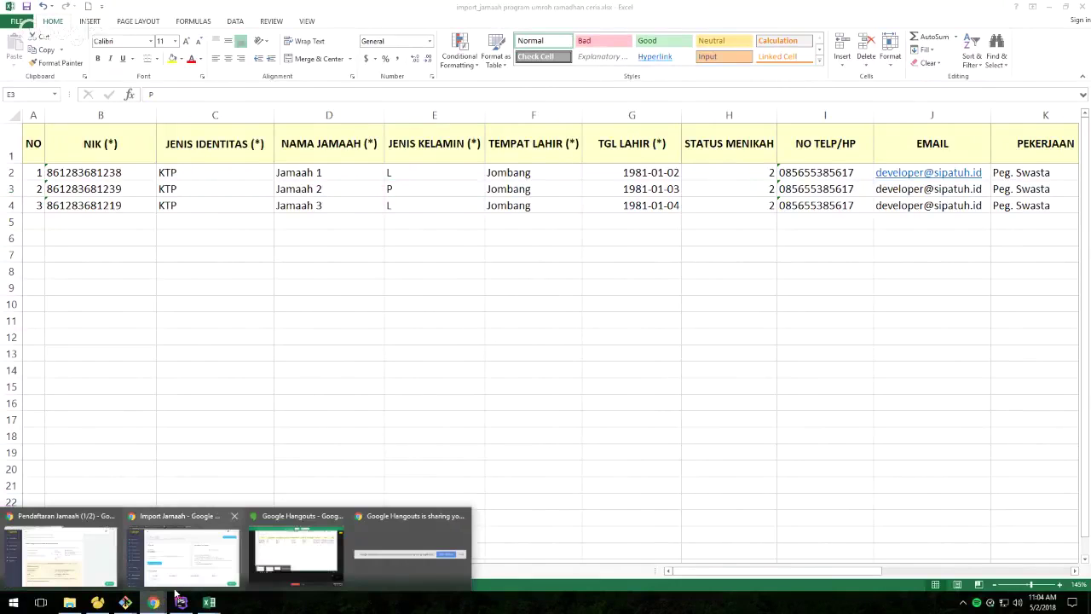
click(210, 551)
click(243, 252)
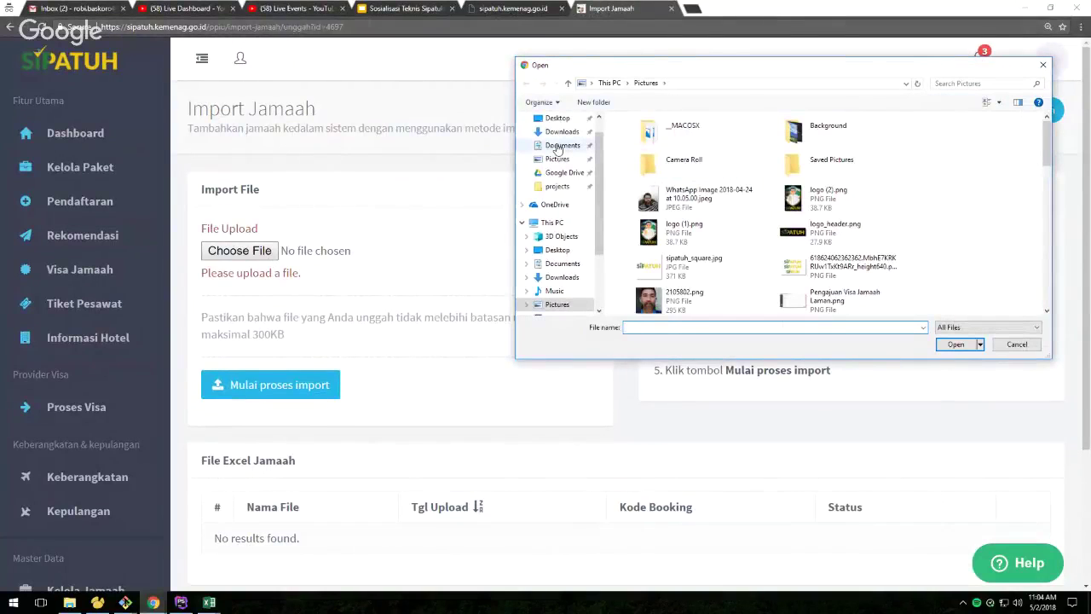
click(559, 147)
click(670, 137)
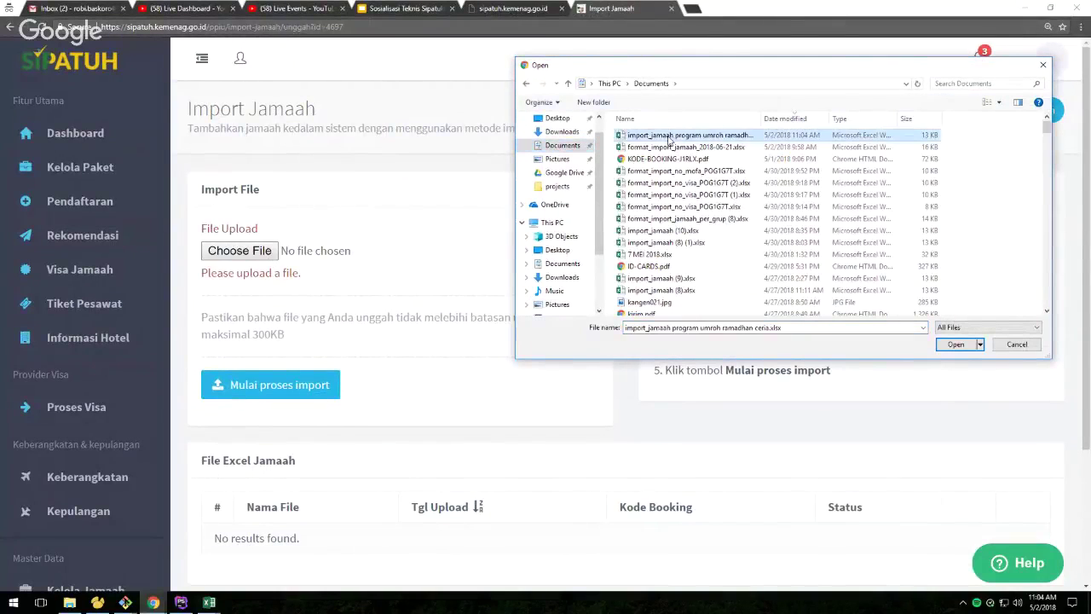
drag(761, 117, 836, 117)
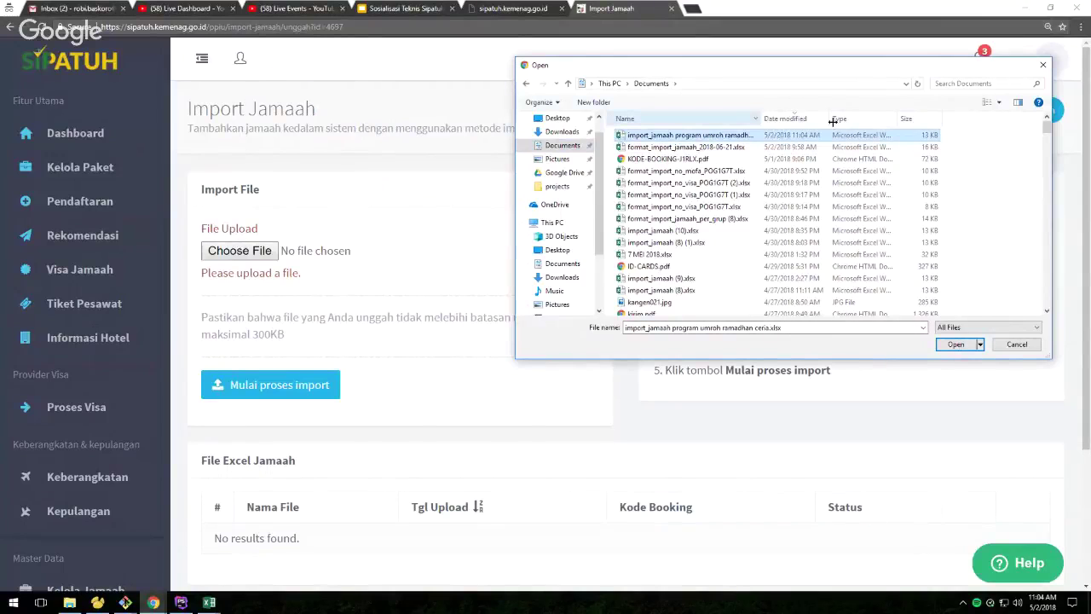
click(954, 344)
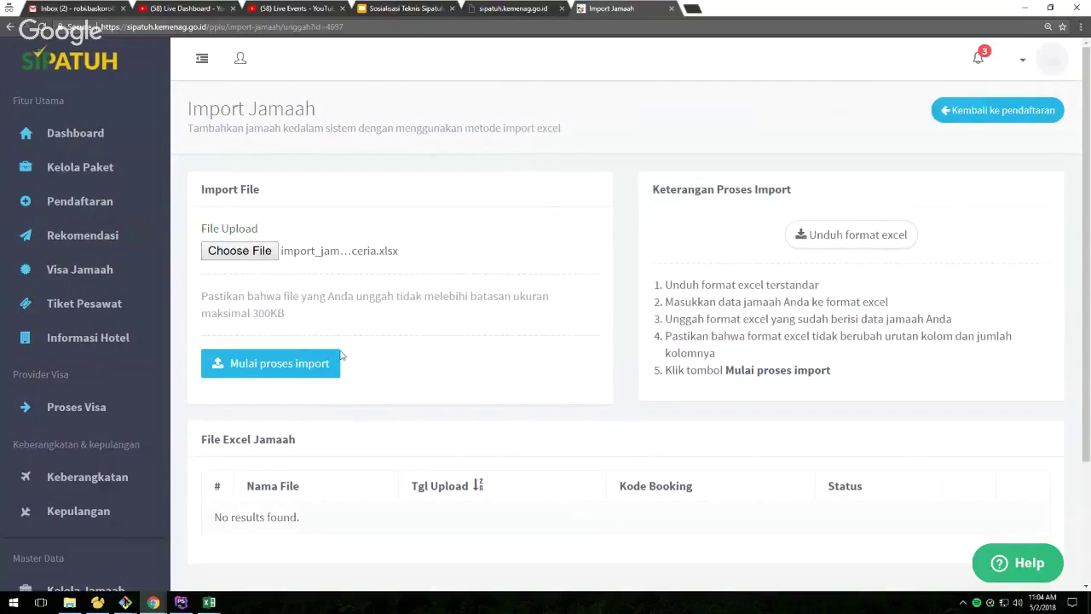
click(292, 362)
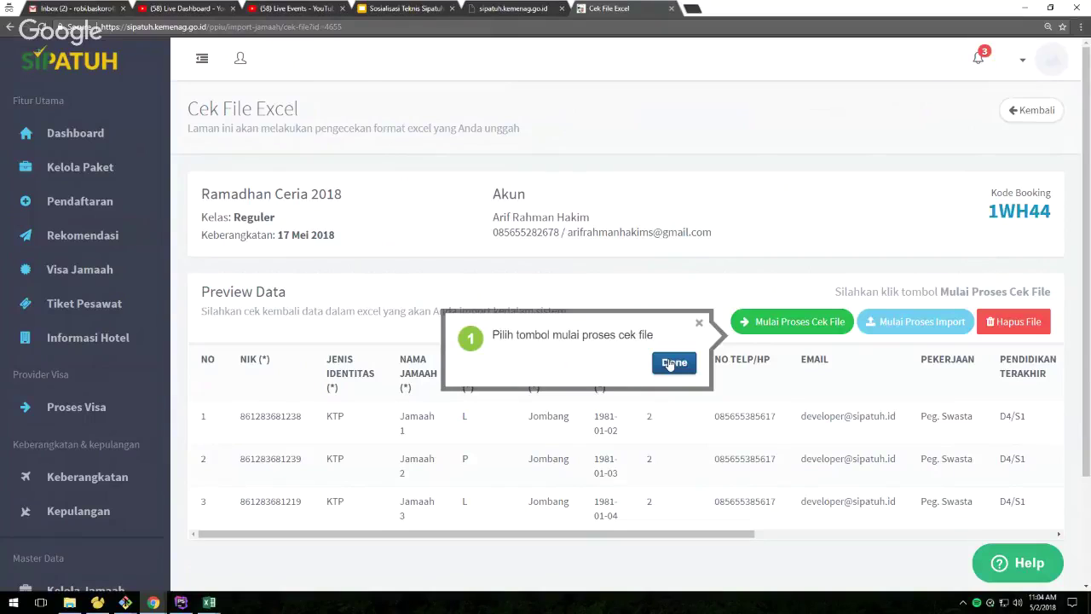
Run the file check and read the room choice 2 error for row 1.
click(672, 363)
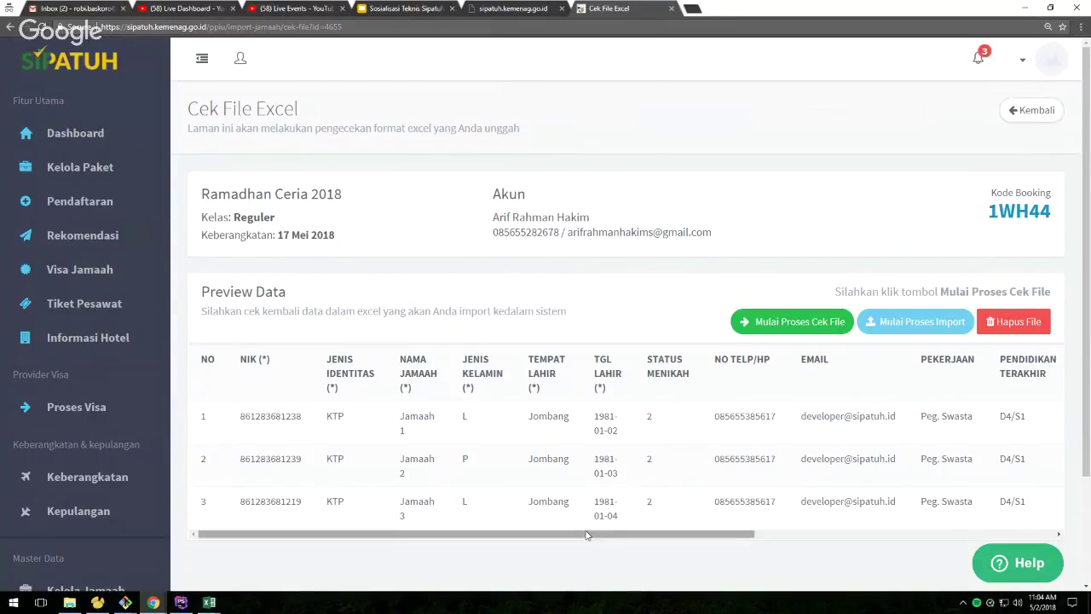
drag(585, 537, 543, 522)
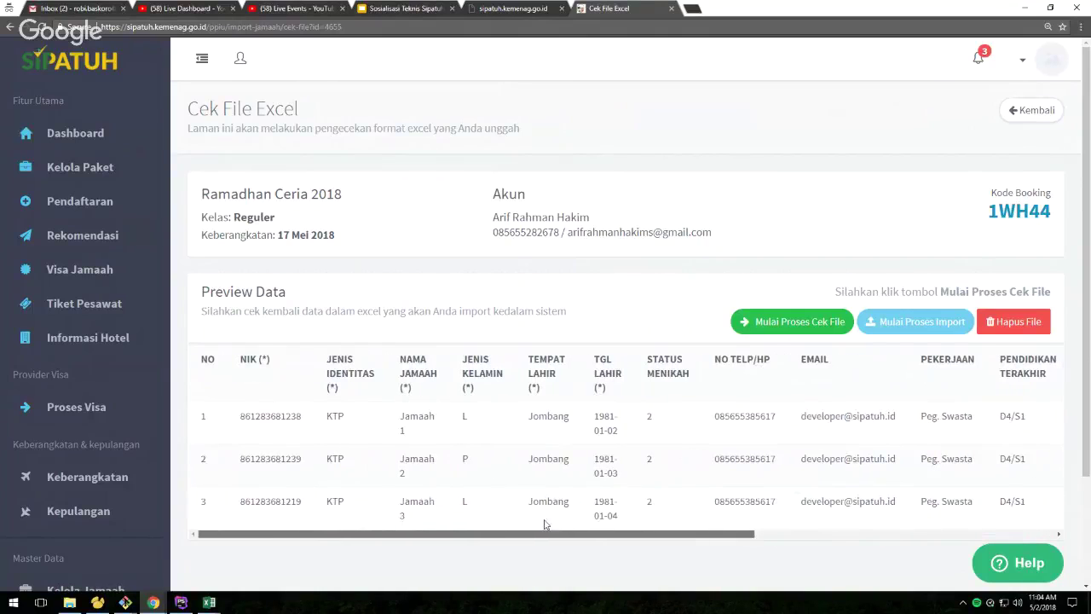
click(796, 329)
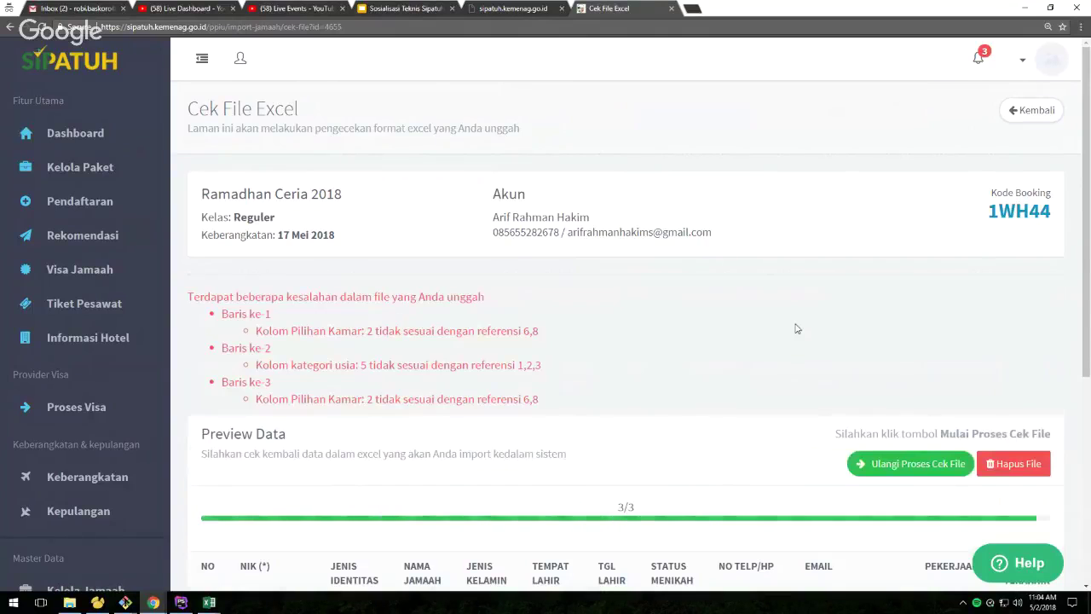
scroll(677, 370, down, 1)
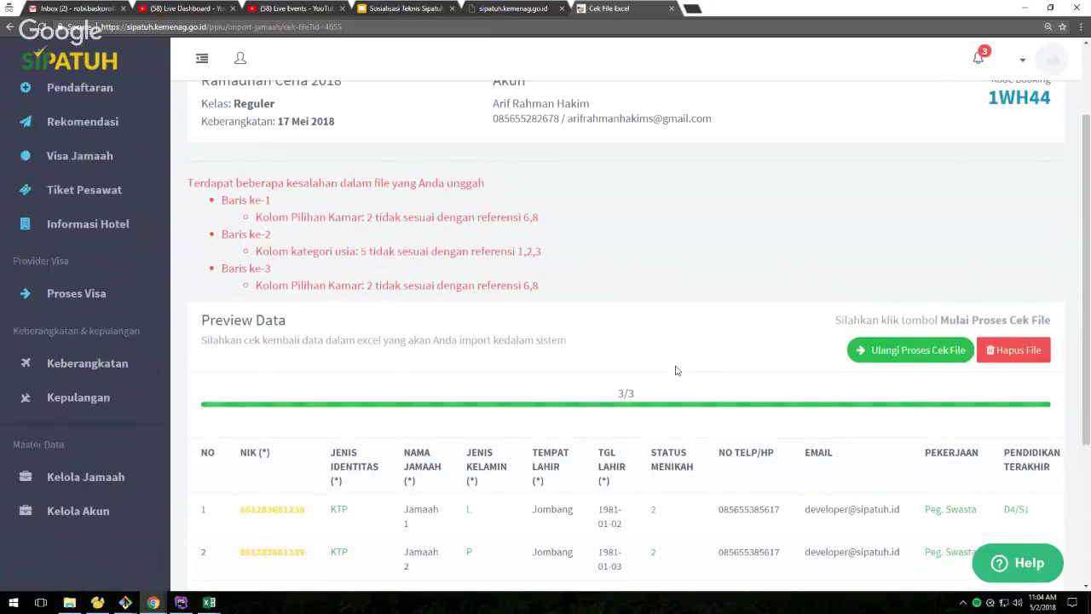
scroll(677, 370, down, 1)
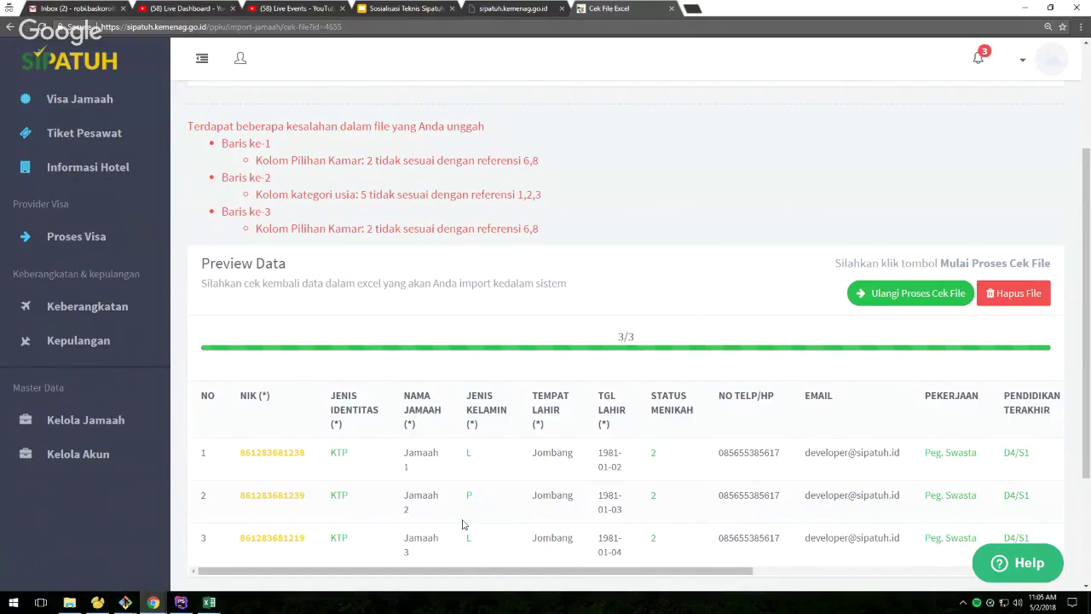
mouse_move(446, 574)
mouse_down()
mouse_move(526, 573)
mouse_move(439, 574)
mouse_up()
drag(222, 138, 375, 162)
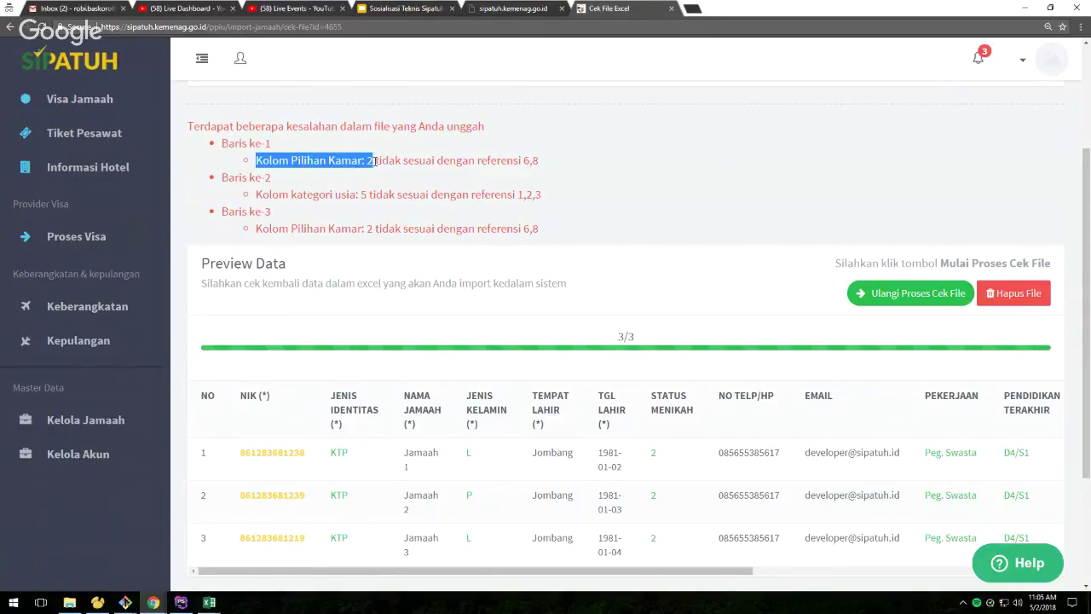
click(480, 217)
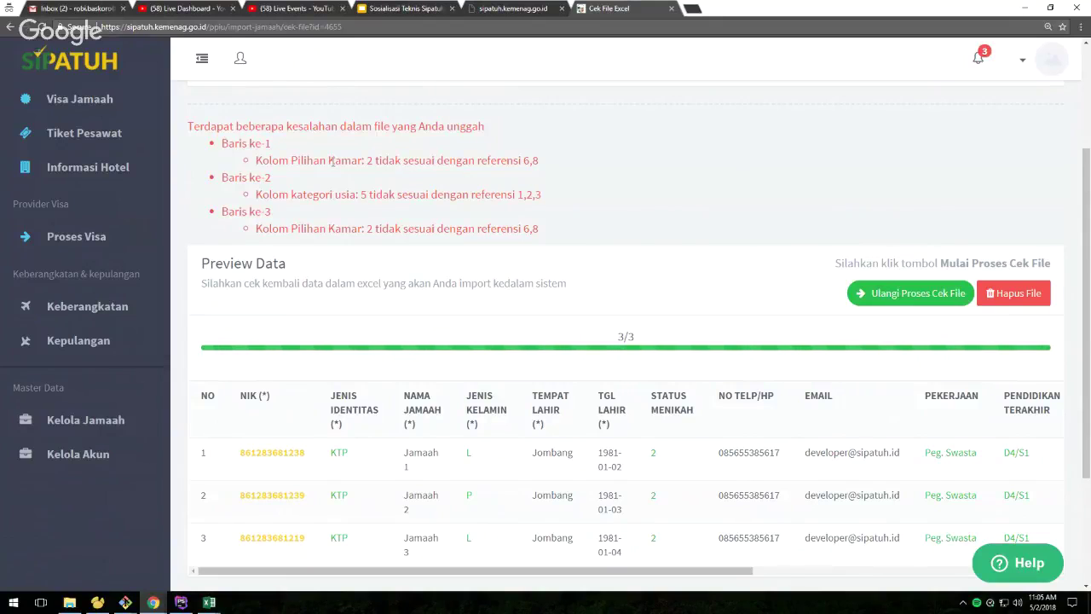
Read the allowed room values 6 or 8 and row 2's invalid age category 5 error.
drag(628, 570, 929, 570)
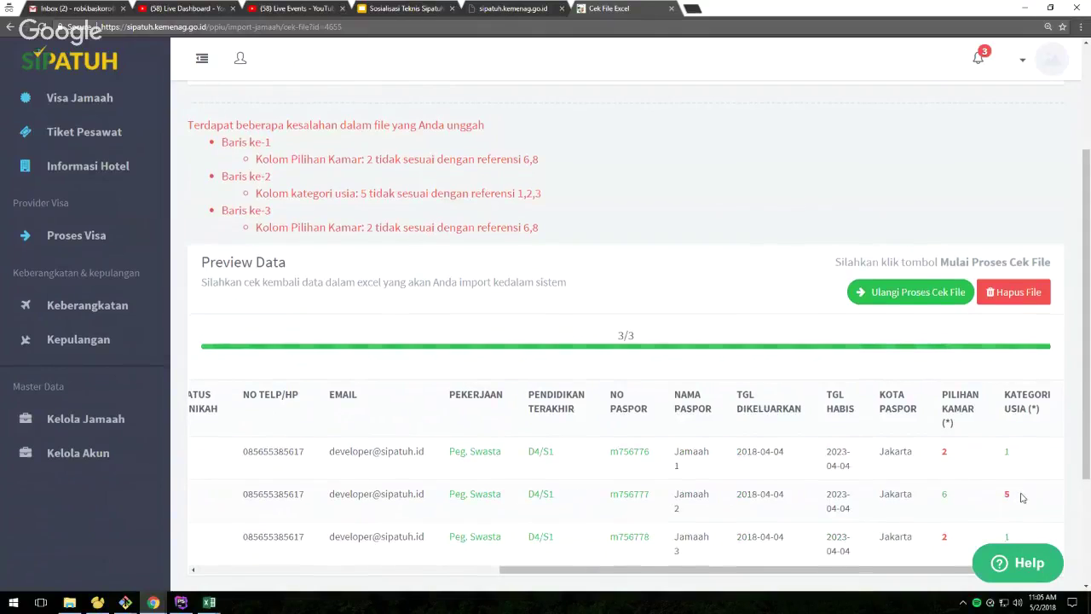
scroll(1014, 443, down, 1)
scroll(1010, 422, up, 1)
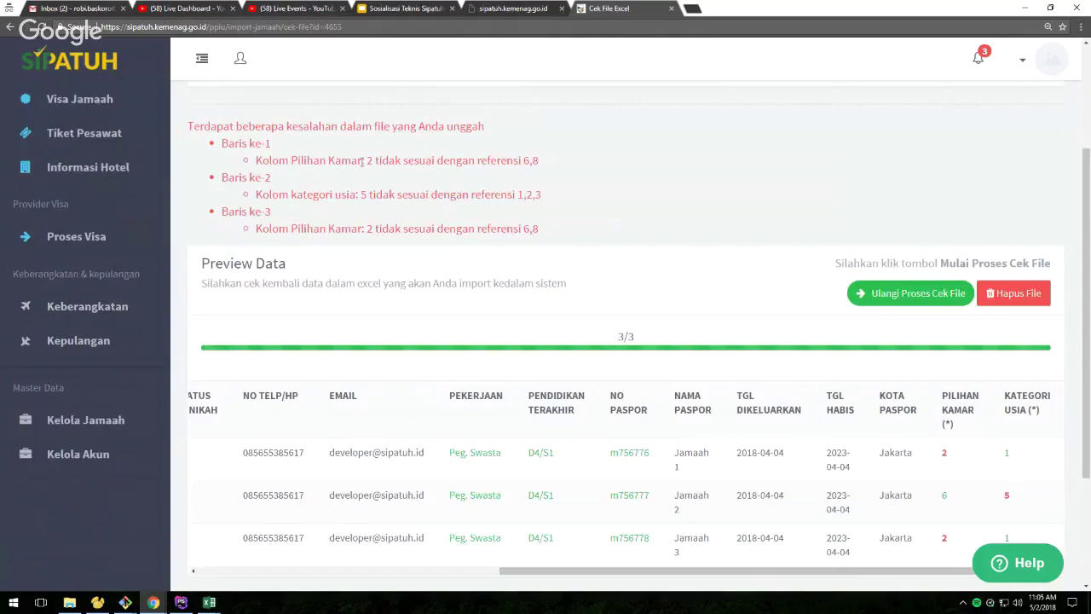
scroll(780, 275, down, 1)
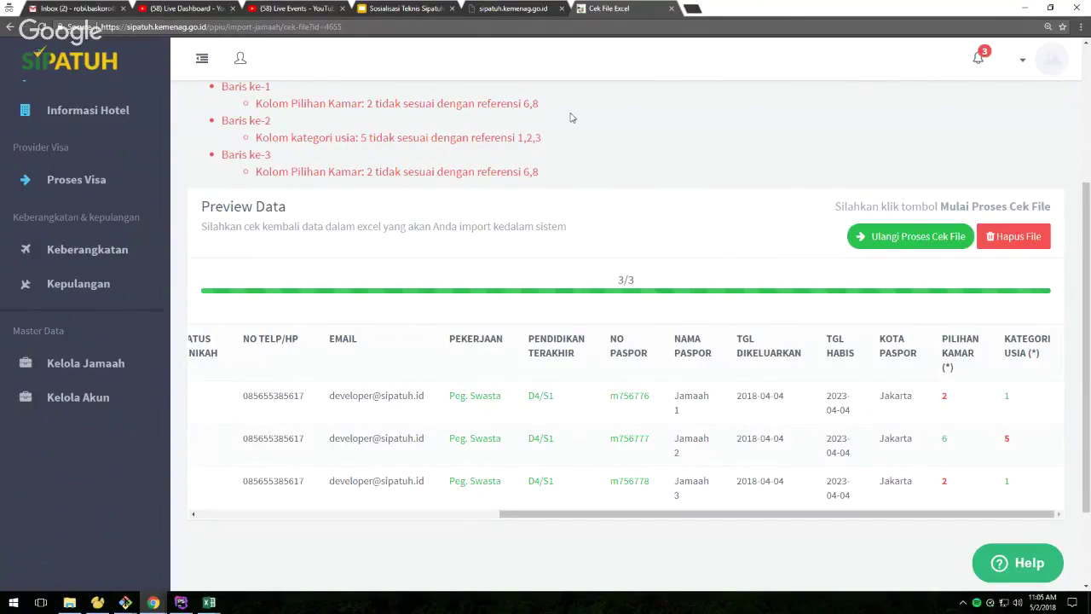
double_click(532, 103)
click(584, 120)
drag(255, 137, 421, 138)
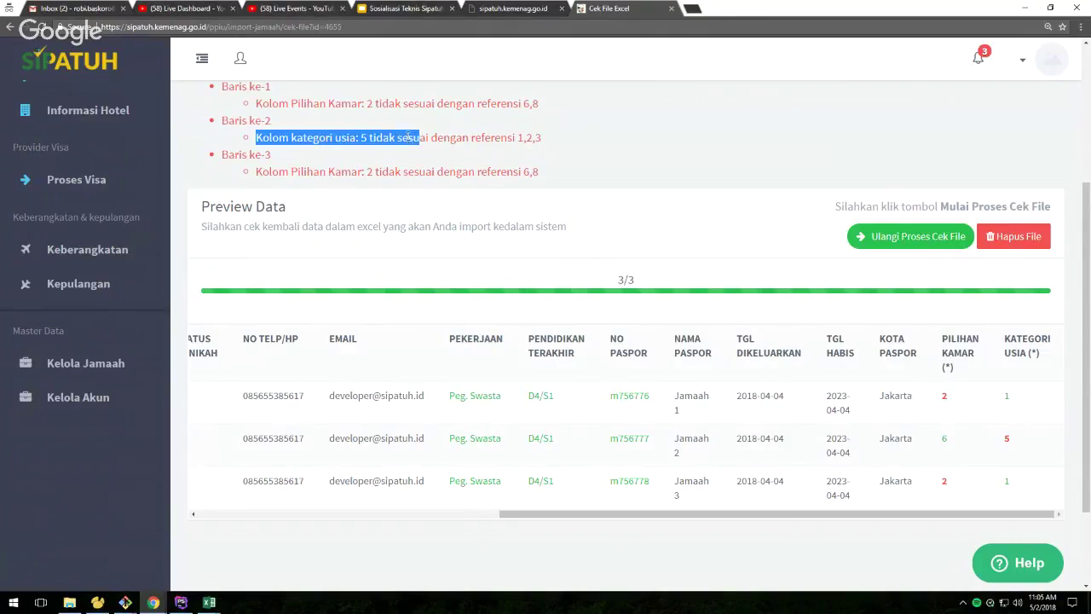
click(409, 137)
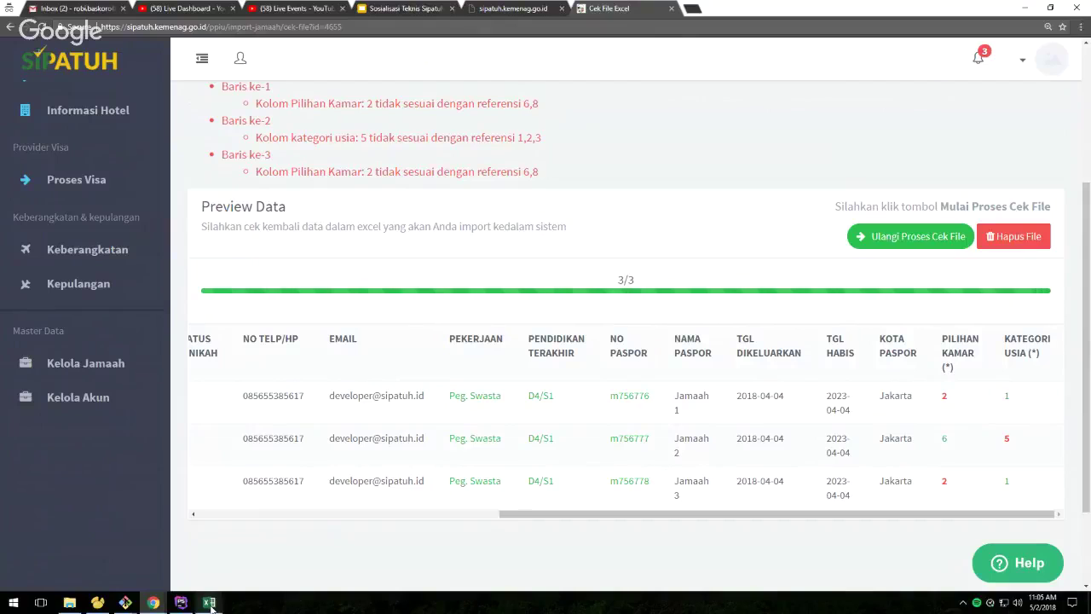
mouse_move(212, 604)
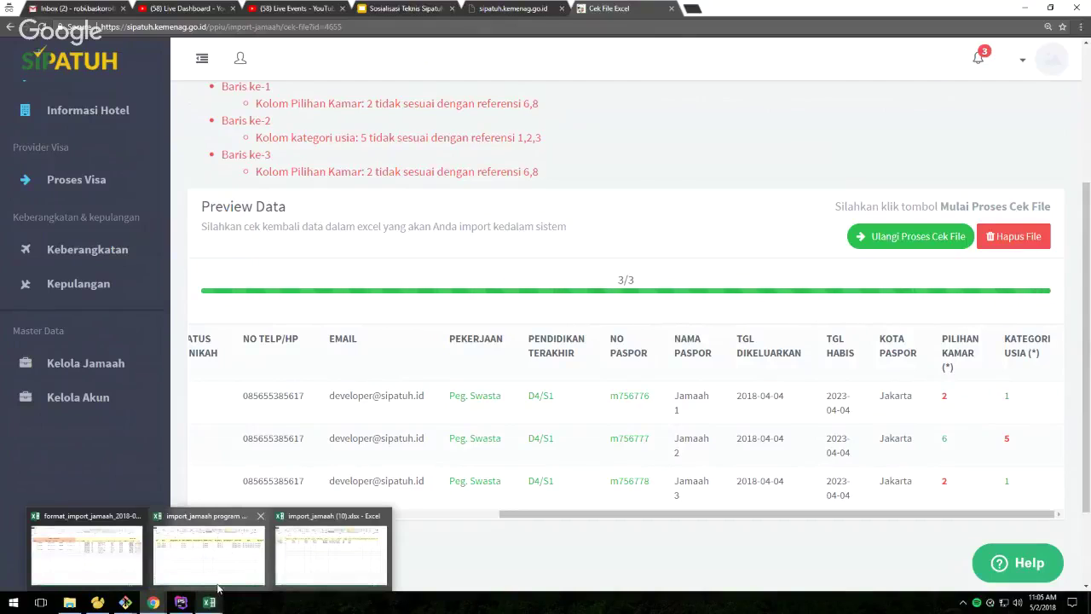
Confirm on referensi that KATEGORI USIA allows only 1 DEWASA, 2 ANAK, 3 BAYI, then return to jamaah.
click(223, 553)
click(117, 570)
click(887, 204)
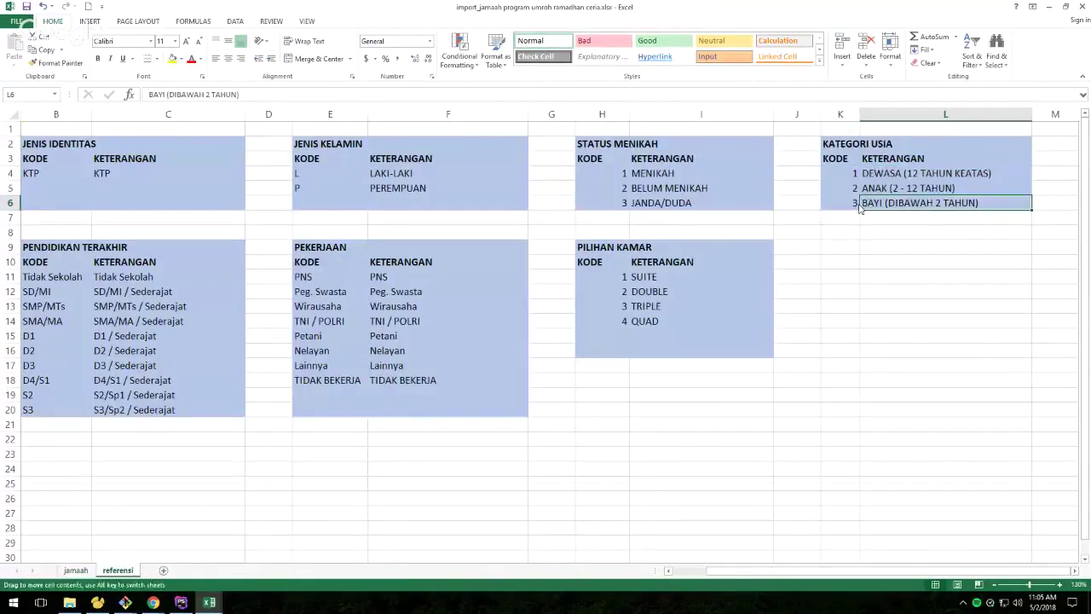
click(844, 203)
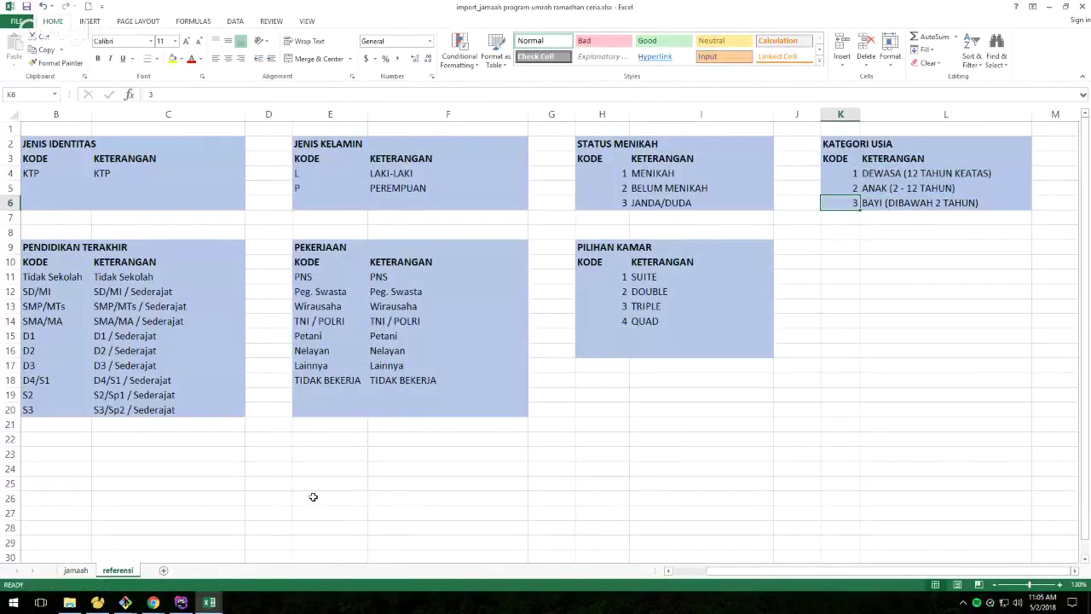
click(155, 603)
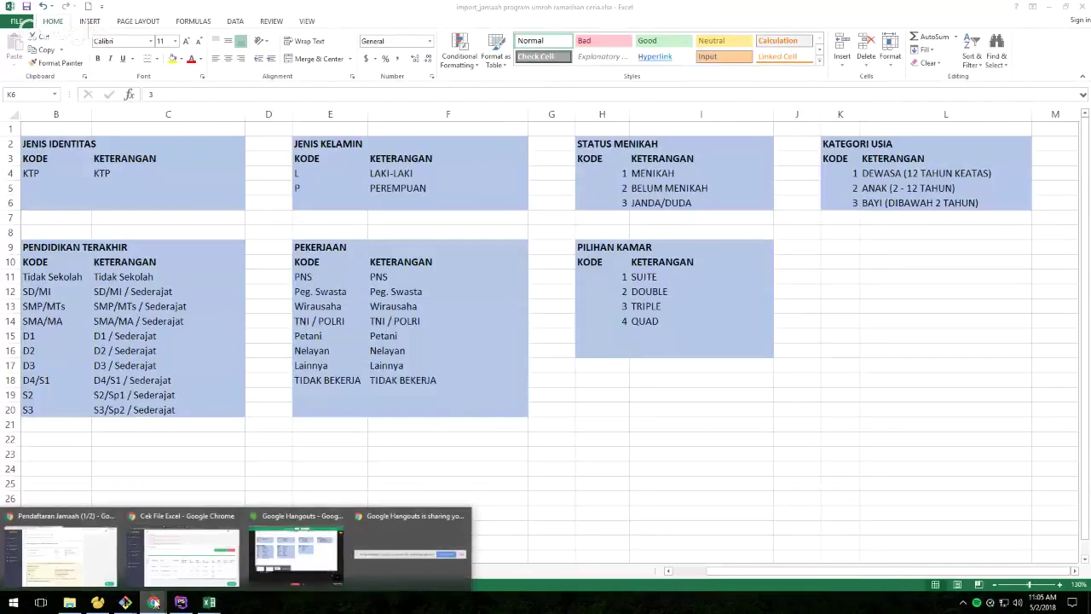
click(188, 569)
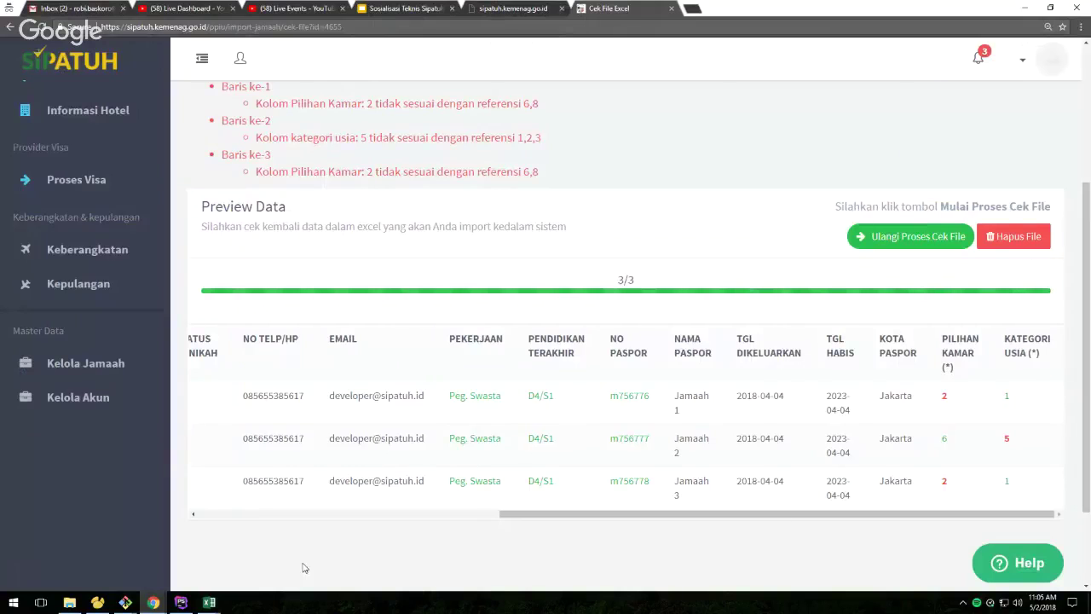
mouse_move(209, 603)
click(220, 545)
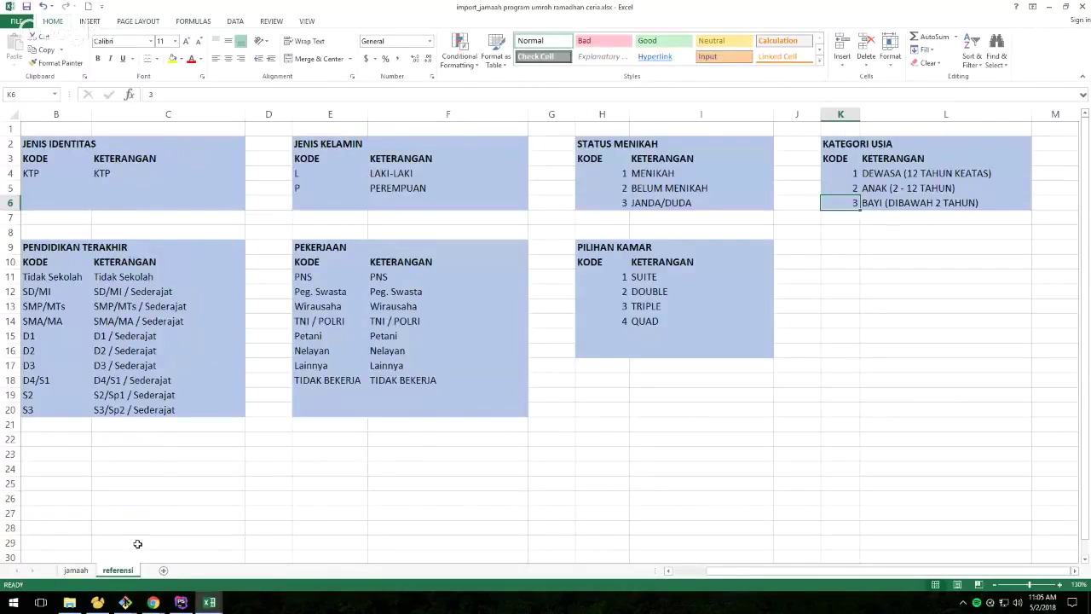
click(75, 570)
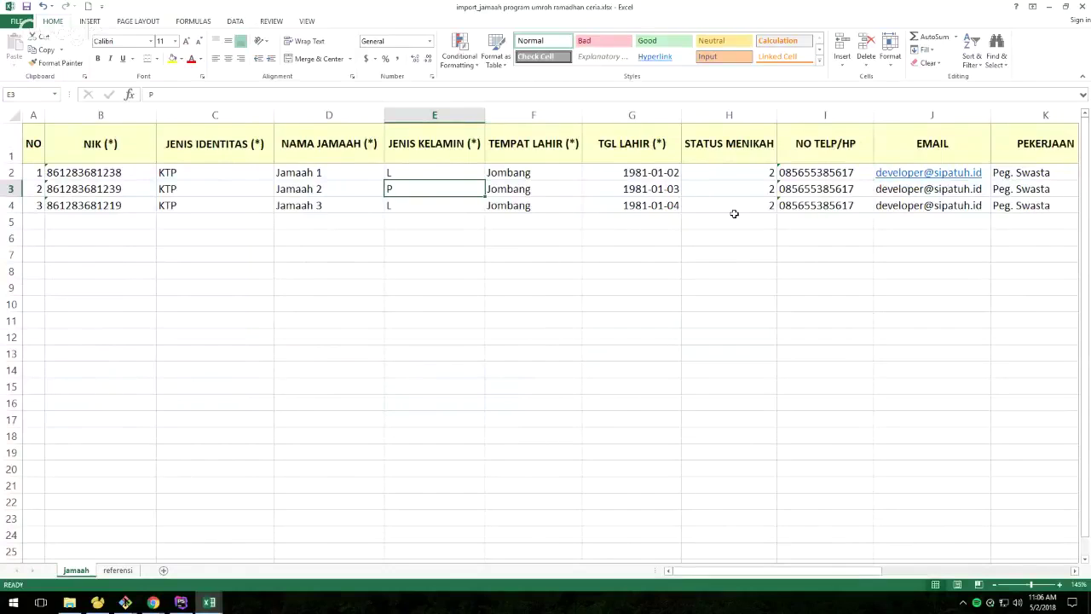
Change the PILIHAN KAMAR values in R2, R3 and R4 to 6, 6 and 8.
key(Right)
key(Right)
key(Right)
key(Right)
key(Right)
key(Right)
key(Right)
key(Right)
key(Right)
key(Right)
key(Right)
key(Right)
key(Right)
key(Right)
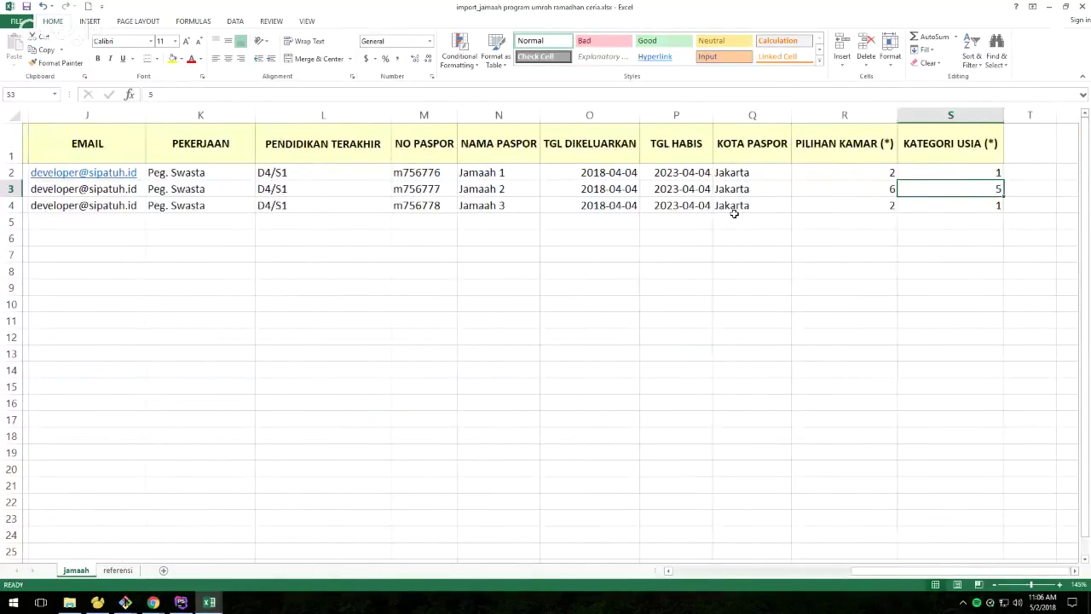
key(Left)
key(Up)
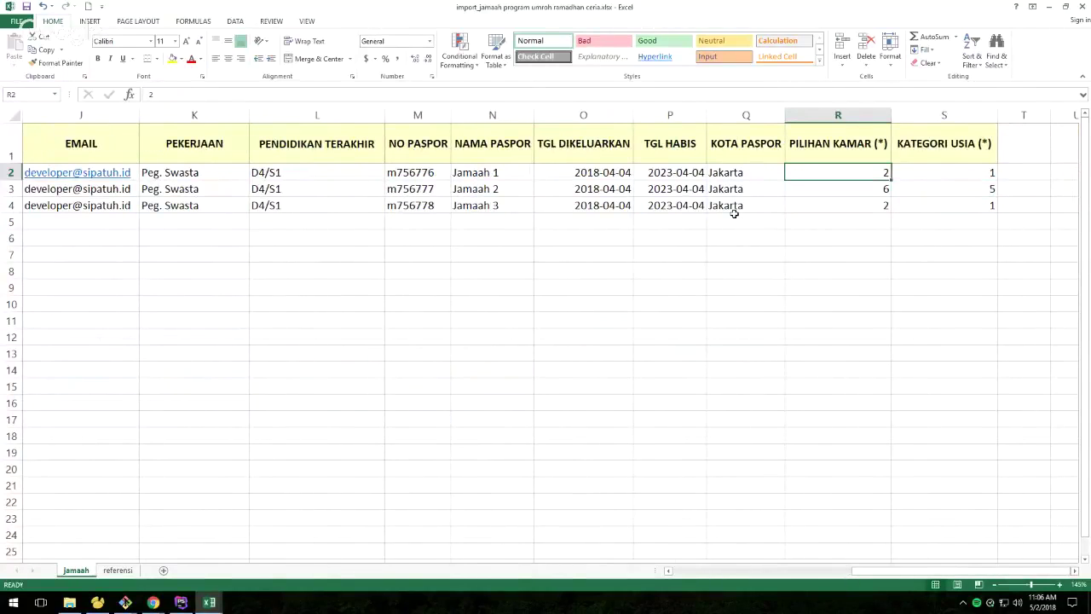
text(6)
key(Down)
key(Down)
text(6)
key(Up)
key(Right)
key(Right)
key(Left)
key(Left)
key(Down)
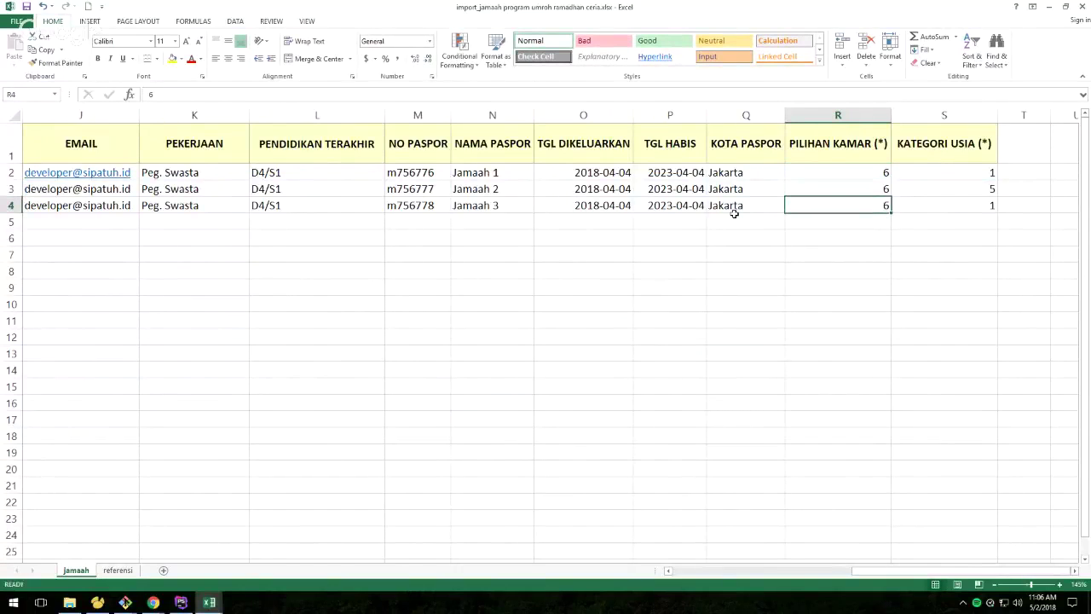
text(8)
key(Up)
key(Right)
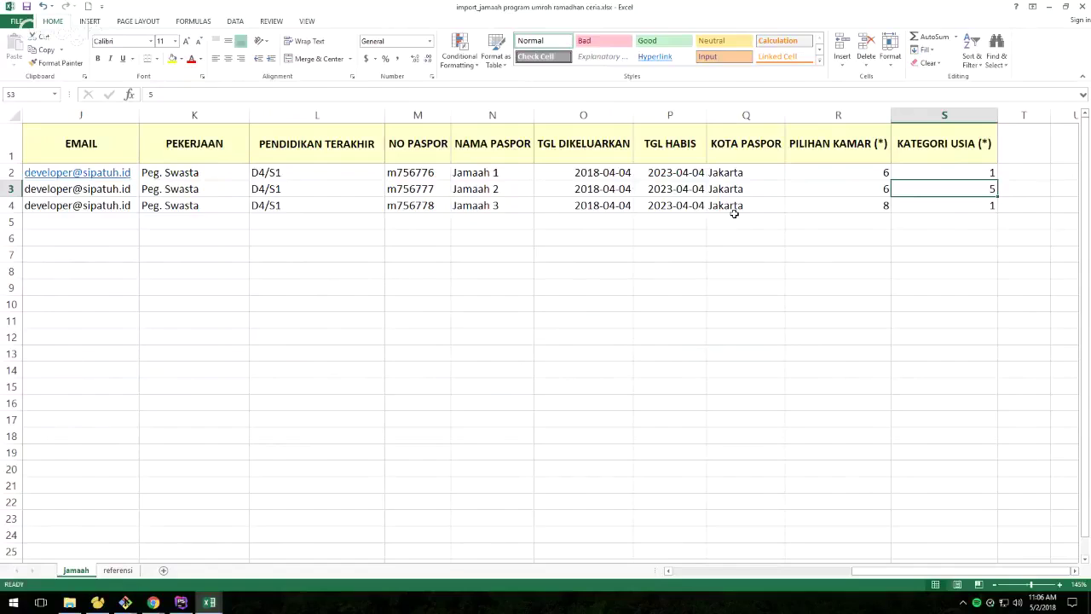
Change Jamaah 2's KATEGORI USIA in S3 to 2.
text(2)
key(Up)
key(Down)
key(Down)
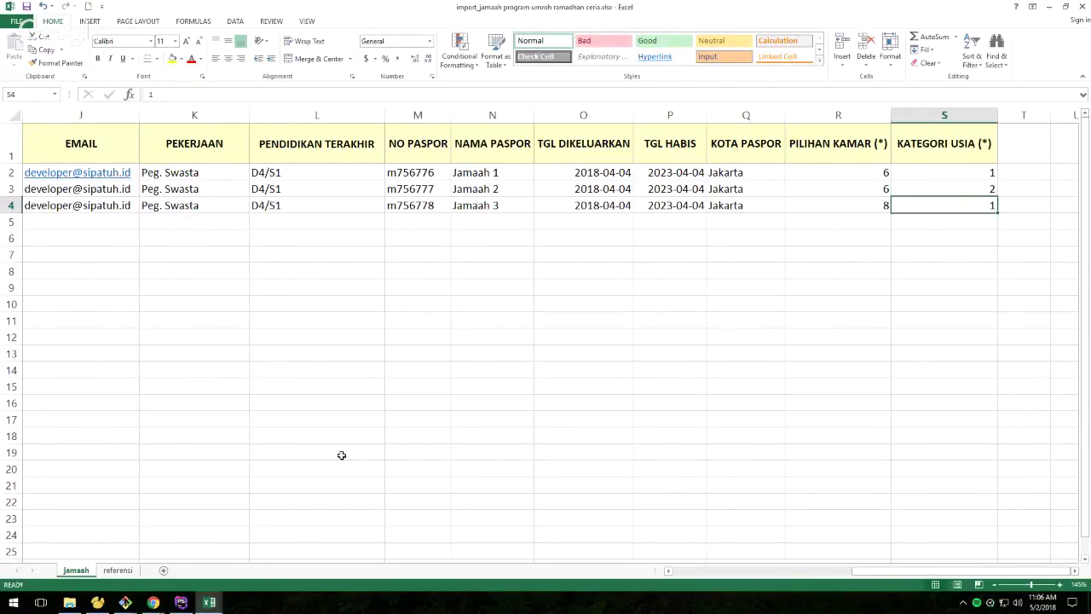
mouse_move(152, 602)
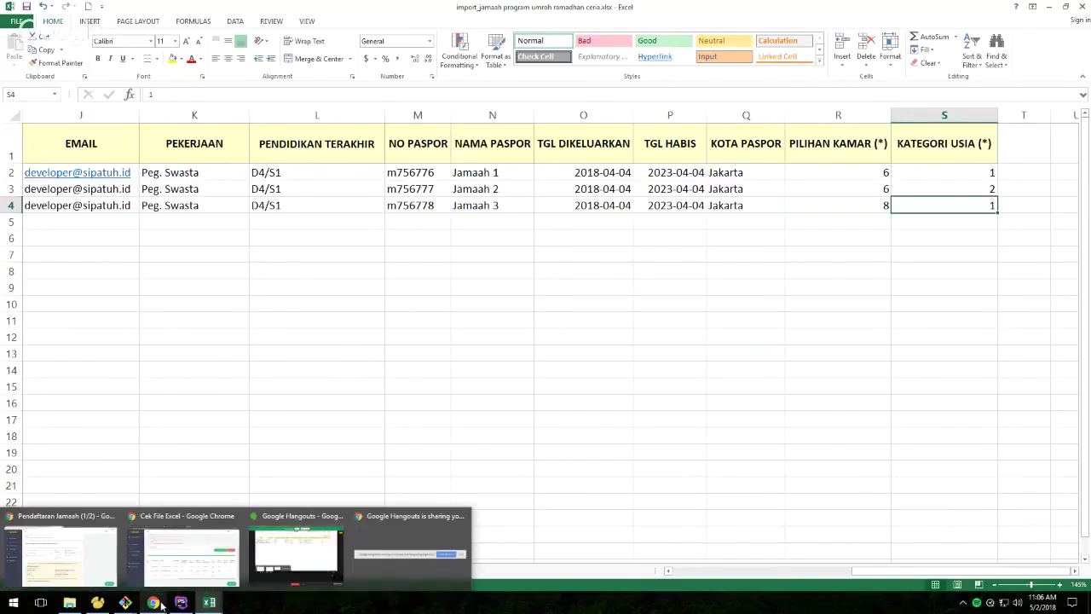
click(194, 555)
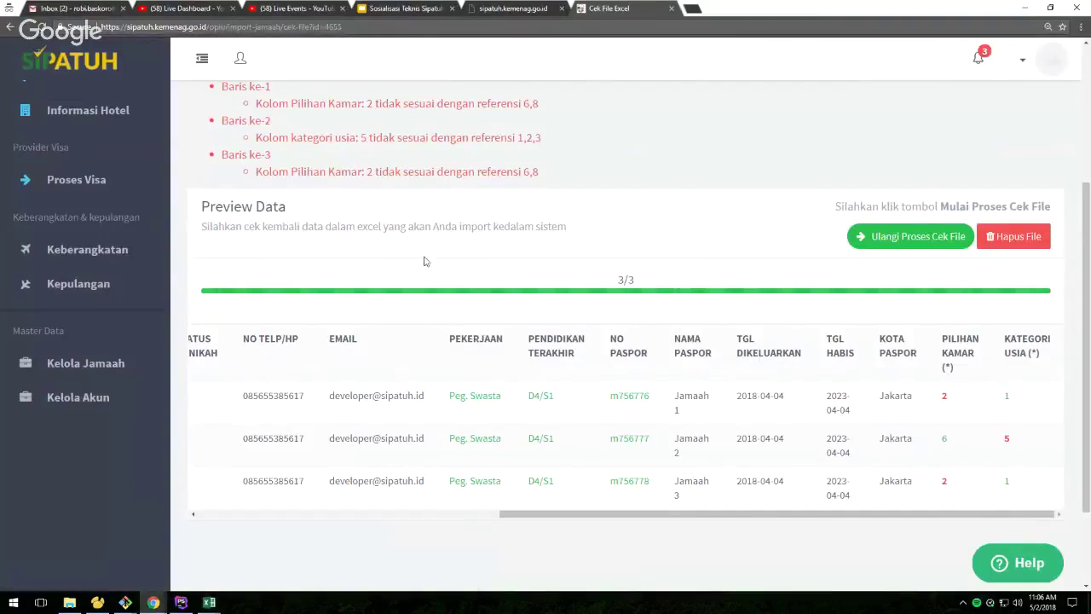
On Import Jamaah, choose the corrected import_jamaah program umroh ramadhan ceria.xlsx from Documents.
scroll(444, 282, up, 3)
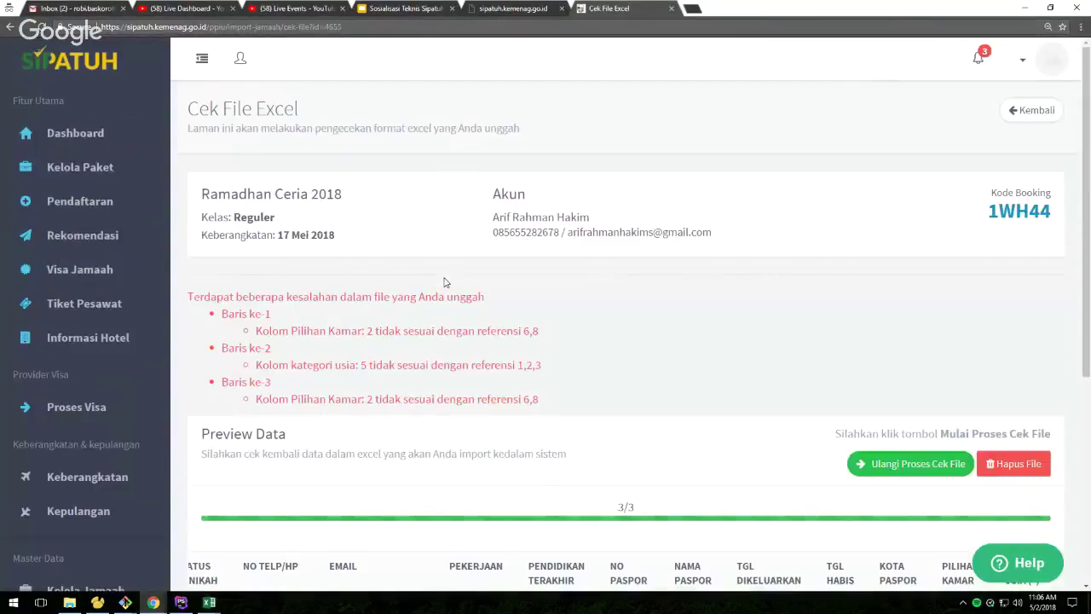
click(1020, 118)
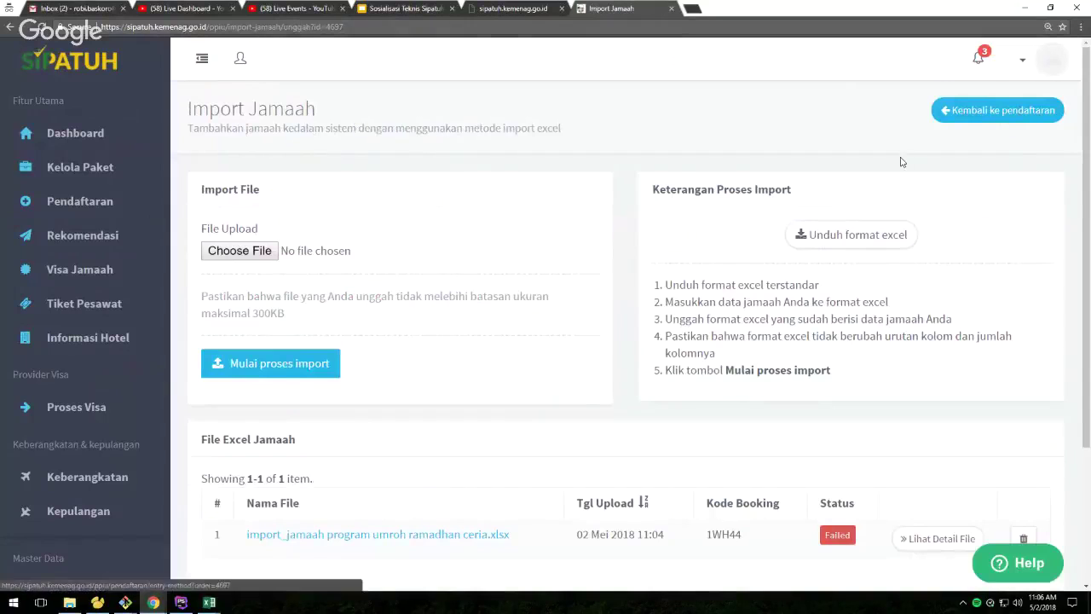
scroll(275, 246, down, 1)
scroll(274, 246, down, 1)
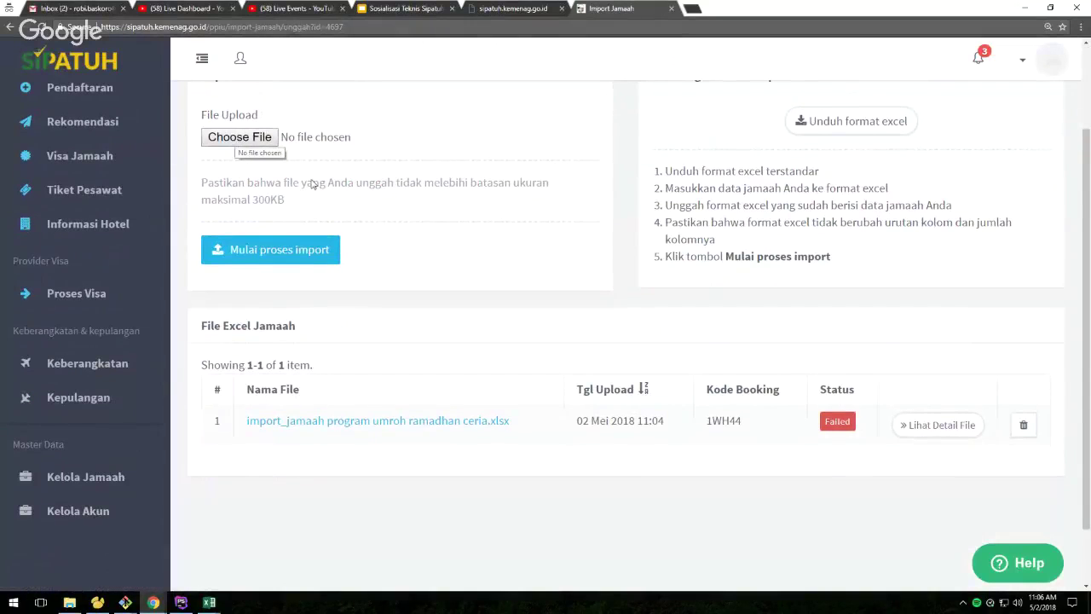
scroll(522, 260, up, 2)
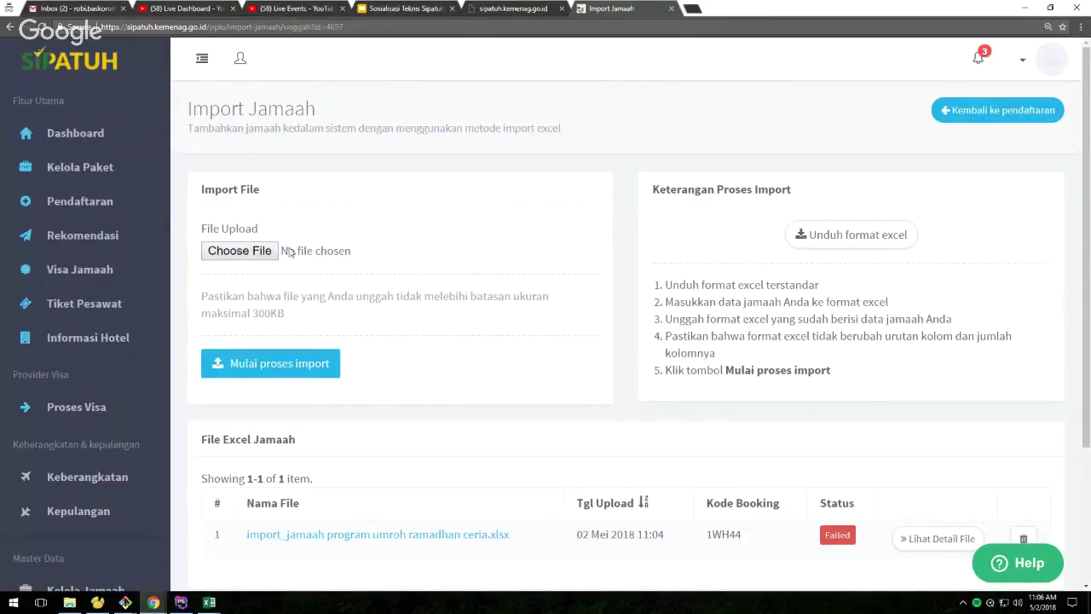
click(239, 250)
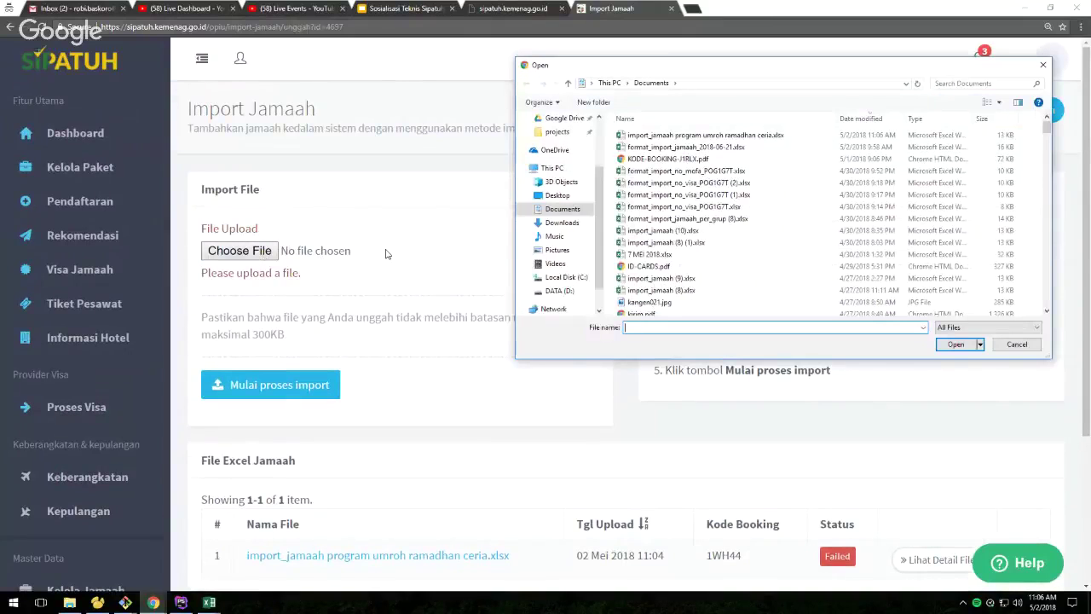
double_click(693, 134)
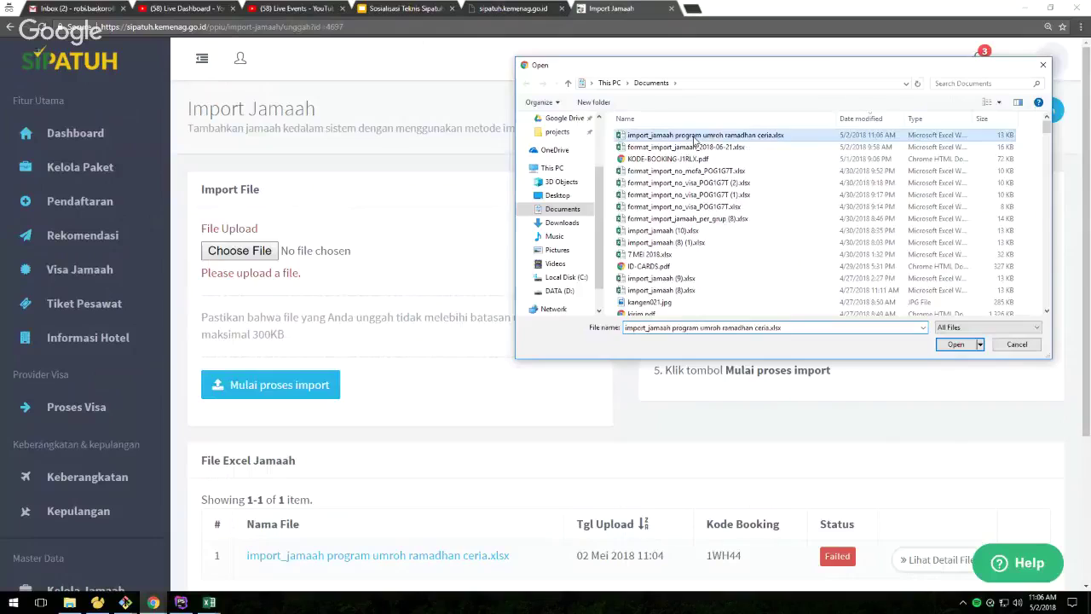
scroll(324, 267, down, 2)
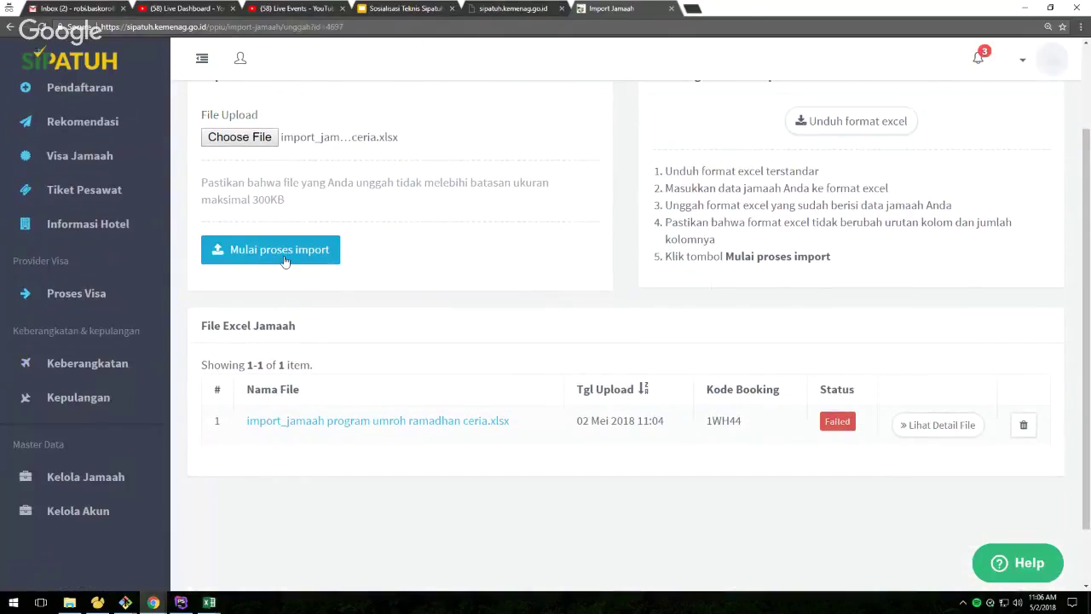
Upload the corrected jamaah file to Sipatuh and dismiss the guide popup.
click(285, 261)
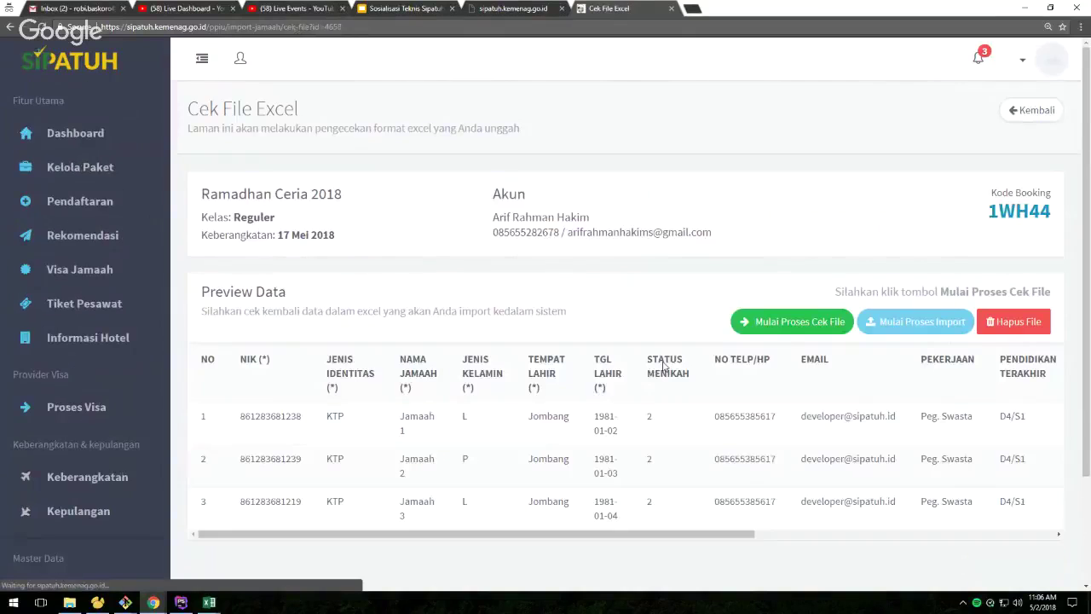
scroll(726, 373, down, 1)
click(714, 423)
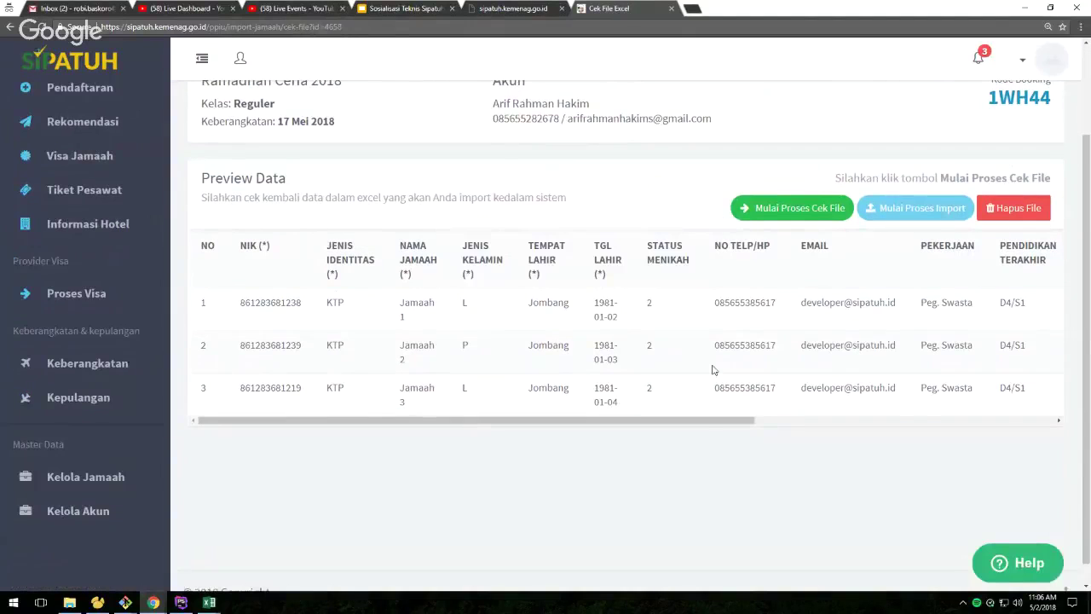
drag(714, 423, 700, 298)
Check the uploaded file until all 3/3 rows pass, then import the jamaah data.
click(746, 220)
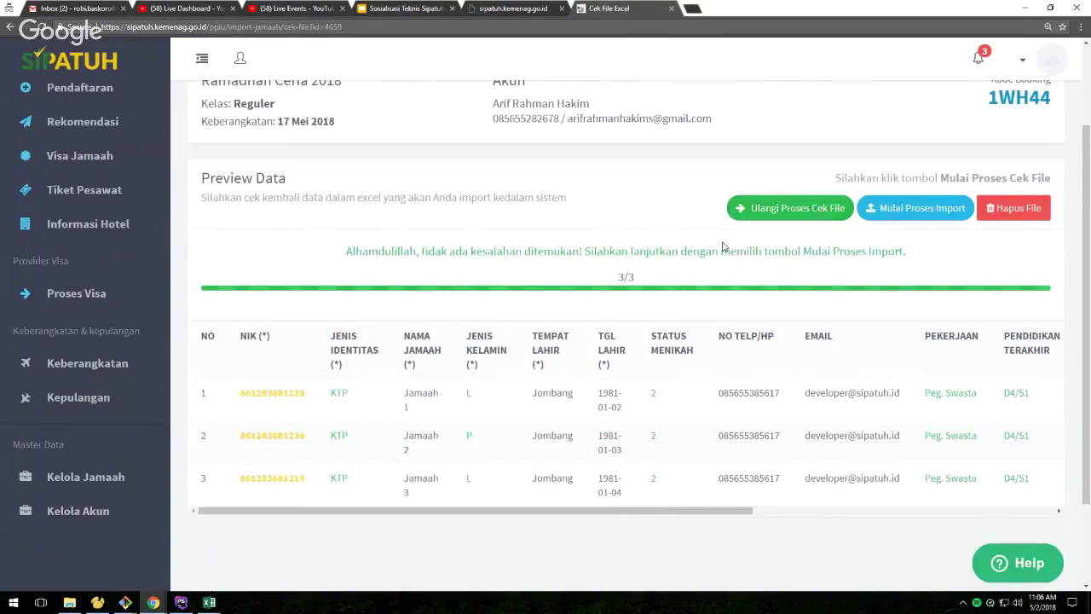
drag(739, 513, 1062, 504)
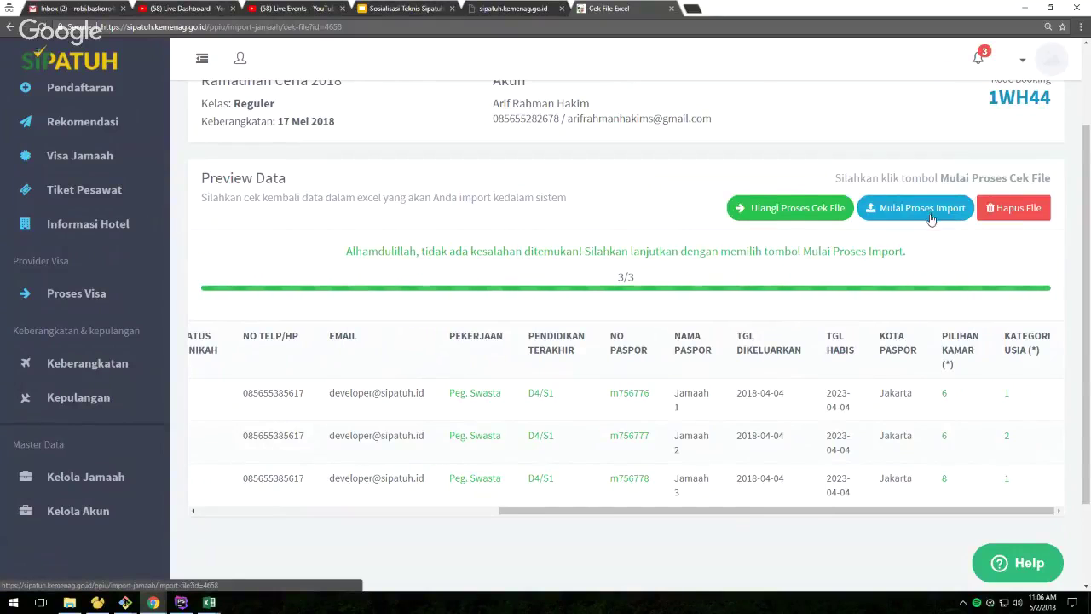
scroll(929, 220, up, 2)
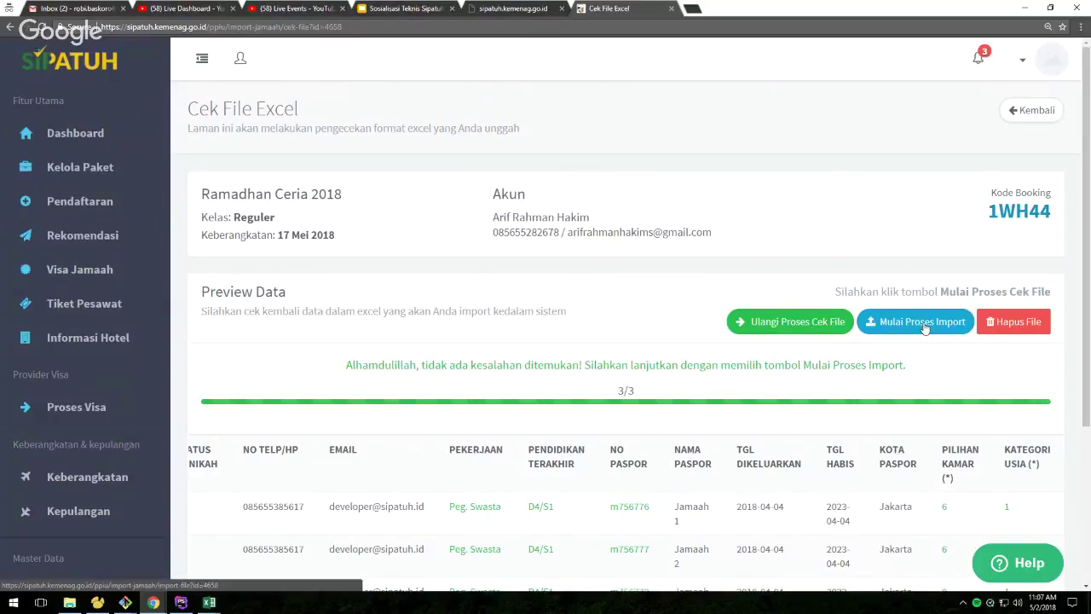
click(924, 328)
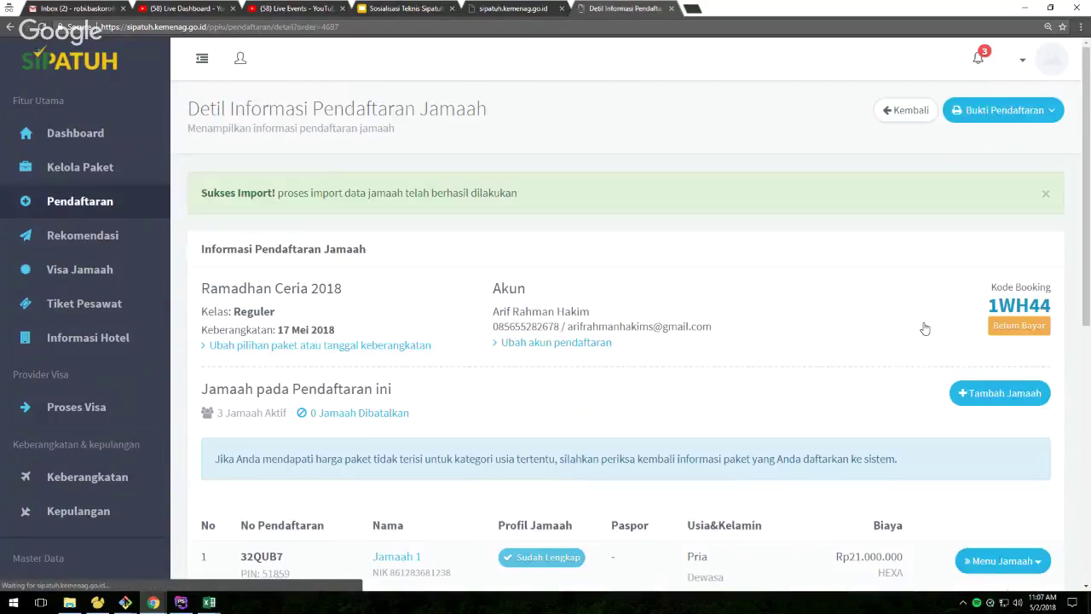
Close the Sukses Import! alert and view the three imported jamaah with registration numbers and PINs.
click(1045, 194)
scroll(633, 253, down, 1)
scroll(587, 302, down, 2)
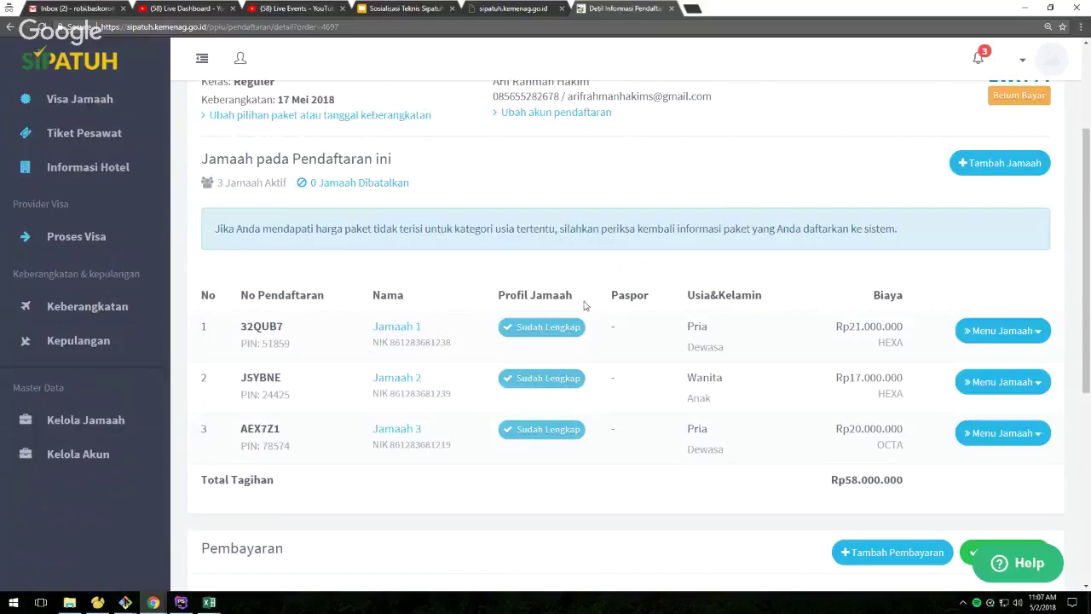
scroll(584, 305, up, 1)
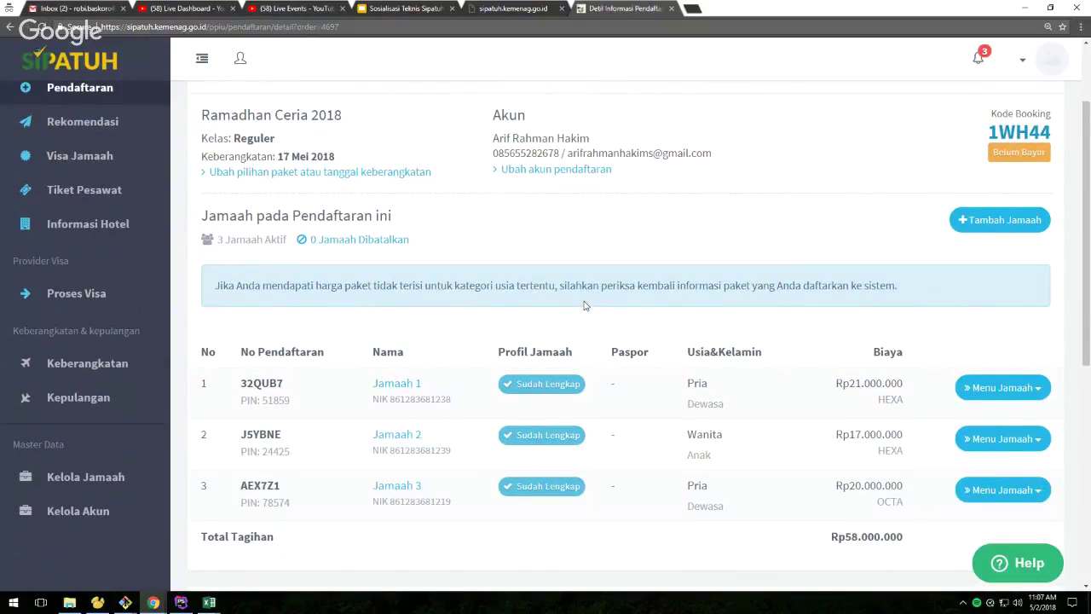
mouse_move(277, 398)
double_click(266, 382)
click(297, 384)
mouse_move(291, 400)
In a new private tab, load sipatuh.kemenag.go.id and open the UMROH status check.
click(697, 8)
text(sipatuh.kemenag.go.id)
key(Return)
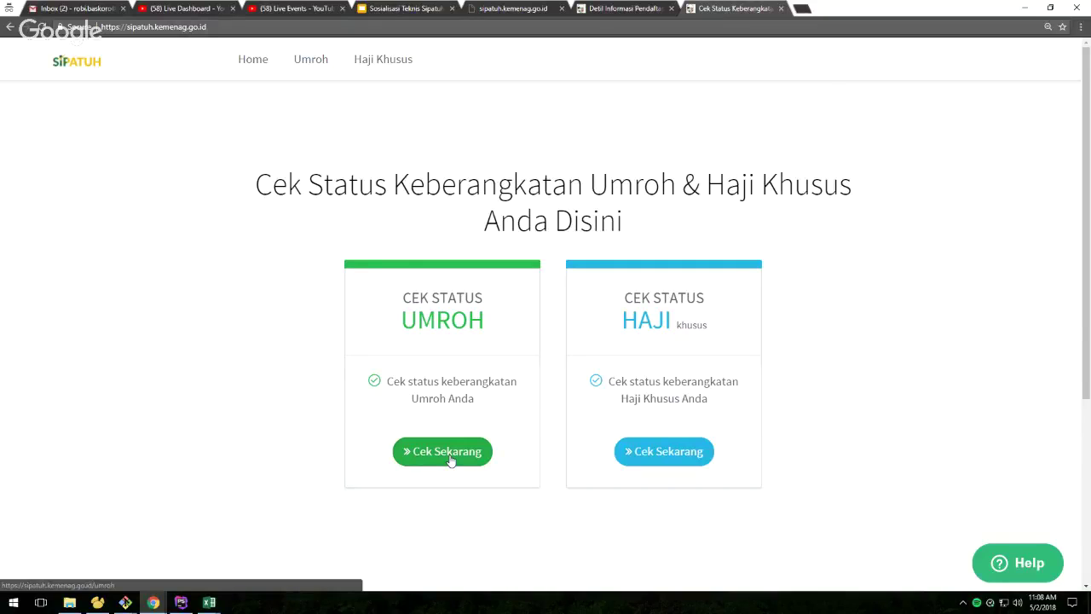
click(450, 460)
Paste the first jamaah's registration number into the No Pendaftaran field.
click(410, 341)
click(609, 335)
click(509, 326)
click(614, 11)
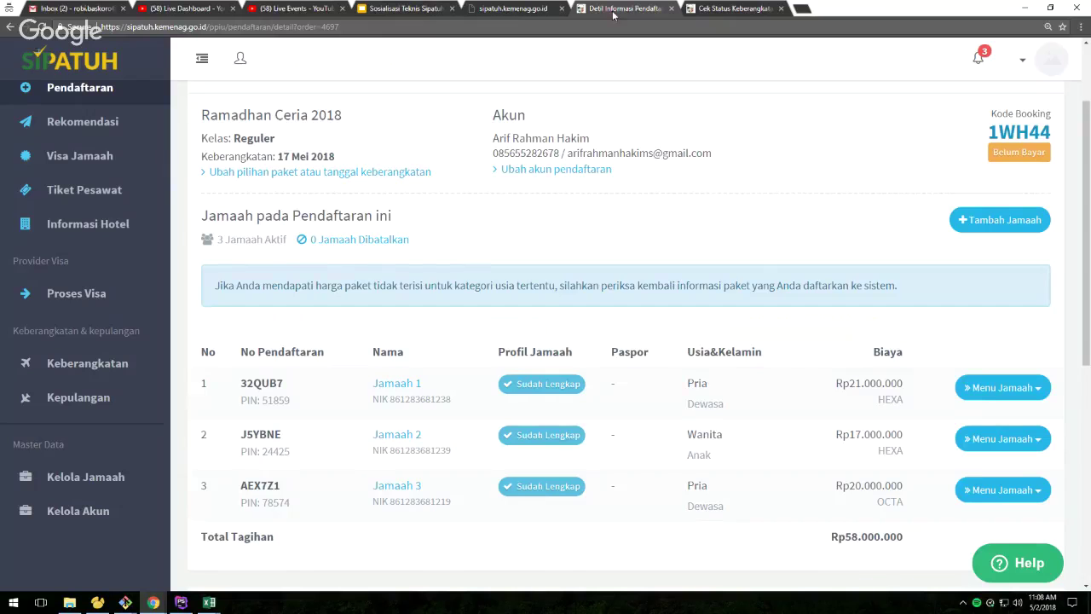
double_click(261, 383)
key(ctrl+c)
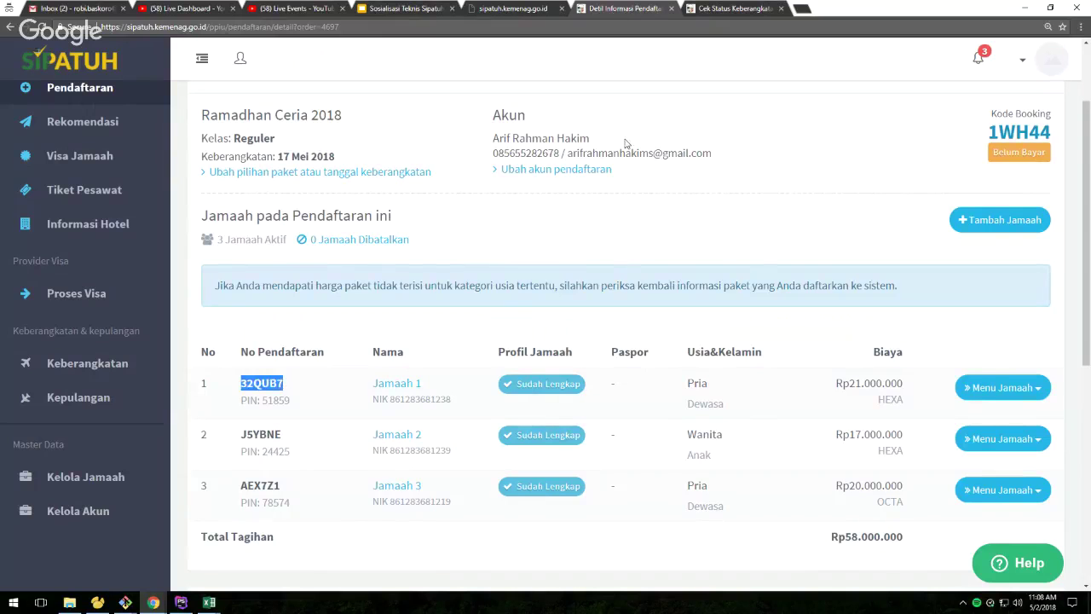
click(713, 10)
key(ctrl+v)
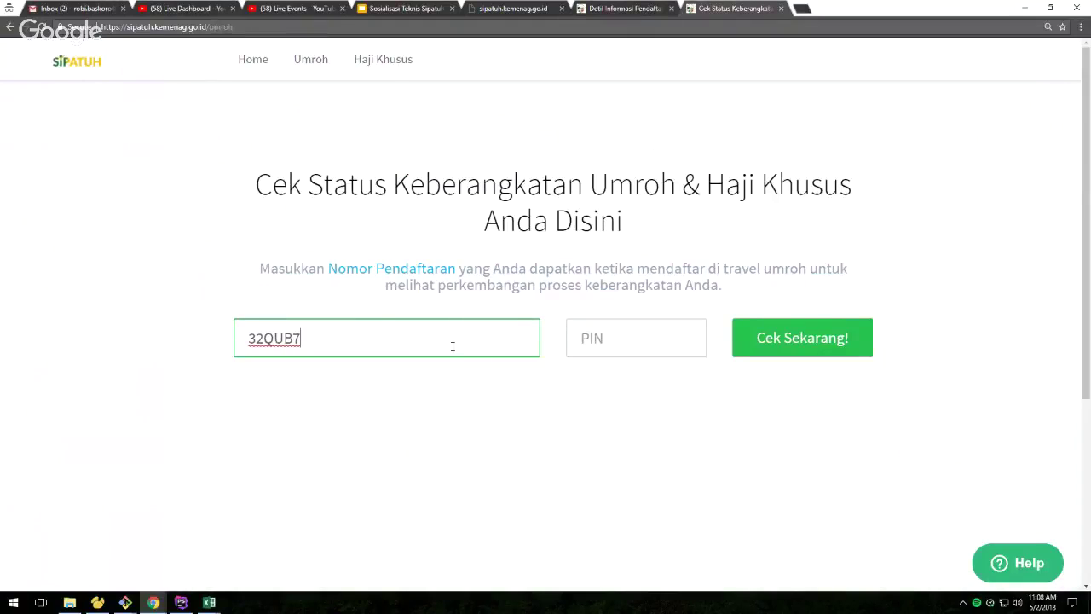
Paste the second jamaah's PIN and submit, getting a wrong-PIN error.
click(619, 12)
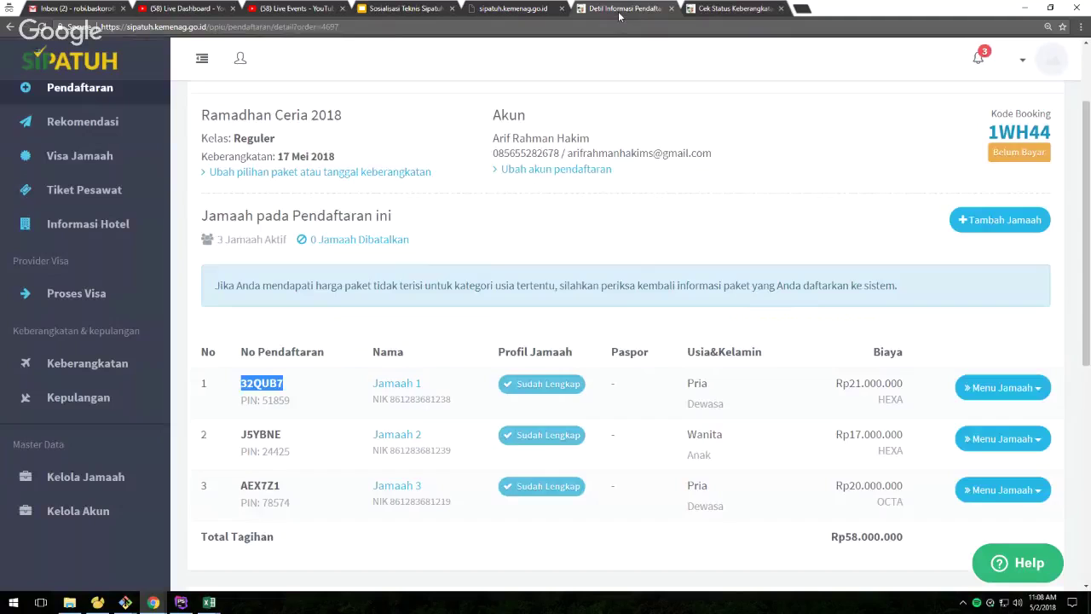
double_click(274, 401)
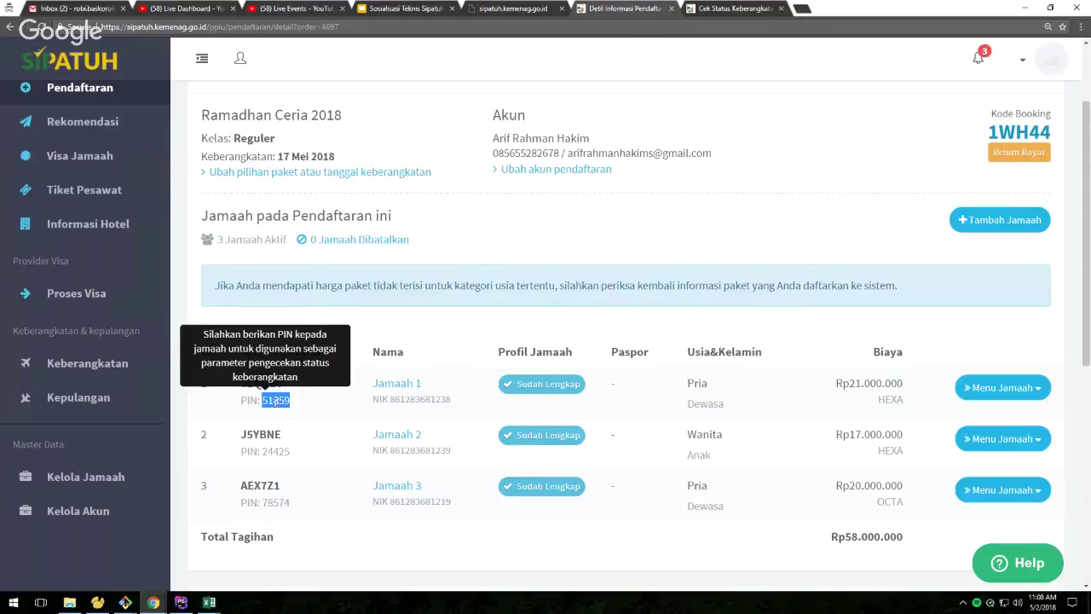
double_click(276, 451)
key(ctrl+c)
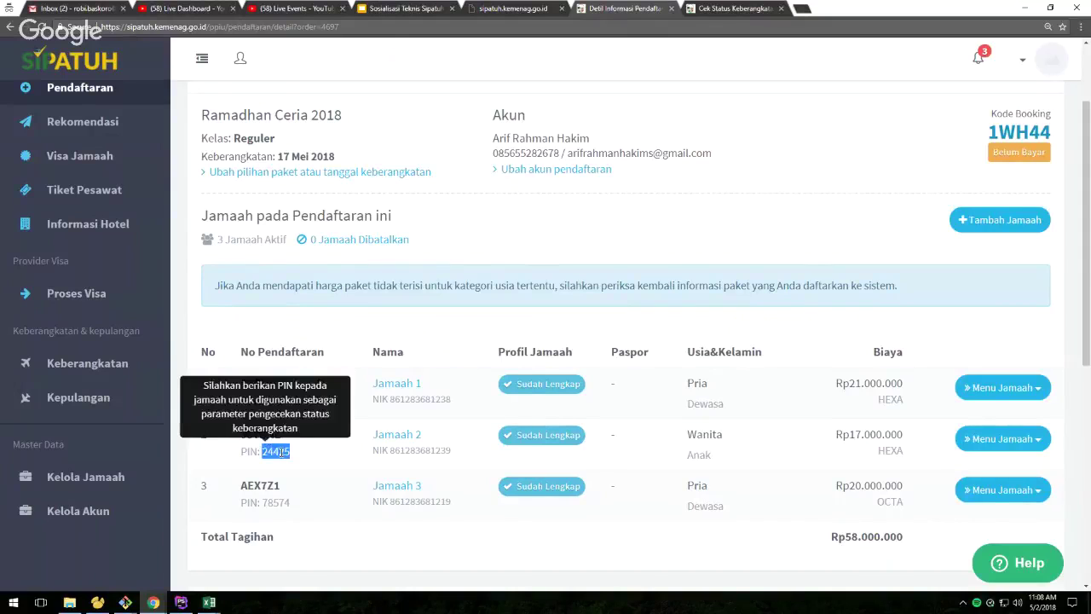
click(731, 9)
click(639, 351)
key(ctrl+v)
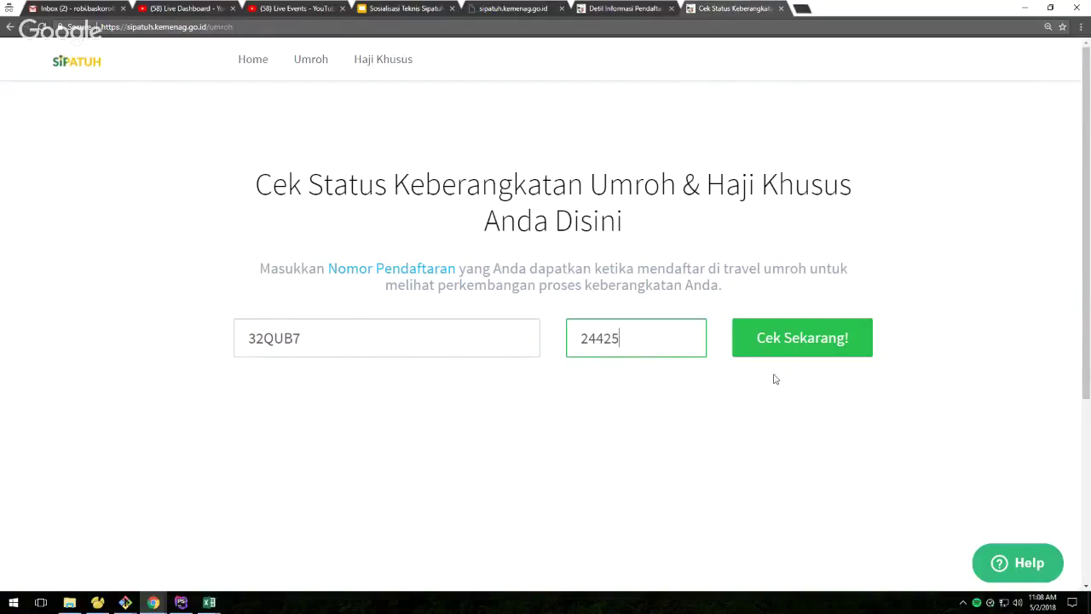
click(792, 349)
drag(431, 408, 729, 412)
click(769, 419)
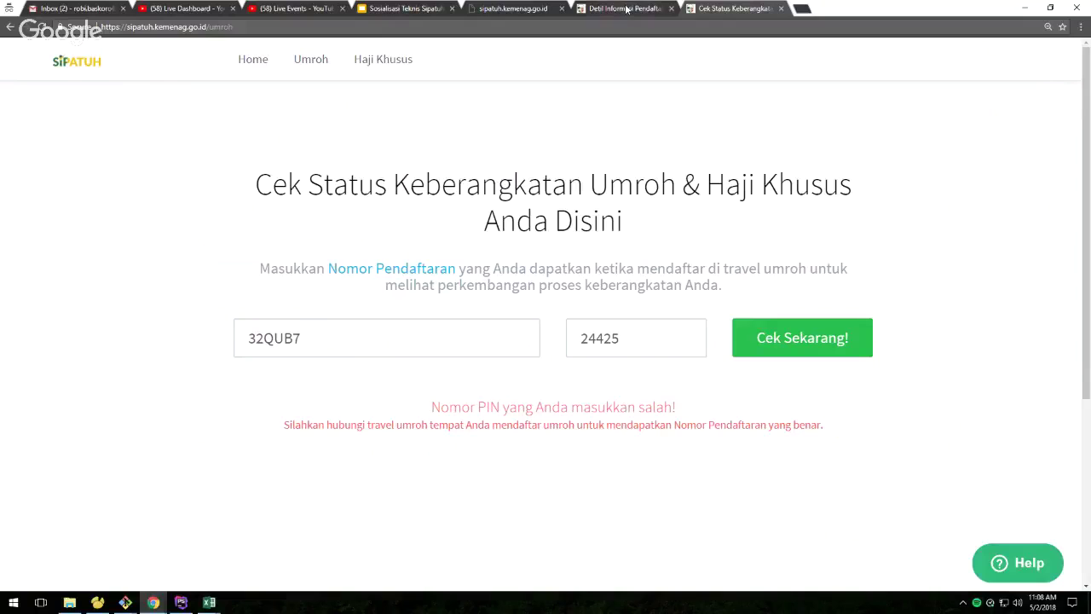
Replace the wrong PIN with the first jamaah's PIN.
click(624, 9)
click(525, 240)
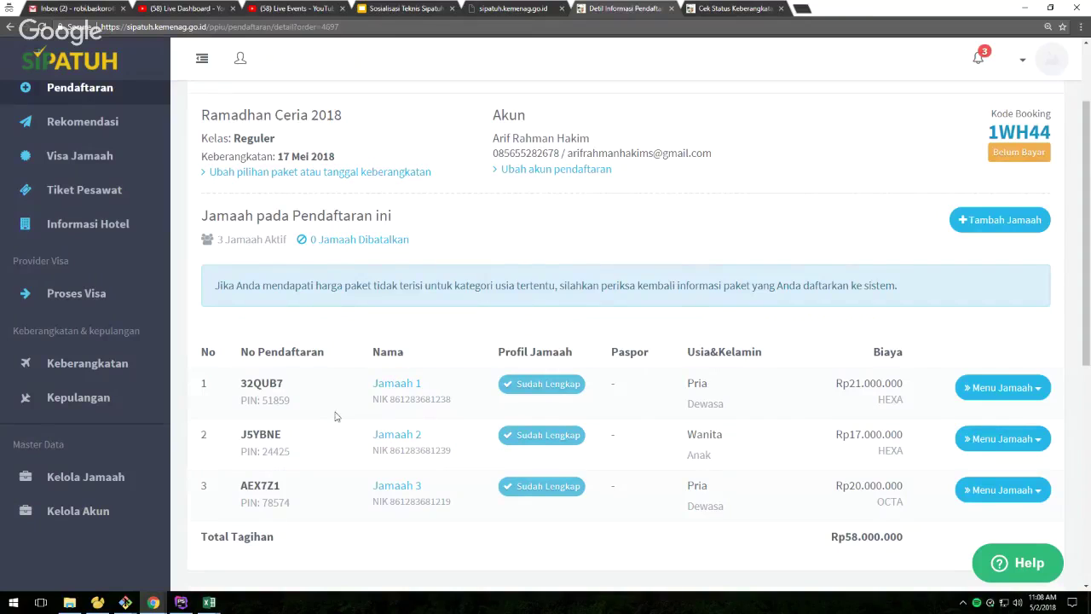
double_click(275, 399)
key(ctrl+c)
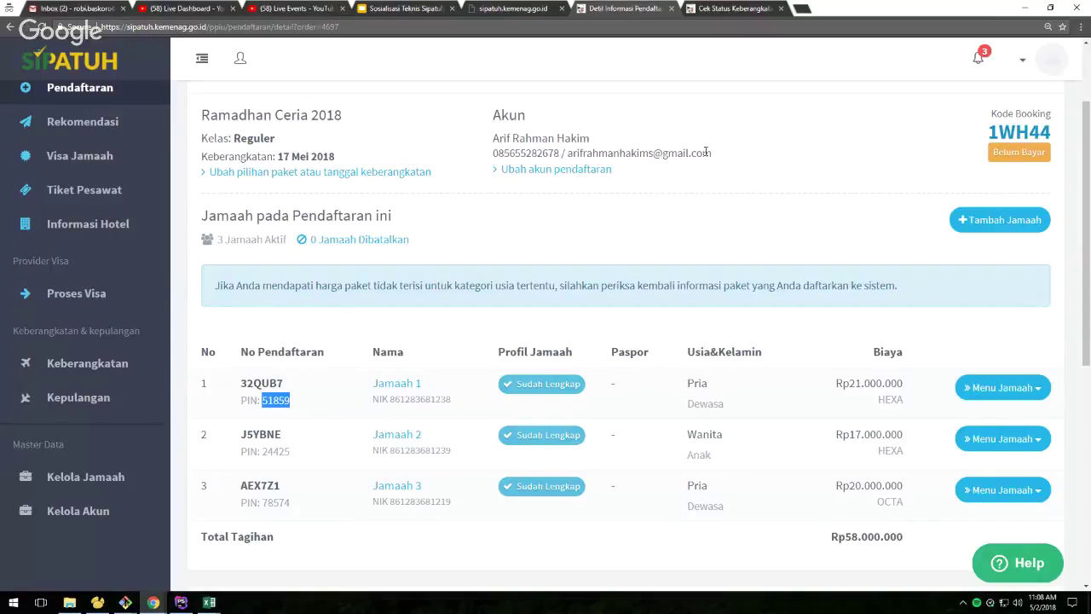
click(720, 10)
drag(618, 338, 560, 332)
key(ctrl+v)
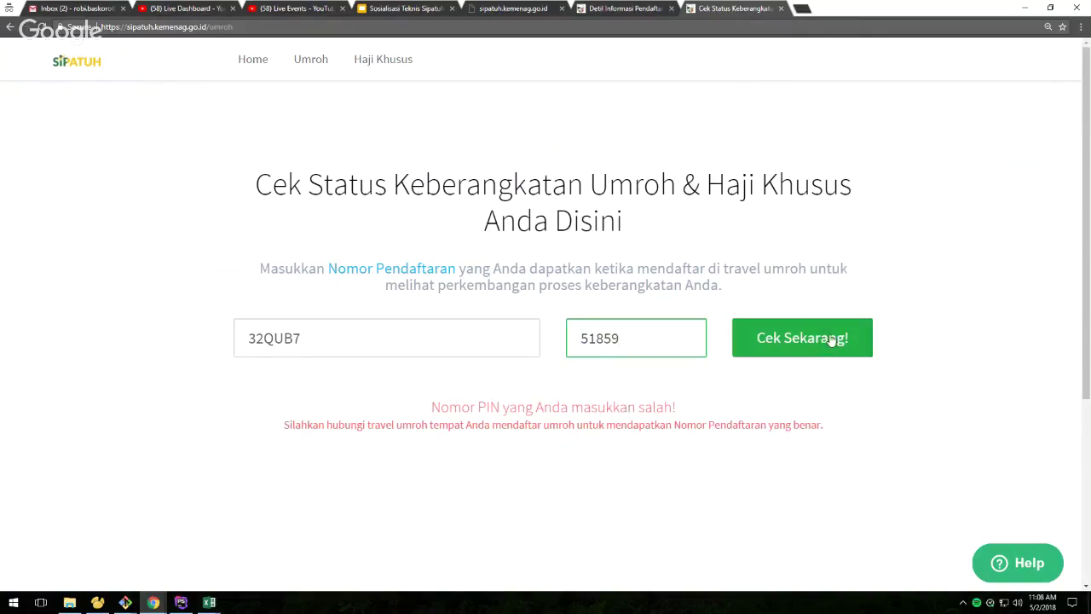
Run the status check and review Ramadhan Ceria 2018's airline, hotel, visa and Rp58.000.000 payment status.
click(831, 340)
scroll(833, 333, down, 3)
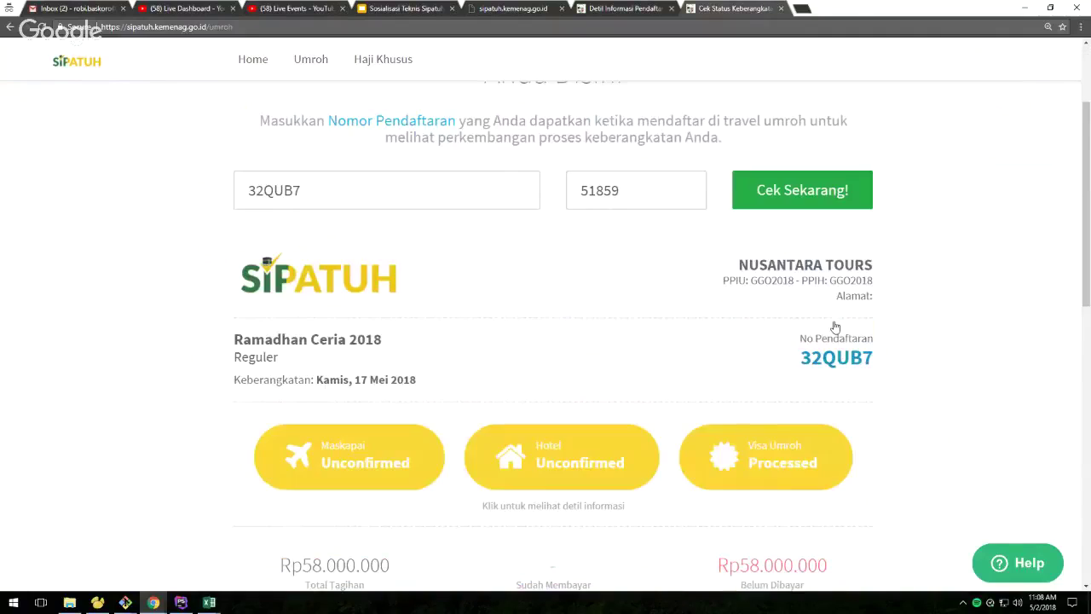
scroll(835, 326, down, 1)
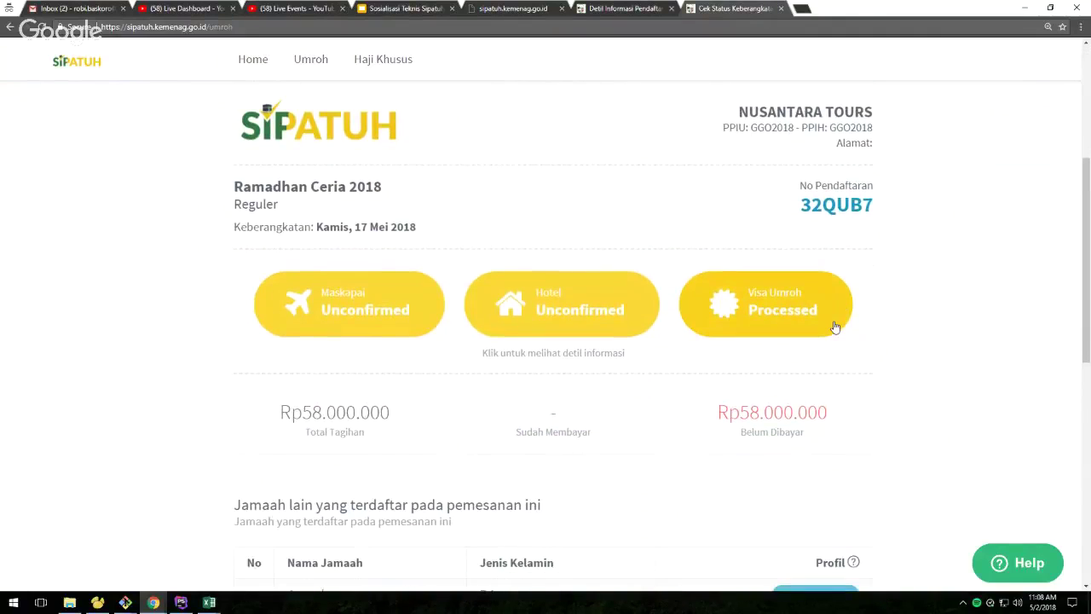
scroll(835, 326, down, 3)
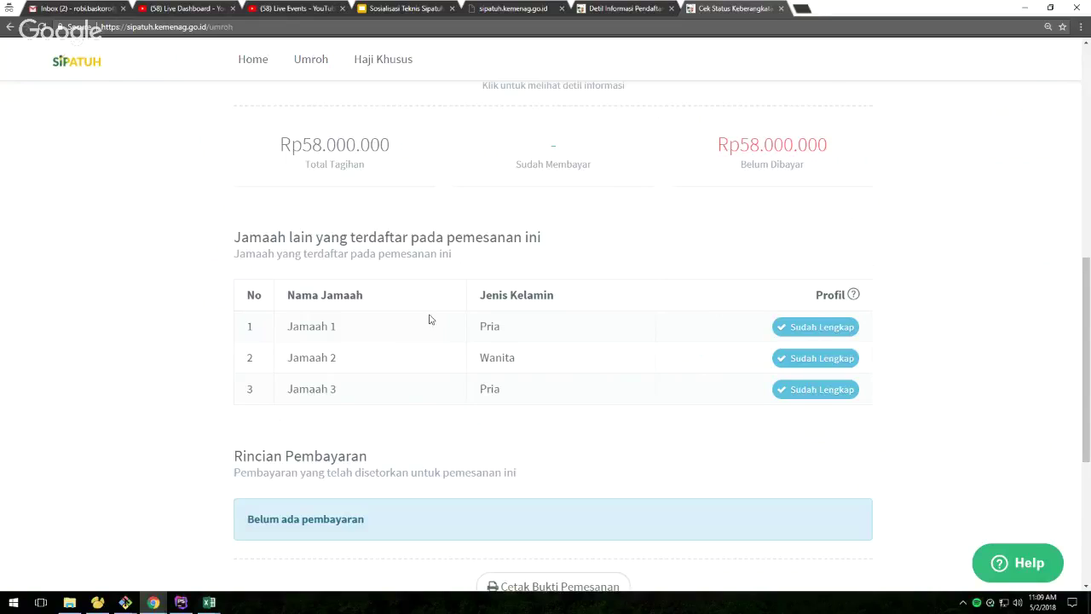
scroll(589, 237, up, 2)
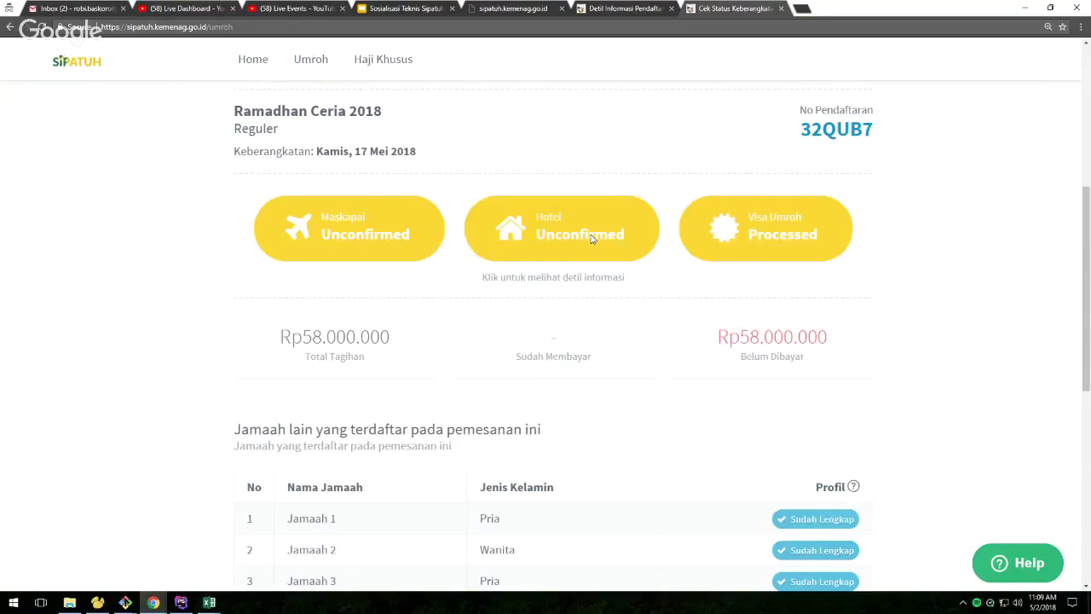
scroll(591, 239, up, 1)
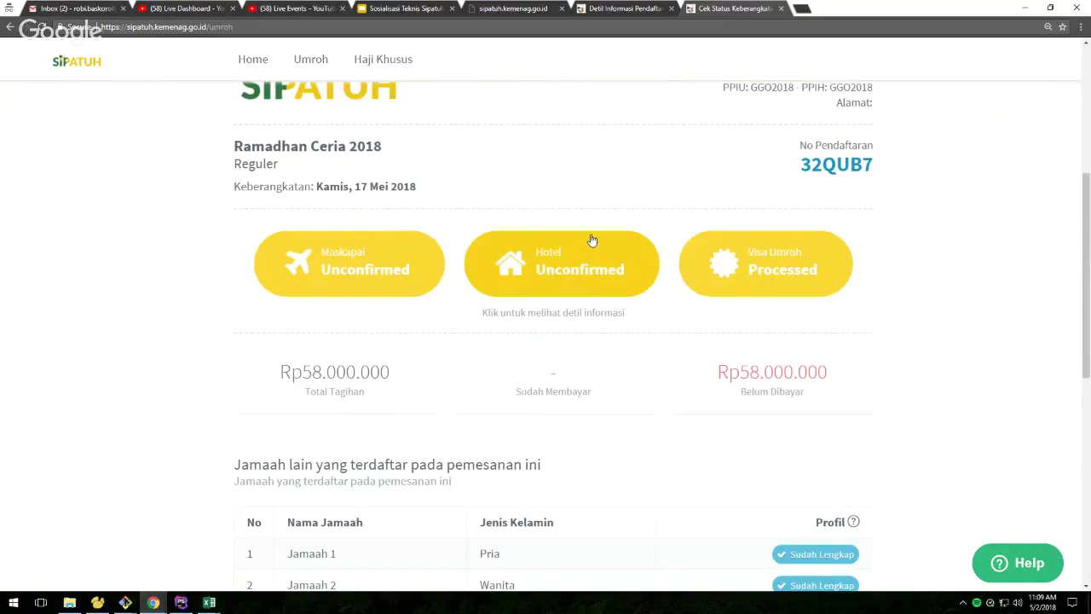
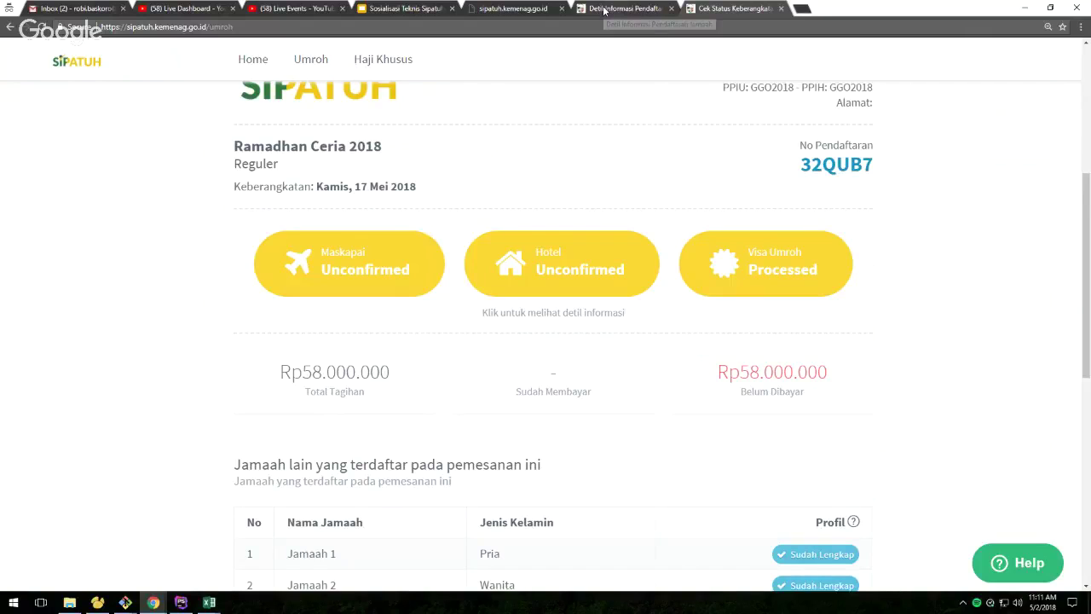
Return to the Ramadhan Ceria 2018 registration detail tab and scroll up to its title.
click(604, 11)
click(377, 312)
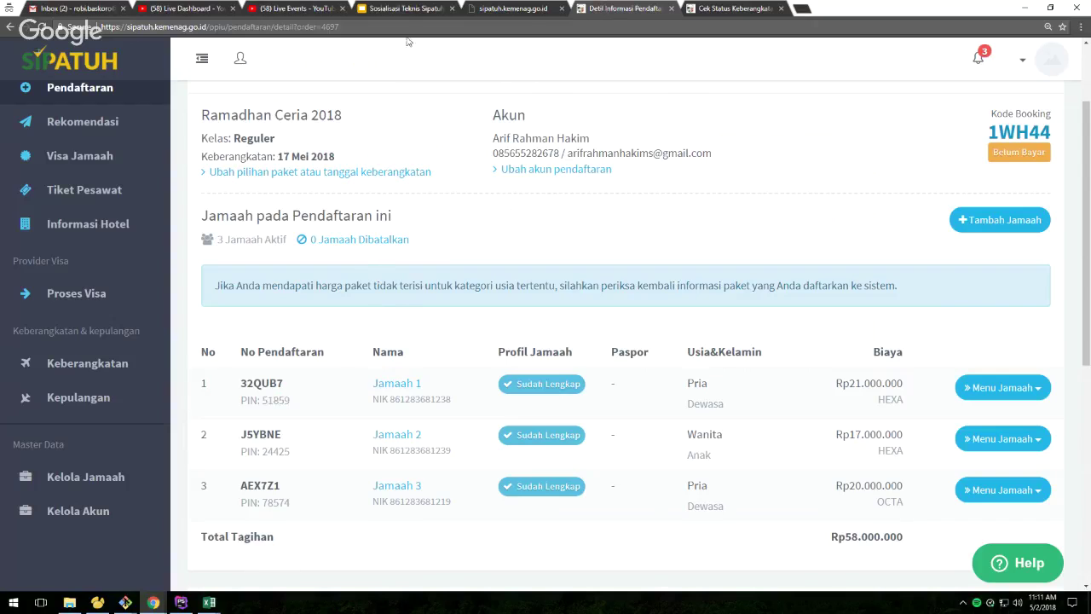
click(404, 10)
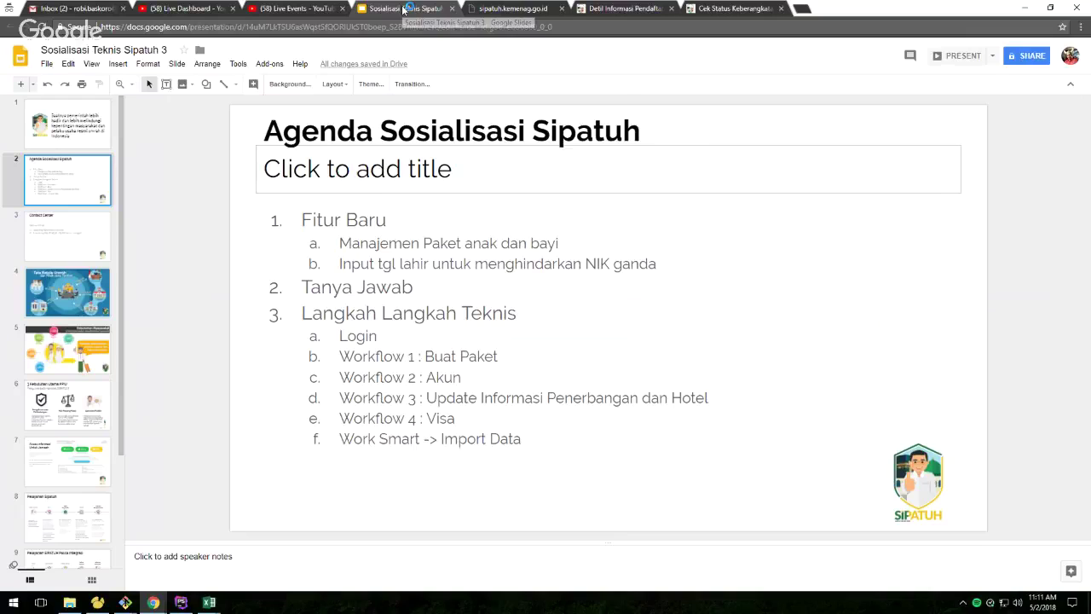
click(623, 9)
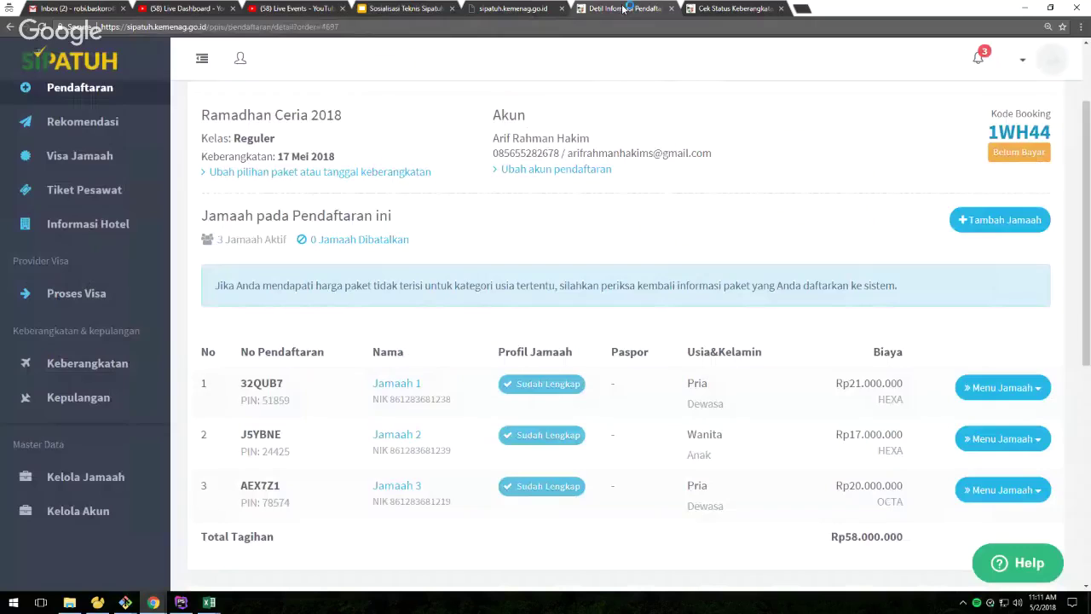
scroll(128, 208, up, 1)
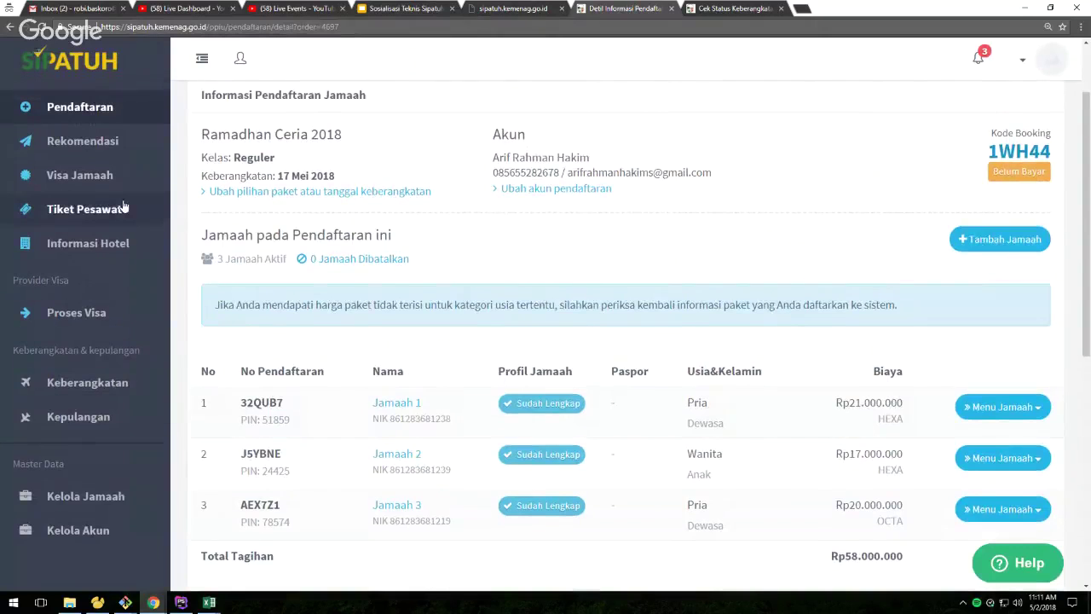
scroll(123, 207, up, 2)
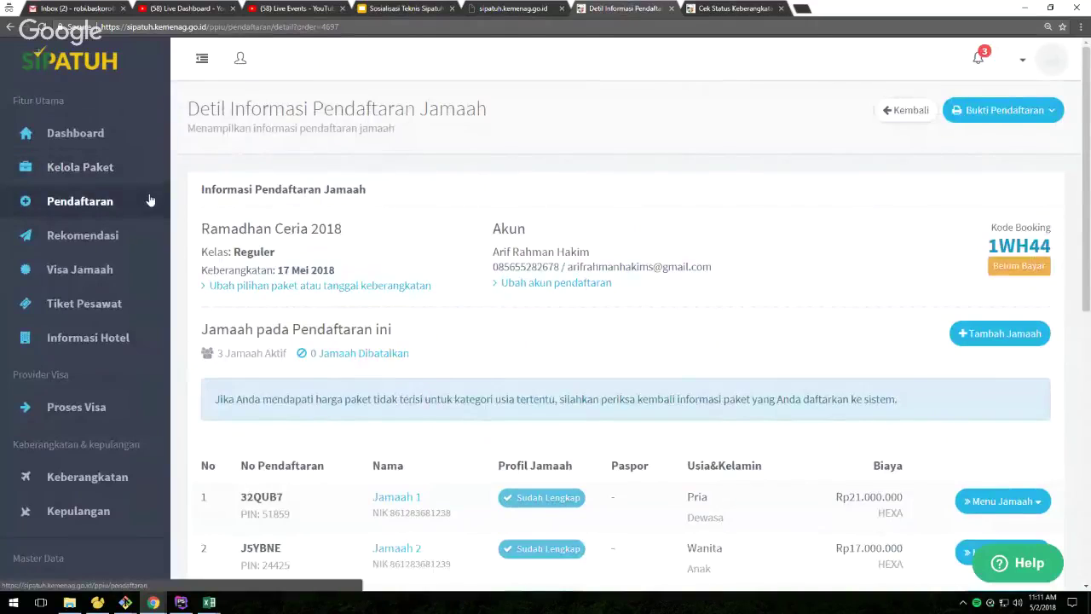
Open Visa Jamaah from the sidebar to review the existing NUSANTARA TOURS visa applications.
click(96, 270)
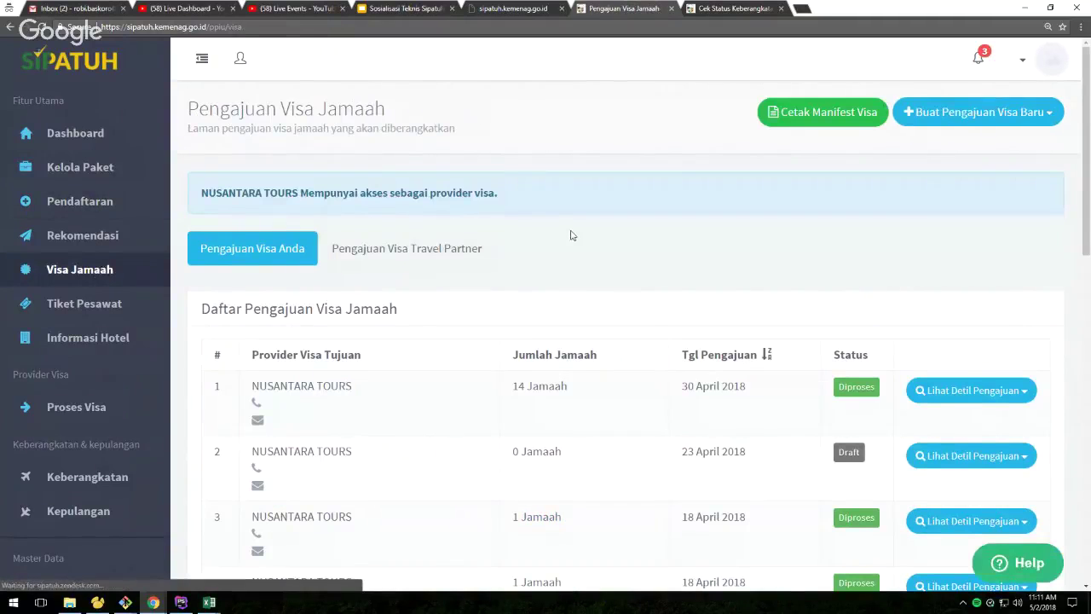
scroll(572, 234, down, 1)
scroll(571, 234, up, 1)
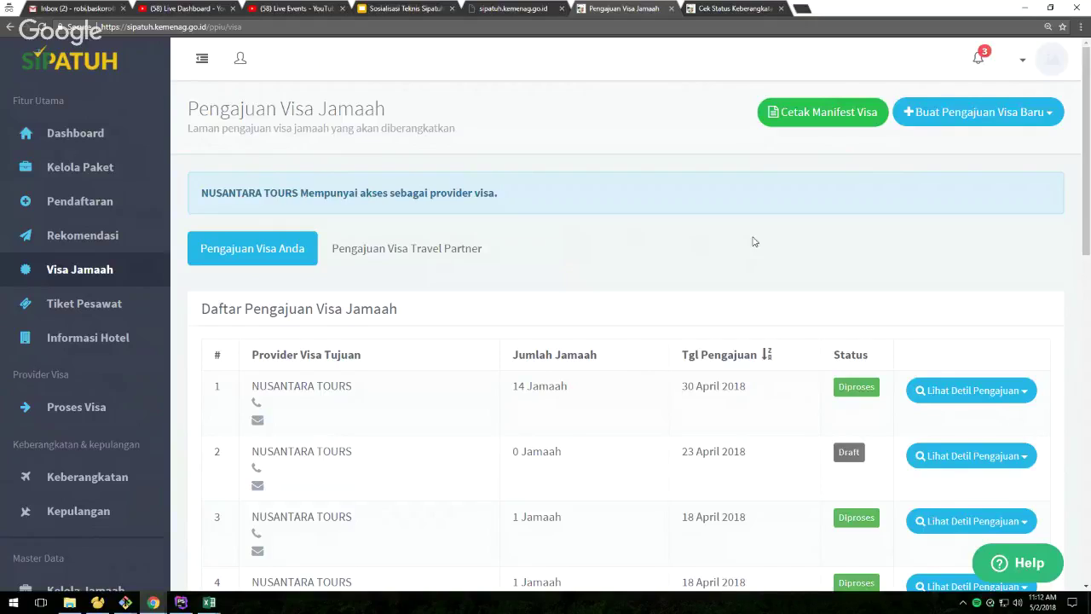
Start a new jamaah visa application via 'Buat Pengajuan Visa Baru'.
click(957, 126)
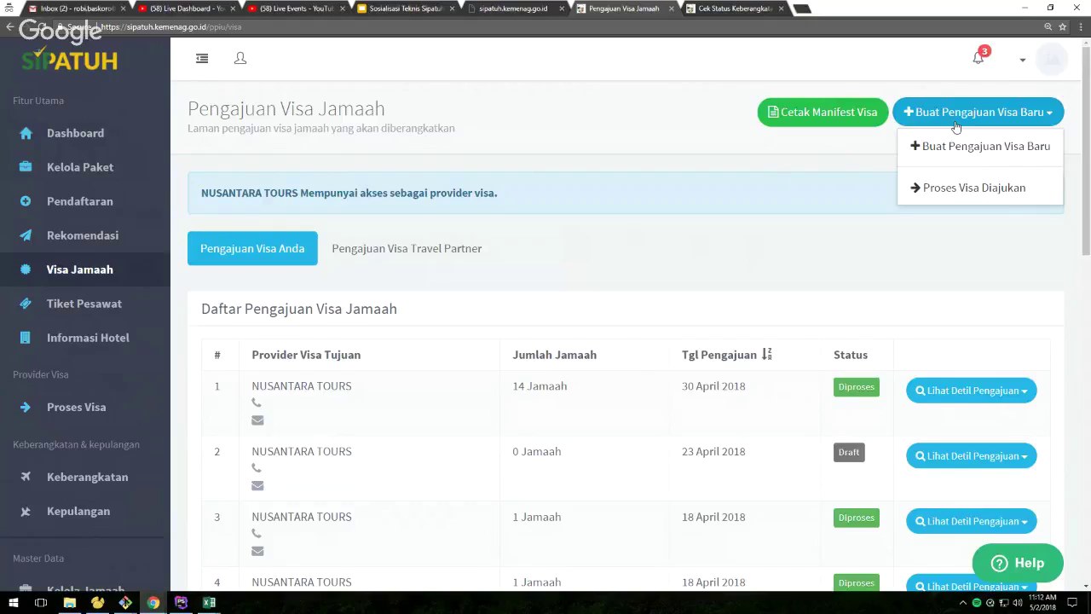
click(950, 128)
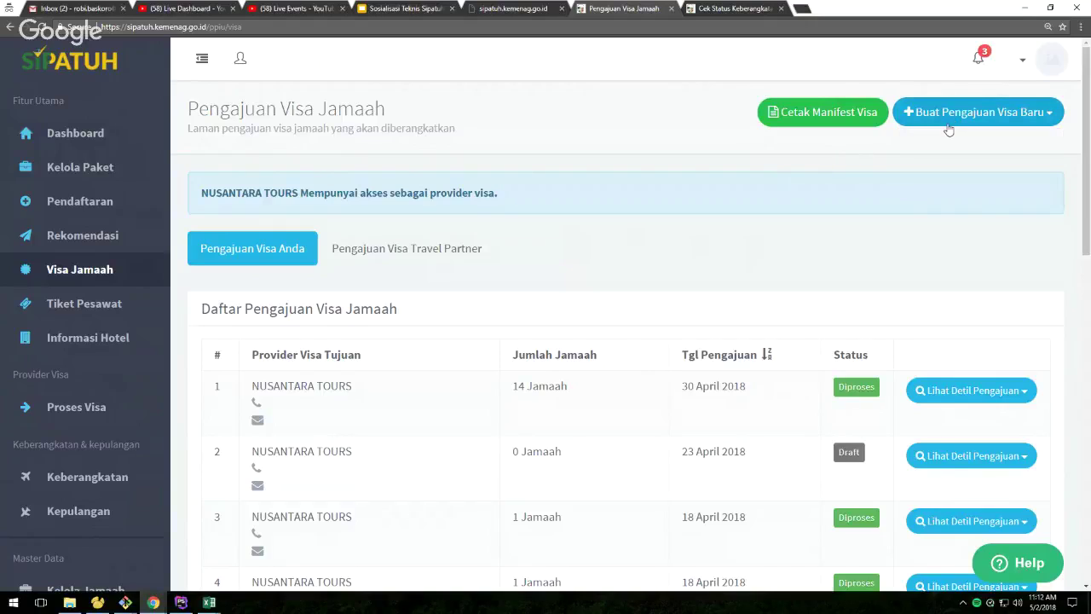
click(948, 128)
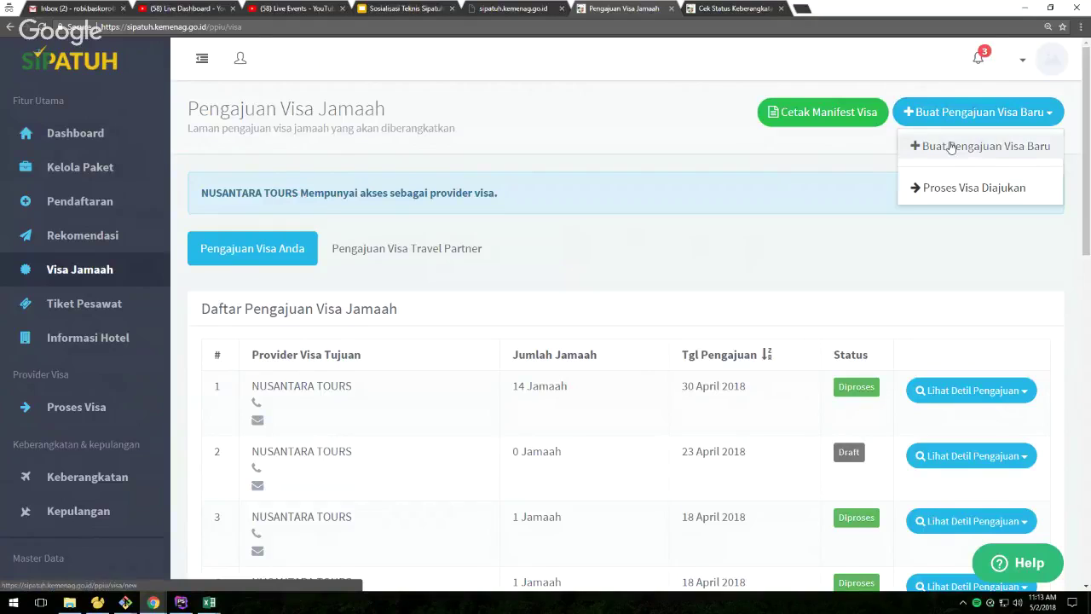
click(929, 146)
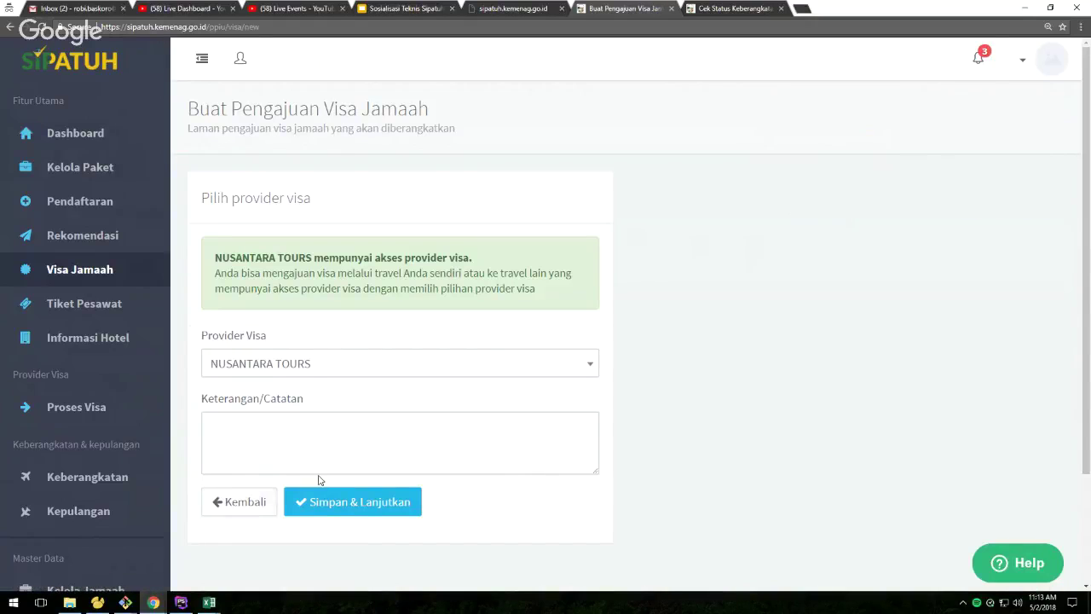
click(266, 502)
click(971, 112)
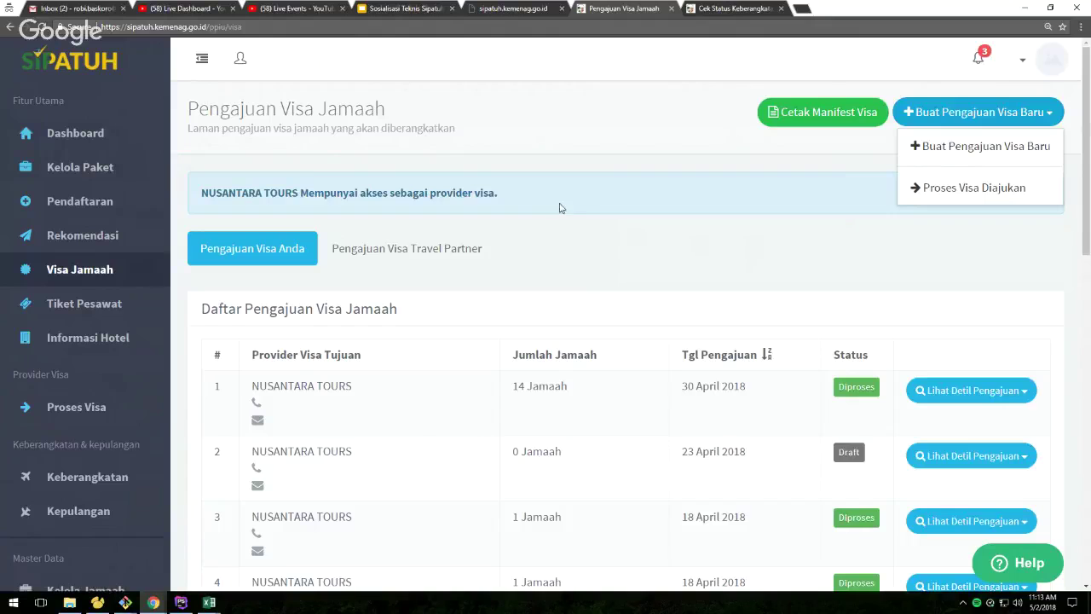
click(976, 147)
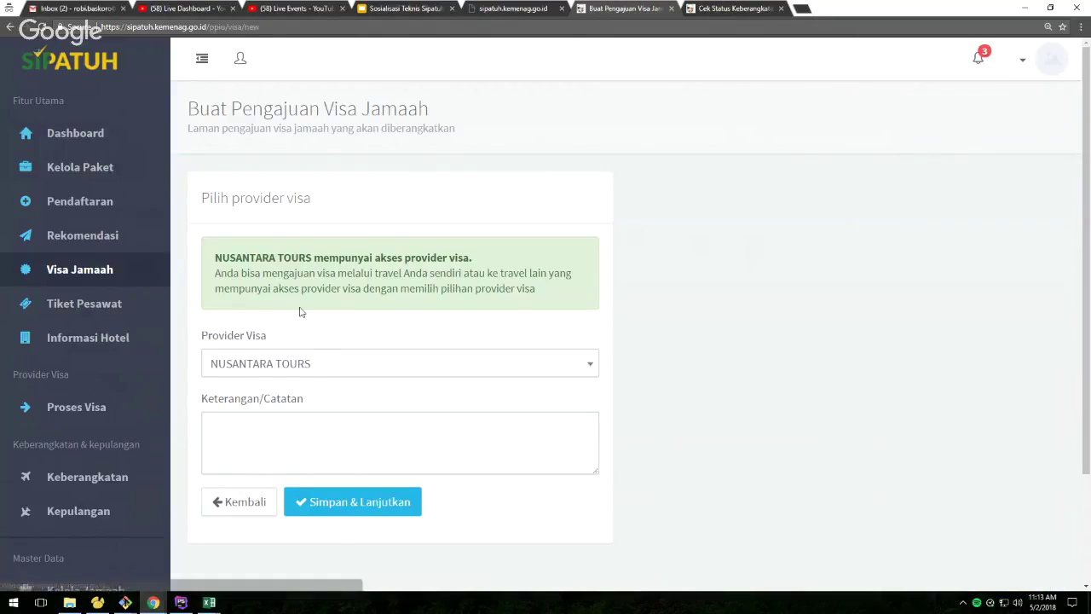
scroll(306, 324, down, 2)
scroll(328, 298, up, 1)
scroll(358, 268, down, 1)
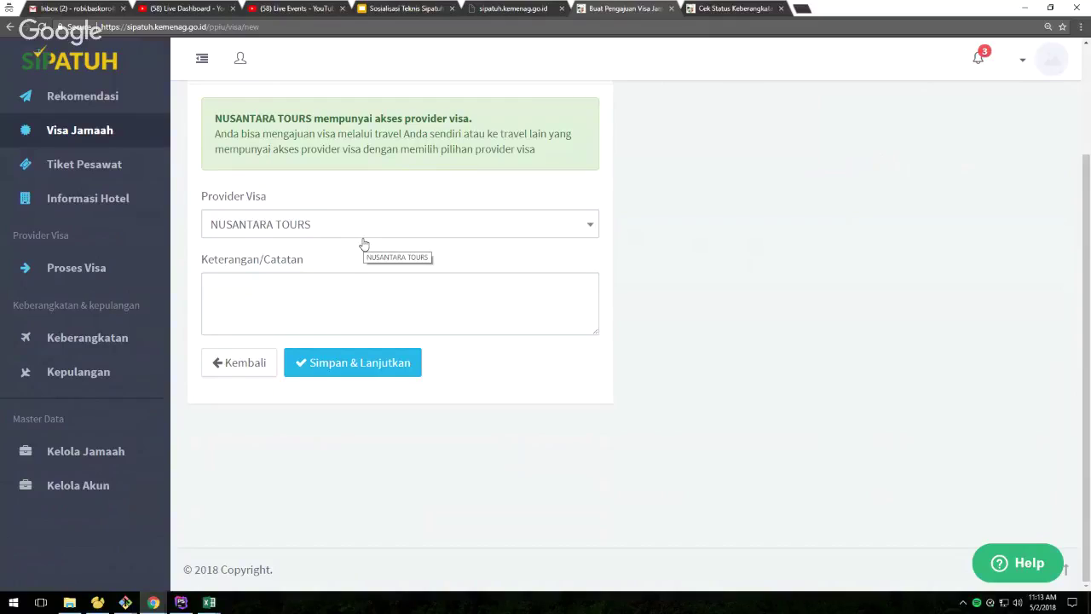
Choose NUSANTARA TOURS as the Provider Visa and focus the notes box.
click(326, 218)
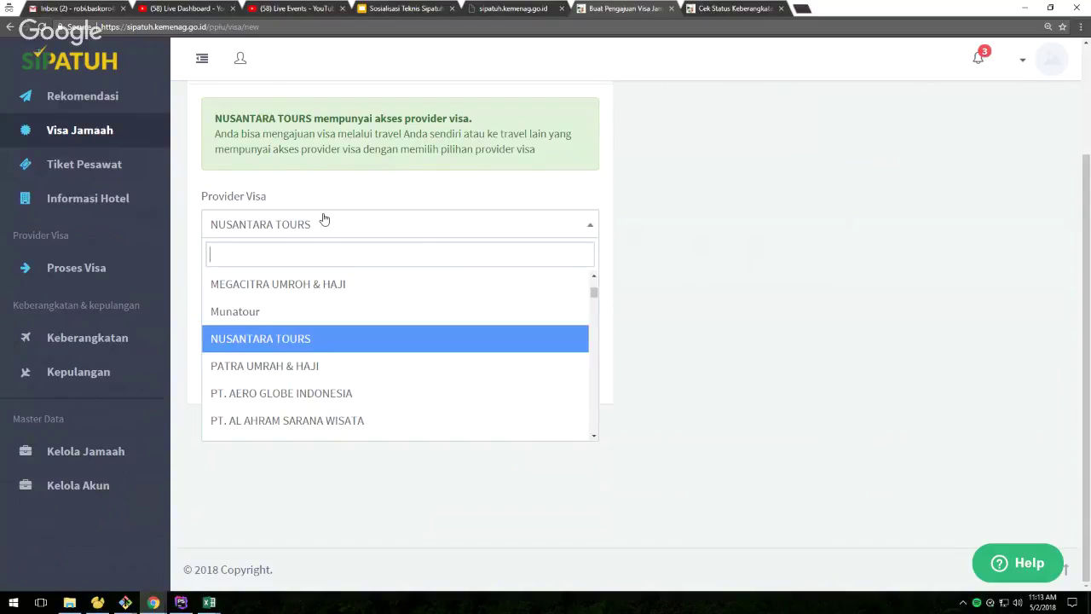
click(308, 339)
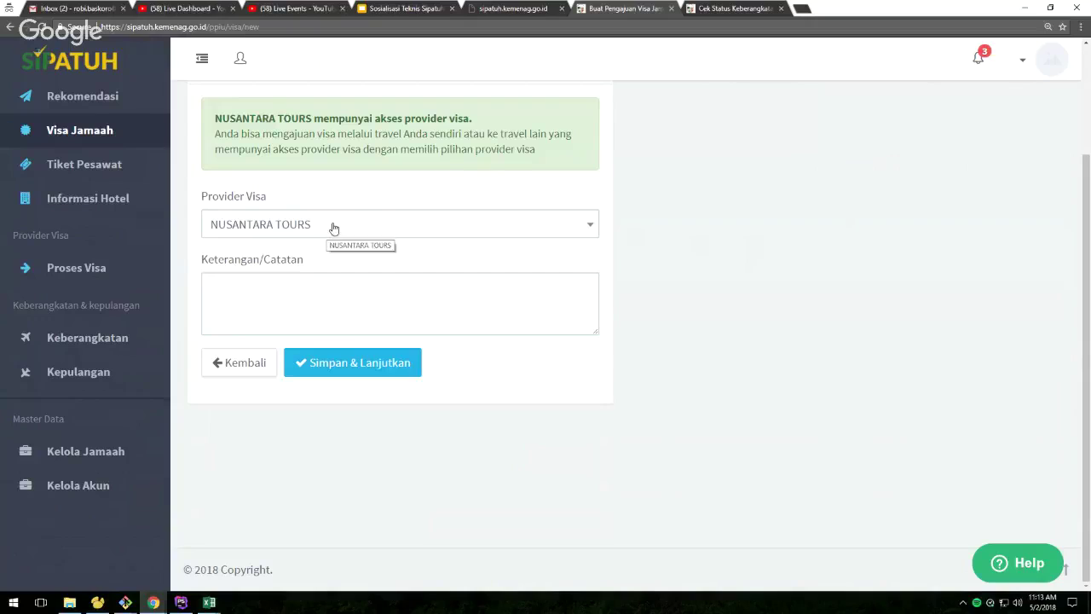
click(339, 288)
Save the provider with 'Simpan & Lanjutkan' to reach the Jamaah Available list.
click(333, 360)
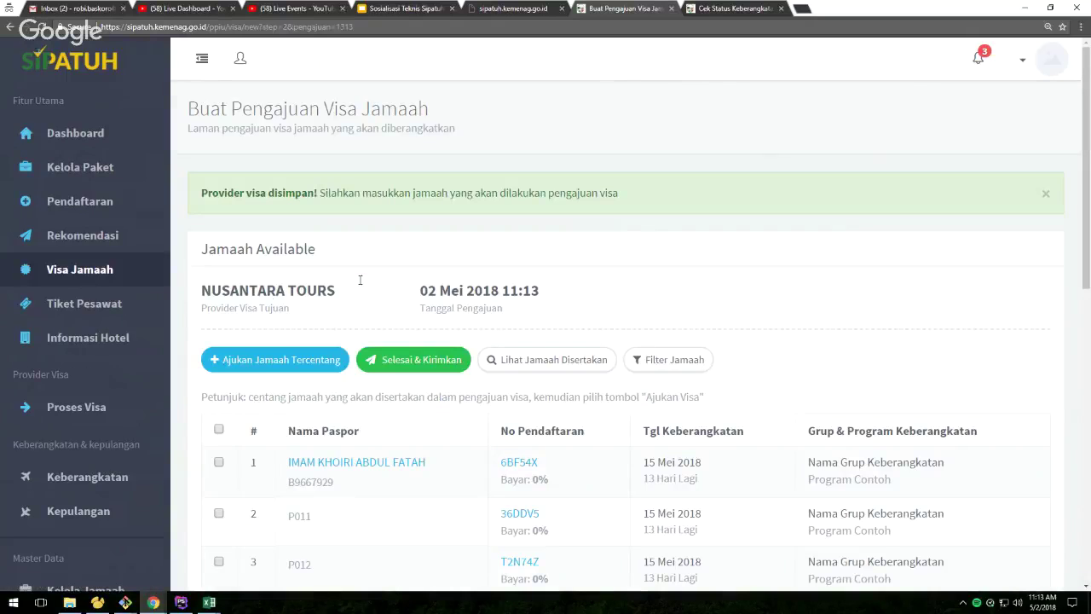
scroll(344, 255, down, 4)
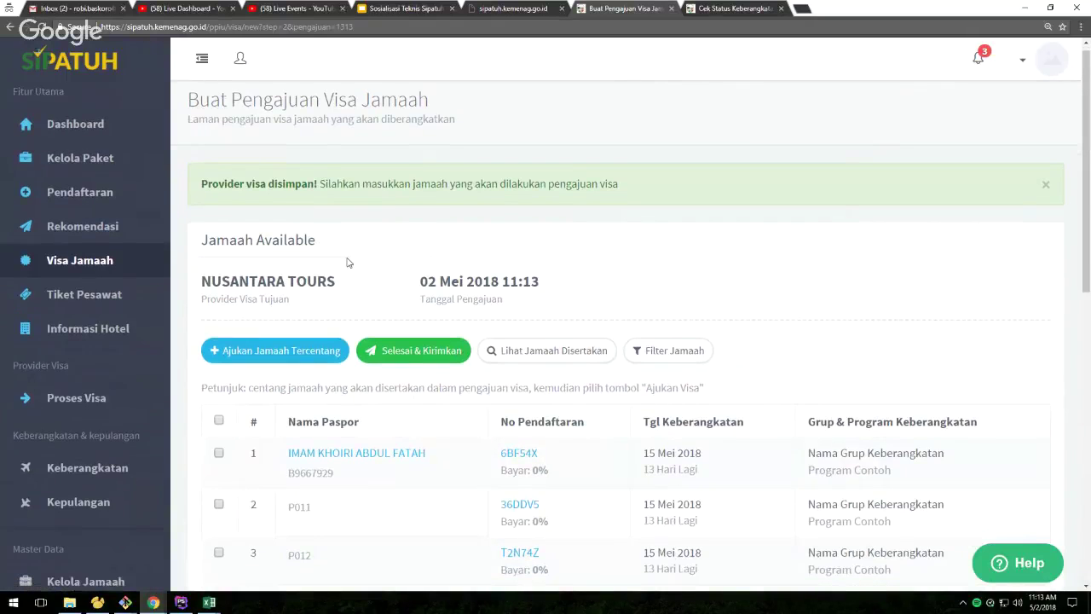
scroll(348, 262, up, 2)
scroll(347, 263, down, 2)
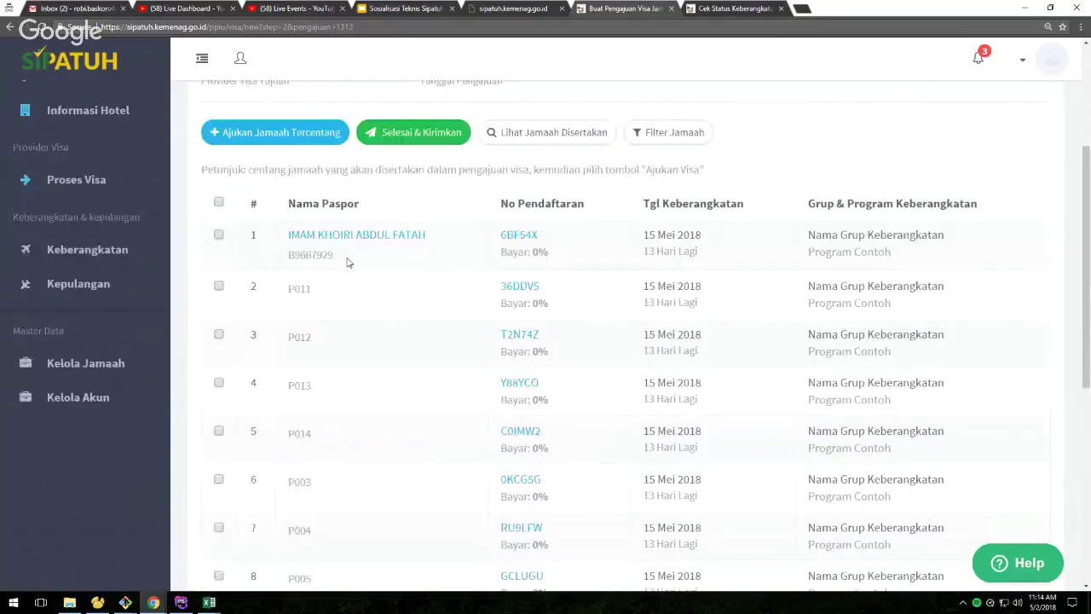
scroll(347, 263, up, 3)
scroll(347, 262, down, 10)
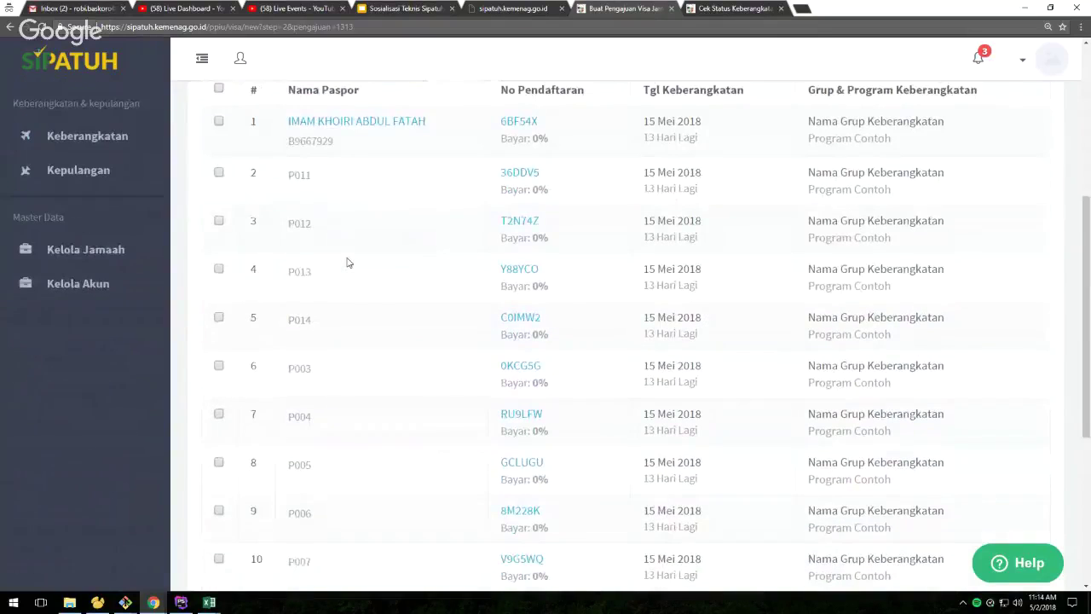
Page through Jamaah Available to page 3, showing entries 21–30 of 37.
click(954, 313)
scroll(616, 393, up, 7)
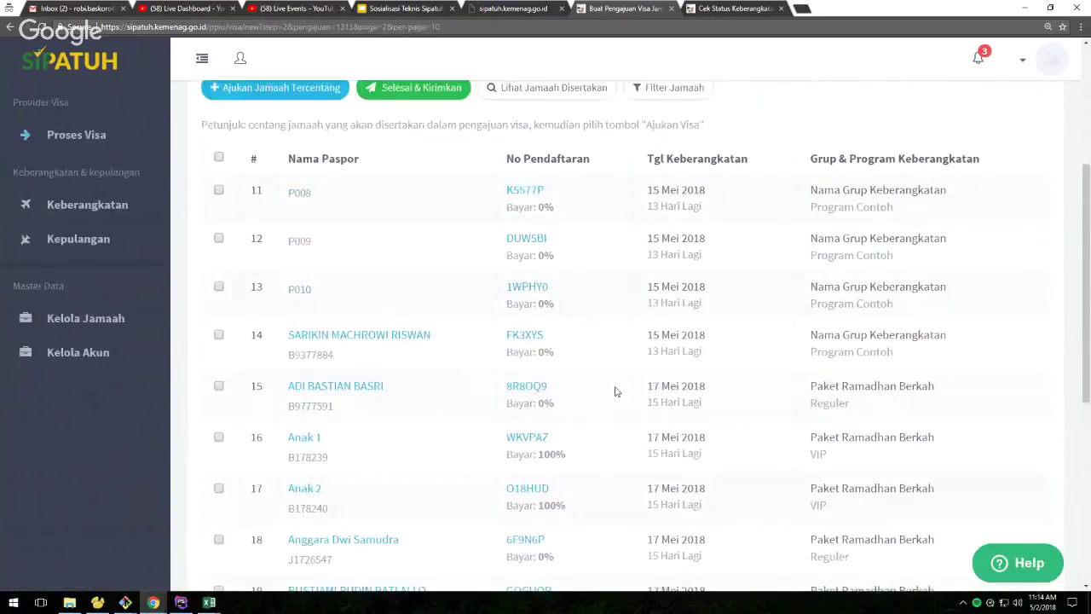
scroll(616, 390, down, 4)
click(982, 499)
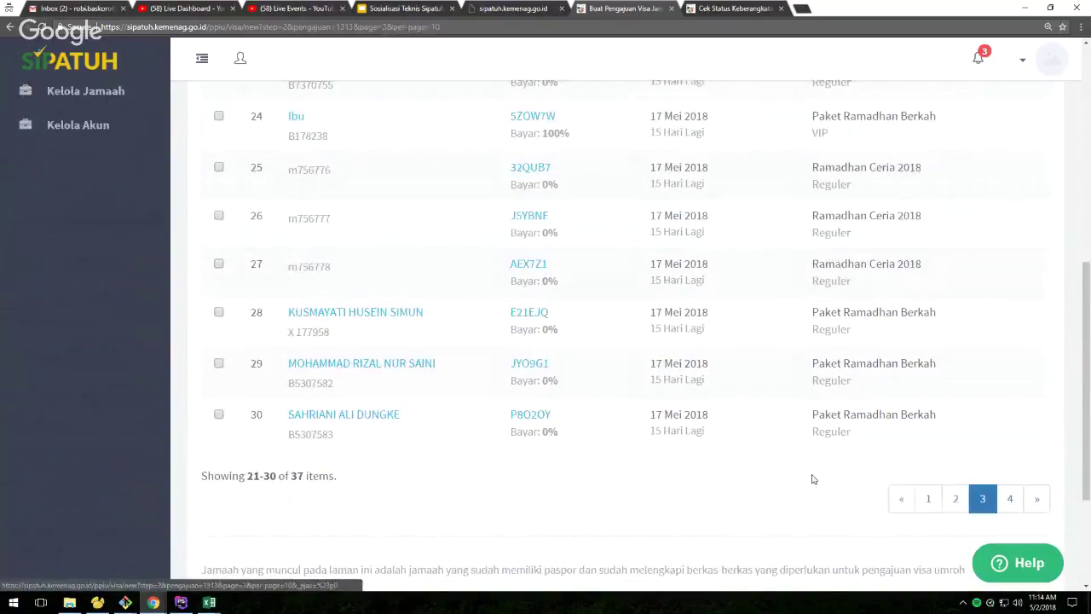
scroll(585, 407, up, 3)
scroll(390, 367, up, 2)
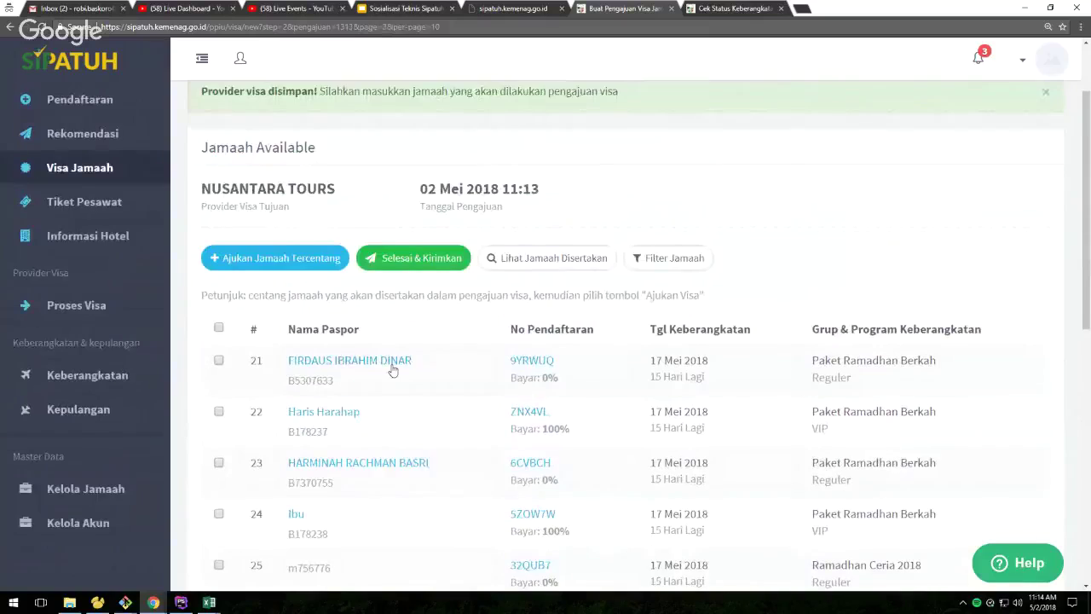
scroll(390, 370, down, 1)
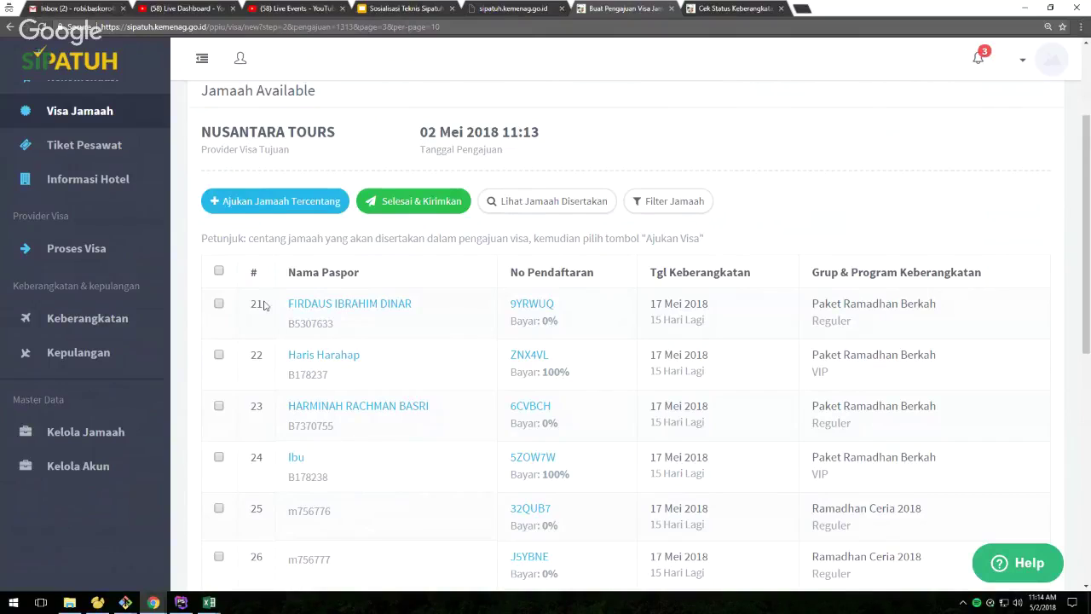
Tick jamaah 21, 22 and 23, submit them with 'Ajukan Jamaah Tercentang' and confirm.
click(219, 305)
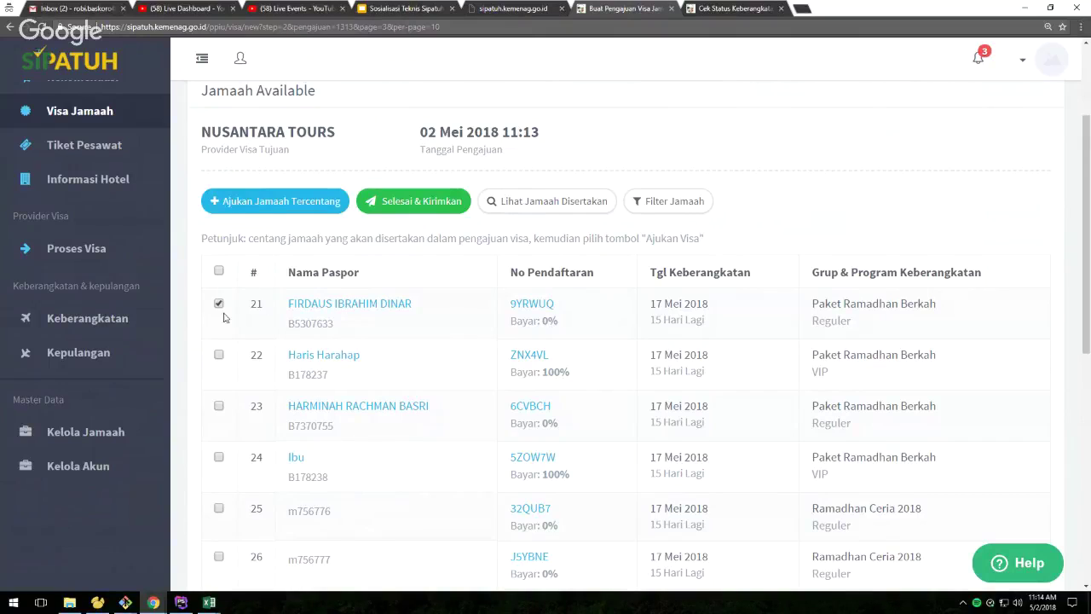
click(219, 407)
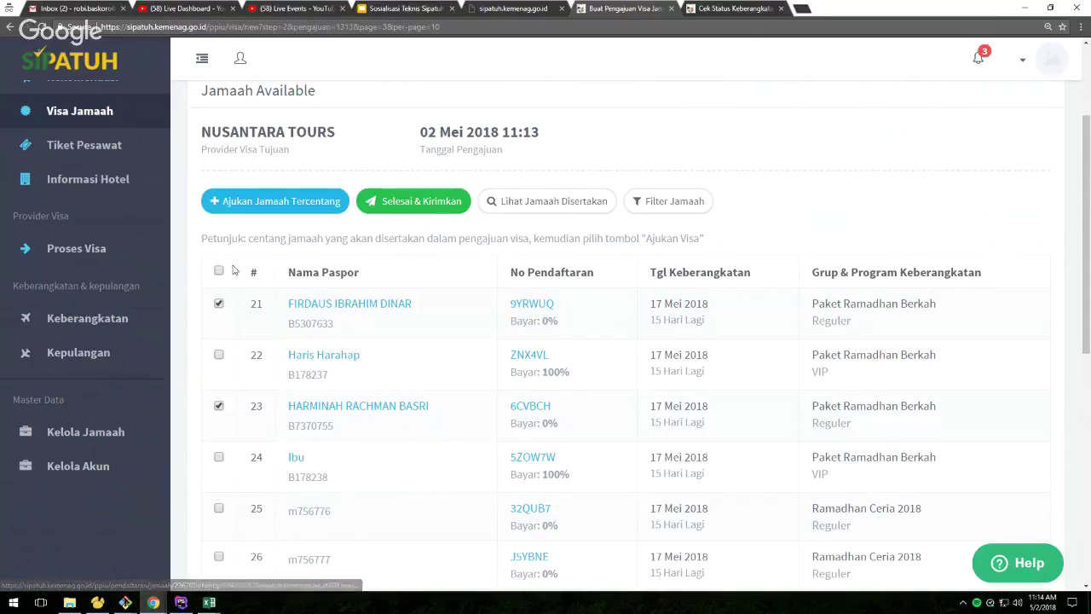
click(219, 356)
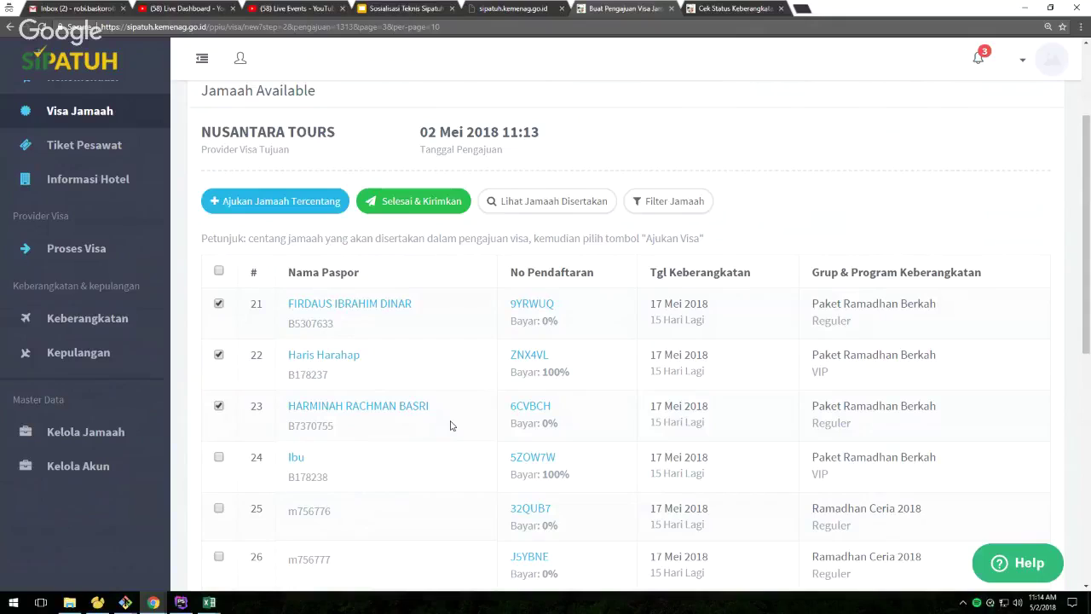
click(274, 204)
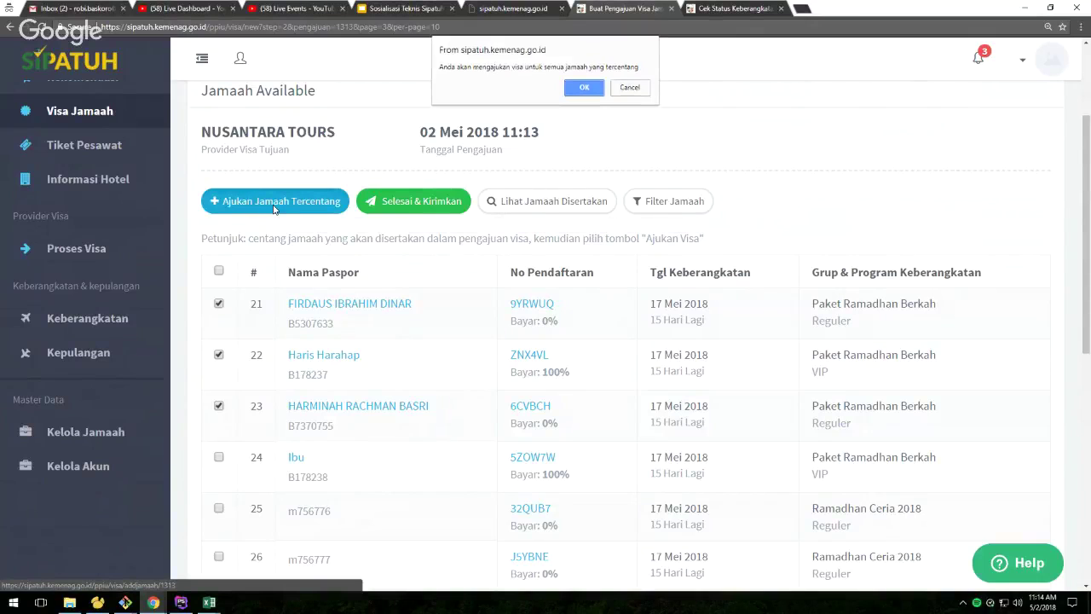
click(583, 88)
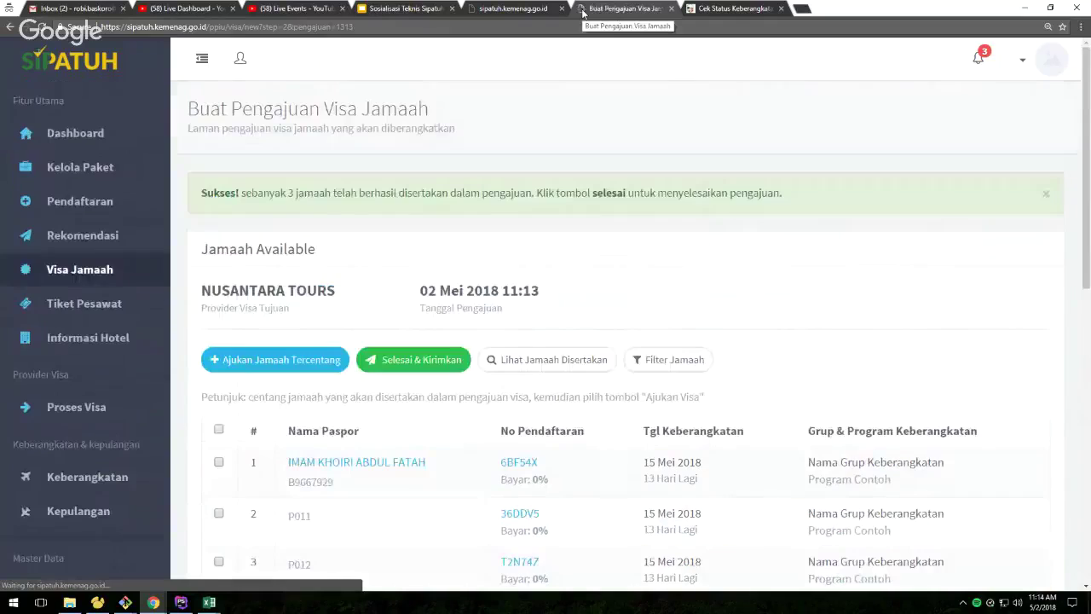
drag(205, 193, 810, 192)
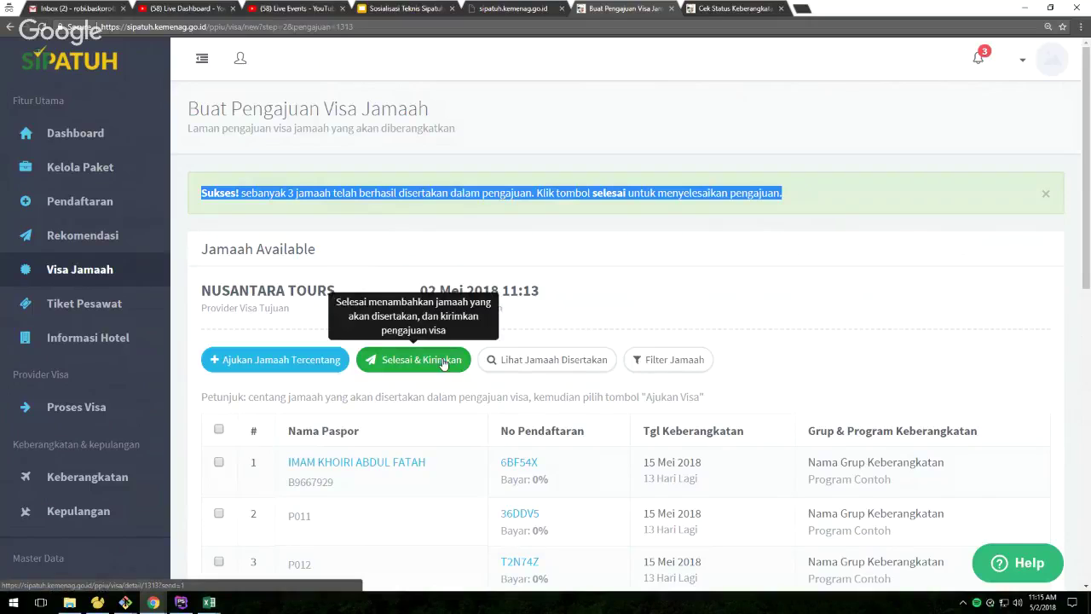
Finish adding jamaah with 'Selesai & Kirimkan' to bring up the Konfirmasi Pengajuan Visa summary.
click(443, 361)
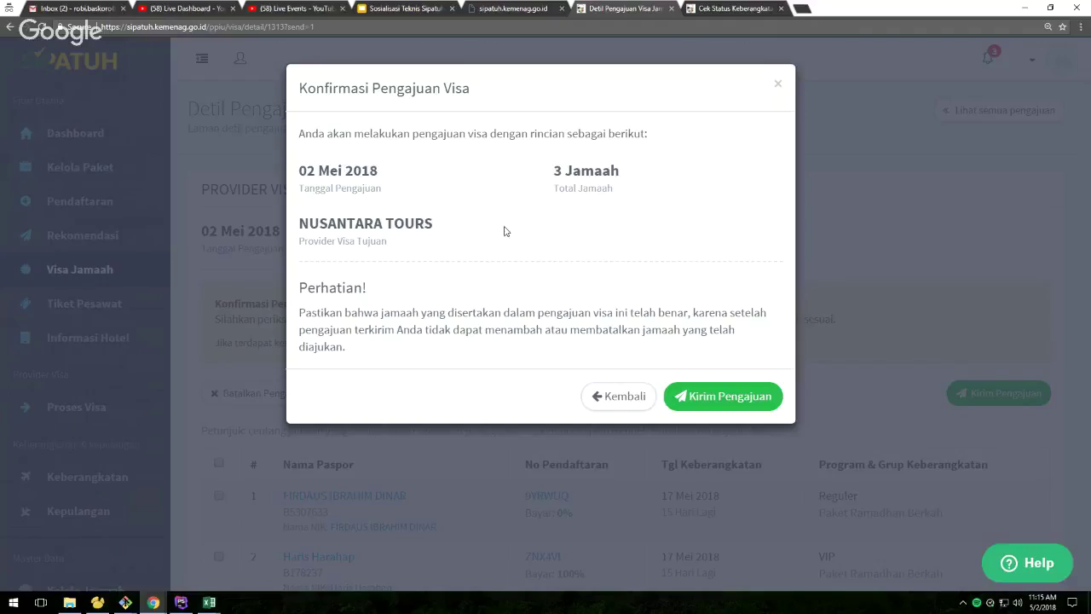
Send the 3-jamaah application to NUSANTARA TOURS with 'Kirim Pengajuan' and wait for it to load.
click(726, 404)
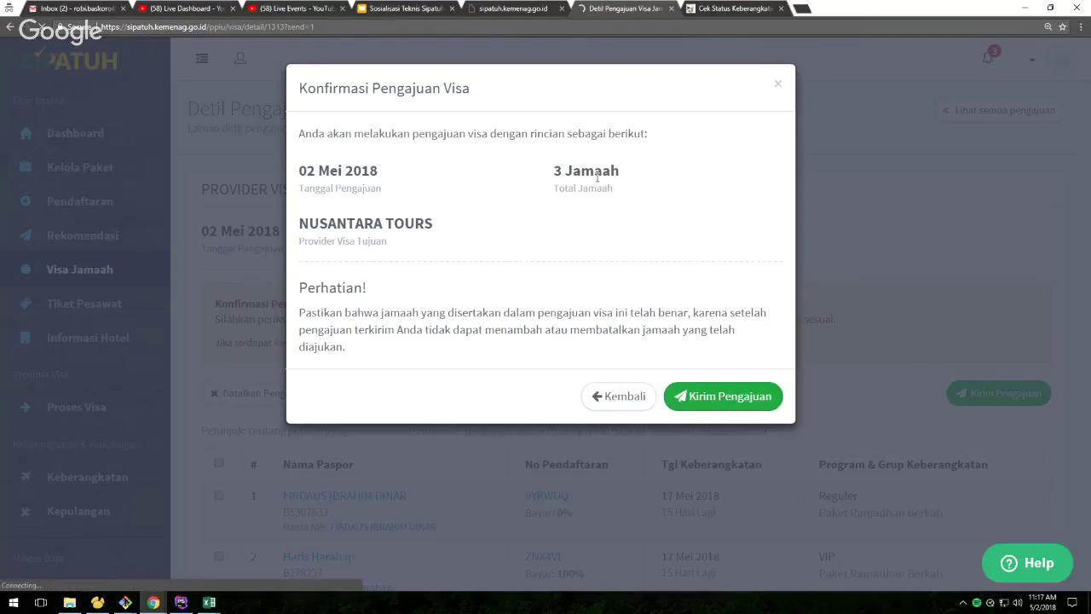
right_click(878, 98)
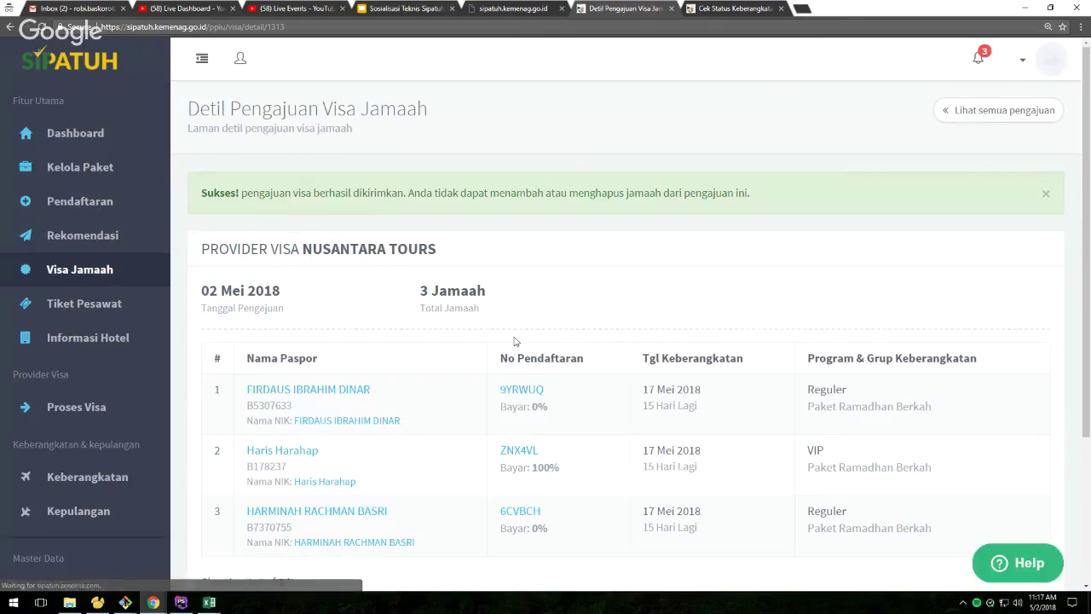
Highlight the green success notice about the sent application, then deselect it.
scroll(598, 347, down, 1)
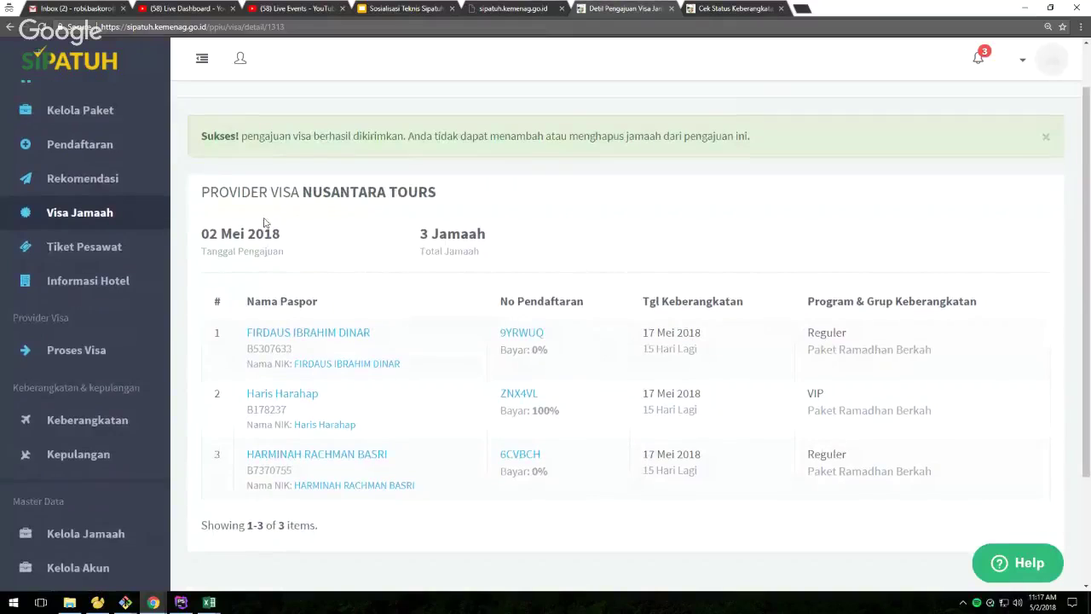
drag(202, 136, 793, 185)
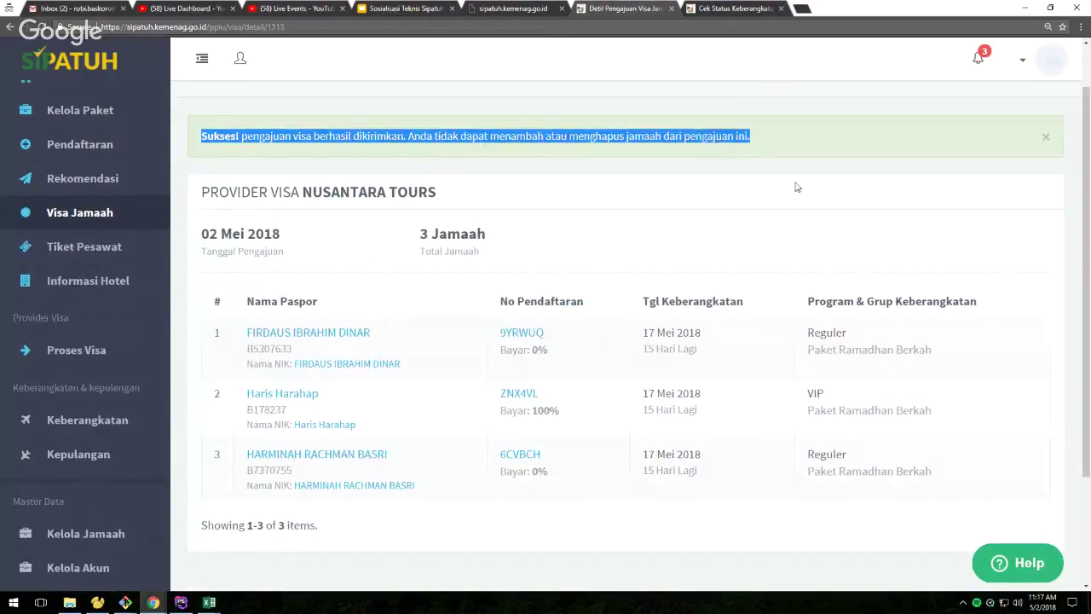
click(795, 185)
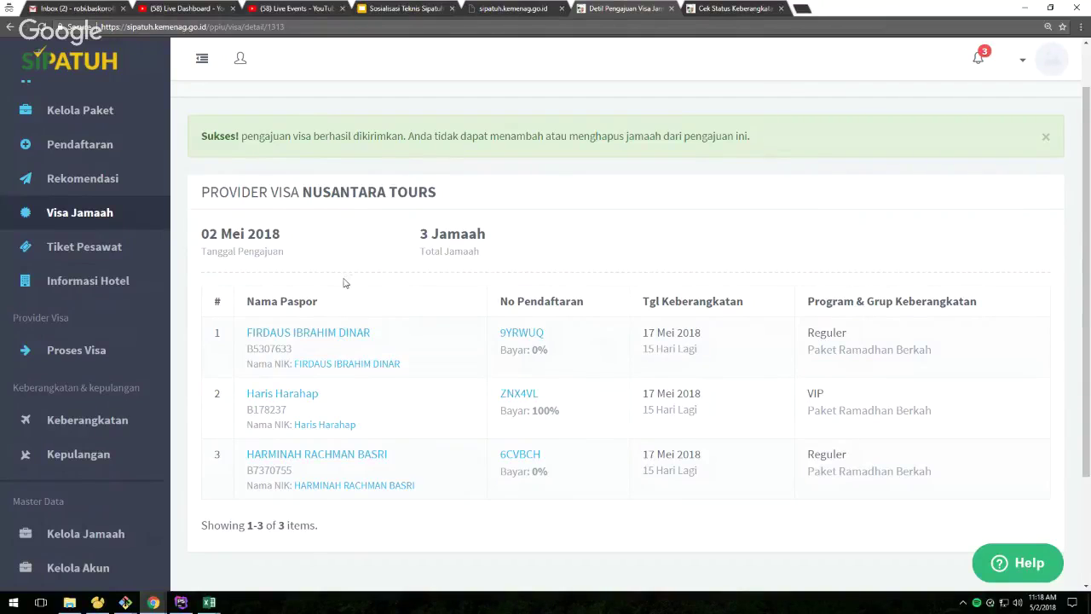
scroll(349, 268, down, 1)
scroll(350, 268, down, 2)
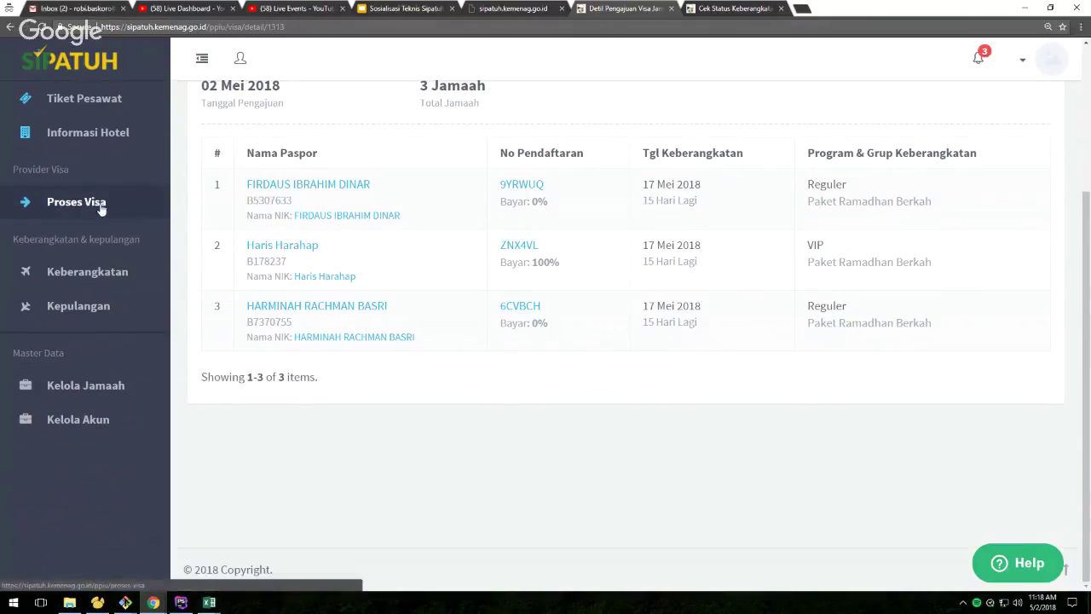
Open Proses Visa and scroll through the nine existing visa processes and their statuses.
click(100, 205)
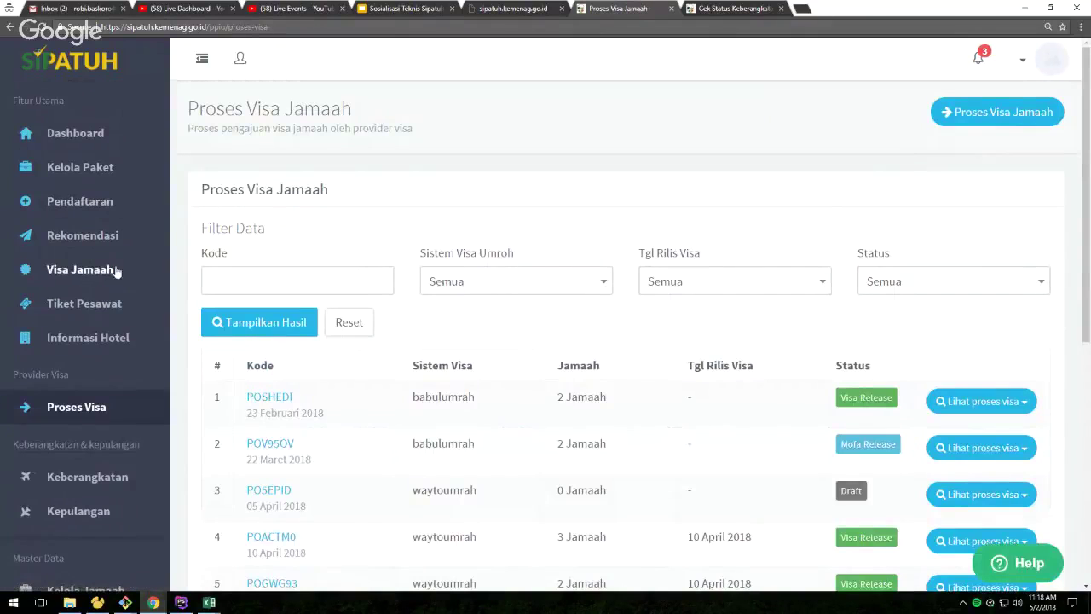
scroll(128, 332, down, 2)
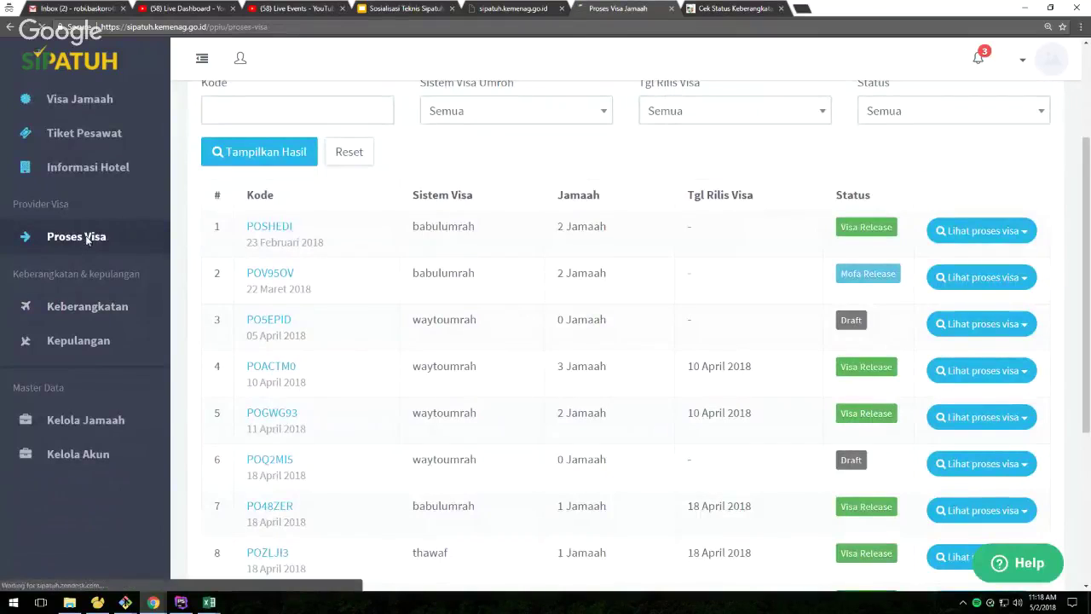
click(87, 239)
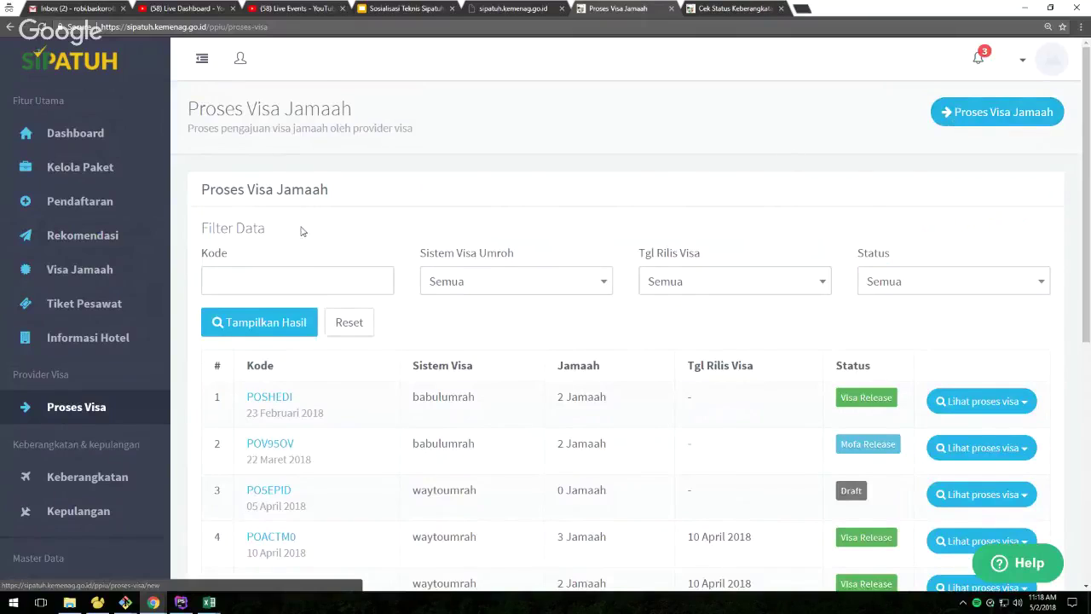
scroll(298, 245, down, 2)
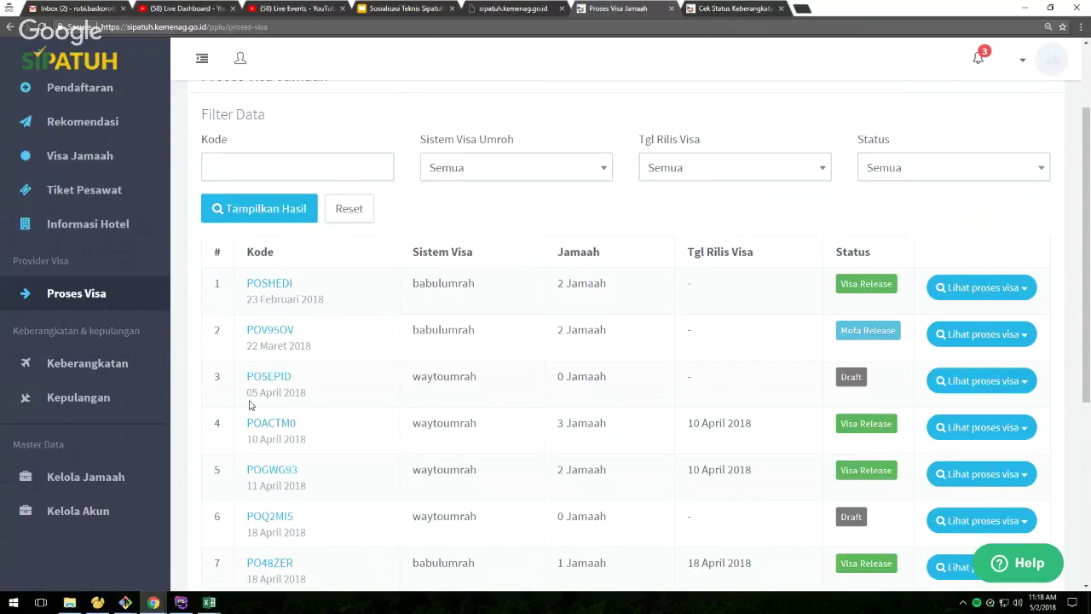
scroll(452, 378, up, 3)
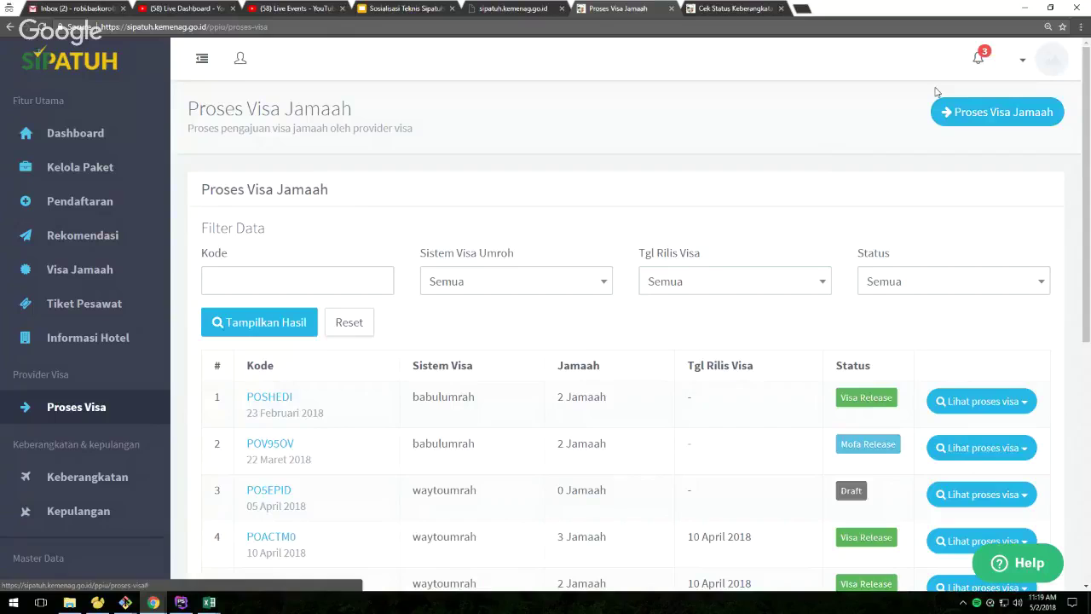
scroll(434, 371, down, 3)
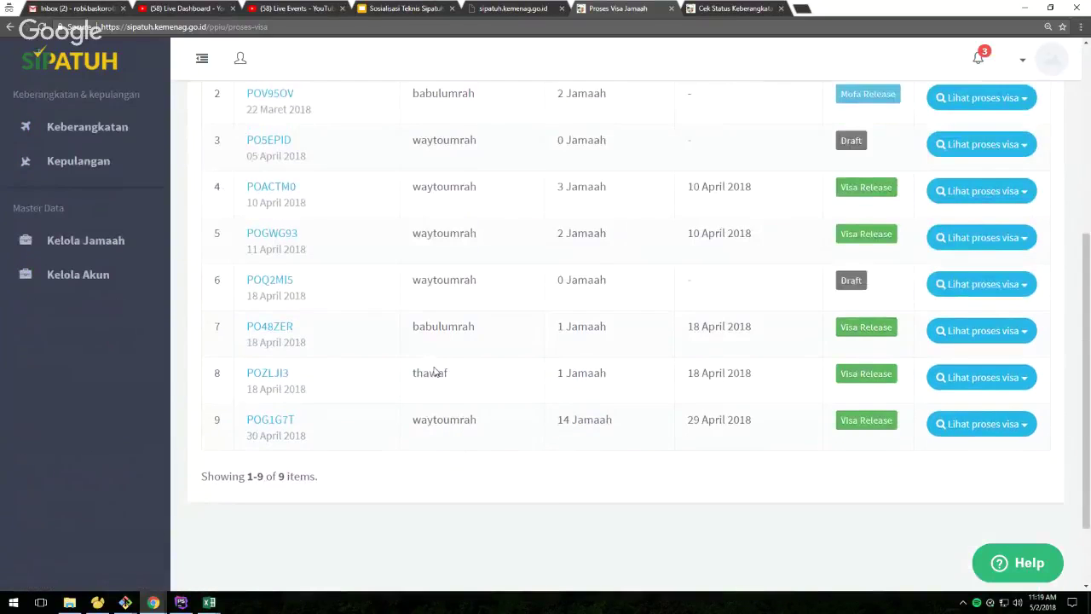
scroll(409, 358, up, 4)
scroll(372, 341, down, 2)
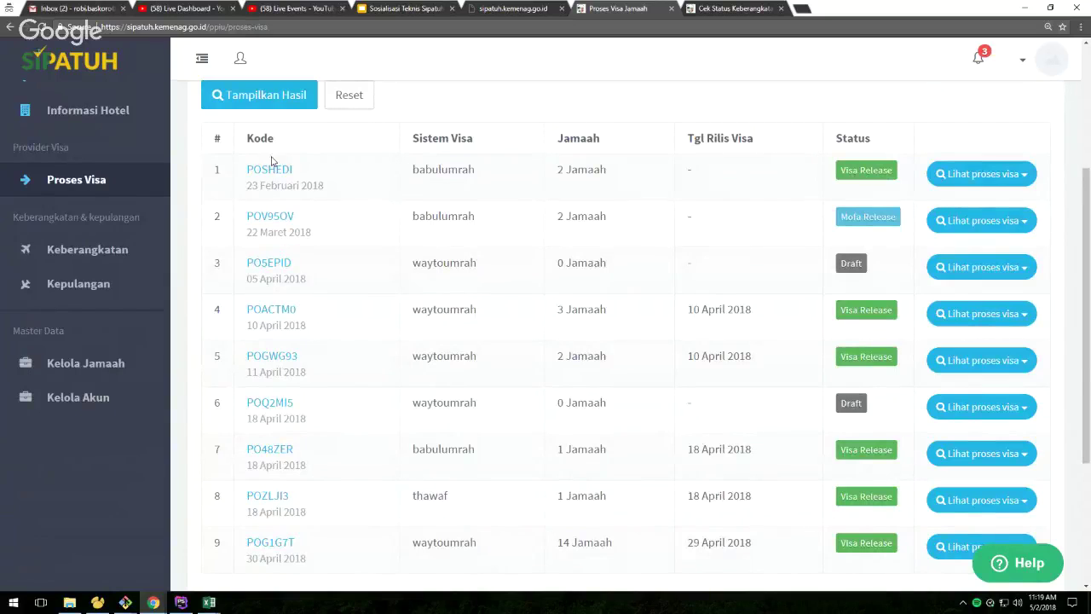
scroll(286, 162, down, 3)
scroll(301, 176, up, 5)
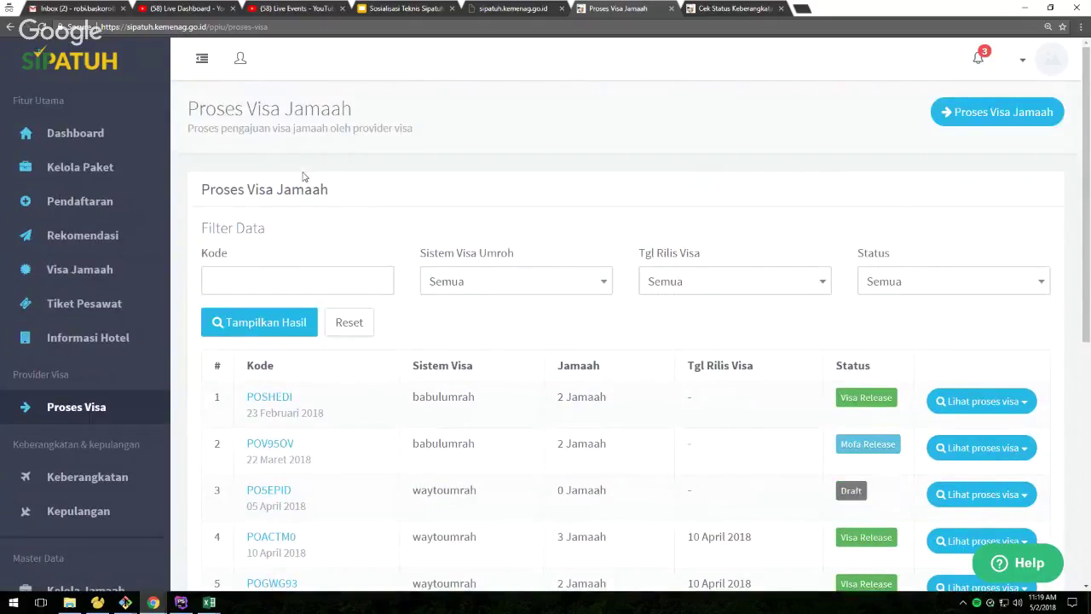
scroll(392, 232, down, 3)
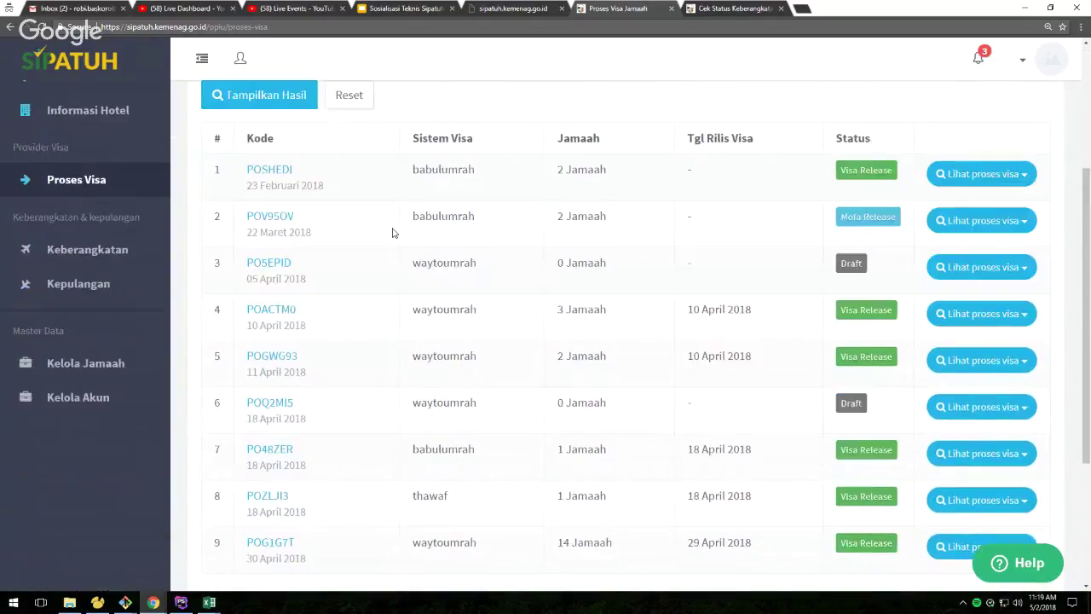
scroll(393, 232, down, 3)
scroll(347, 231, up, 6)
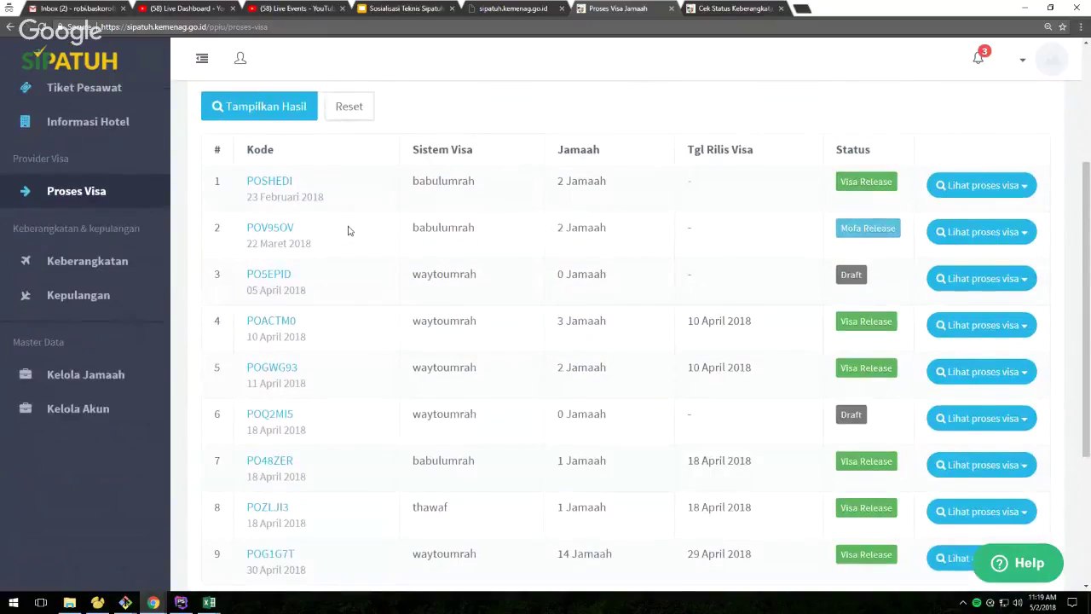
scroll(347, 230, down, 2)
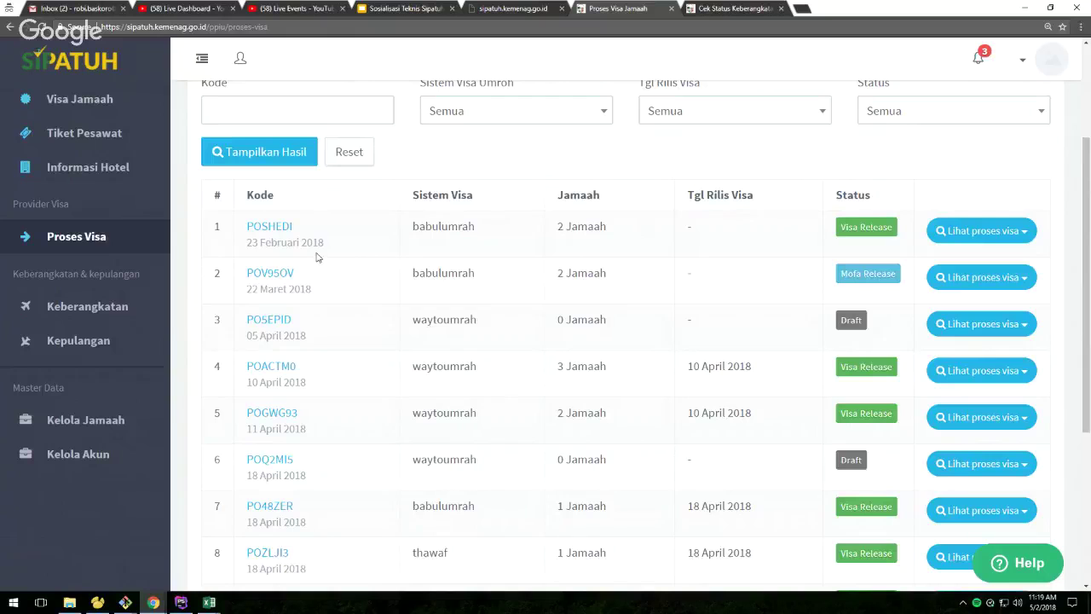
scroll(325, 255, down, 1)
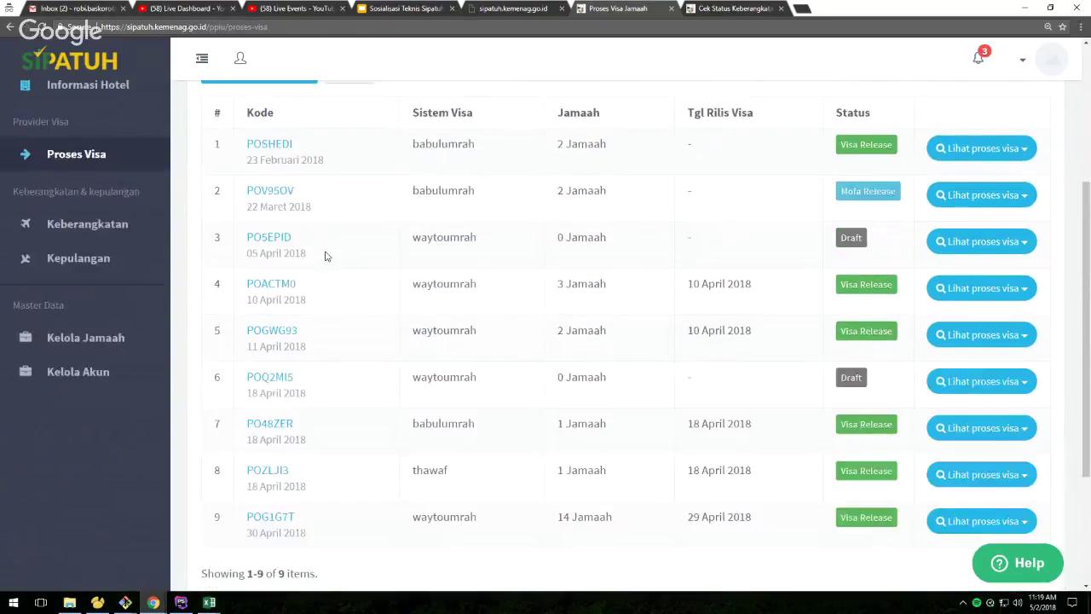
scroll(319, 254, up, 2)
scroll(314, 252, up, 1)
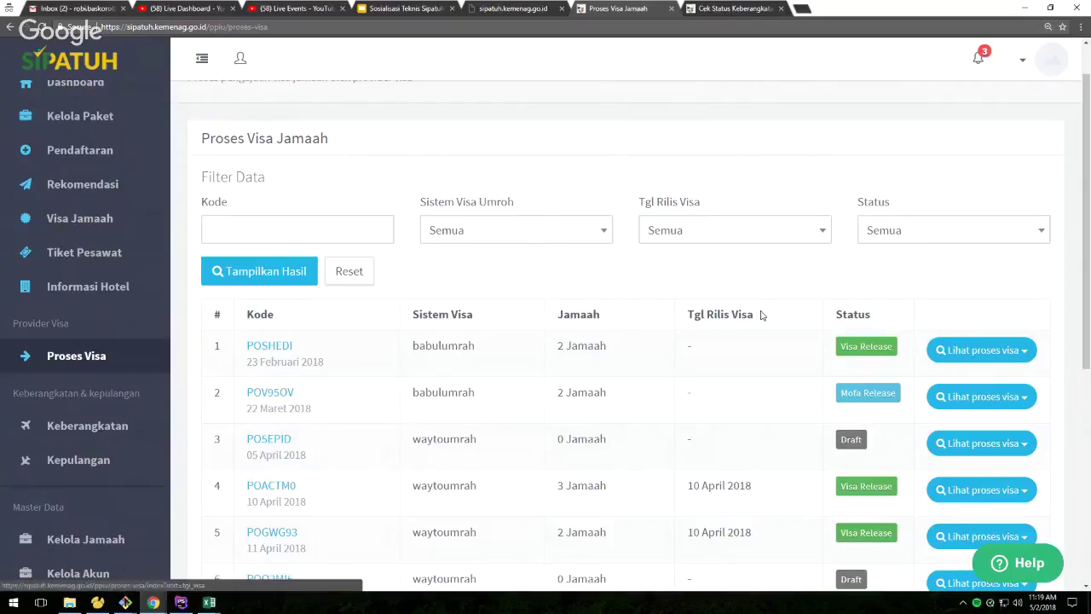
scroll(806, 352, down, 5)
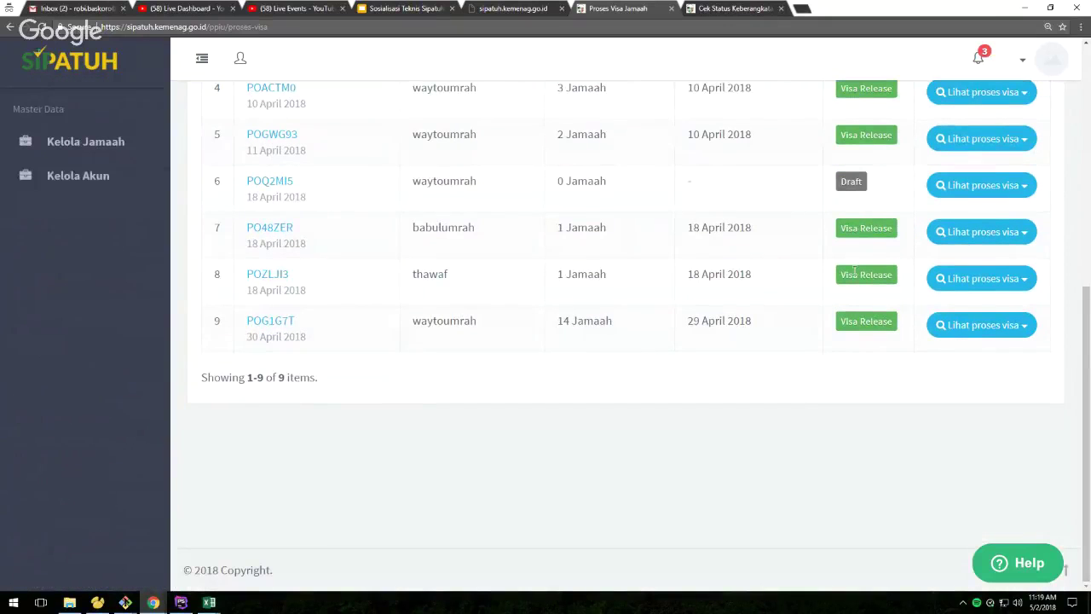
scroll(824, 163, up, 3)
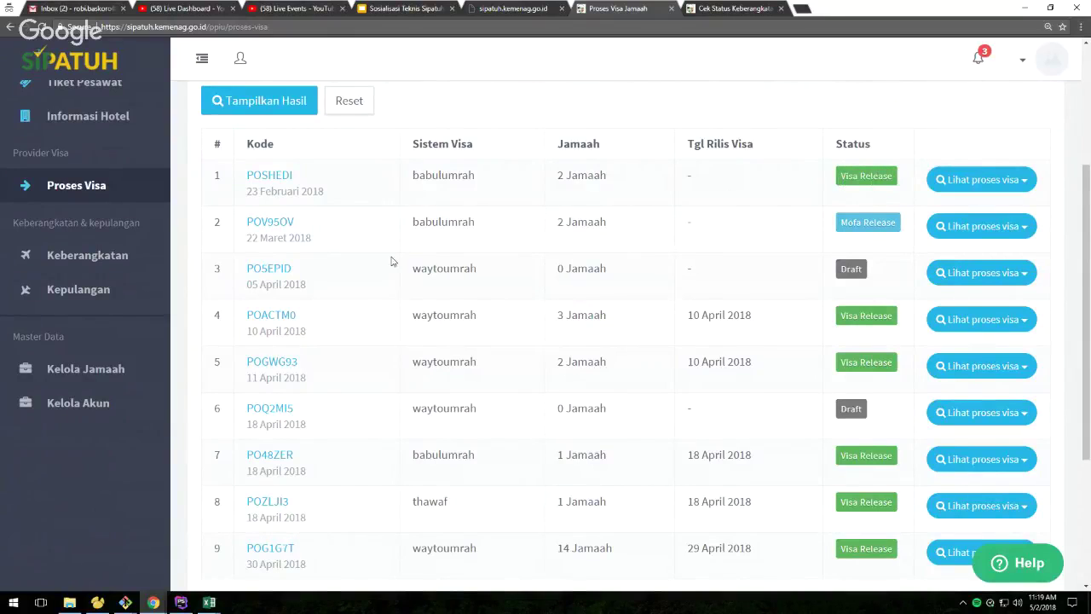
scroll(370, 261, down, 3)
scroll(273, 333, up, 5)
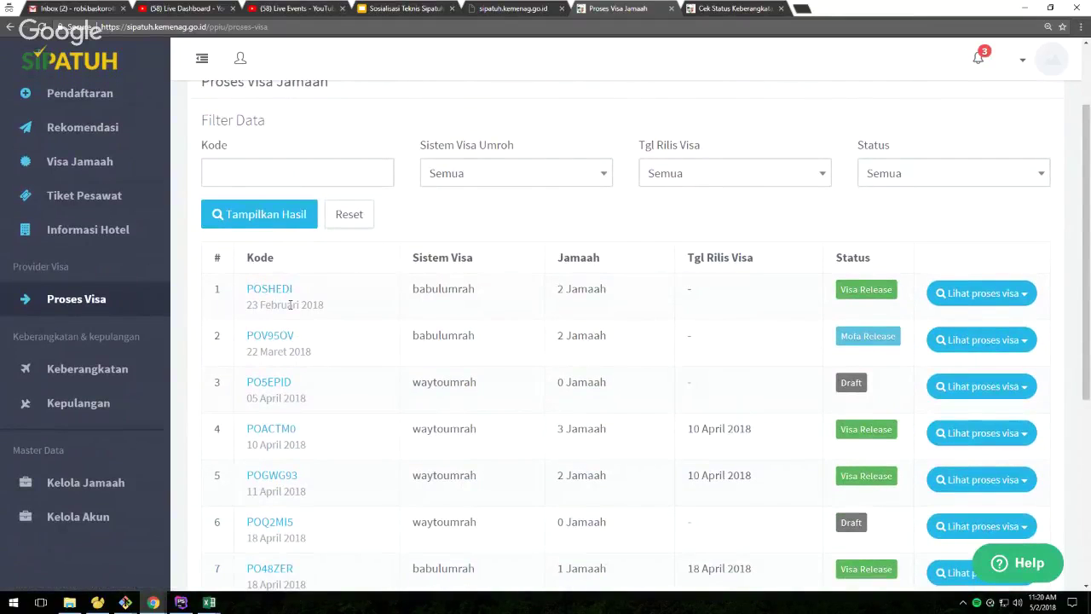
scroll(412, 260, up, 2)
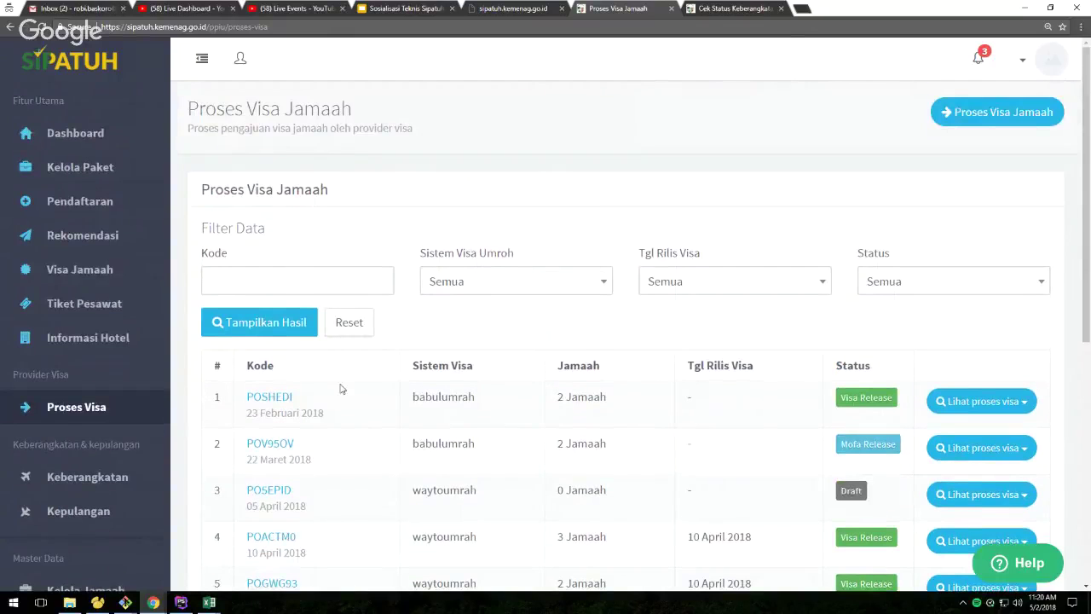
Start a new jamaah visa process using the waytoumrah Sistem Visa Umroh.
click(968, 117)
click(404, 269)
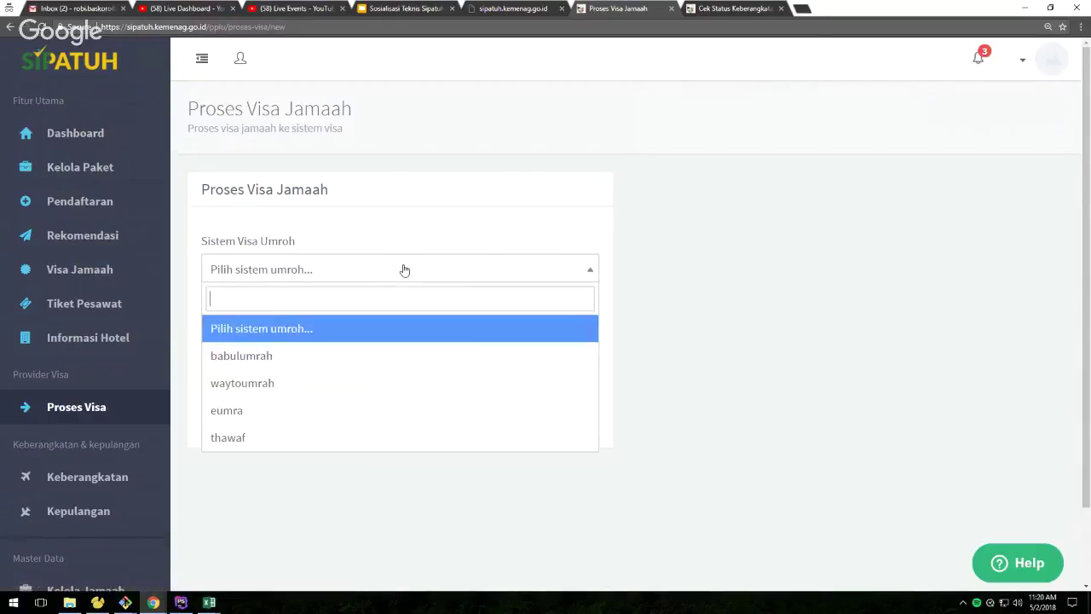
click(344, 381)
click(335, 409)
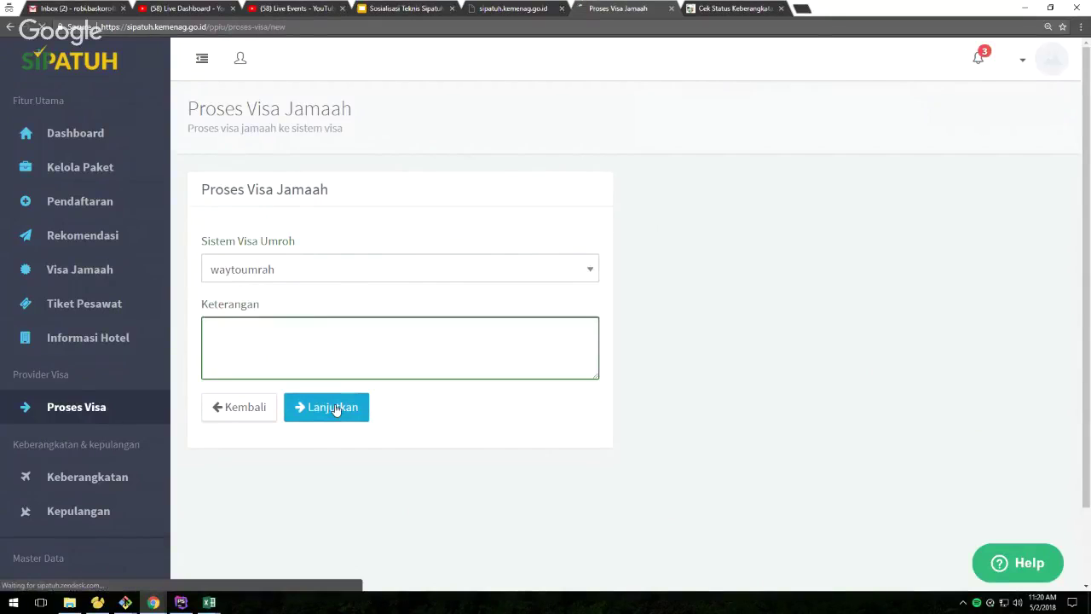
Tick the 02 Mei 2018 NUSANTARA TOURS application with 3 jamaah for inclusion.
scroll(335, 407, down, 2)
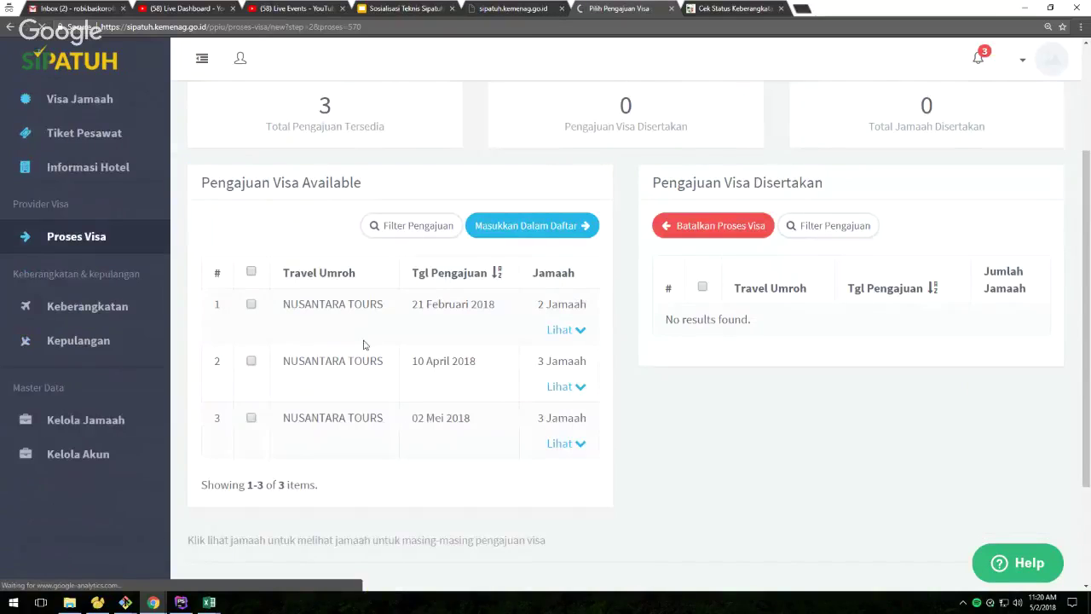
drag(485, 422, 415, 421)
click(464, 432)
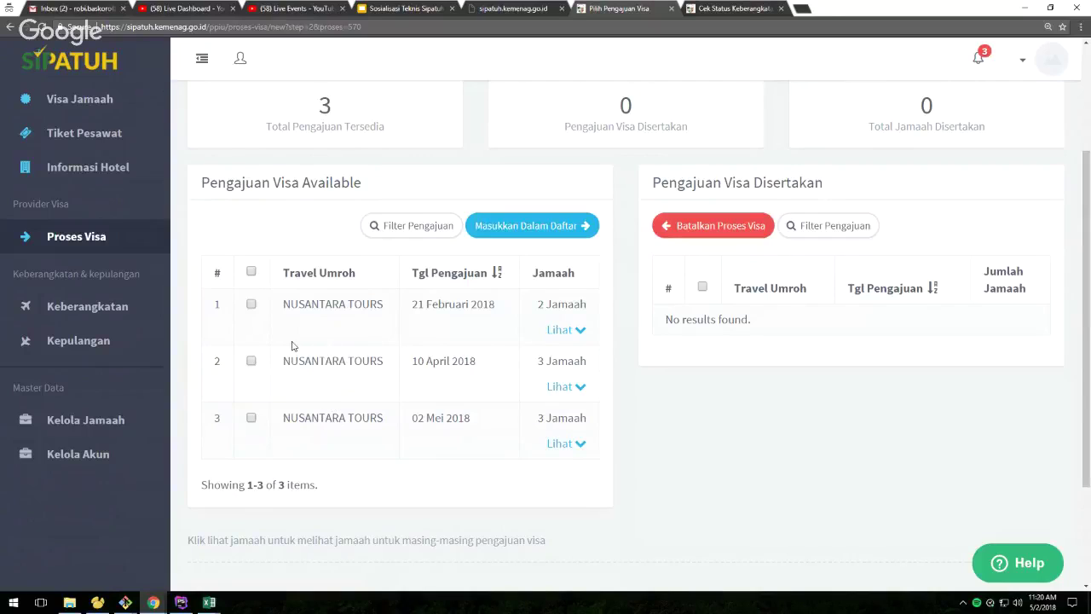
click(251, 418)
Show the pilgrims in the 02 Mei 2018 NUSANTARA TOURS submission.
click(580, 445)
scroll(827, 351, down, 4)
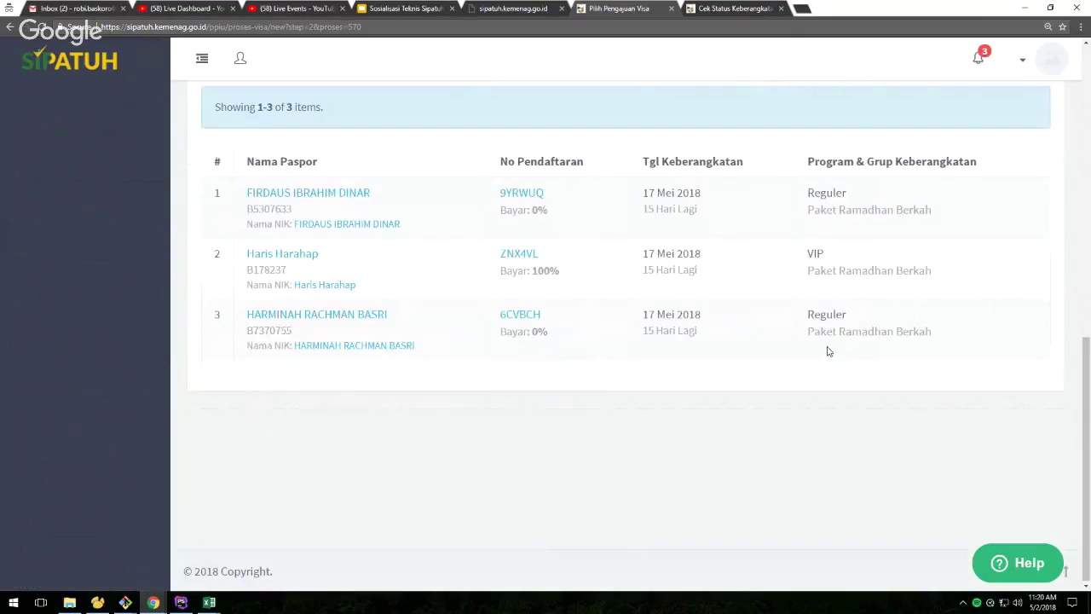
scroll(539, 313, up, 1)
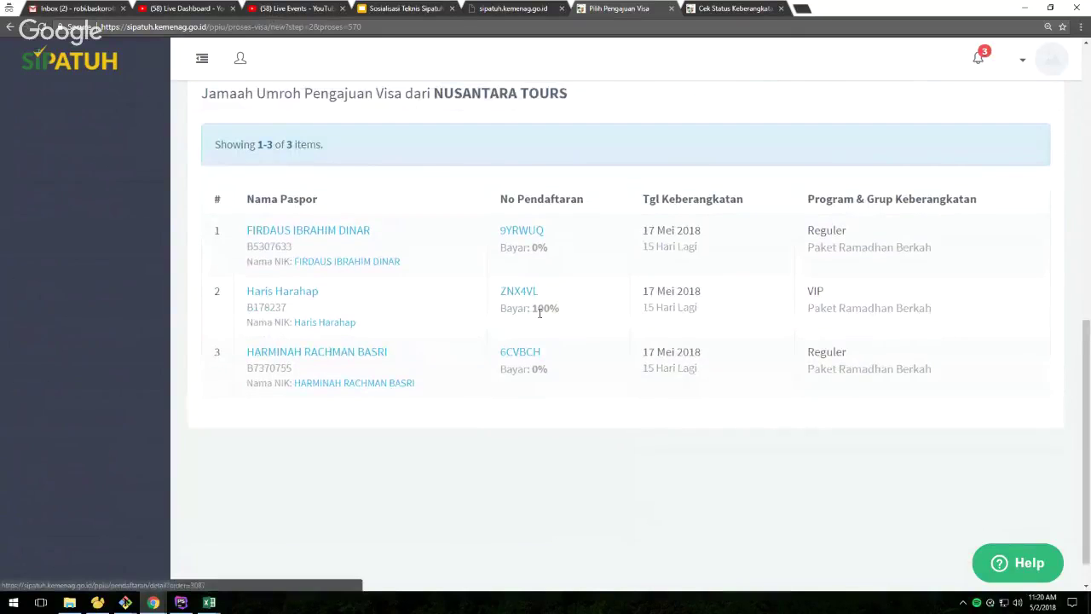
scroll(538, 313, up, 4)
scroll(528, 322, up, 3)
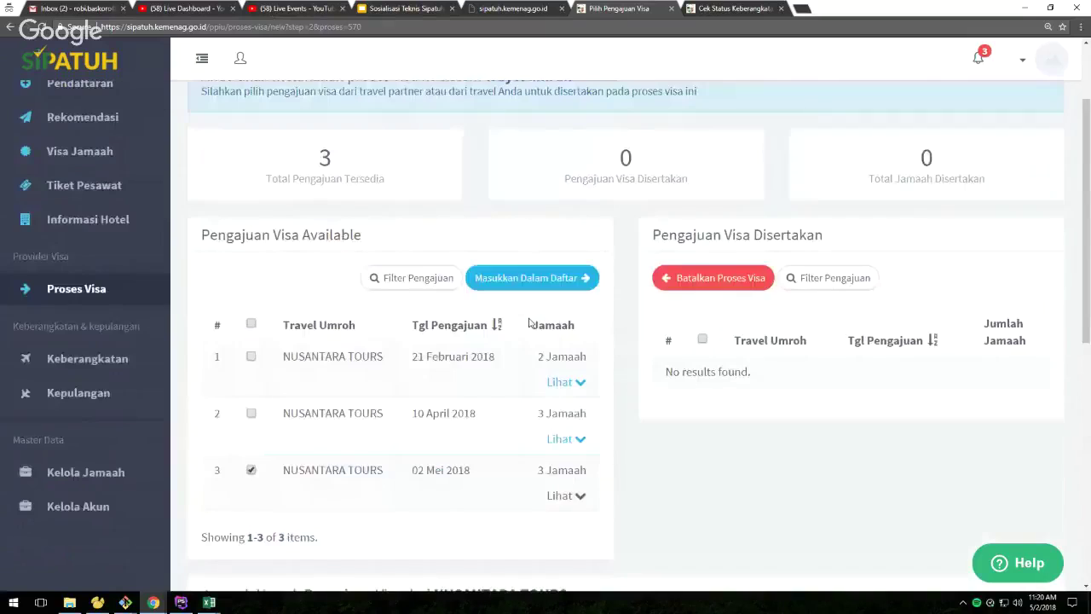
scroll(528, 322, down, 4)
scroll(529, 319, up, 6)
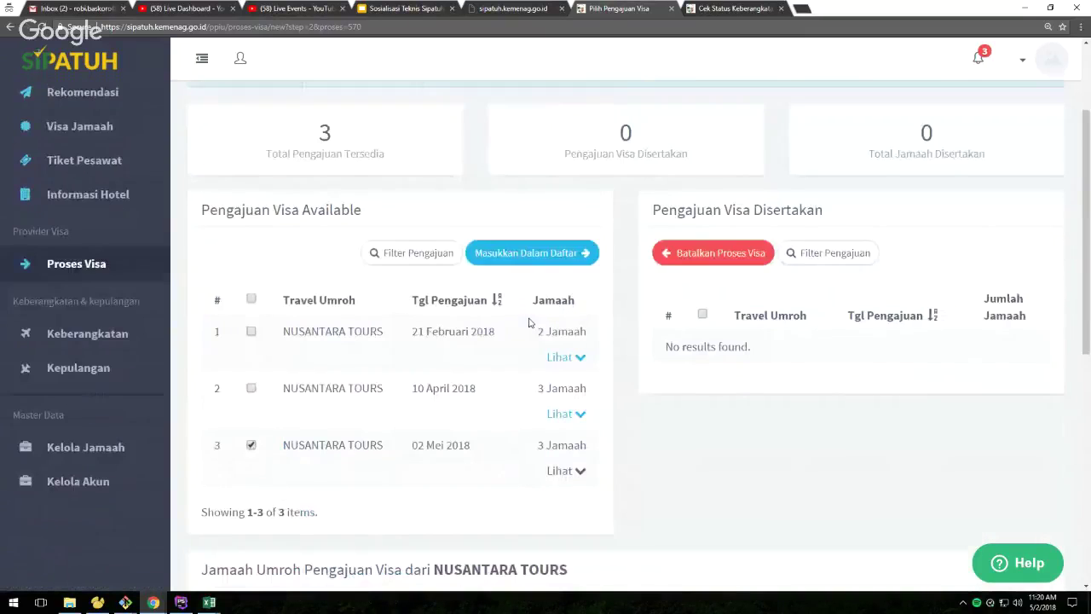
Add the ticked 02 Mei 2018 submission to the waytoumrah visa process.
click(536, 363)
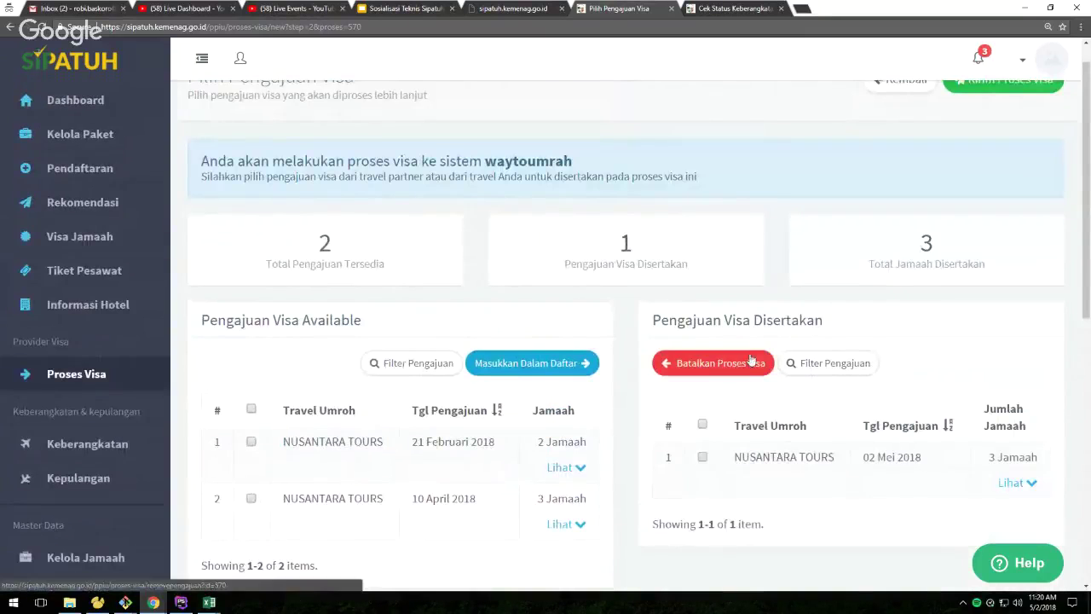
scroll(744, 371, down, 3)
scroll(744, 372, down, 1)
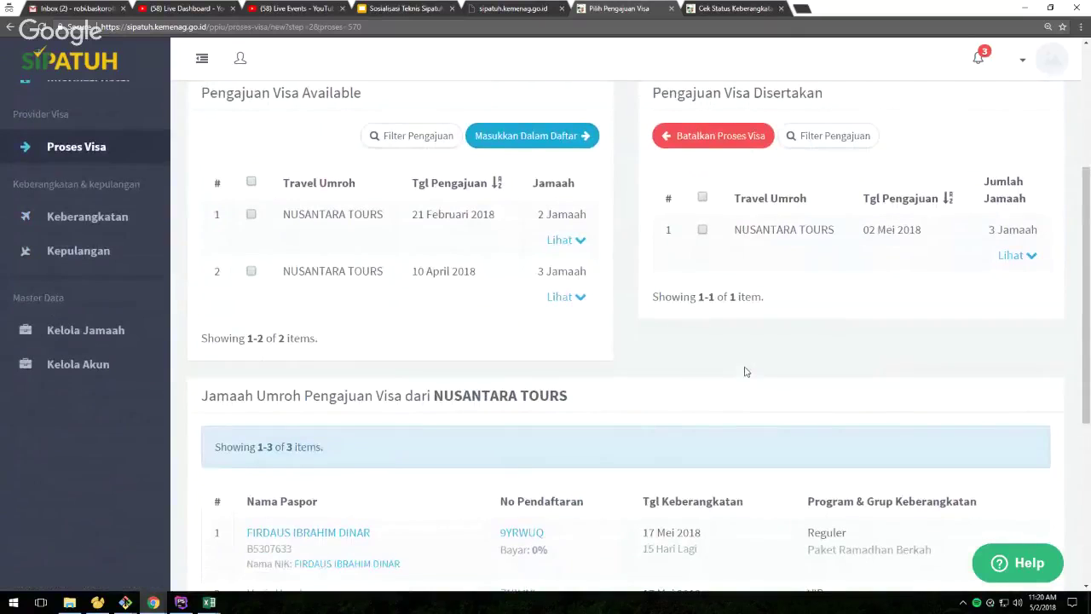
scroll(511, 196, up, 1)
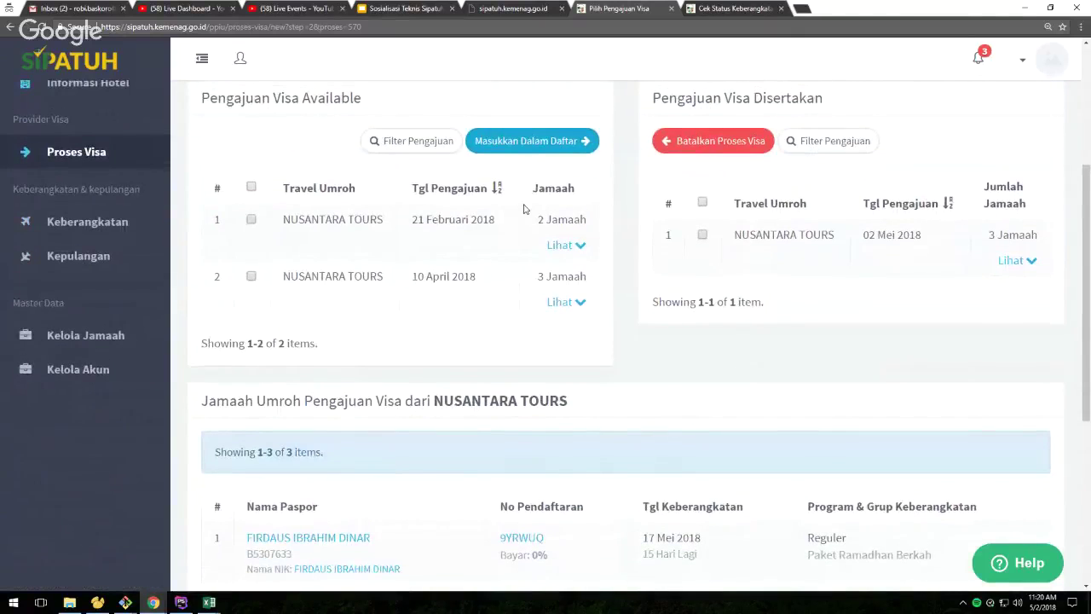
scroll(524, 209, up, 2)
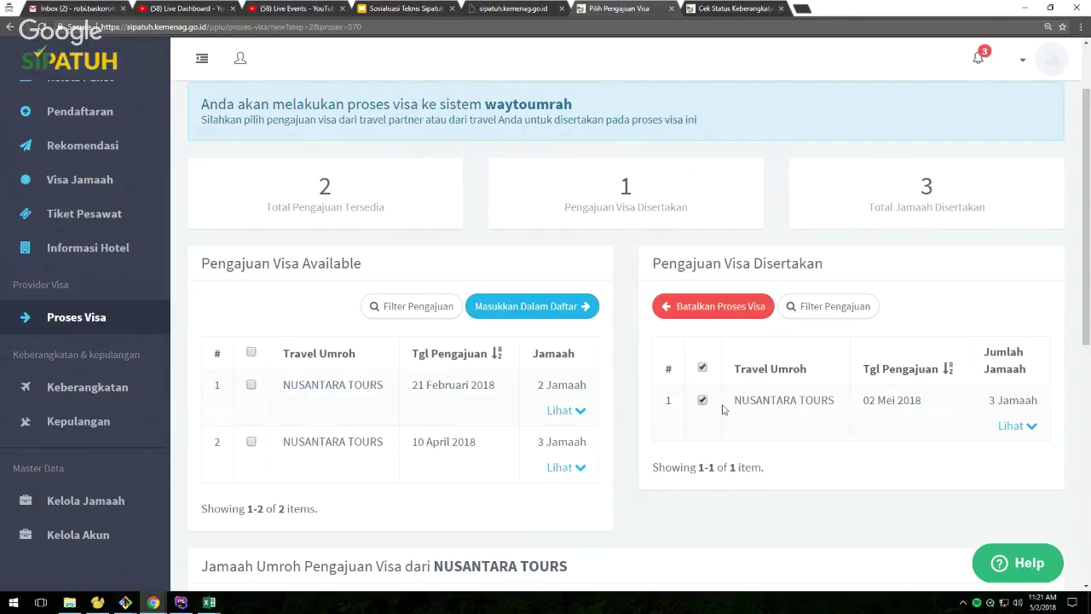
Check the 3 pilgrims of the included submission via Lihat and return to the list top.
click(703, 403)
click(1017, 434)
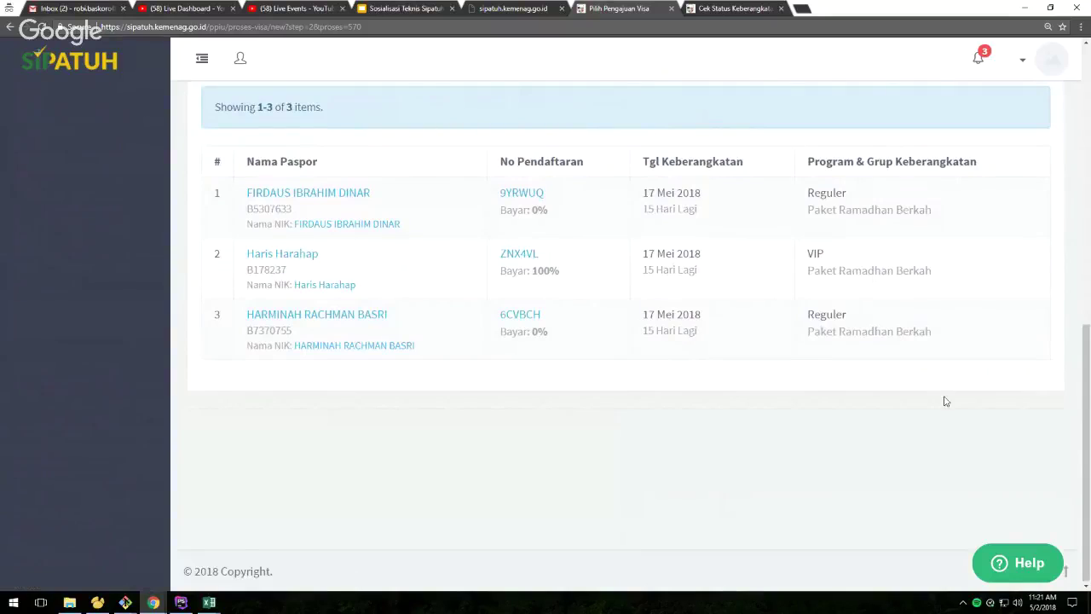
scroll(941, 403, up, 3)
scroll(908, 416, up, 2)
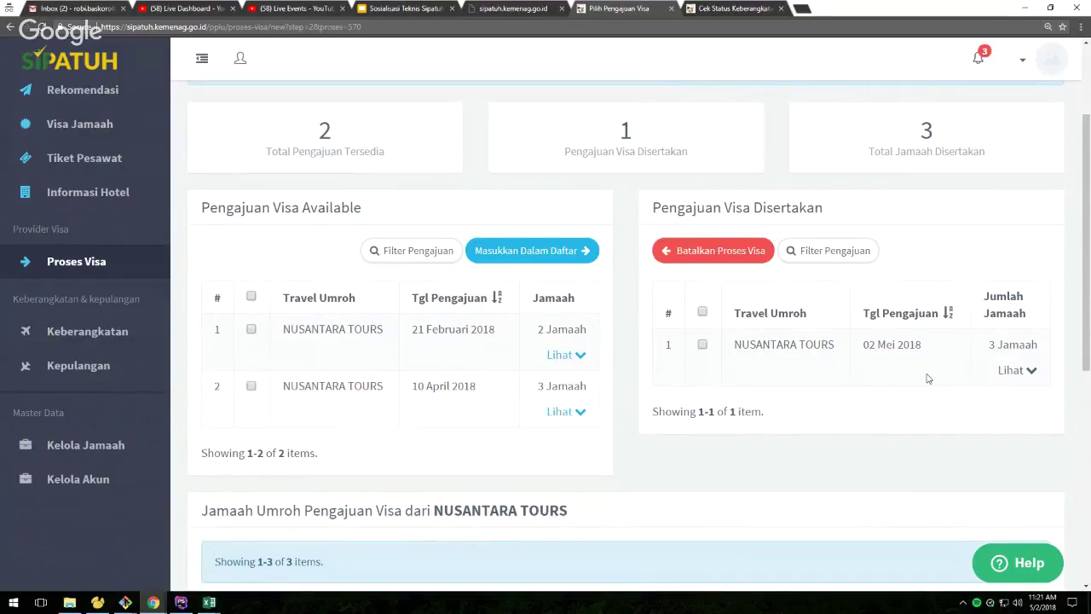
scroll(1037, 200, up, 2)
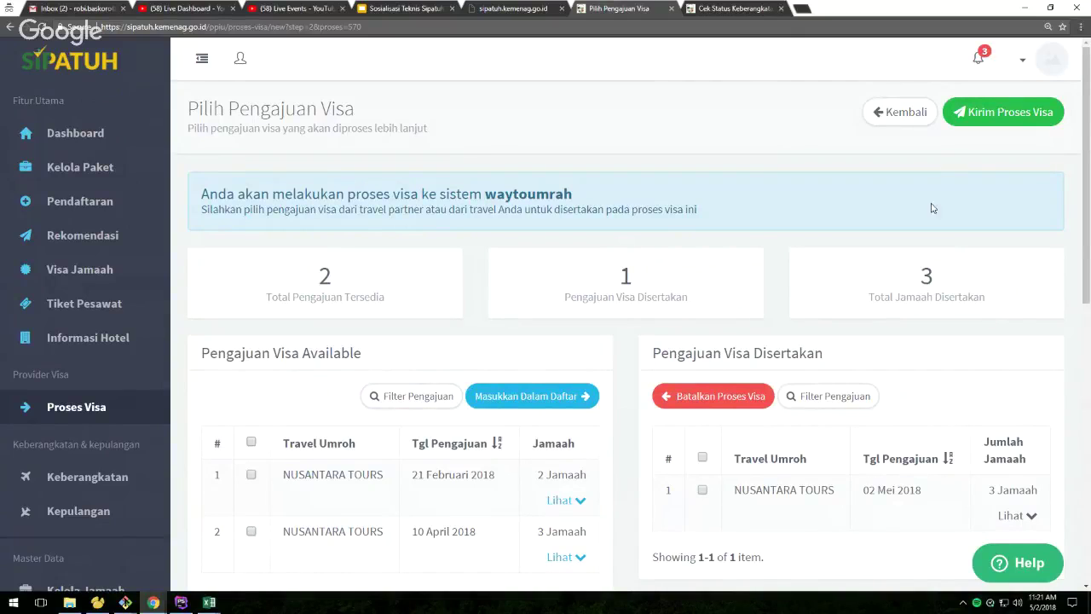
Send the visa process to waytoumrah and confirm it via Kirim Pengajuan.
click(989, 118)
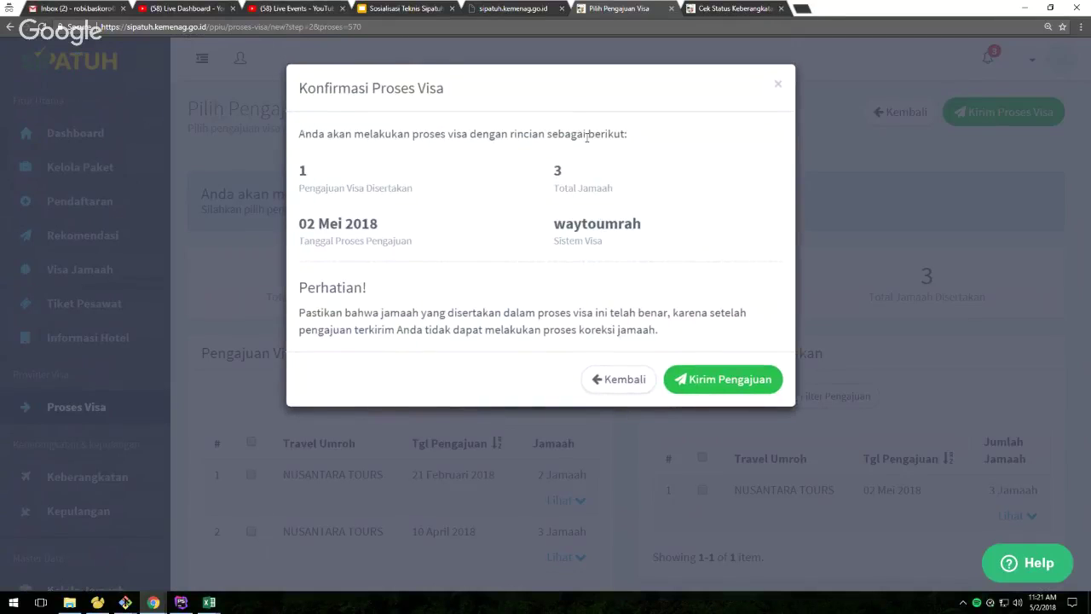
click(720, 383)
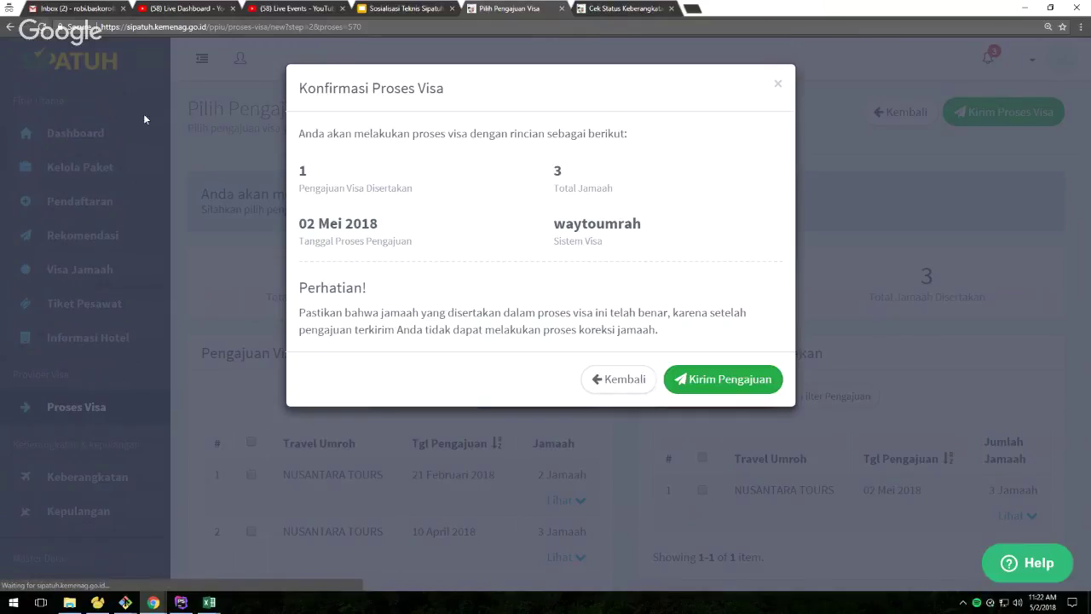
click(733, 380)
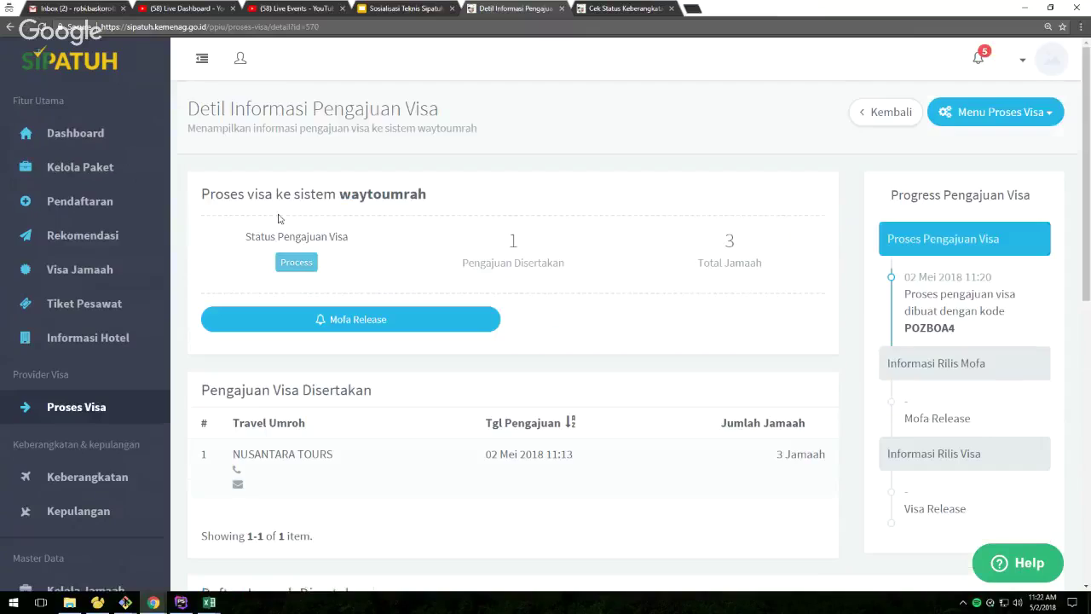
Open Visa Jamaah in a new tab and check the 02 Mei 2018 submission shows Diproses.
click(102, 271)
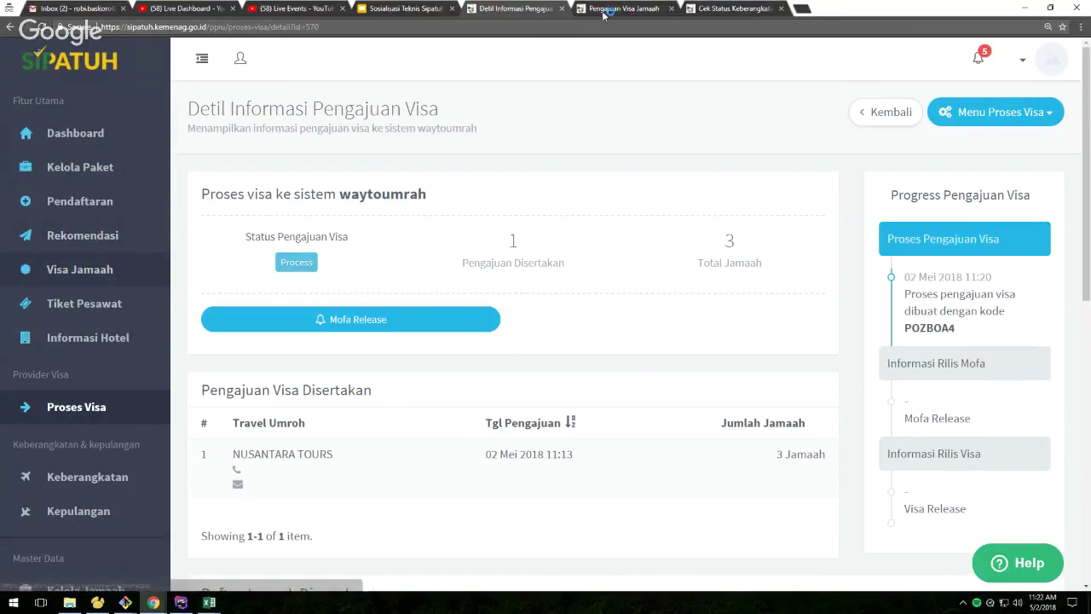
scroll(662, 298, down, 3)
drag(838, 273, 884, 281)
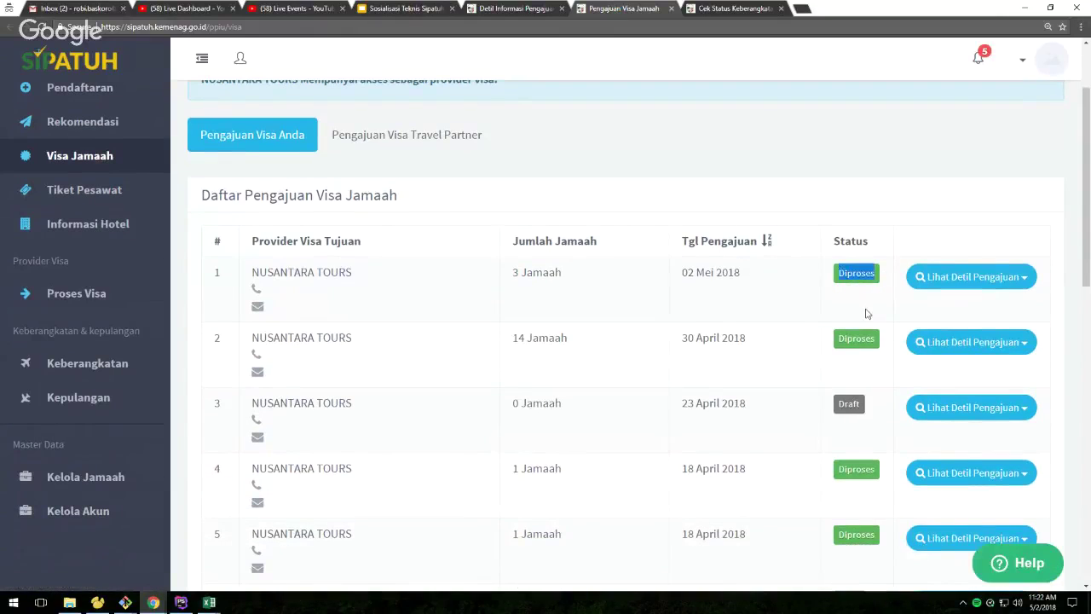
click(856, 275)
drag(843, 273, 878, 274)
click(862, 273)
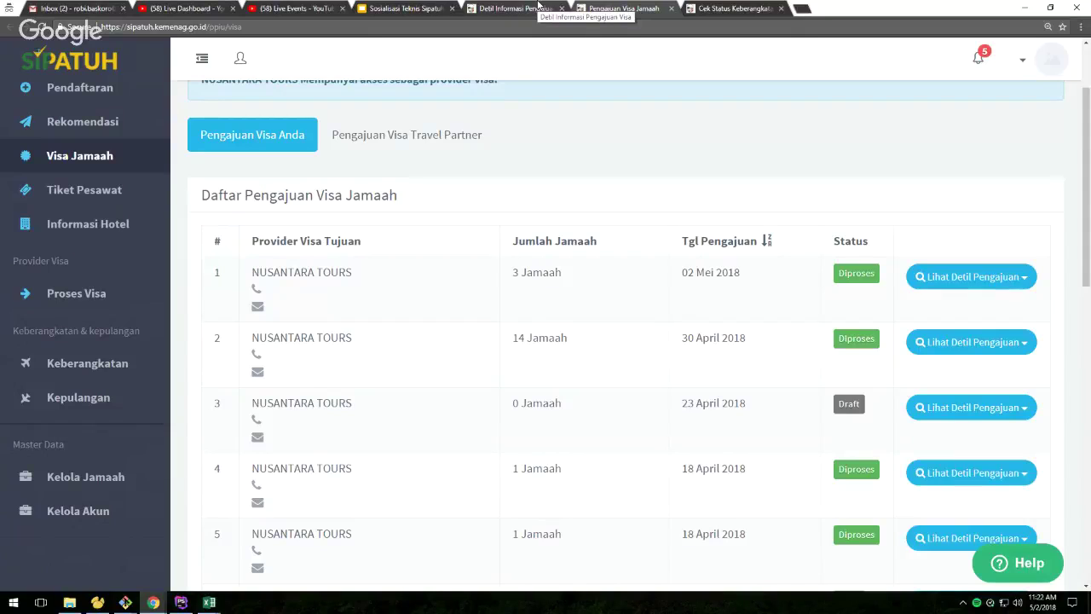
Return to the POZBOA4 process detail tab and start the Mofa release entry.
click(538, 8)
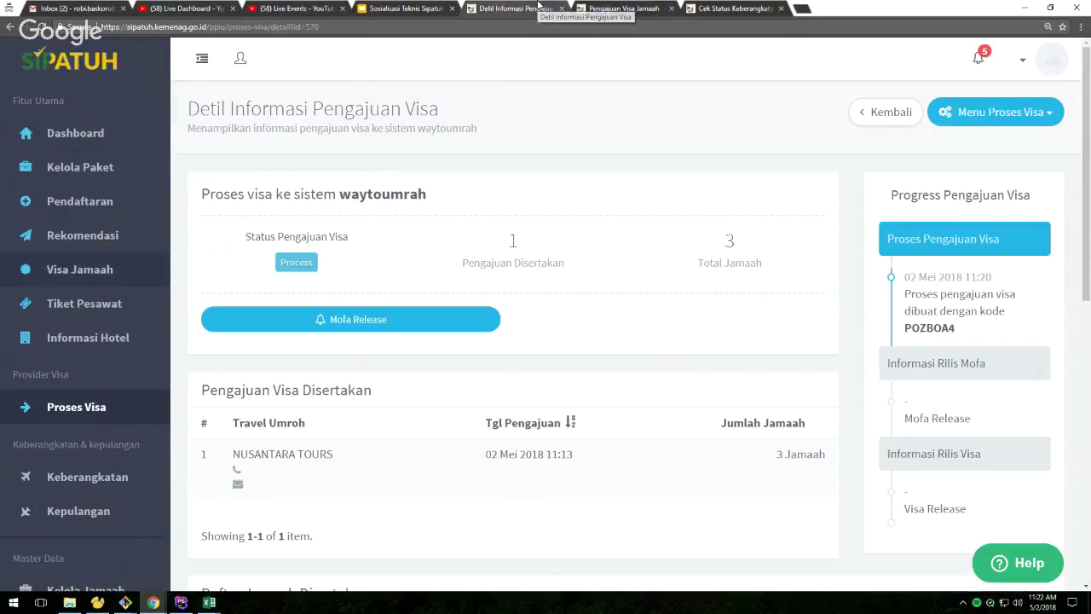
scroll(743, 292, down, 1)
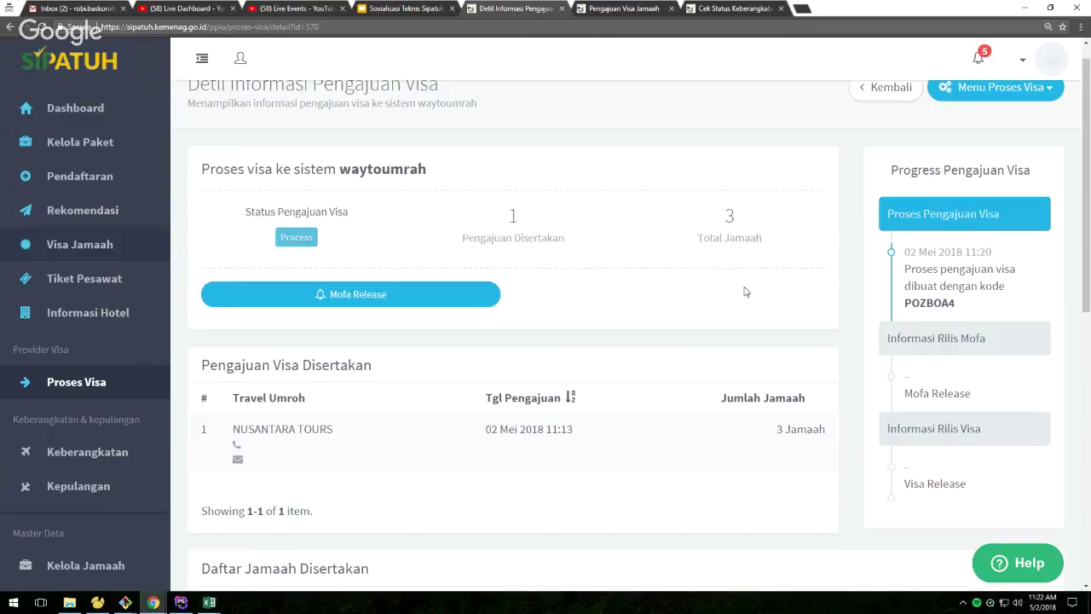
scroll(744, 292, down, 1)
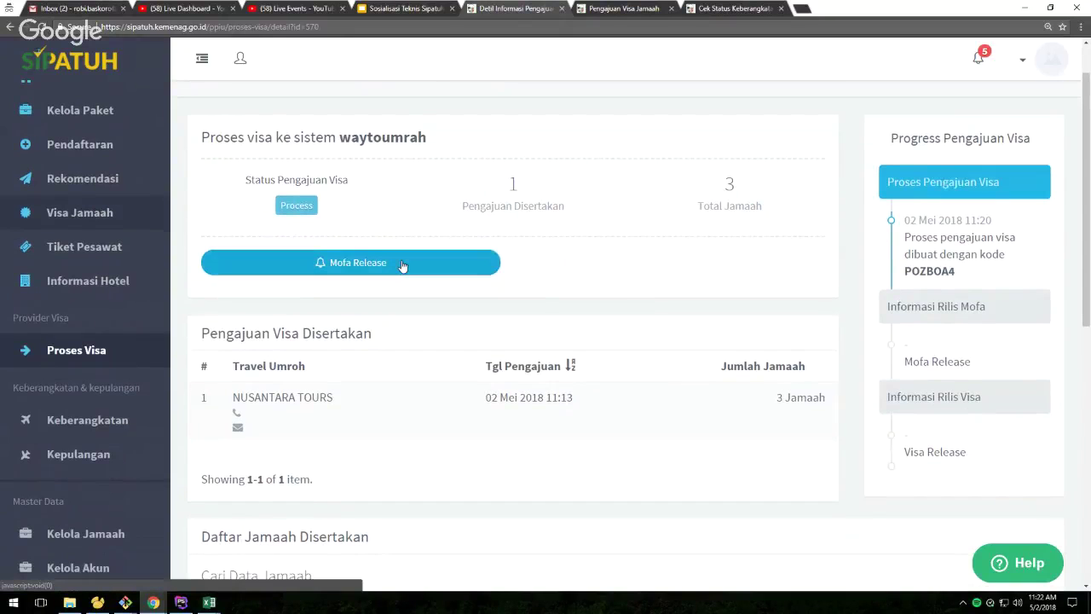
click(377, 270)
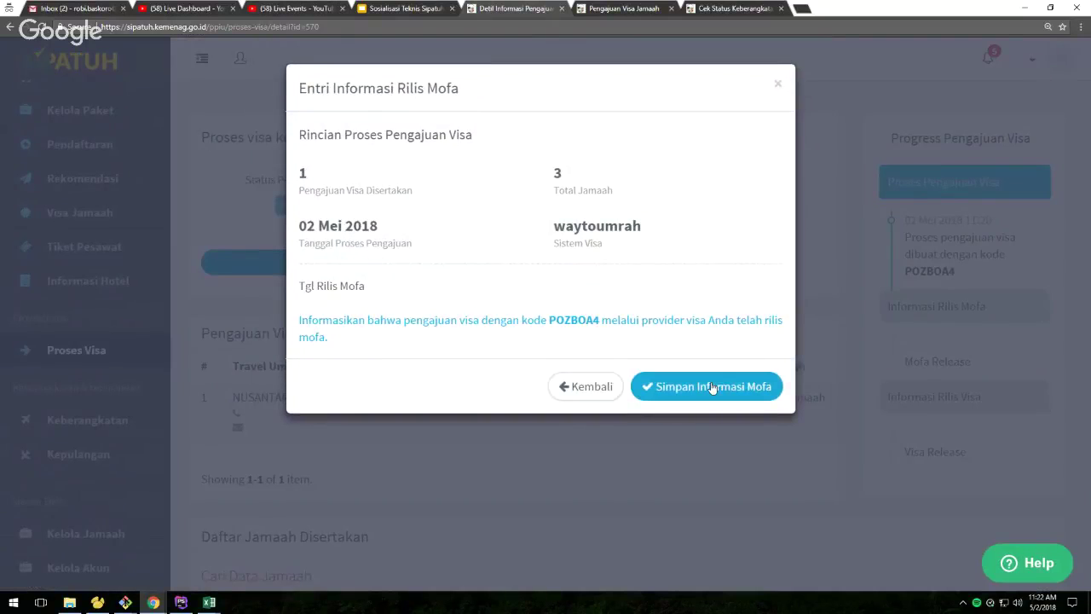
Save the Mofa release information for POZBOA4 and move on to Import Nomor Mofa.
click(713, 386)
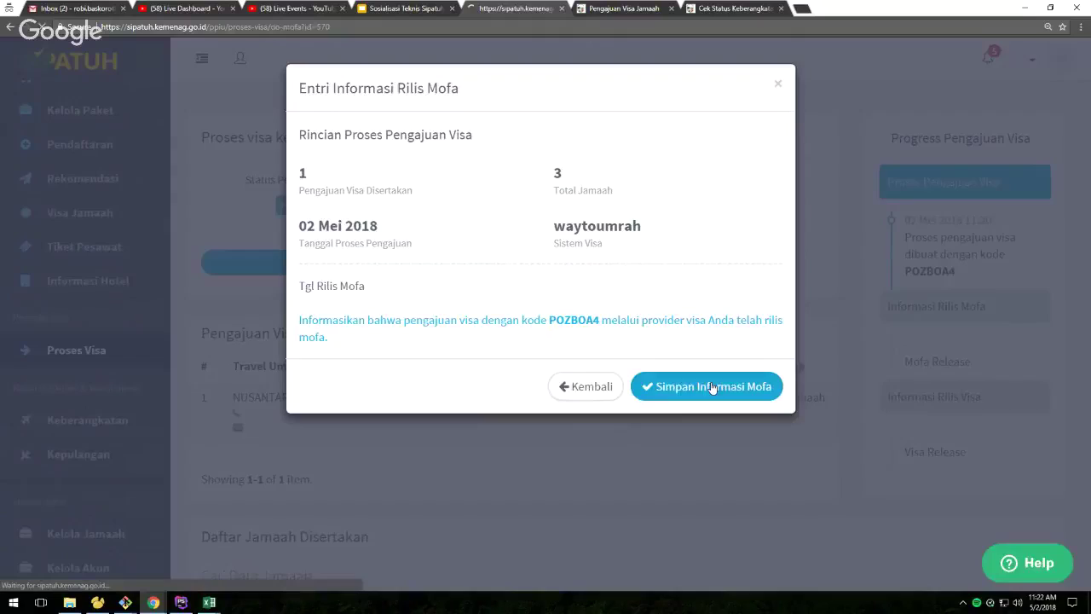
scroll(713, 387, down, 3)
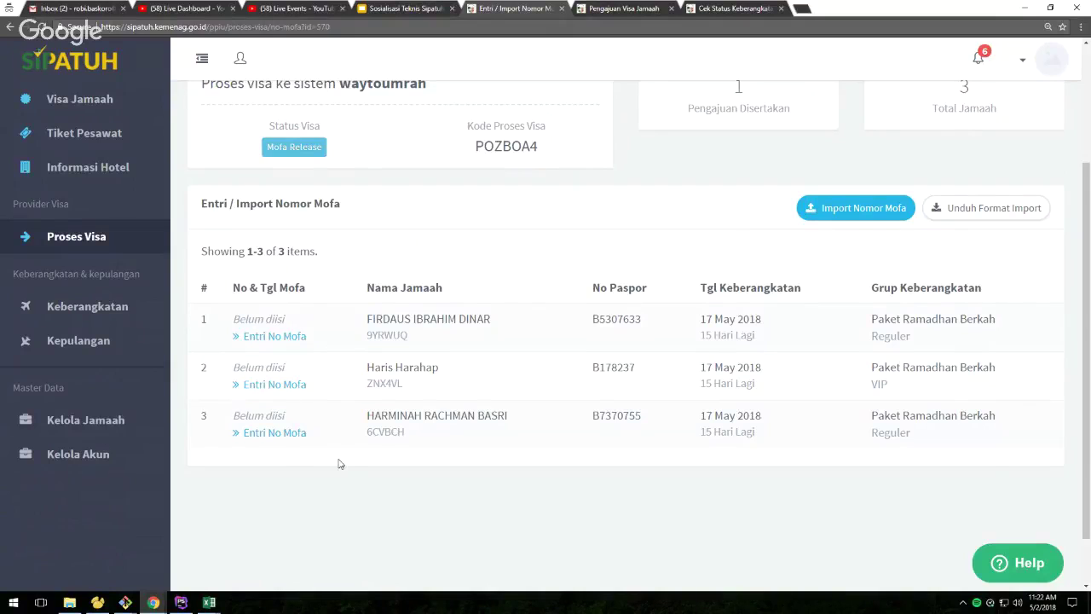
click(881, 217)
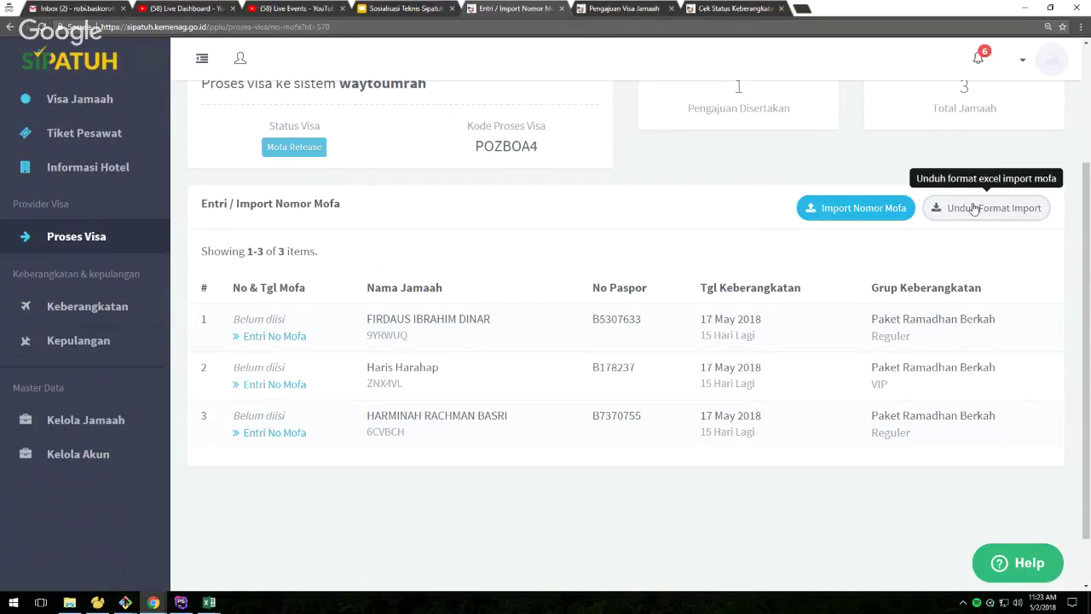
Enter the first jamaah's Mofa number with release date 4 May 2018 and save it.
click(285, 338)
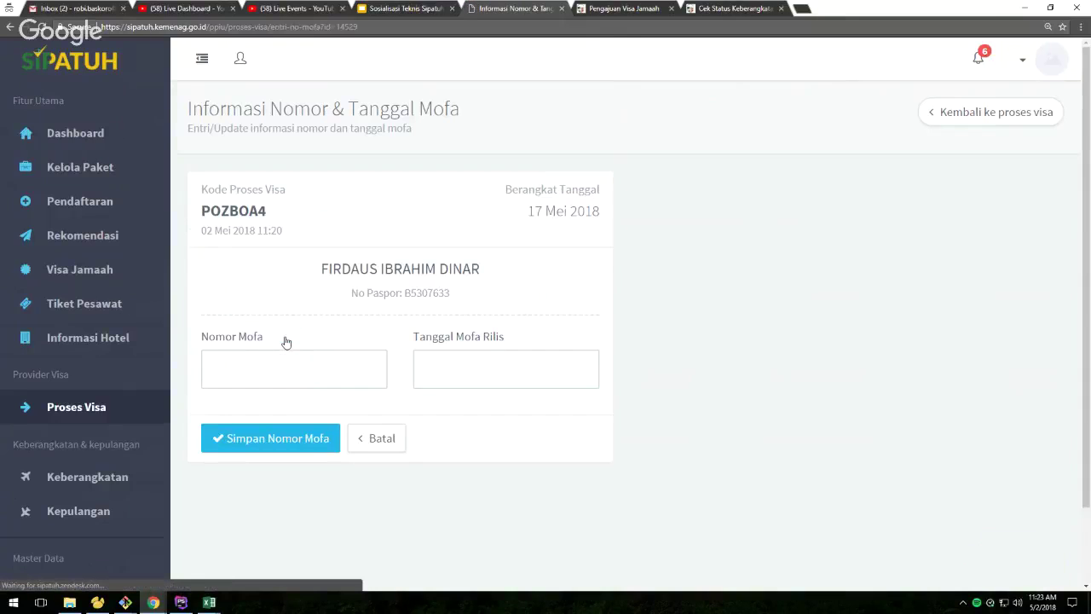
scroll(387, 220, down, 2)
click(284, 279)
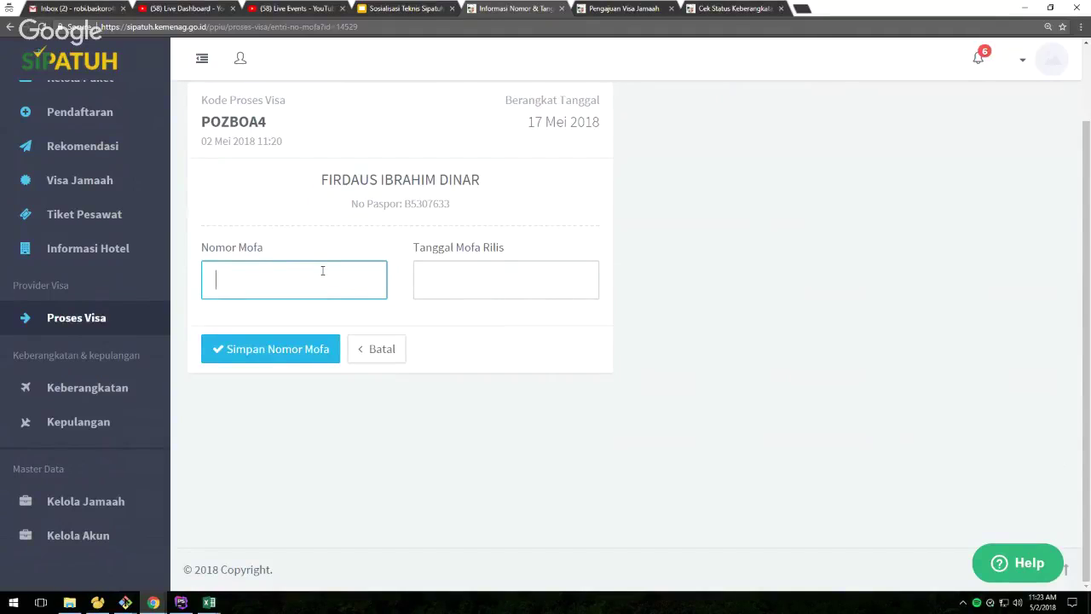
click(433, 277)
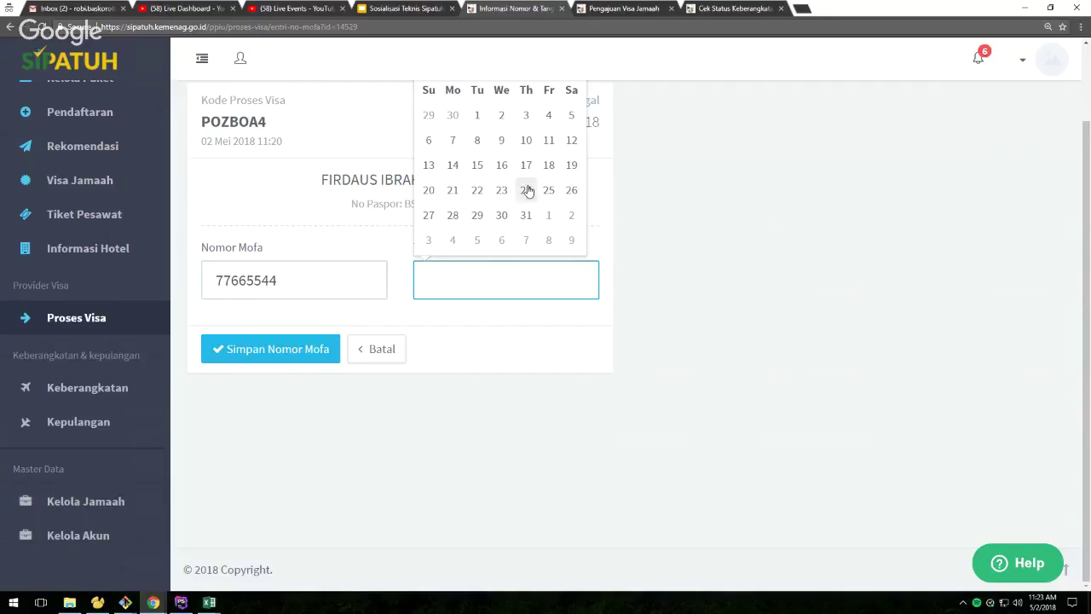
scroll(528, 187, up, 1)
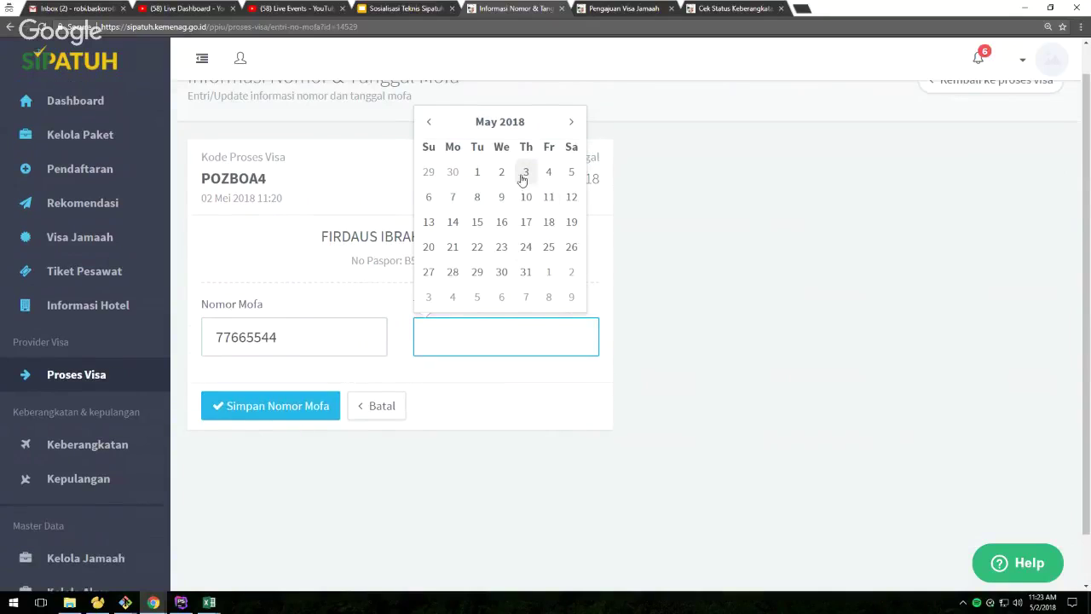
click(548, 173)
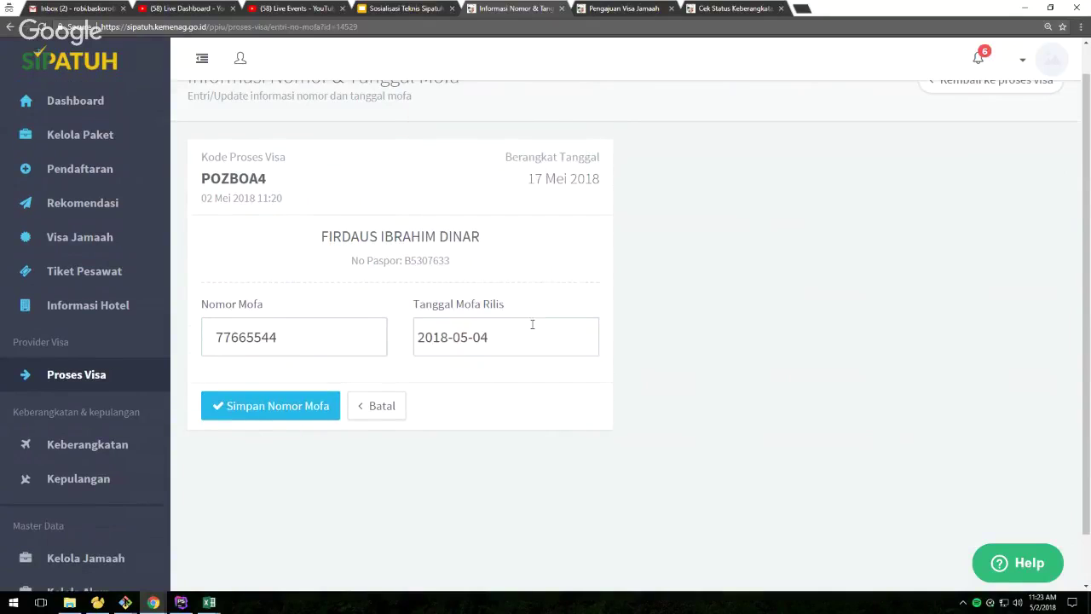
click(269, 406)
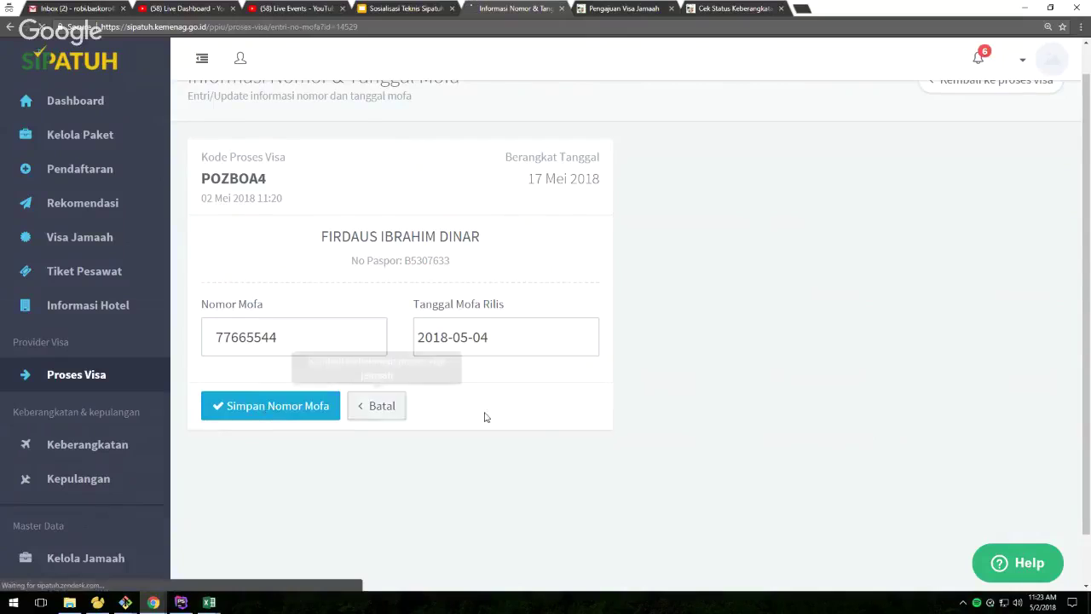
Review the saved Mofa number and date in row 1 of the Mofa entry table.
scroll(438, 324, down, 1)
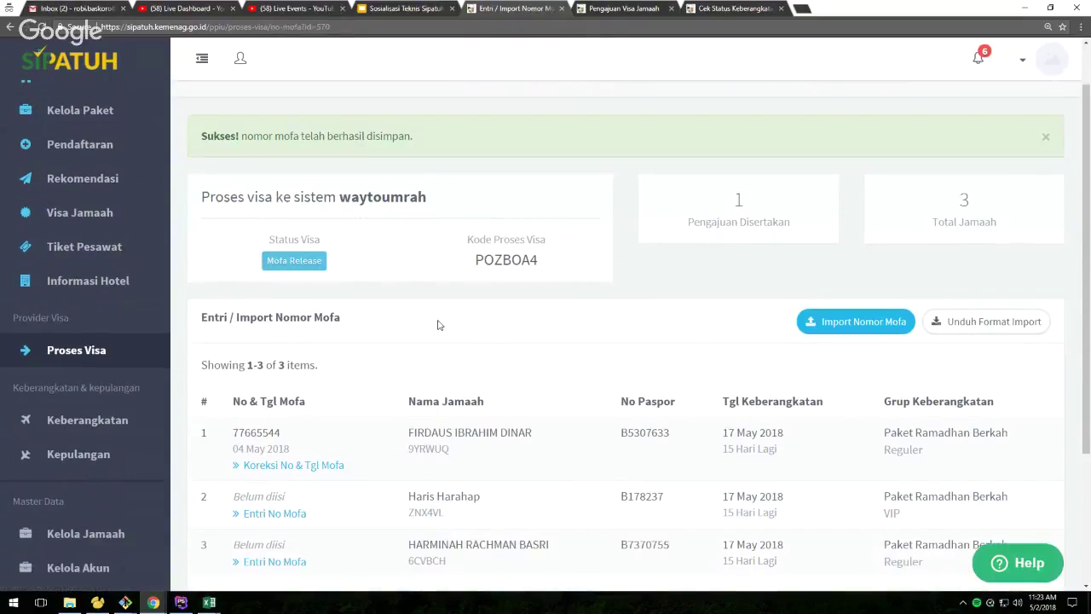
scroll(378, 364, down, 2)
drag(232, 322, 300, 328)
click(341, 336)
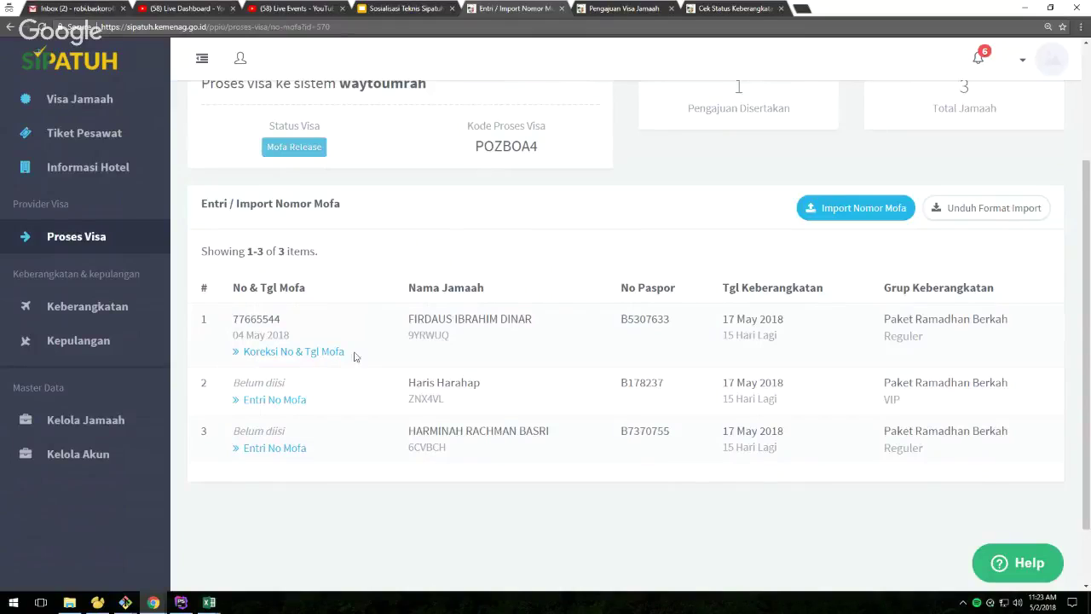
drag(231, 321, 313, 337)
click(377, 338)
Reload the Pengajuan Visa Jamaah list and view the first visa request's details.
click(609, 14)
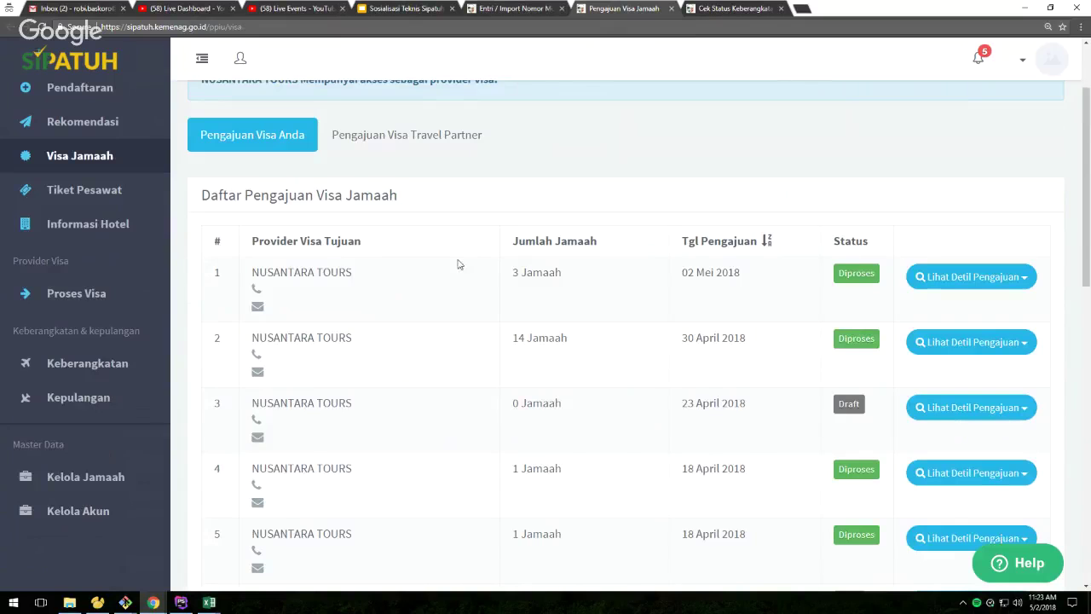
click(120, 164)
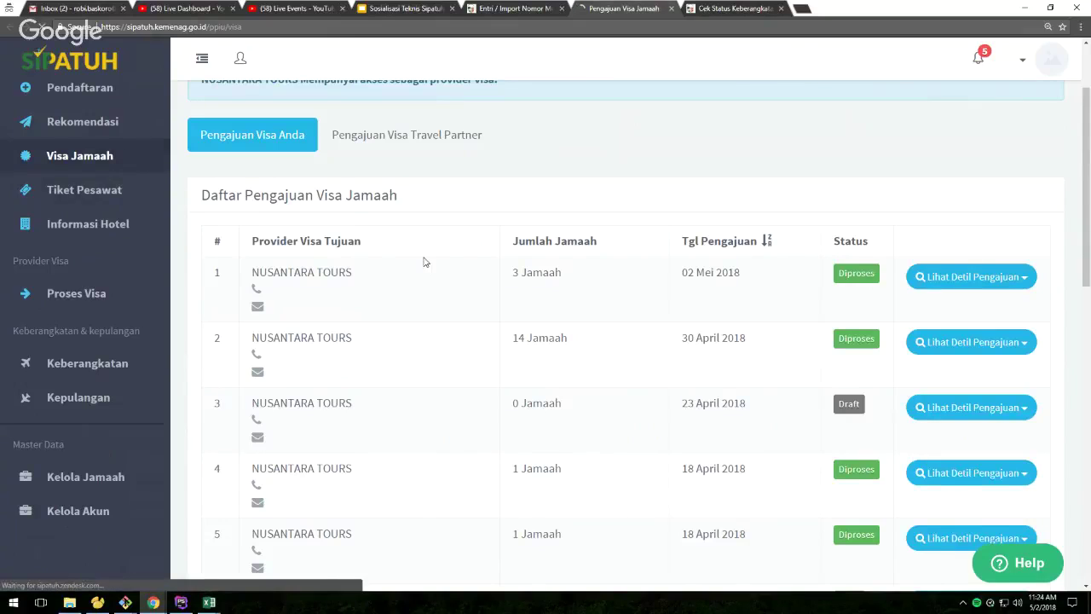
click(1010, 389)
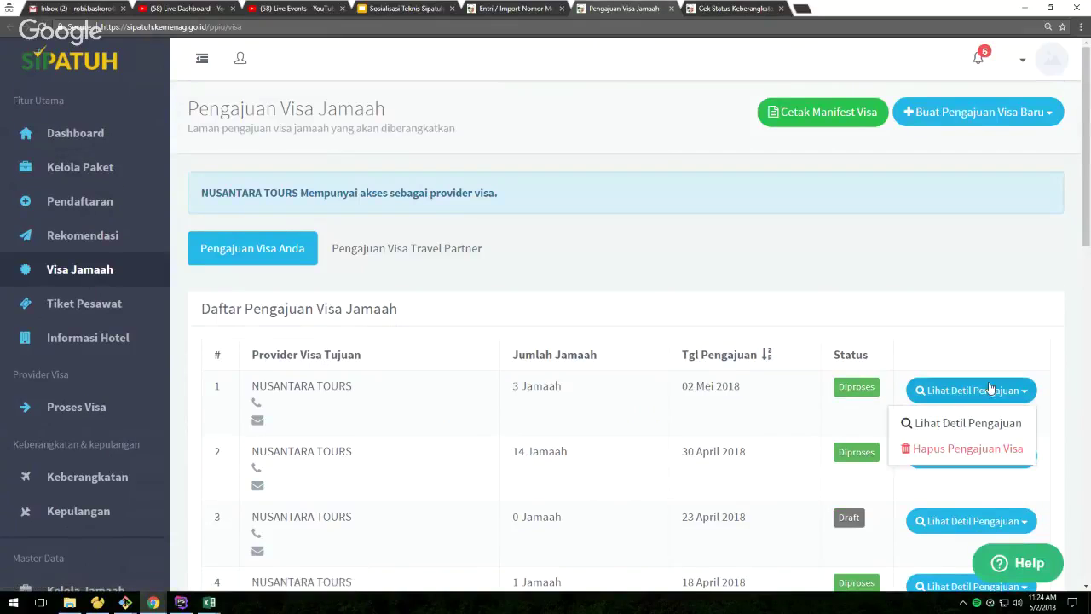
click(968, 423)
scroll(694, 338, down, 2)
scroll(695, 338, up, 3)
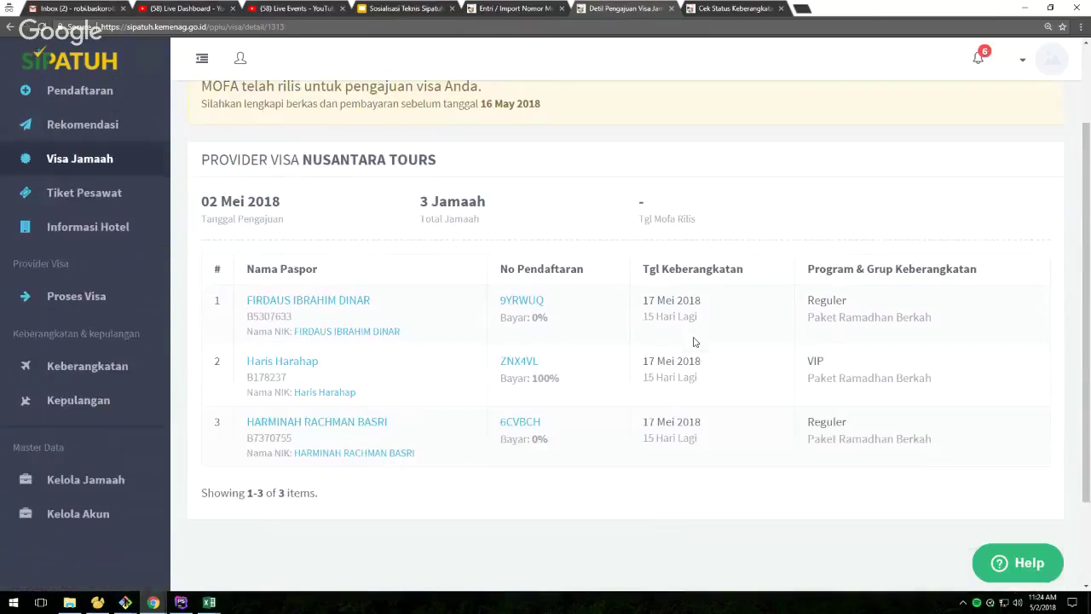
click(525, 8)
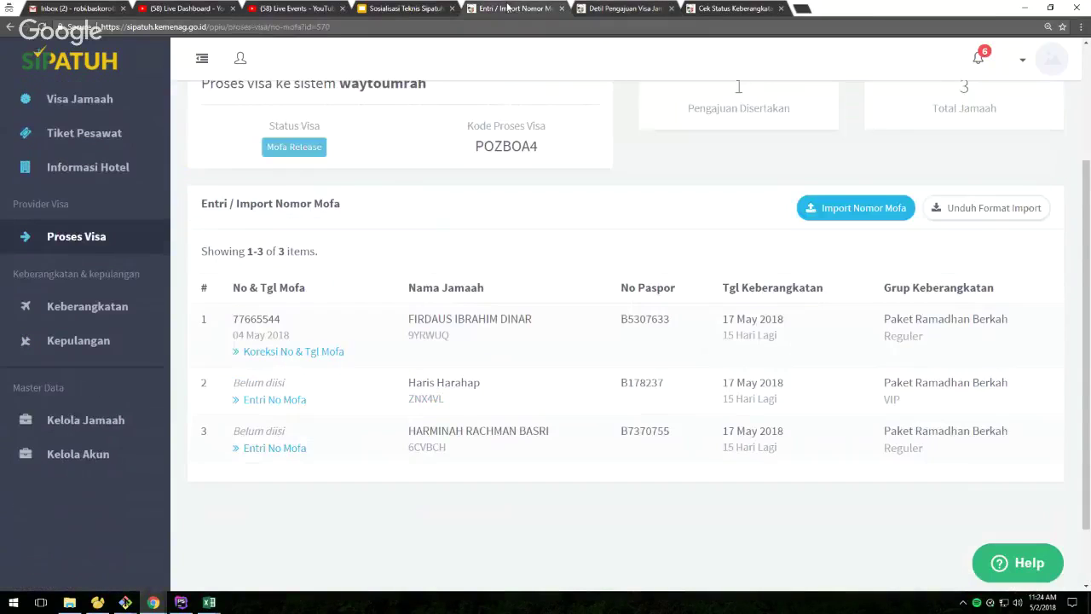
scroll(752, 282, up, 5)
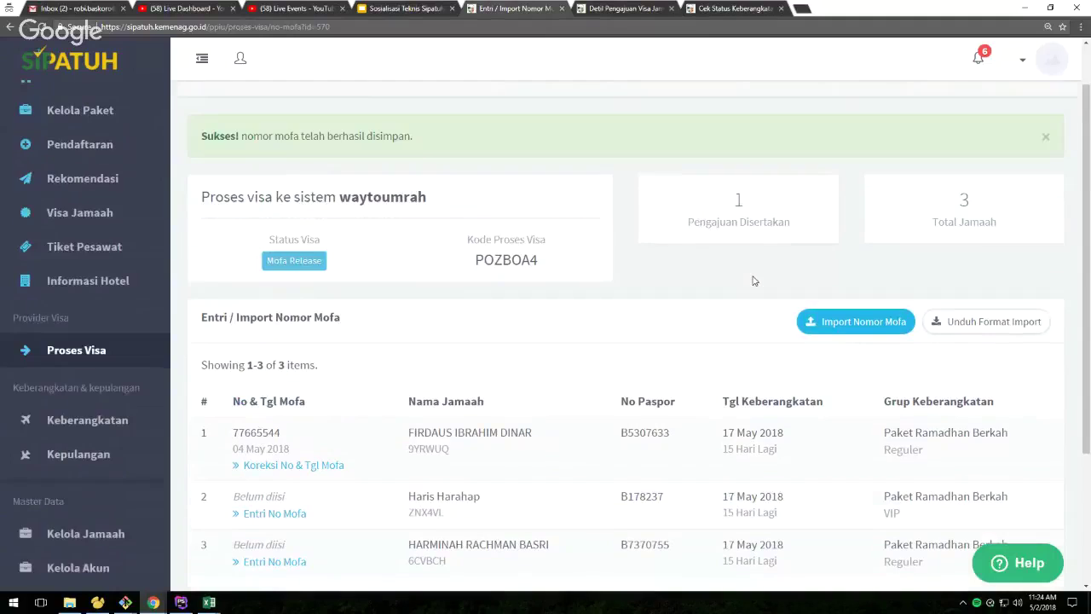
click(962, 117)
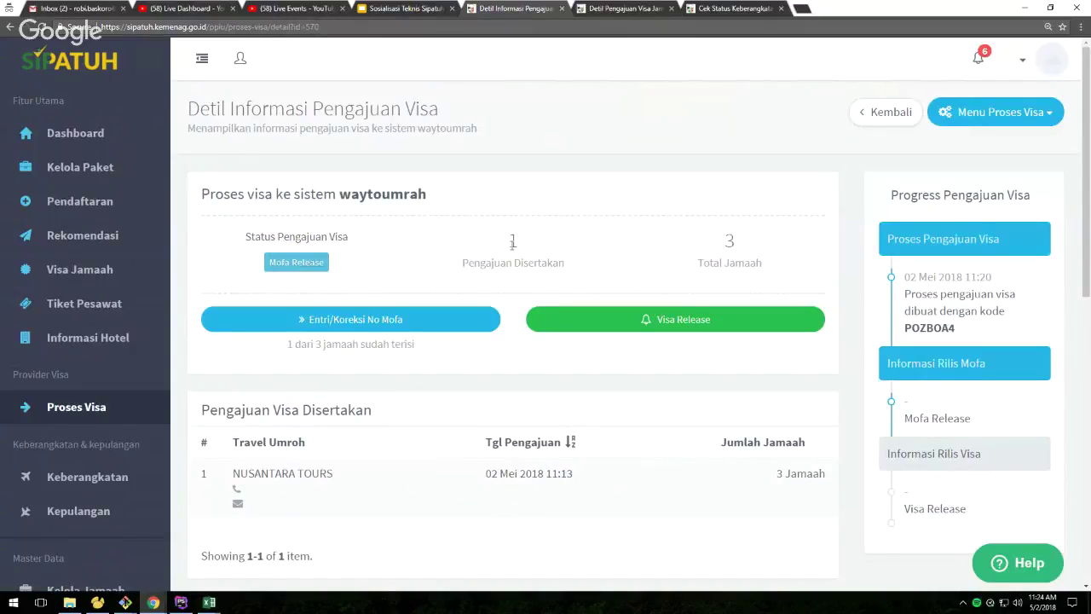
scroll(513, 243, down, 1)
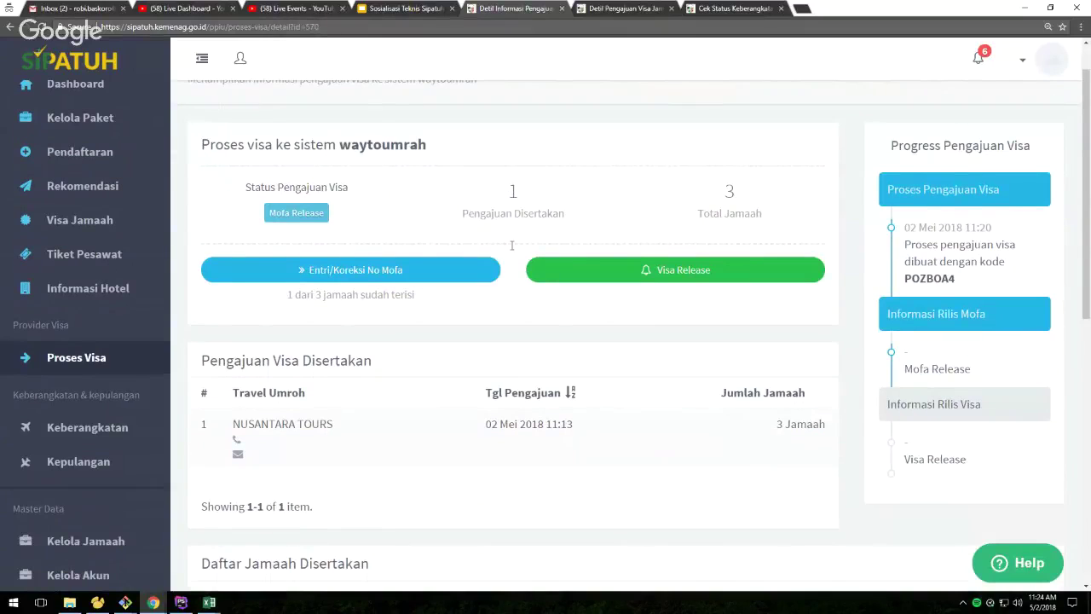
scroll(513, 247, down, 1)
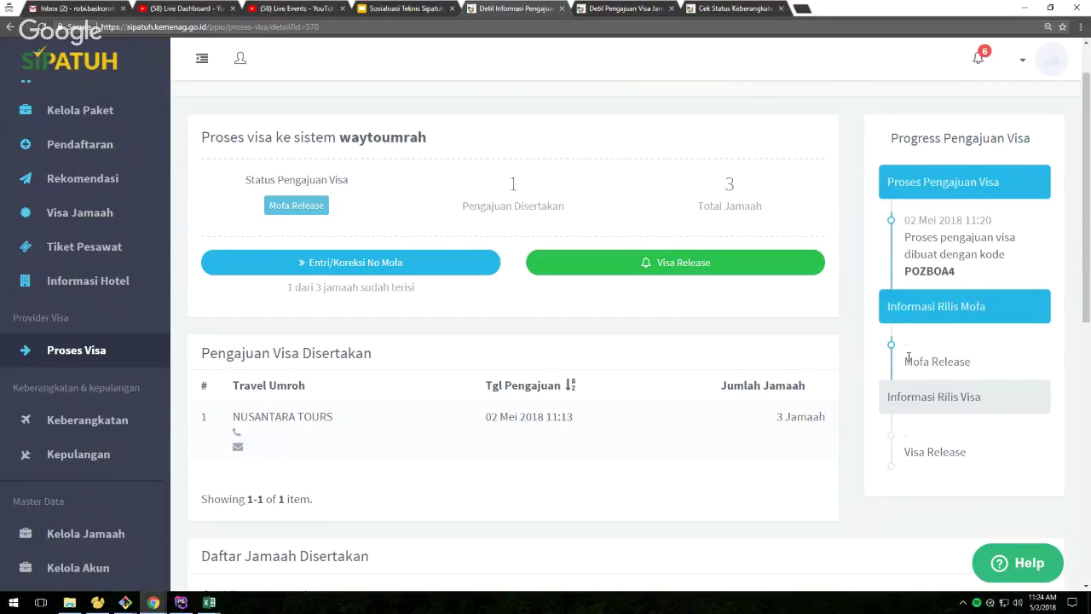
Mark POZBOA4 as Visa Release with release date 5 May 2018.
click(670, 264)
click(376, 324)
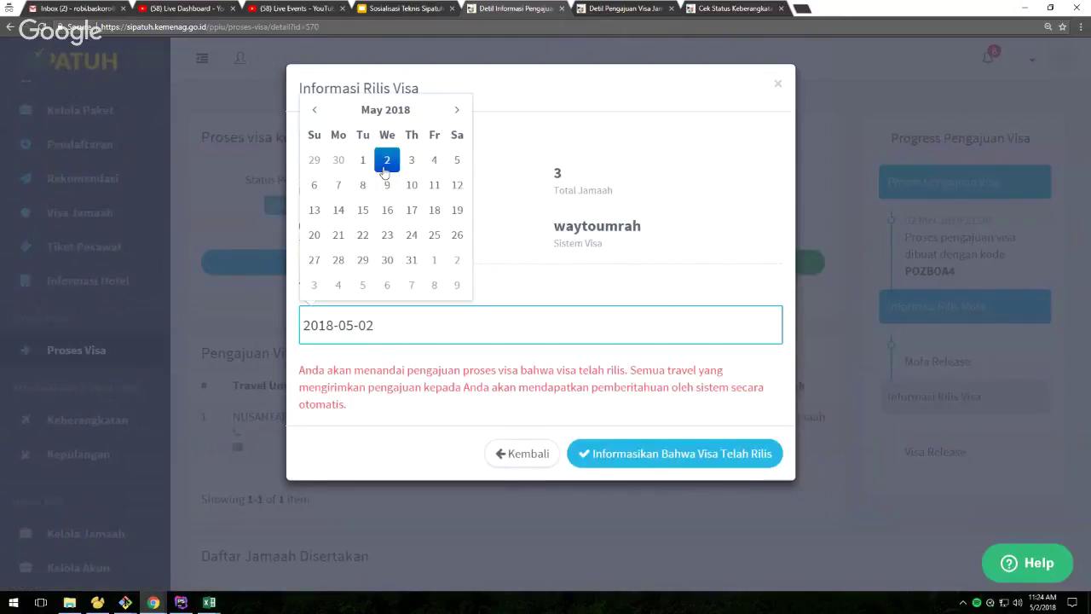
click(460, 160)
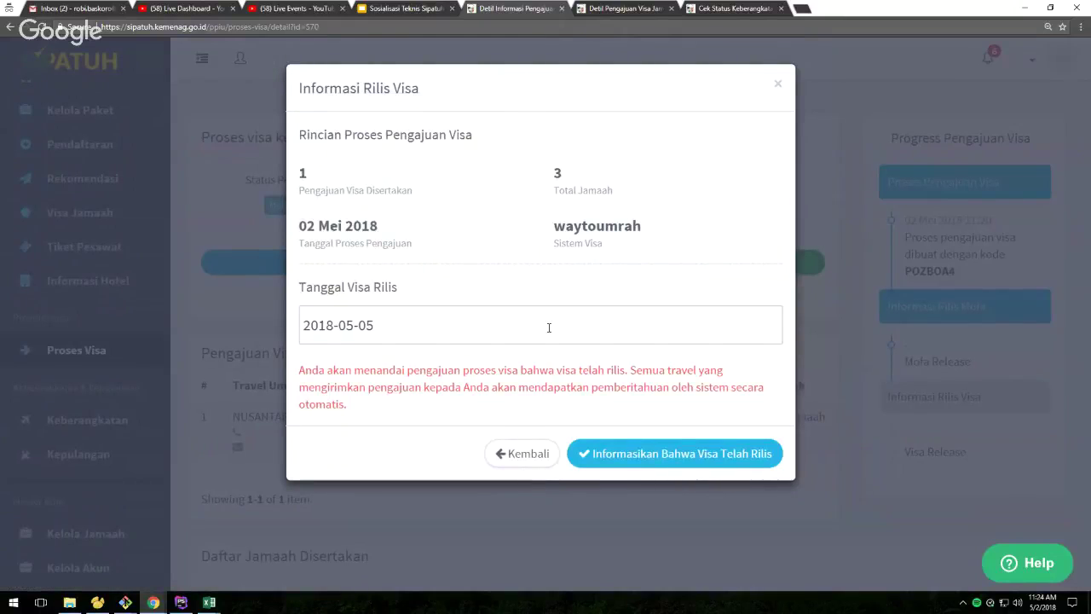
click(724, 453)
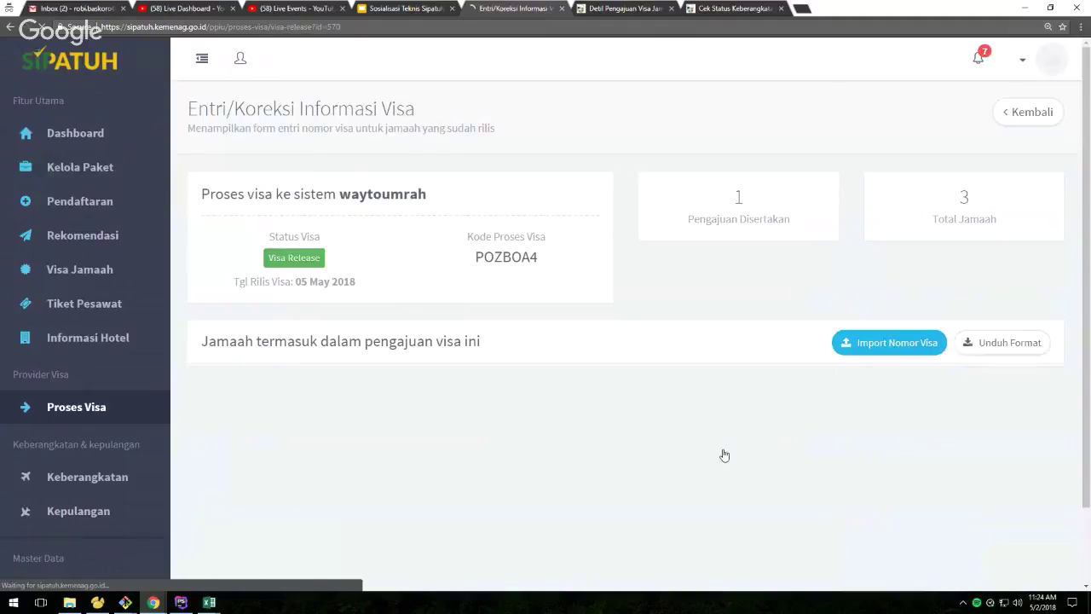
scroll(723, 456, down, 1)
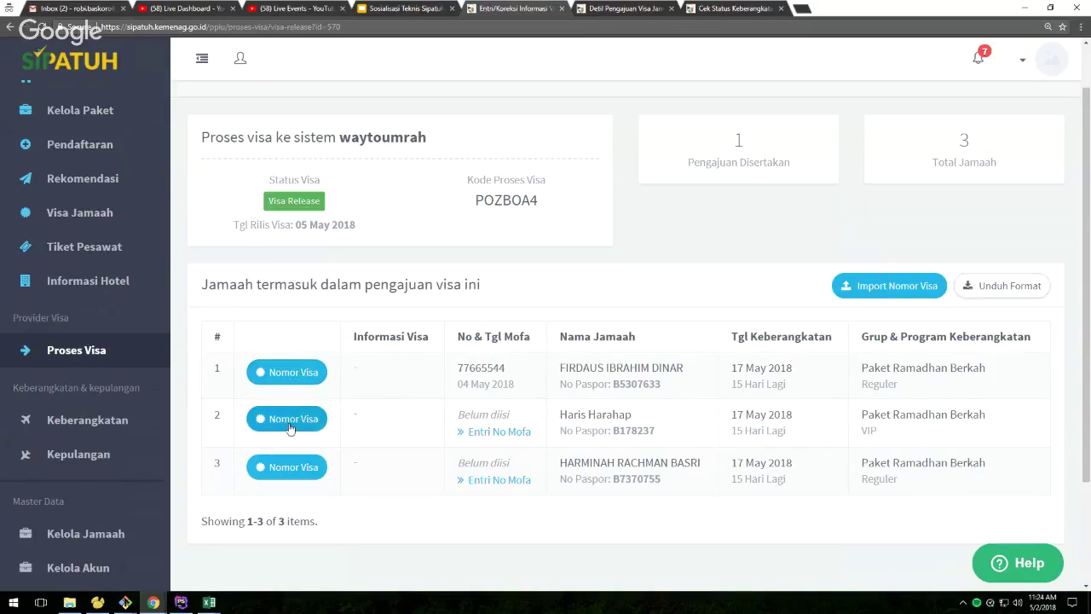
Save the first jamaah's visa number with Masa Berlaku 15 and Durasi Tinggal 15.
click(289, 373)
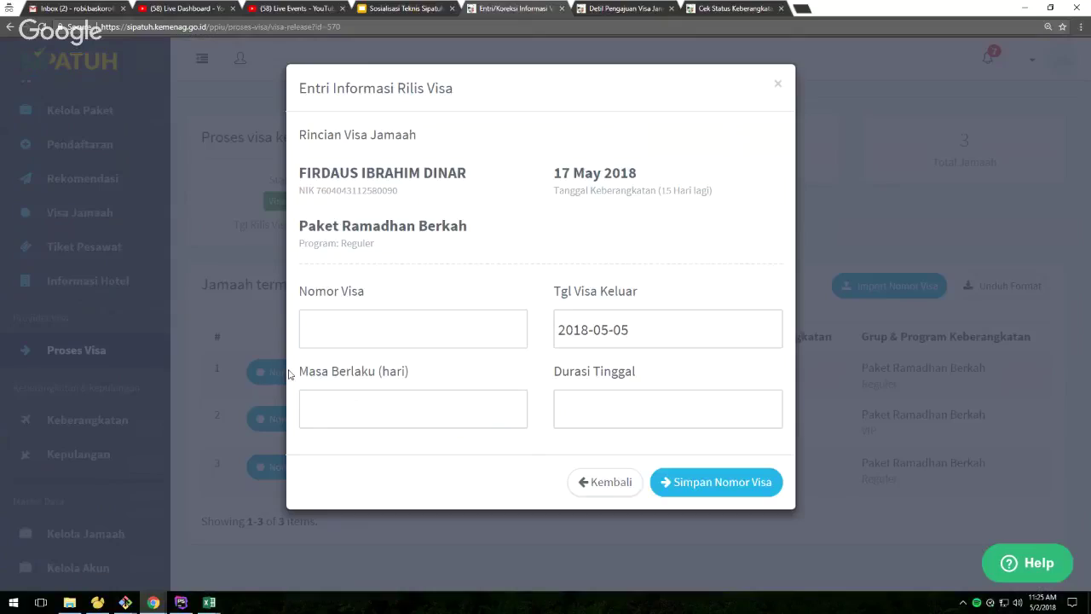
click(349, 329)
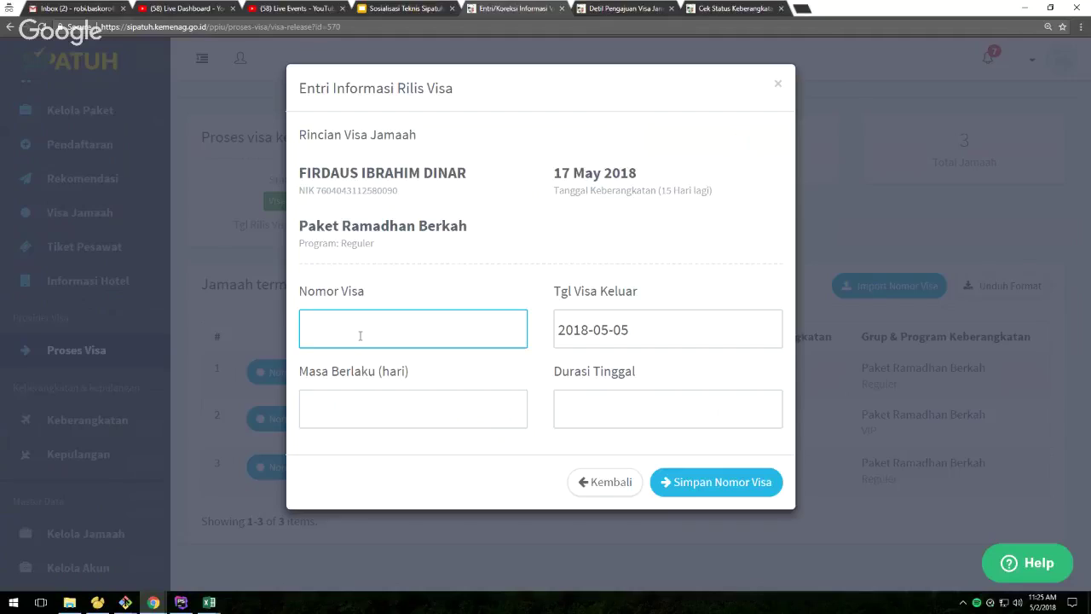
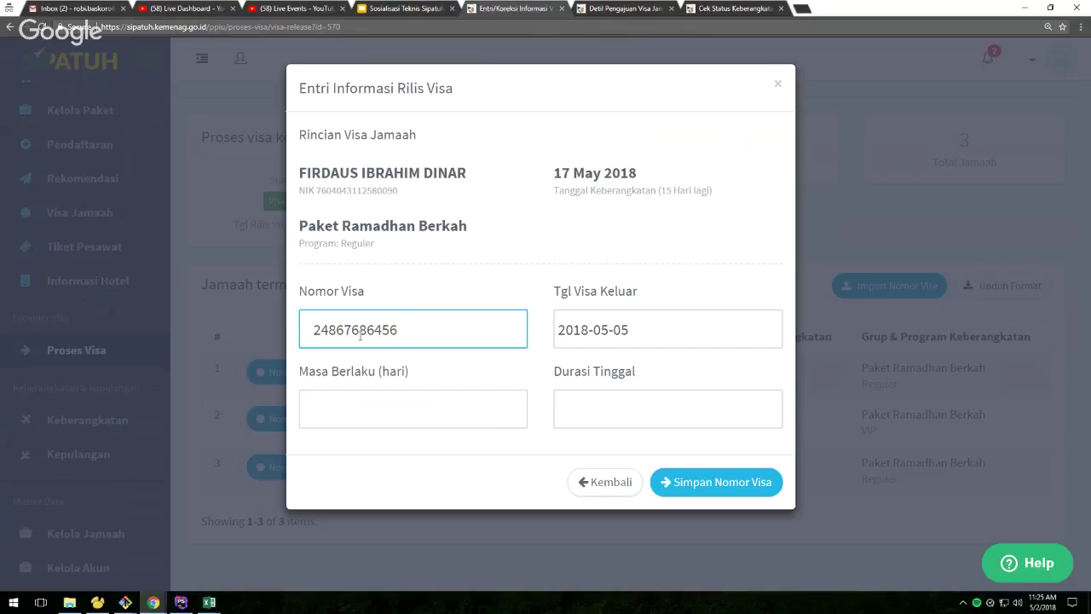
click(359, 407)
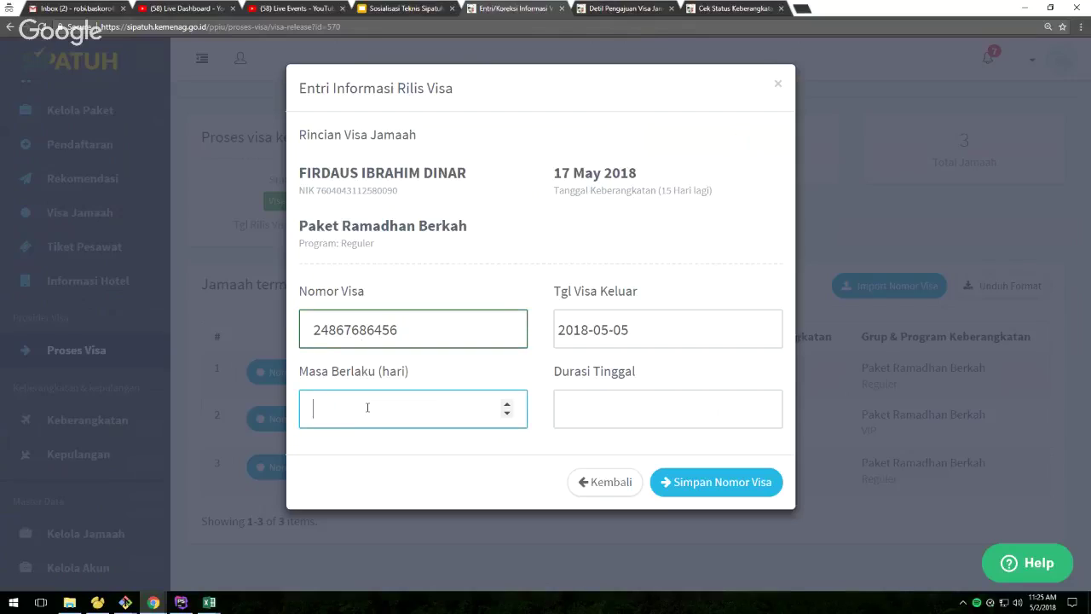
text(15)
click(592, 409)
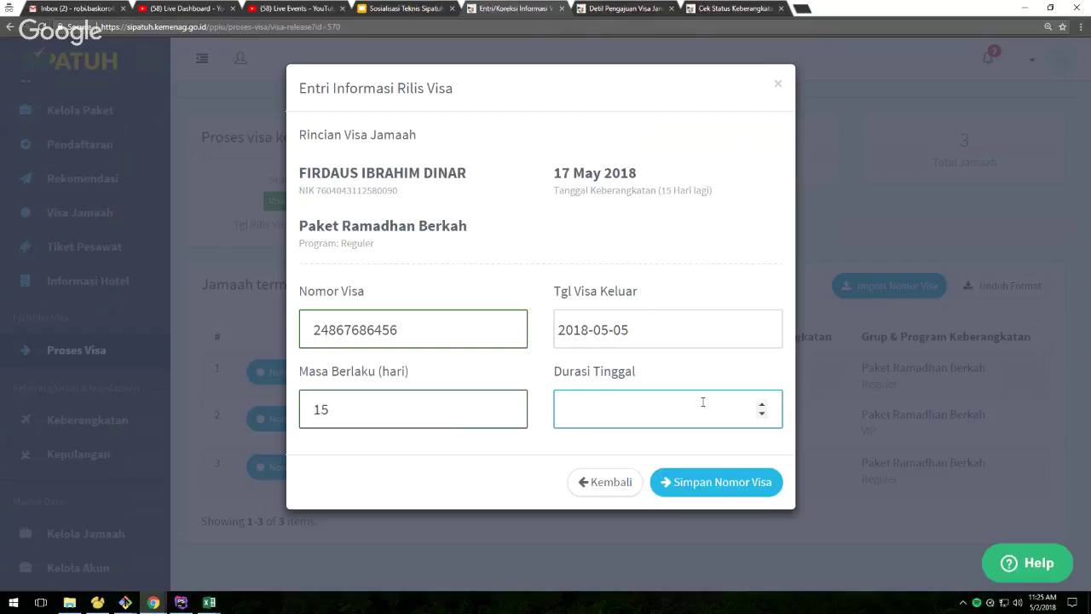
text(15)
click(708, 481)
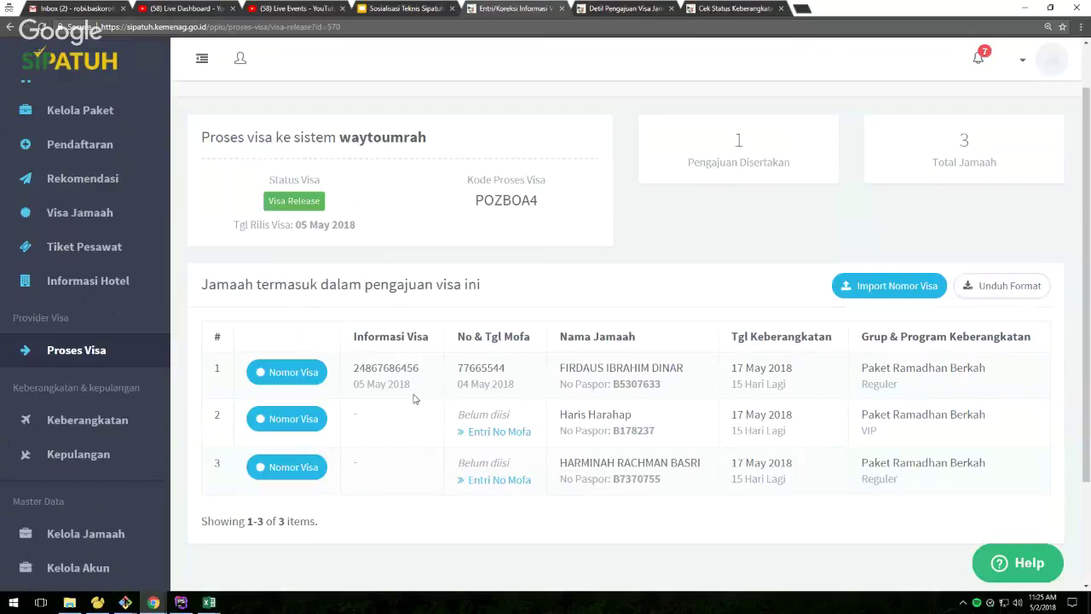
scroll(414, 399, down, 1)
scroll(414, 399, down, 1)
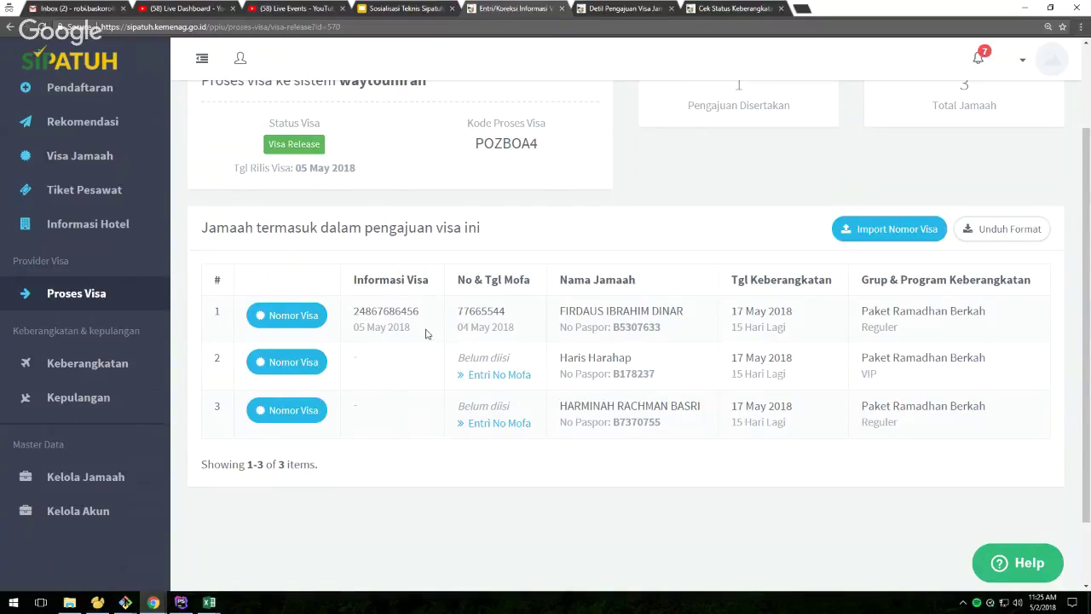
Download format_import_no_visa_POZBOA4.xlsx to Documents and open it.
click(993, 229)
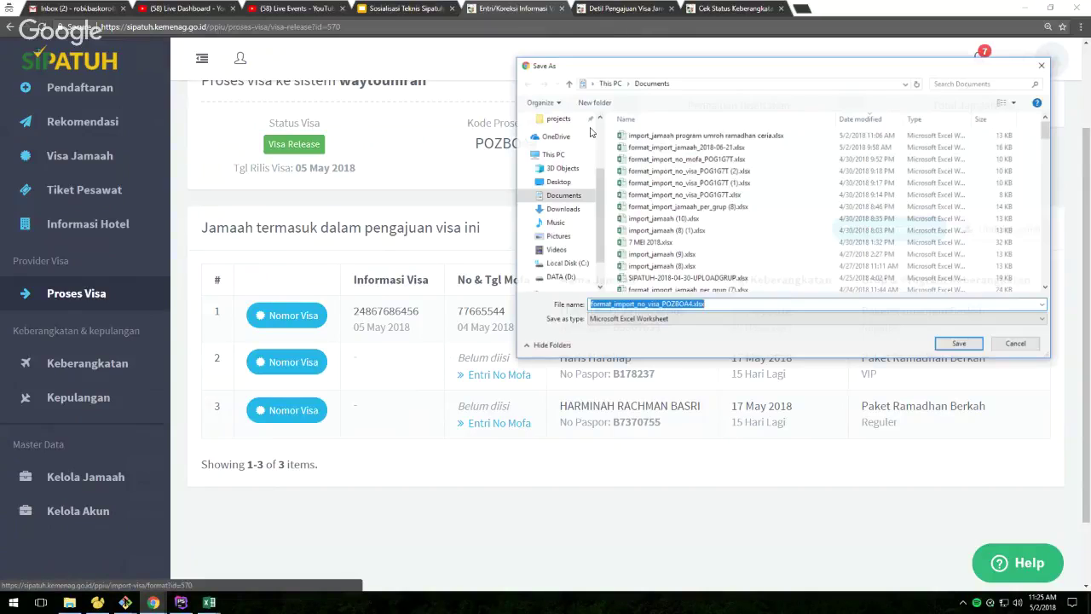
click(958, 344)
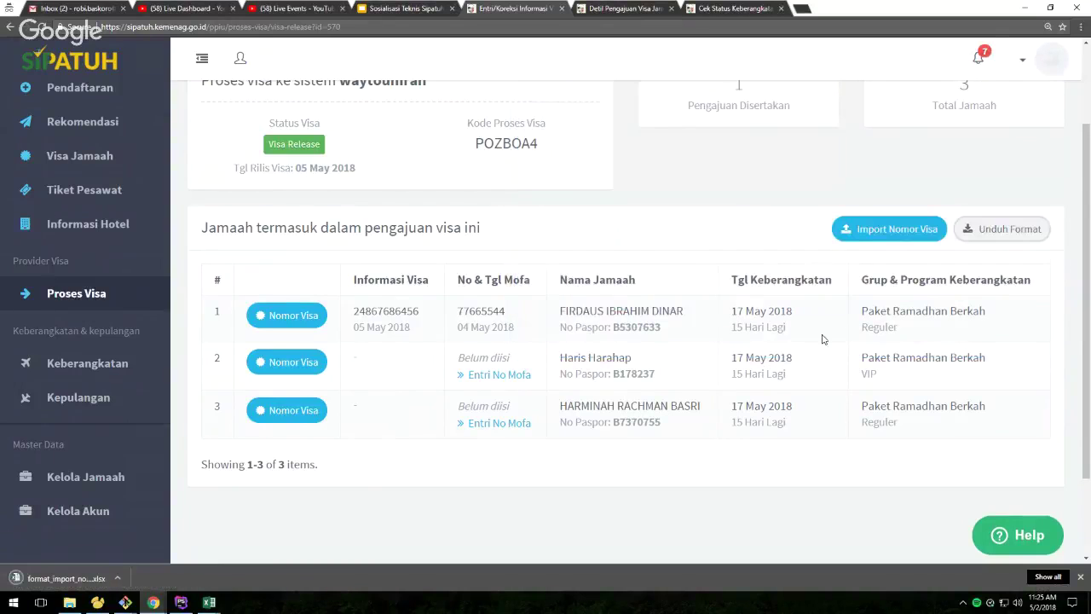
click(94, 578)
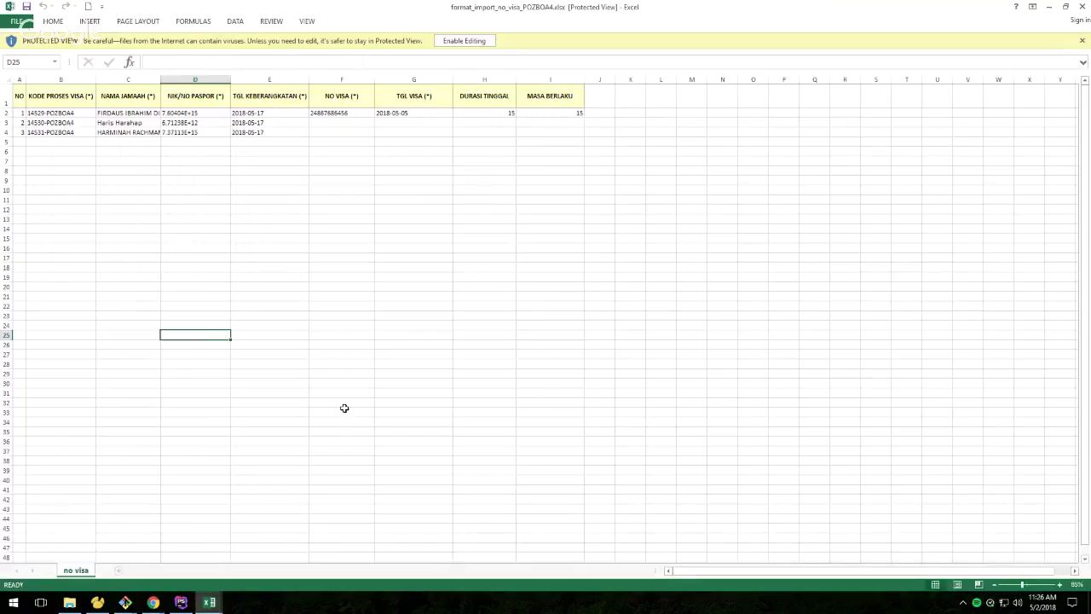
Enable editing and fill consecutive visa numbers from F2 down to F4.
click(465, 41)
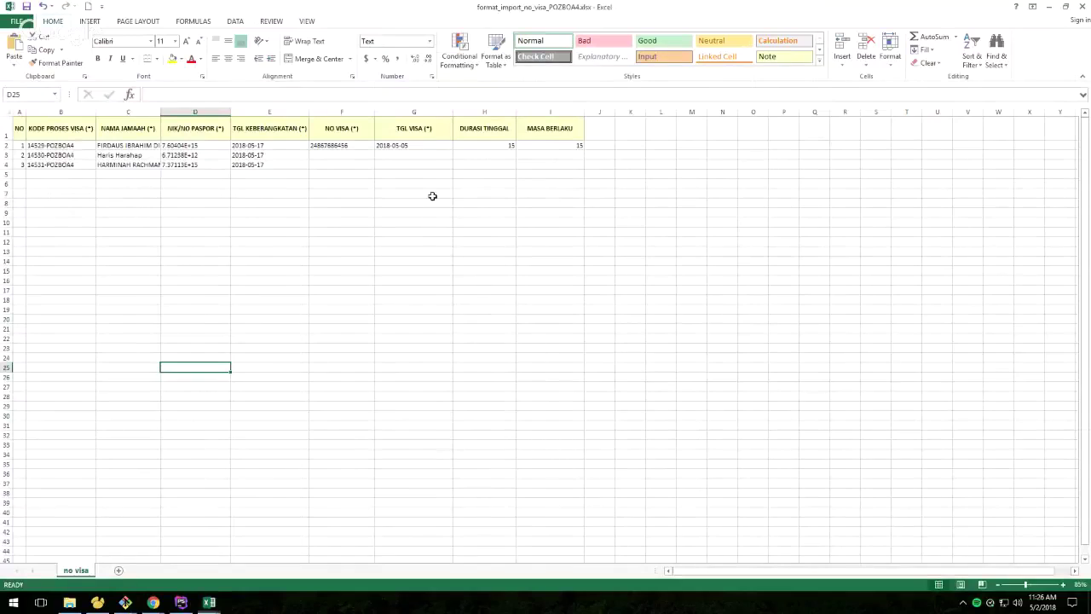
click(343, 155)
click(346, 146)
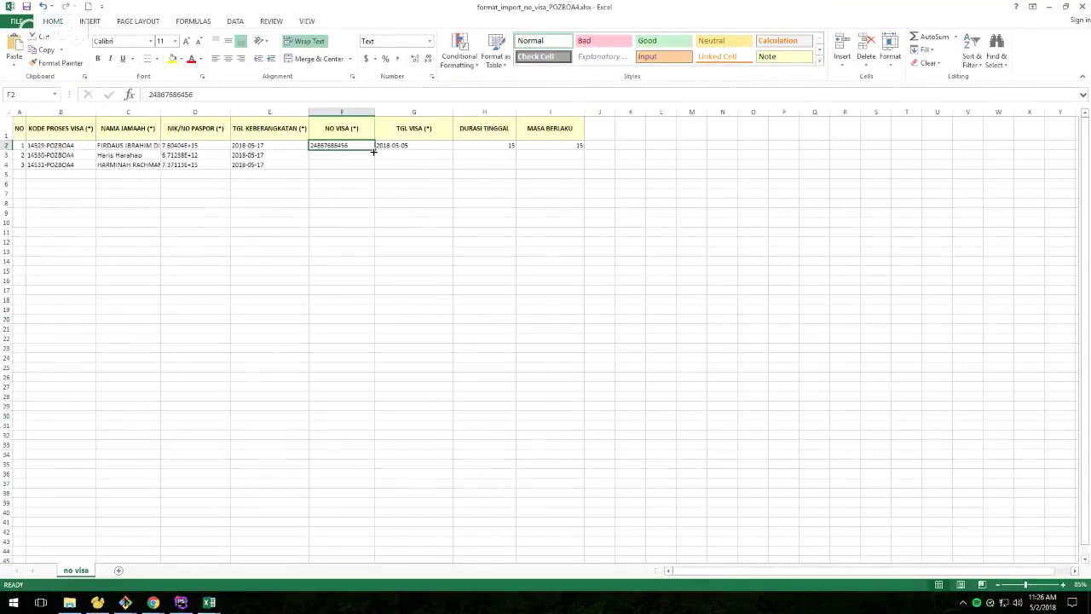
drag(374, 151, 374, 169)
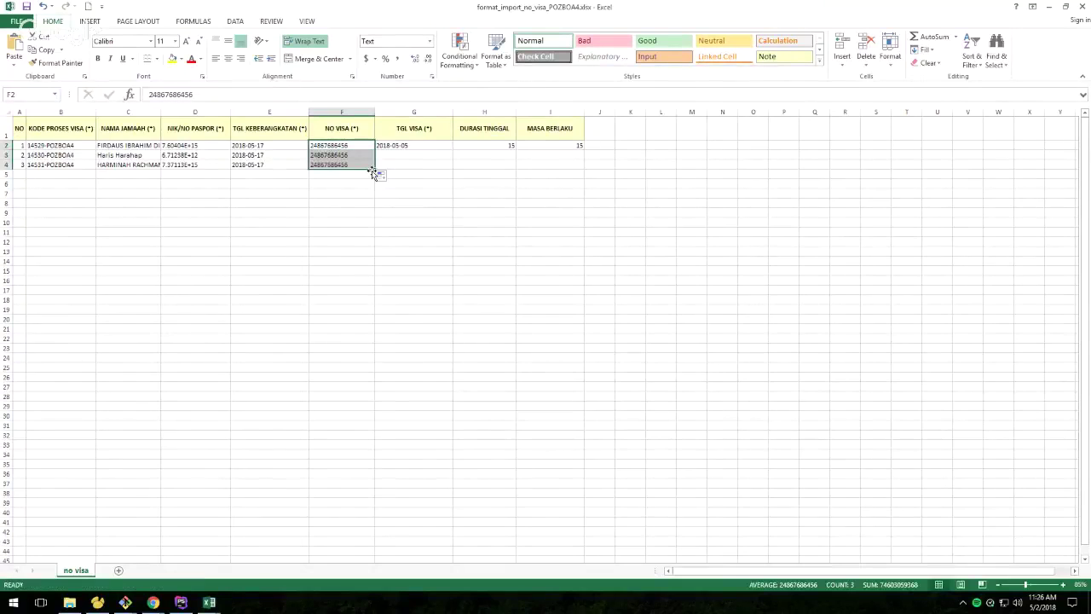
click(382, 176)
click(404, 204)
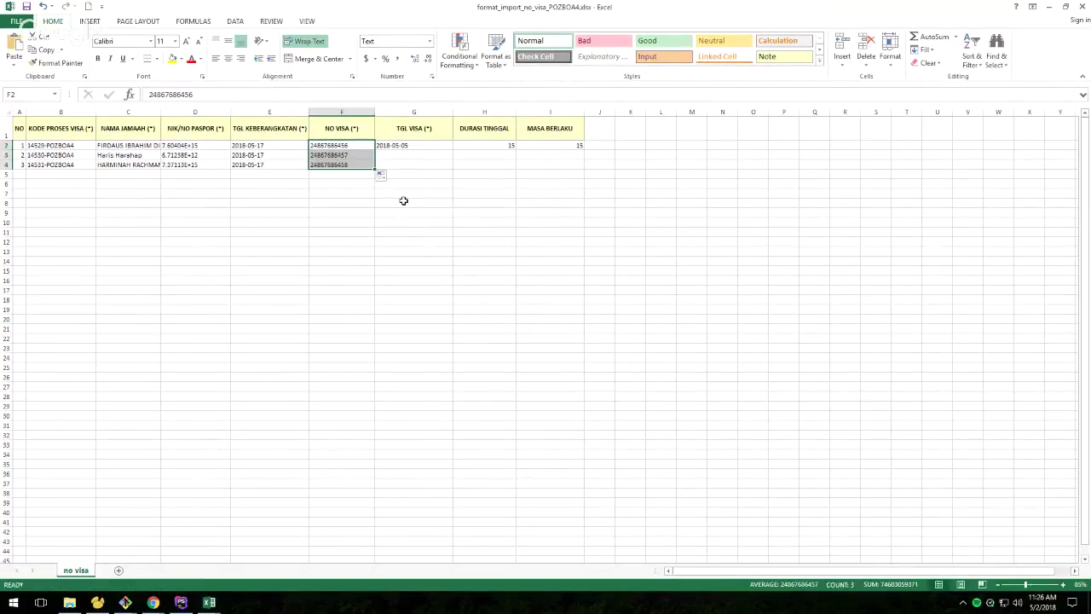
Copy the visa date 2018-05-05 and 15-day values in G2:I2 down to row 4.
drag(402, 146, 595, 169)
click(595, 180)
click(620, 189)
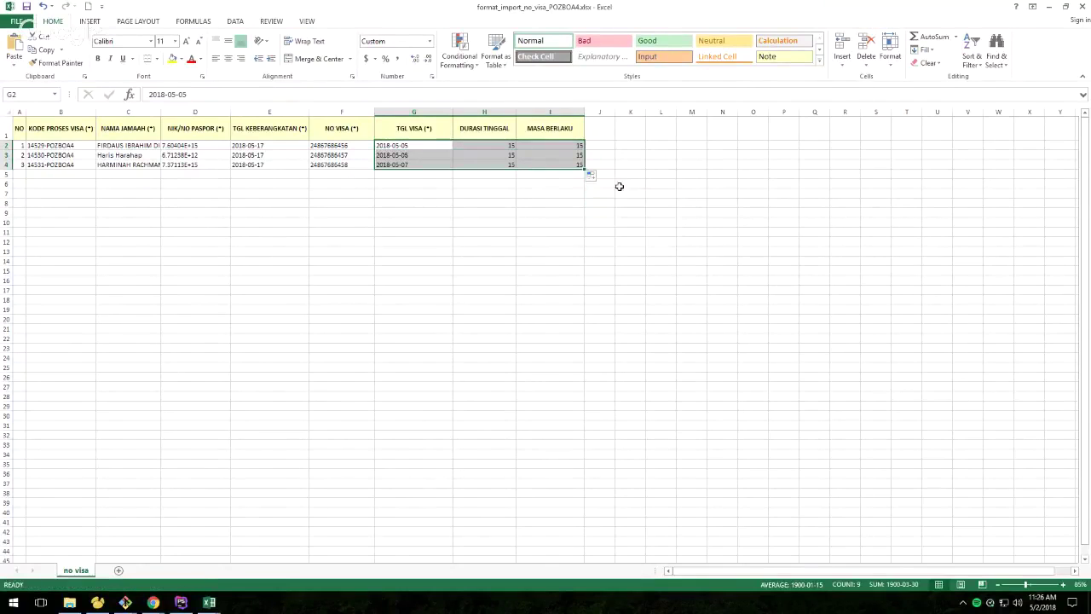
click(482, 173)
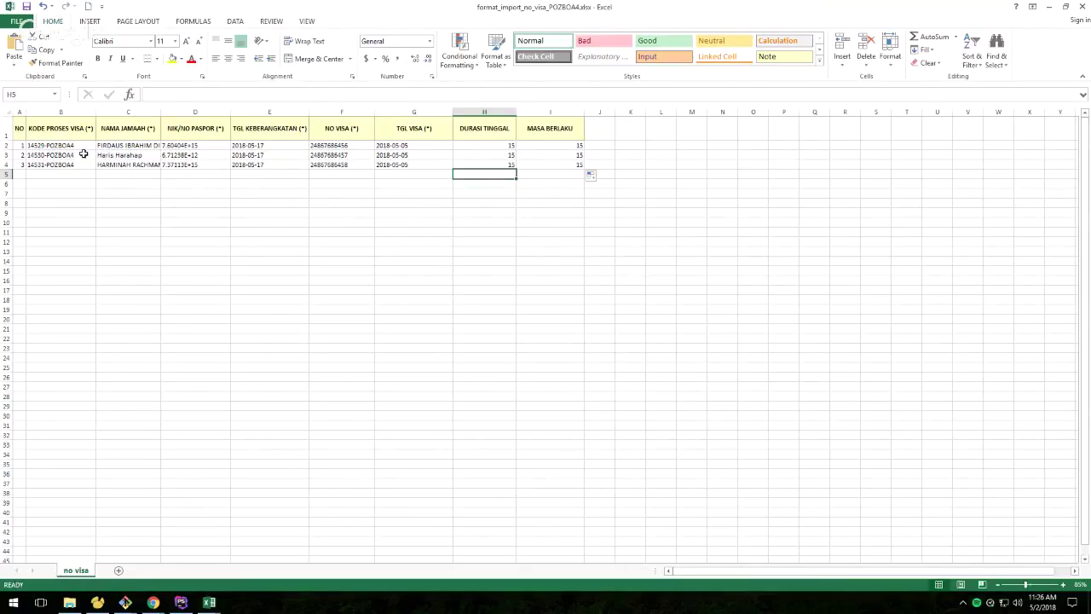
drag(62, 112, 290, 114)
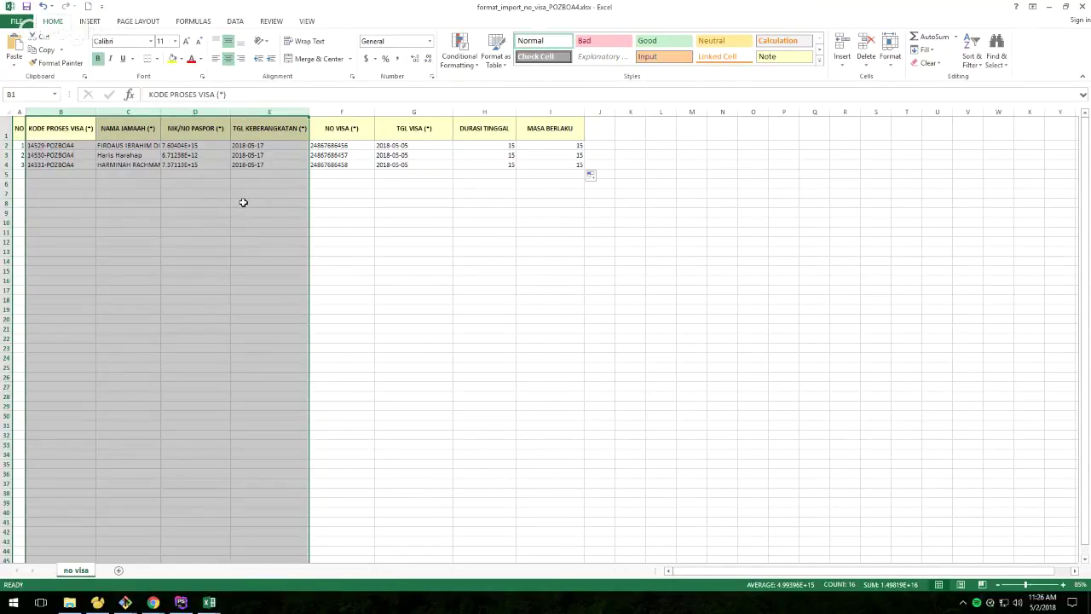
click(267, 157)
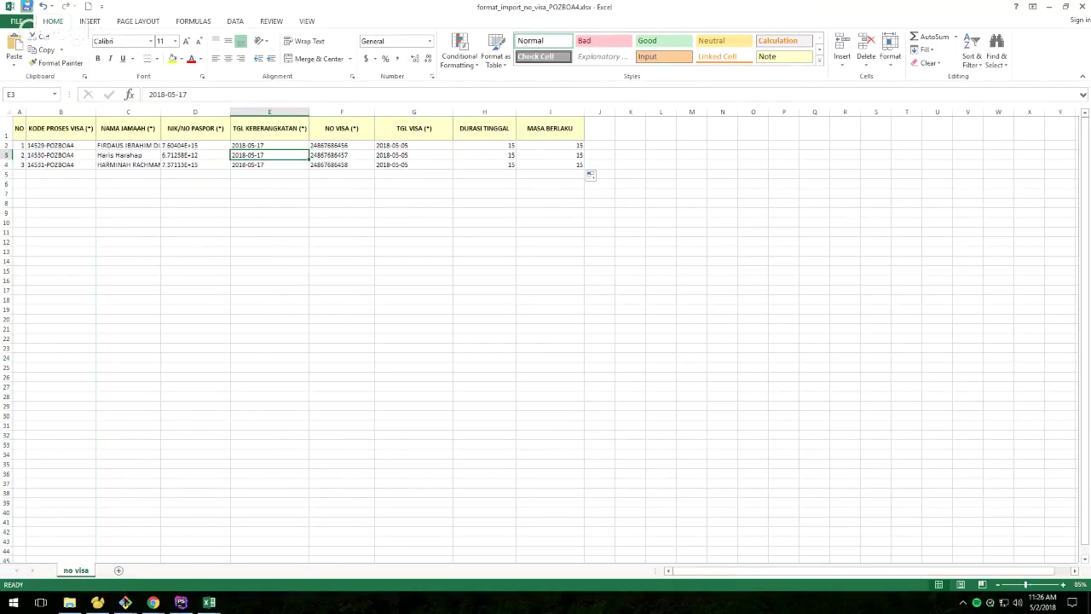
click(152, 603)
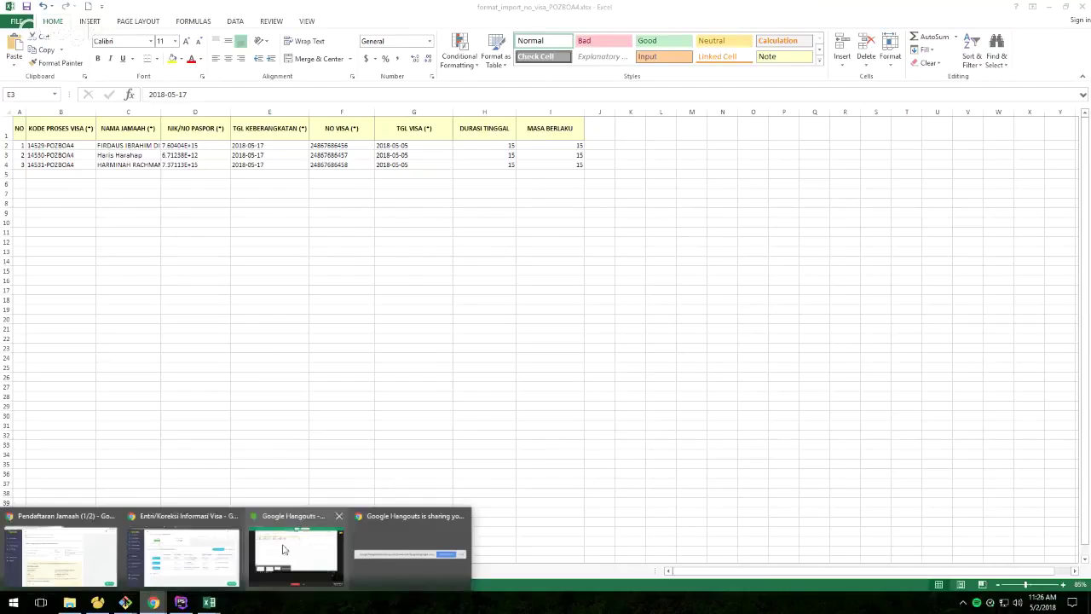
Upload the edited format_import_no_visa_POZBOA4.xlsx in the visa number import form.
click(191, 553)
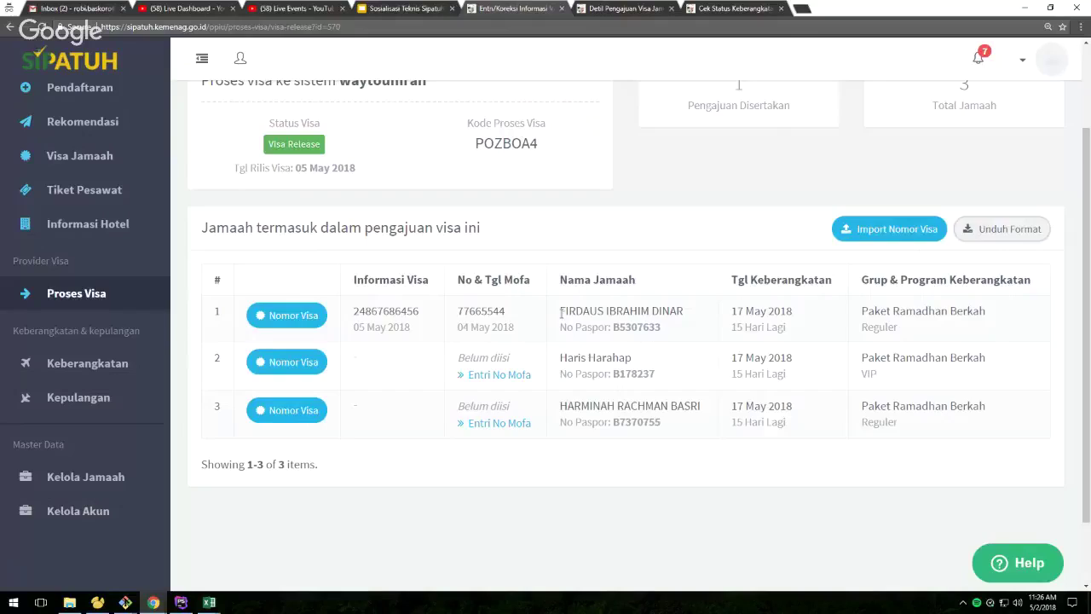
click(871, 232)
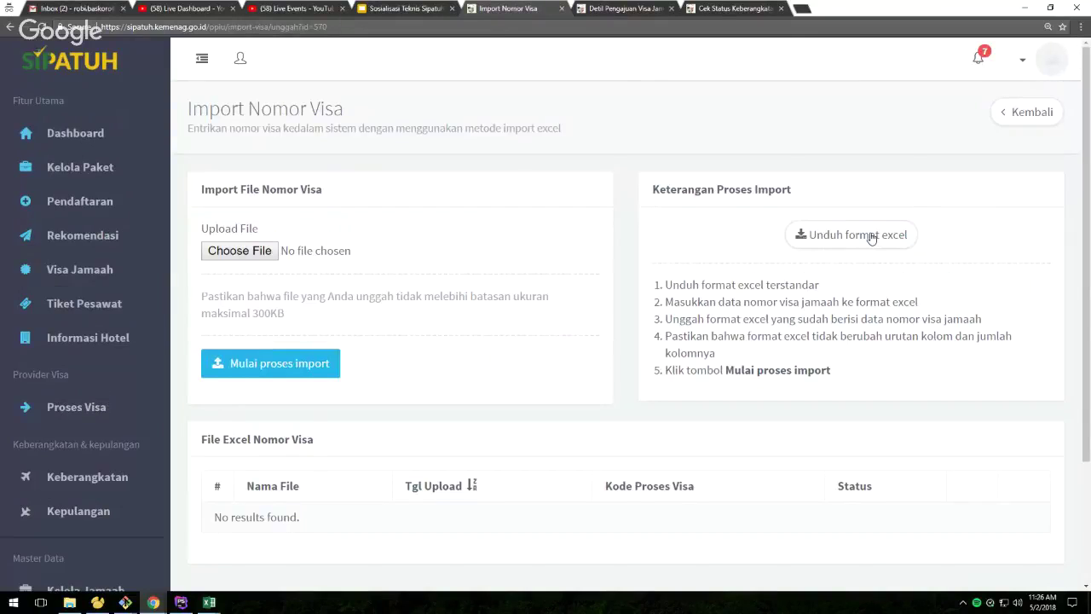
click(871, 235)
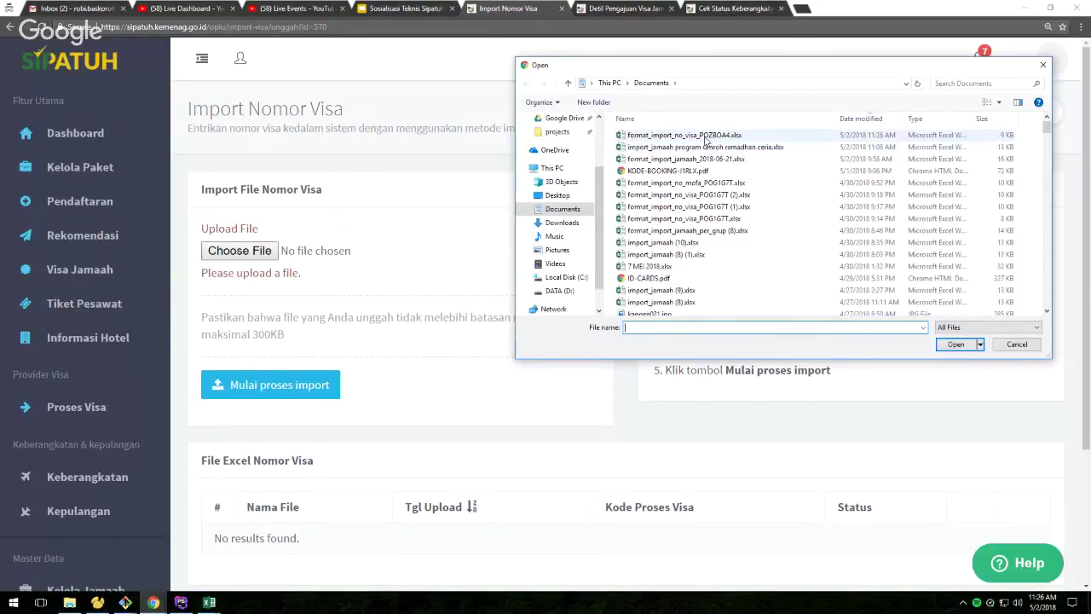
double_click(703, 136)
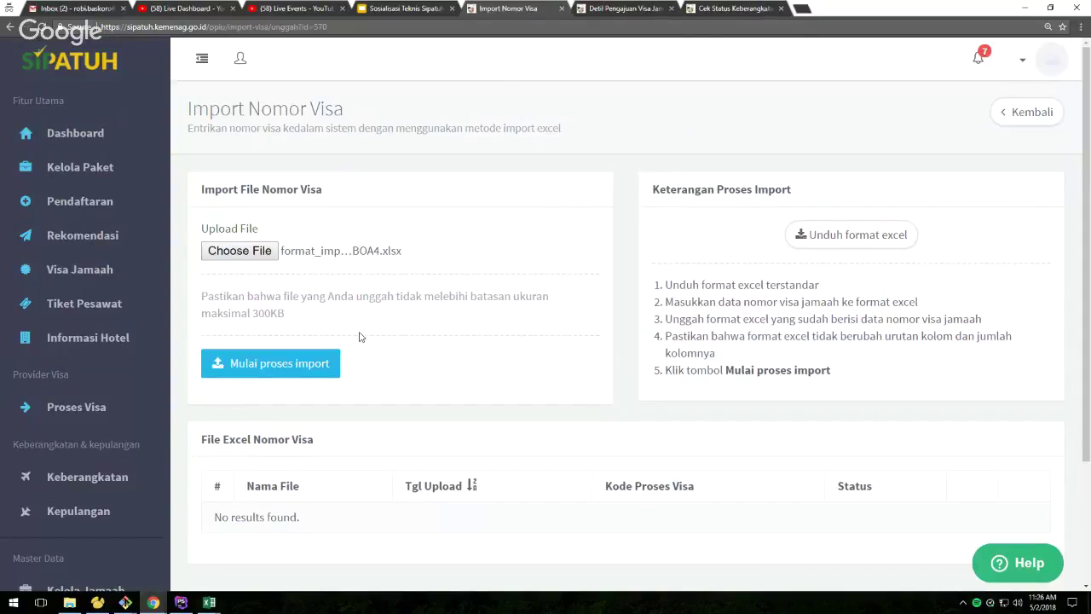
click(308, 361)
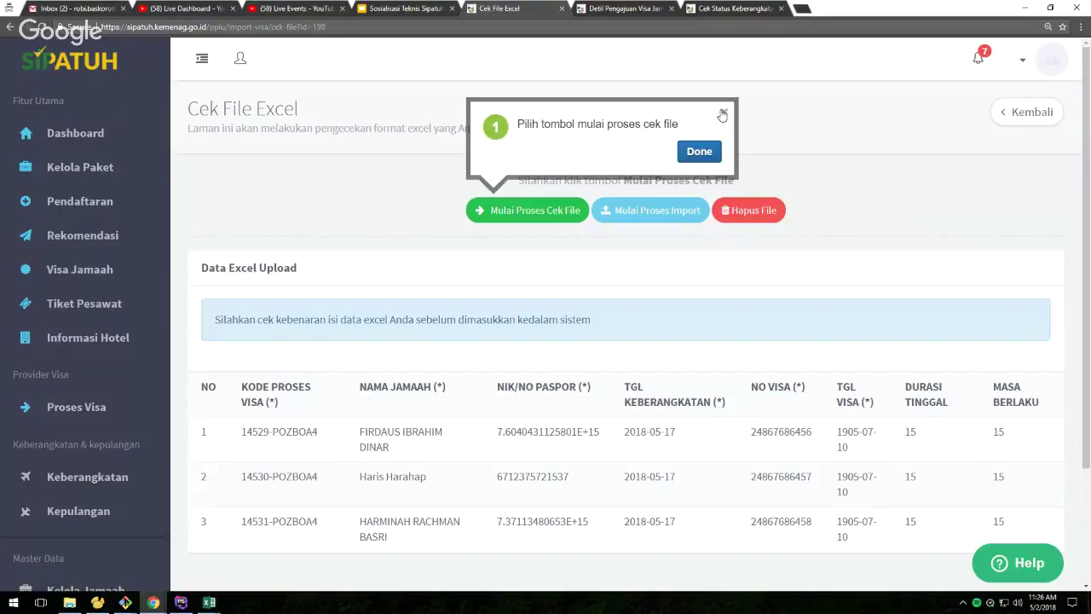
Run the file check and import the visa numbers for the 3 POZBOA4 jamaah.
click(723, 112)
scroll(545, 315, down, 2)
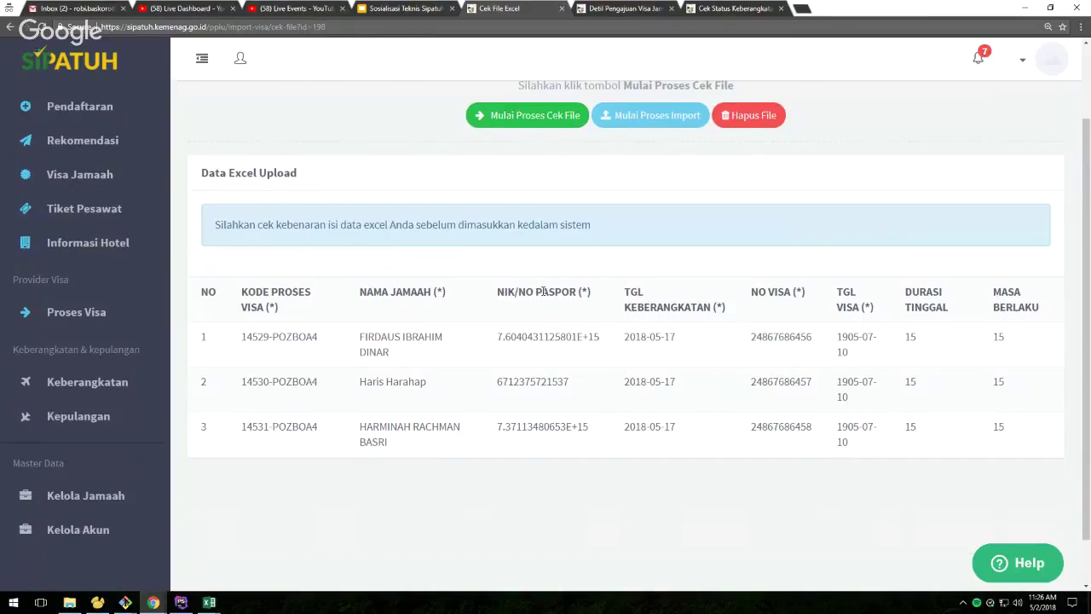
scroll(554, 212, up, 2)
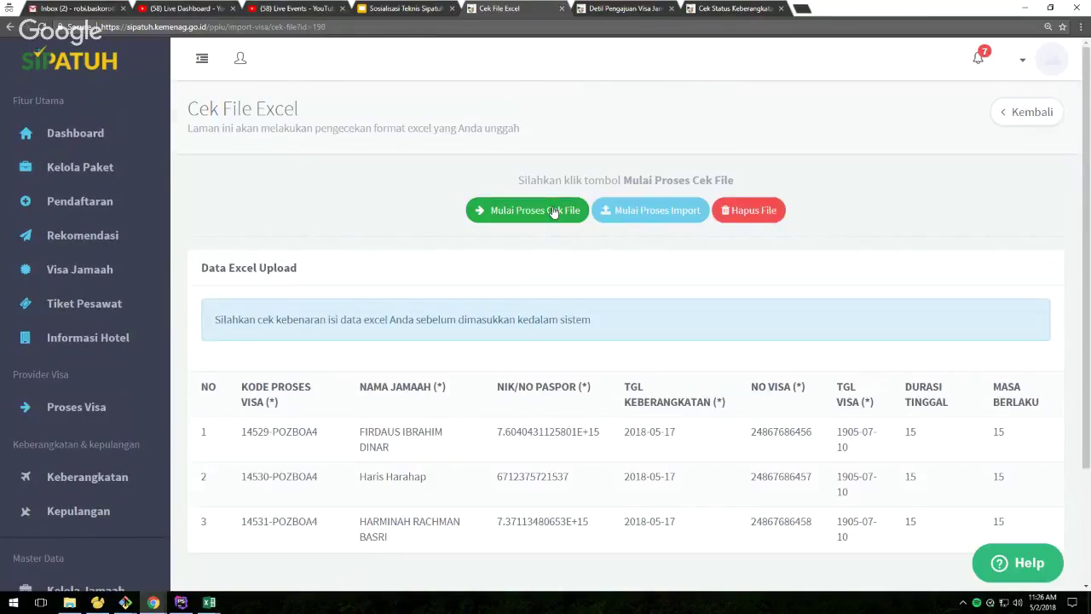
click(552, 212)
scroll(585, 353, down, 2)
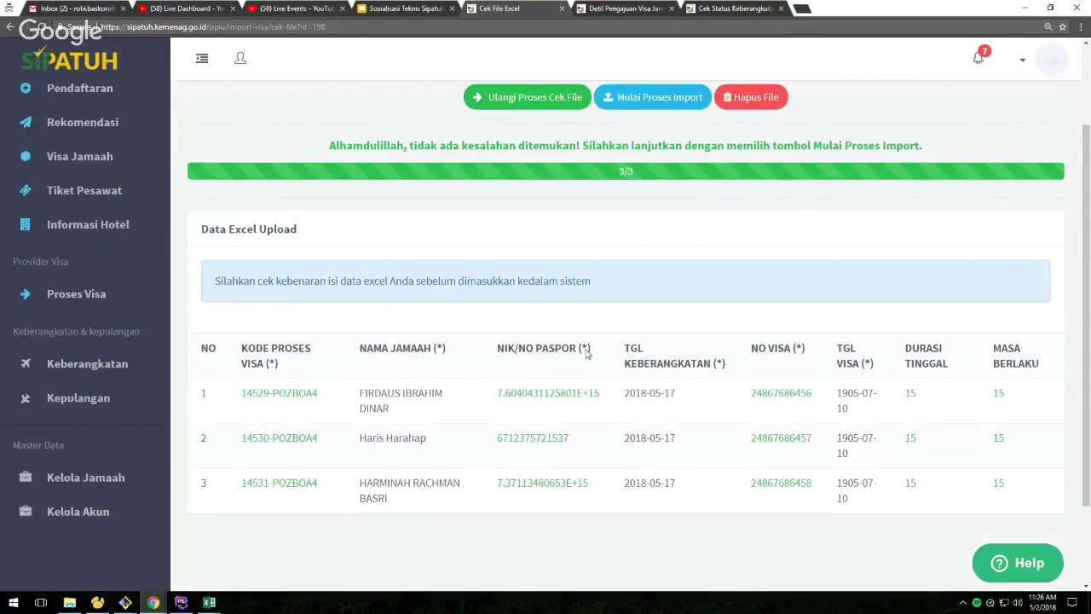
scroll(586, 353, down, 1)
scroll(679, 350, down, 1)
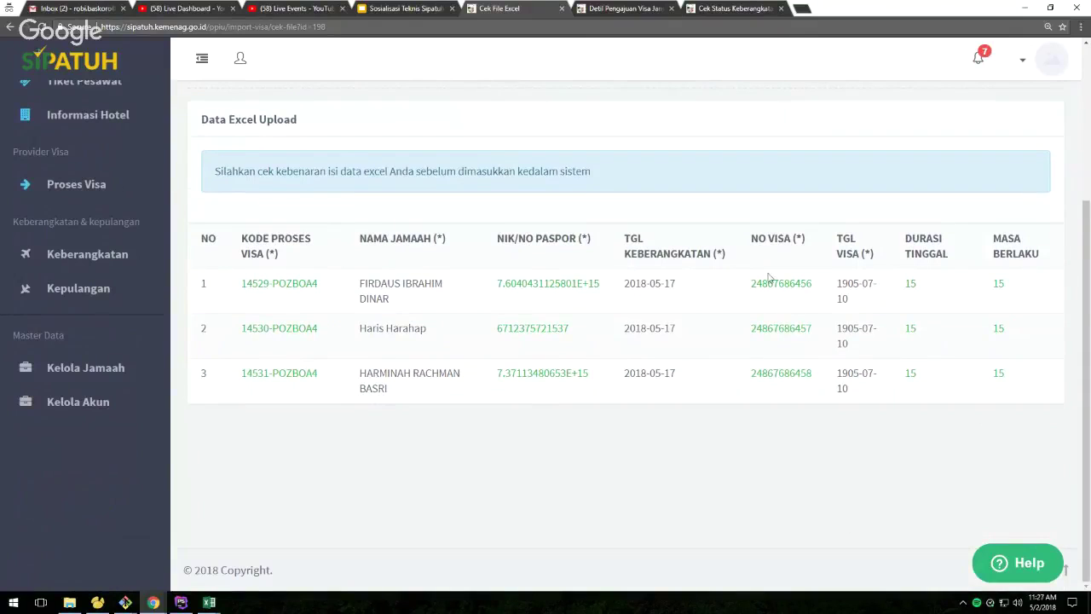
scroll(755, 316, up, 4)
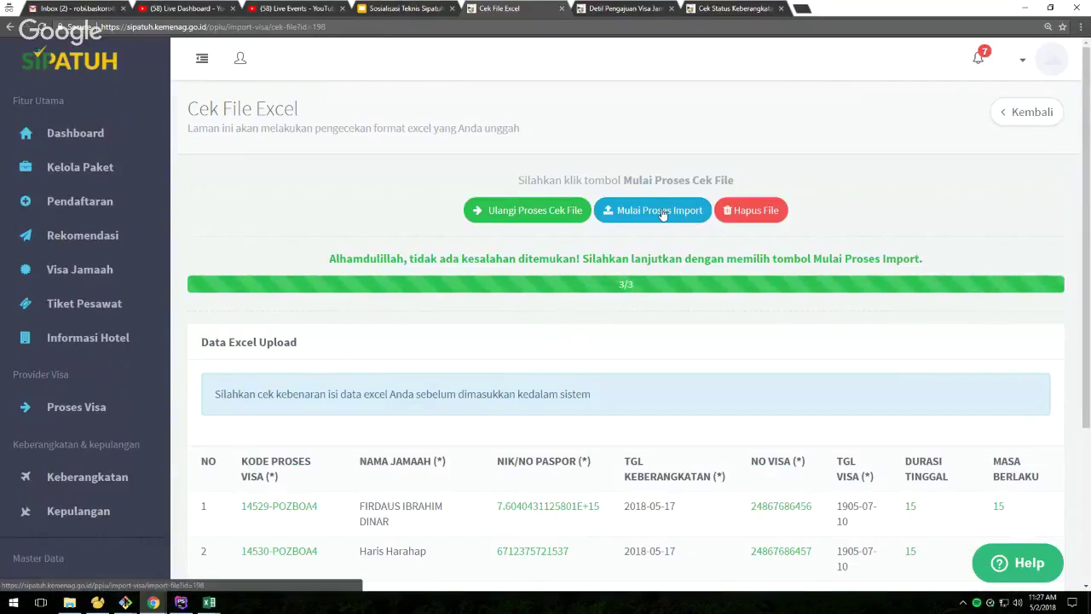
click(663, 214)
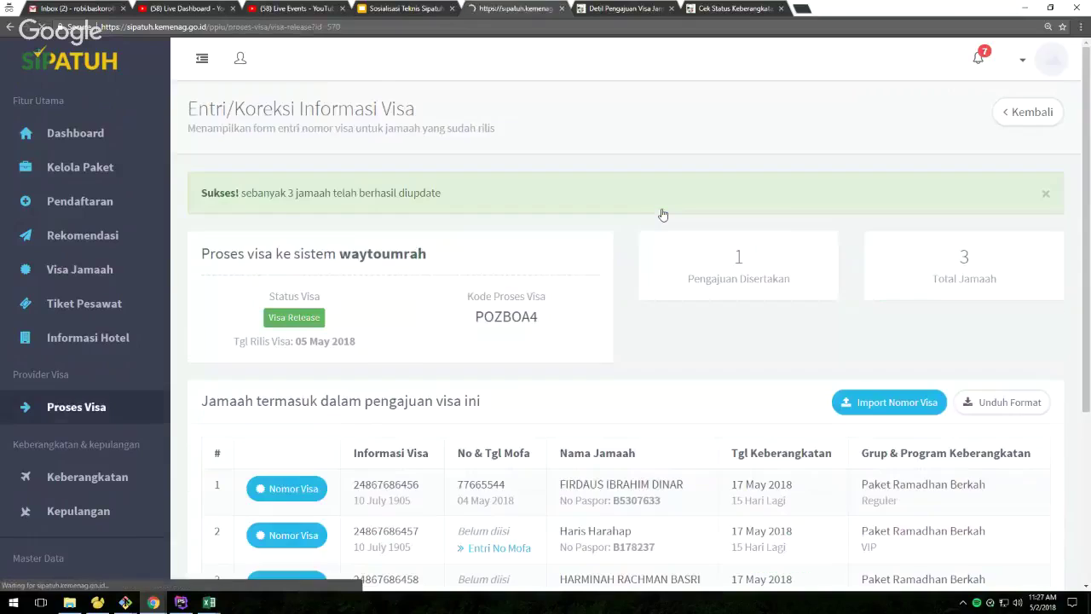
Go back to the visa application details, then bring up the Cek Status Keberangkatan tab.
scroll(665, 231, down, 2)
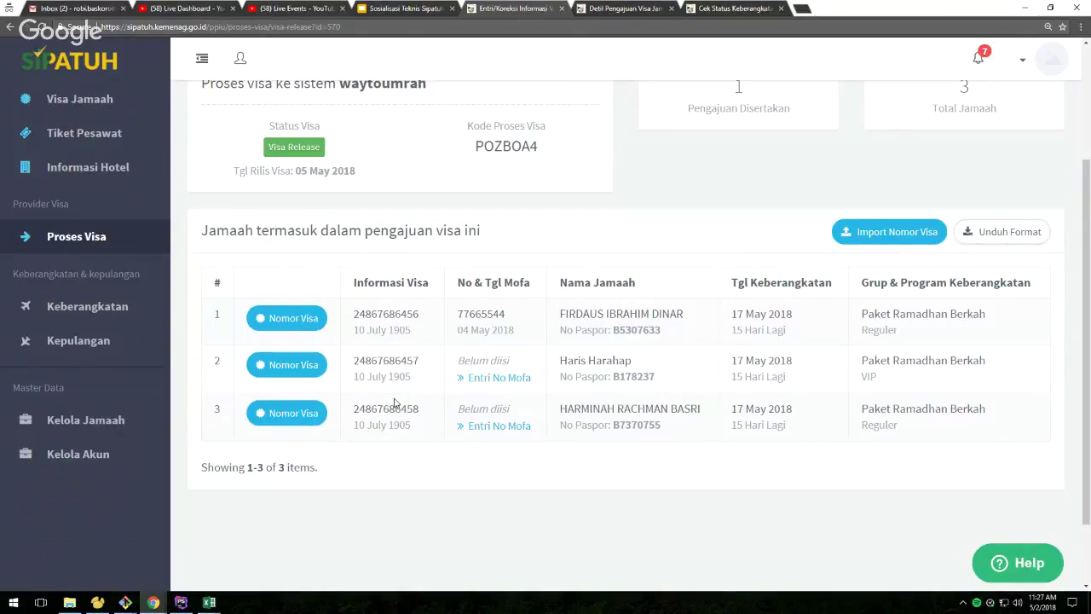
scroll(395, 403, up, 2)
scroll(394, 398, up, 1)
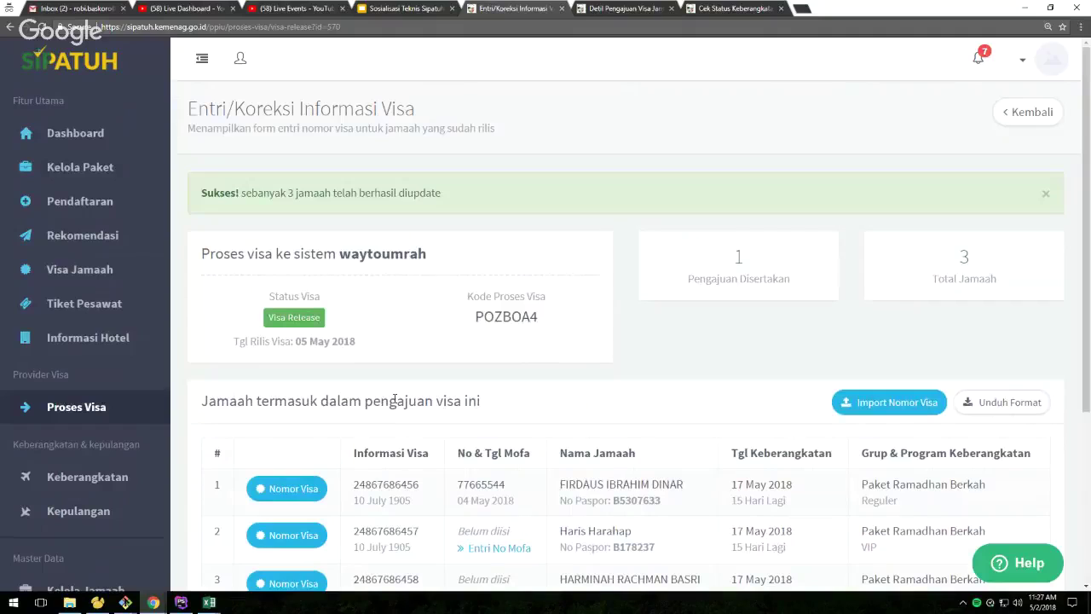
click(1017, 124)
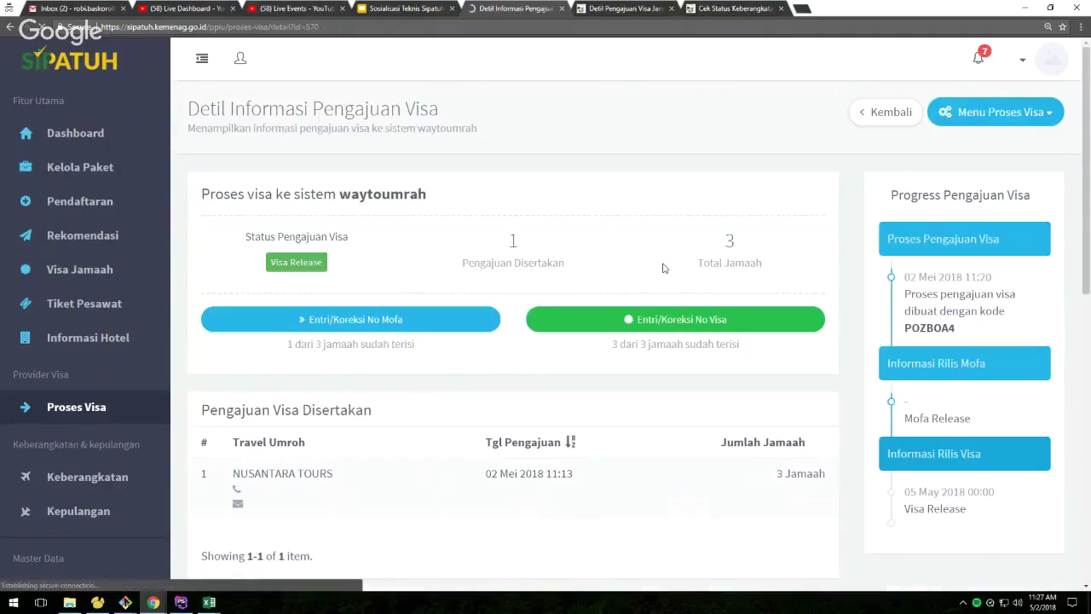
scroll(596, 290, down, 2)
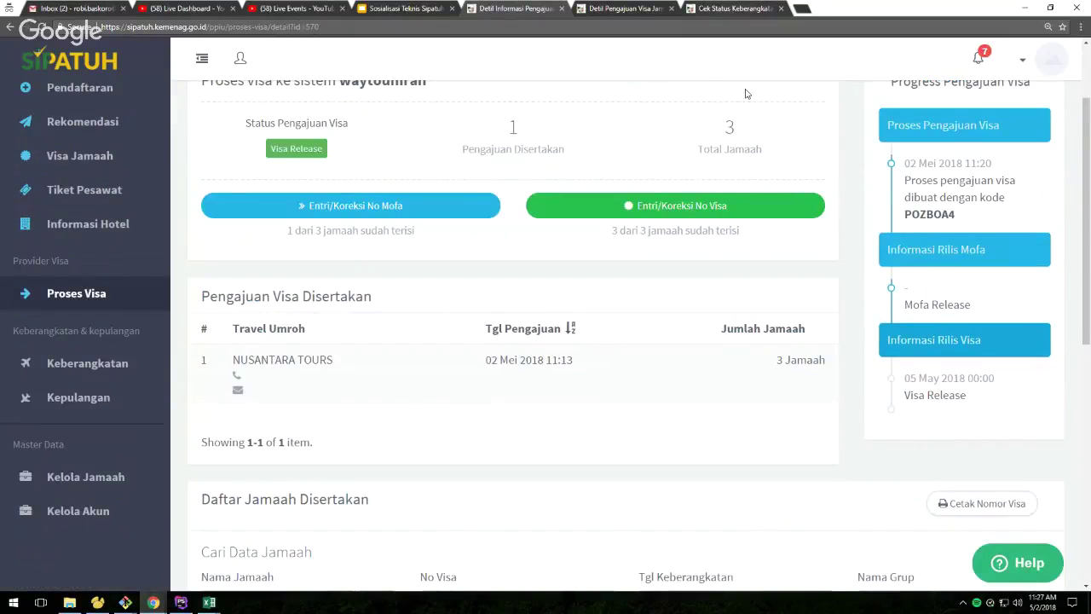
click(716, 10)
scroll(850, 312, up, 2)
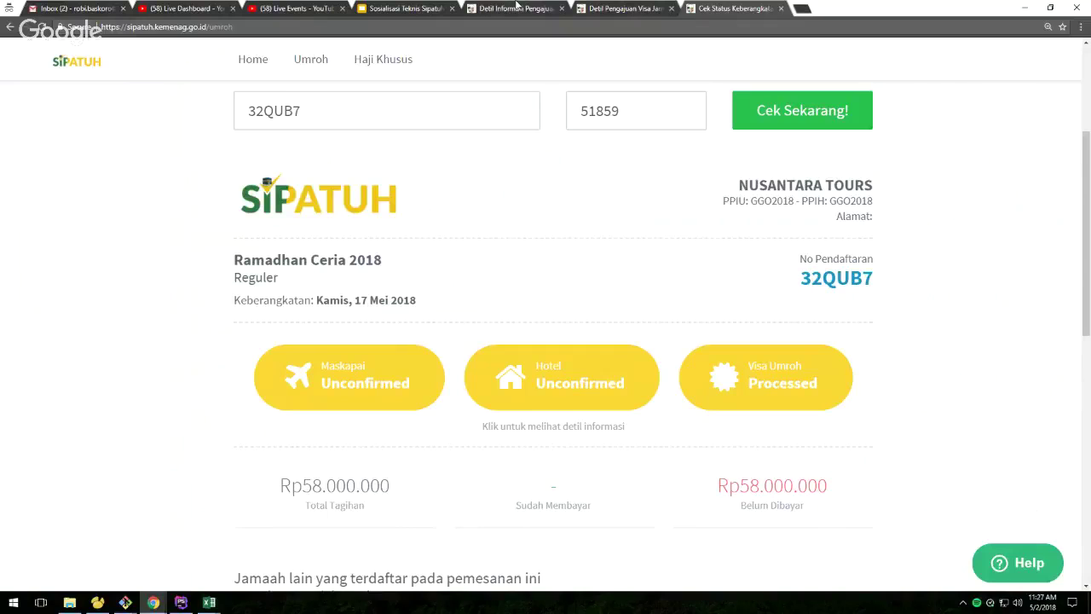
Paste the first pilgrim's registration code into the departure status check and run it.
click(516, 8)
scroll(453, 282, down, 5)
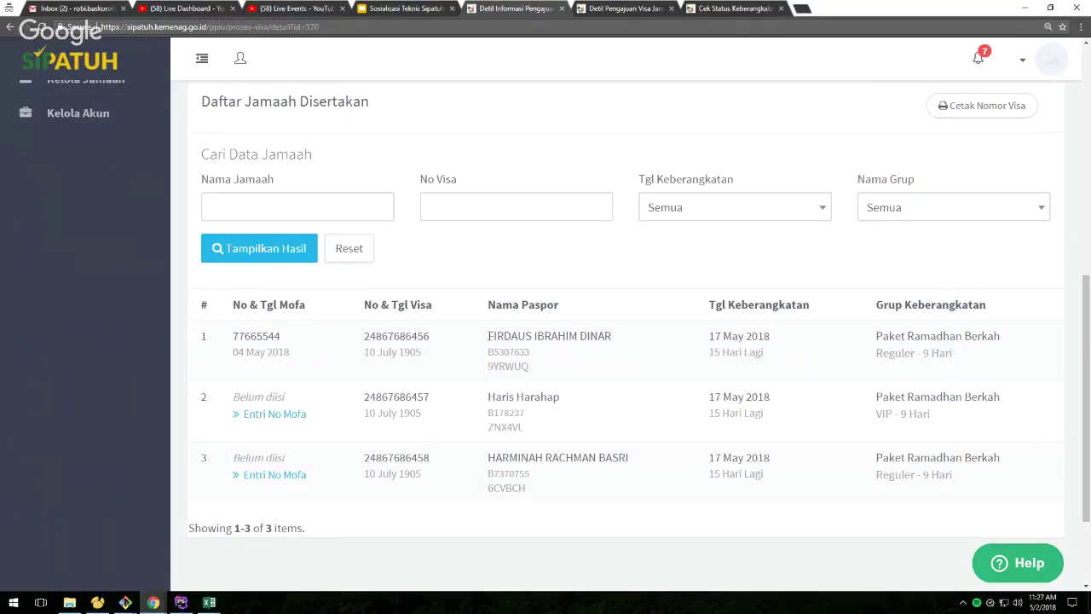
drag(490, 336, 612, 339)
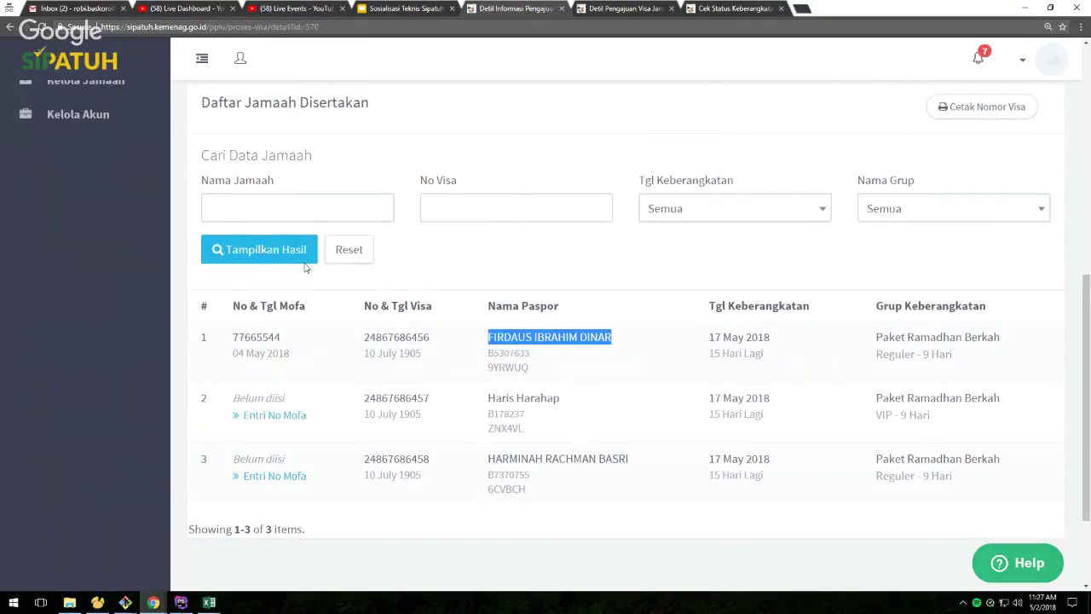
scroll(304, 263, up, 3)
scroll(305, 267, down, 2)
scroll(519, 366, down, 1)
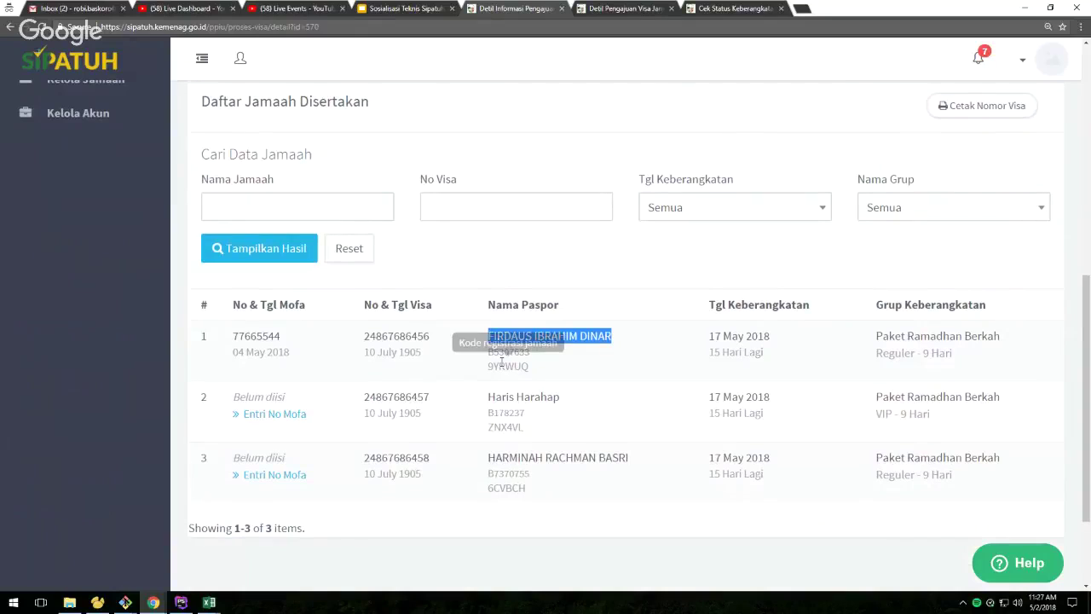
double_click(519, 367)
key(ctrl+c)
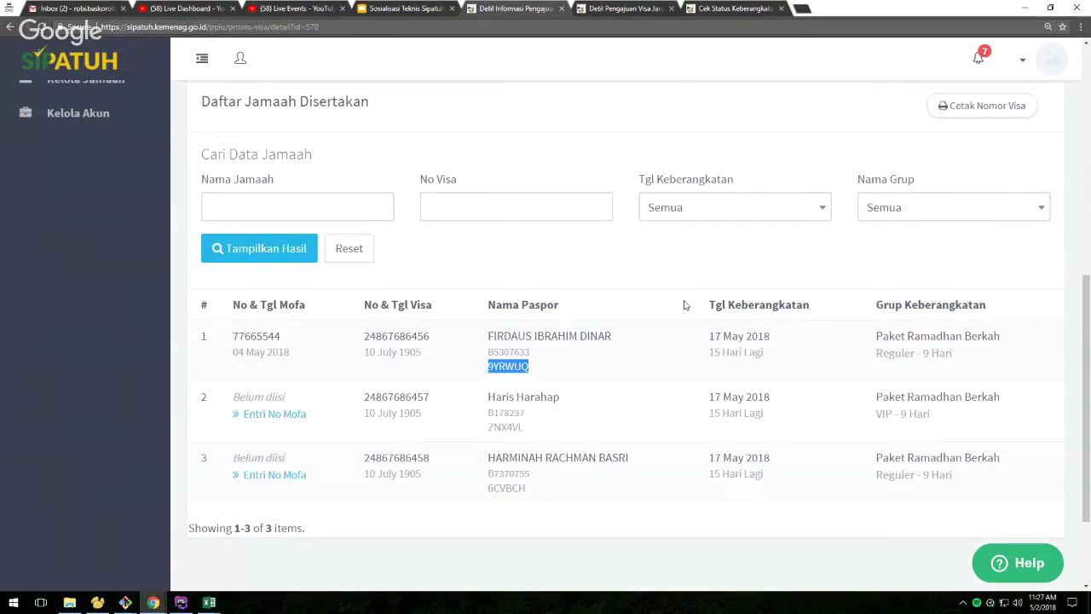
click(728, 8)
key(ctrl+v)
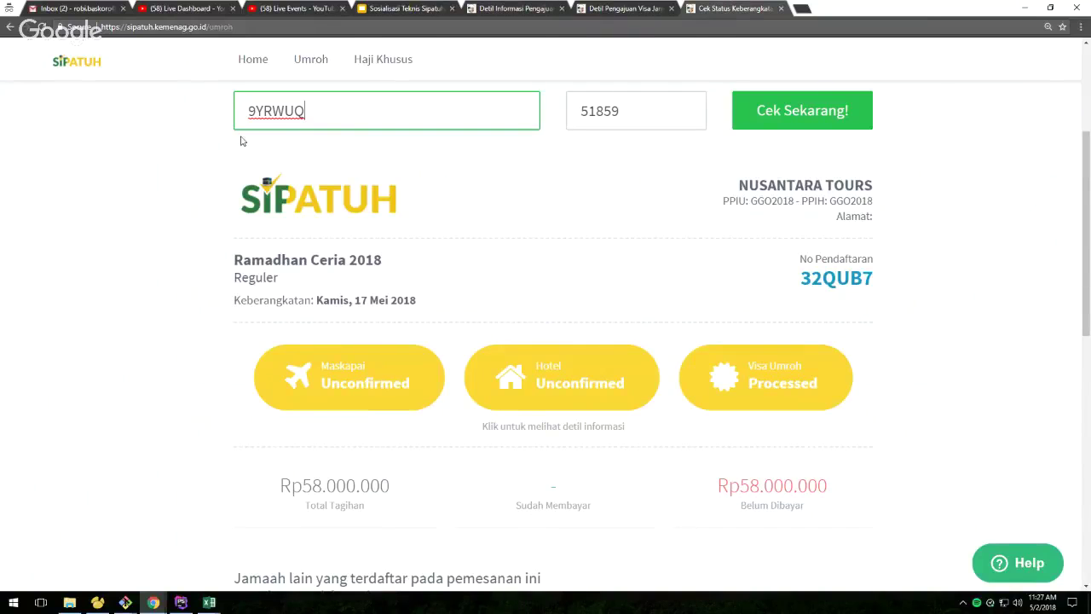
click(794, 124)
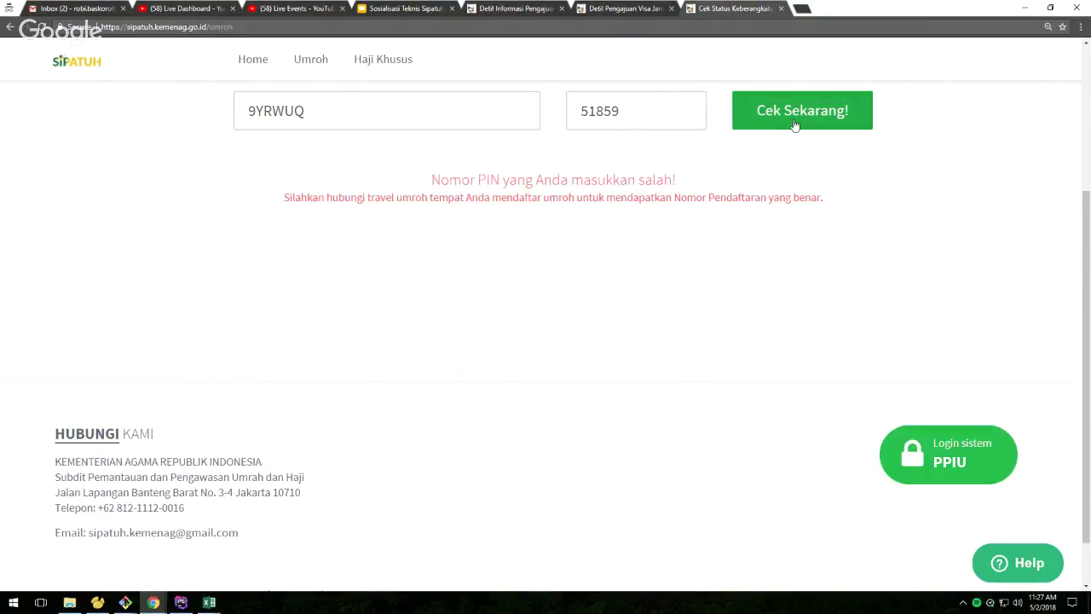
Copy the PIN from the first pilgrim's registration details.
click(614, 8)
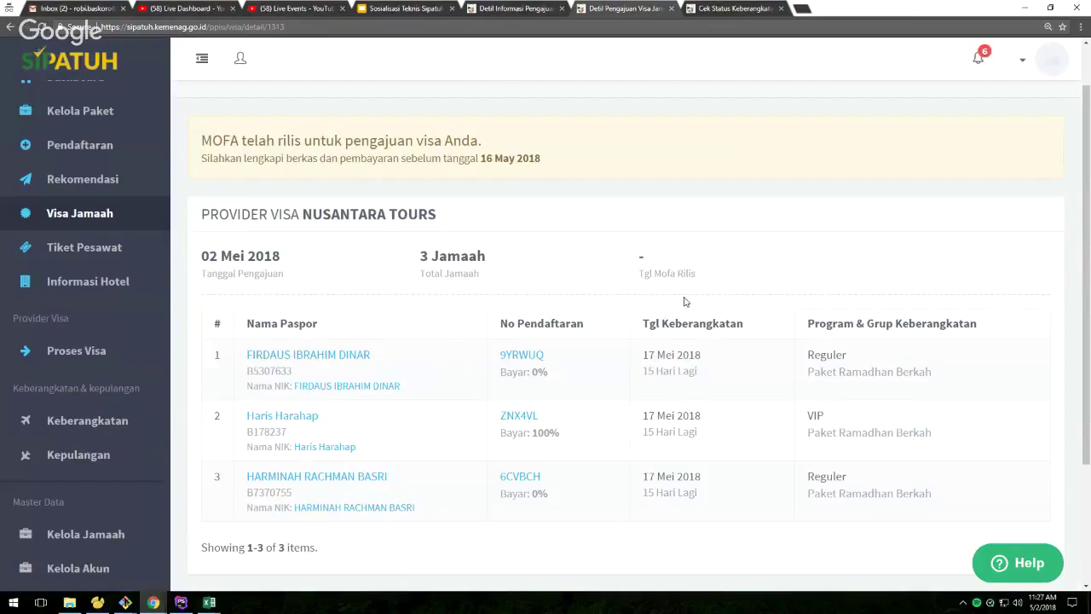
click(530, 356)
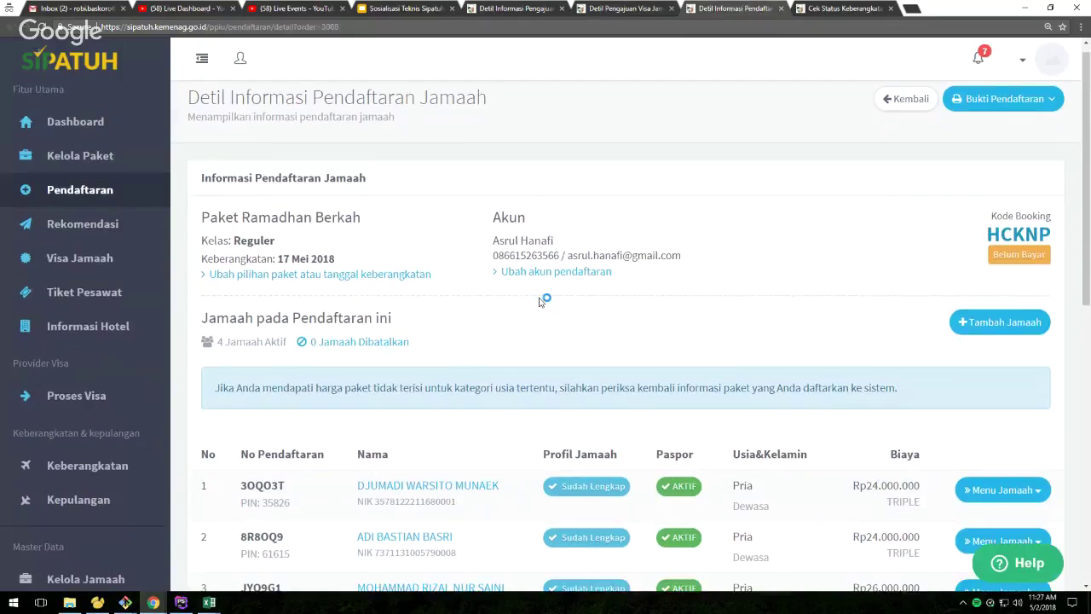
scroll(540, 299, down, 2)
double_click(277, 496)
right_click(281, 498)
click(298, 508)
Replace the wrong PIN with the copied one, recheck, and show the Visa Umroh stages.
click(822, 7)
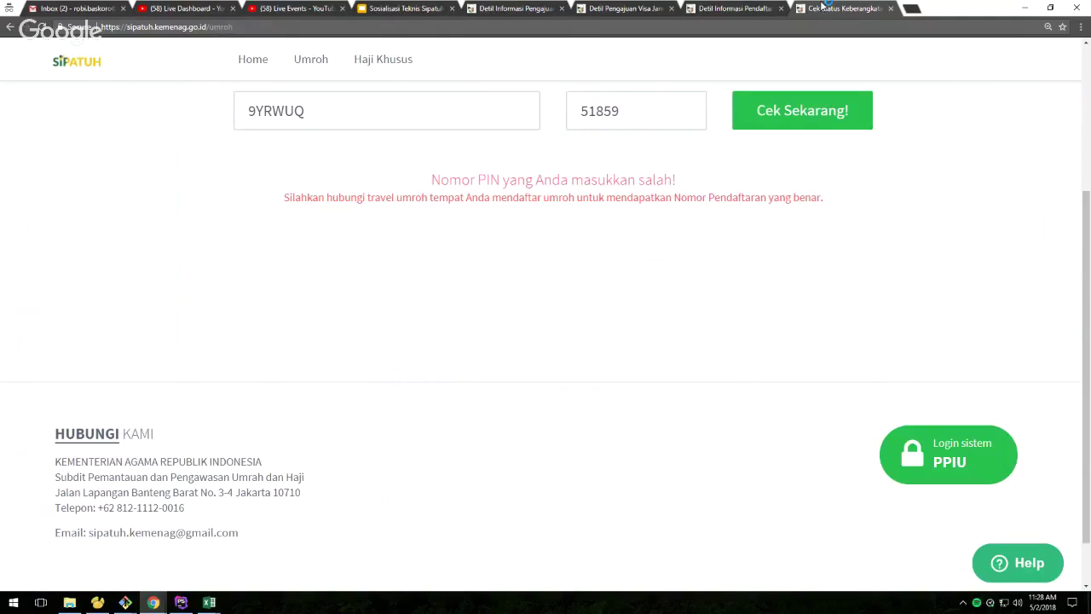
double_click(619, 111)
right_click(621, 111)
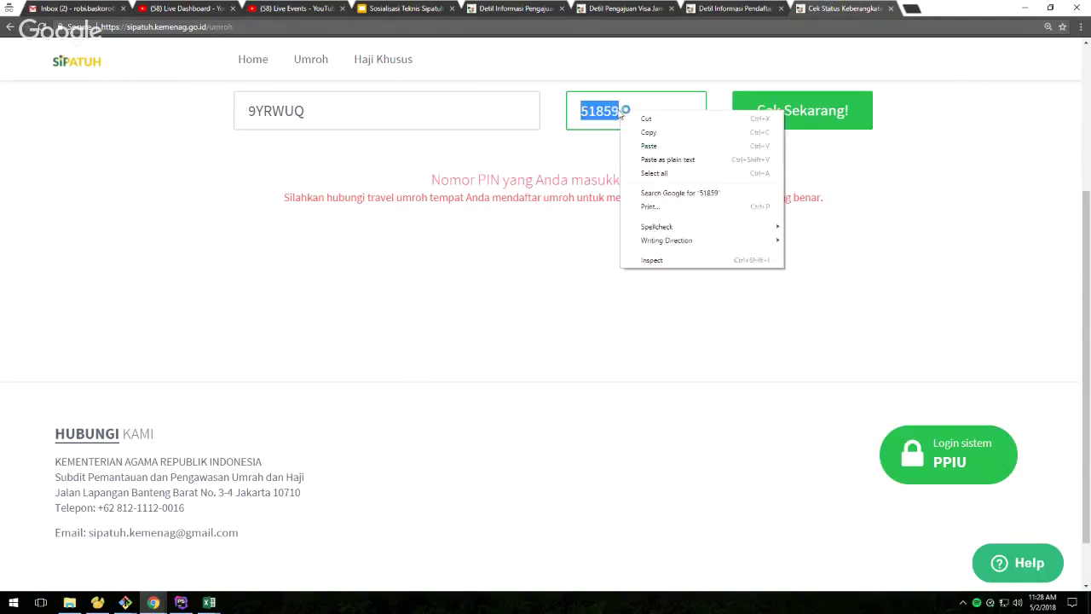
click(673, 160)
click(788, 124)
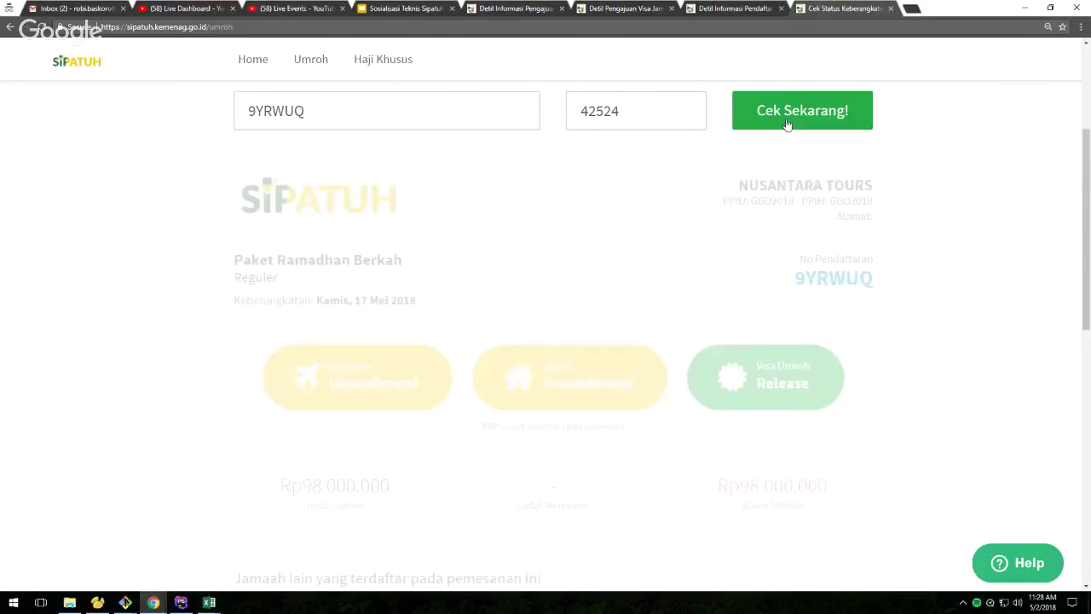
scroll(782, 141, down, 2)
click(780, 225)
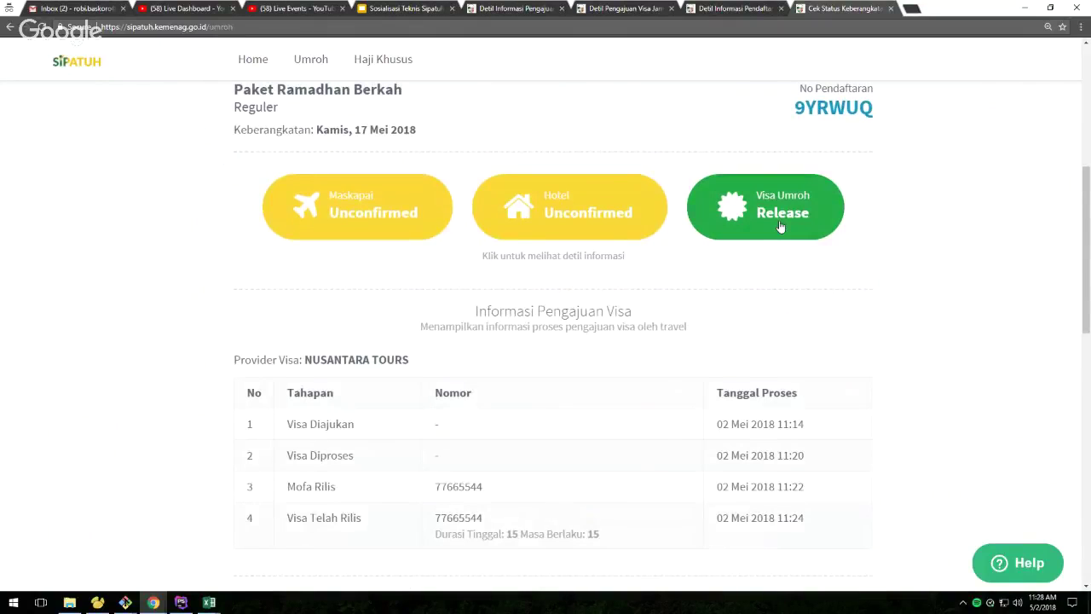
scroll(780, 225, down, 1)
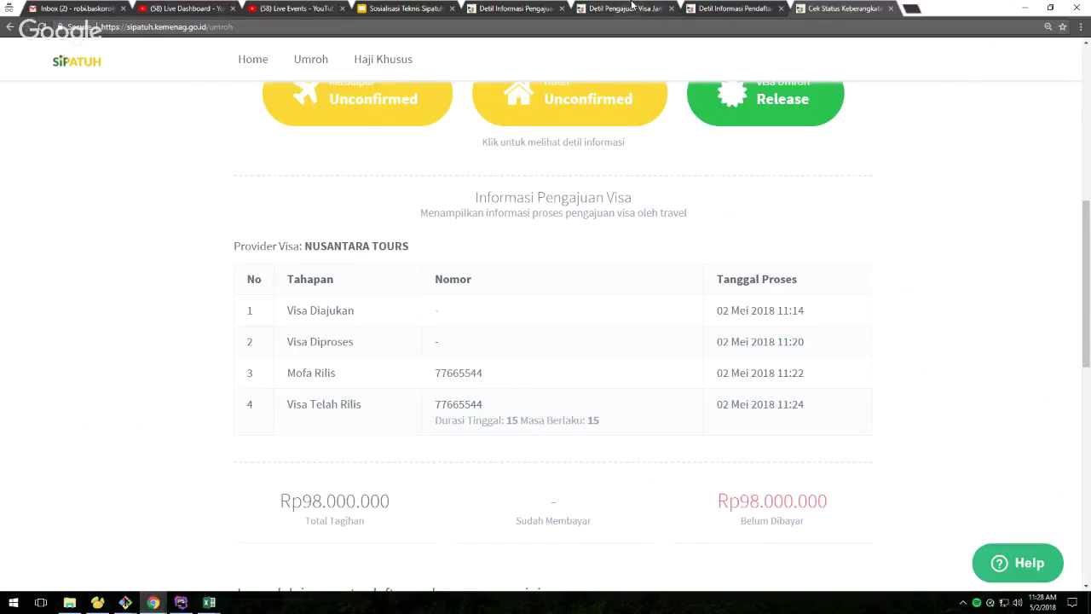
Return to the Detil Pengajuan Visa tab and review the three pilgrims' MOFA and visa numbers.
click(490, 8)
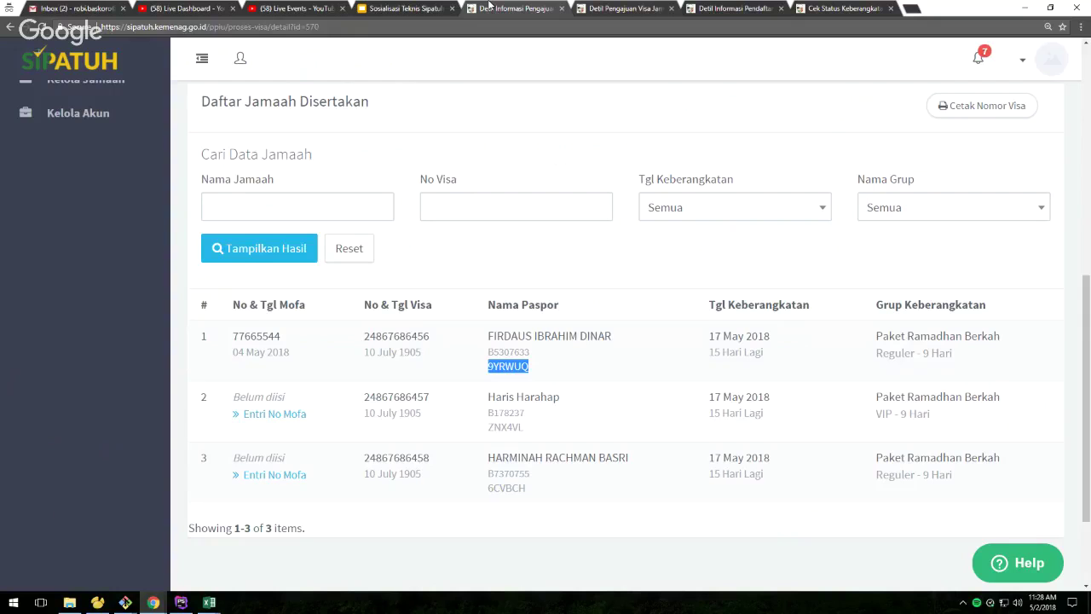
scroll(453, 212, up, 5)
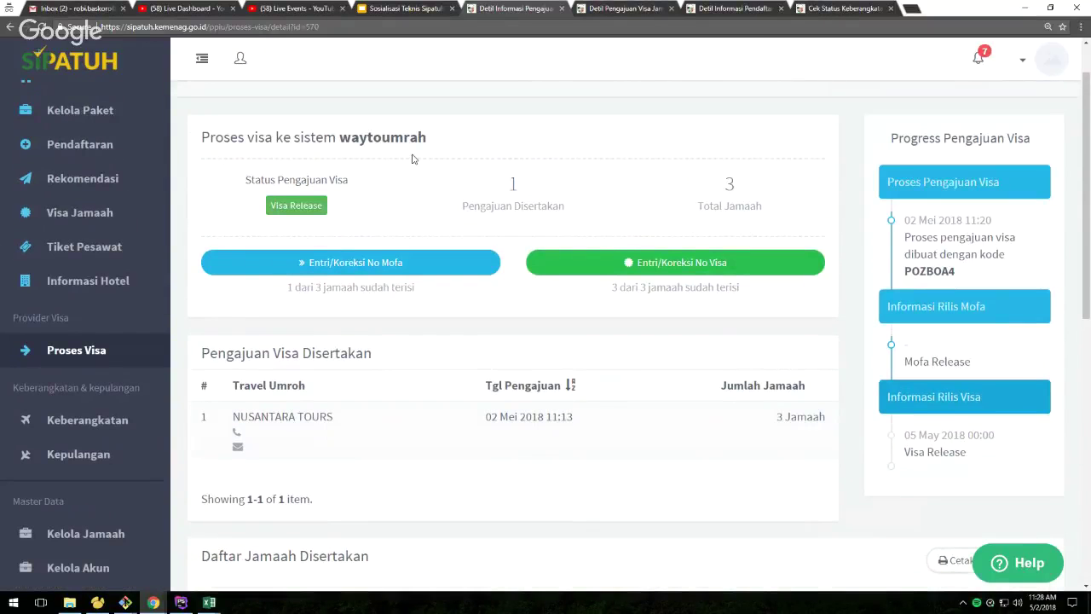
scroll(426, 170, down, 3)
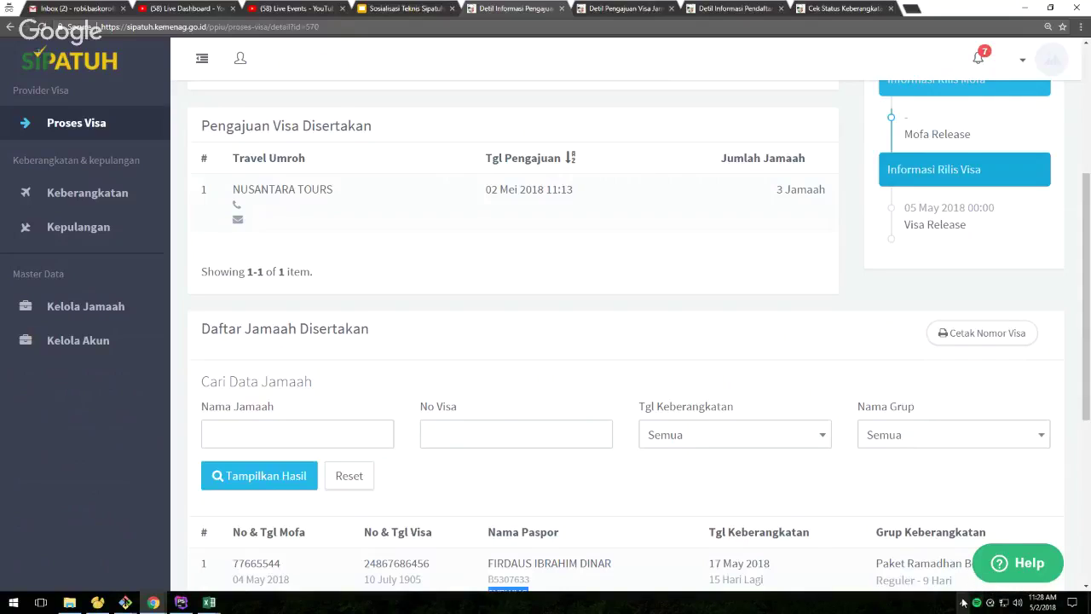
click(964, 603)
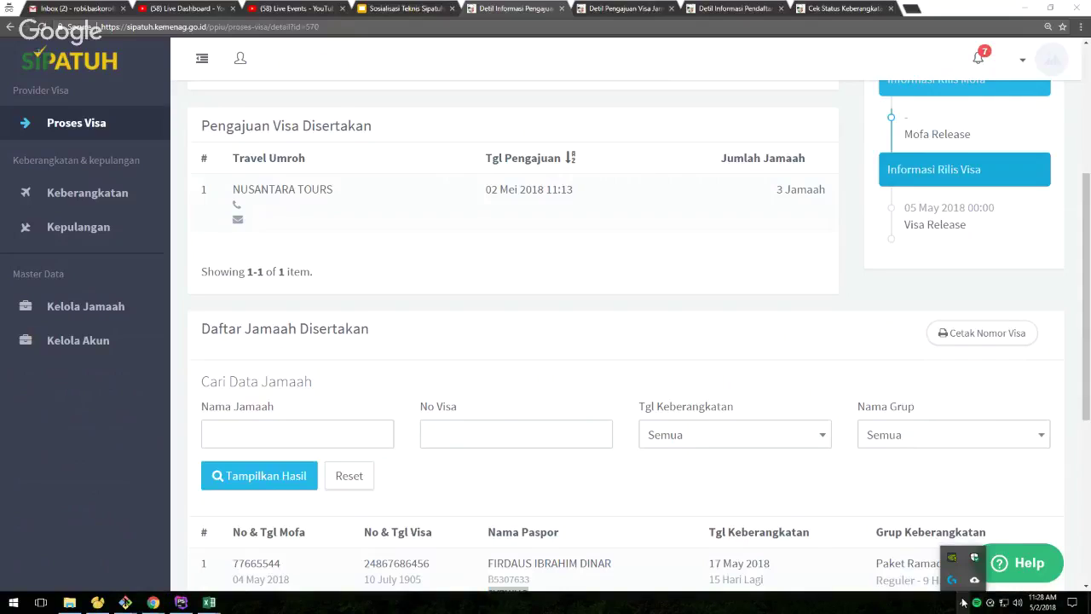
click(1017, 603)
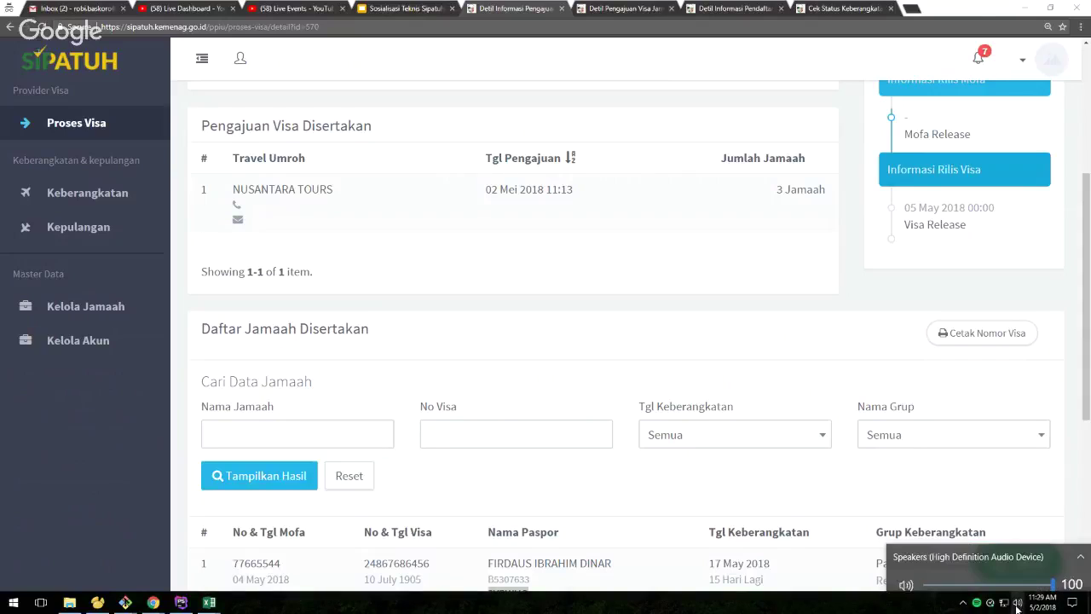
click(1028, 555)
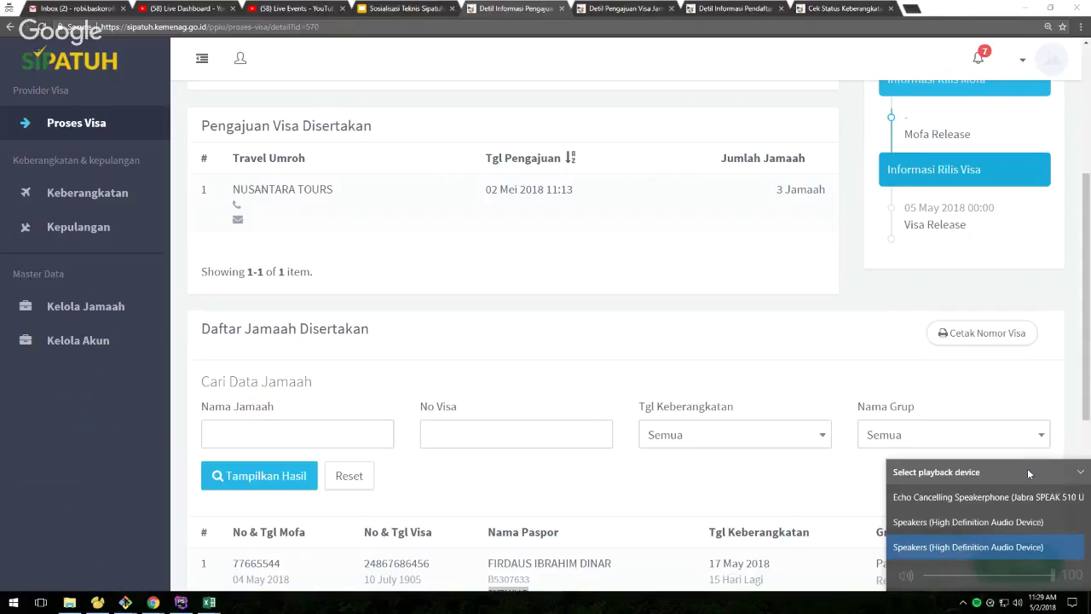
click(861, 606)
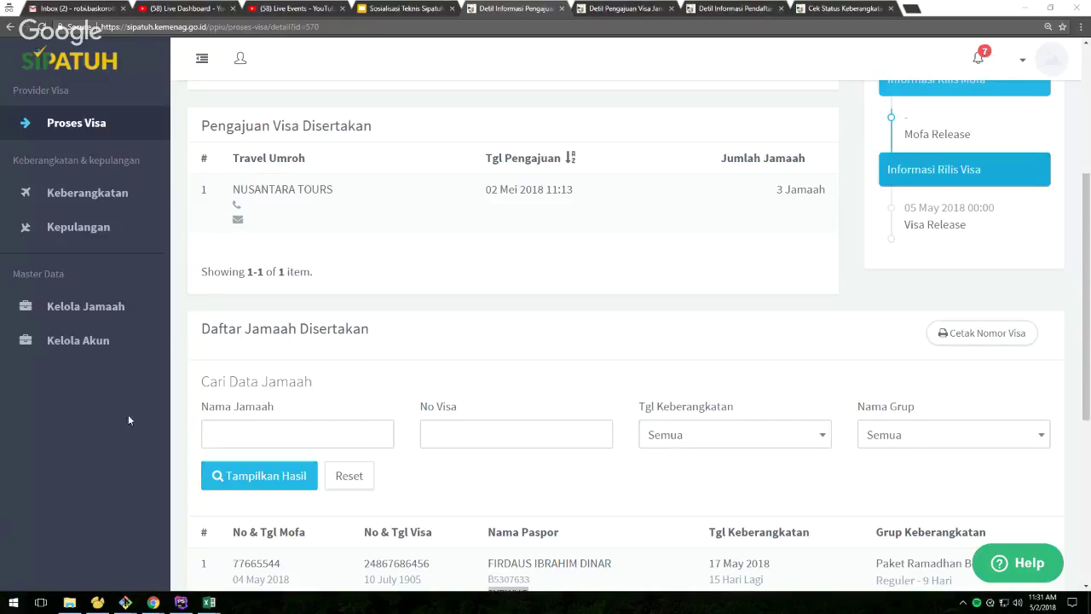
Scroll back up the visa process page and open Rekomendasi from the sidebar.
scroll(89, 506, up, 2)
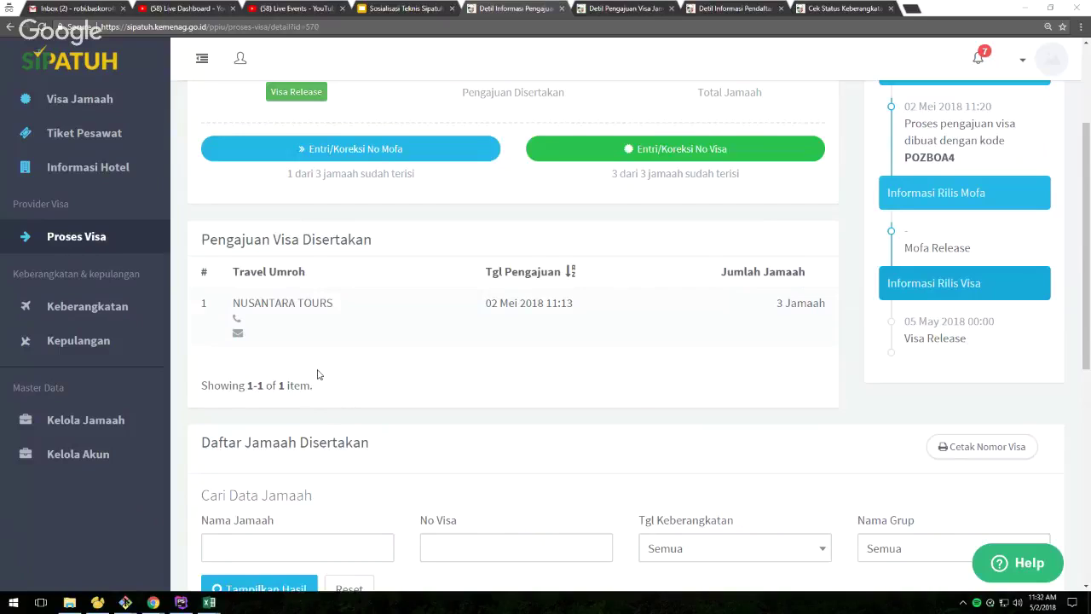
scroll(290, 362, up, 1)
scroll(287, 360, up, 3)
click(166, 233)
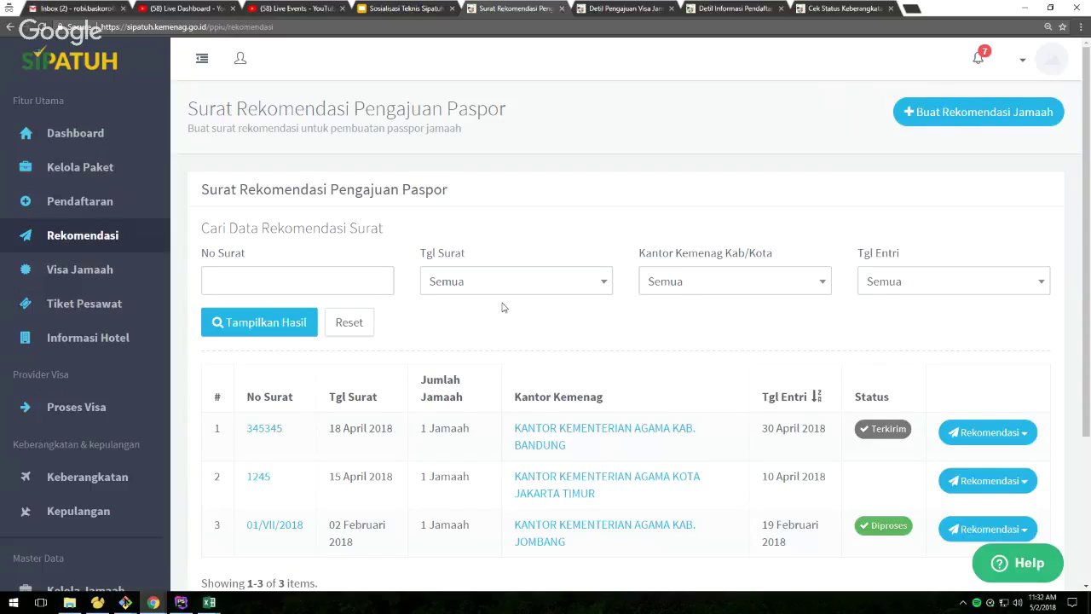
scroll(520, 332, down, 2)
scroll(520, 333, down, 3)
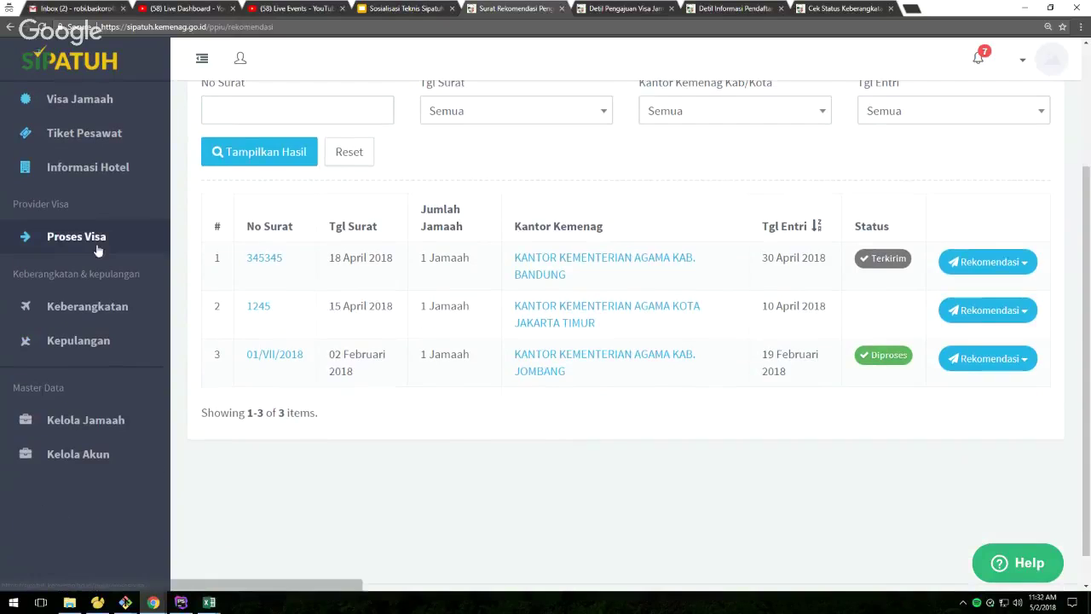
middle_click(76, 236)
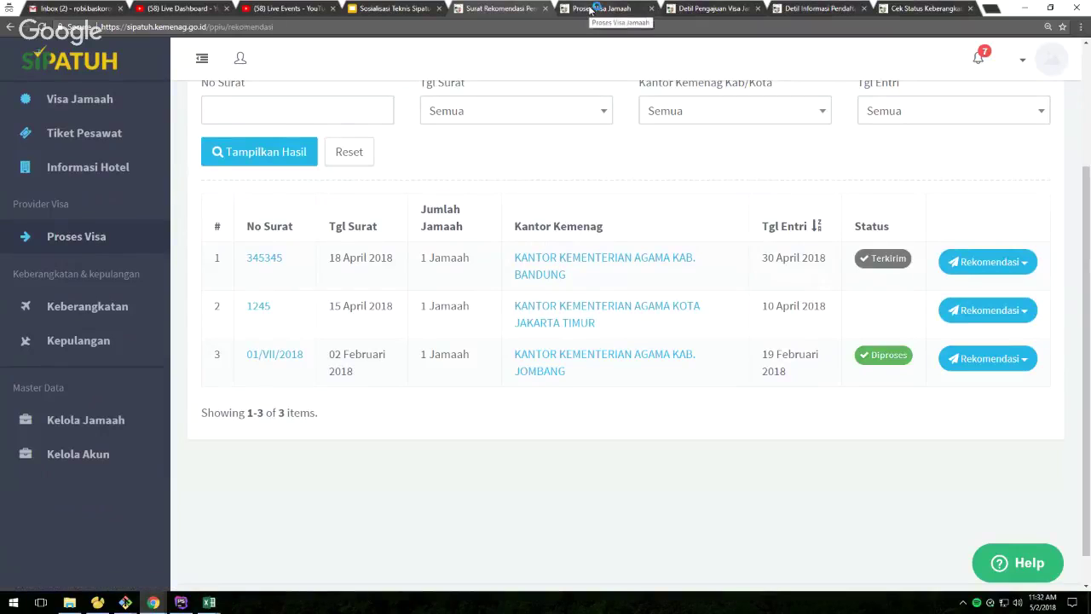
click(652, 8)
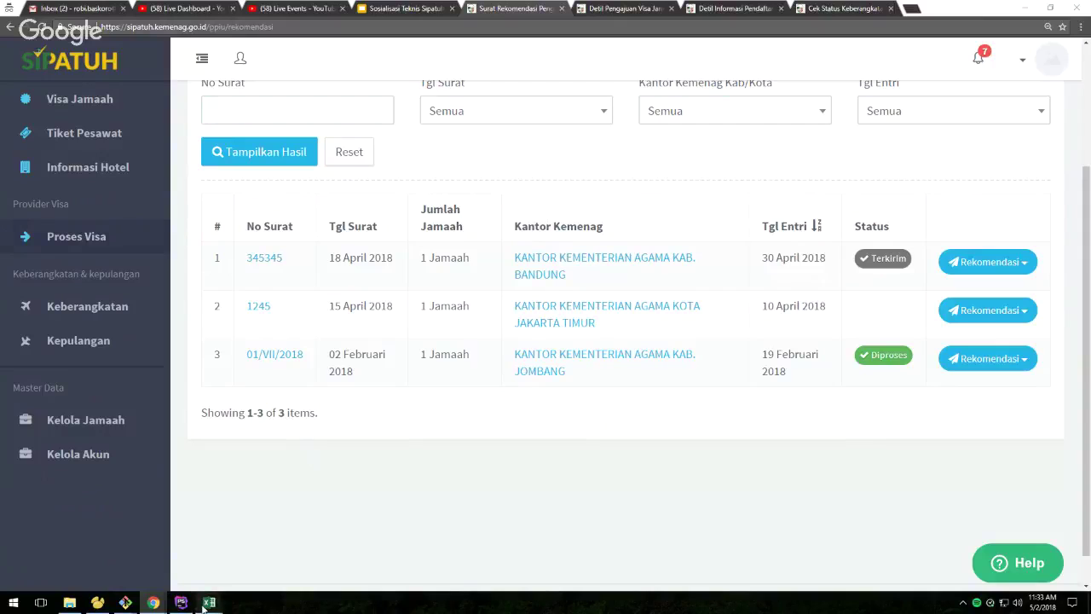
mouse_move(209, 602)
mouse_move(430, 542)
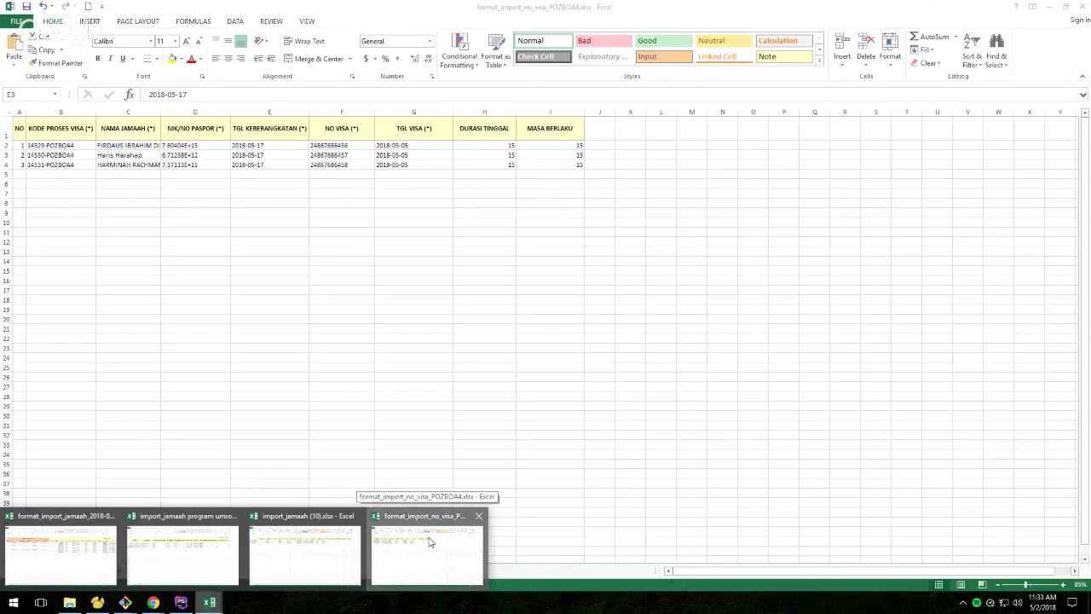
Look over the KATEGORI USIA table on the referensi sheet of the pilgrim import workbook.
click(430, 542)
mouse_move(209, 602)
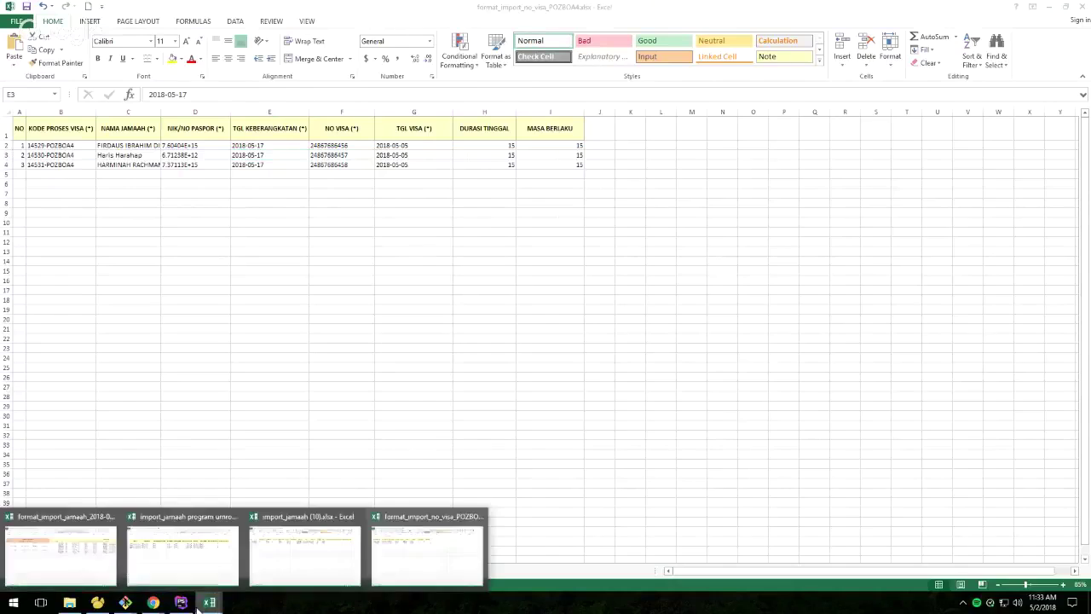
click(189, 542)
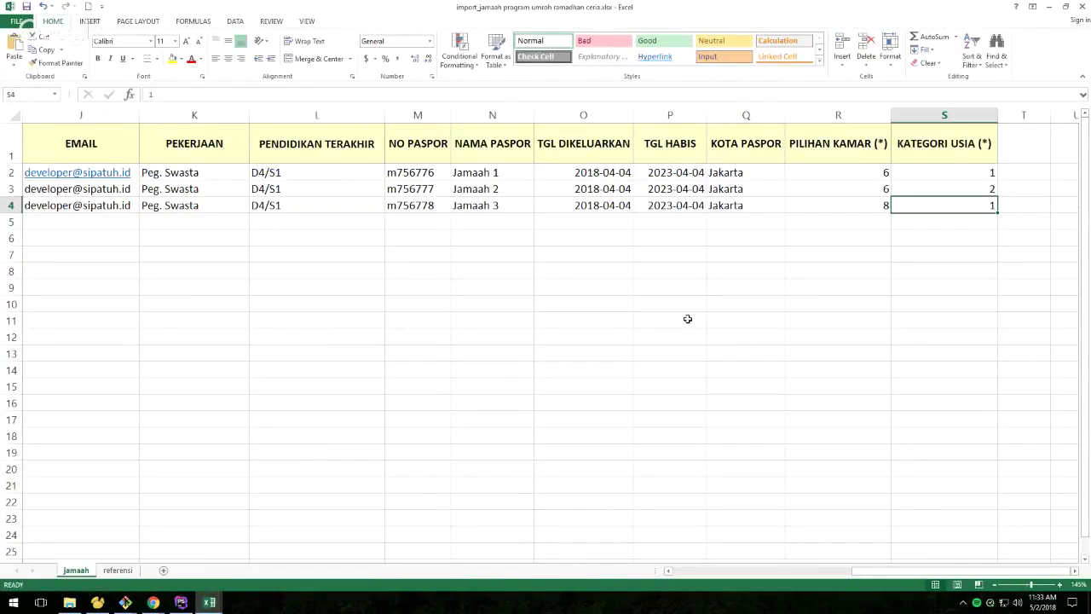
click(132, 569)
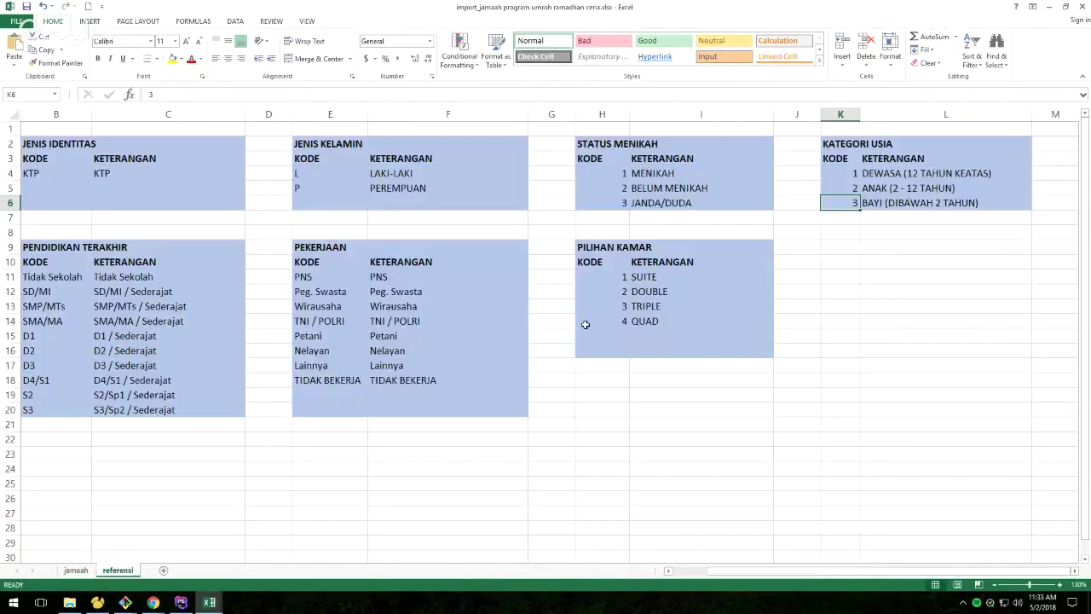
drag(825, 142, 963, 207)
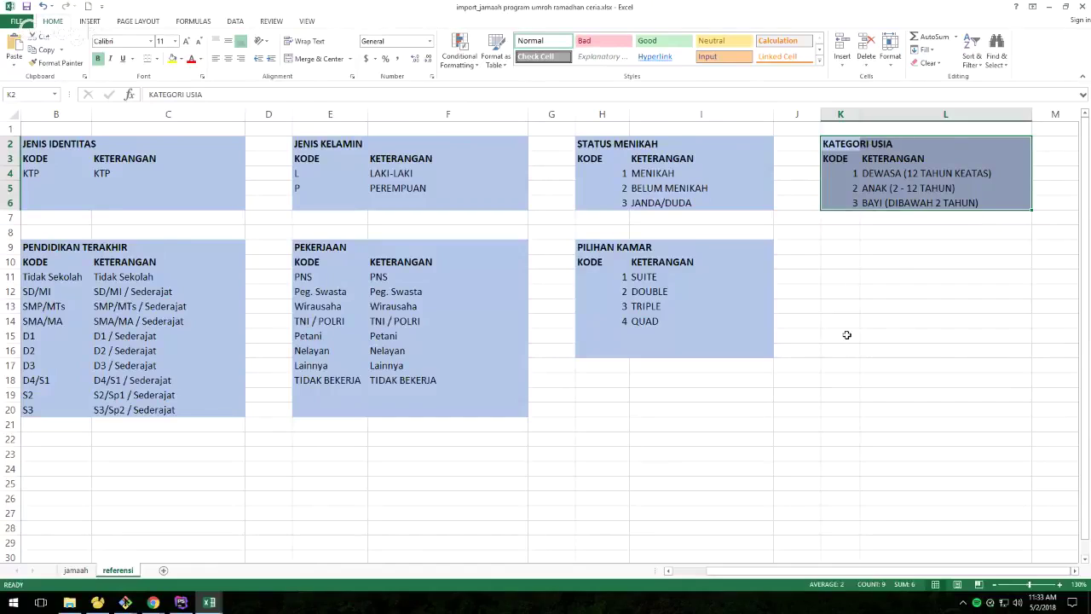
click(894, 294)
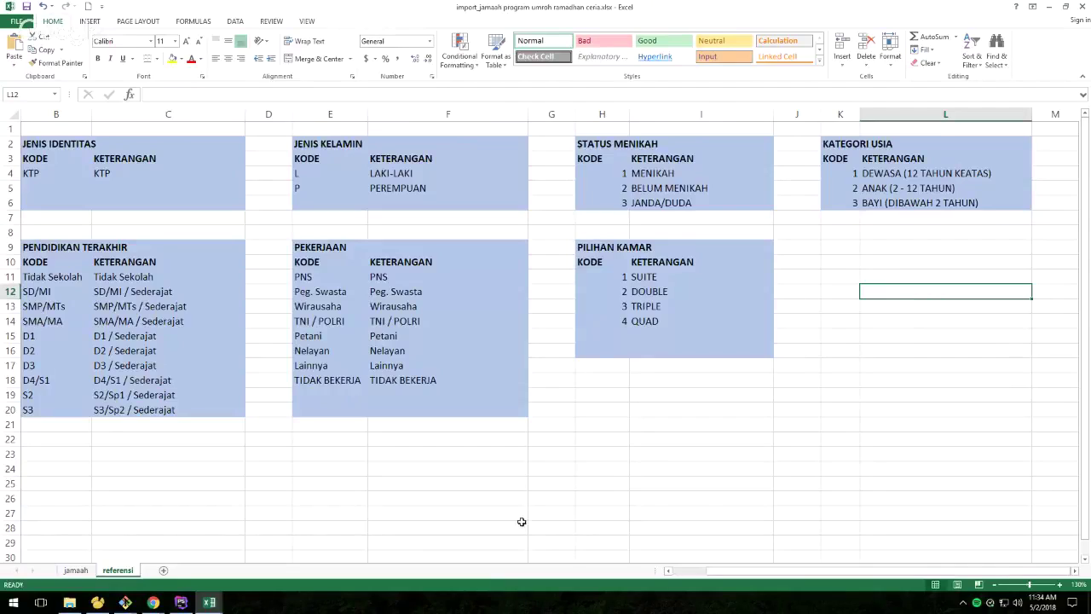
Switch back to the SIPATUH passport recommendation window in Chrome.
click(162, 604)
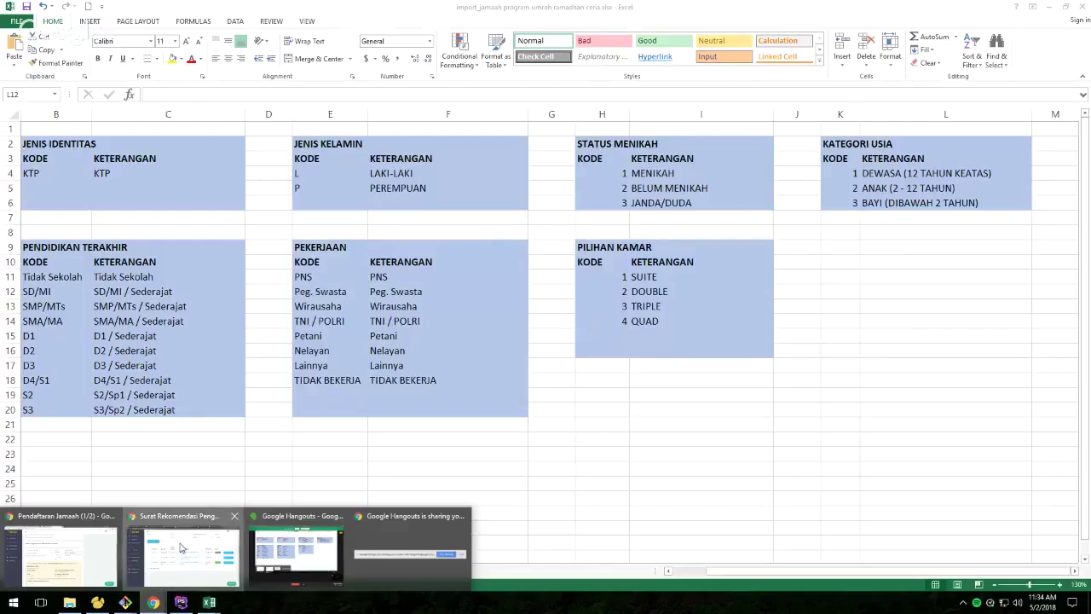
click(182, 548)
scroll(486, 313, up, 2)
Reload the page and open the details of the 23 April 2018 draft application.
key(F5)
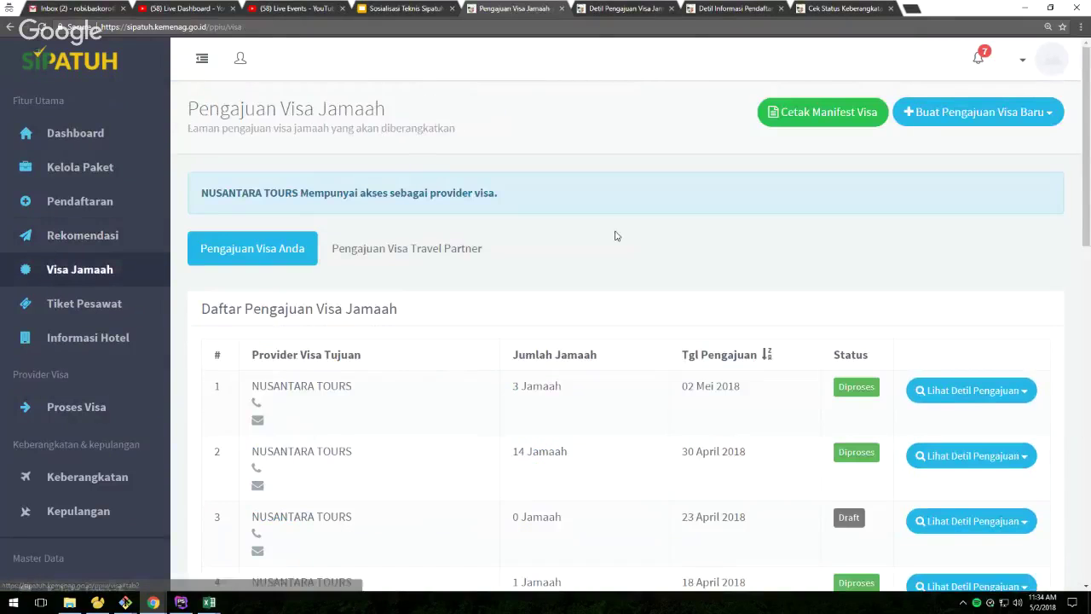
scroll(677, 269, down, 1)
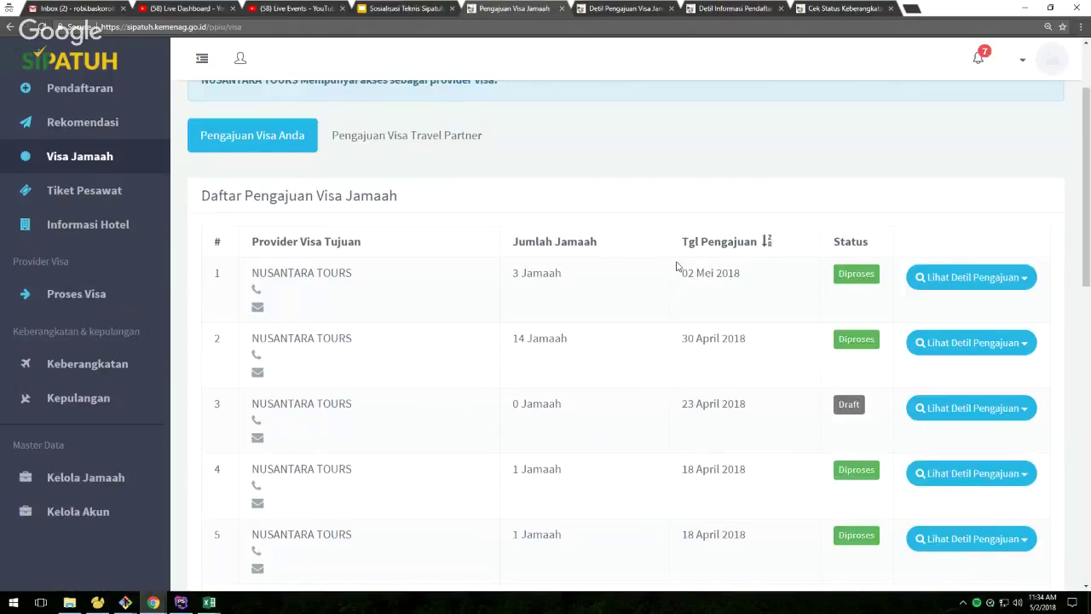
click(964, 415)
click(943, 446)
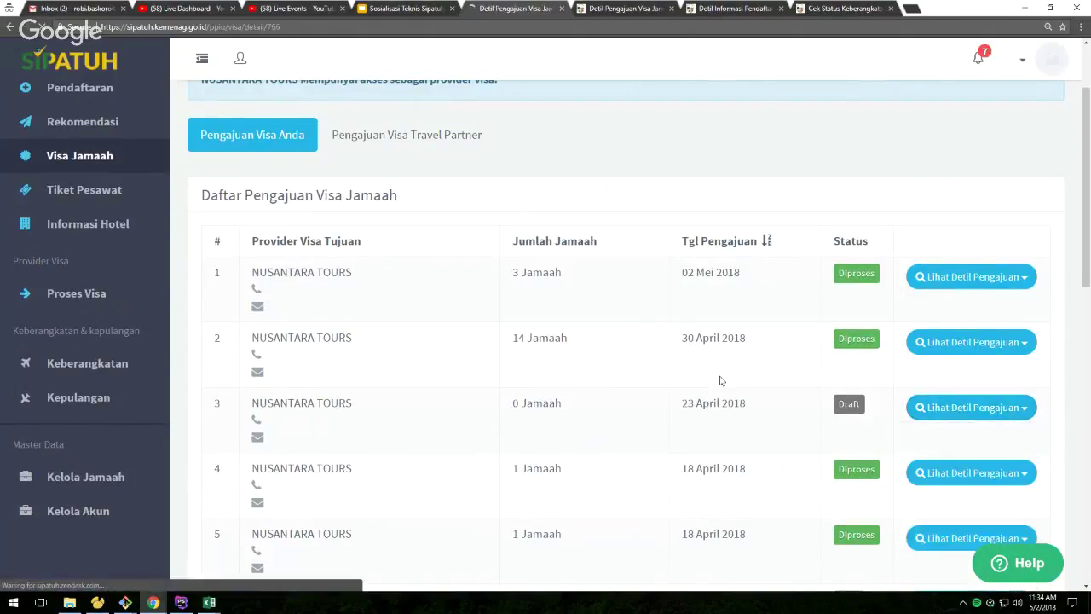
Add the first available jamaah to the draft application and confirm.
click(413, 391)
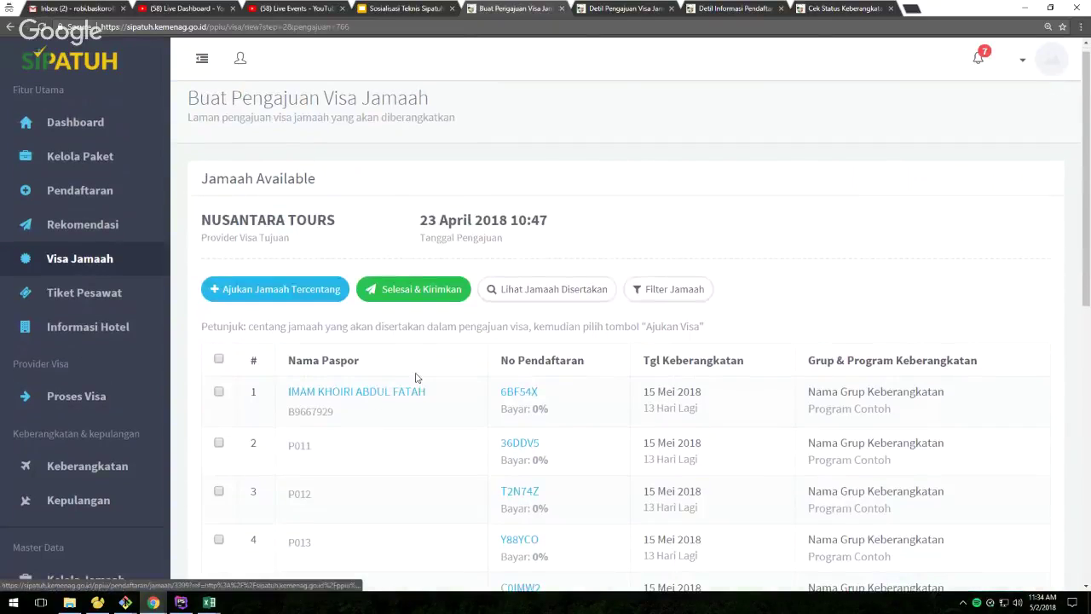
scroll(416, 378, down, 3)
scroll(236, 179, up, 2)
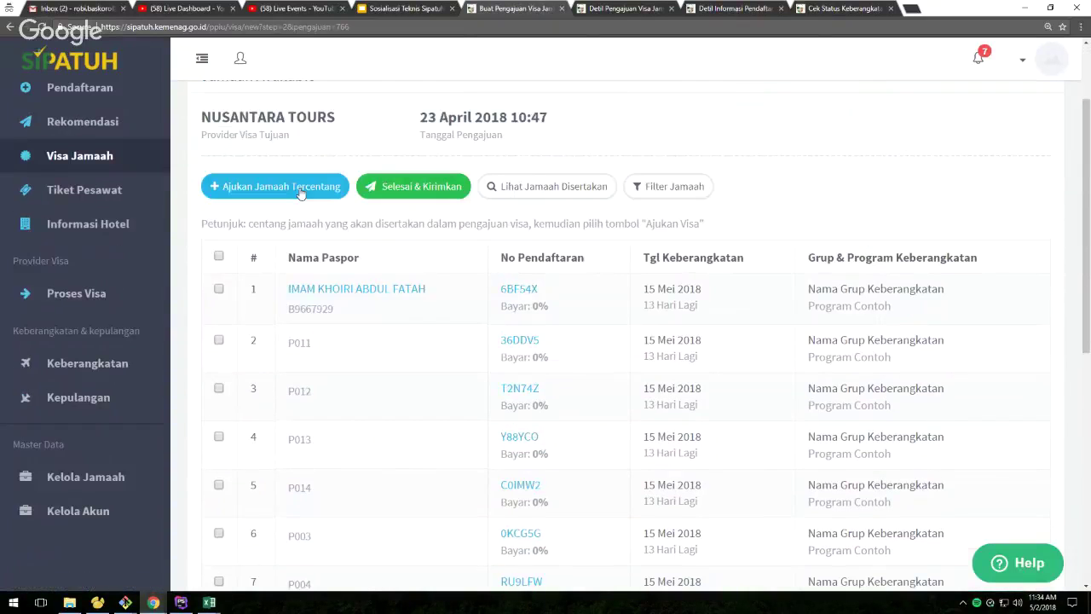
click(219, 290)
click(219, 289)
click(219, 290)
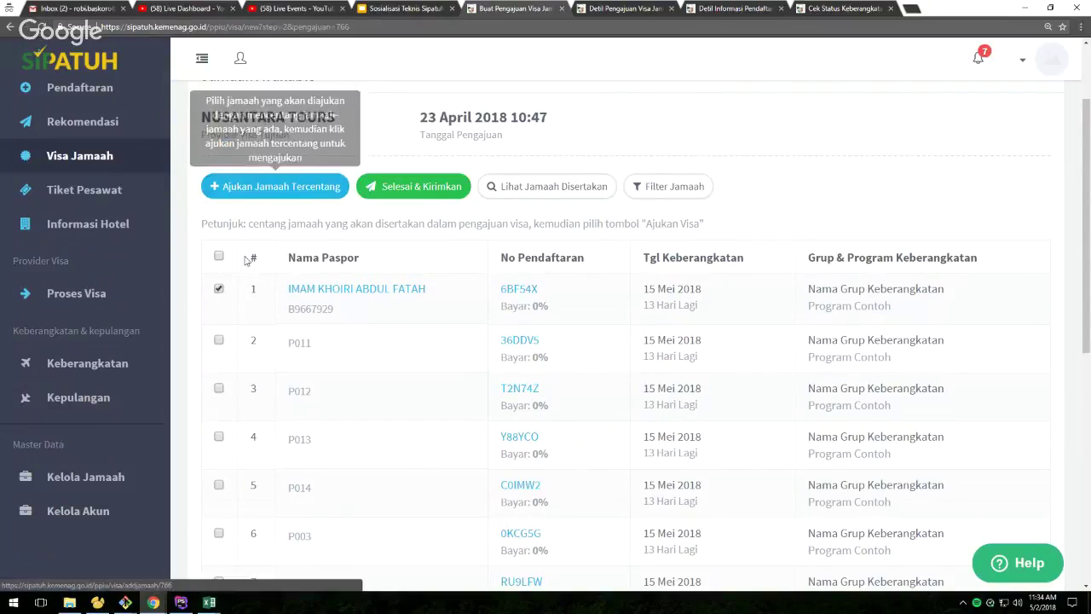
click(220, 290)
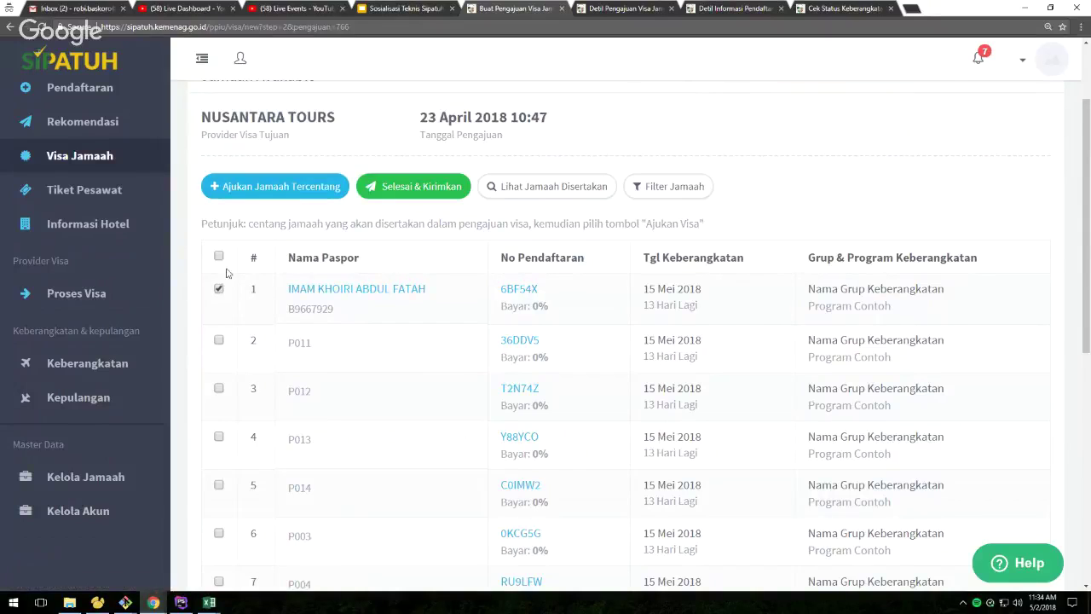
click(256, 197)
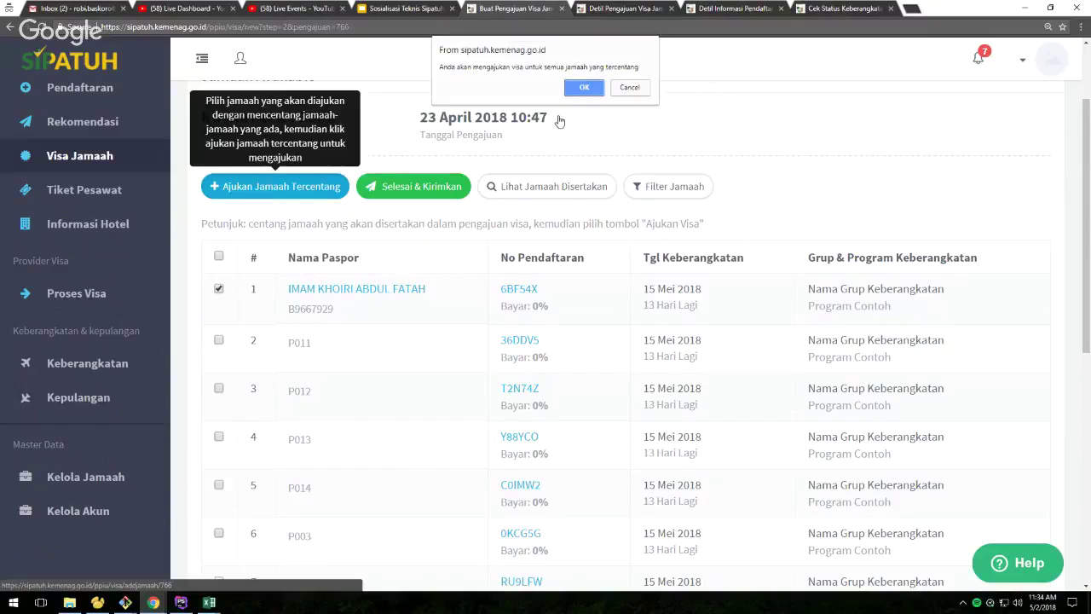
click(583, 88)
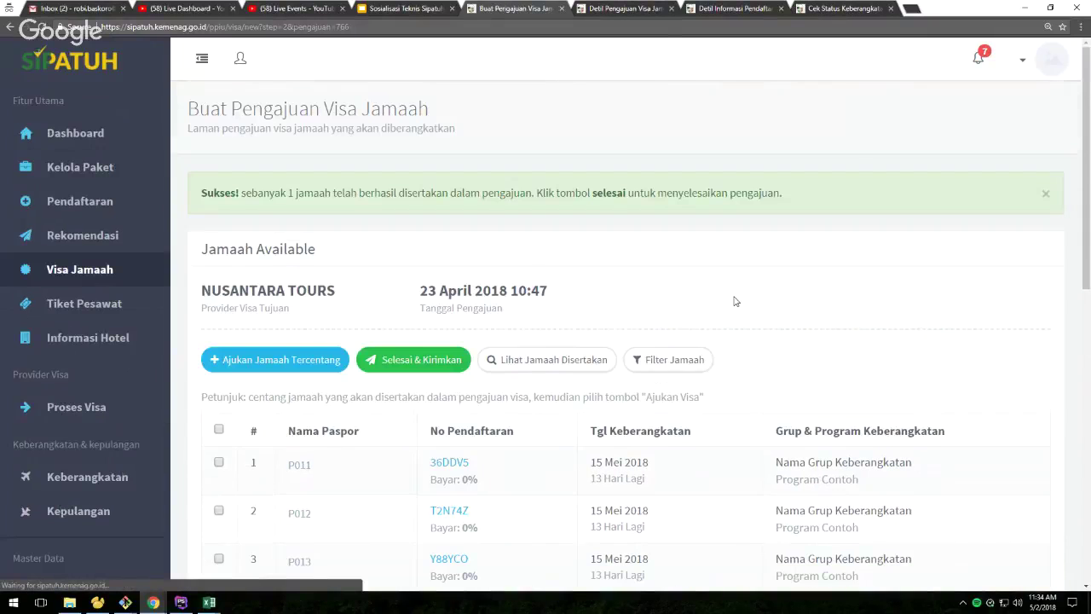
drag(201, 192, 702, 196)
click(715, 287)
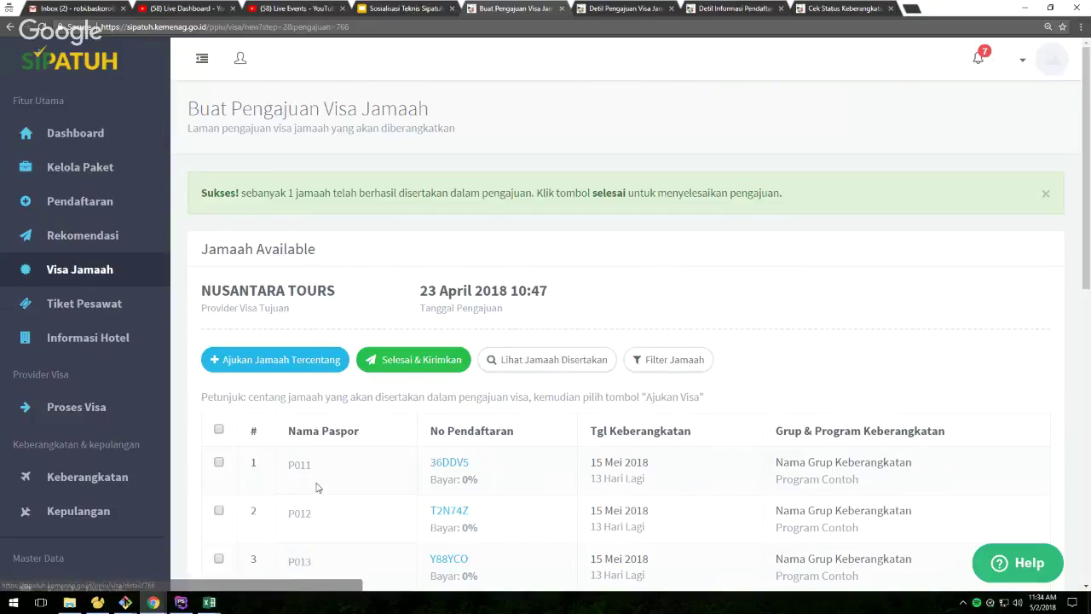
Finish and send the one-jamaah application, then open the Proses Visa Jamaah list.
scroll(316, 489, down, 2)
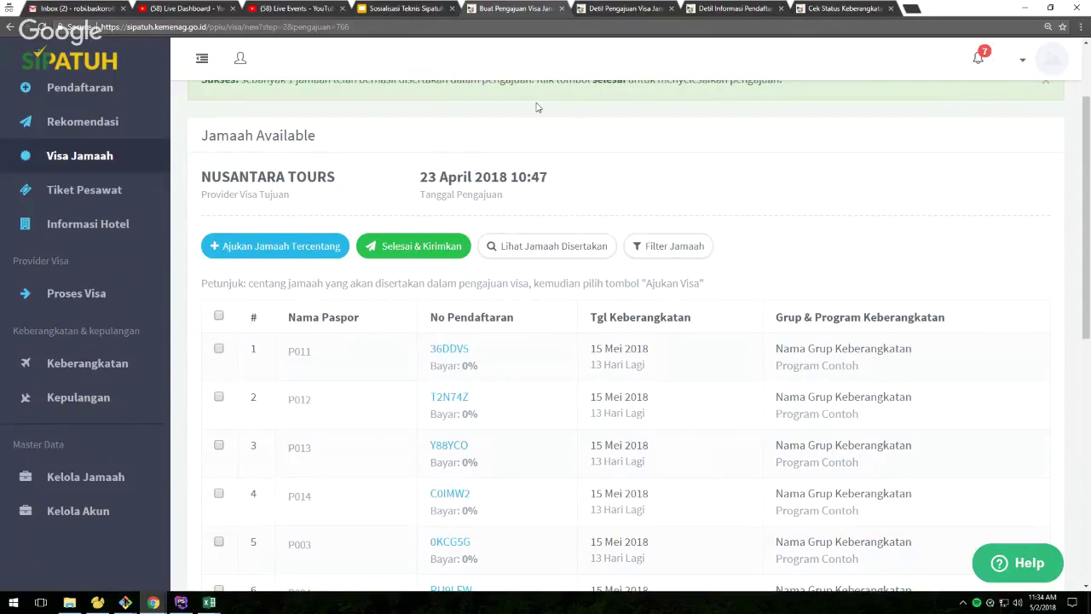
click(425, 254)
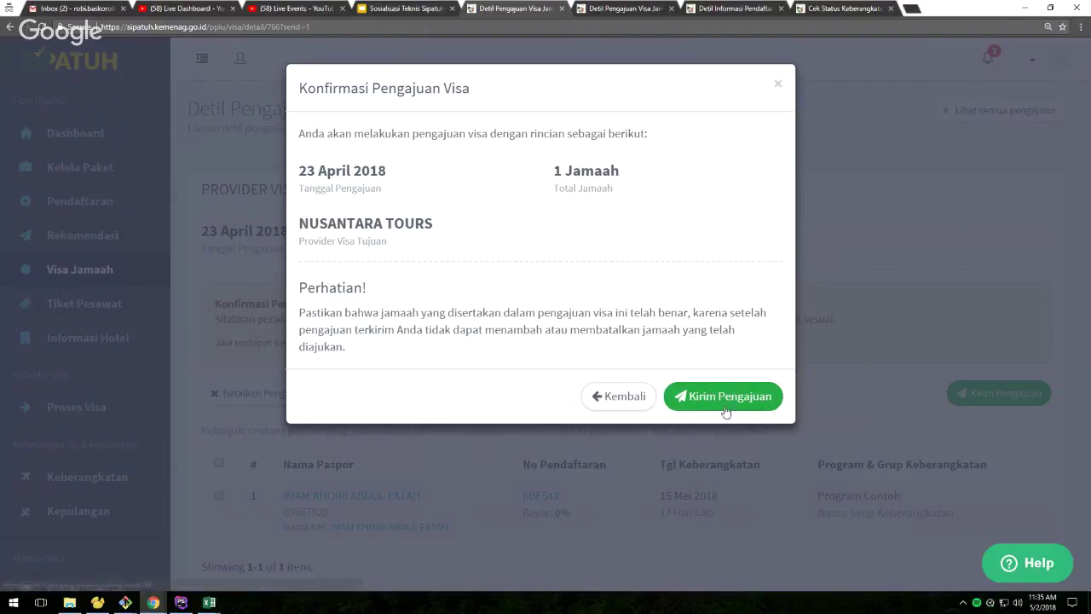
click(724, 400)
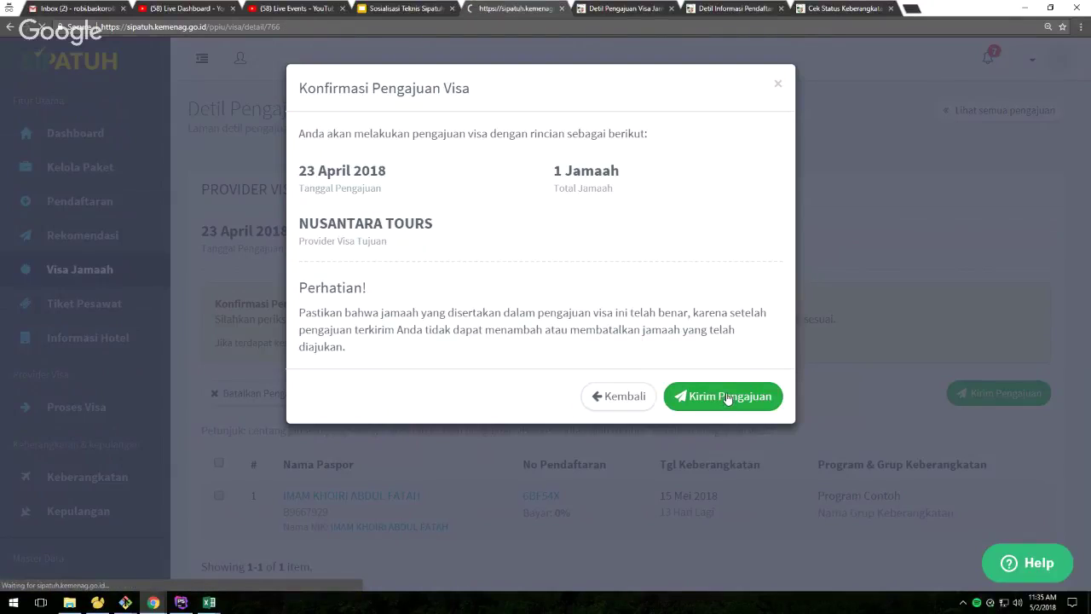
scroll(132, 266, down, 2)
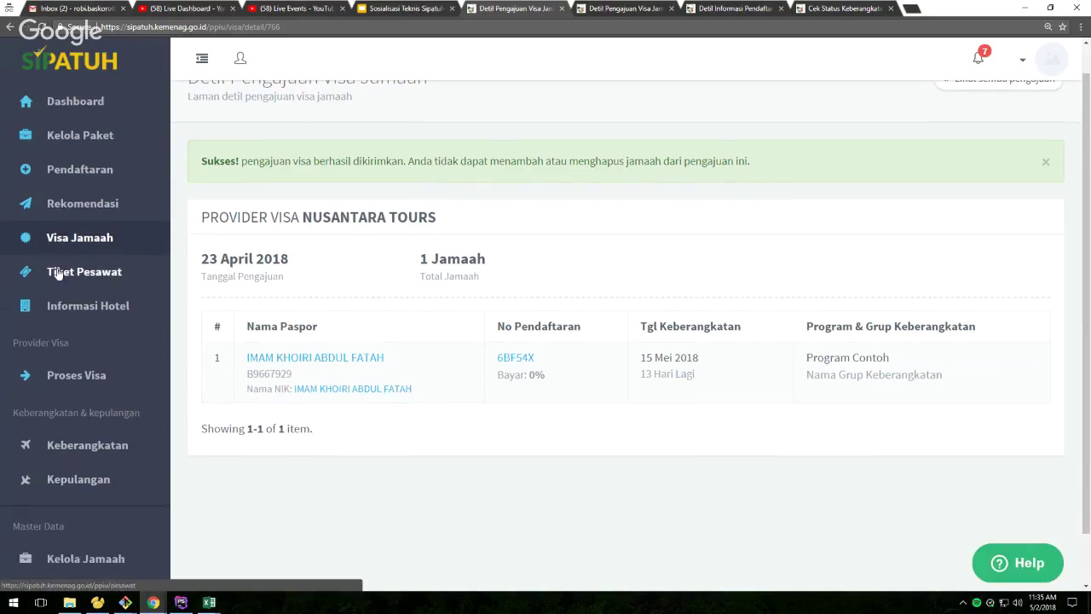
click(105, 317)
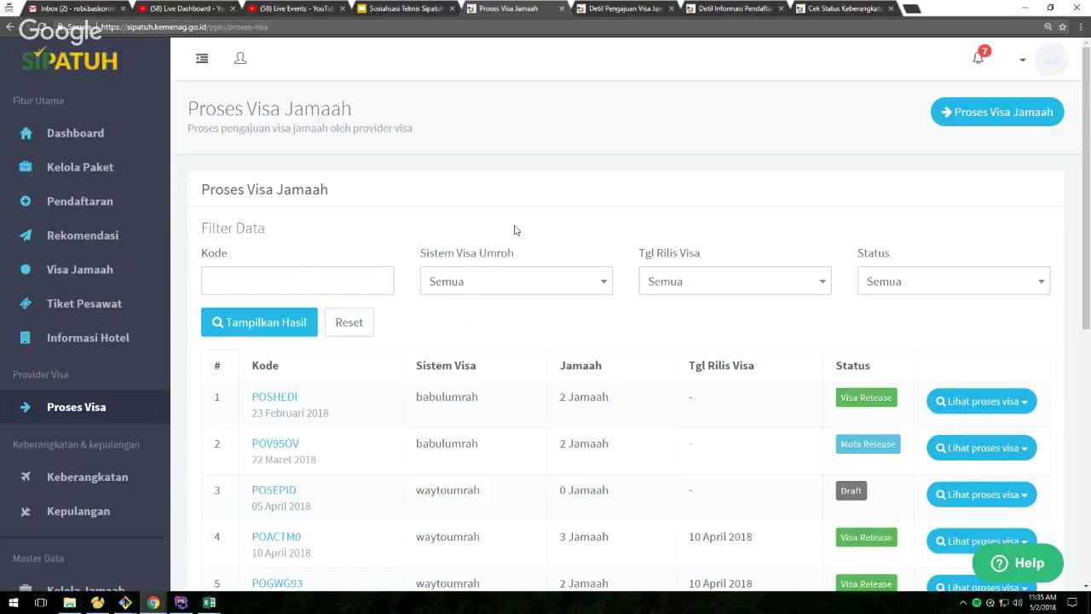
scroll(221, 224, down, 1)
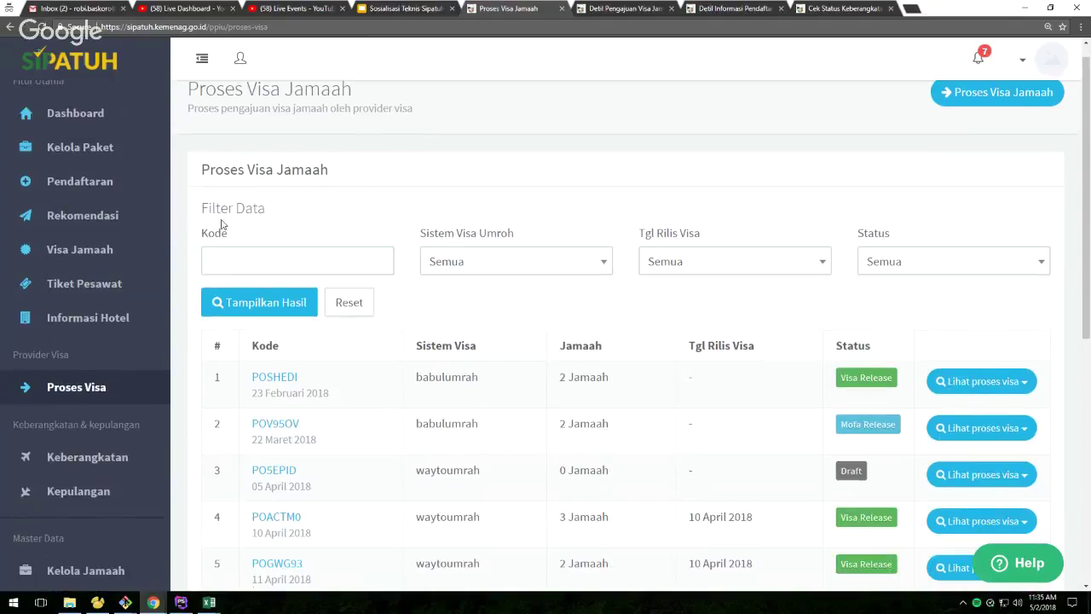
scroll(221, 223, down, 2)
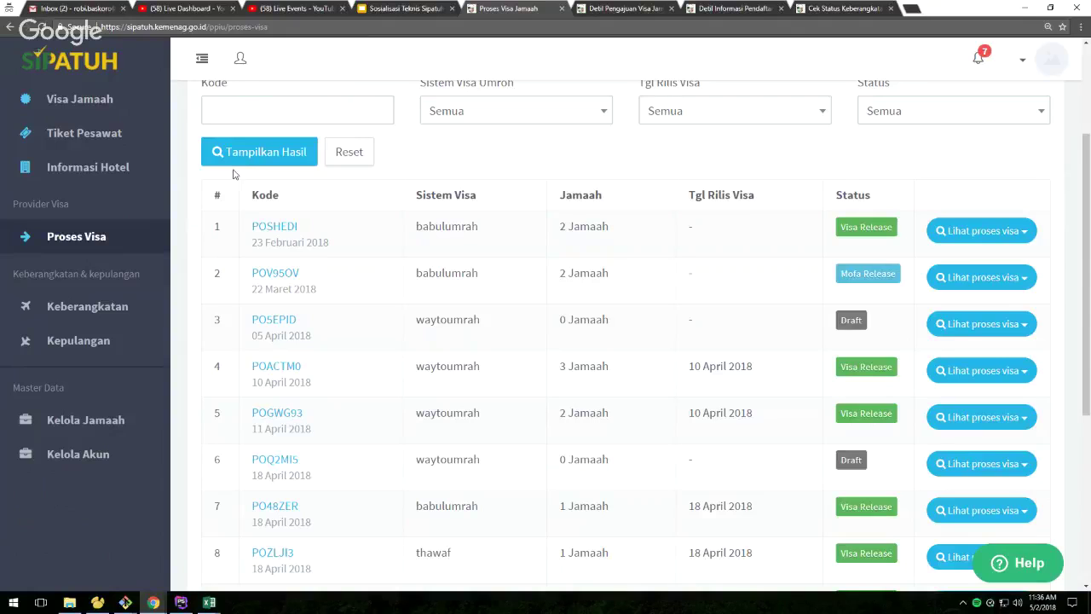
key(ctrl+1)
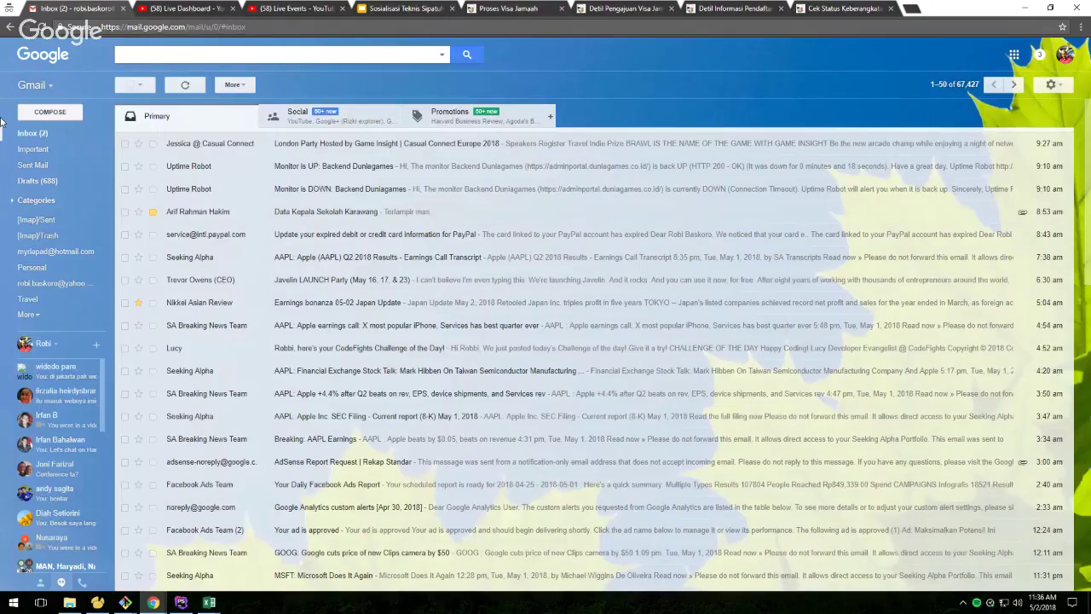
click(534, 7)
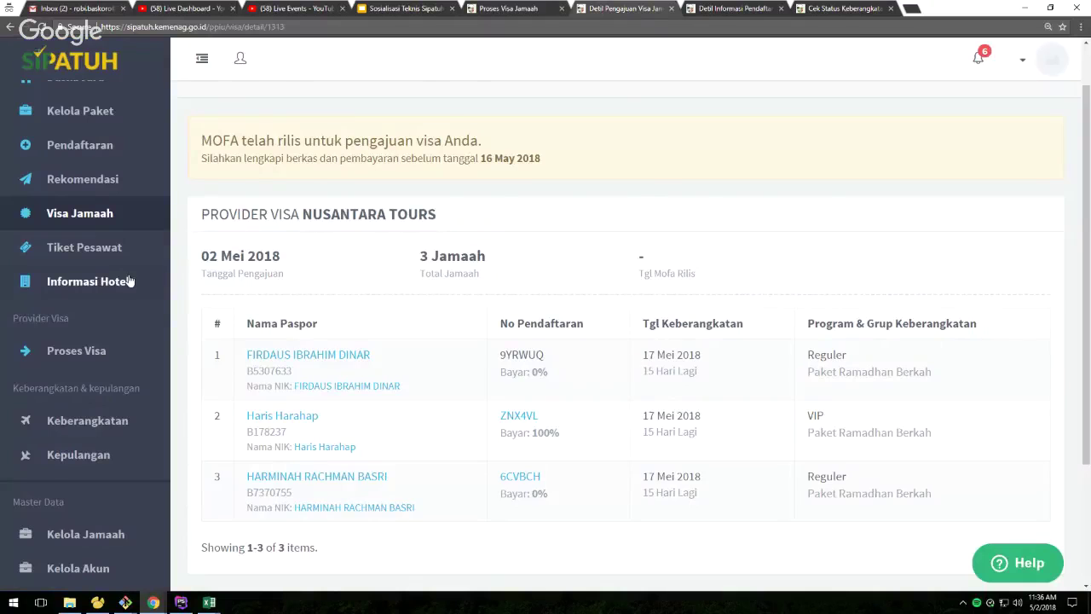
scroll(129, 282, down, 3)
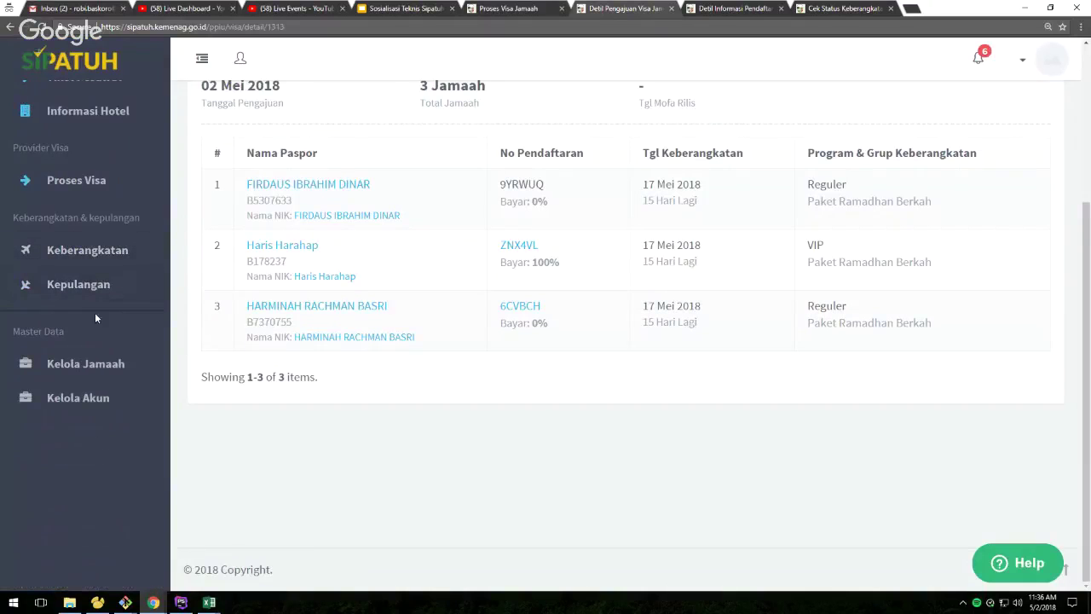
click(77, 180)
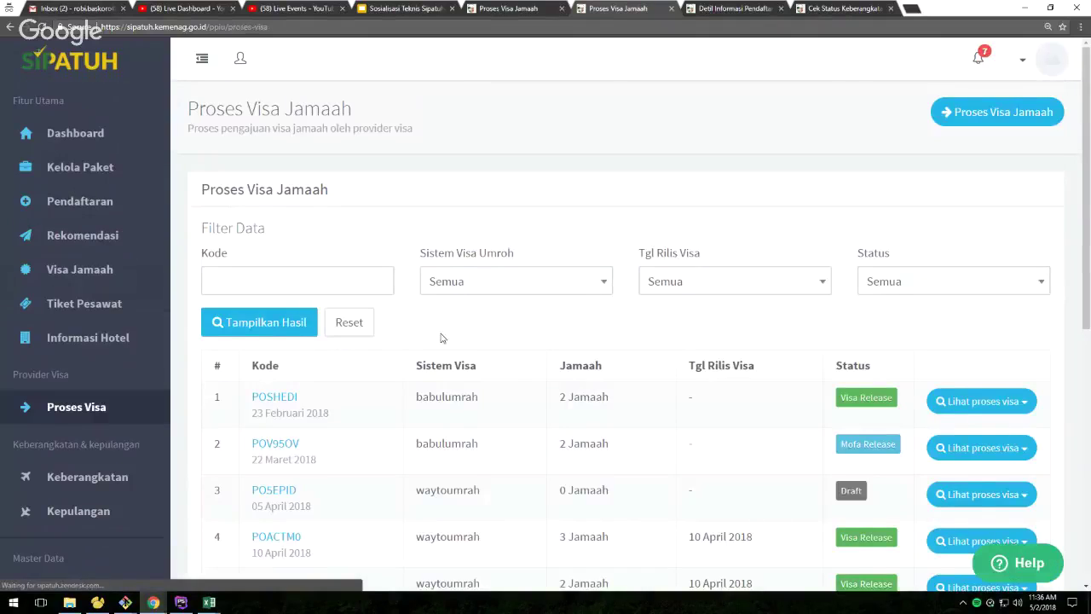
scroll(438, 349, down, 2)
scroll(438, 349, up, 2)
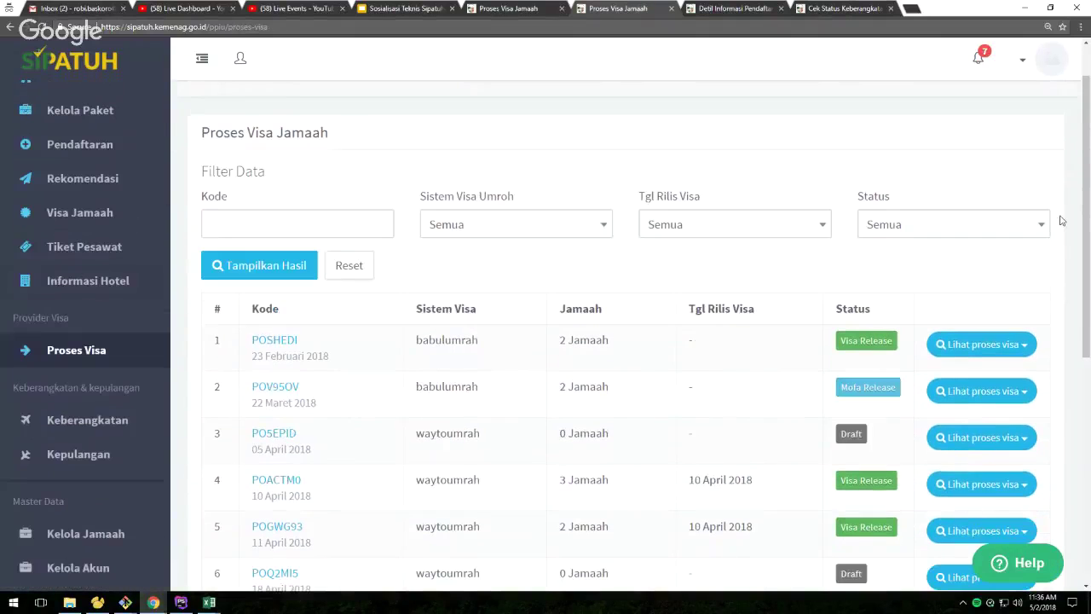
scroll(415, 385, up, 1)
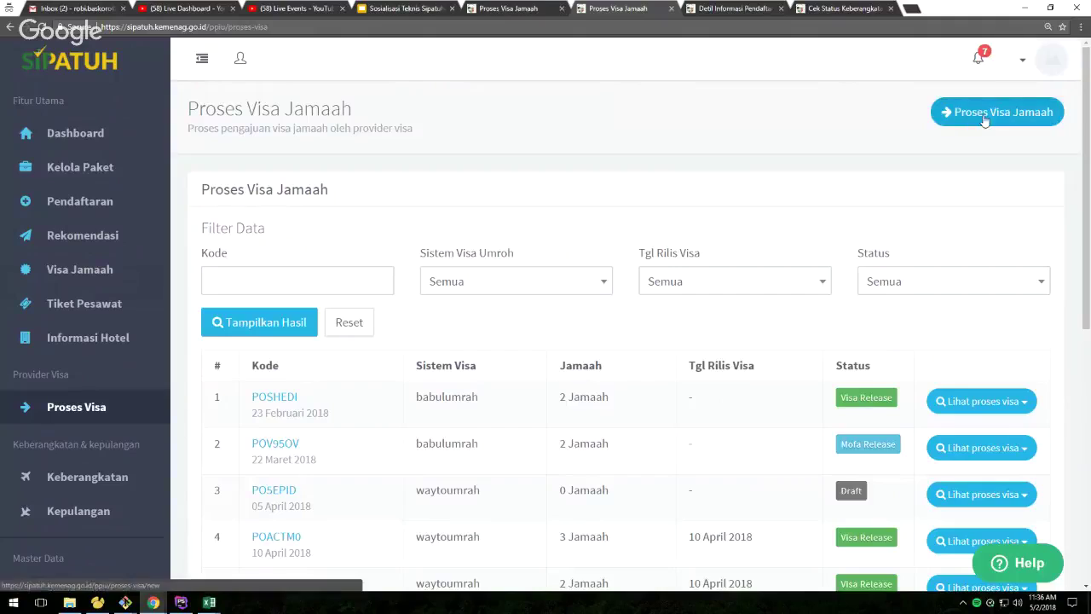
Start a new Proses Visa Jamaah using waytoumrah as the umrah visa system.
click(991, 111)
click(349, 267)
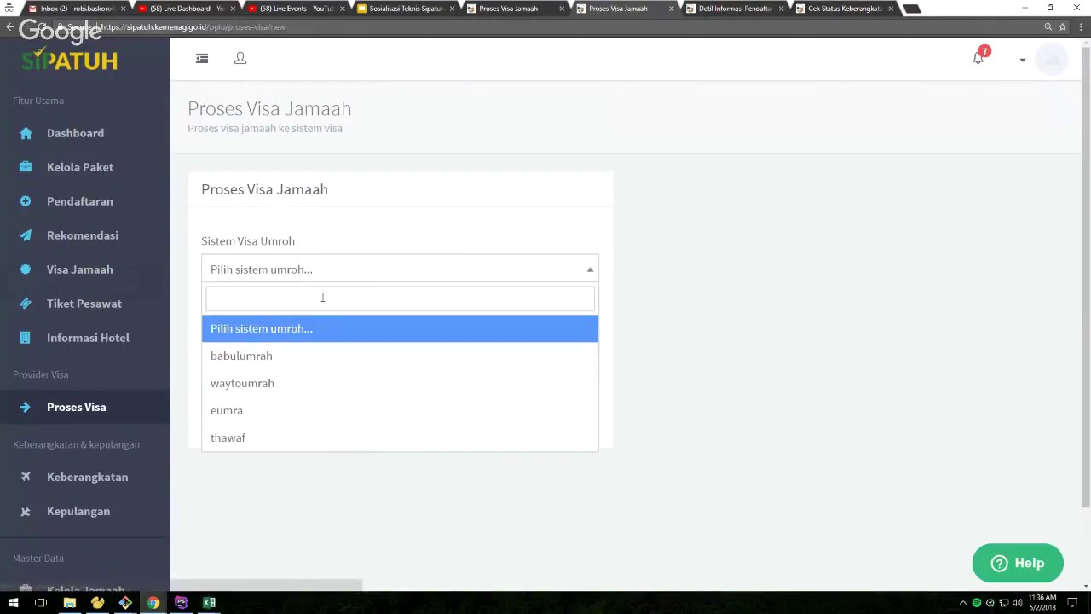
click(411, 383)
click(341, 416)
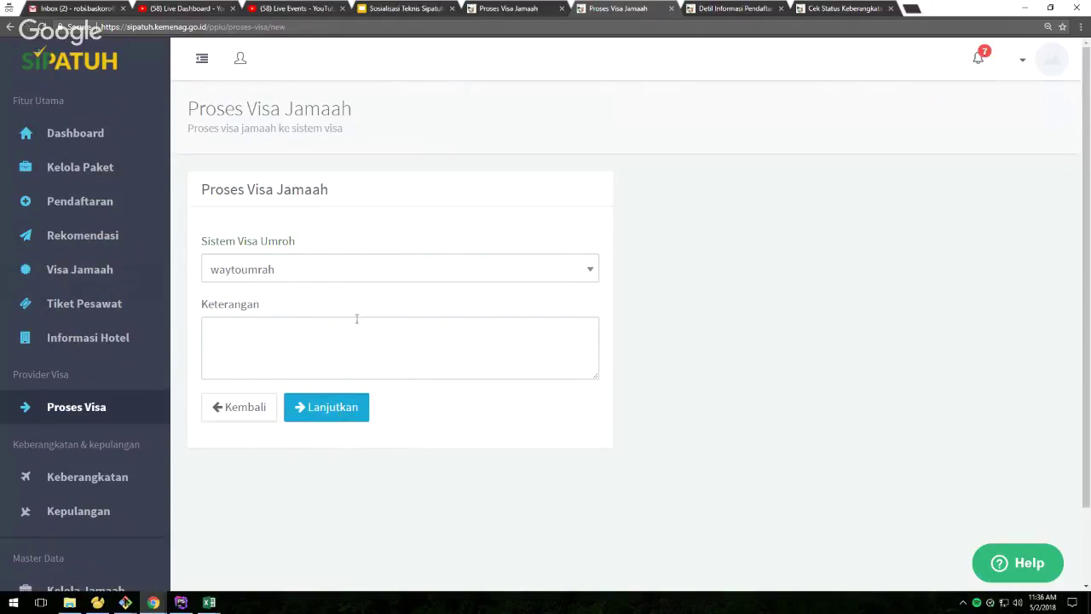
scroll(349, 317, down, 4)
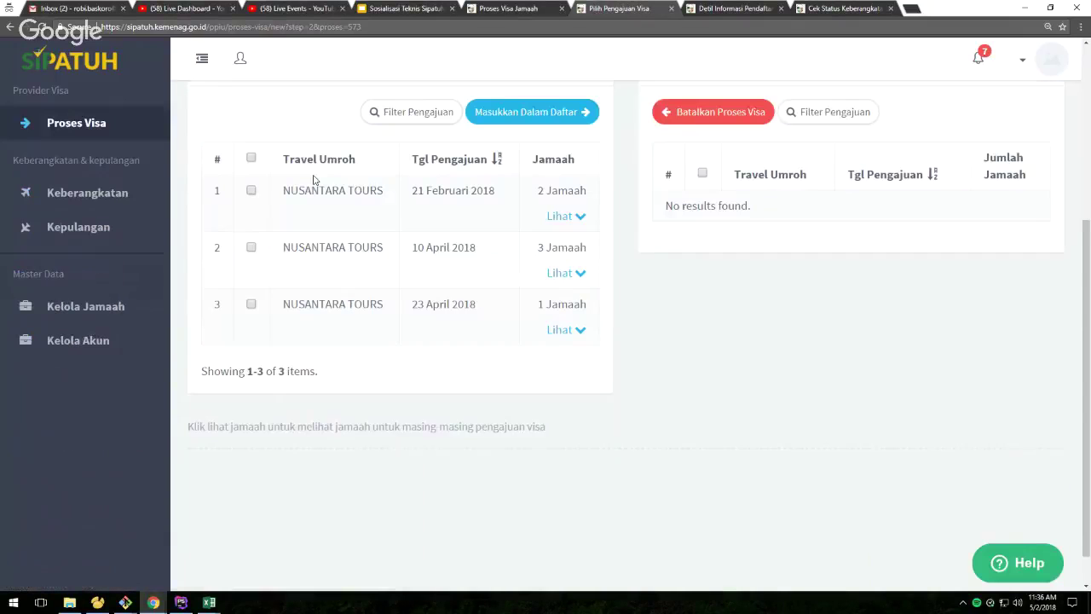
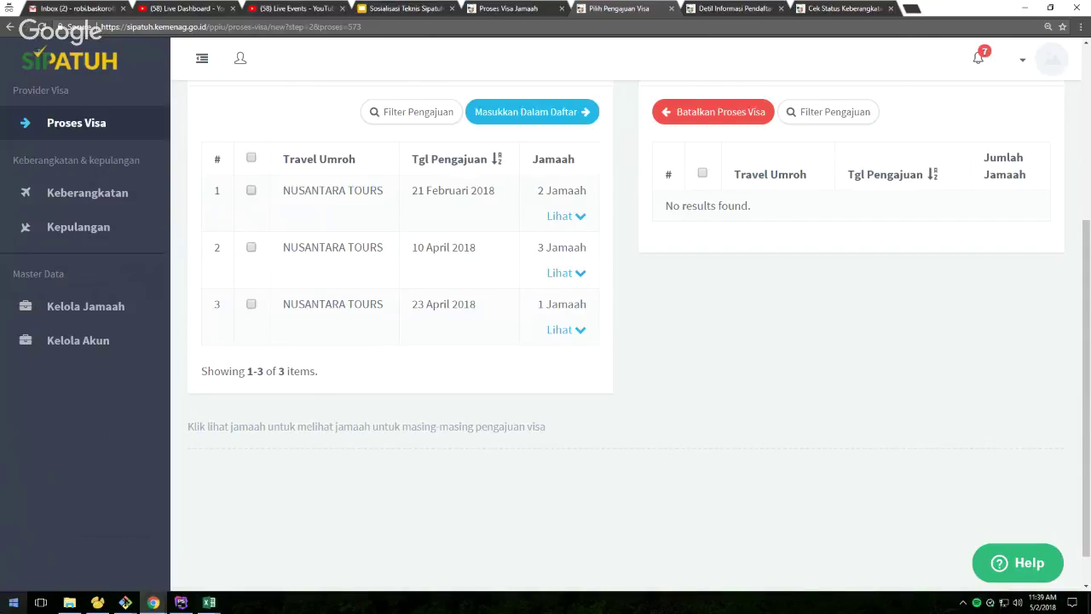
Leave the Proses Visa page and return to the Dashboard Travel for NUSANTARA TOURS.
mouse_move(173, 604)
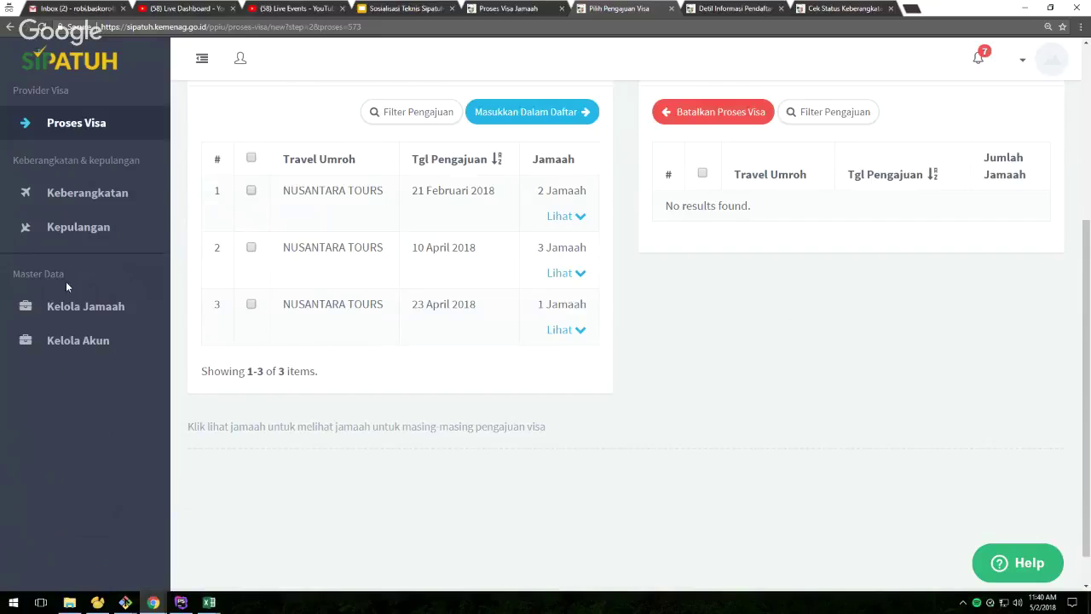
scroll(102, 249, up, 4)
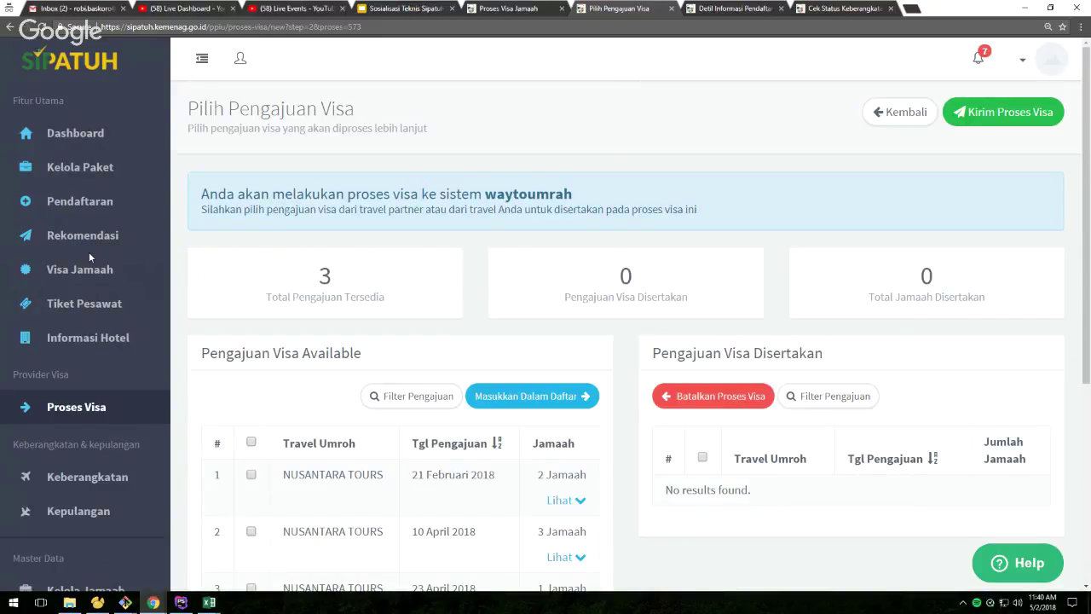
click(75, 132)
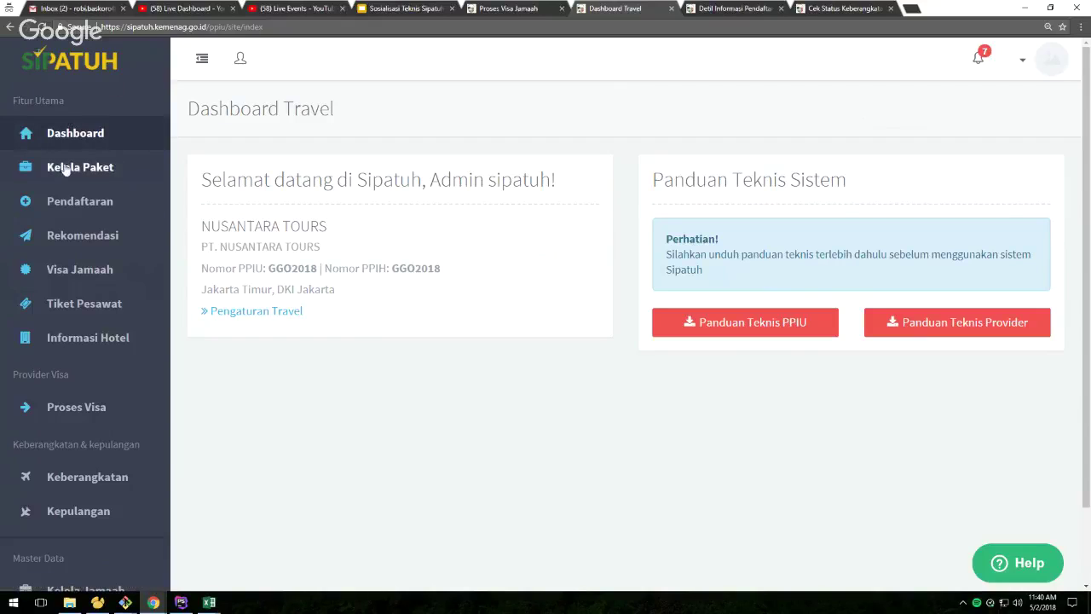
Open Pengaturan Travel > User Travel and review the agency's 8 users and roles.
click(239, 312)
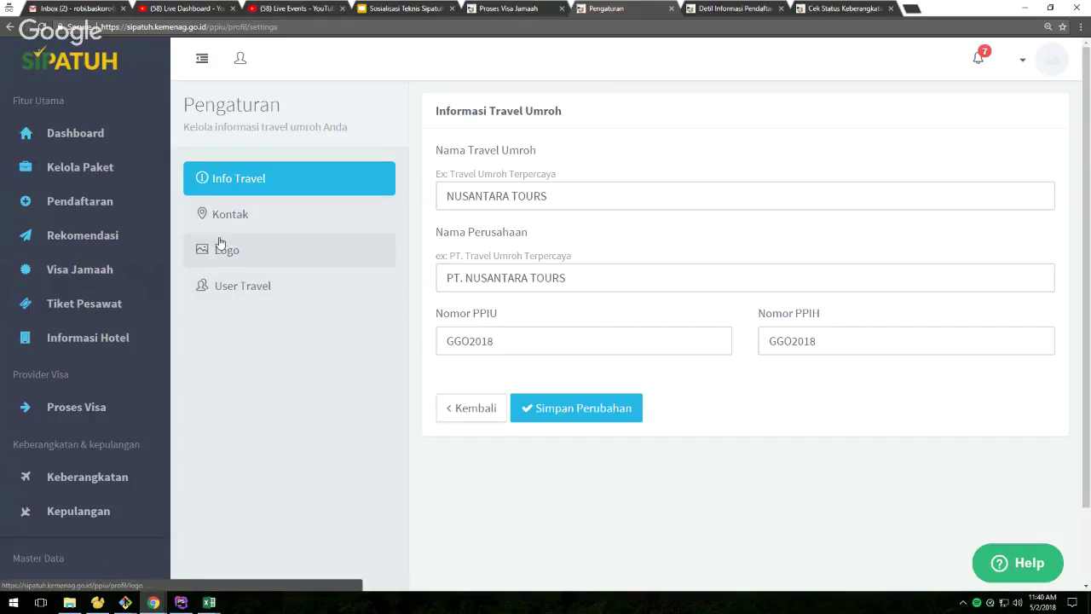
click(245, 293)
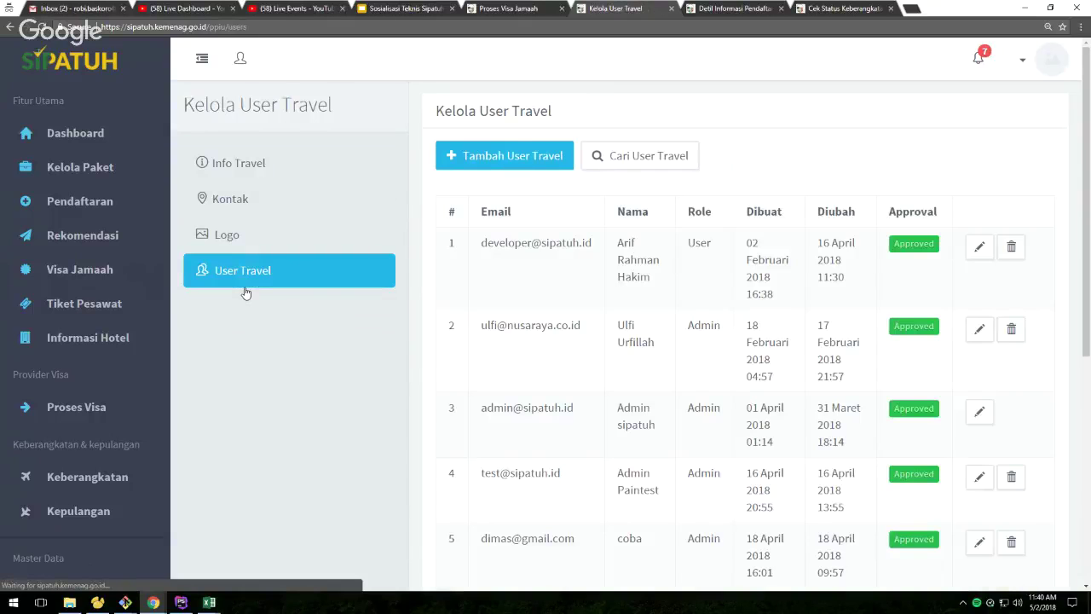
scroll(613, 201, down, 5)
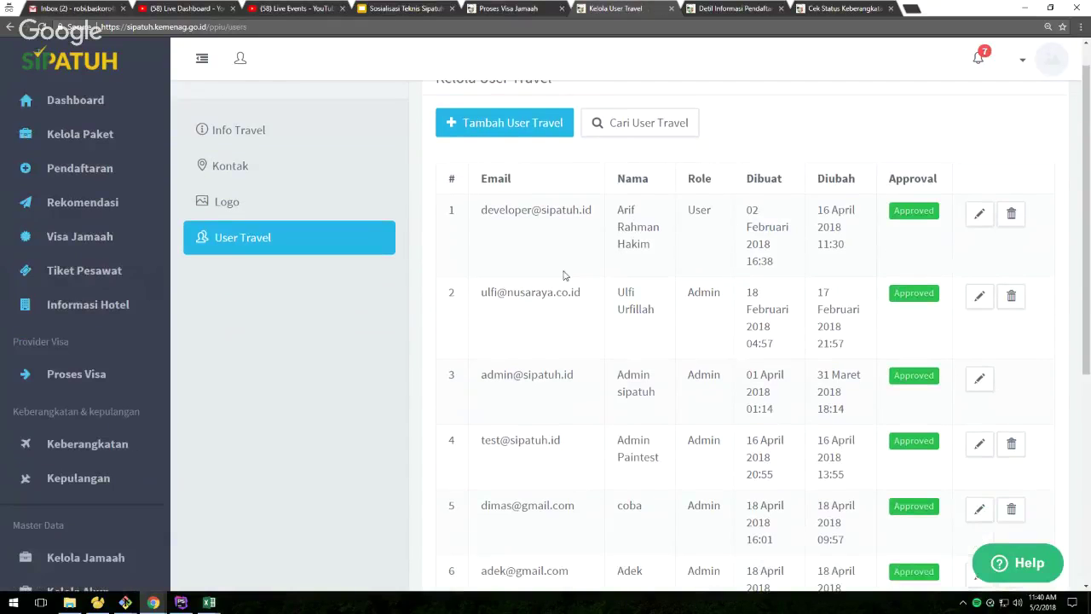
scroll(632, 367, up, 4)
scroll(631, 368, up, 2)
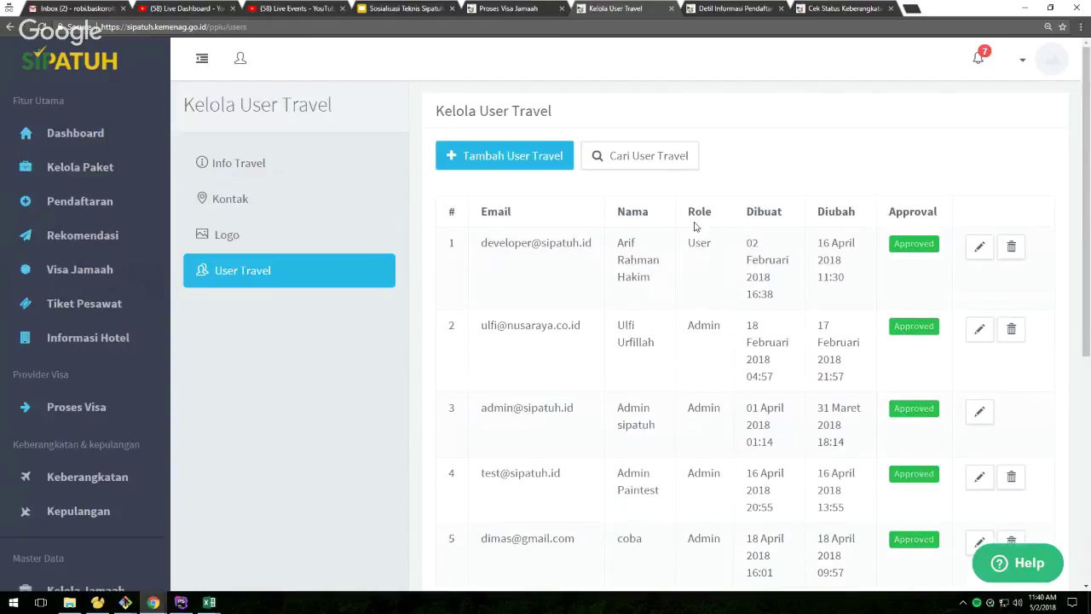
scroll(612, 262, down, 5)
scroll(611, 278, down, 2)
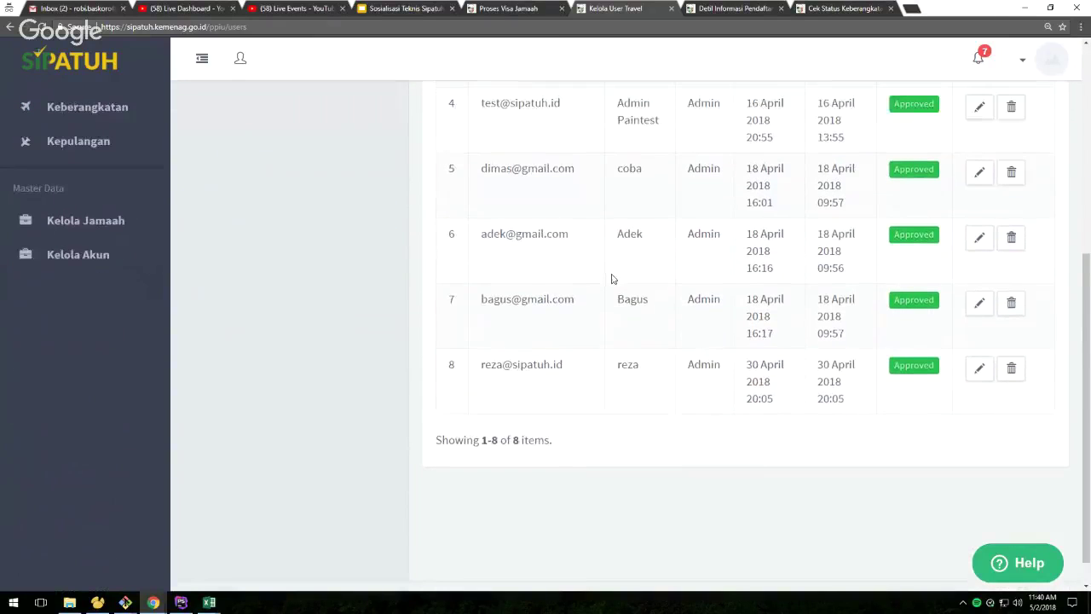
scroll(611, 278, up, 5)
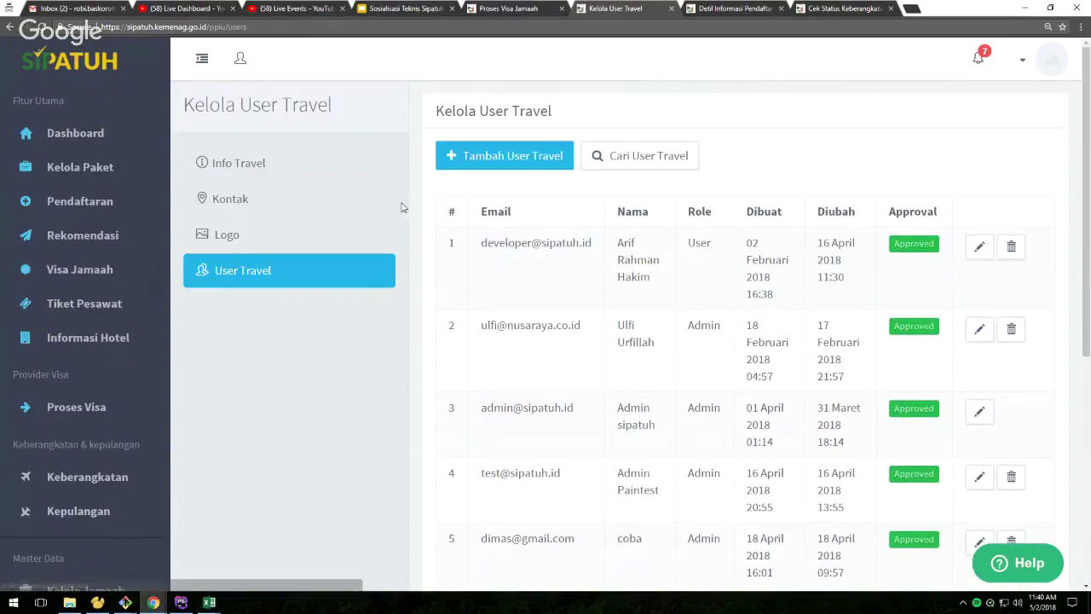
scroll(568, 282, down, 5)
scroll(634, 290, up, 3)
scroll(635, 291, up, 2)
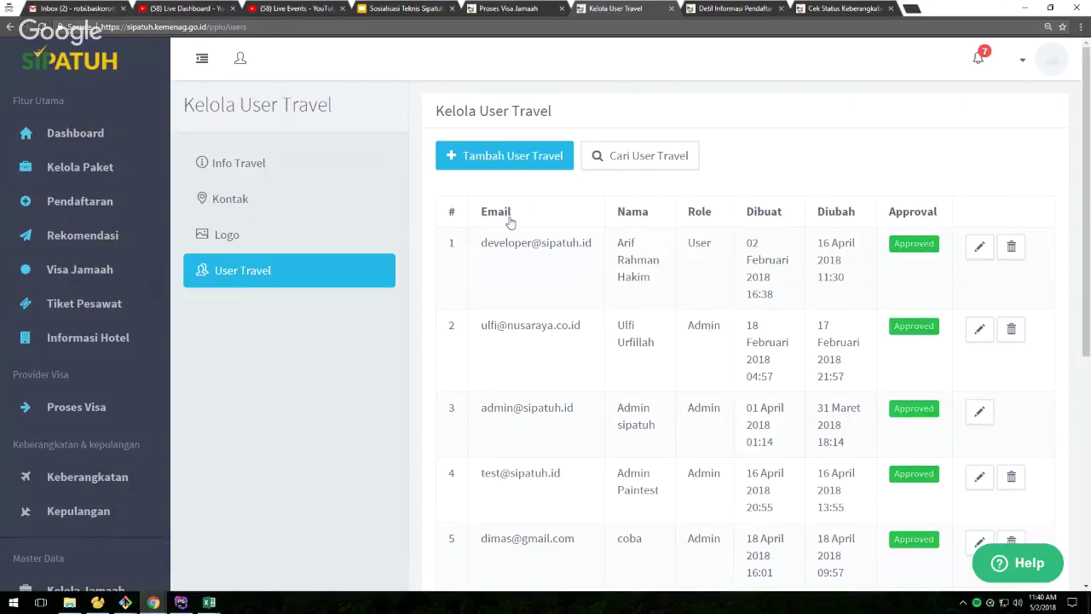
scroll(504, 223, down, 3)
scroll(501, 256, up, 3)
Open the Tambah User Travel form and enter the new user's name.
click(506, 162)
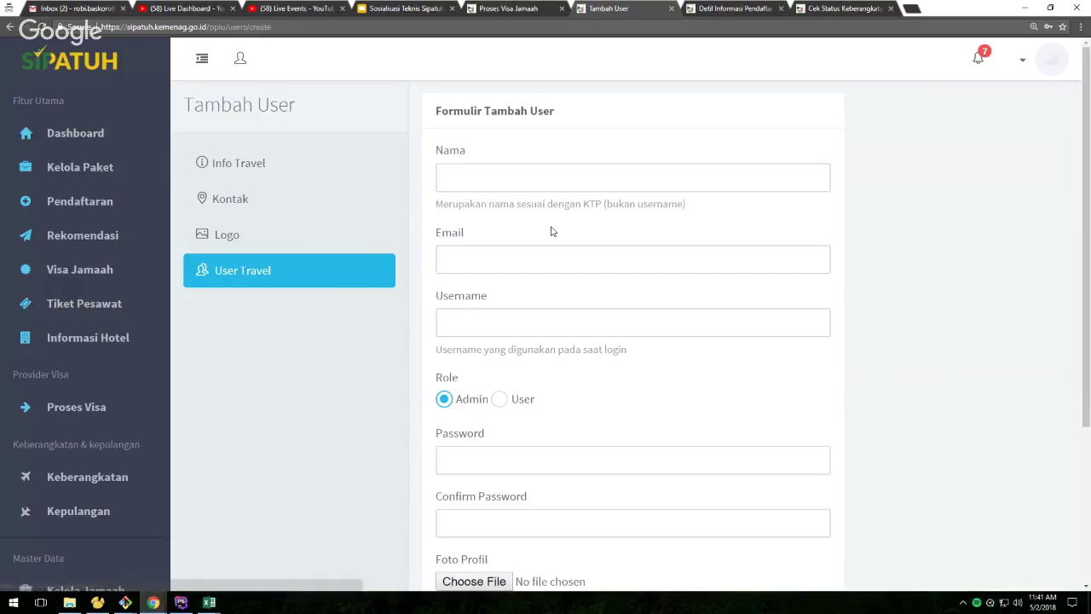
click(511, 183)
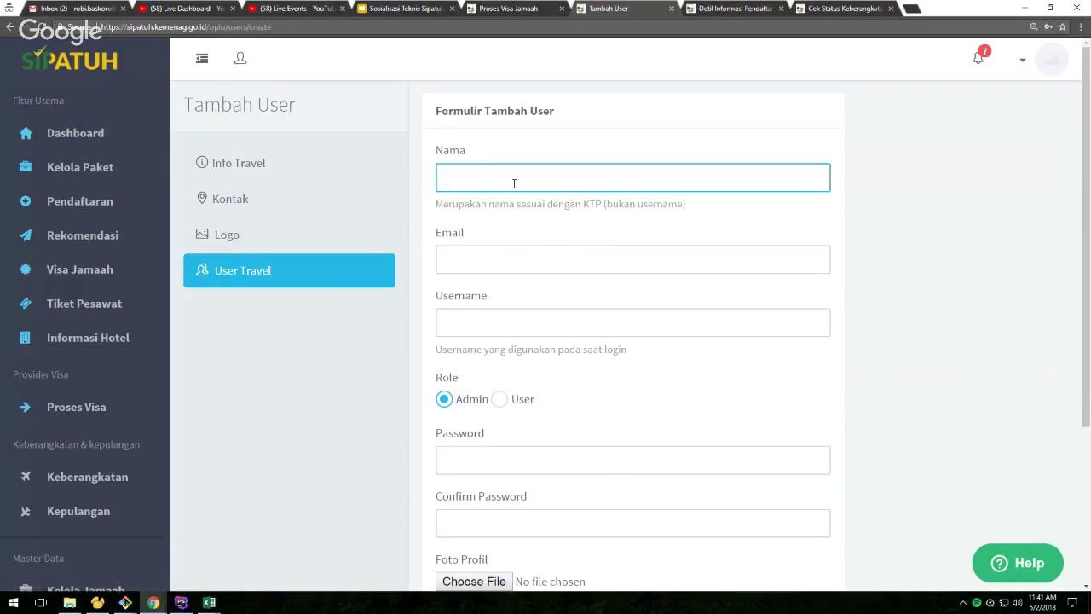
click(1089, 401)
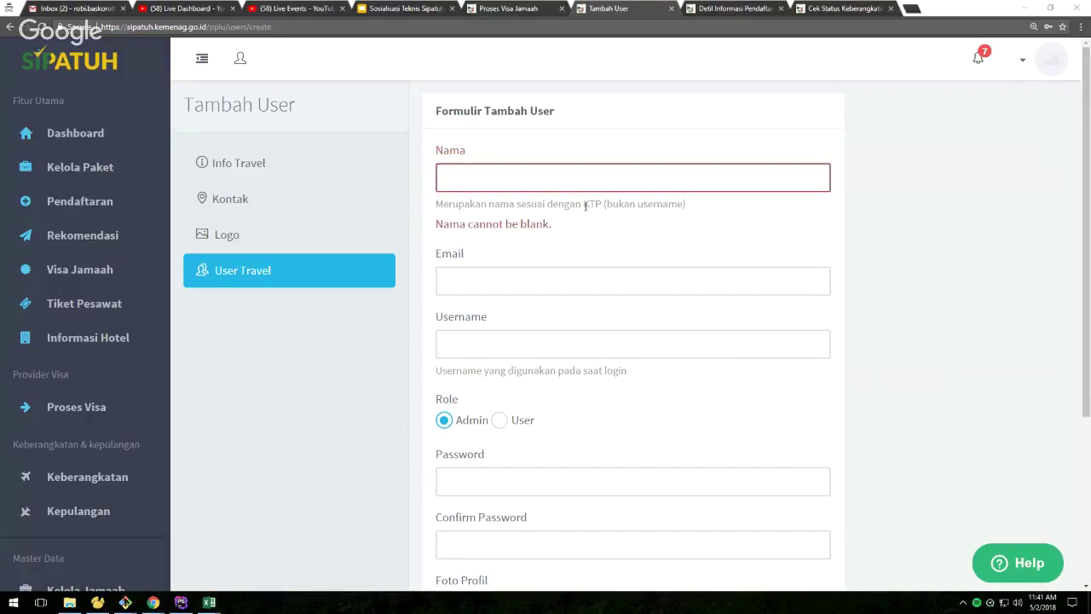
click(539, 182)
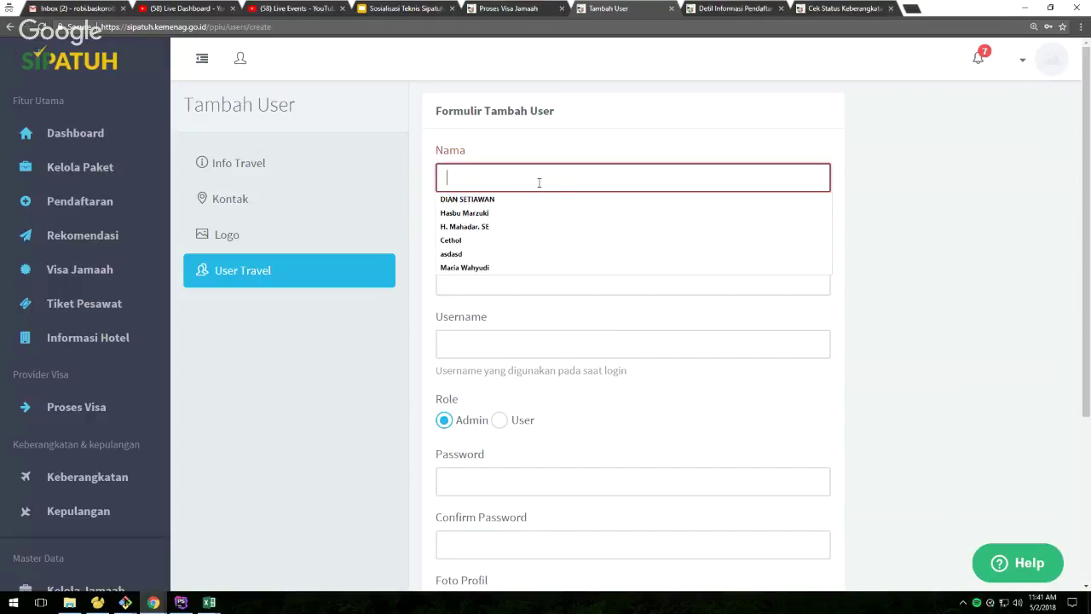
text(Arif)
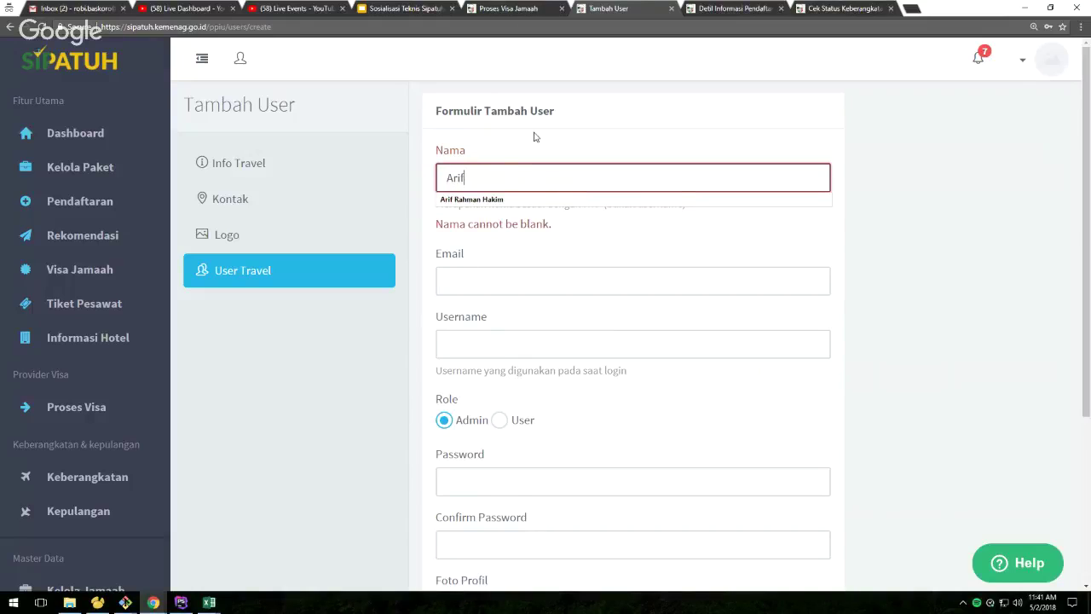
Fill in the new user's e-mail address, correcting its domain to go.id.
click(507, 260)
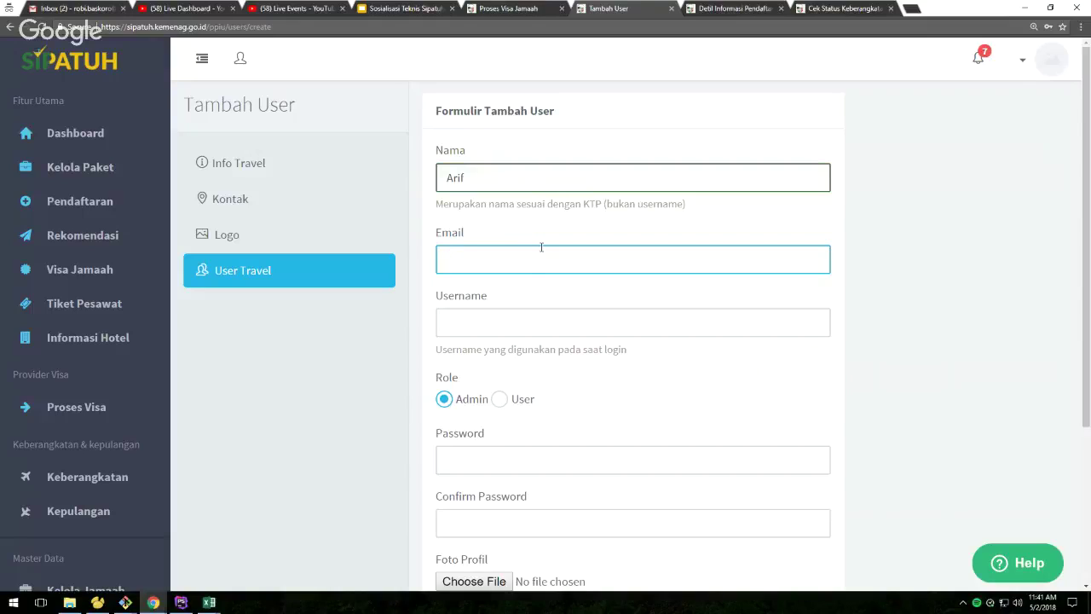
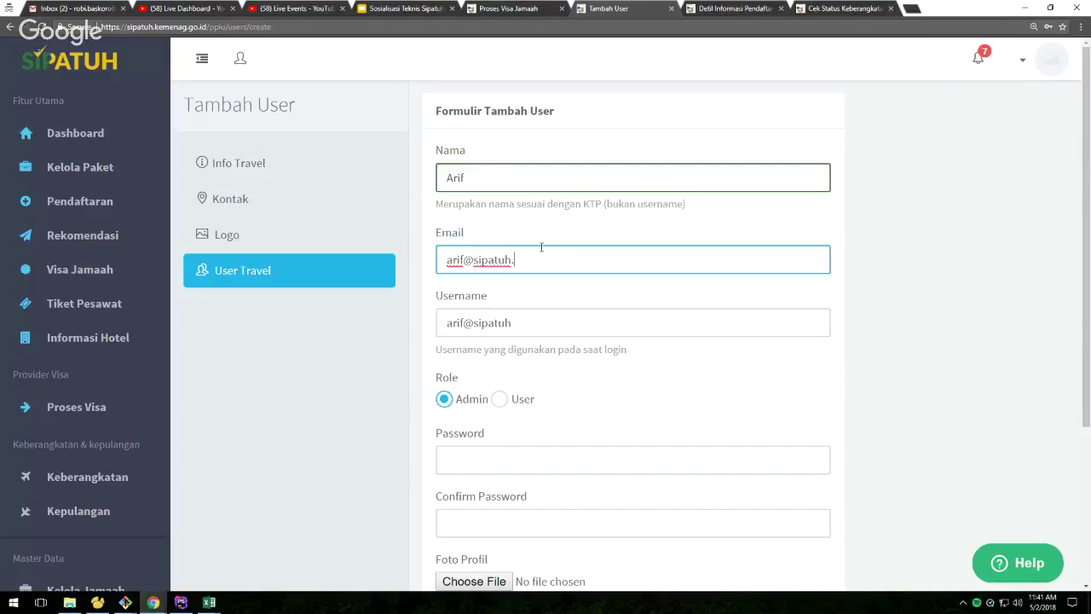
Trim the auto-copied domain from the Username field and finish the username with digits.
click(578, 317)
drag(550, 318, 467, 322)
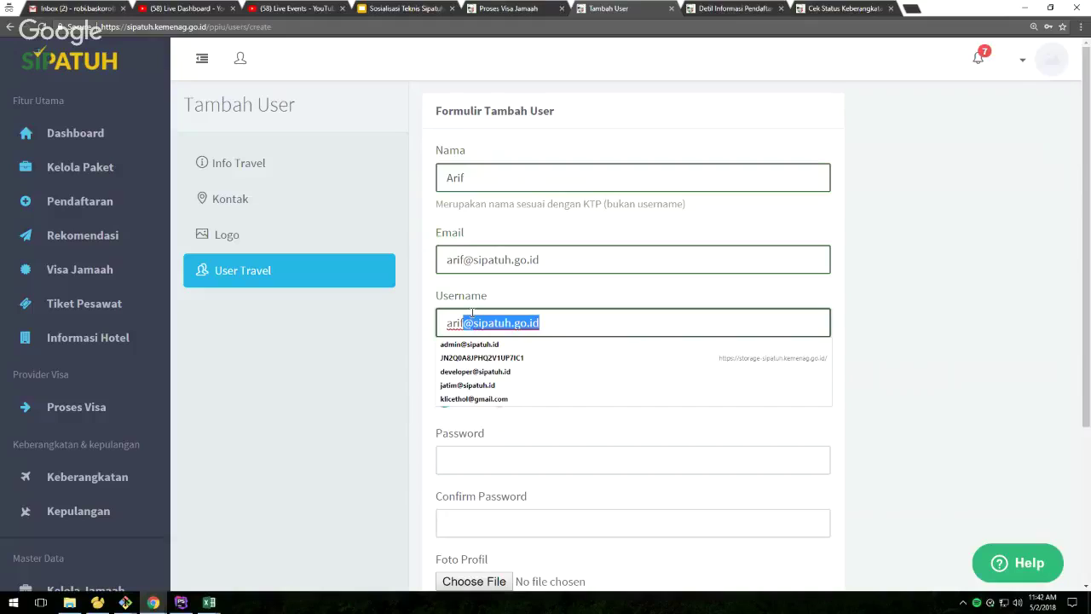
key(BackSpace)
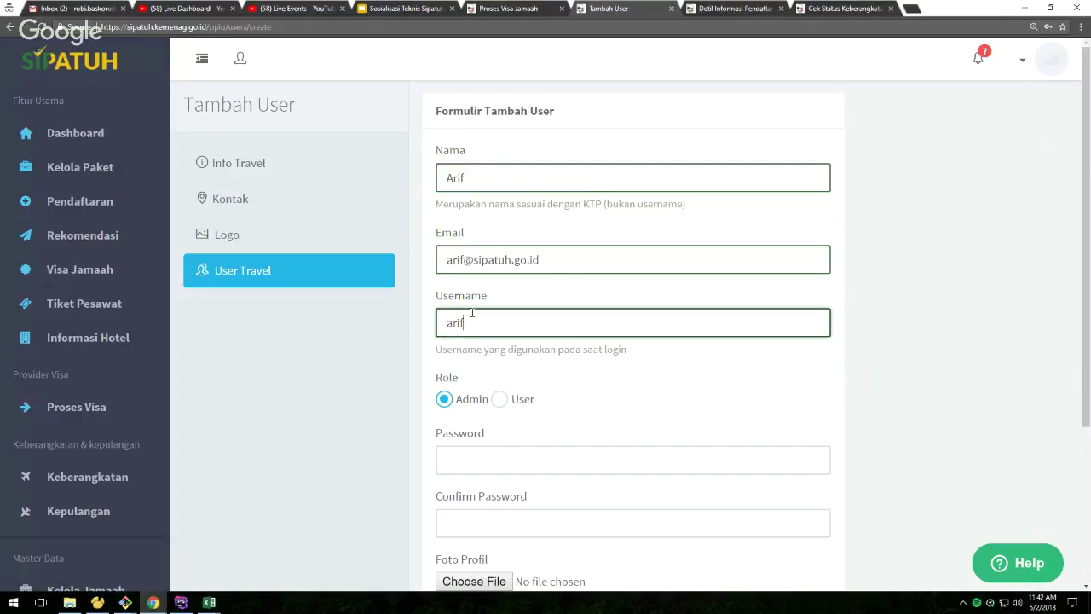
text(123)
scroll(500, 299, down, 2)
Set the account Role to User and enter the account password.
click(500, 230)
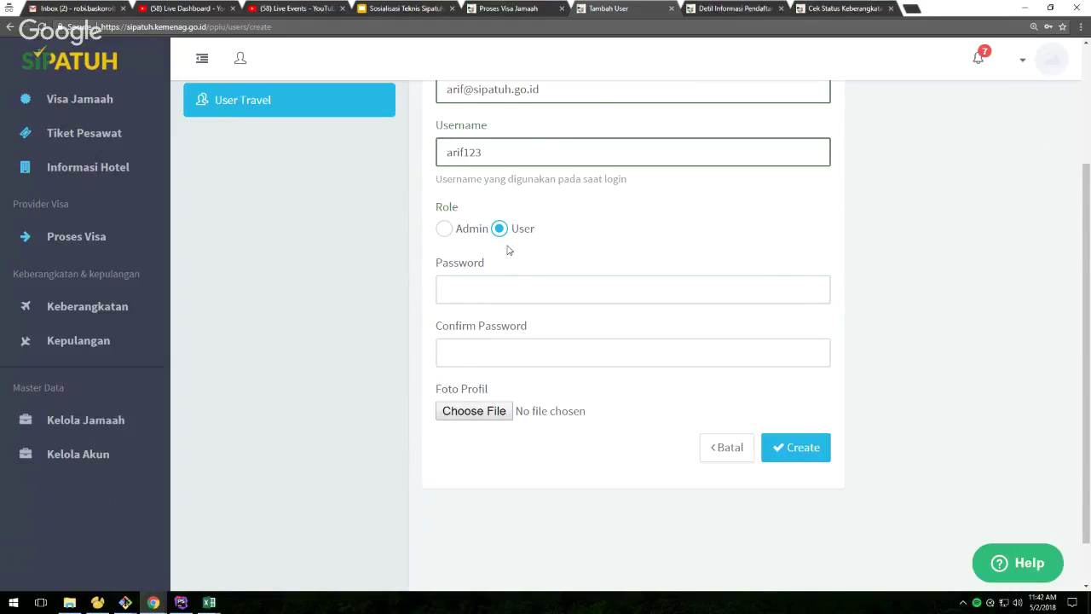
scroll(541, 206, up, 2)
scroll(520, 208, down, 3)
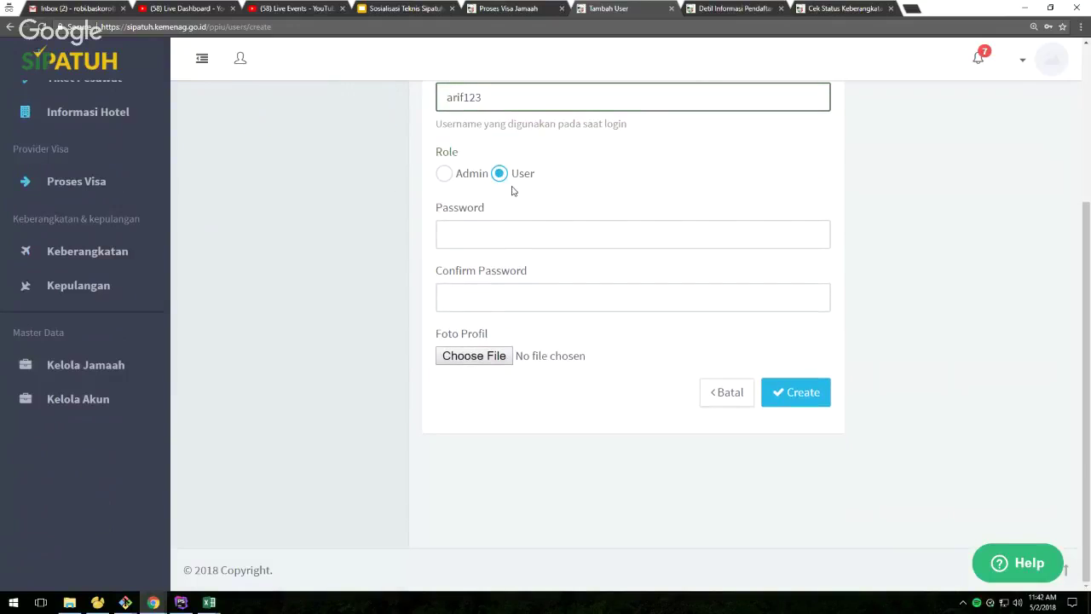
click(499, 238)
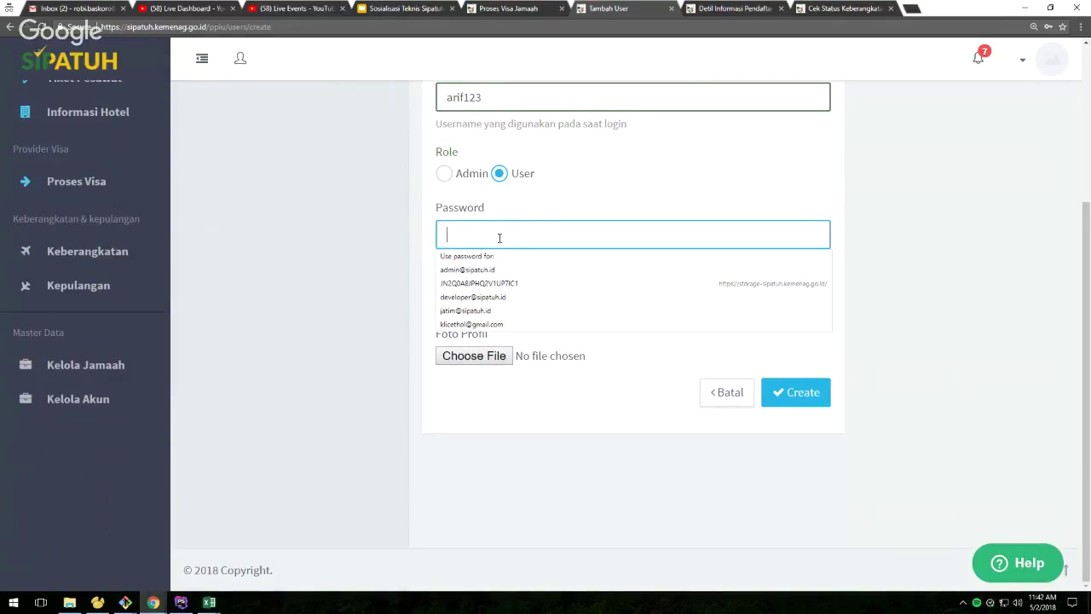
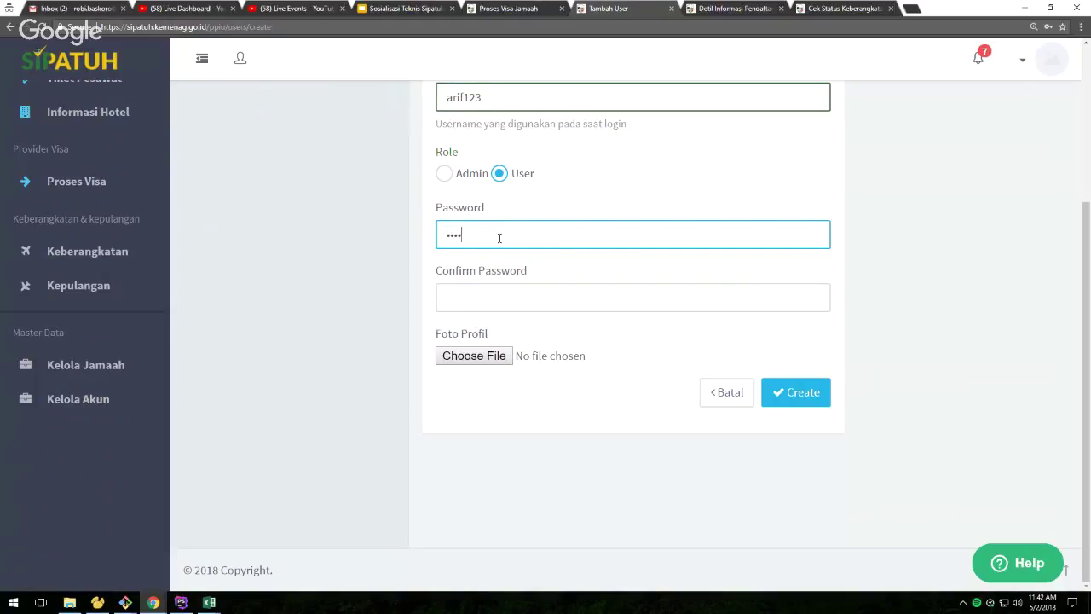
Retype the Confirm Password to match the Password so the mismatch error clears.
click(479, 290)
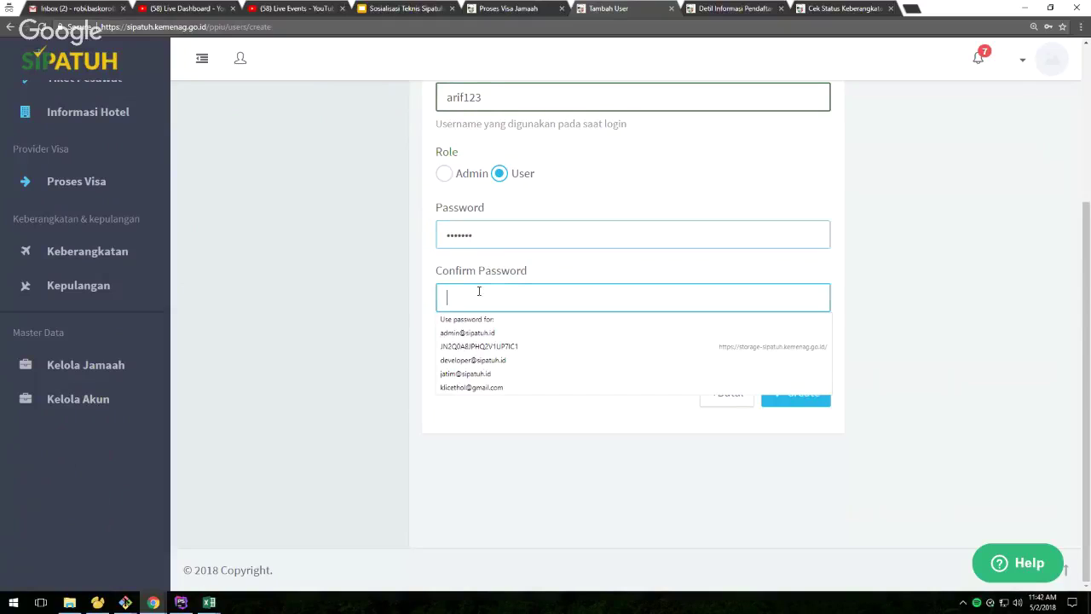
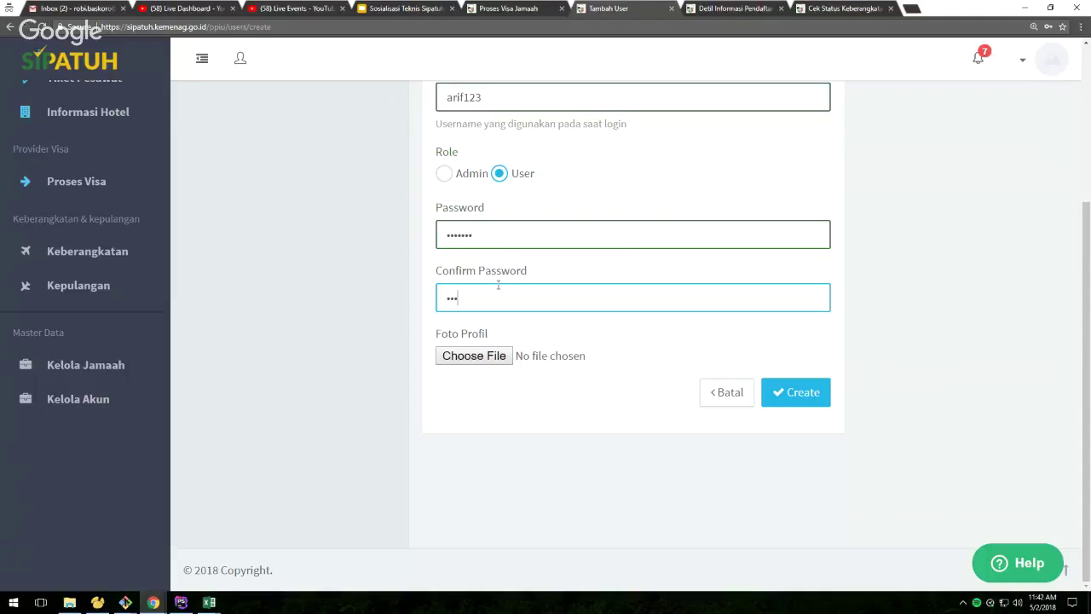
click(553, 320)
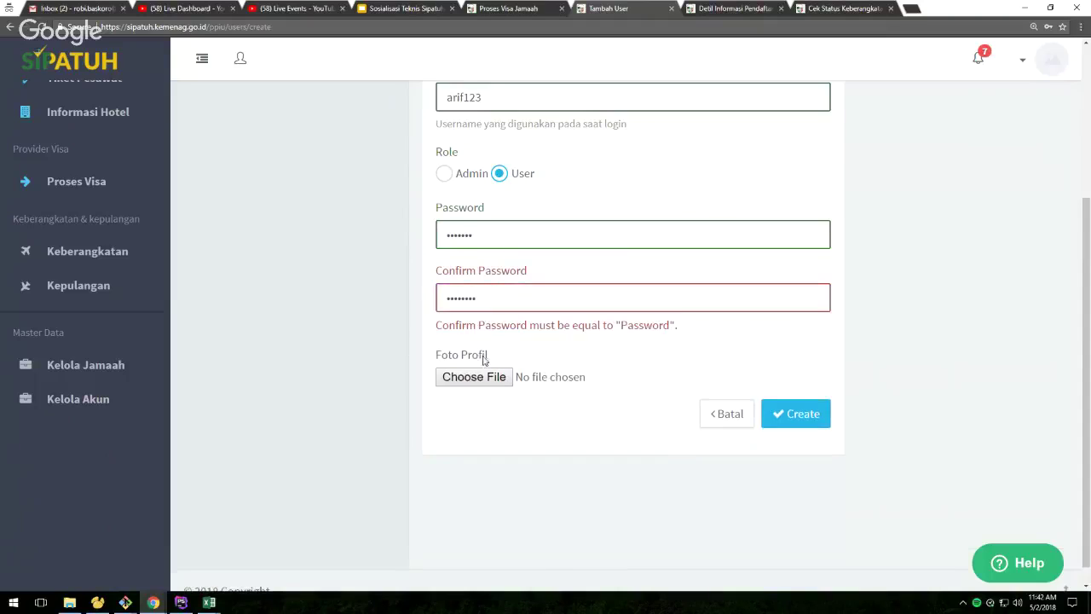
drag(511, 297, 428, 294)
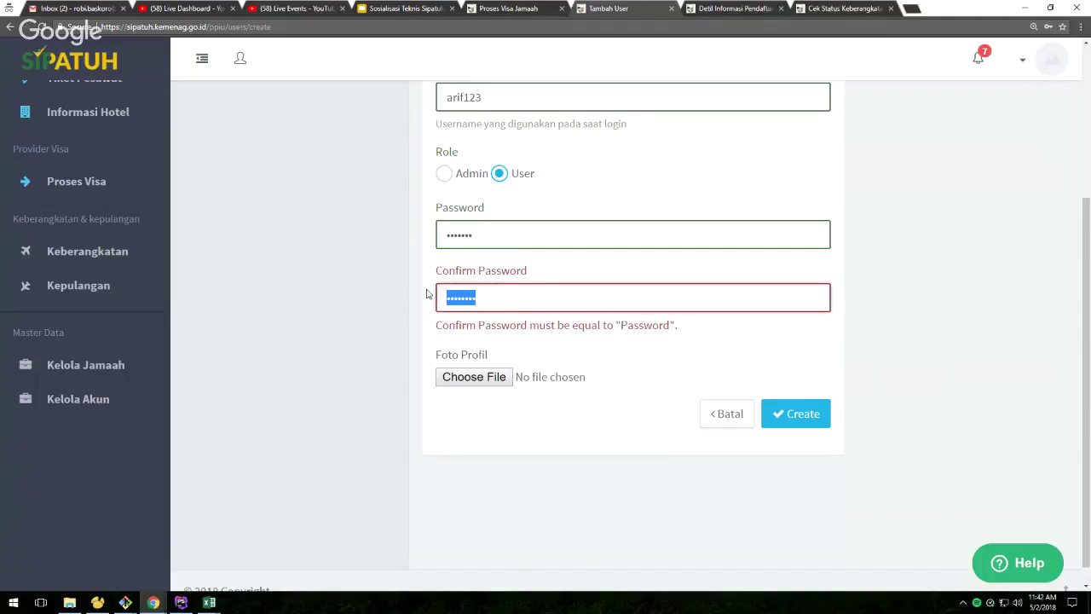
key(shift+Tab)
click(499, 303)
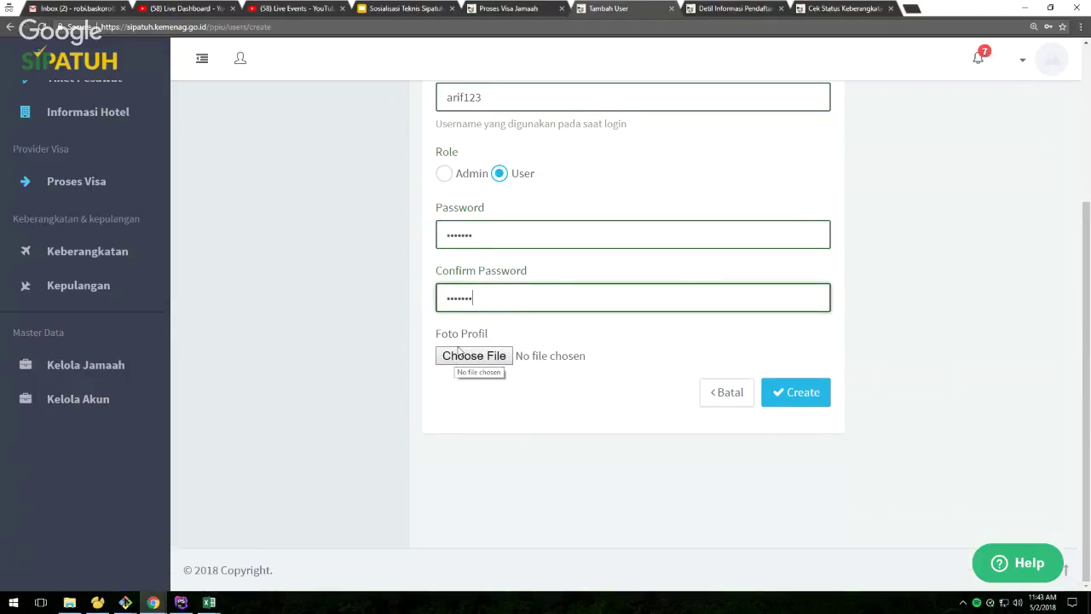
click(476, 362)
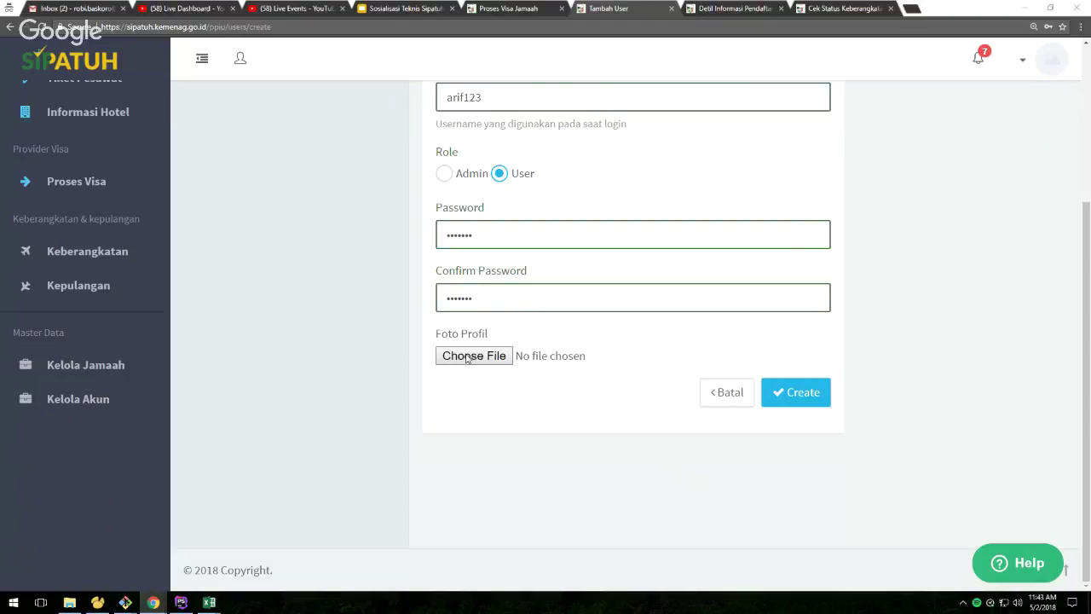
Try 2105802.png as the profile photo, then switch to logo (2).png.
click(557, 249)
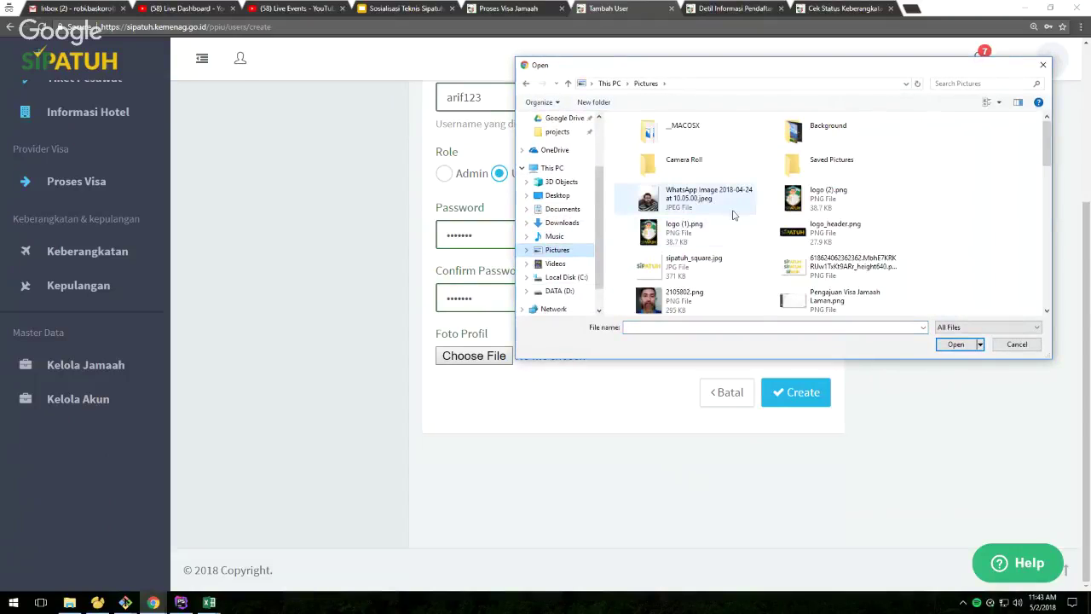
double_click(685, 297)
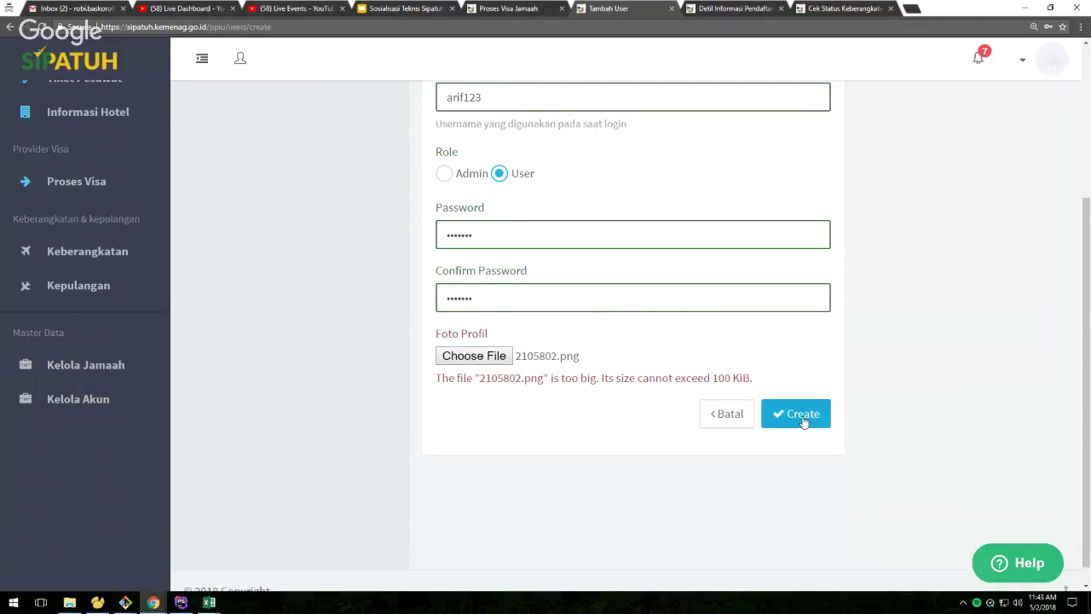
click(486, 358)
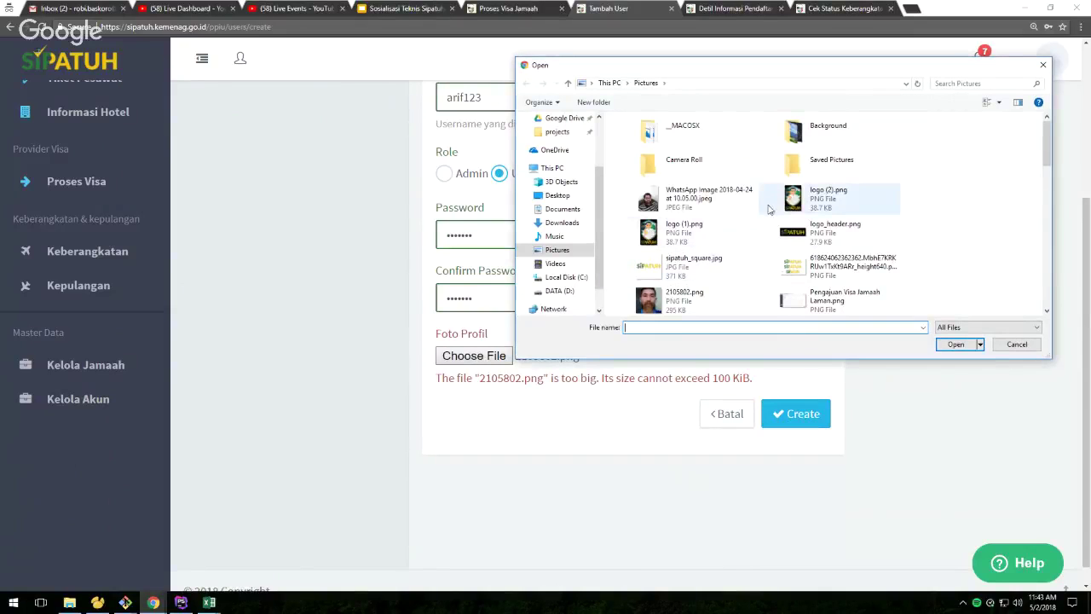
click(703, 205)
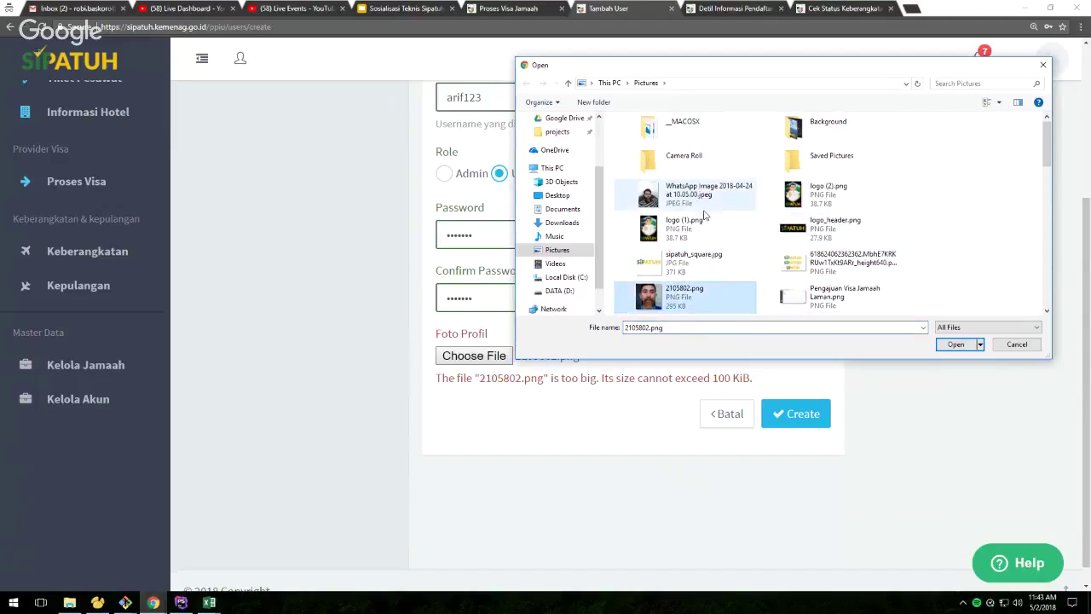
click(829, 194)
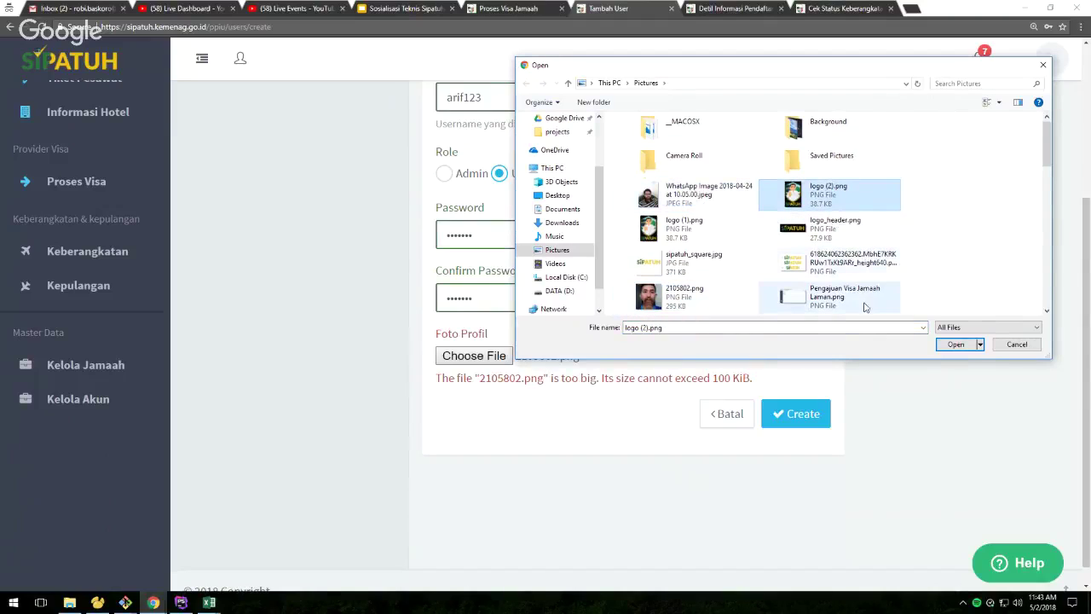
click(959, 347)
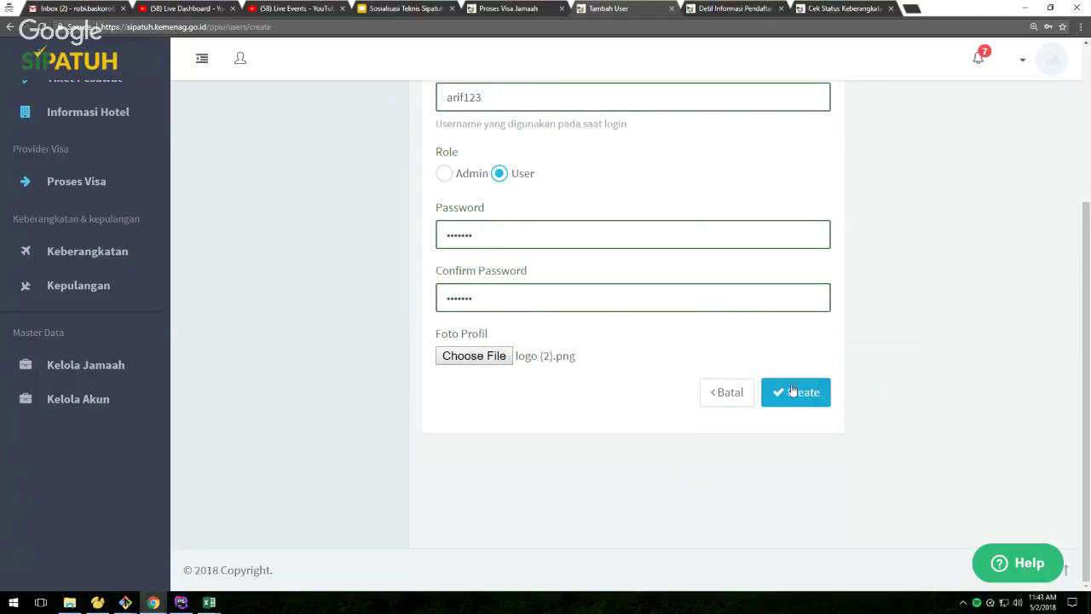
Settle on logo (2).png as the profile photo and create the user.
click(476, 355)
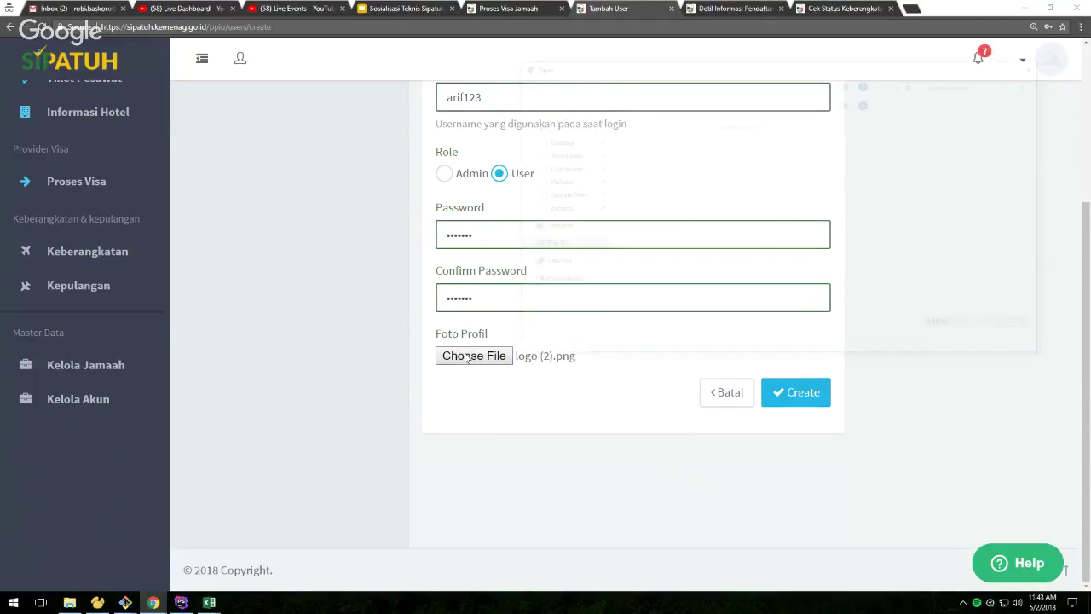
click(691, 305)
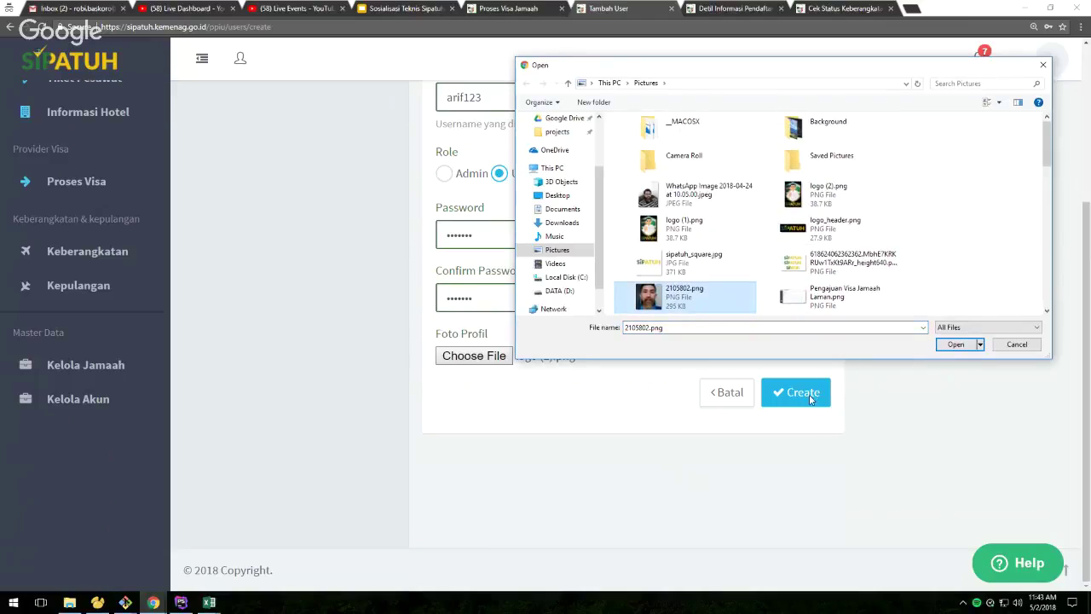
click(956, 343)
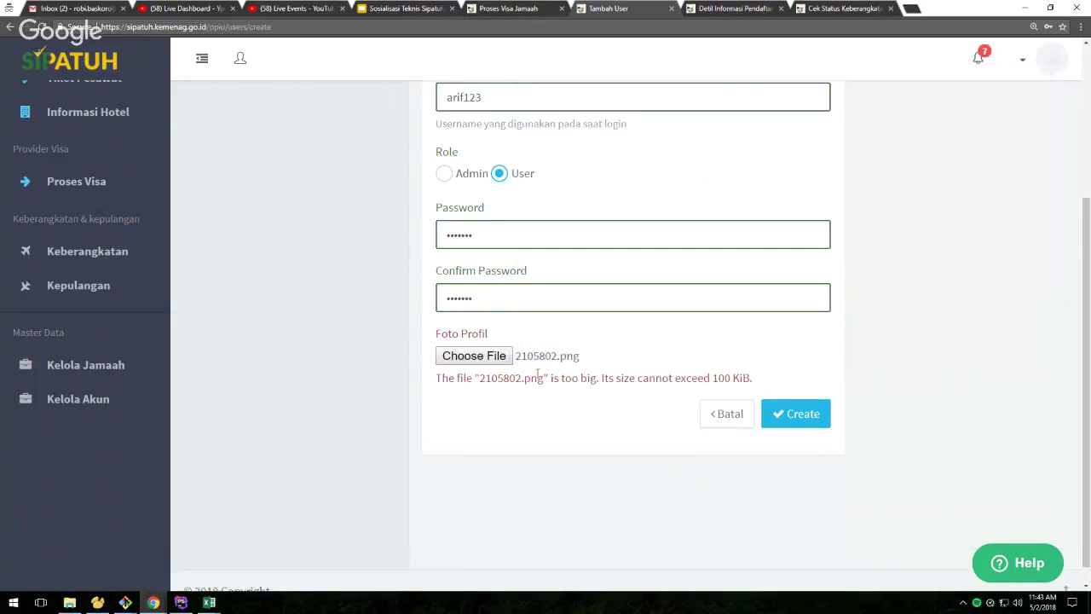
click(474, 359)
double_click(816, 207)
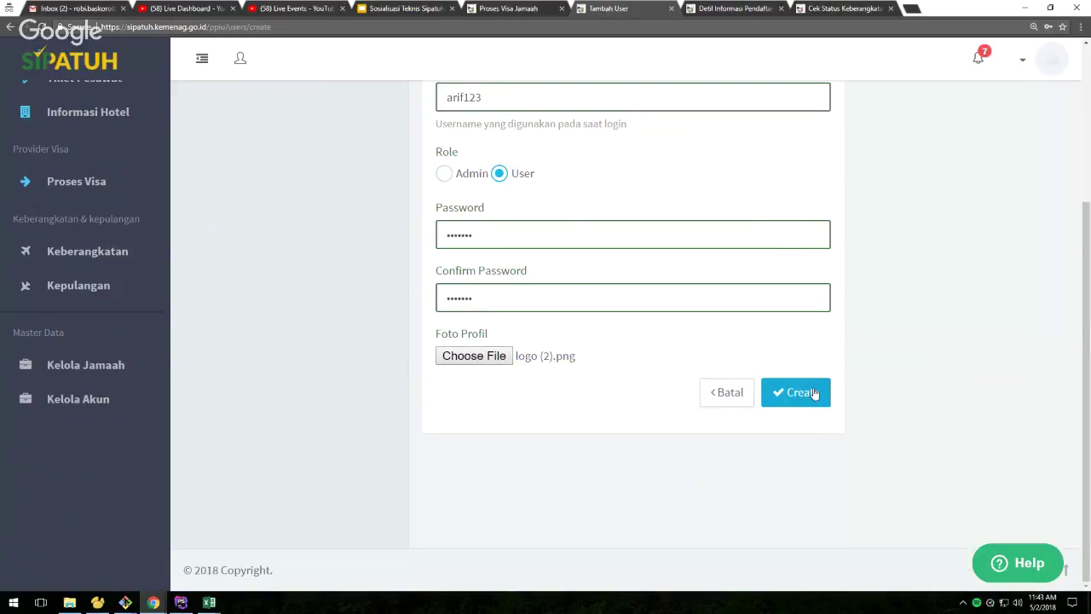
click(814, 392)
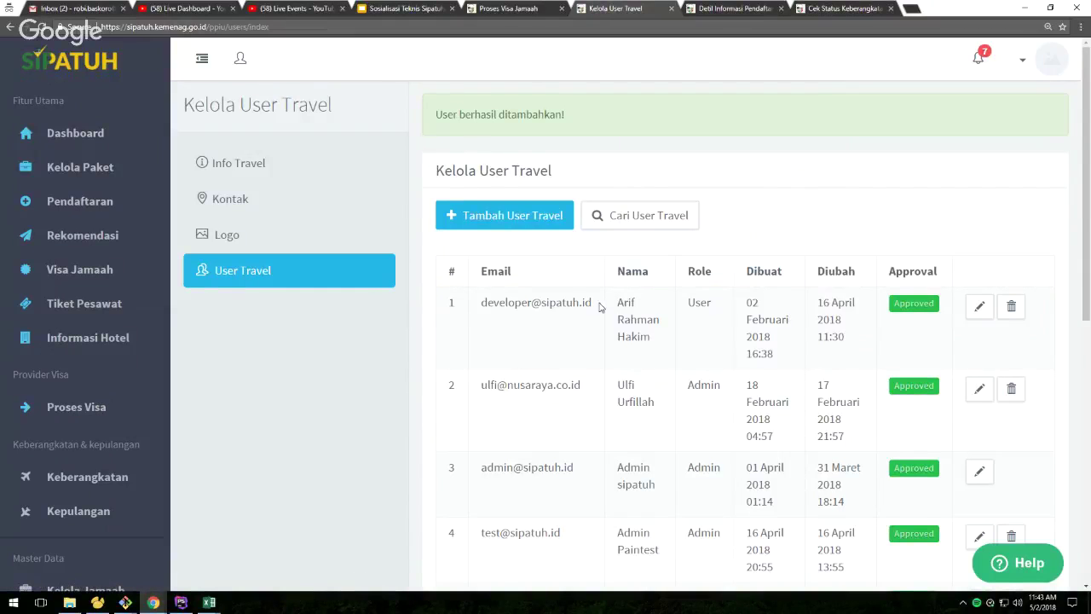
Scroll to the bottom of the User Travel table to confirm the new user as row 9.
scroll(645, 412, down, 6)
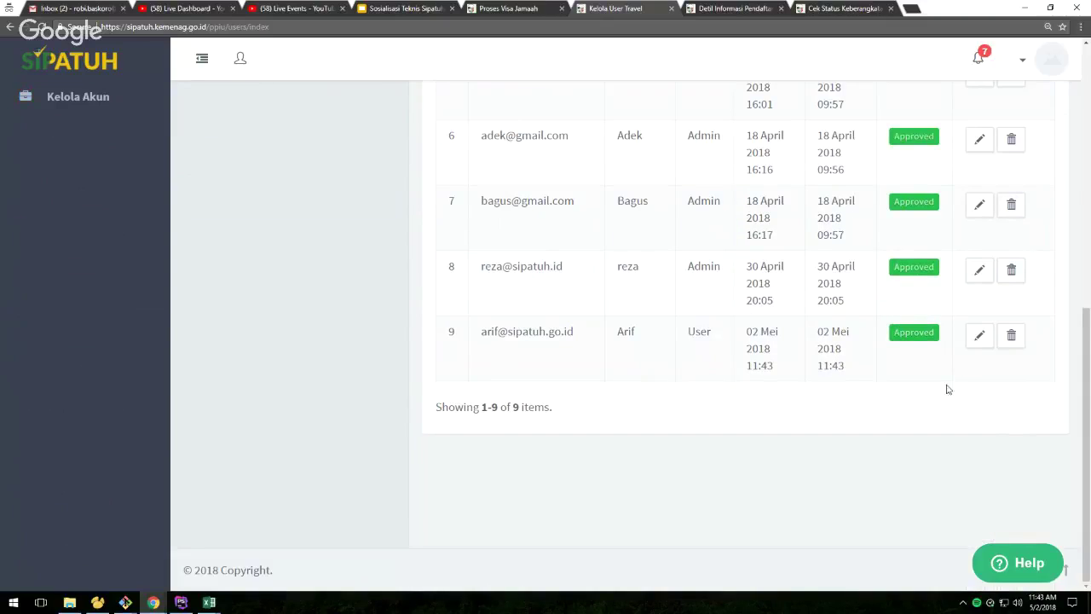
drag(758, 268, 523, 290)
click(528, 305)
Open the SIPATUH home page in a new incognito tab and enter Login akun PPIU.
click(910, 10)
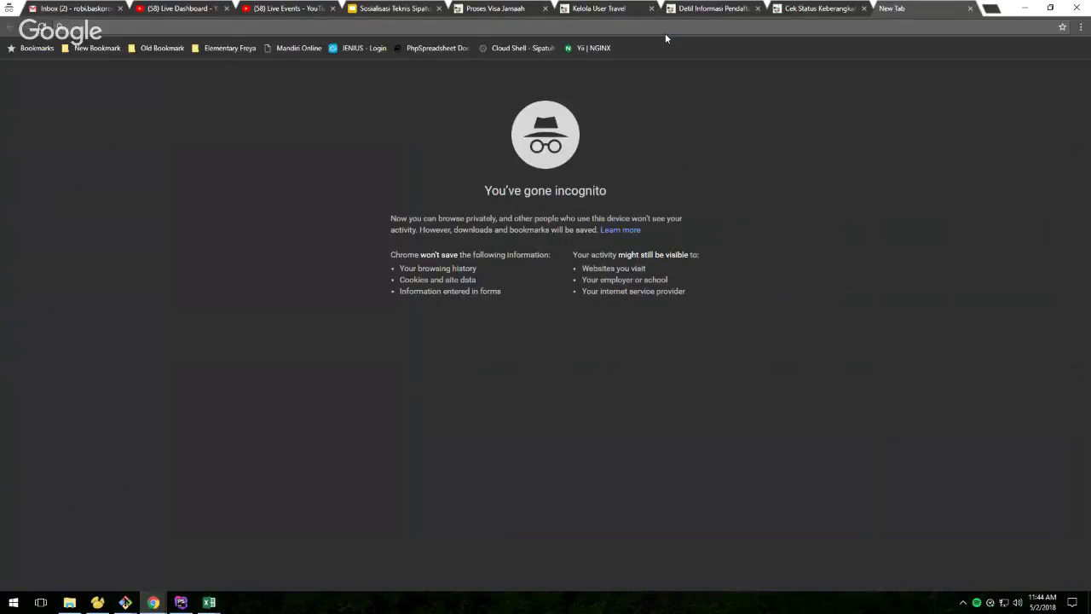
text(sipatuh.kemenag.go.id)
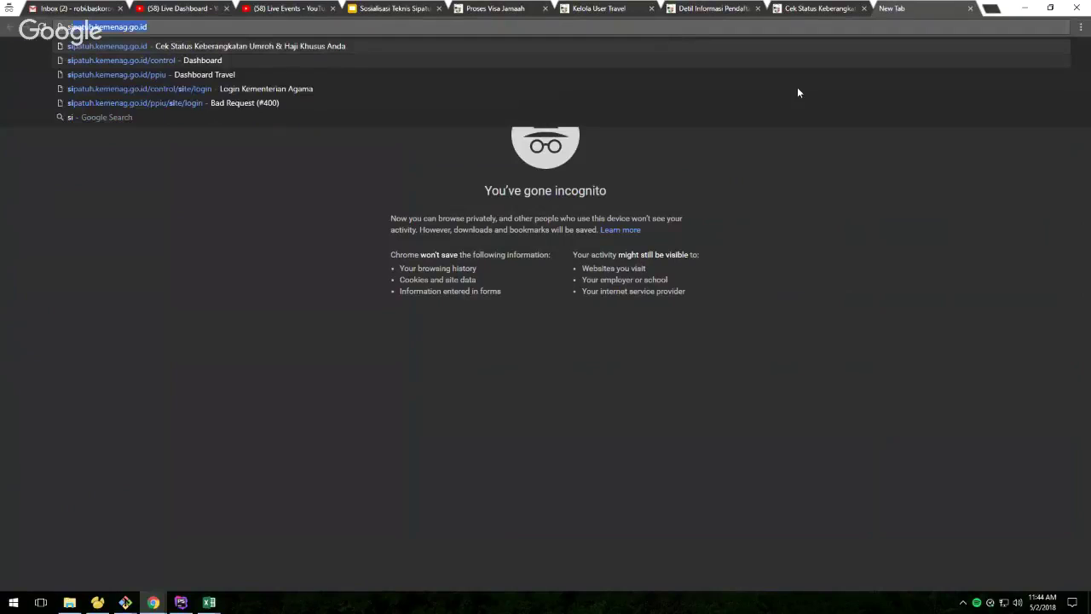
click(178, 46)
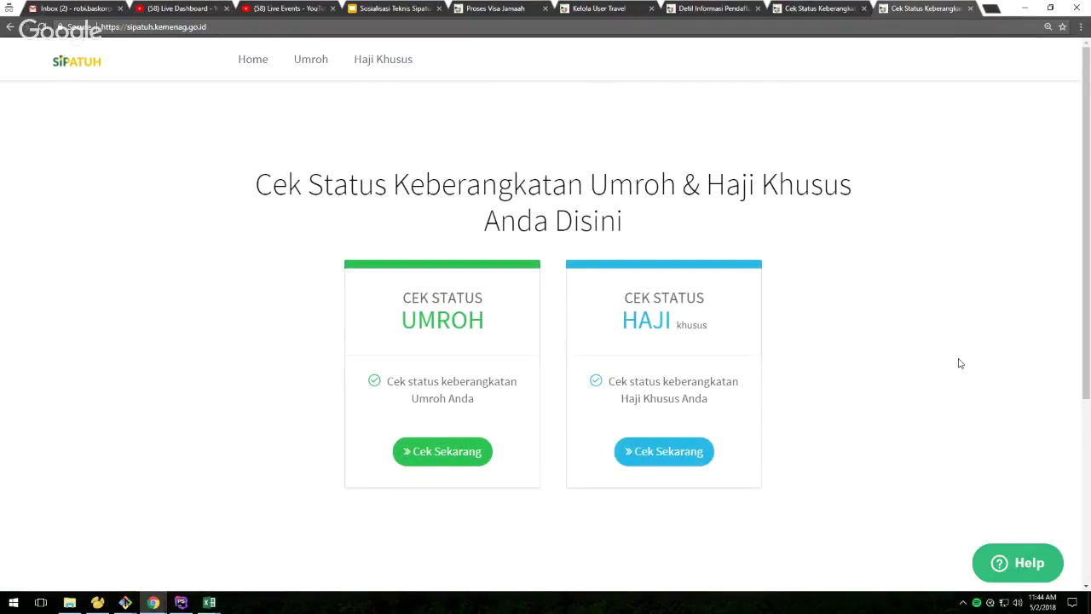
scroll(958, 375, down, 3)
click(954, 409)
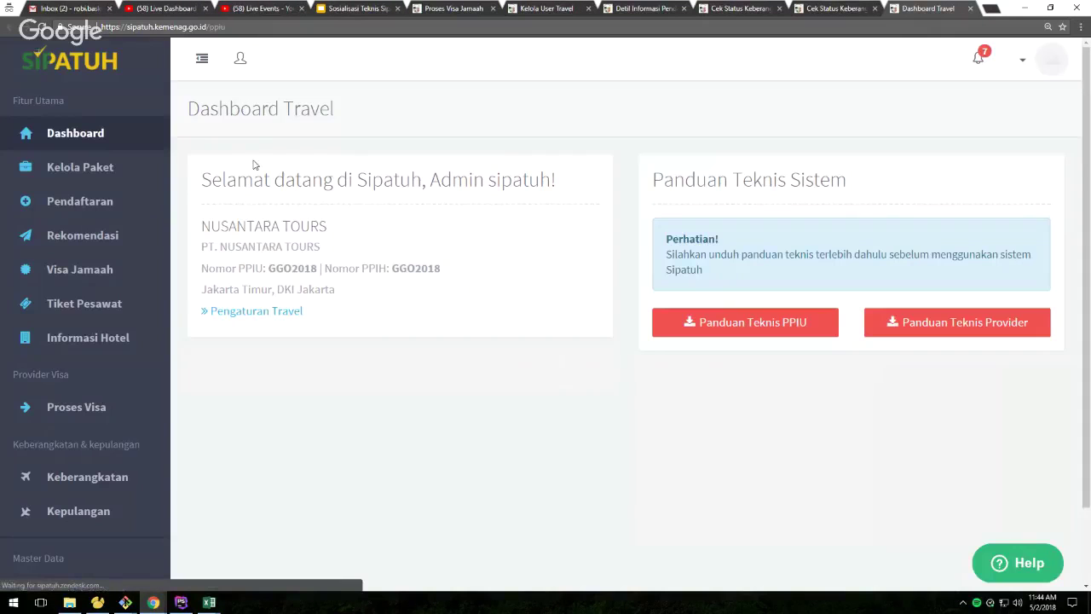
Log out of the admin account from the profile dropdown.
click(1023, 59)
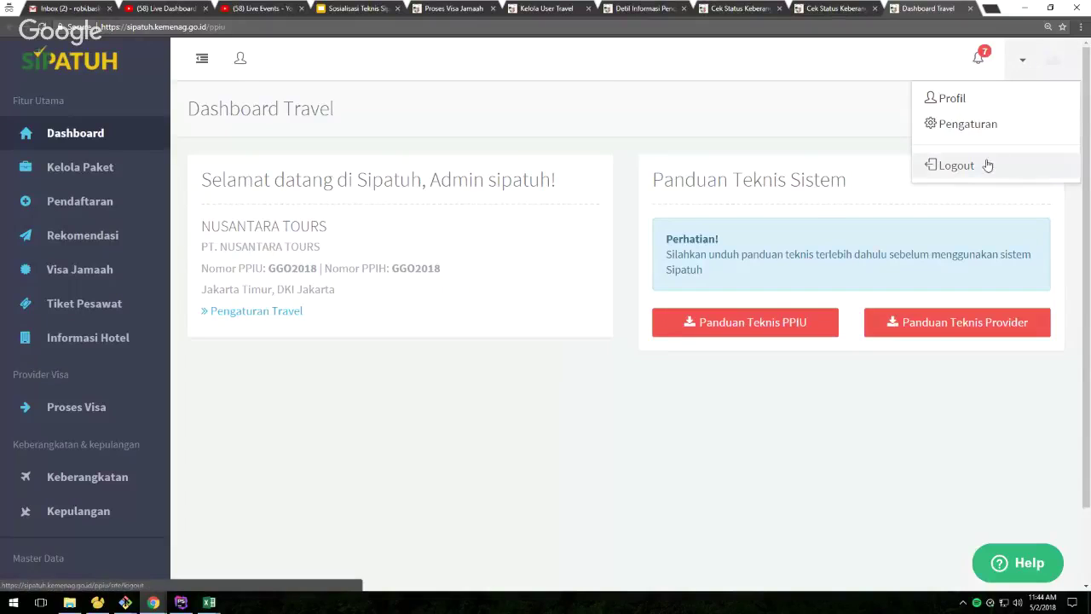
click(989, 166)
click(517, 196)
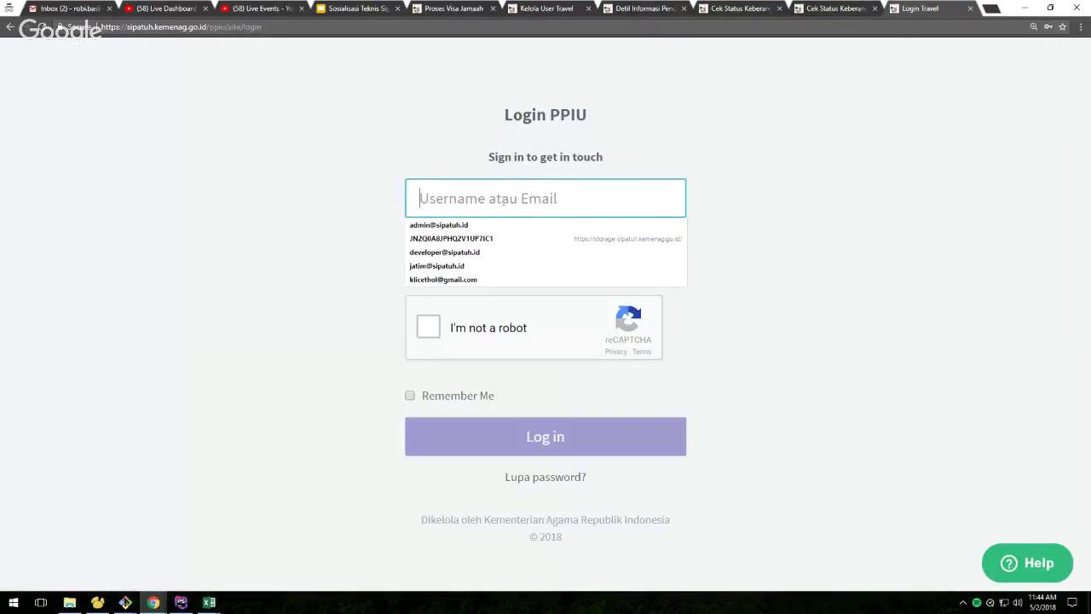
Sign in with the new user's username and password after ticking the reCAPTCHA box.
text(arif1234)
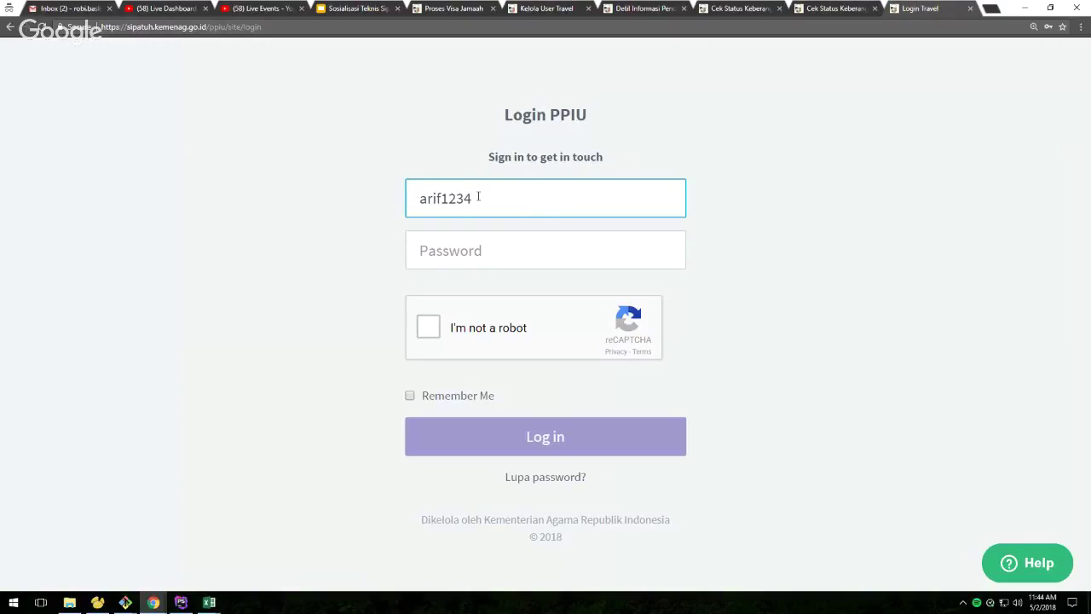
key(BackSpace)
click(467, 250)
text(•••)
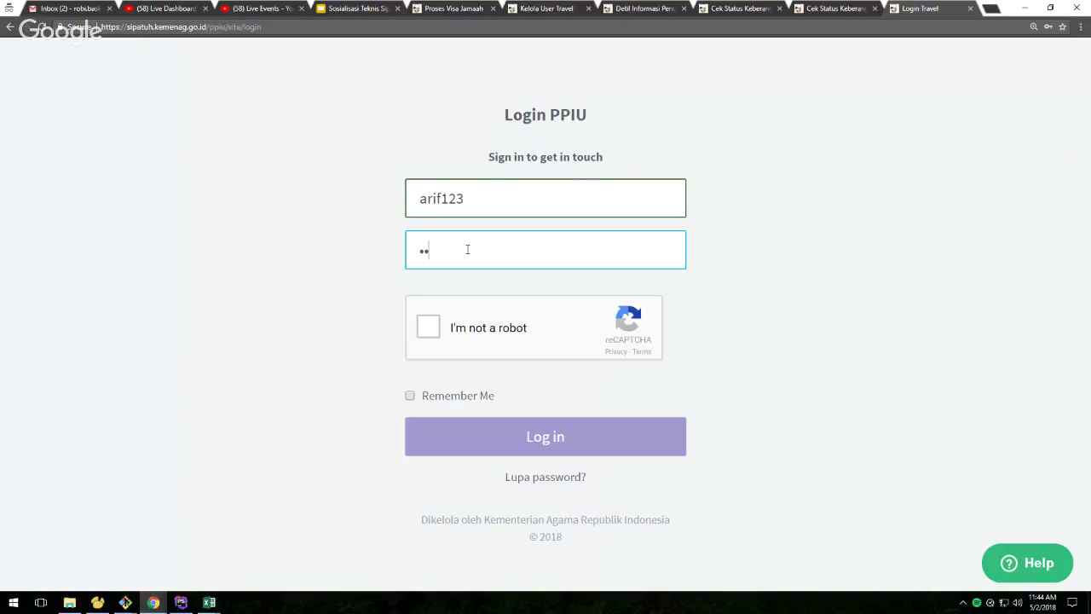
text(••••)
click(431, 326)
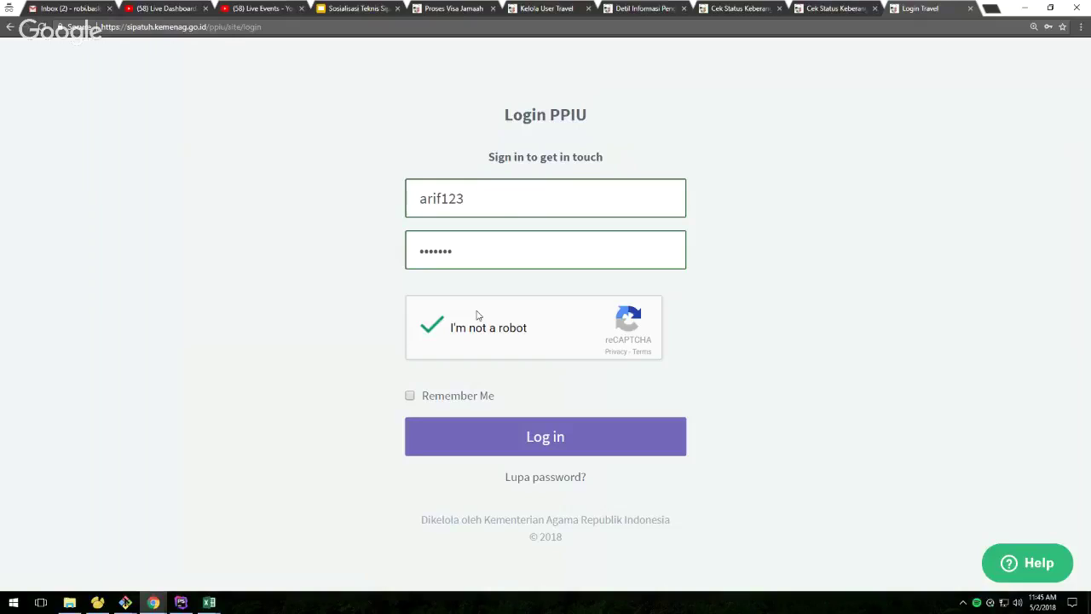
click(526, 437)
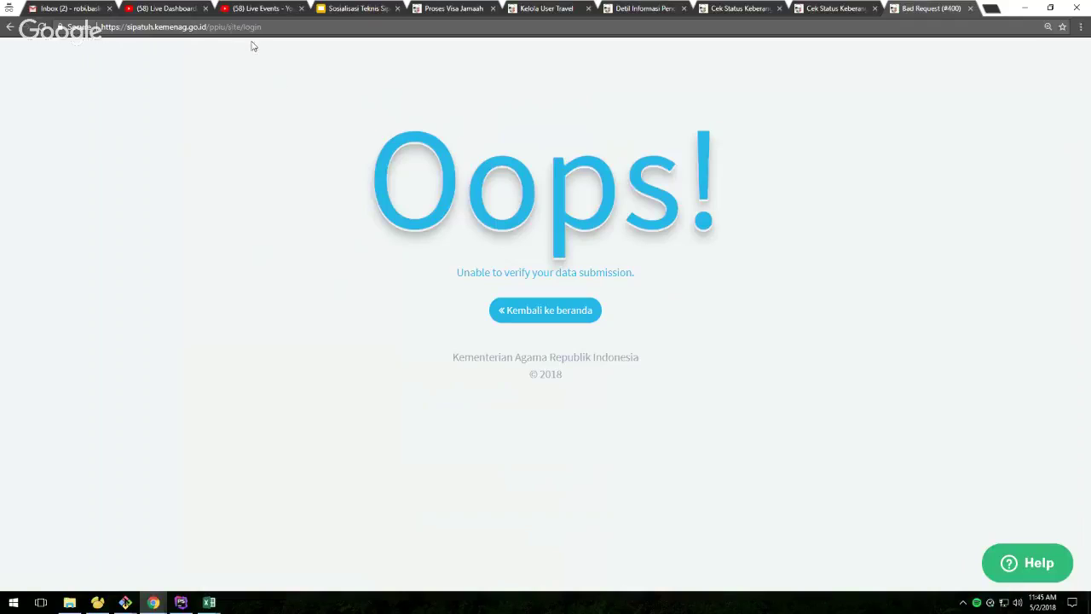
click(297, 25)
Trim the browser address back to the dashboard path and reload it.
click(297, 24)
key(BackSpace)
key(BackSpace)
key(BackSpace)
key(BackSpace)
key(BackSpace)
key(BackSpace)
key(BackSpace)
key(BackSpace)
key(BackSpace)
key(BackSpace)
key(BackSpace)
key(Return)
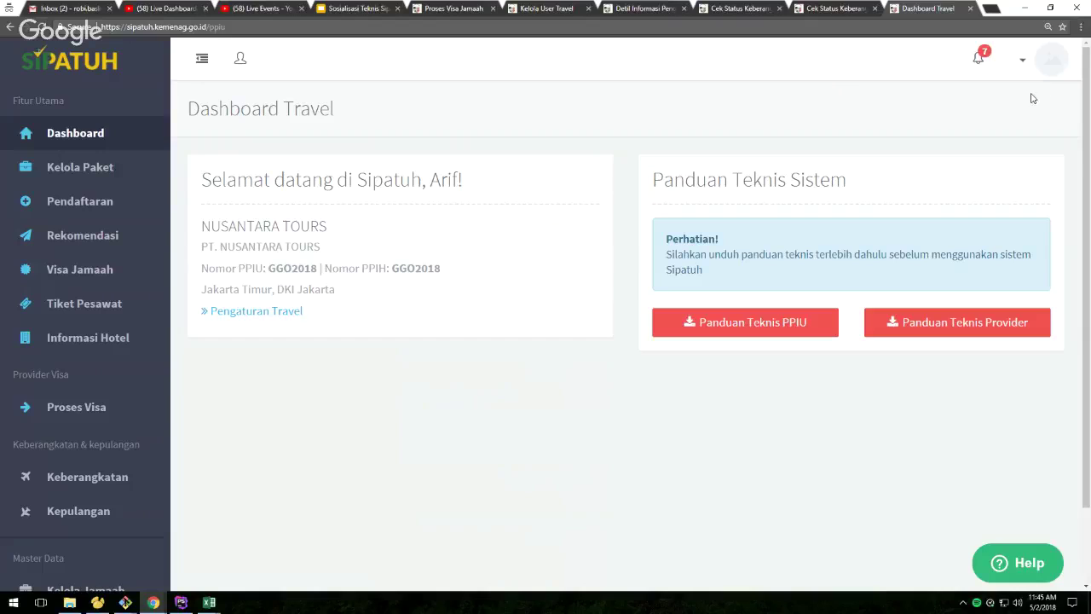
drag(416, 181, 456, 181)
click(548, 188)
Open Profil from the account menu and look through the Formulir Ubah User form.
click(1025, 60)
click(1007, 106)
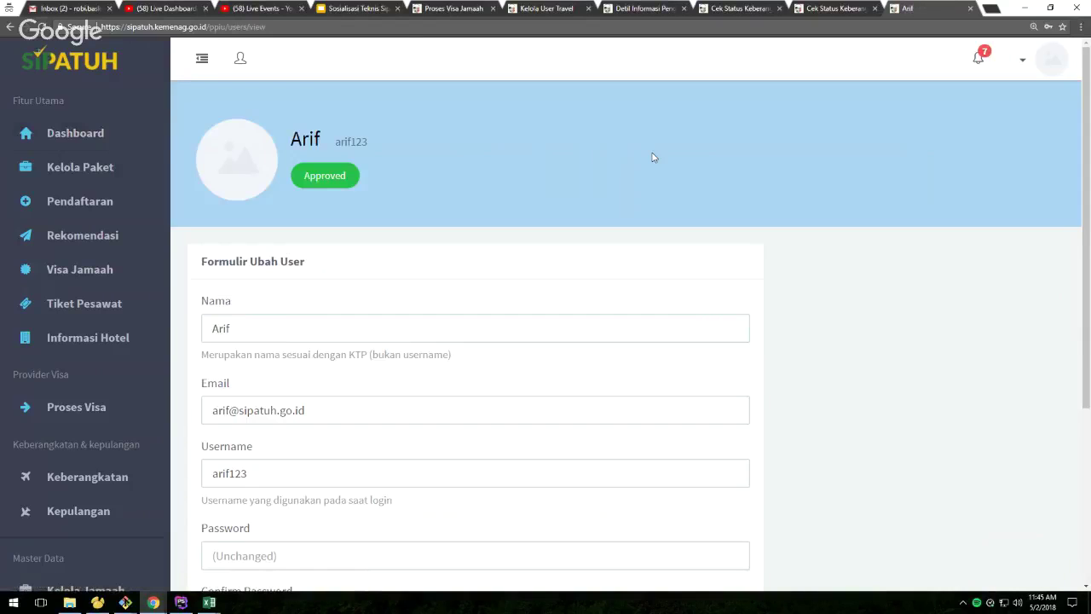
scroll(409, 207, down, 3)
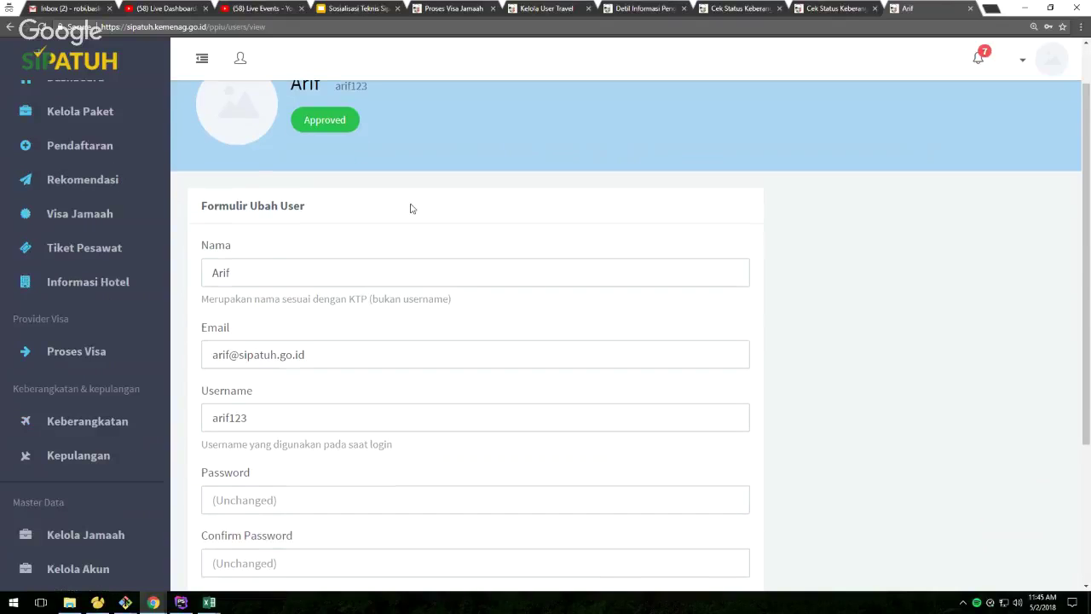
scroll(409, 207, up, 3)
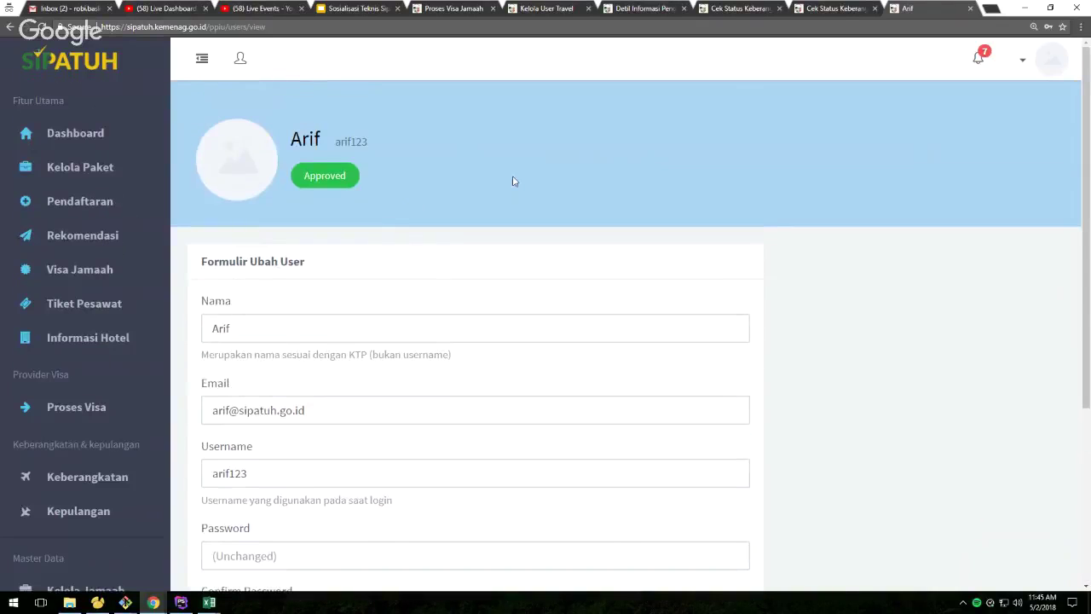
scroll(333, 202, down, 3)
scroll(355, 232, up, 3)
scroll(370, 237, down, 2)
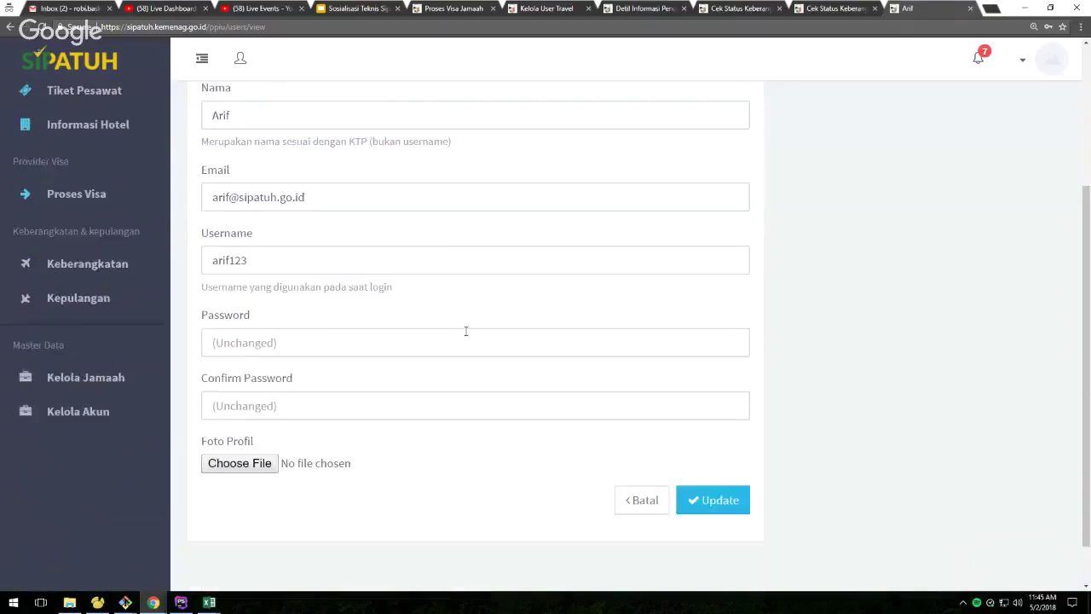
scroll(380, 311, up, 3)
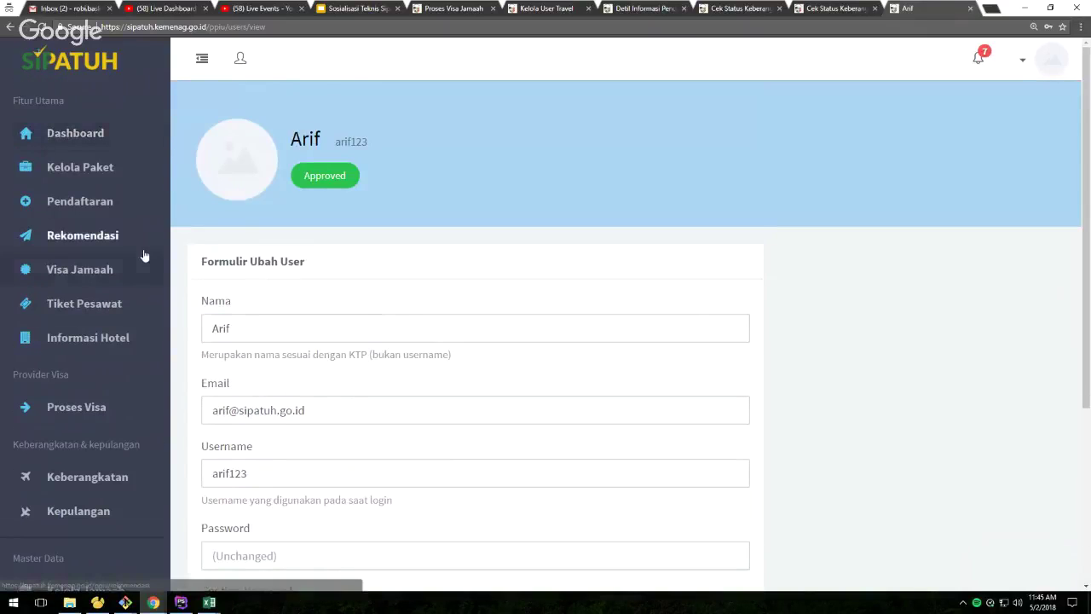
scroll(140, 253, down, 3)
scroll(114, 256, up, 3)
scroll(115, 255, up, 1)
scroll(171, 162, down, 3)
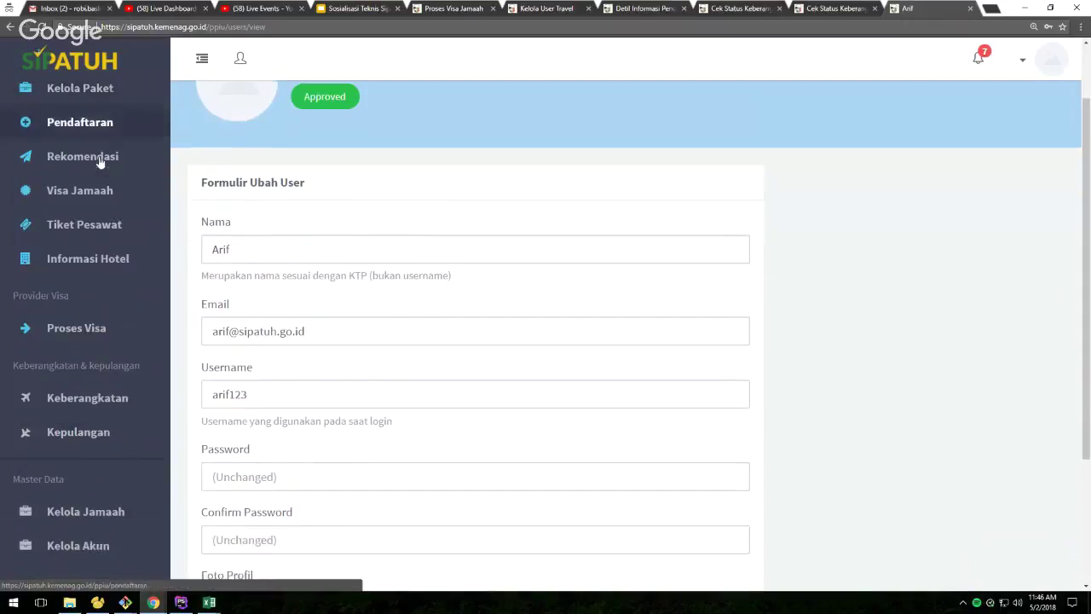
scroll(103, 165, up, 3)
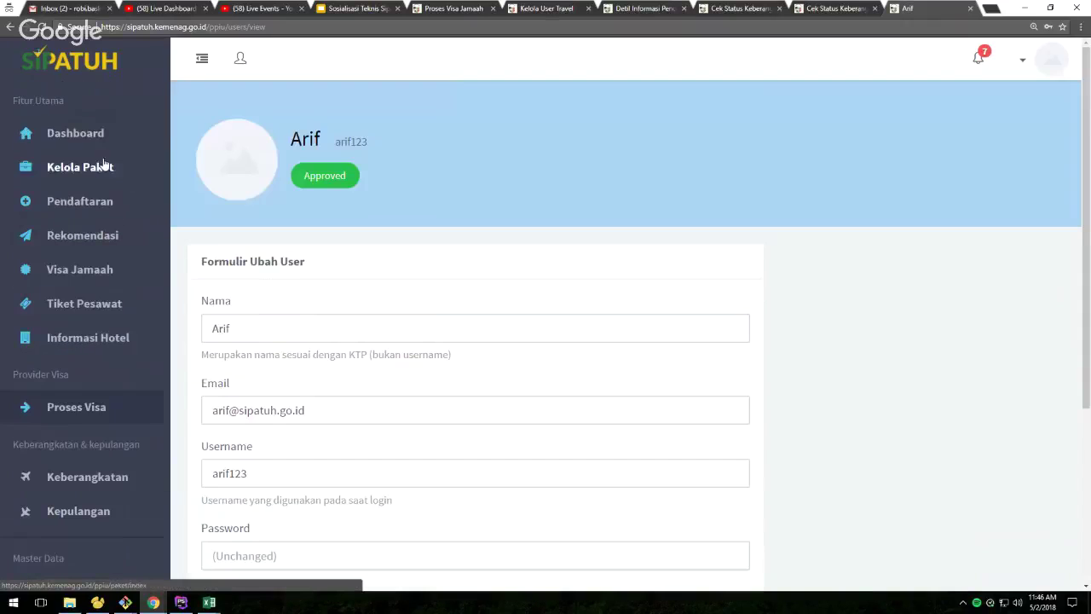
Open Visa Jamaah and start a new request via Buat Pengajuan Visa Baru.
click(101, 271)
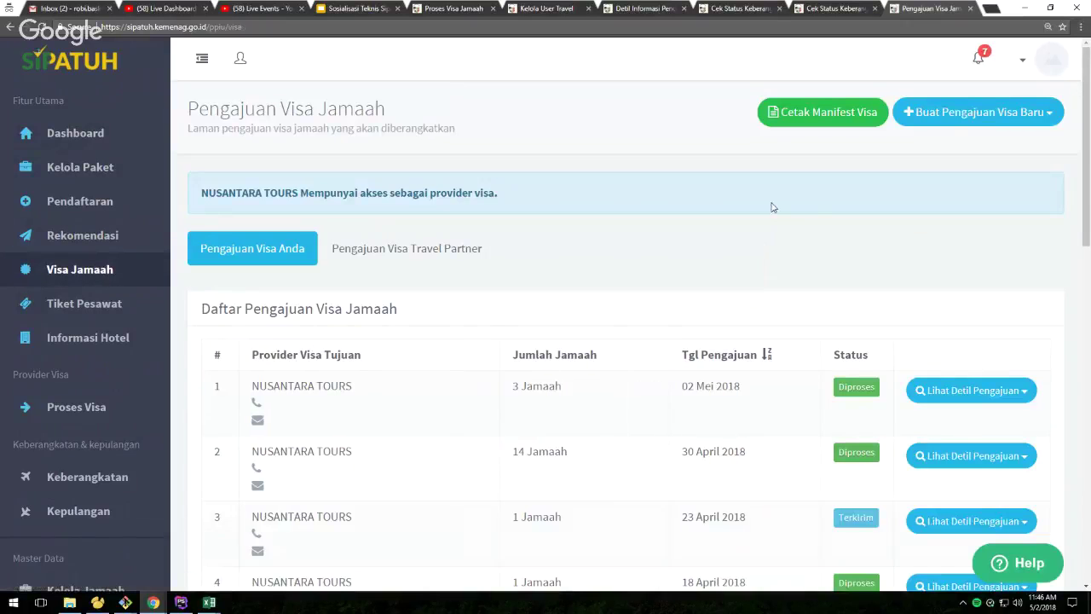
scroll(791, 266, down, 4)
scroll(787, 273, up, 4)
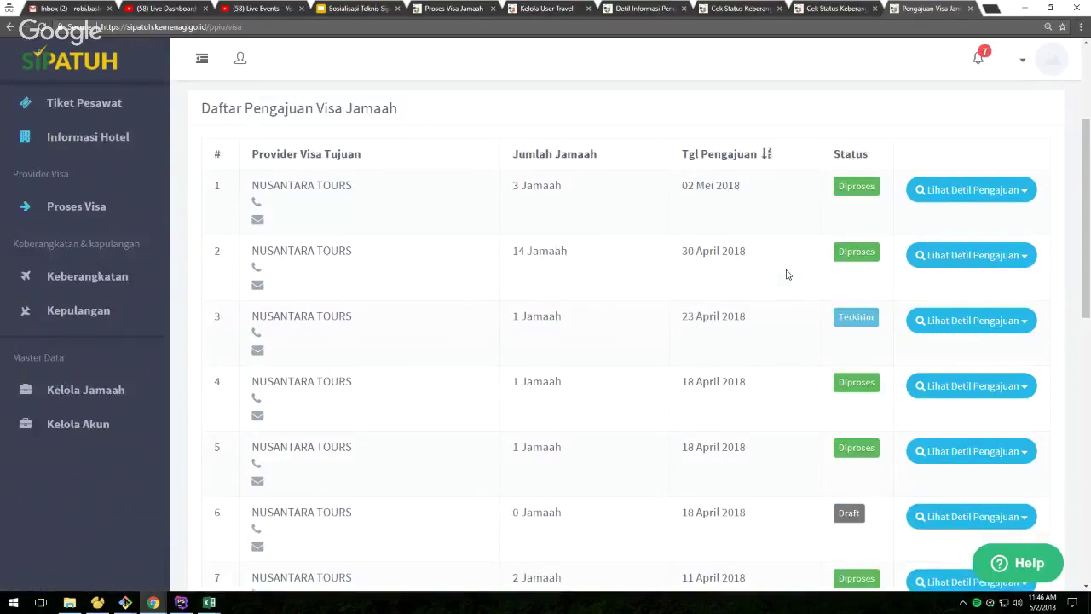
click(979, 112)
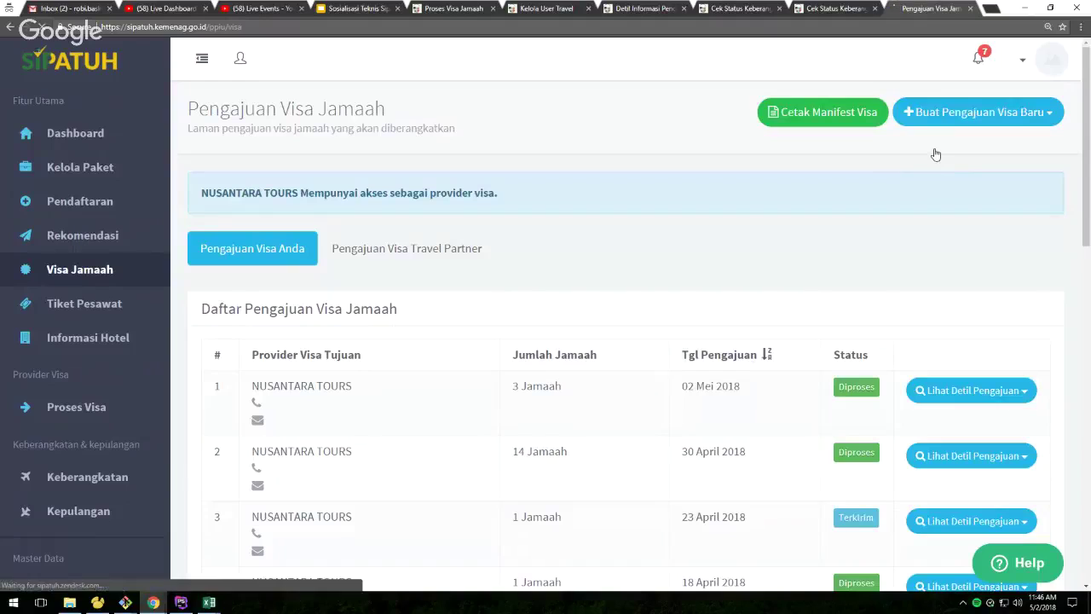
click(933, 149)
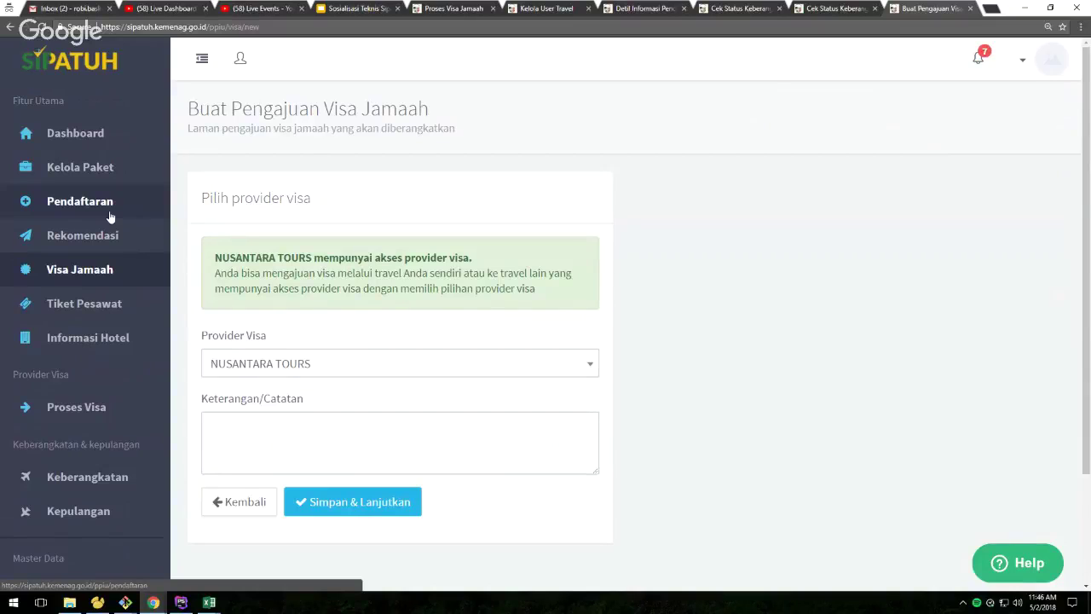
Visit the Proses Visa Jamaah list, then return to Dashboard Travel.
click(50, 130)
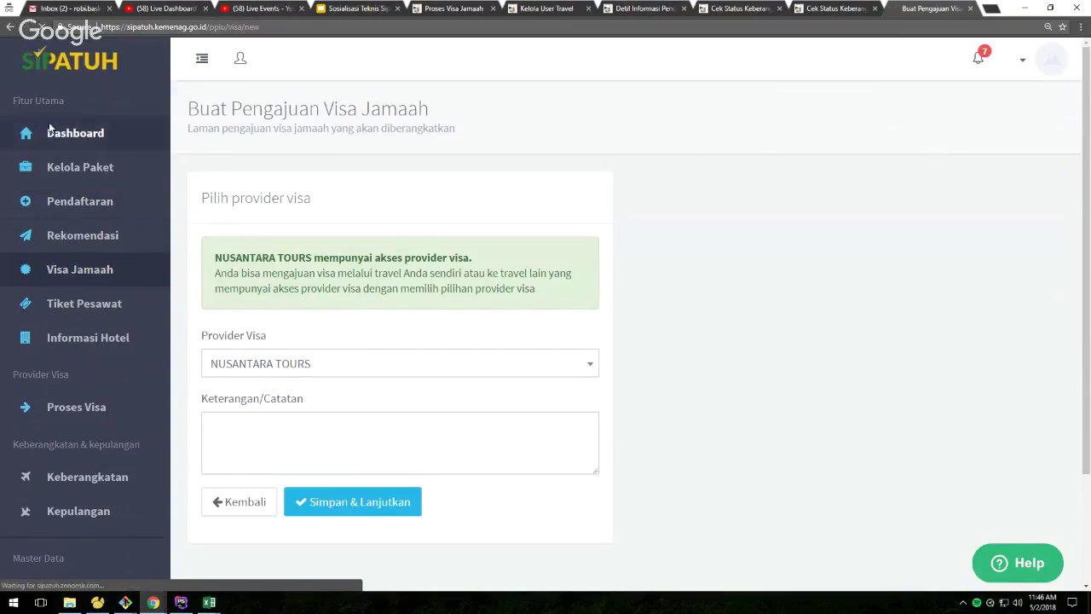
scroll(580, 148, down, 1)
scroll(578, 148, up, 1)
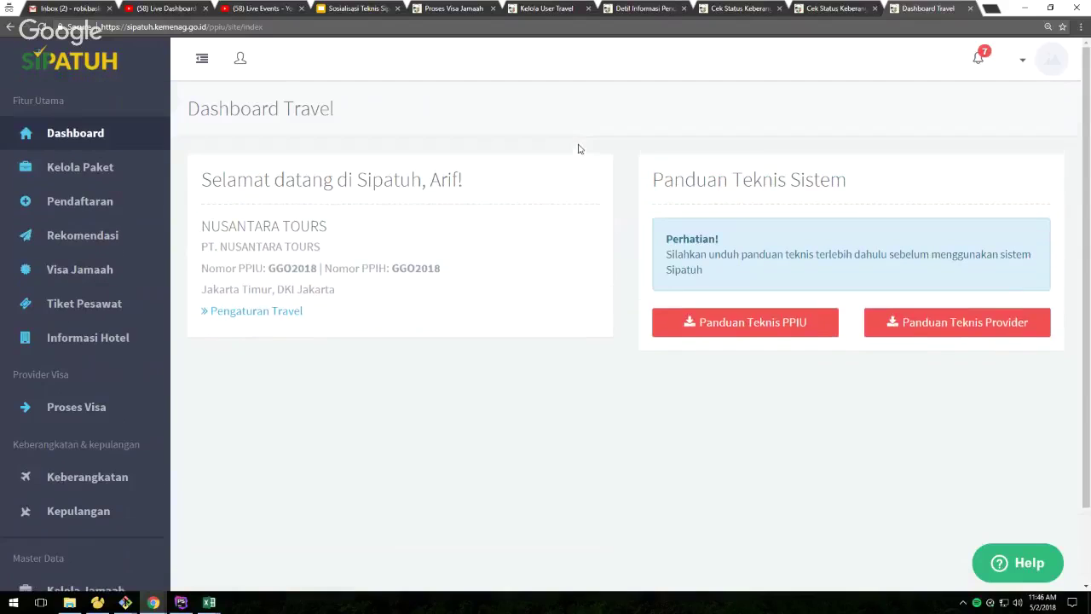
scroll(115, 317, down, 1)
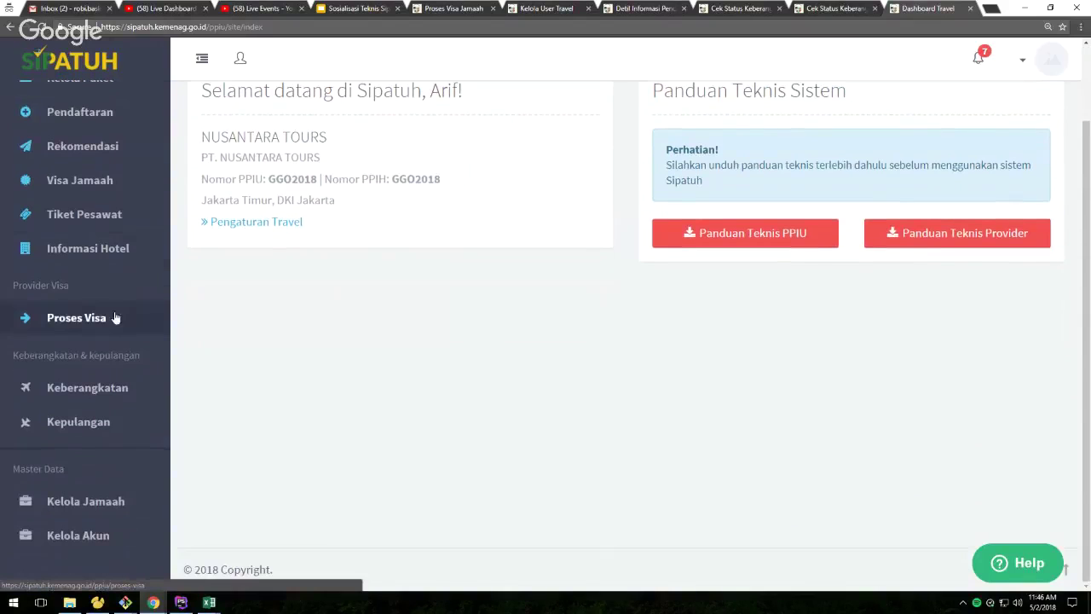
click(96, 319)
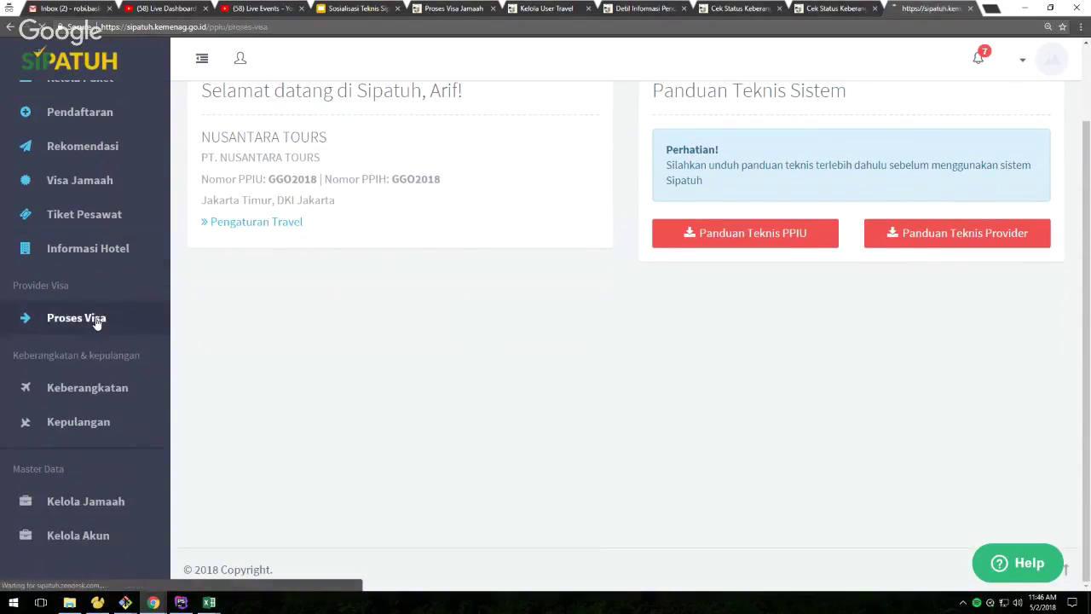
scroll(412, 243, down, 2)
scroll(412, 243, down, 1)
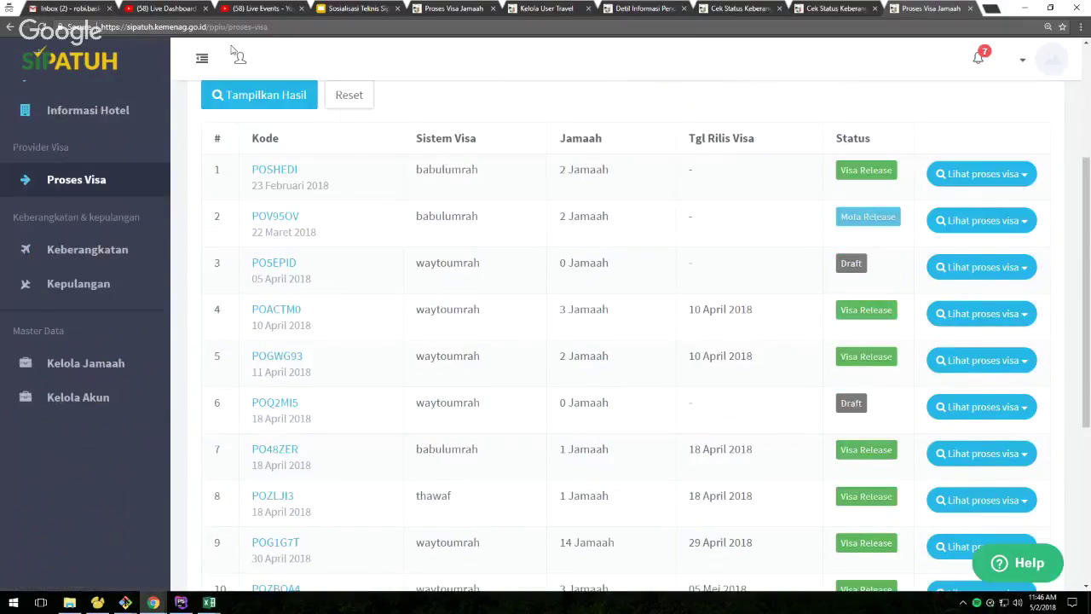
scroll(81, 182, up, 3)
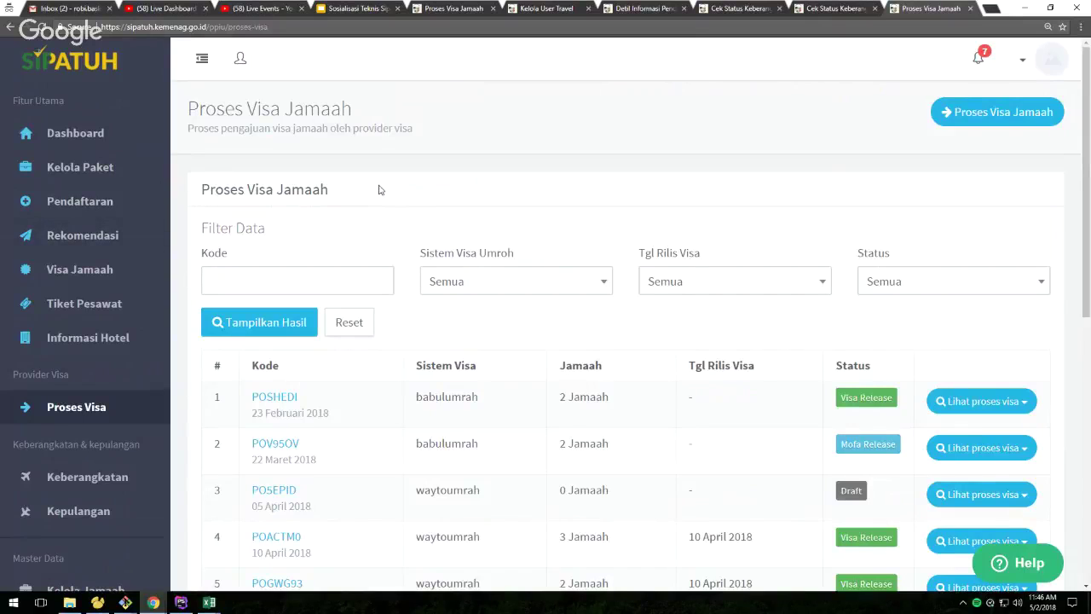
click(72, 133)
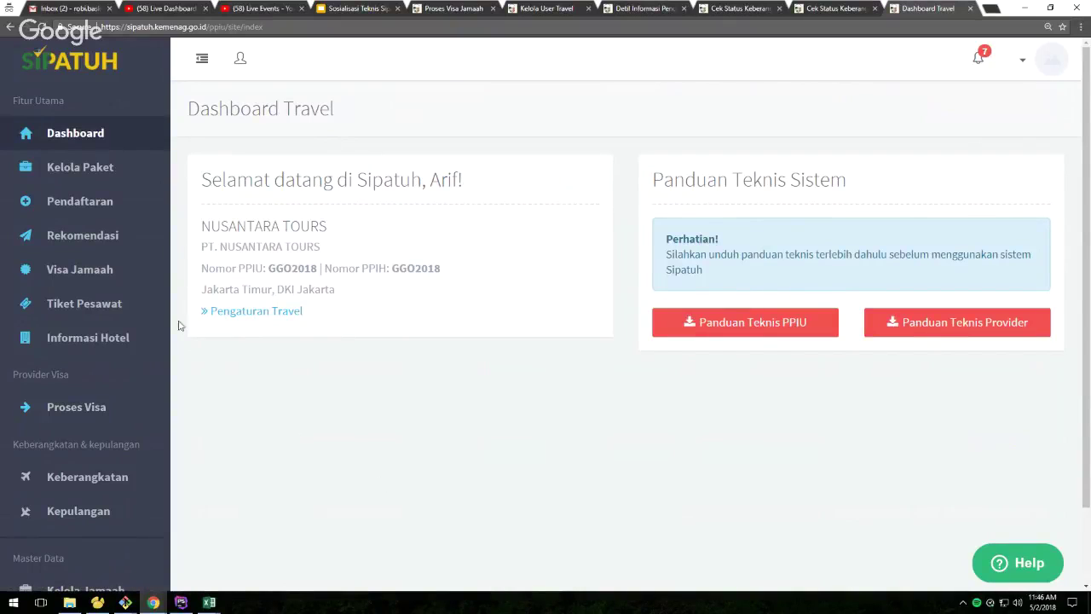
Close the Forbidden (#403) settings tab and return to the Kelola User Travel list of 9 users.
click(240, 312)
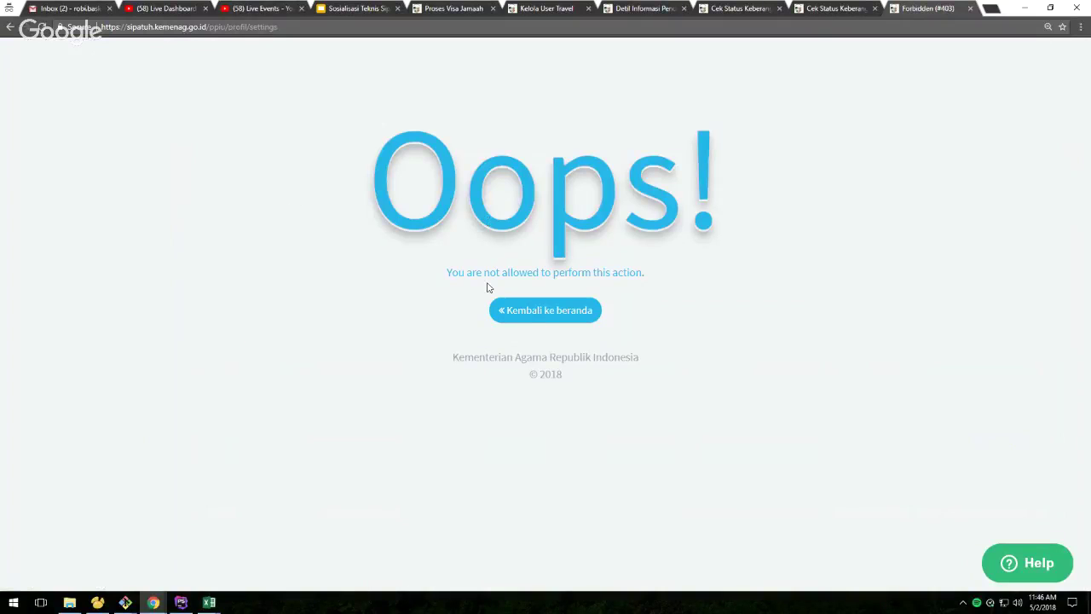
click(970, 8)
scroll(920, 68, up, 4)
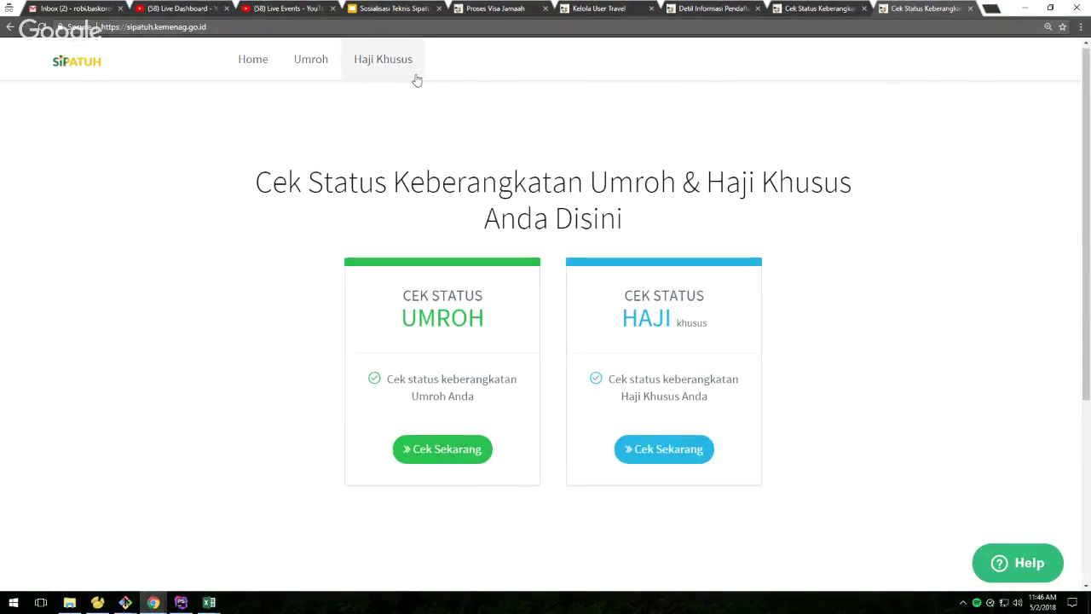
click(637, 8)
scroll(641, 153, up, 8)
scroll(640, 154, down, 8)
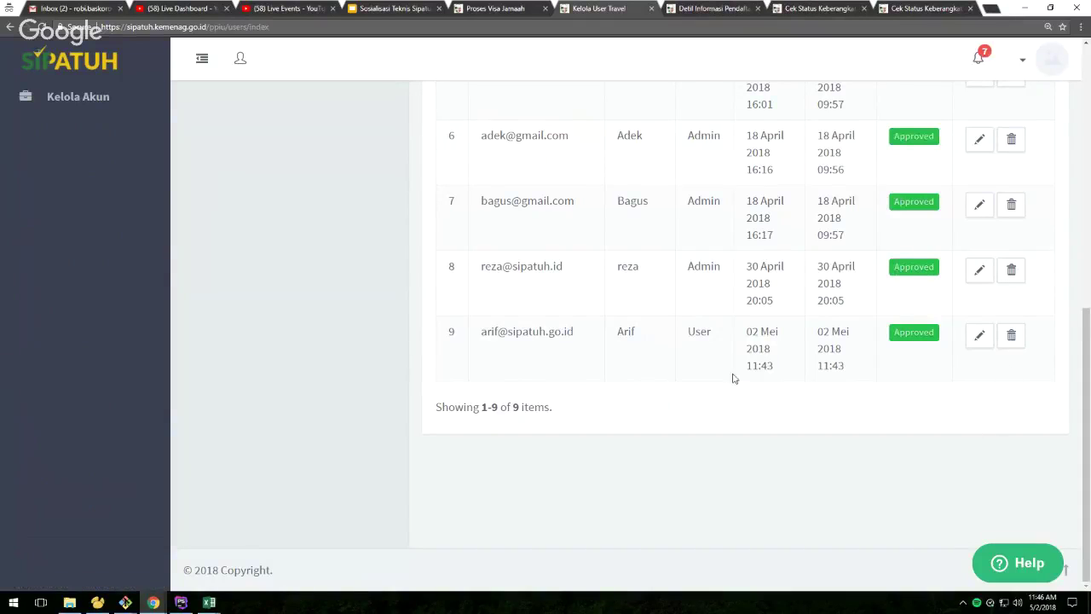
scroll(850, 383, up, 1)
scroll(849, 382, up, 3)
Try deleting the row 9 user, confirm with OK, then go back from the refusal page.
scroll(850, 381, down, 4)
click(1012, 335)
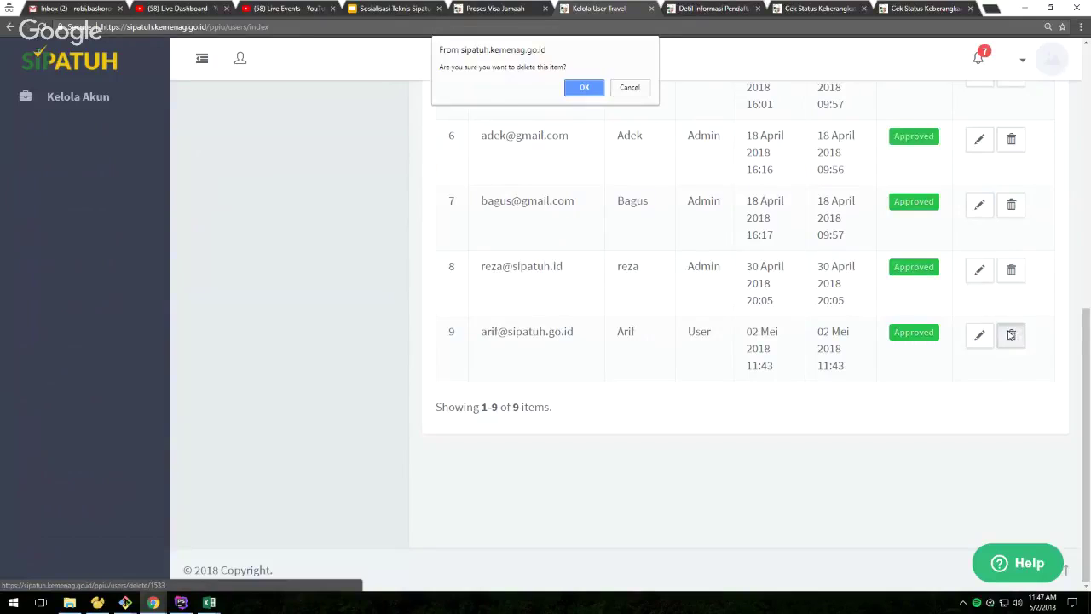
click(581, 88)
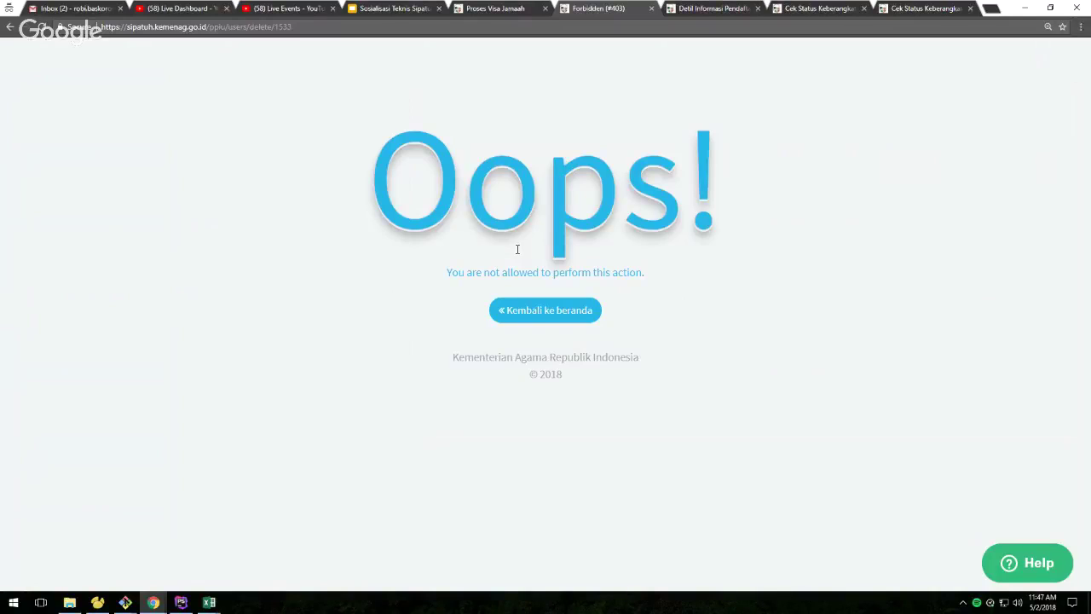
click(12, 30)
click(312, 28)
Trim the users/index address back to the ppiu root and load it.
click(311, 27)
key(BackSpace)
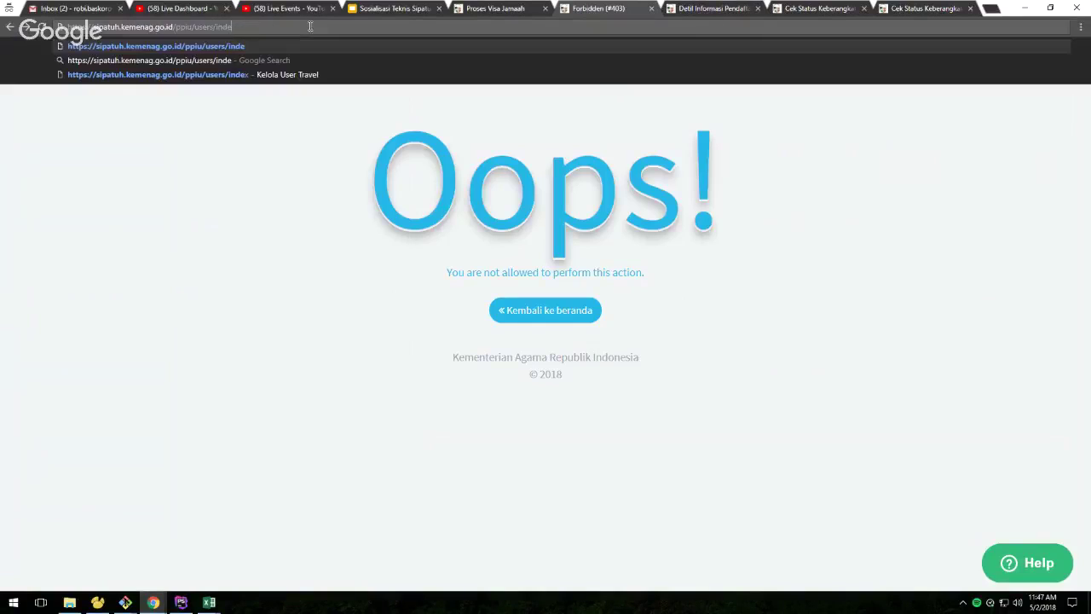
key(BackSpace)
key(BackSpace)
key(BackSpace)
key(BackSpace)
key(BackSpace)
key(BackSpace)
key(BackSpace)
key(BackSpace)
key(BackSpace)
key(BackSpace)
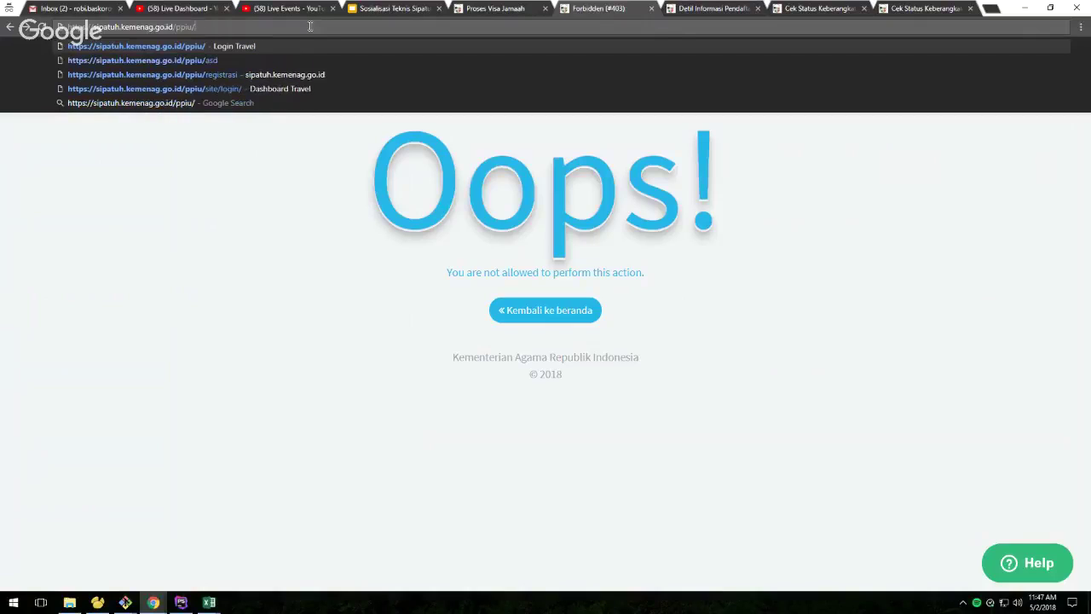
key(Return)
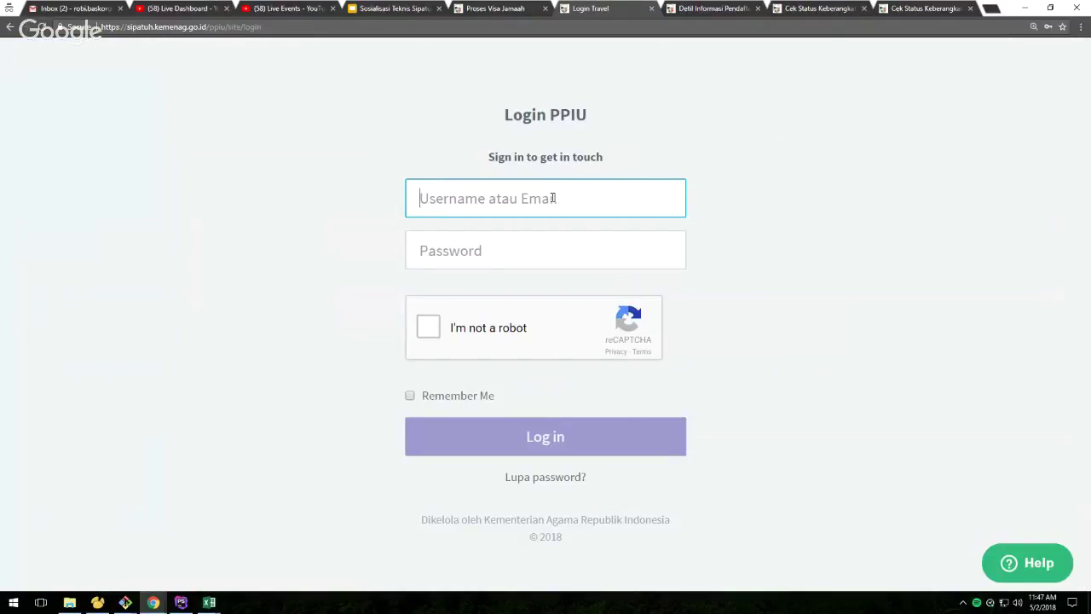
Sign in with the saved admin login, ticking the reCAPTCHA box.
text(ad)
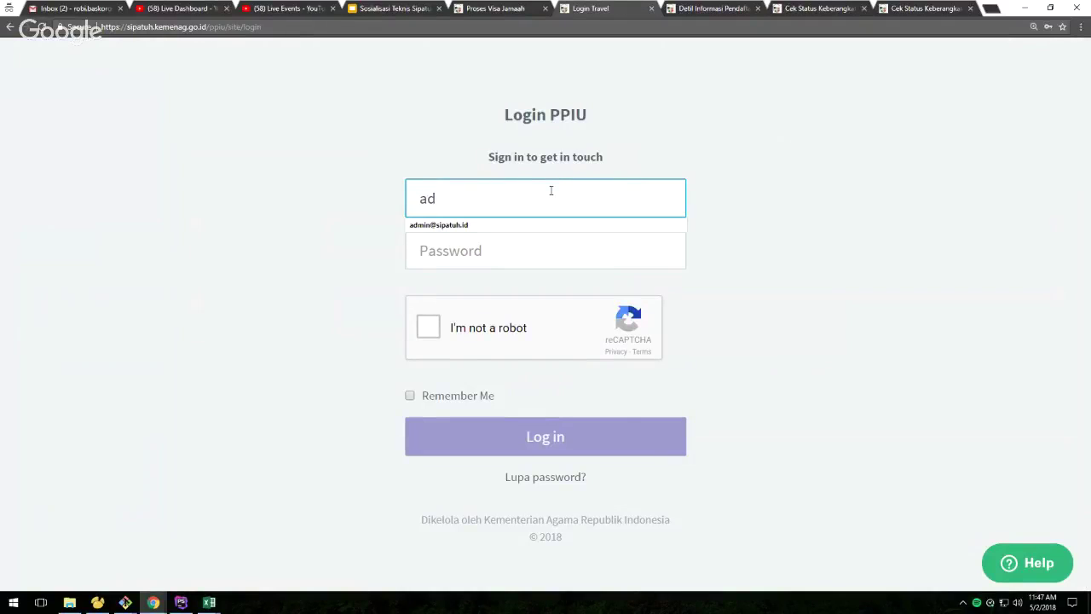
click(551, 226)
click(454, 225)
click(427, 327)
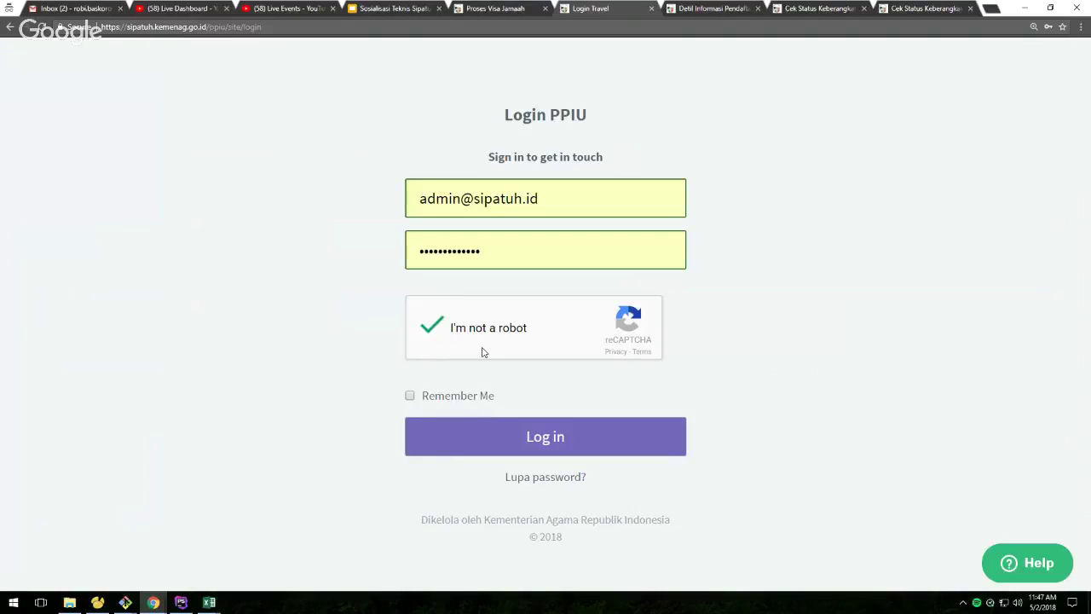
click(497, 428)
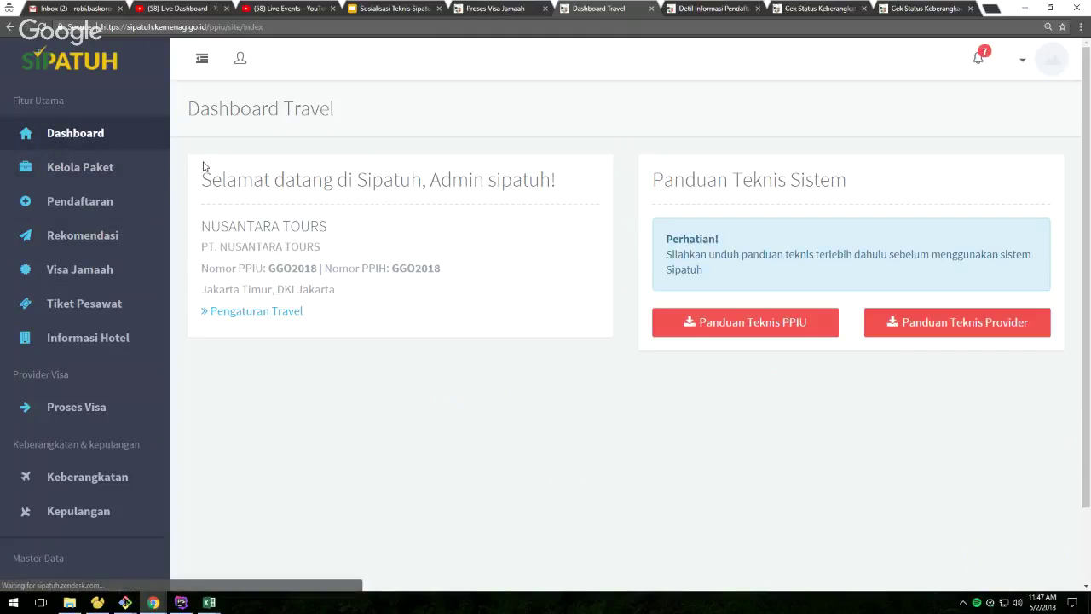
Delete the new User account in row 9 from Pengaturan > User Travel, leaving 8 accounts.
click(249, 311)
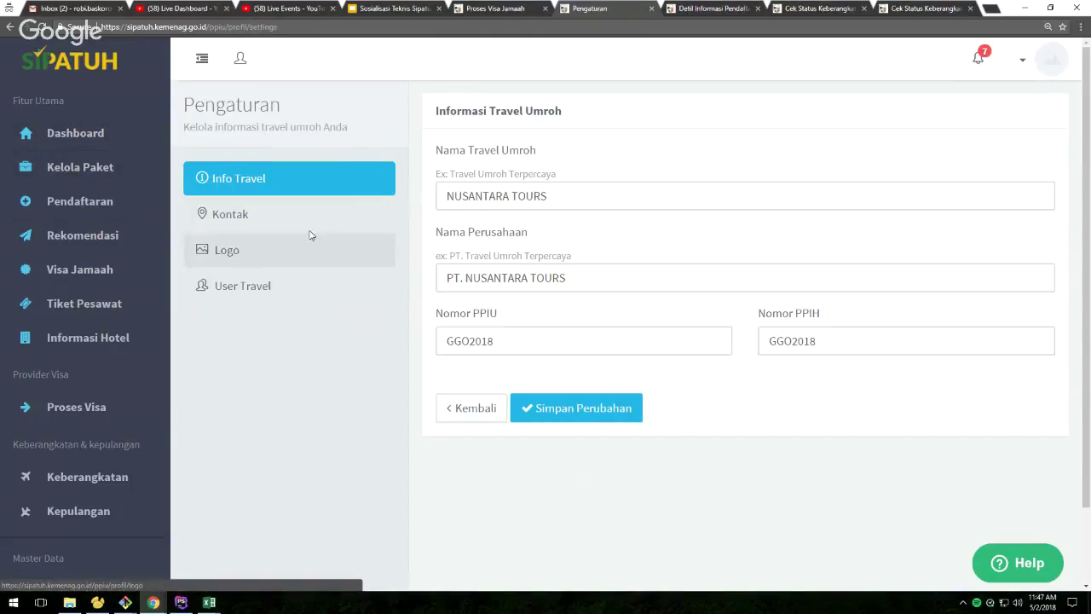
click(249, 287)
scroll(674, 332, down, 6)
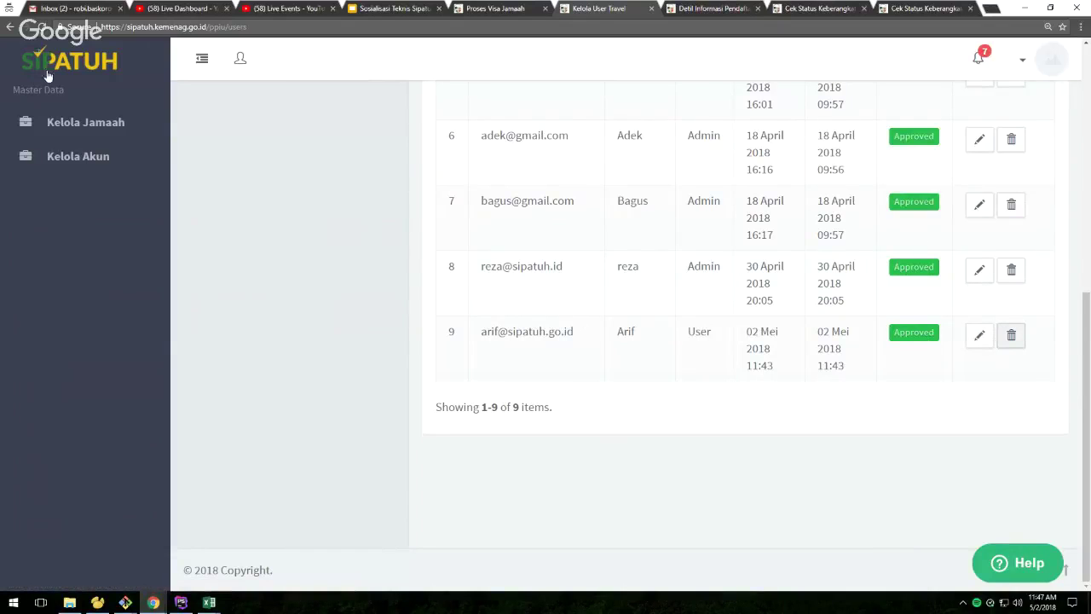
scroll(1042, 338, up, 6)
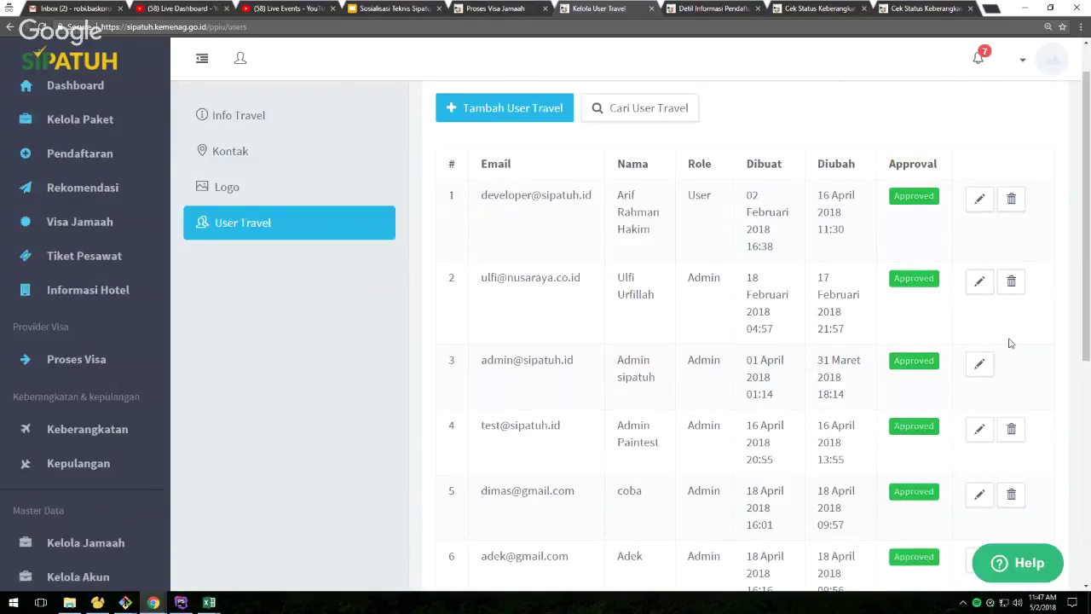
scroll(1045, 333, down, 6)
click(1011, 337)
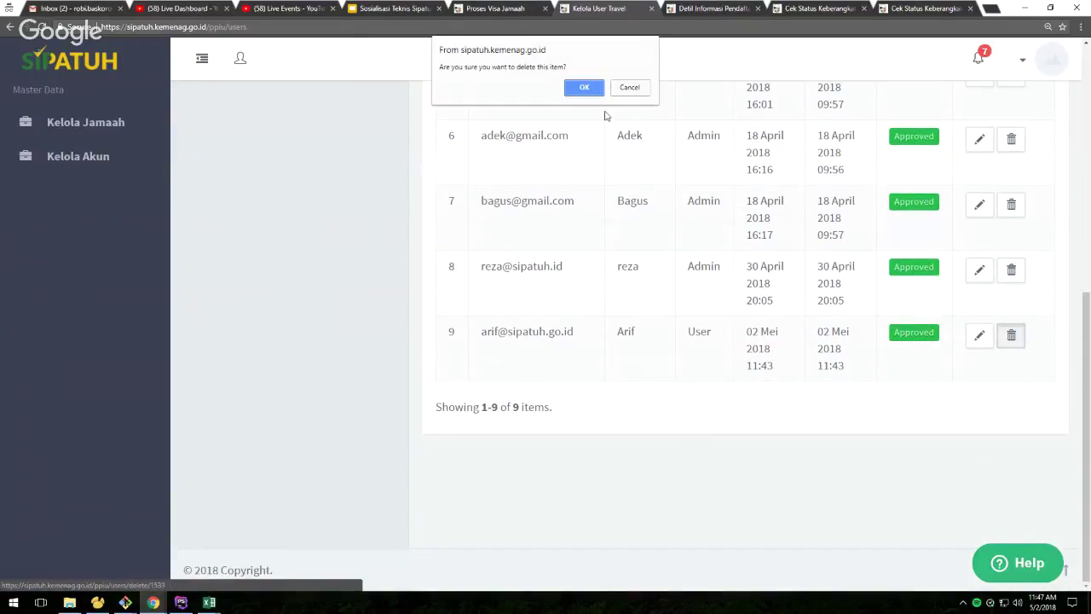
click(584, 88)
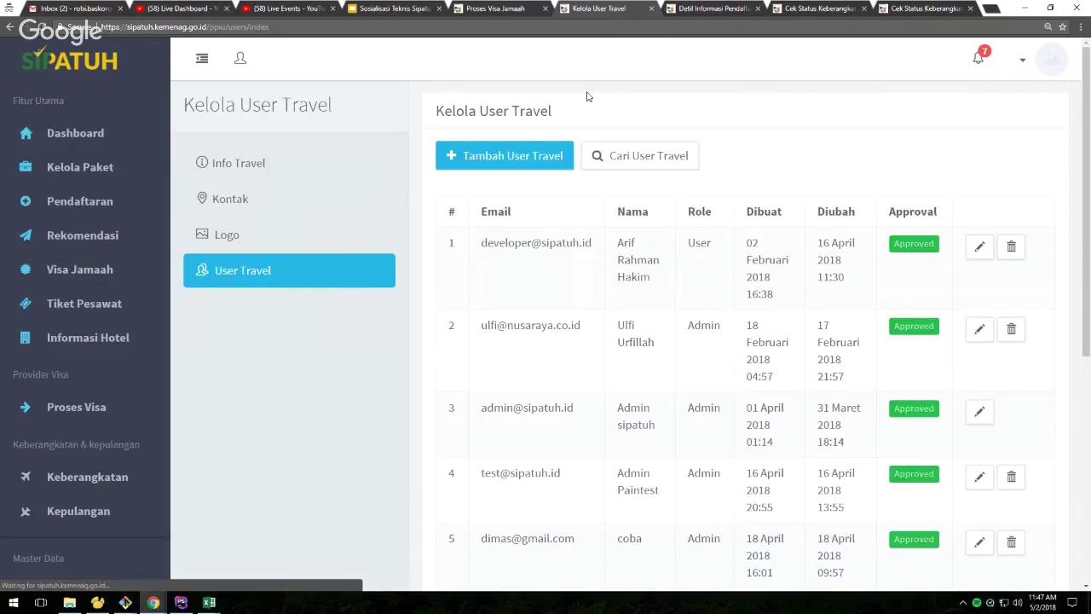
scroll(610, 254, down, 3)
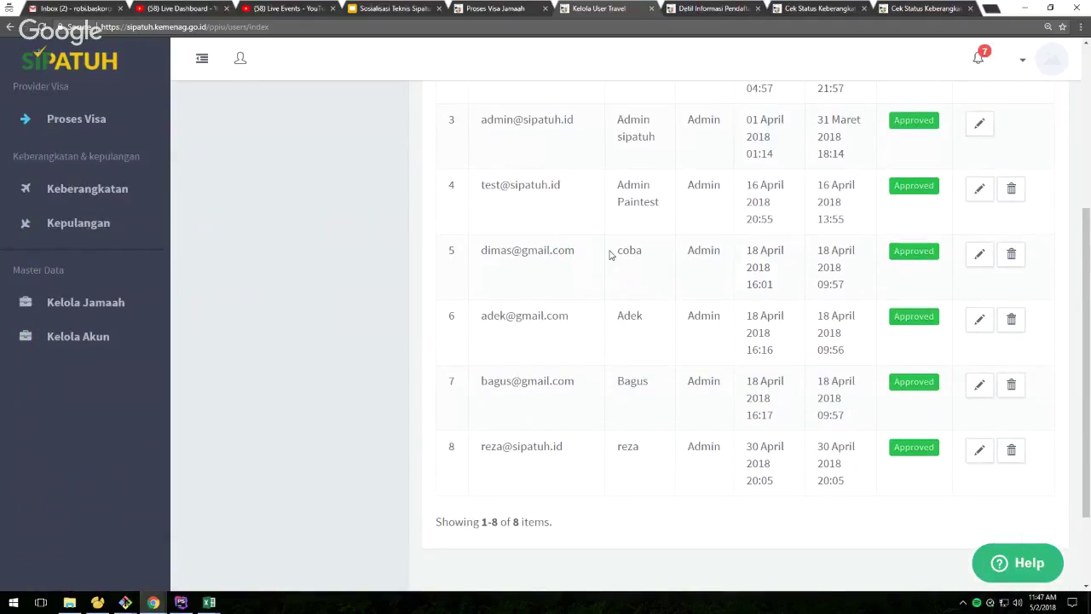
scroll(609, 254, down, 2)
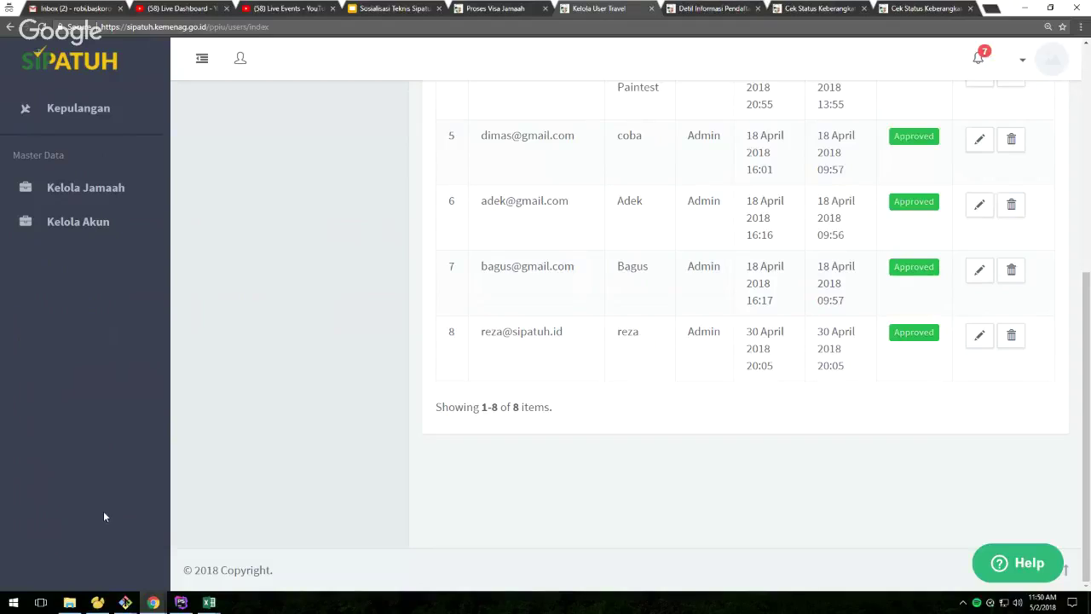
Open the Keberangkatan list of 15 NUSANTARA TOURS departure dates.
scroll(45, 539, up, 1)
scroll(56, 541, up, 1)
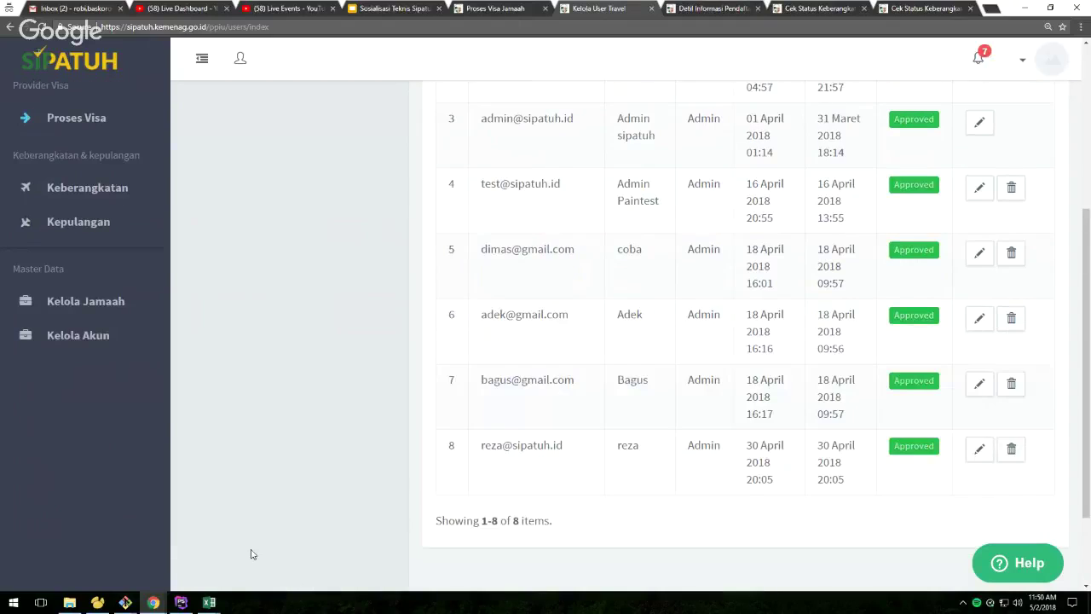
click(98, 188)
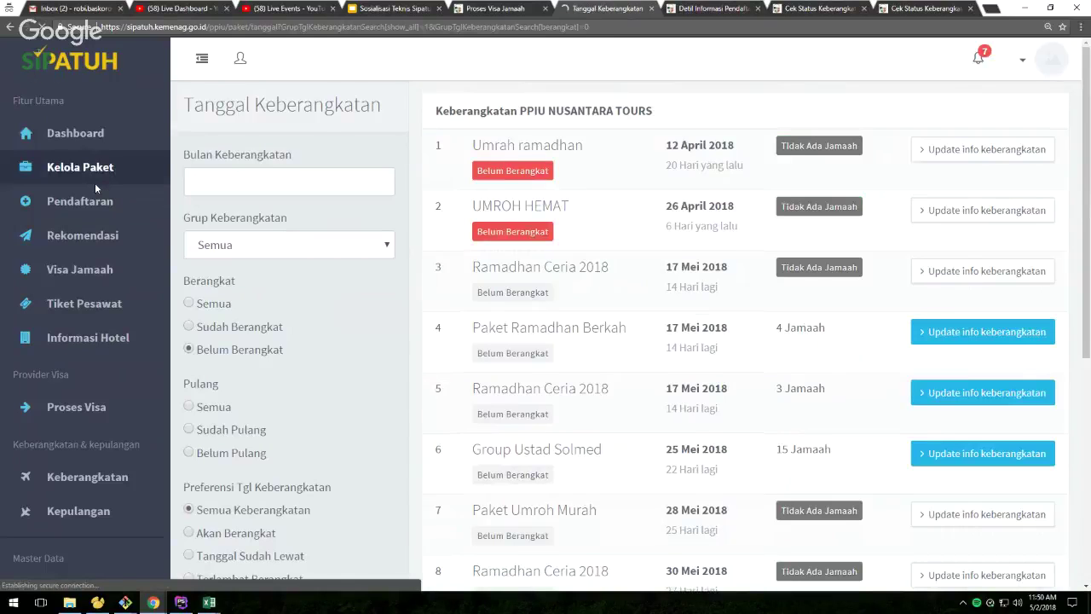
scroll(157, 271, down, 4)
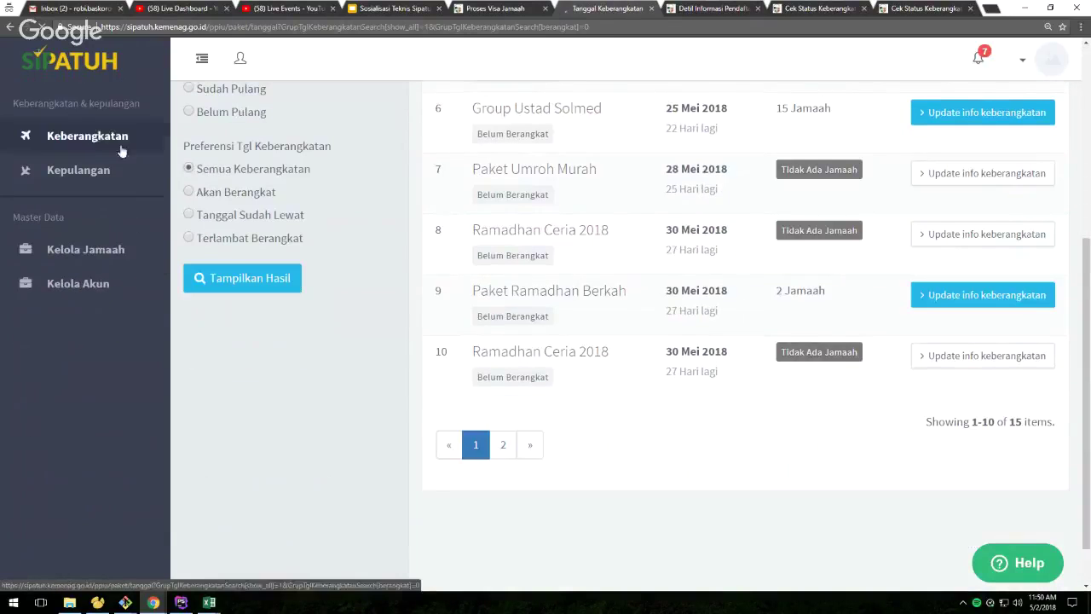
click(153, 173)
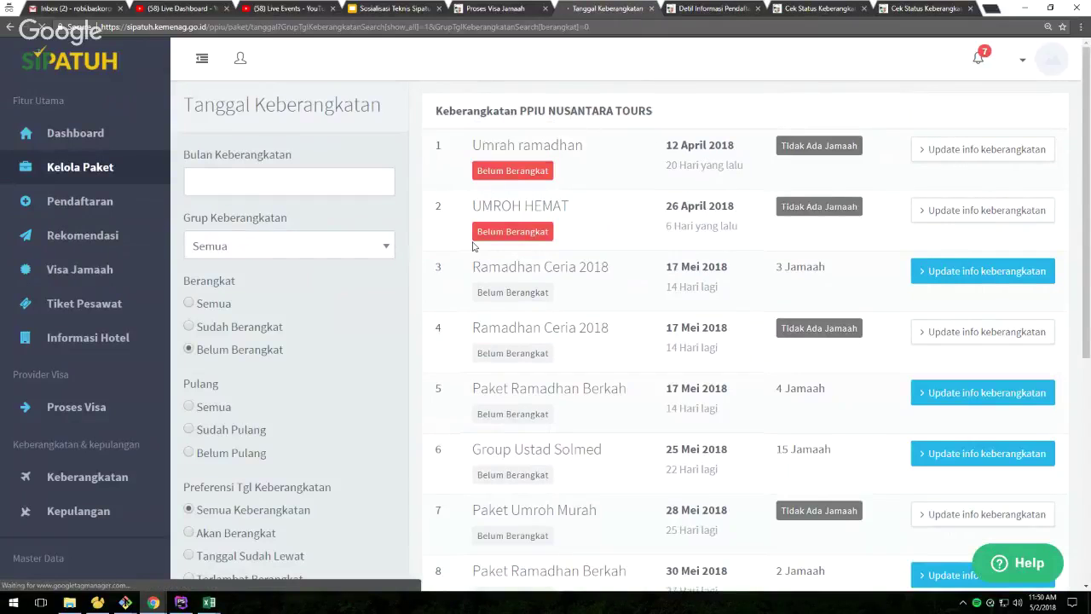
Highlight Ramadhan Ceria 2018 in row 3 and open its departure info.
drag(473, 270, 626, 275)
click(573, 306)
click(1003, 272)
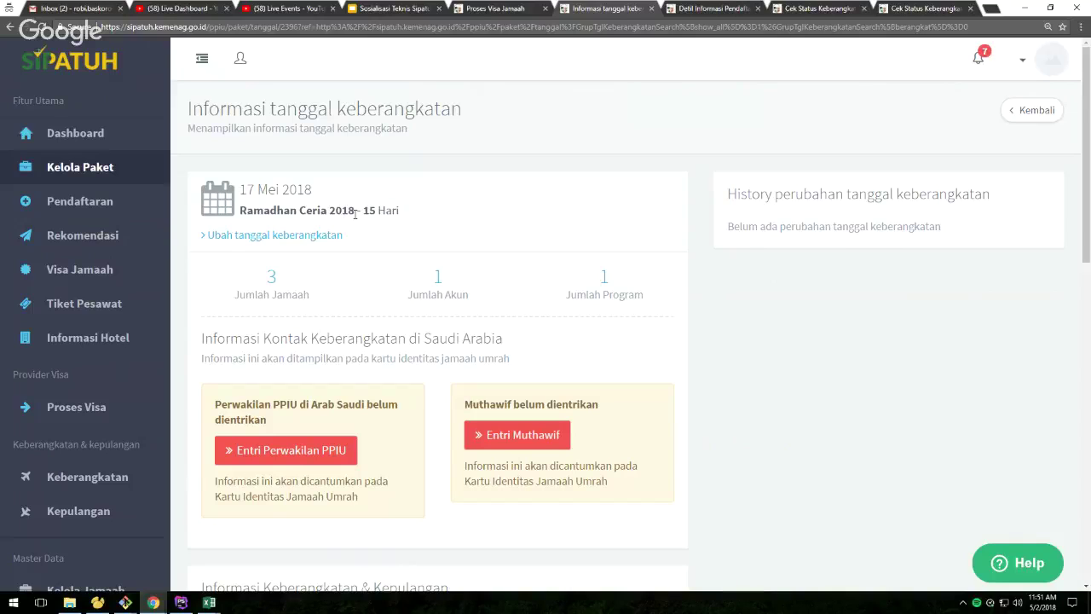
Review the Ramadhan Ceria 2018 departure info: 3 jamaah, 1 akun, 1 program.
scroll(401, 211, down, 2)
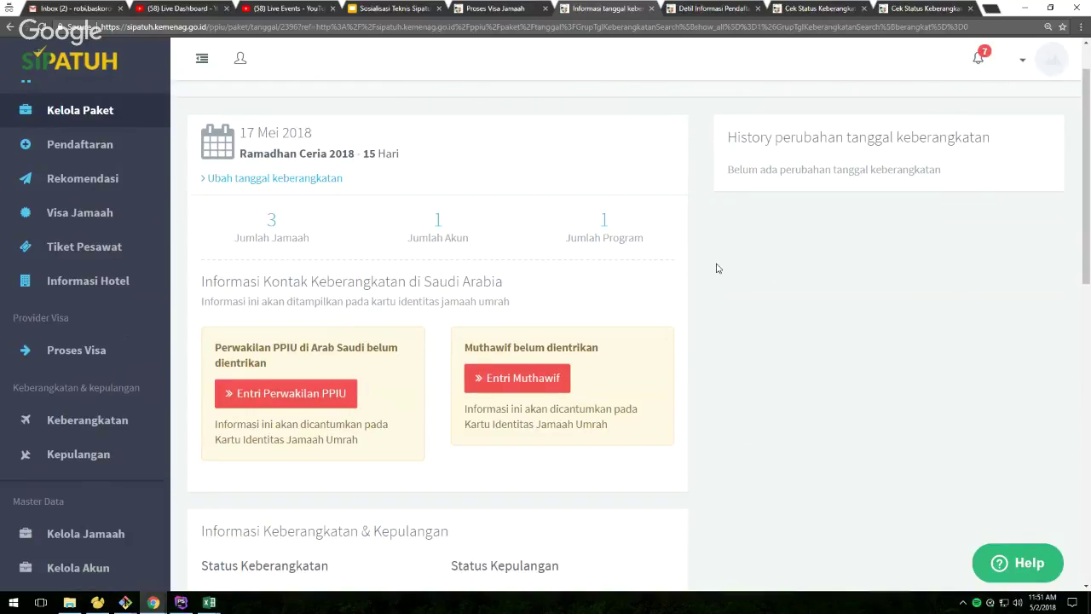
mouse_move(600, 222)
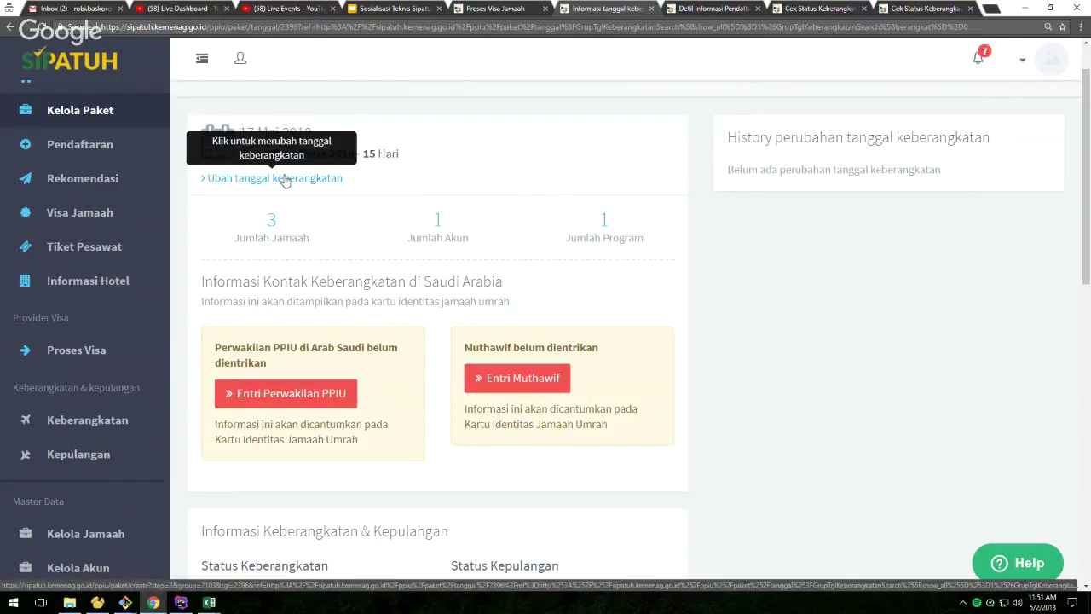
Change the Ramadhan Ceria 2018 departure date from 17 to 18 Mei 2018 and save.
click(285, 179)
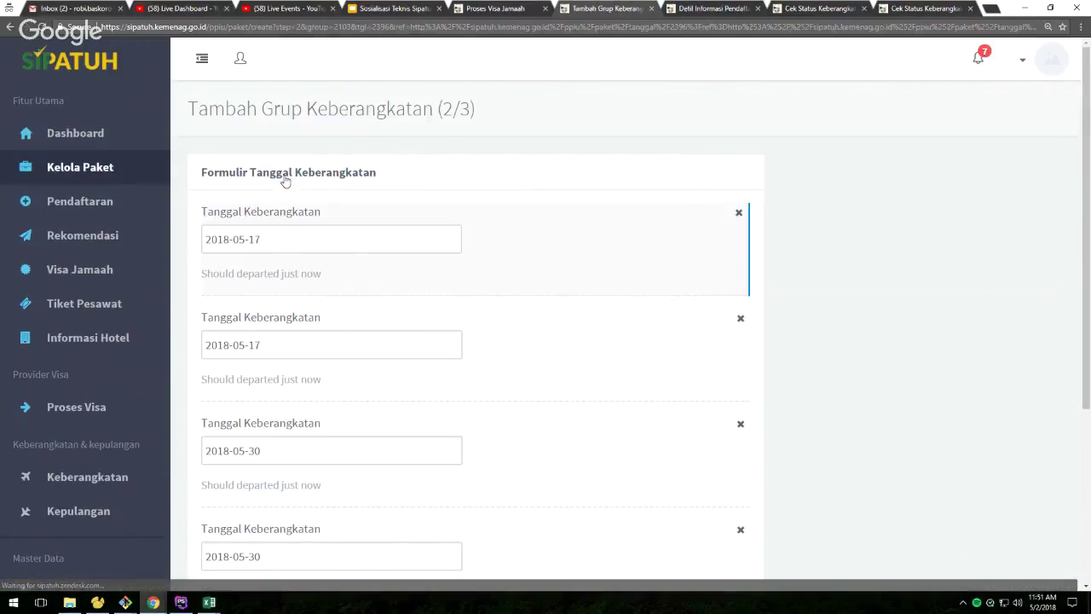
click(349, 241)
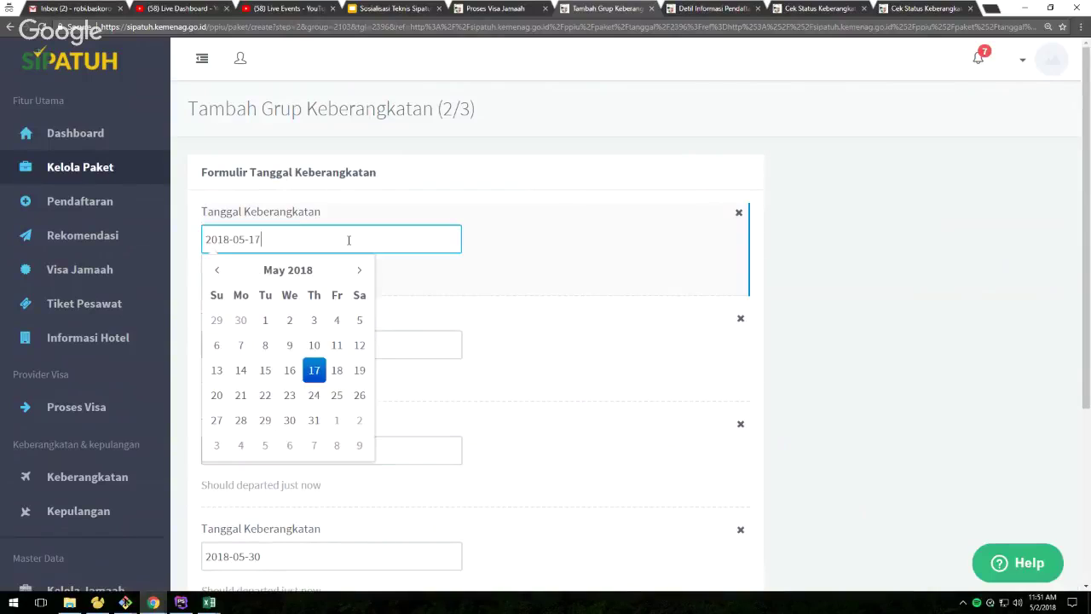
click(341, 372)
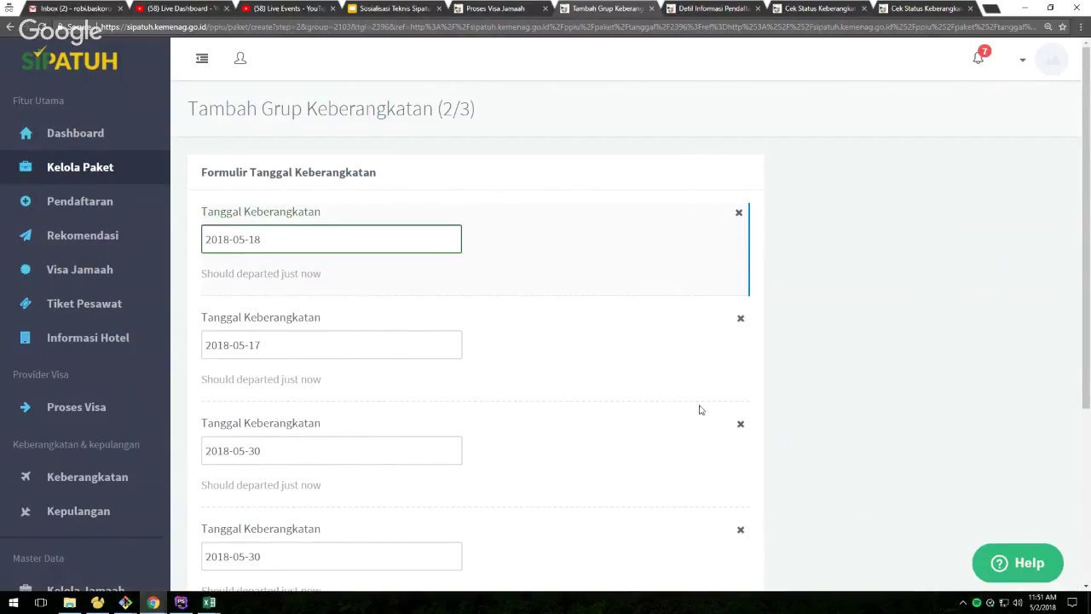
scroll(699, 406, down, 3)
click(697, 381)
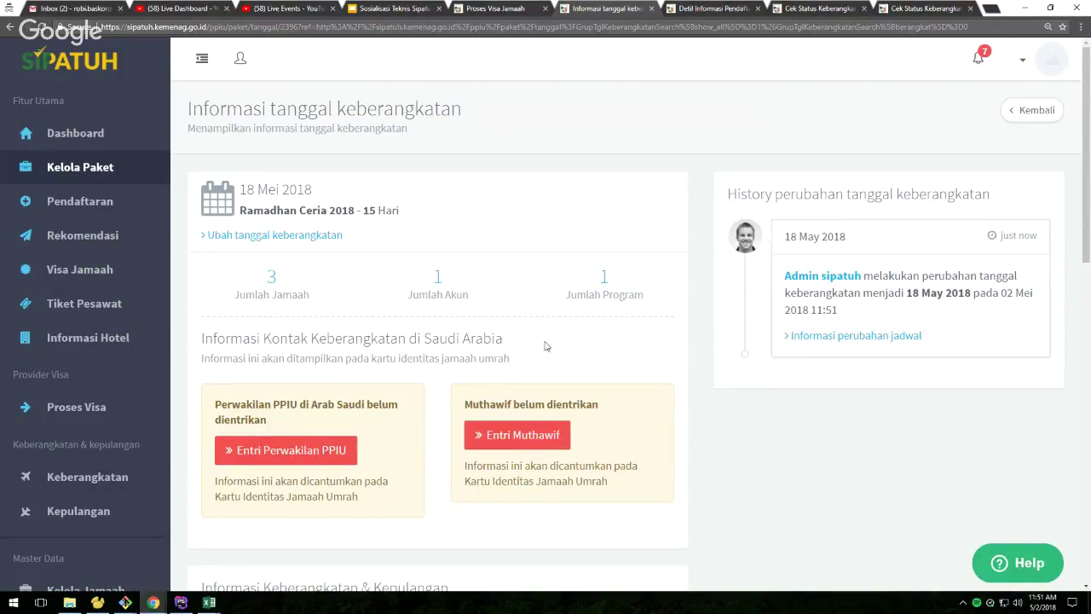
Open the Entri Perwakilan PPIU form and focus its Nama field and contact dropdown.
scroll(547, 333, down, 1)
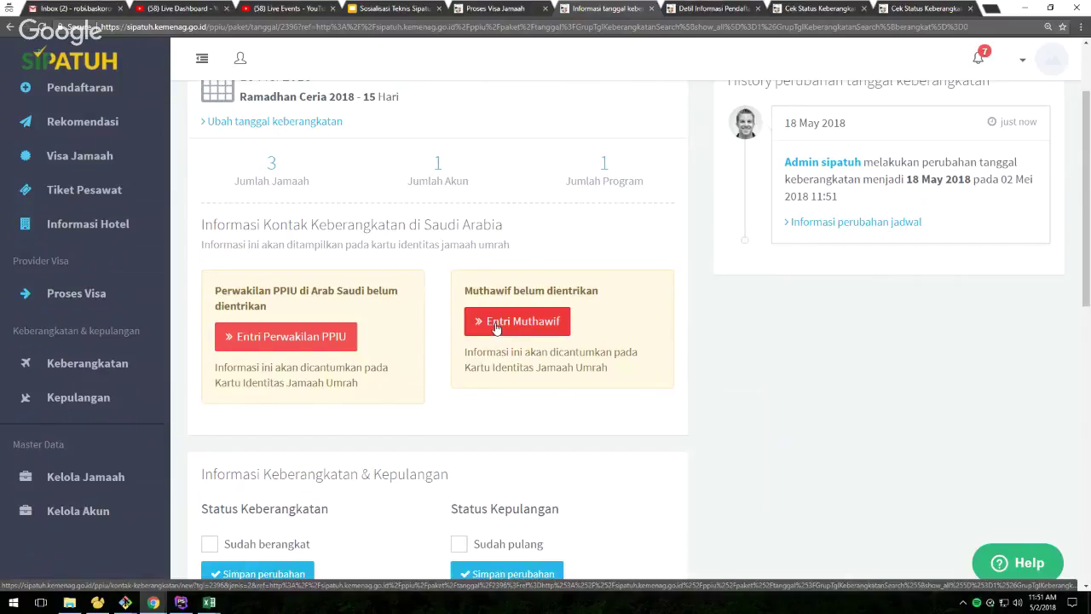
click(301, 338)
click(467, 267)
click(348, 266)
Enter the Saudi representative's name and Saudi phone number, then save with Simpan Kontak.
click(476, 263)
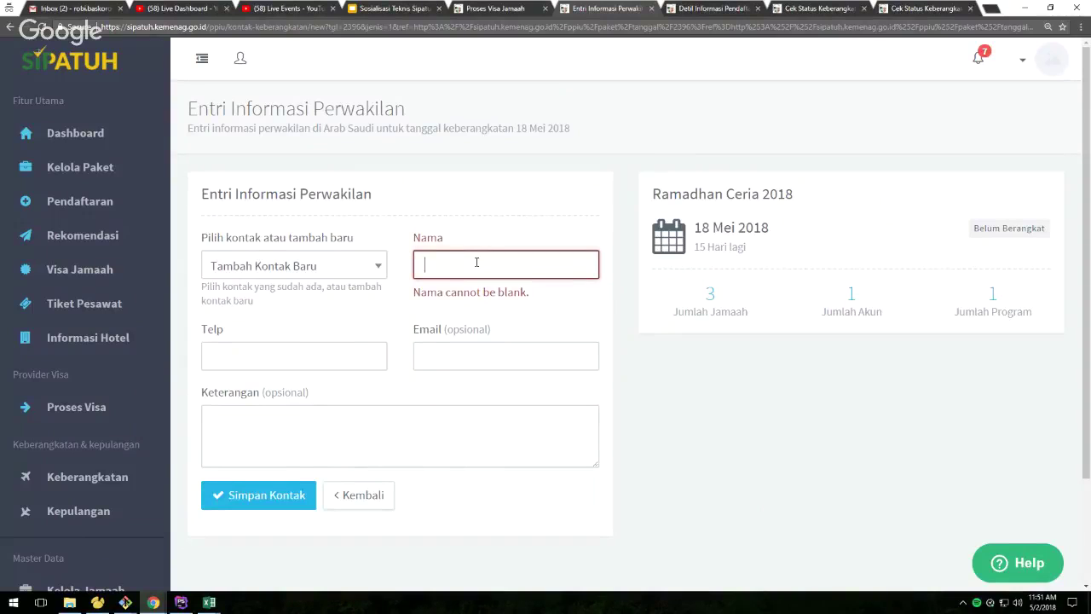
text(Asrul)
key(Tab)
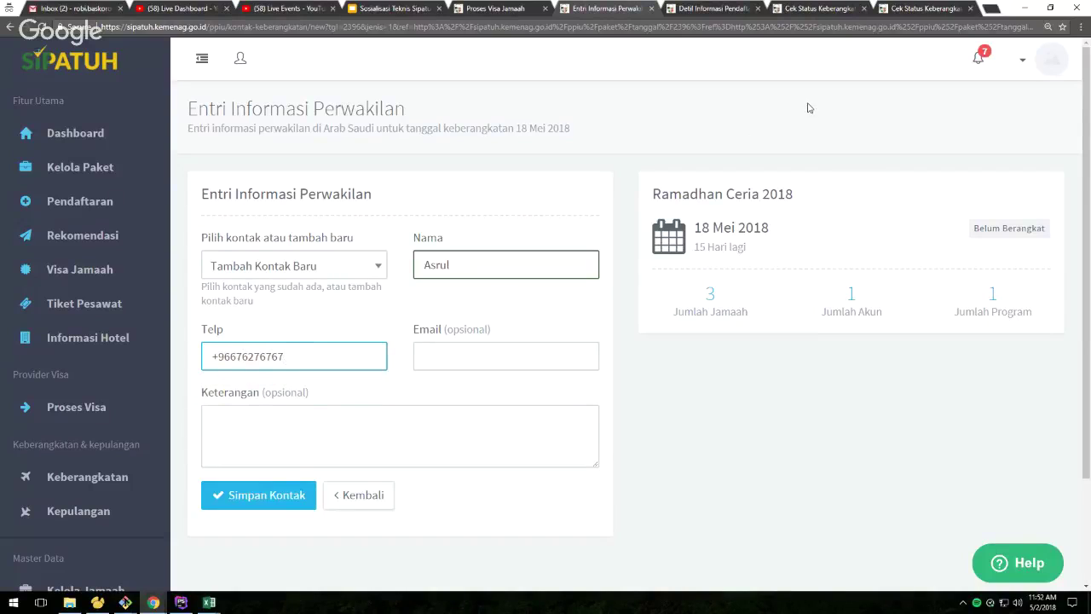
mouse_move(863, 310)
scroll(319, 430, down, 1)
scroll(318, 430, down, 1)
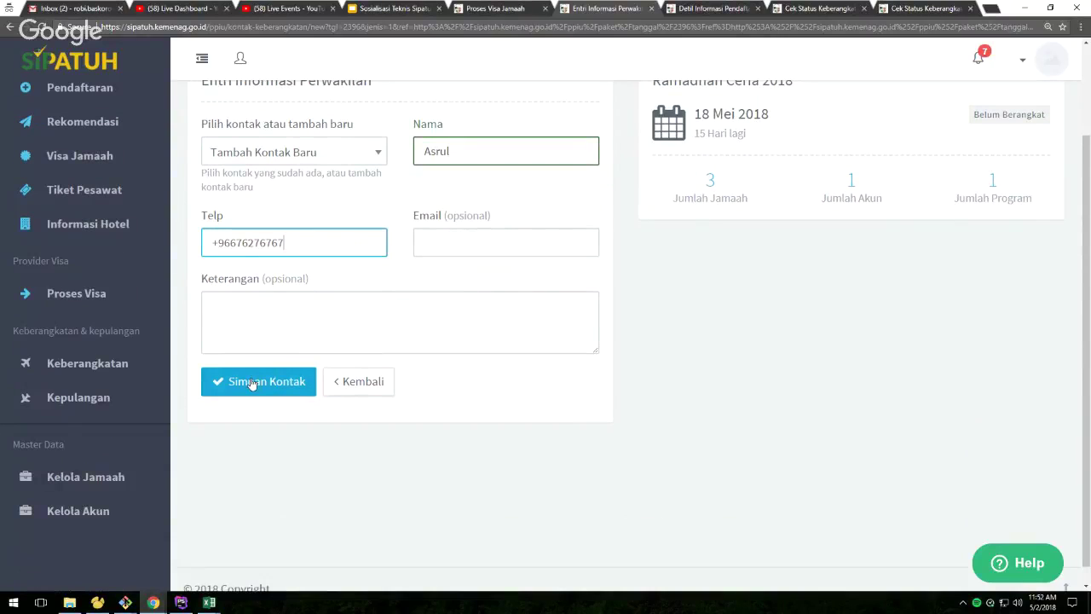
click(252, 383)
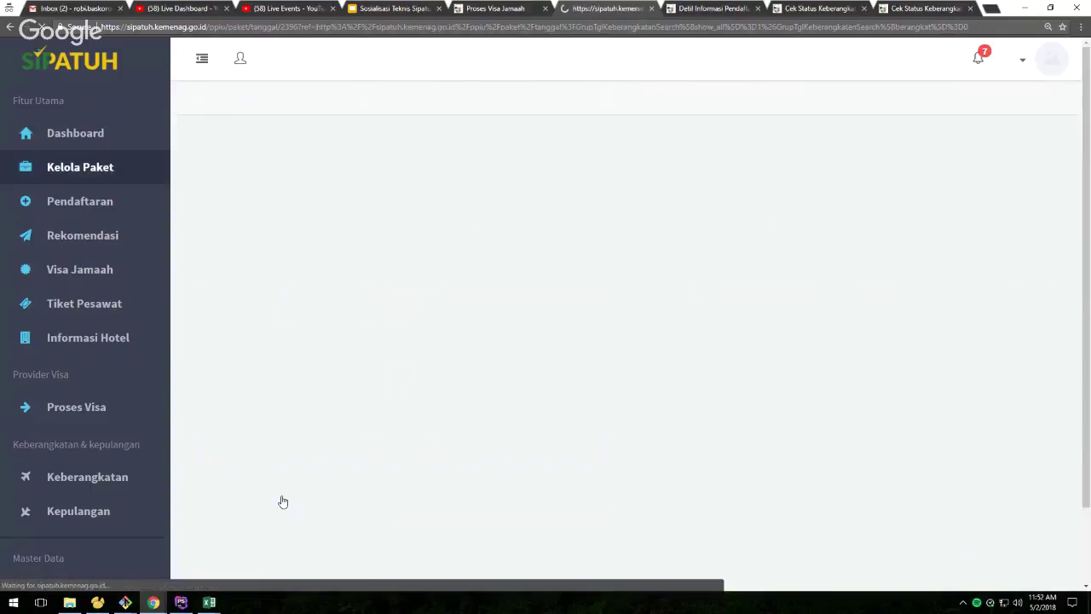
Fill the Entri Muthawif form with the muthawif's name, Saudi phone and e-mail, and save.
scroll(479, 321, down, 1)
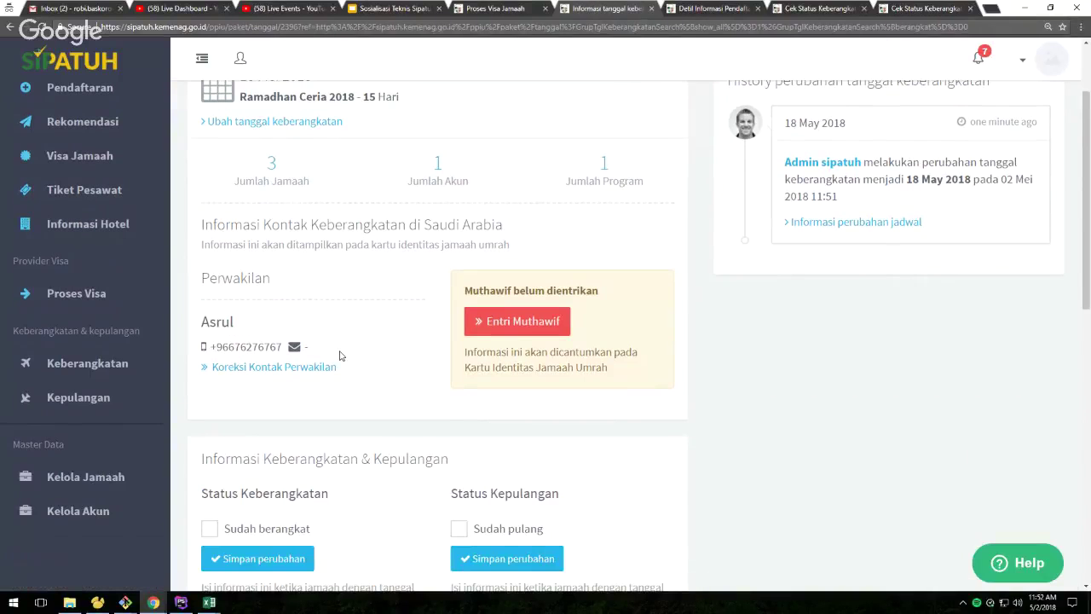
click(512, 331)
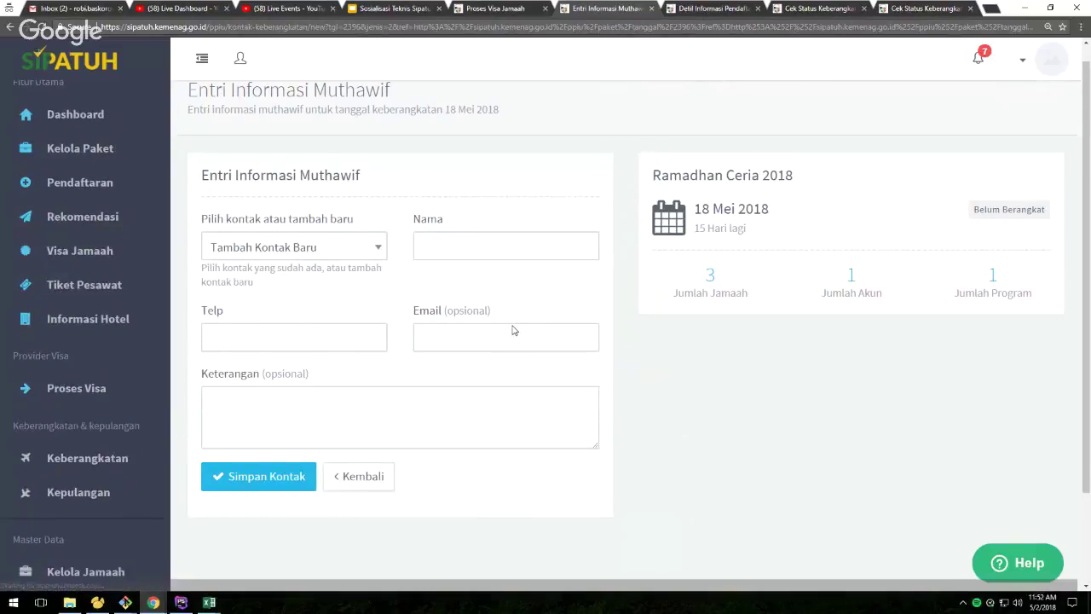
scroll(518, 333, down, 1)
click(471, 205)
text(Harris)
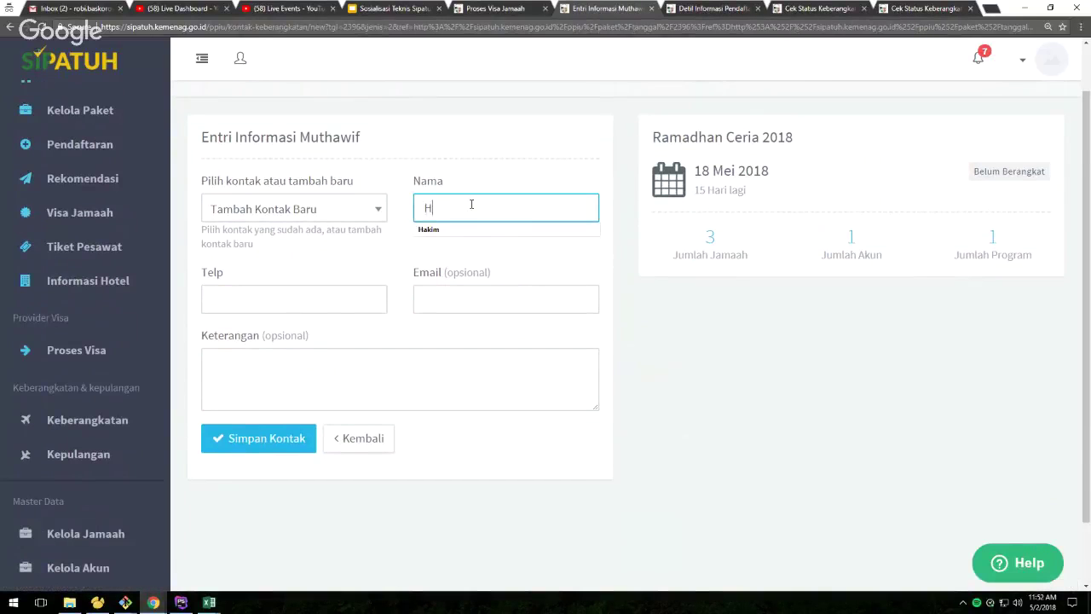
click(260, 292)
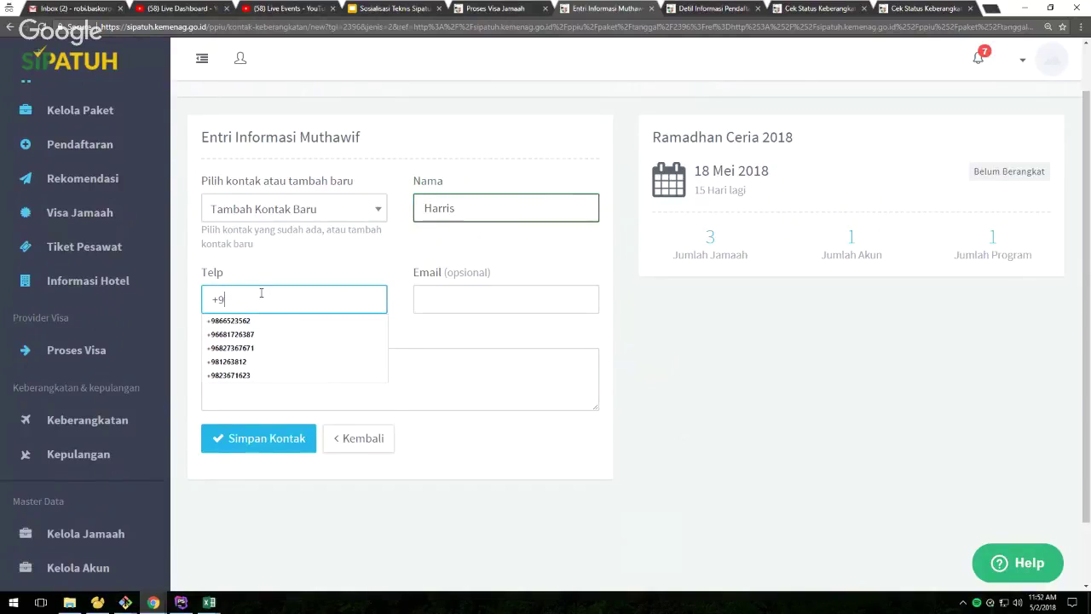
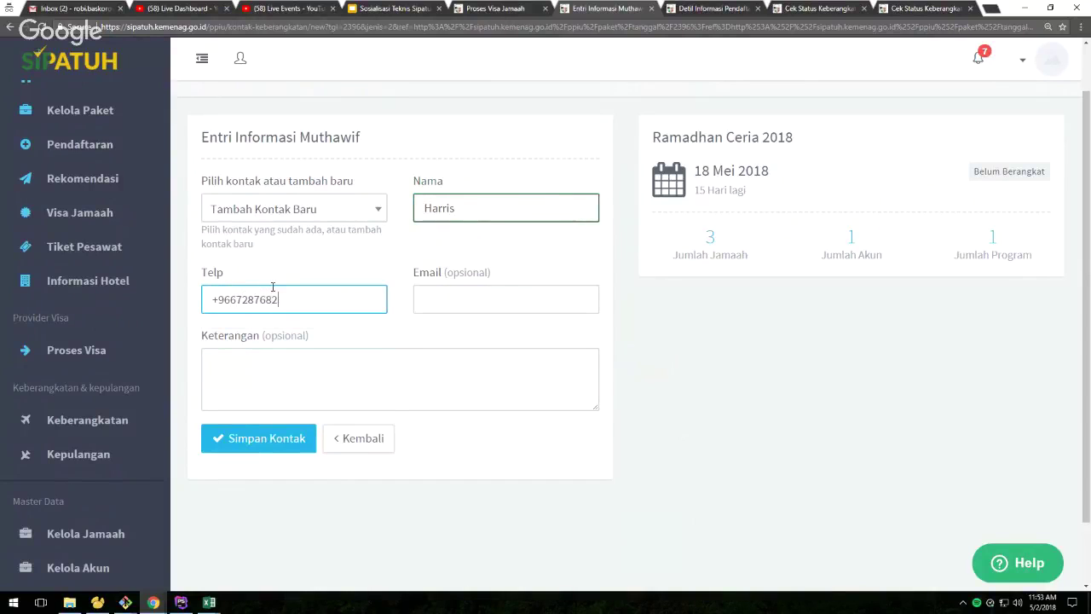
click(483, 300)
click(461, 387)
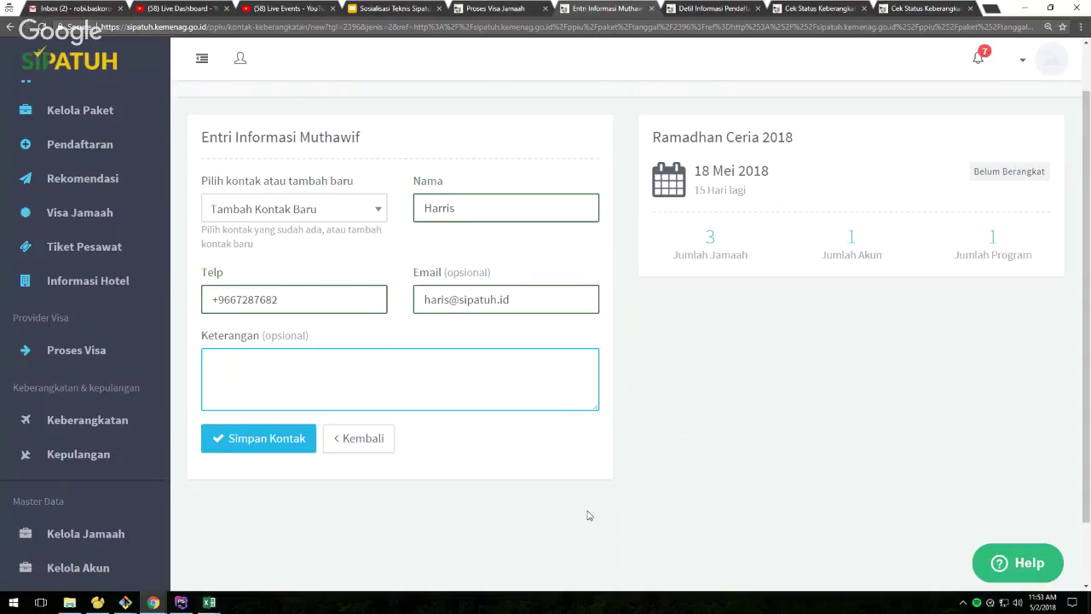
click(256, 439)
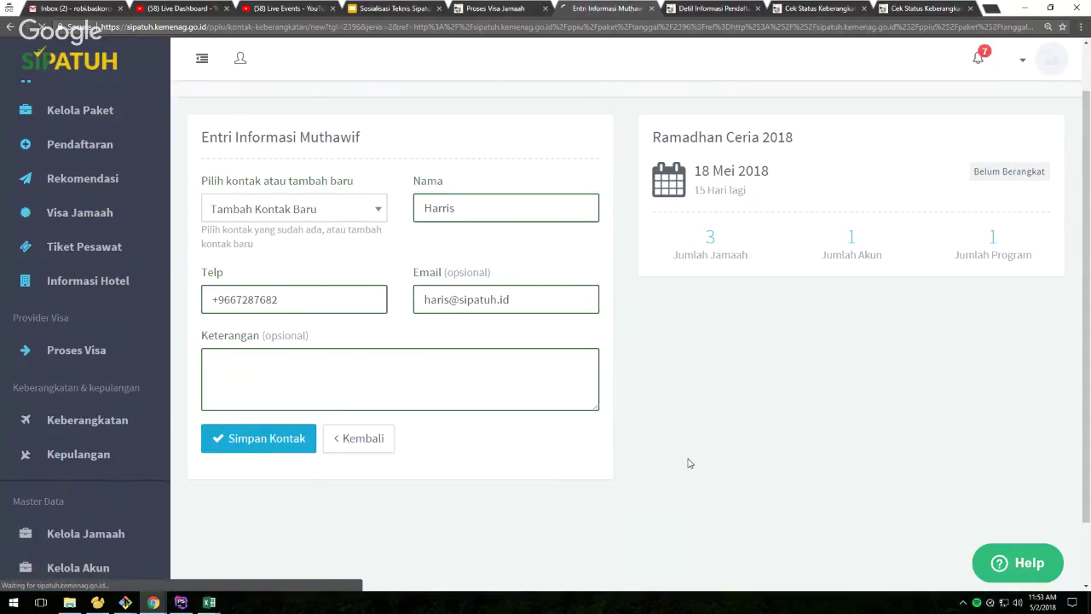
Mark Ramadhan Ceria 2018 as Sudah berangkat with departure date 18 May 2018 and save.
scroll(692, 461, down, 1)
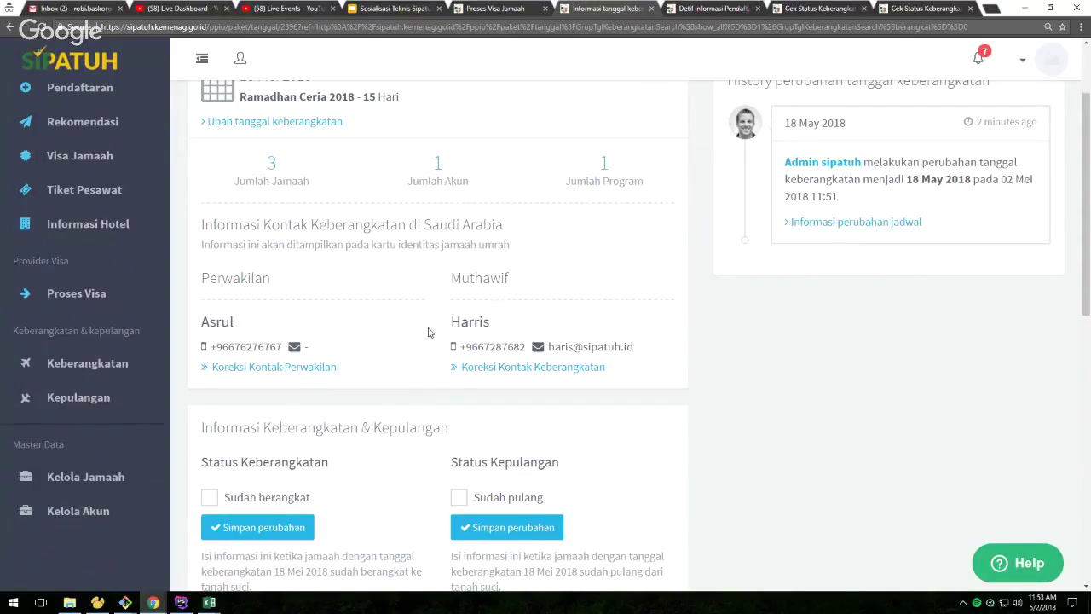
scroll(429, 333, down, 2)
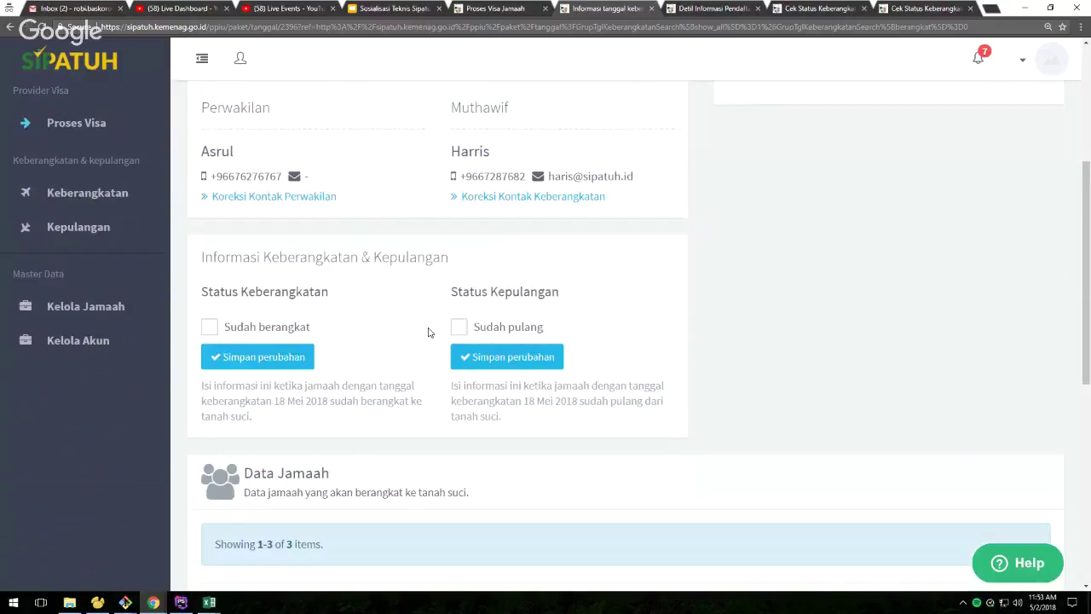
scroll(428, 333, down, 1)
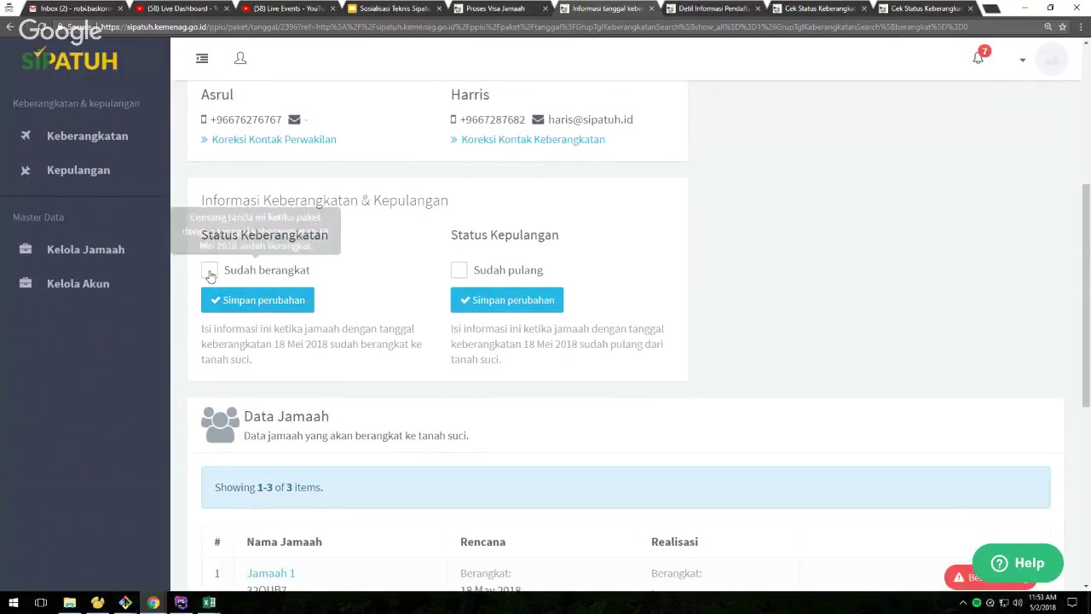
click(269, 271)
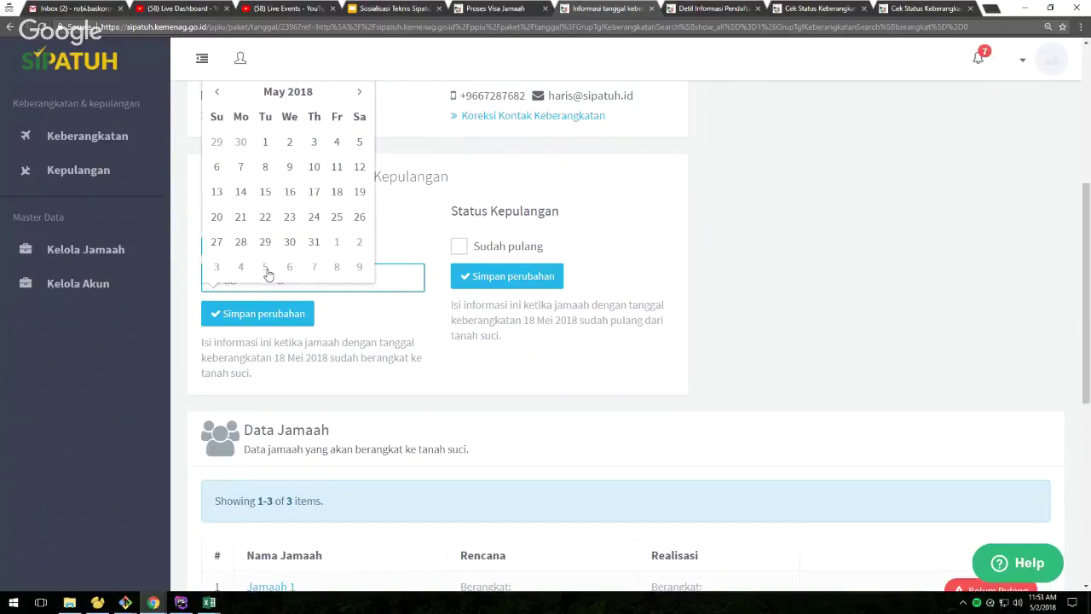
click(378, 318)
click(213, 248)
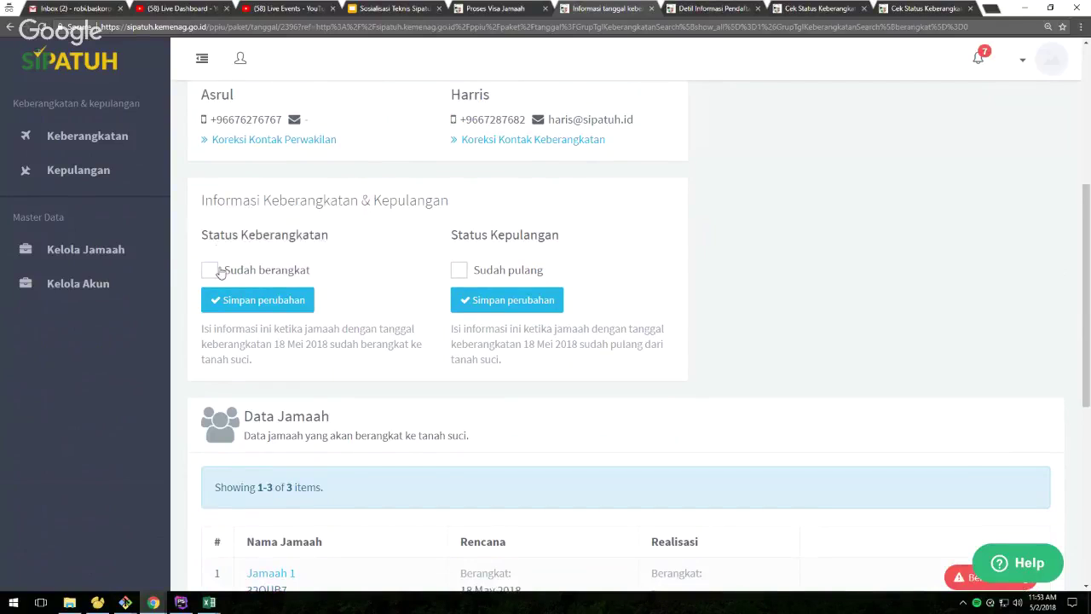
click(215, 270)
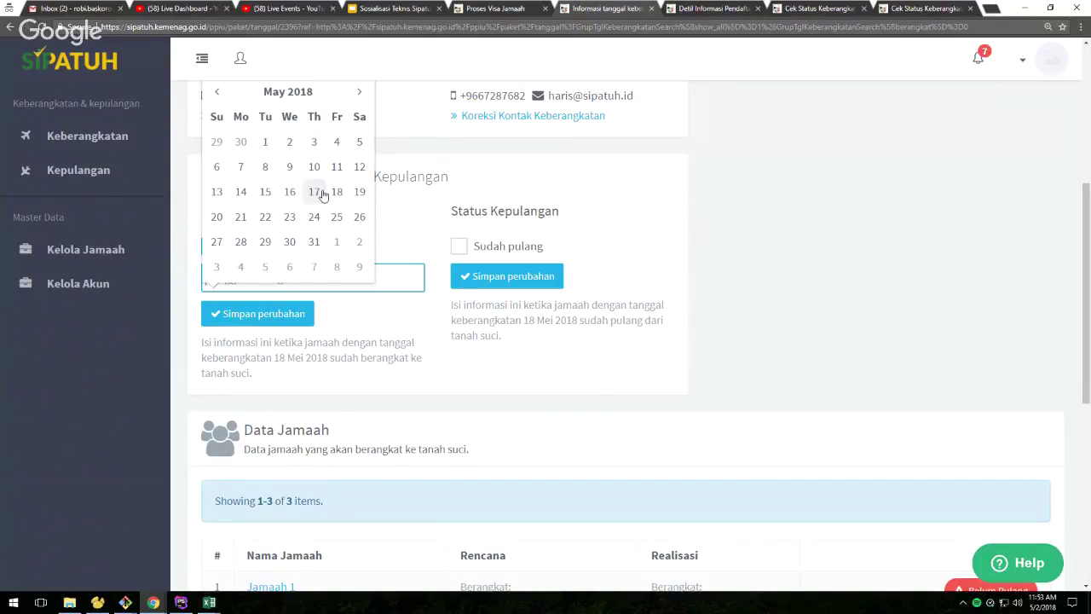
click(338, 192)
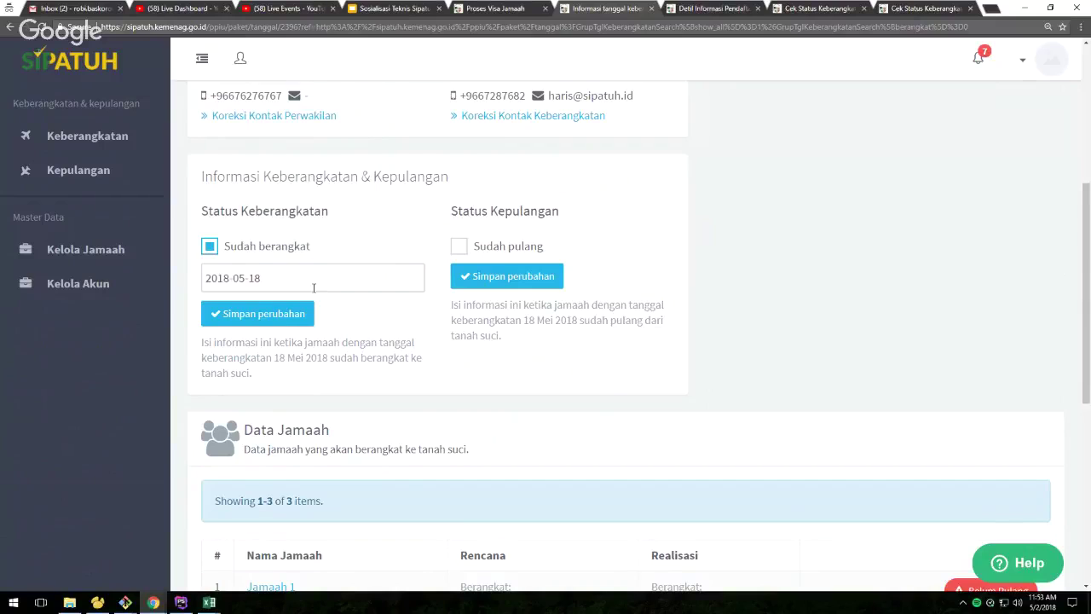
click(281, 321)
Go to the Kepulangan list of departed packages awaiting return.
scroll(606, 450, down, 1)
scroll(606, 450, up, 3)
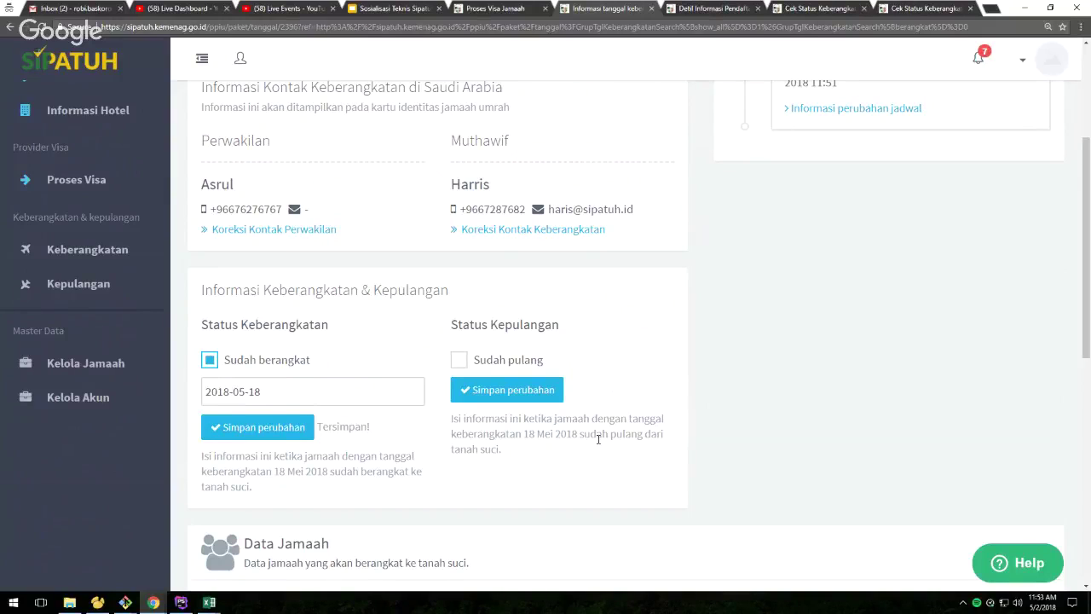
click(82, 283)
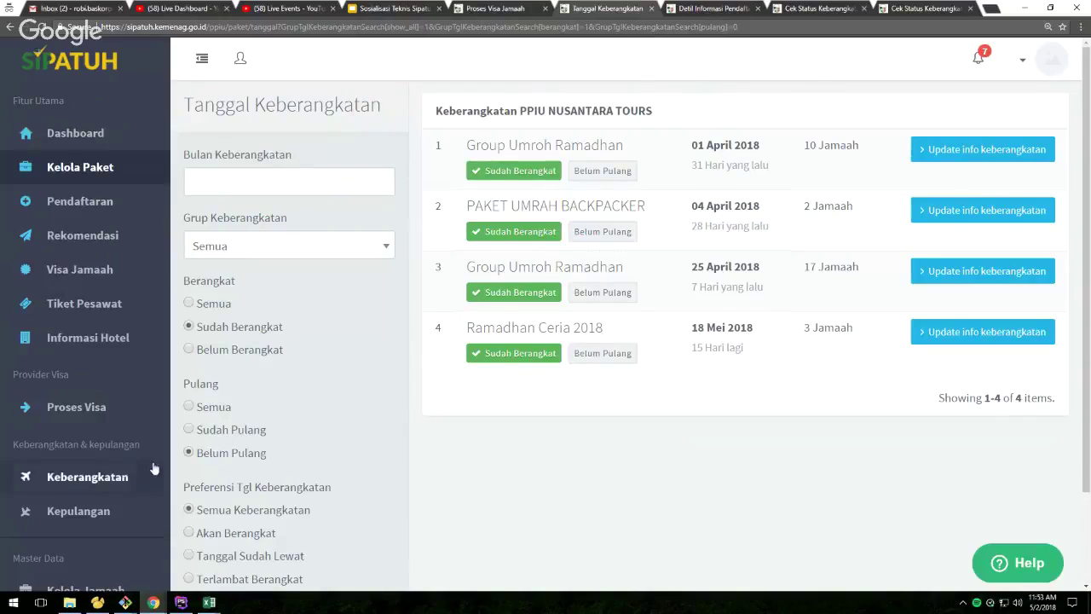
Reload the Kepulangan list and open the 01 April 2018 Group Umroh Ramadhan package's departure details.
scroll(156, 470, down, 2)
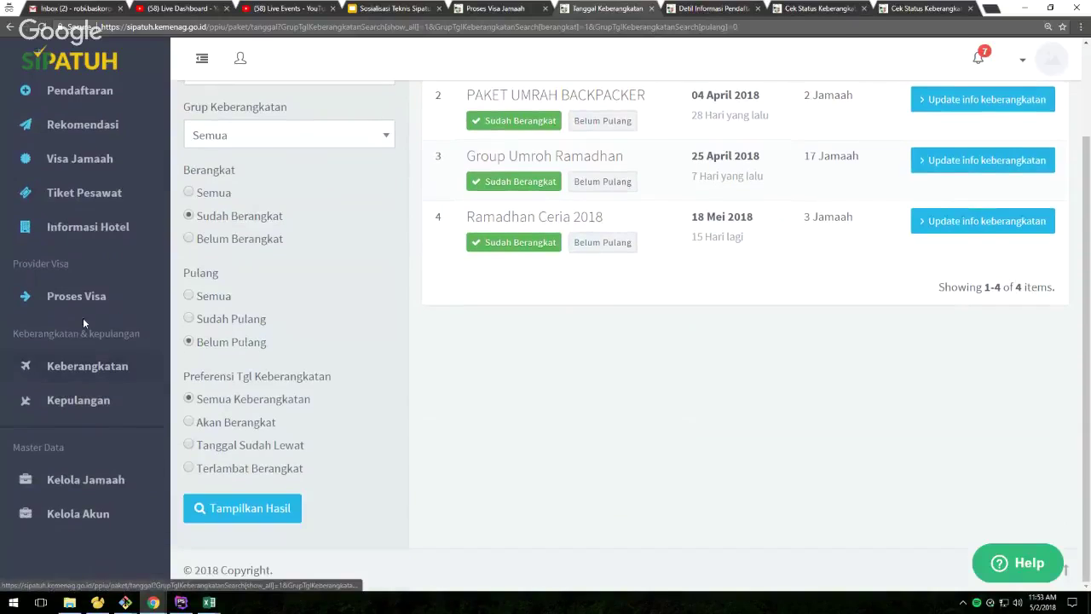
click(94, 402)
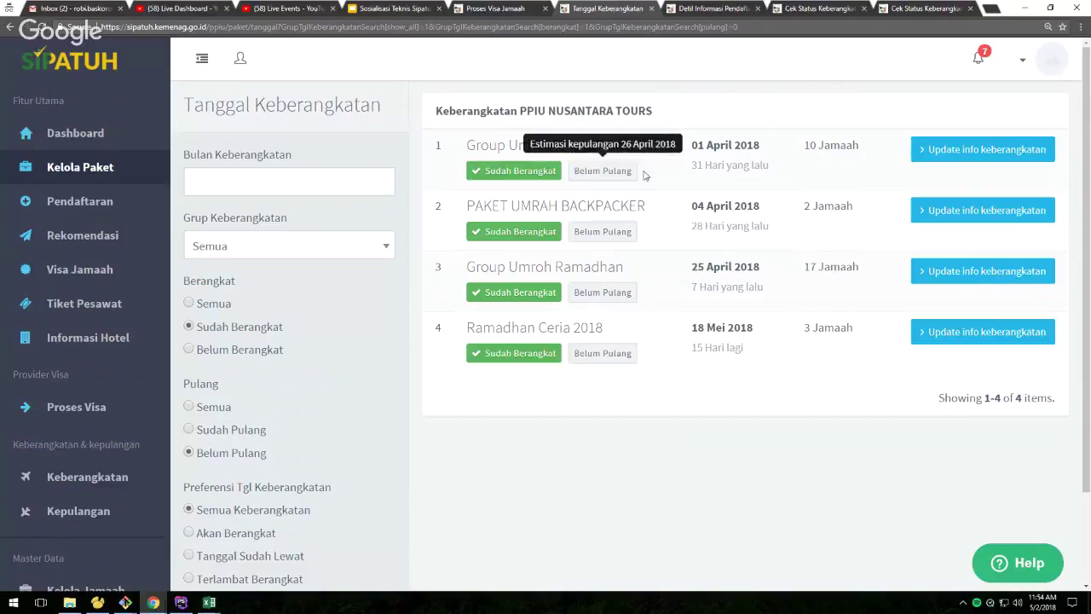
mouse_move(605, 170)
click(977, 161)
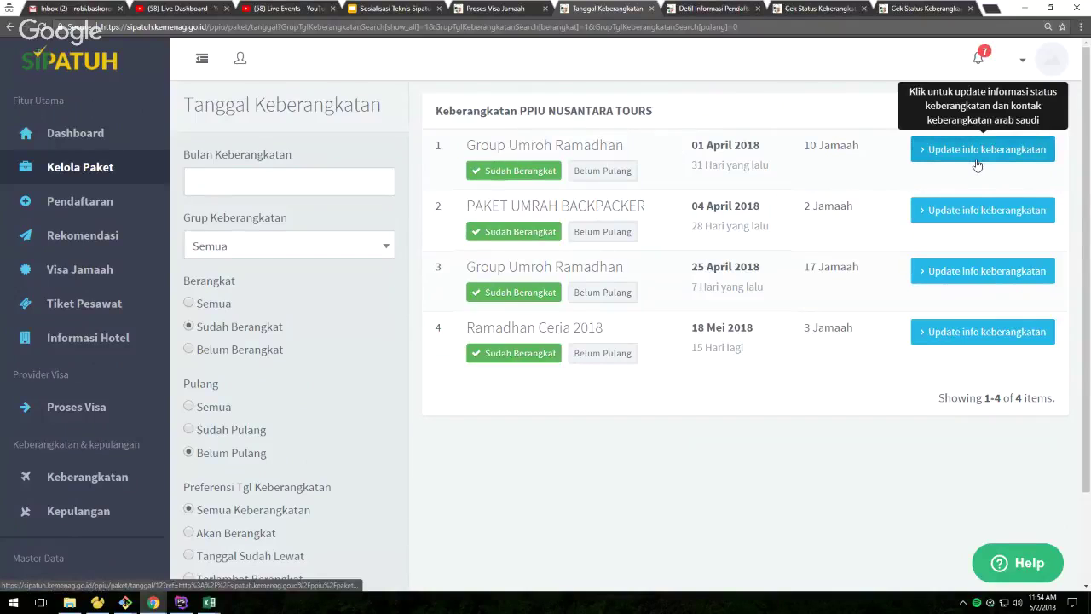
Mark the package as returned with return date 30 May 2018 and save.
scroll(535, 364, down, 3)
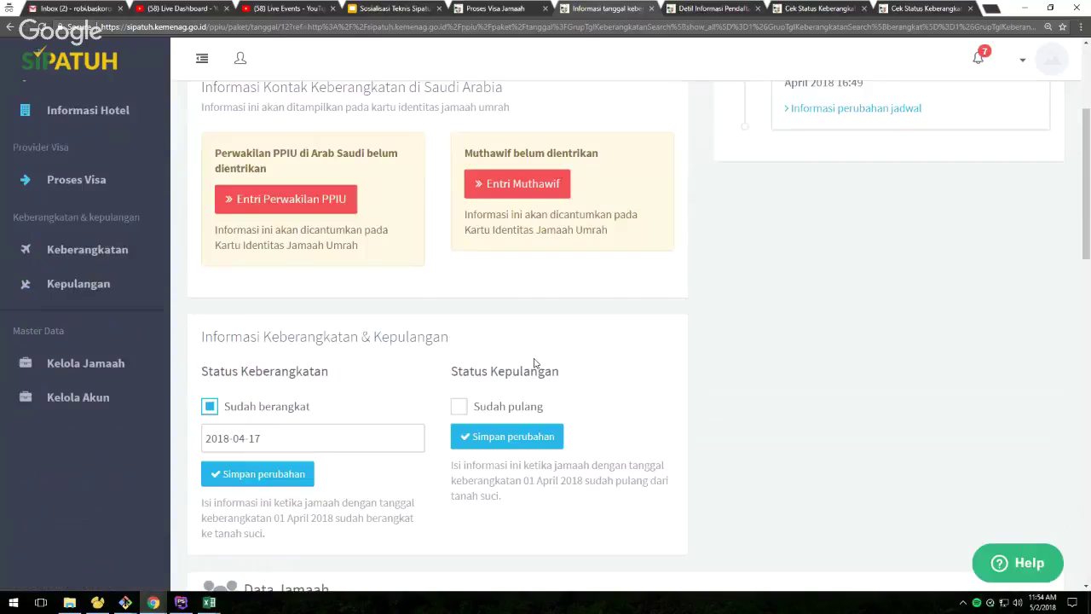
scroll(534, 363, down, 1)
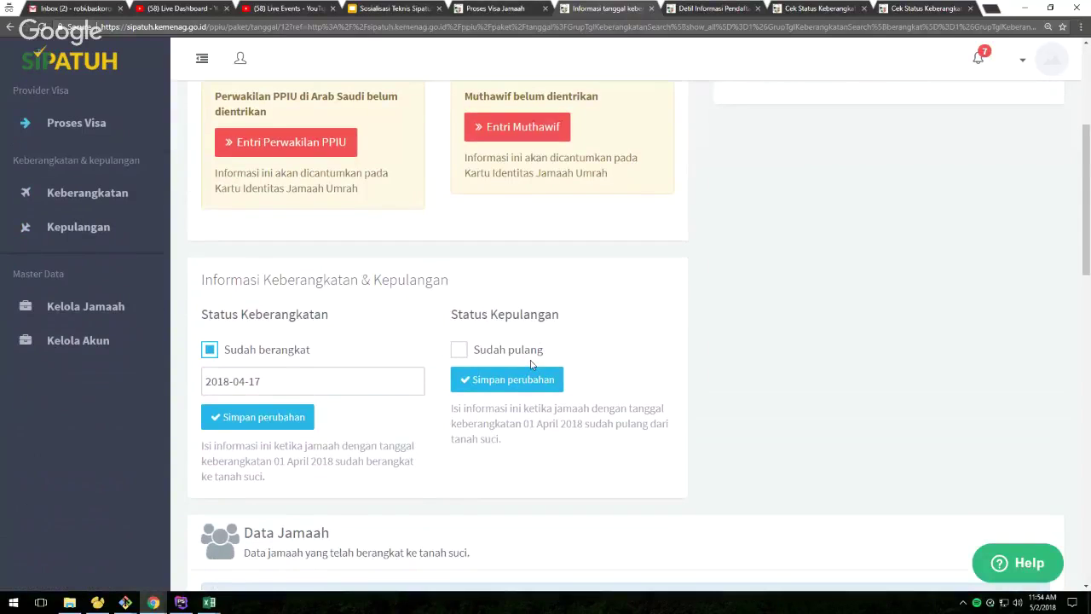
click(459, 350)
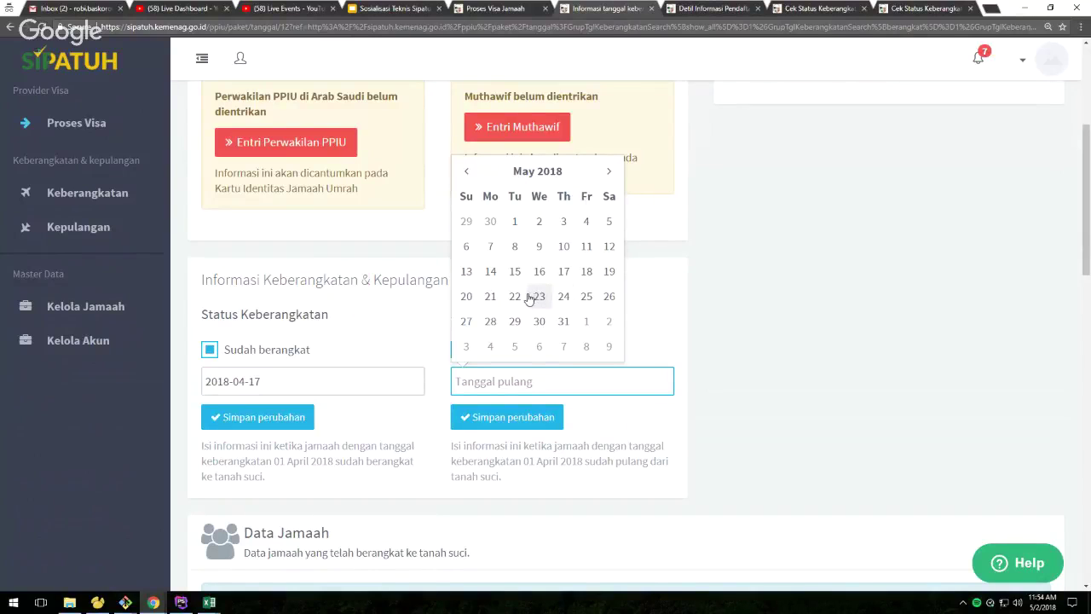
click(539, 321)
scroll(553, 337, down, 2)
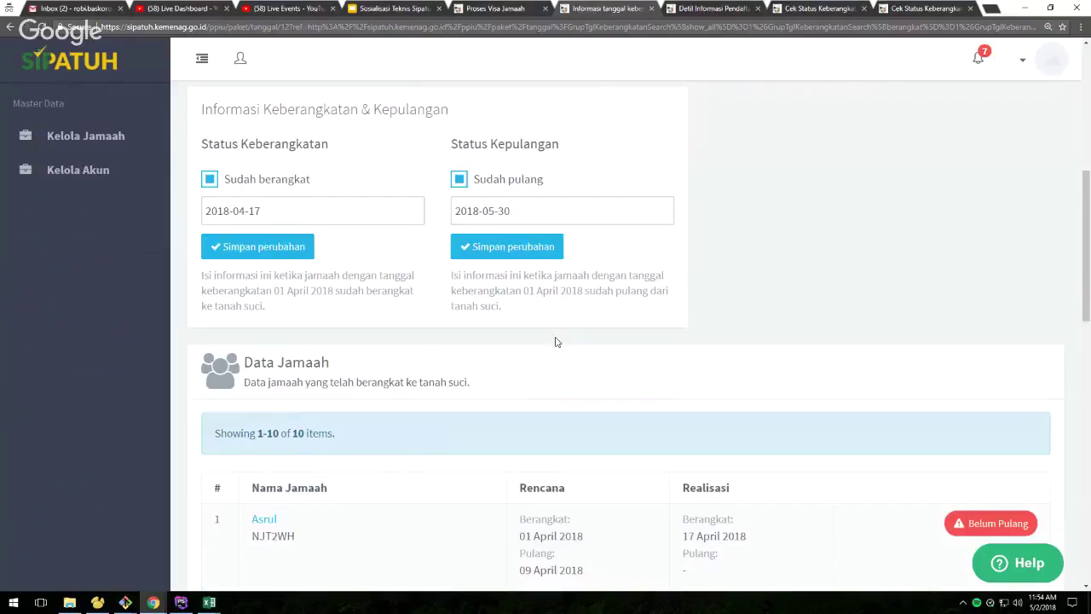
click(500, 247)
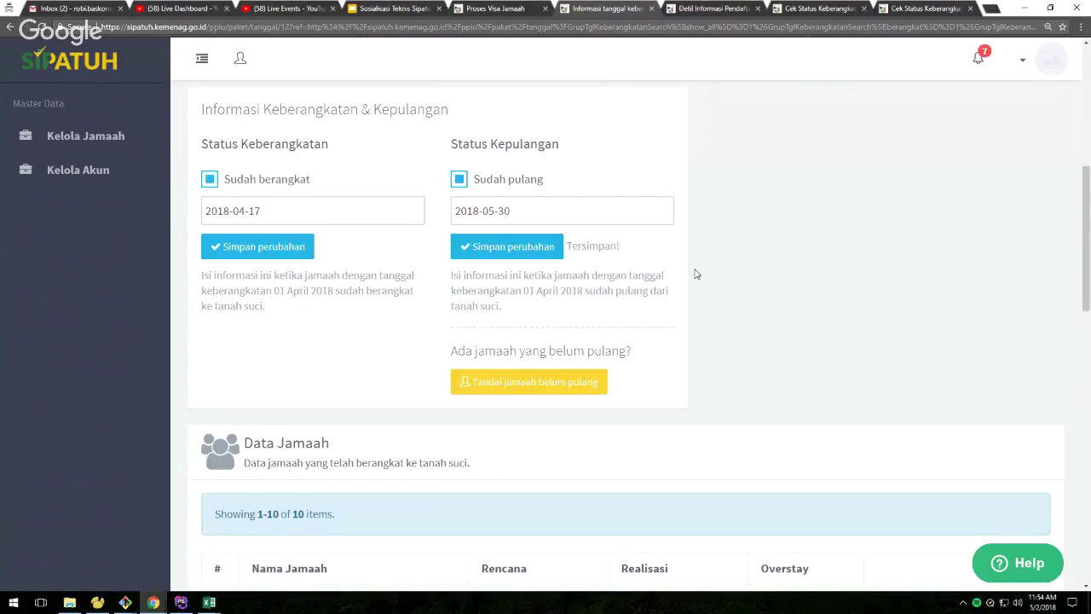
Correct the return date to 30 April 2018 in the datepicker.
scroll(698, 275, down, 1)
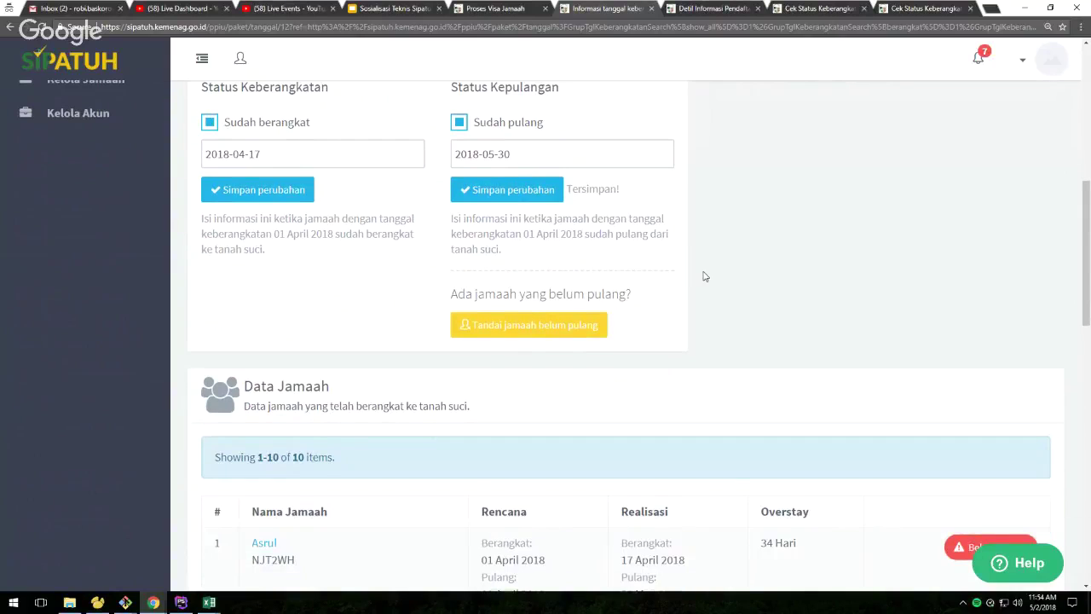
scroll(704, 275, up, 1)
click(548, 213)
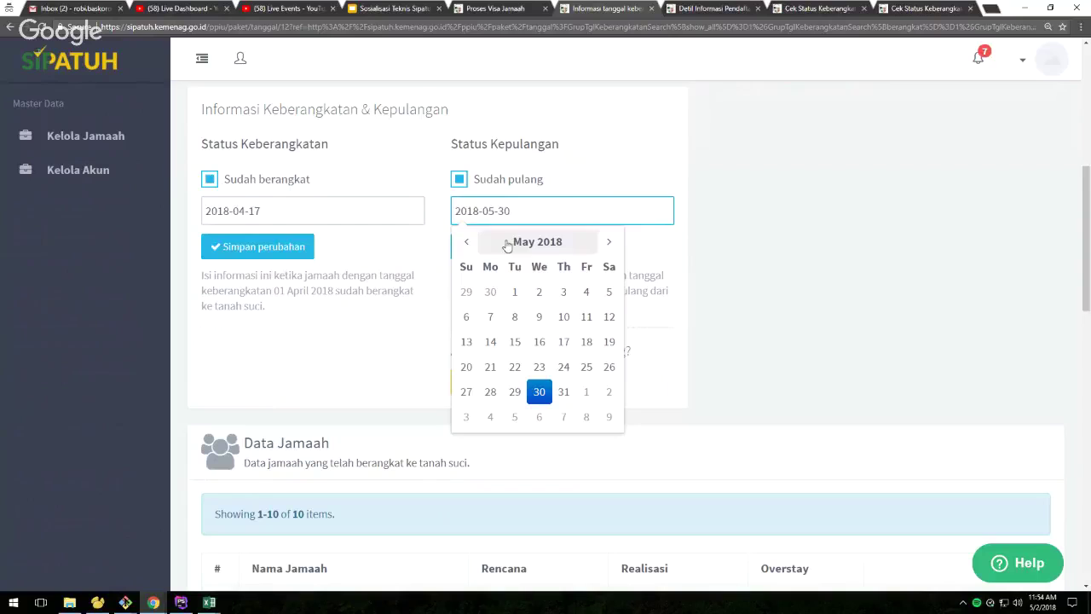
click(466, 242)
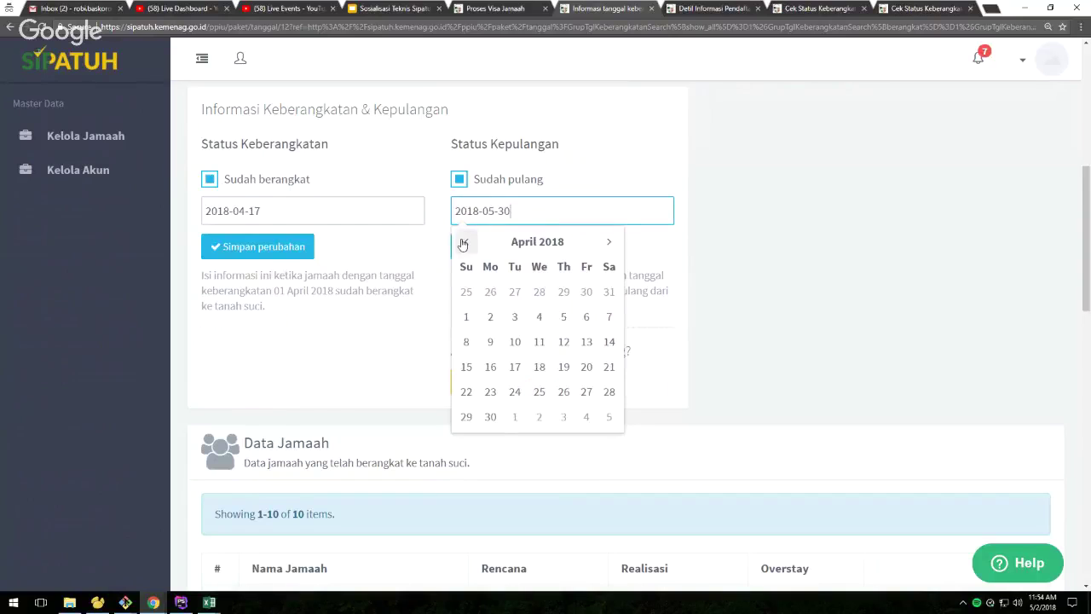
click(491, 417)
scroll(661, 327, down, 1)
scroll(685, 326, up, 2)
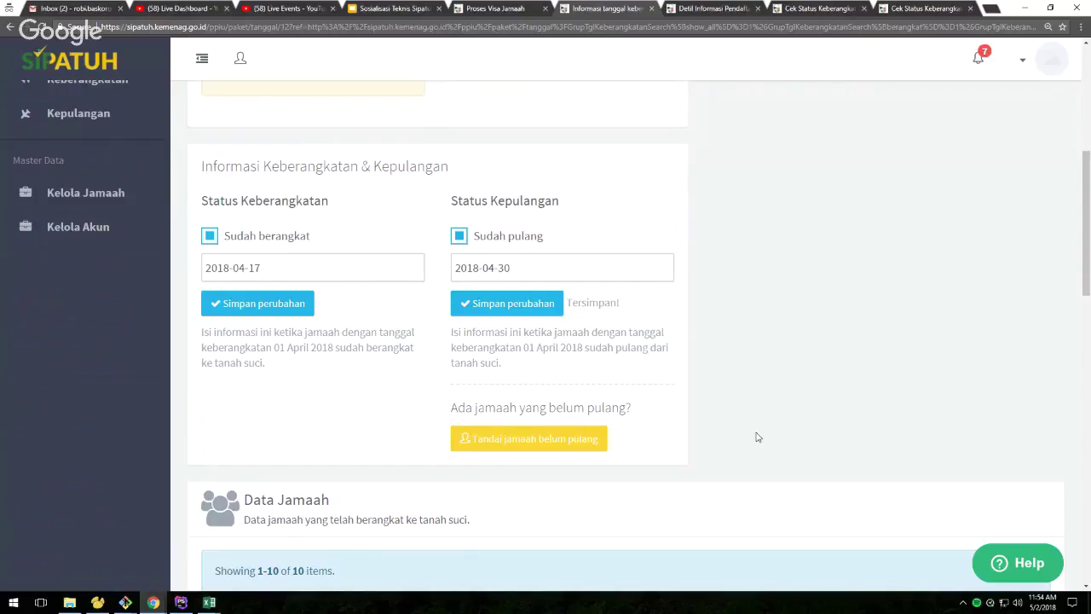
Flag the first pilgrim as Belum Pulang, then cancel it with Batal Overstay.
click(560, 439)
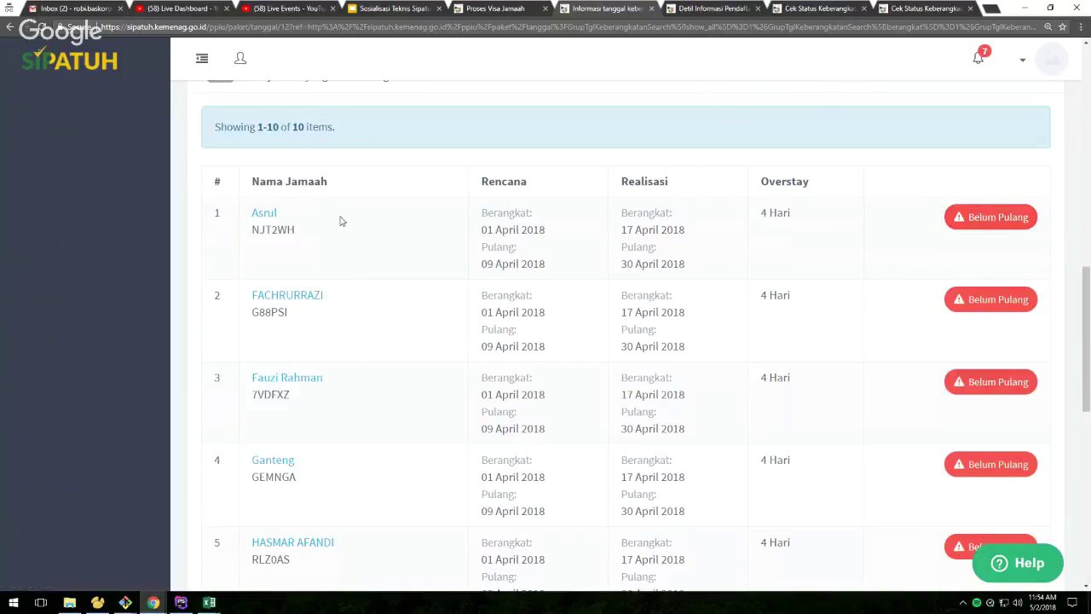
click(1012, 226)
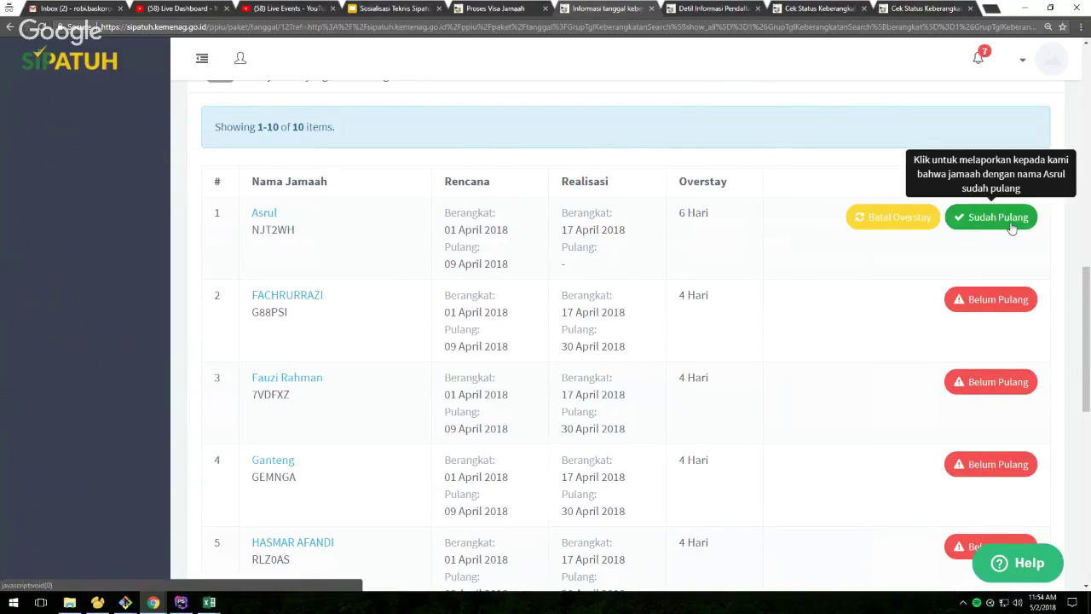
click(892, 220)
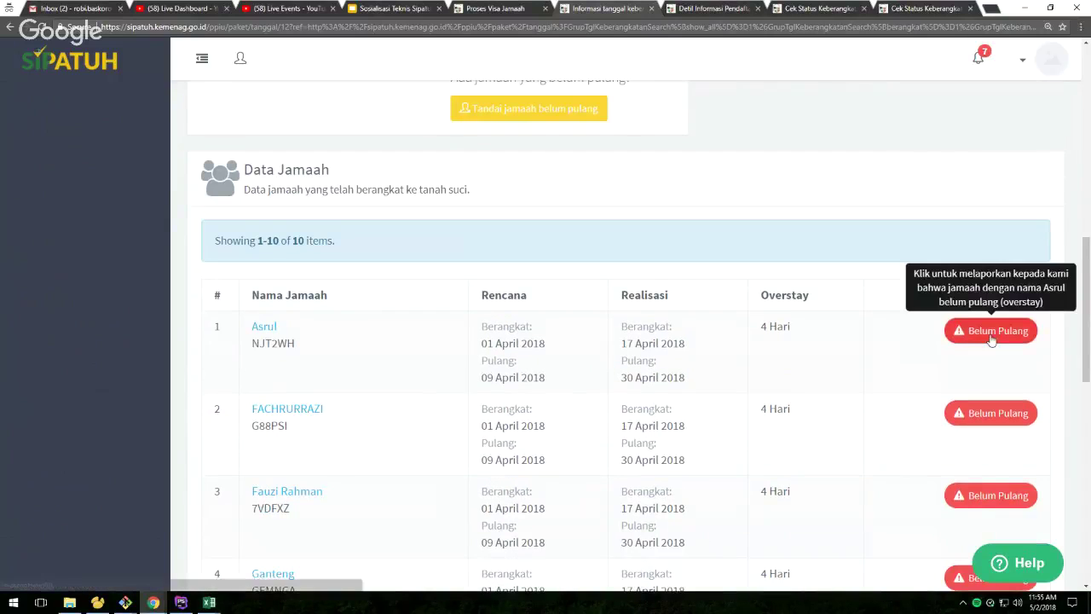
Re-flag the first pilgrim as Belum Pulang, showing a 6 Hari overstay.
click(980, 334)
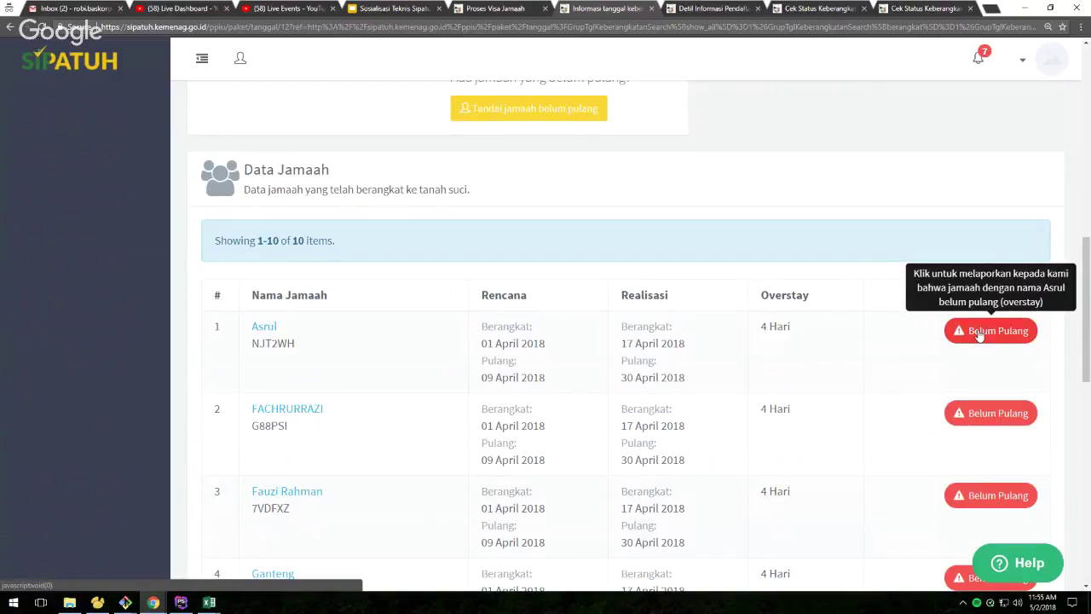
click(979, 335)
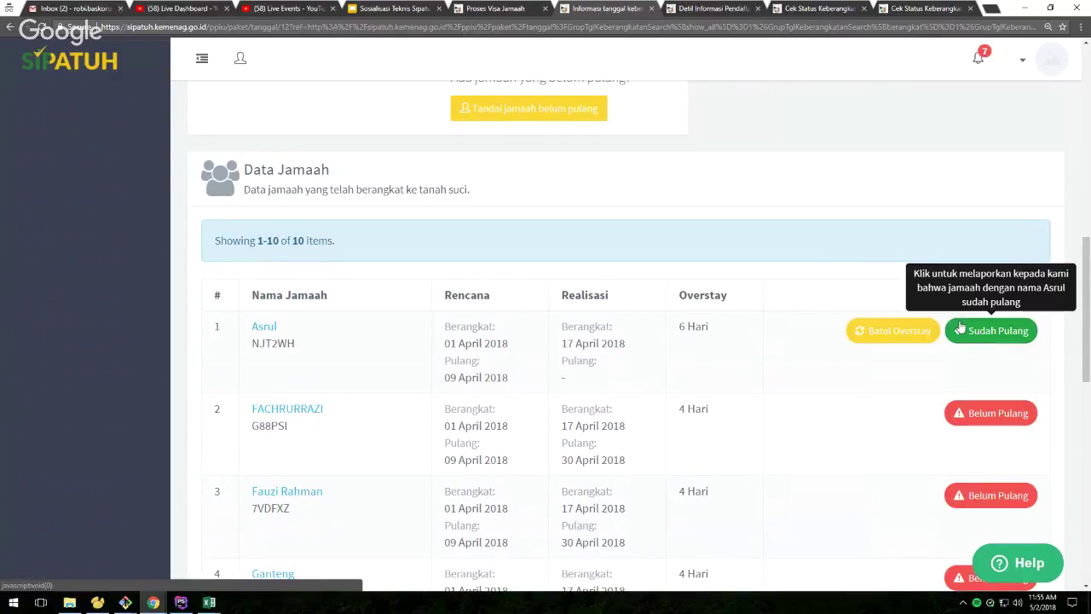
drag(677, 328, 725, 339)
click(747, 367)
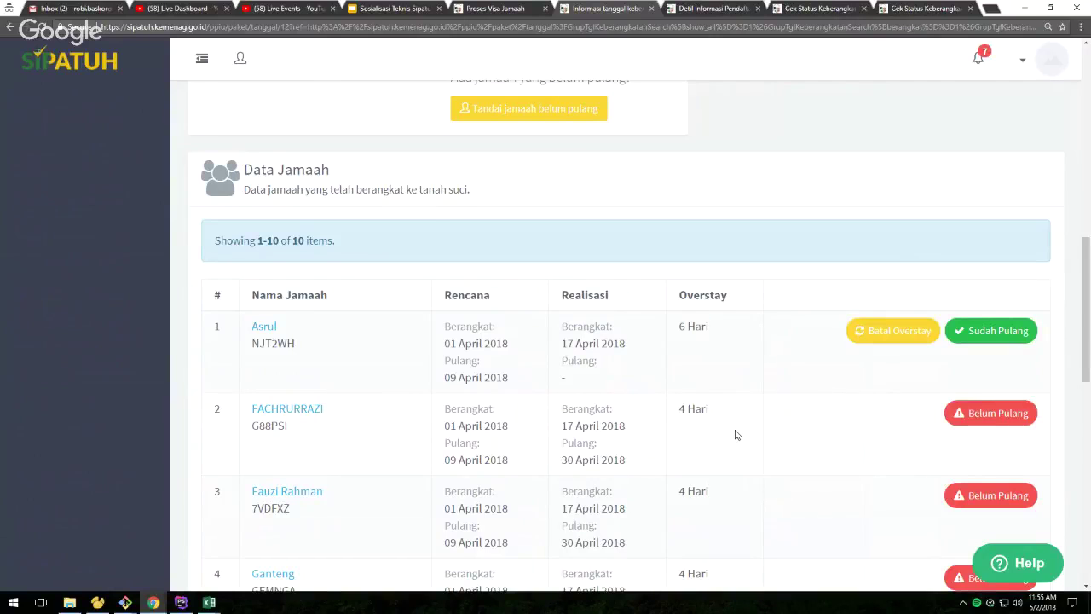
scroll(737, 435, up, 2)
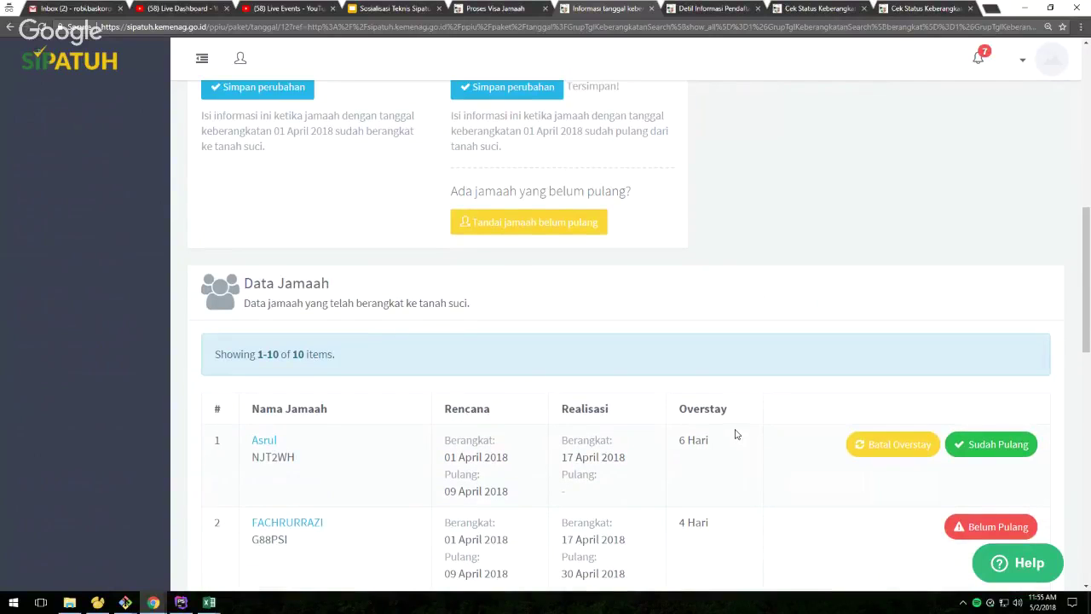
scroll(737, 434, down, 1)
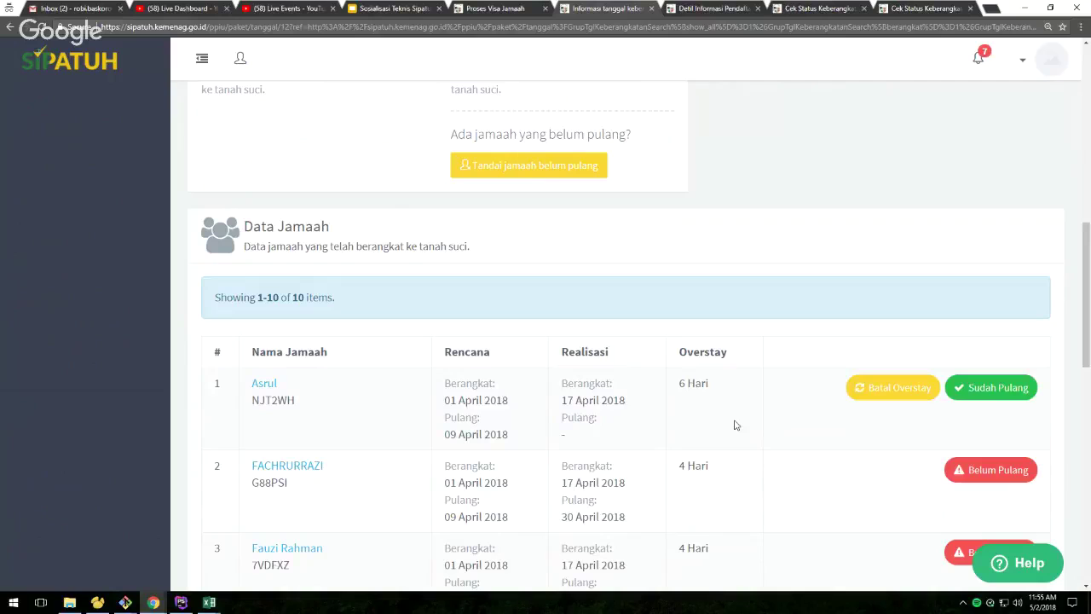
scroll(737, 424, up, 12)
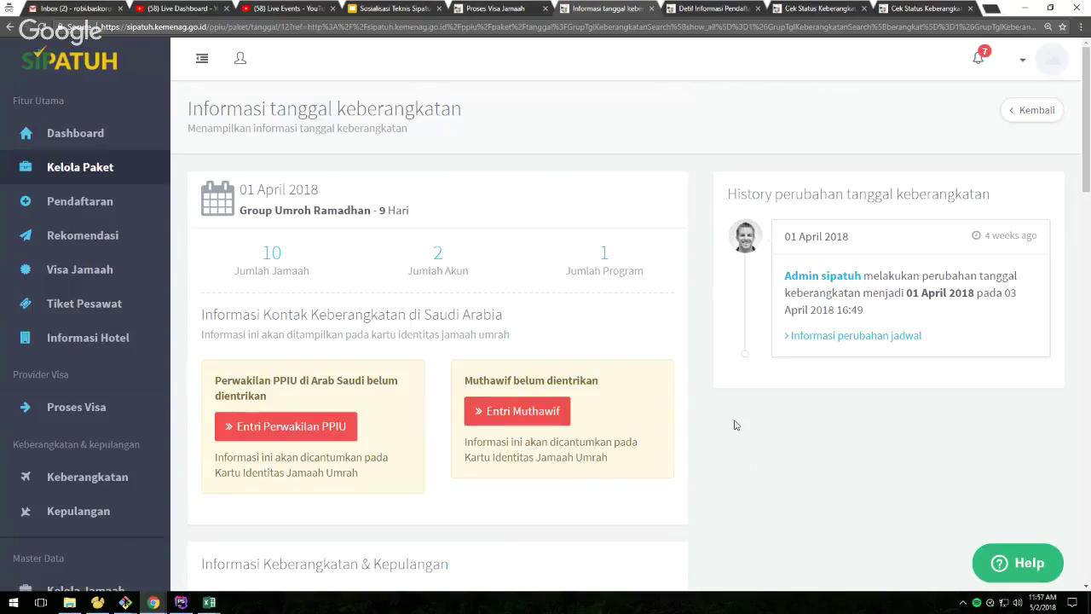
Start a new Pendaftaran Jamaah Per Akun registration form.
click(81, 201)
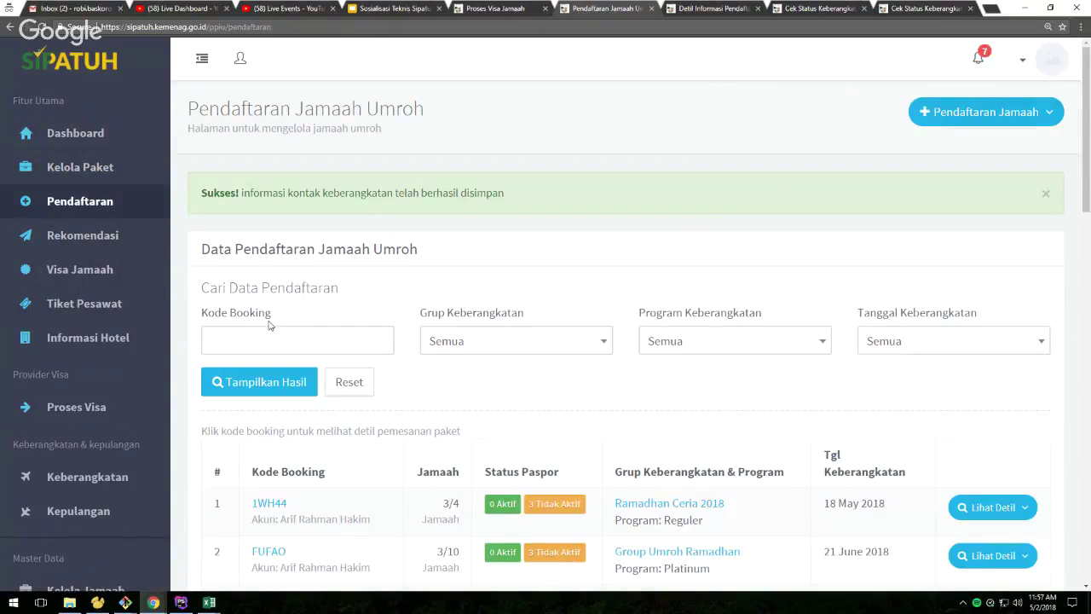
click(986, 111)
click(902, 184)
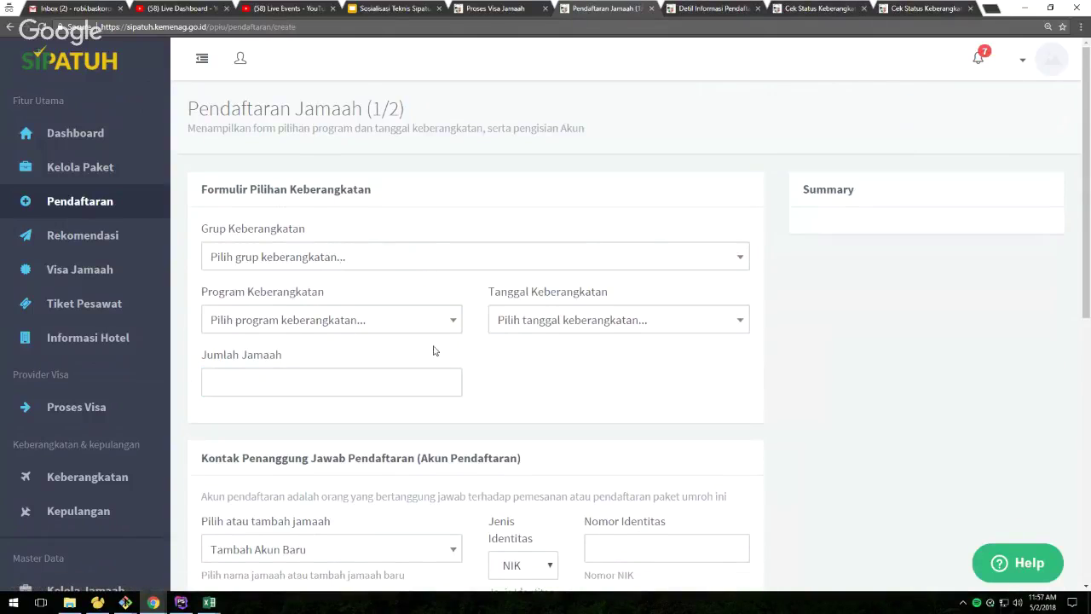
scroll(433, 341, down, 3)
scroll(426, 145, up, 3)
Choose group Ramadhan Ceria 2018 - 15 Hari, program Reguler and departure date 17 Mei 2018.
click(395, 256)
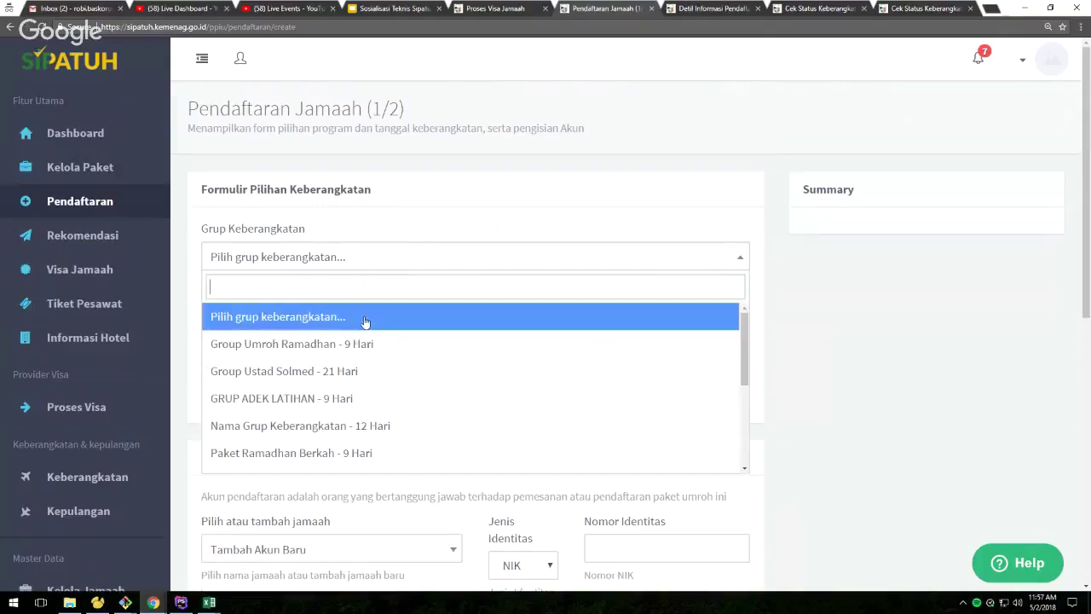
scroll(324, 396, down, 1)
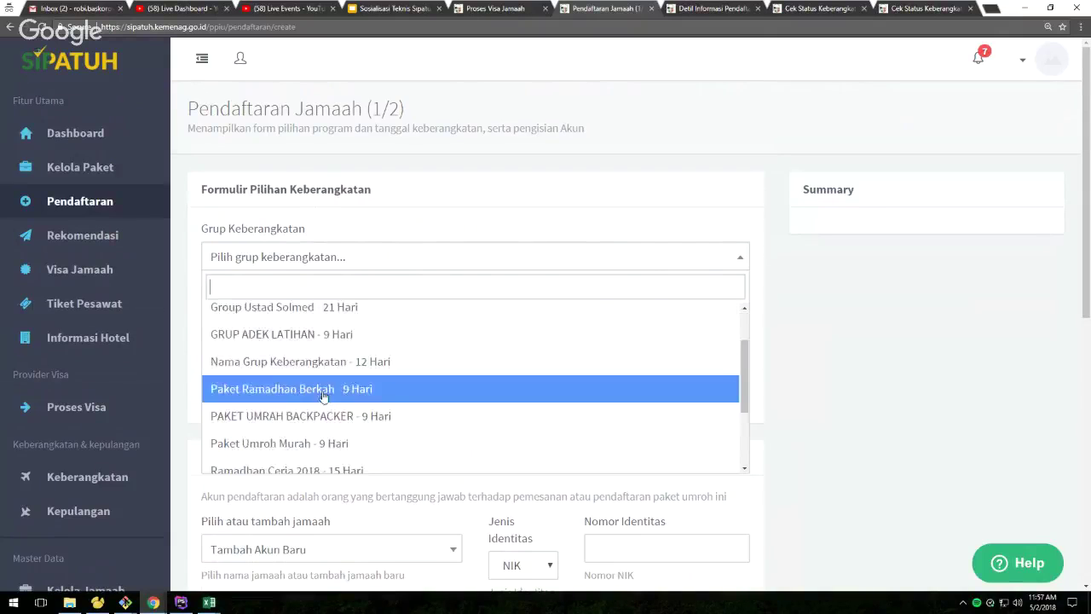
scroll(324, 396, down, 3)
click(308, 353)
click(283, 319)
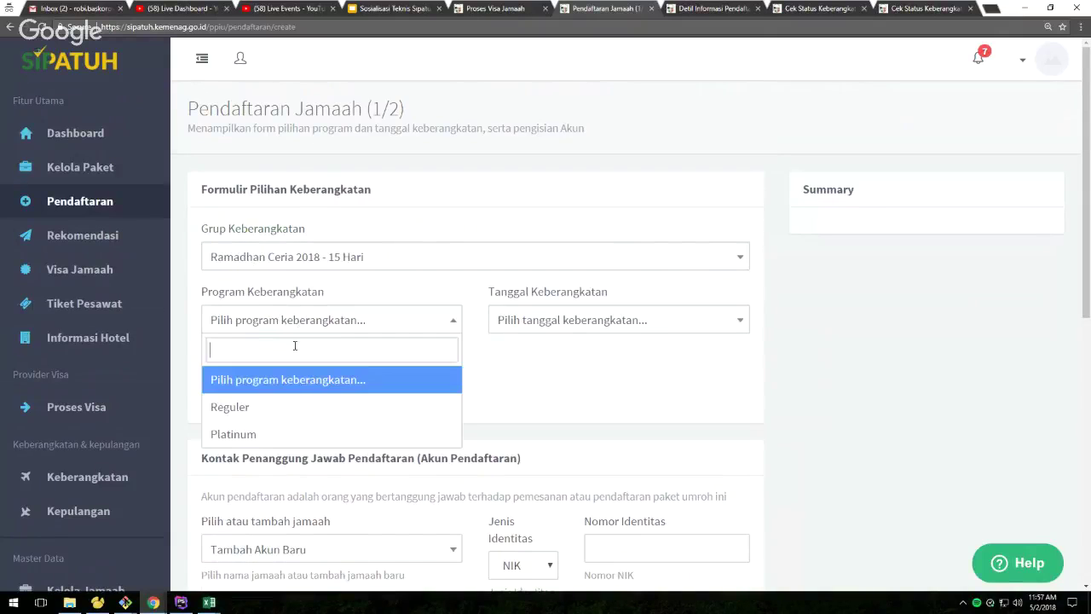
click(298, 406)
click(565, 319)
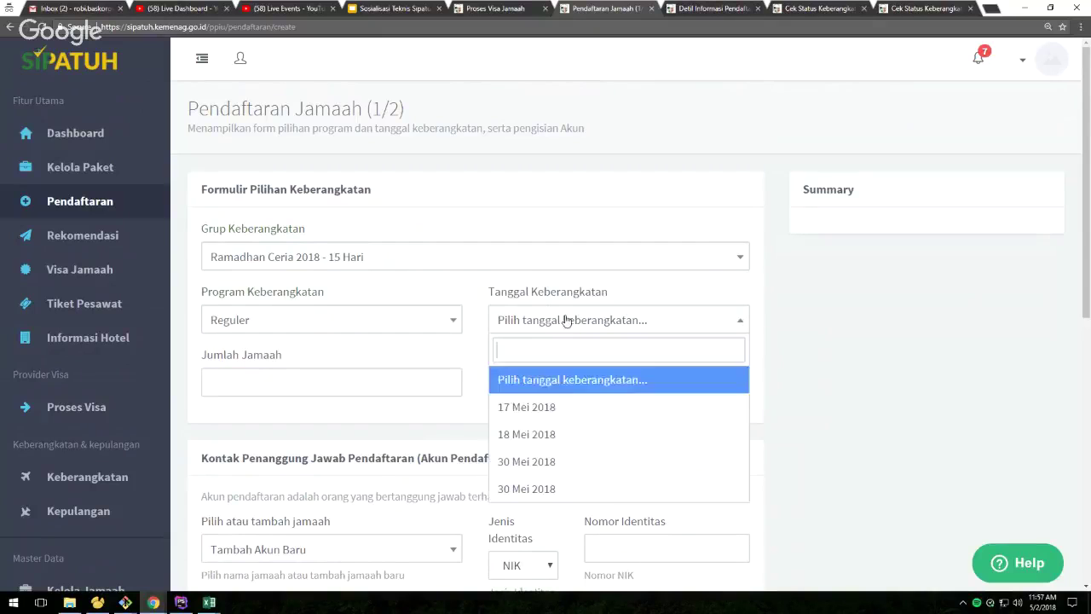
click(527, 418)
scroll(287, 384, down, 3)
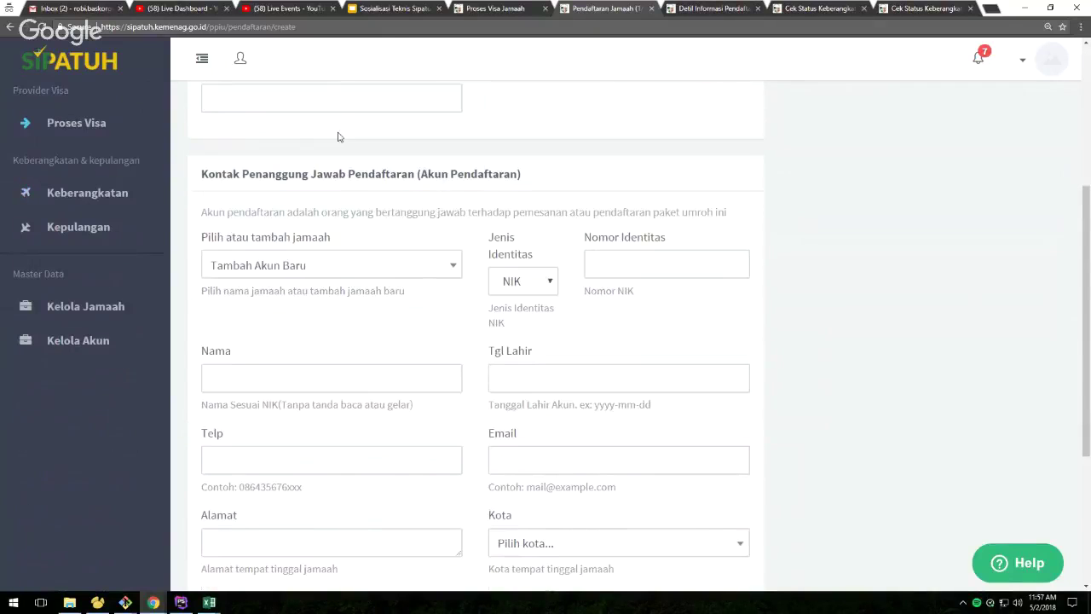
click(327, 100)
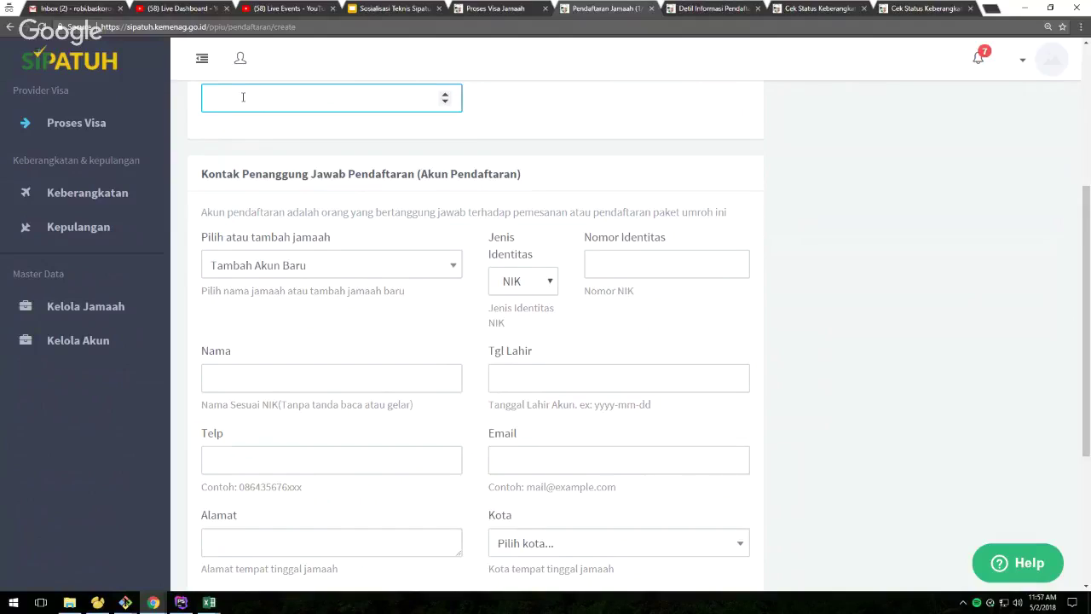
text(2)
click(299, 122)
click(291, 96)
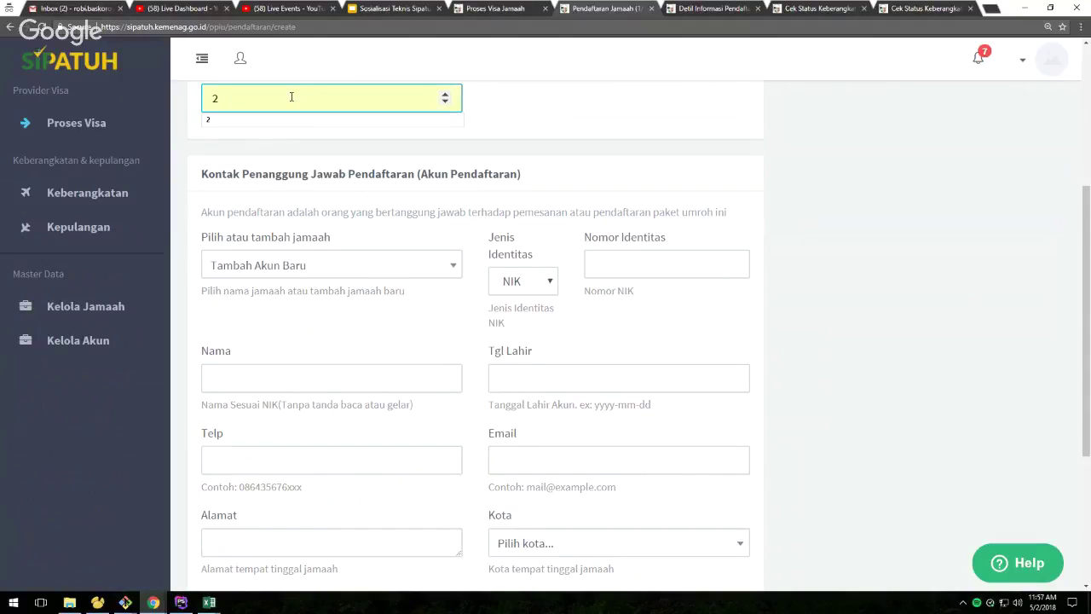
key(BackSpace)
text(1)
scroll(433, 191, up, 2)
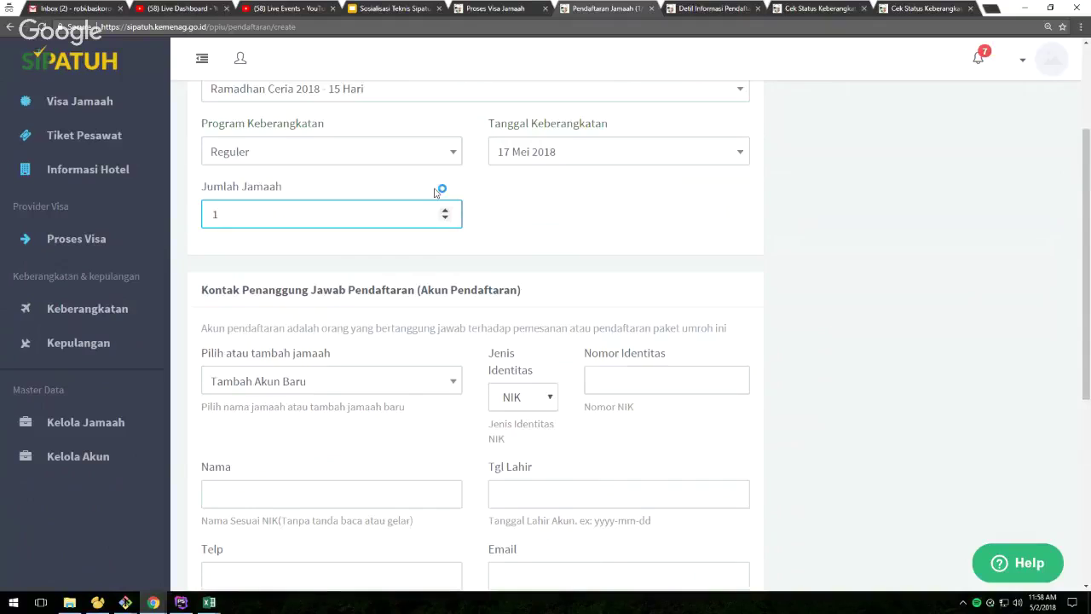
scroll(439, 189, down, 4)
scroll(434, 192, up, 2)
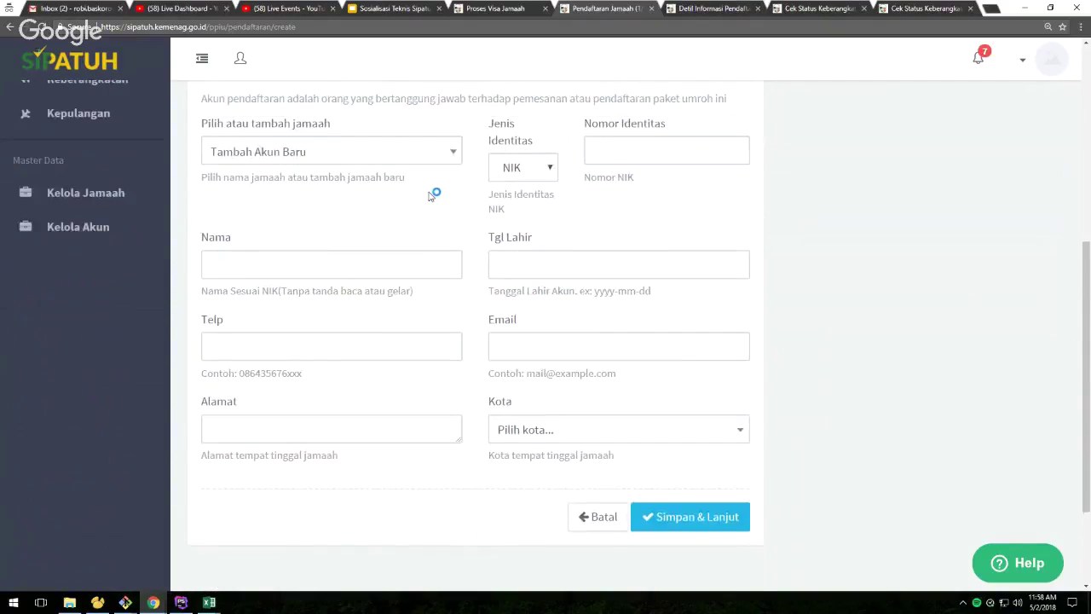
scroll(430, 197, up, 1)
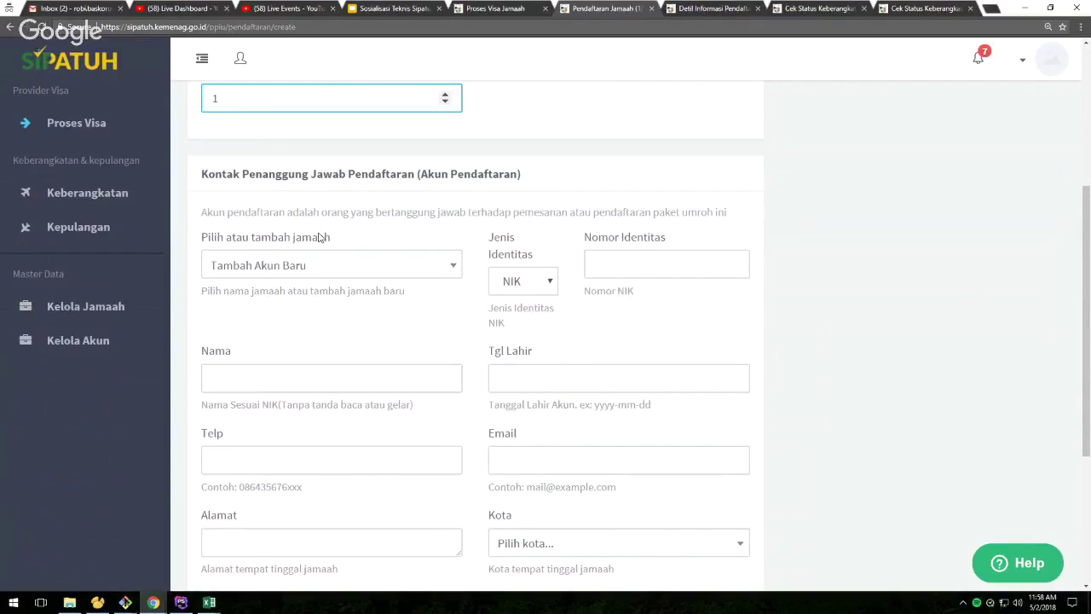
scroll(447, 230, down, 1)
click(672, 203)
scroll(443, 375, down, 3)
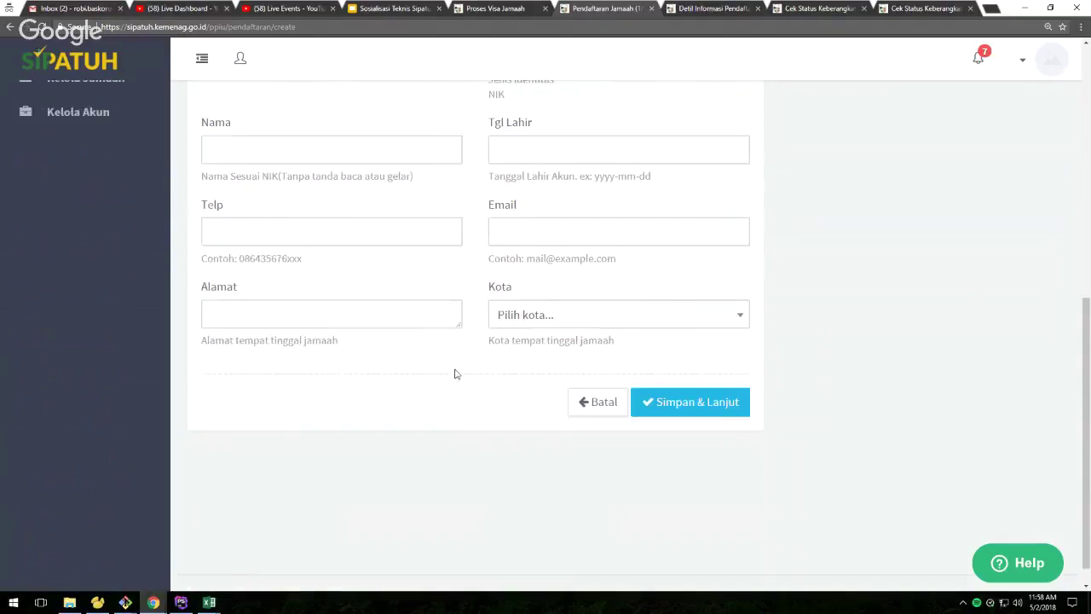
scroll(421, 241, up, 5)
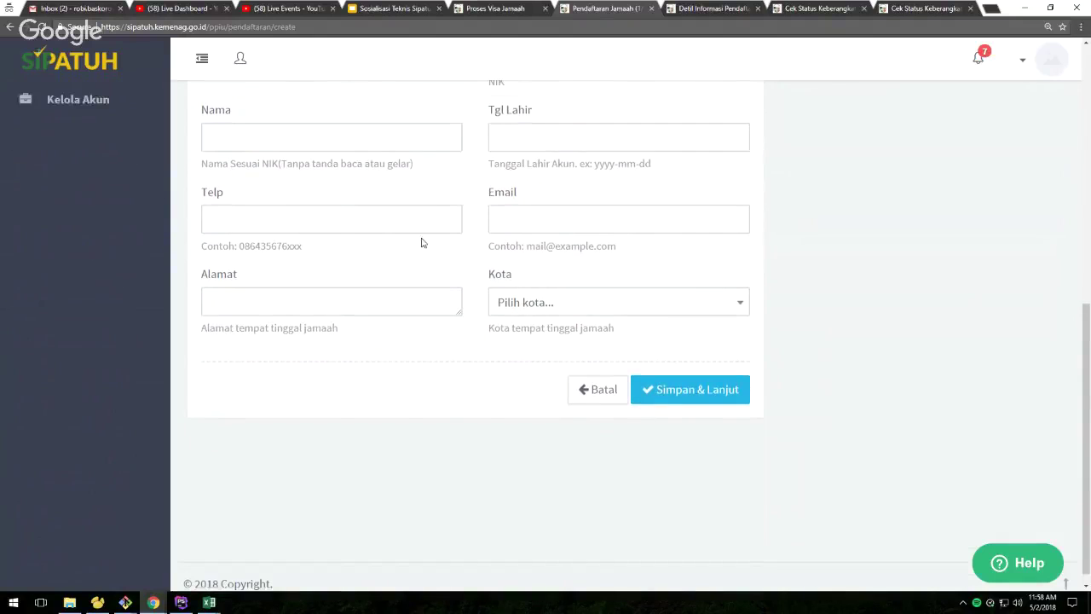
scroll(512, 222, up, 3)
scroll(375, 256, down, 1)
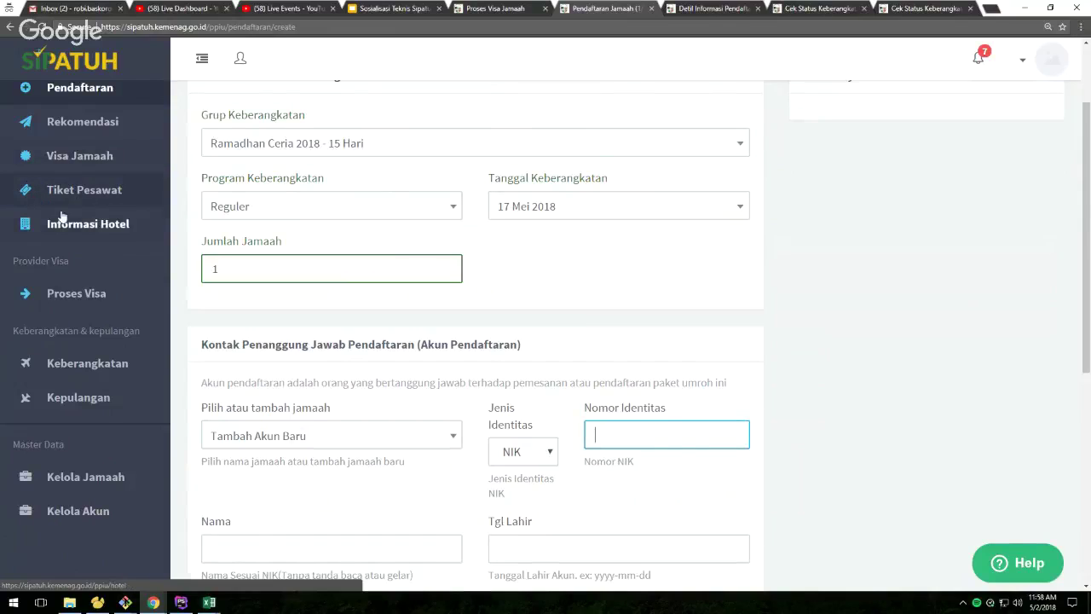
scroll(213, 218, down, 4)
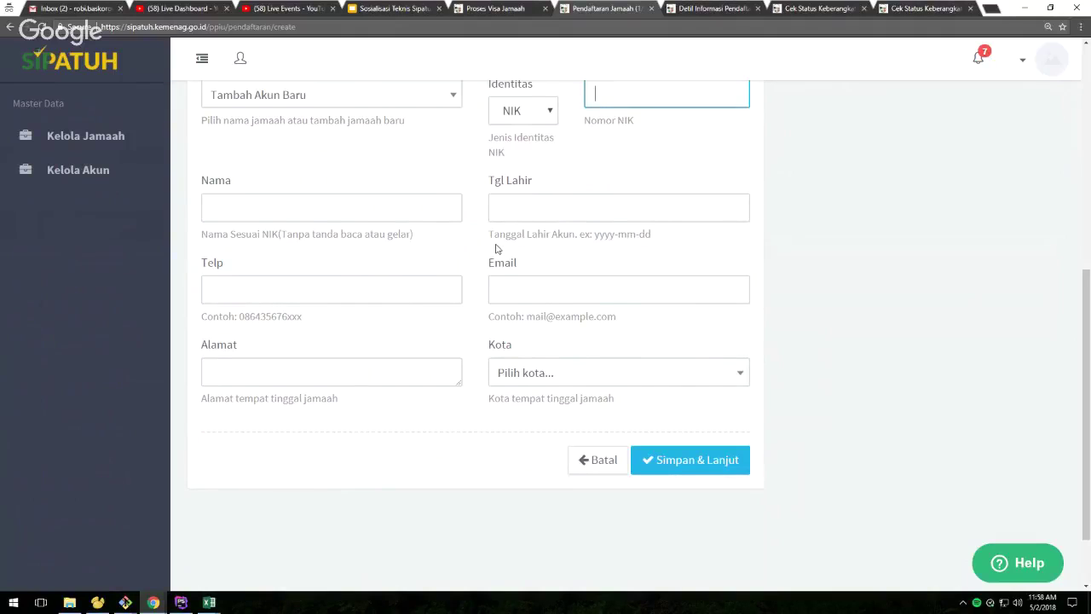
scroll(492, 247, down, 1)
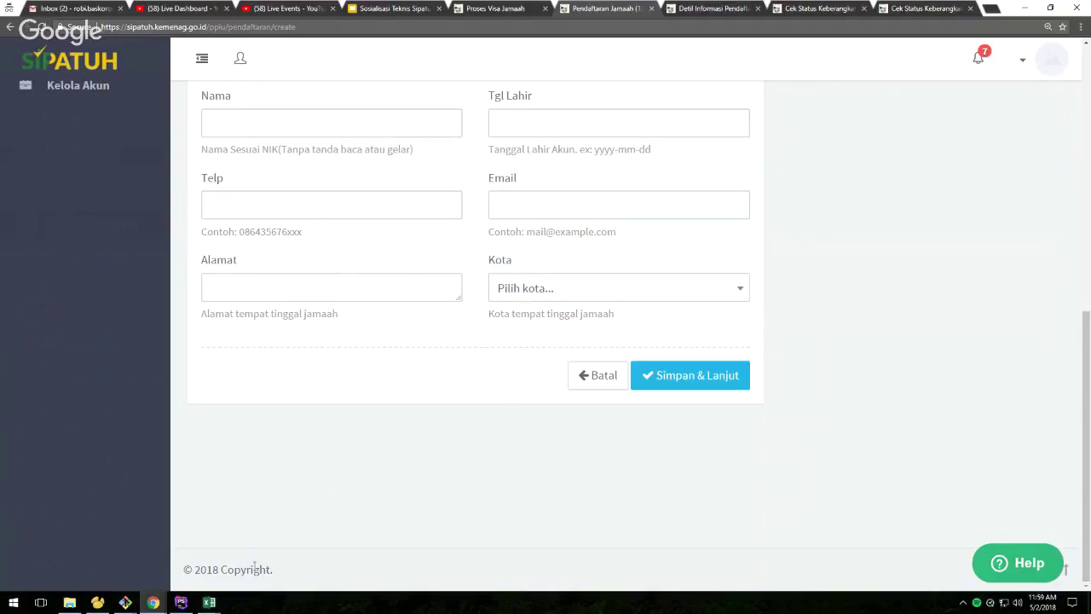
mouse_move(146, 606)
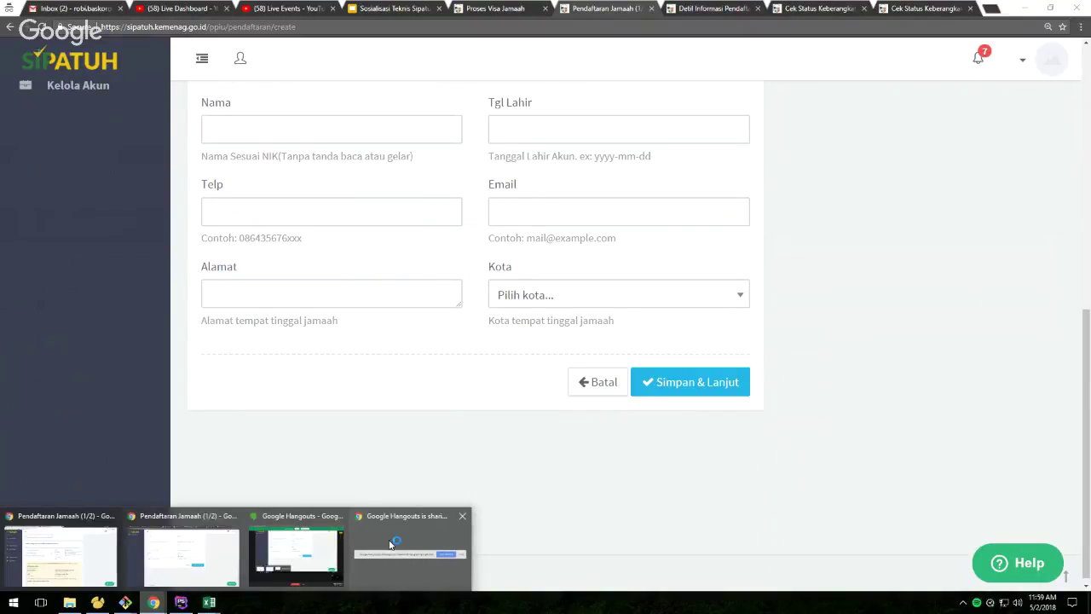
mouse_move(390, 544)
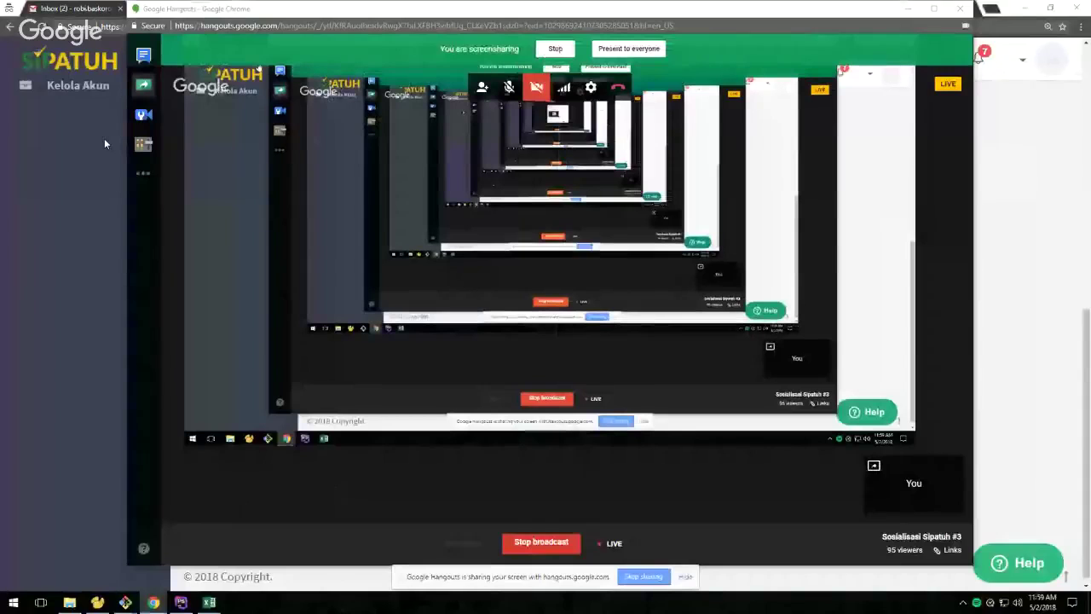
click(104, 138)
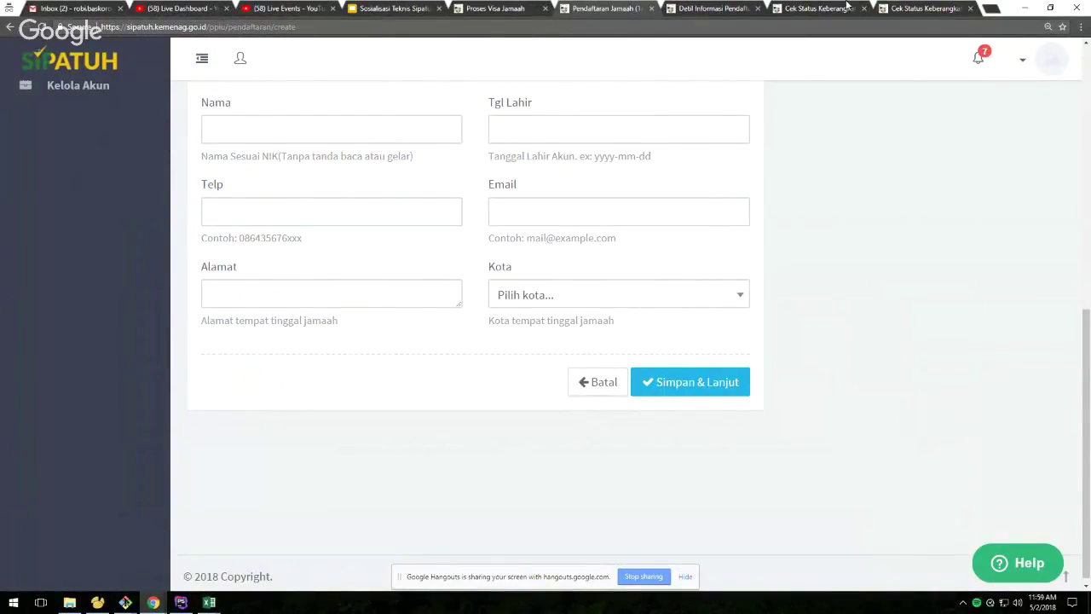
Open a new incognito tab, then return to and reload the Cek Status page.
click(991, 11)
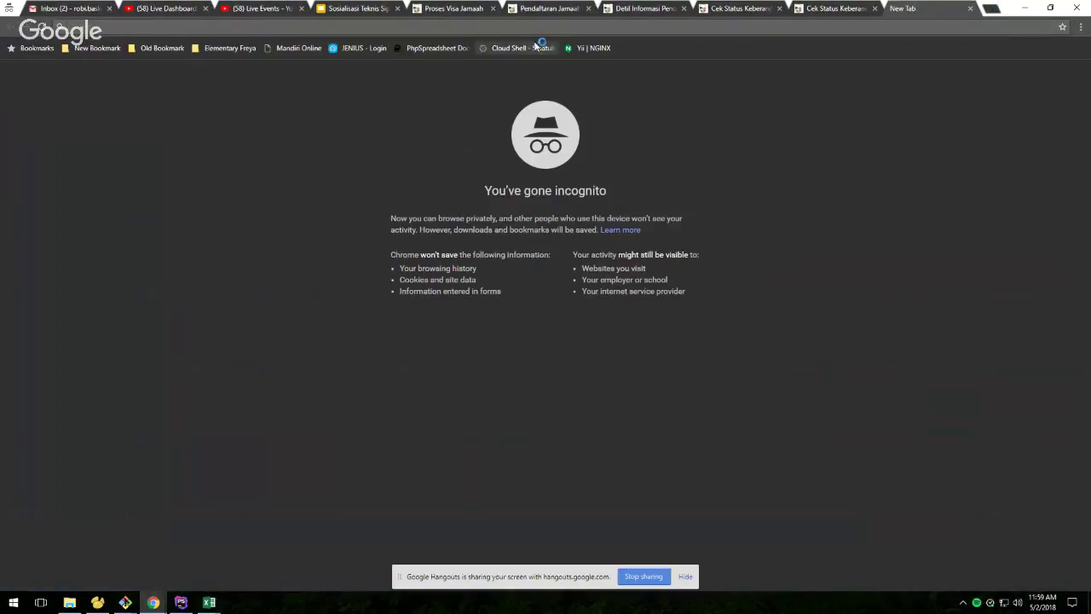
click(837, 10)
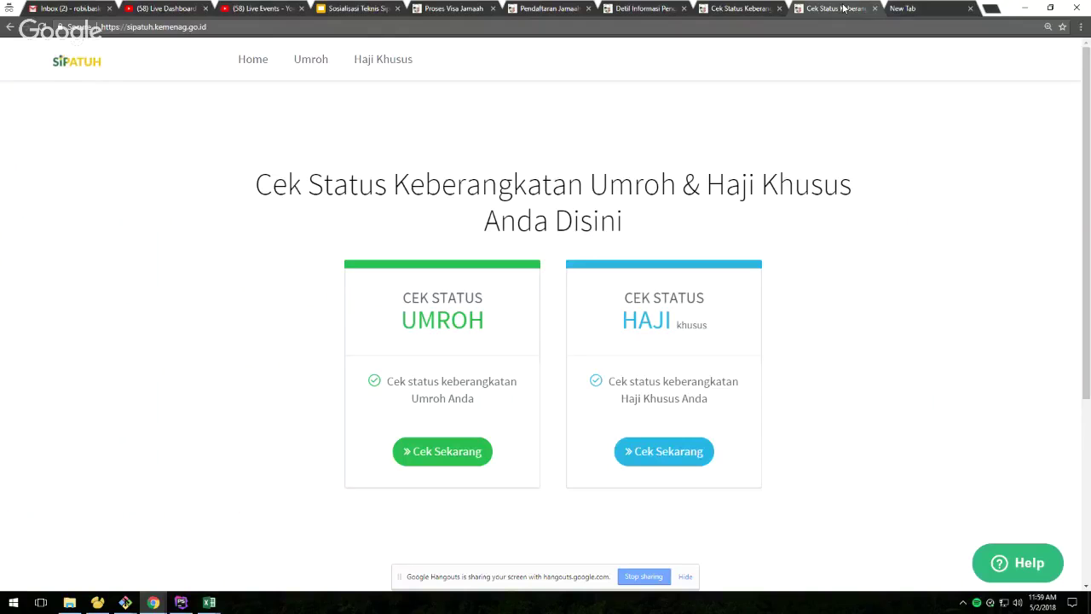
click(912, 8)
click(831, 9)
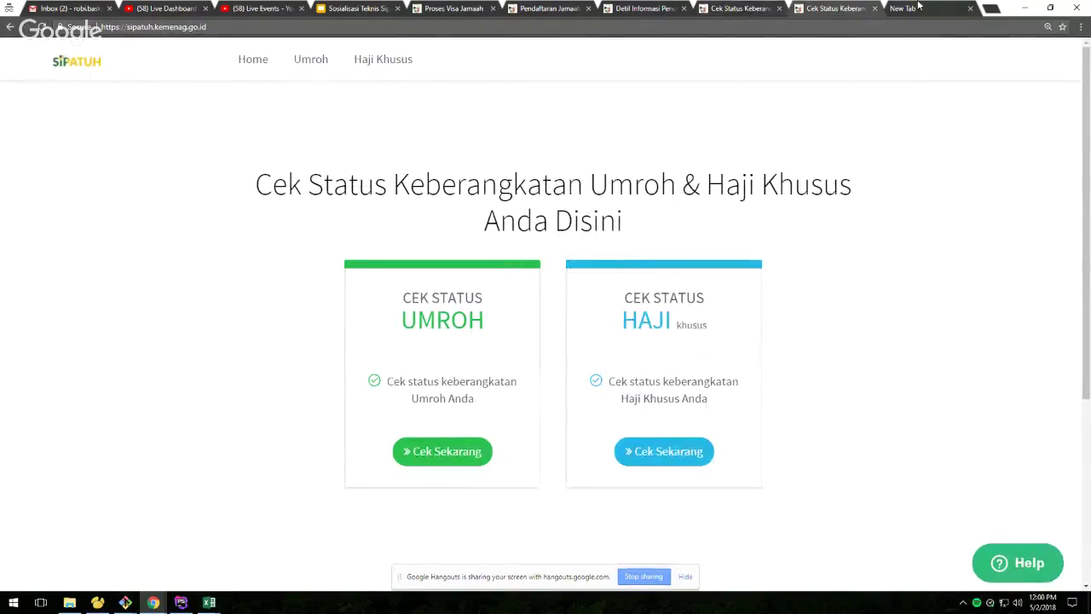
click(264, 56)
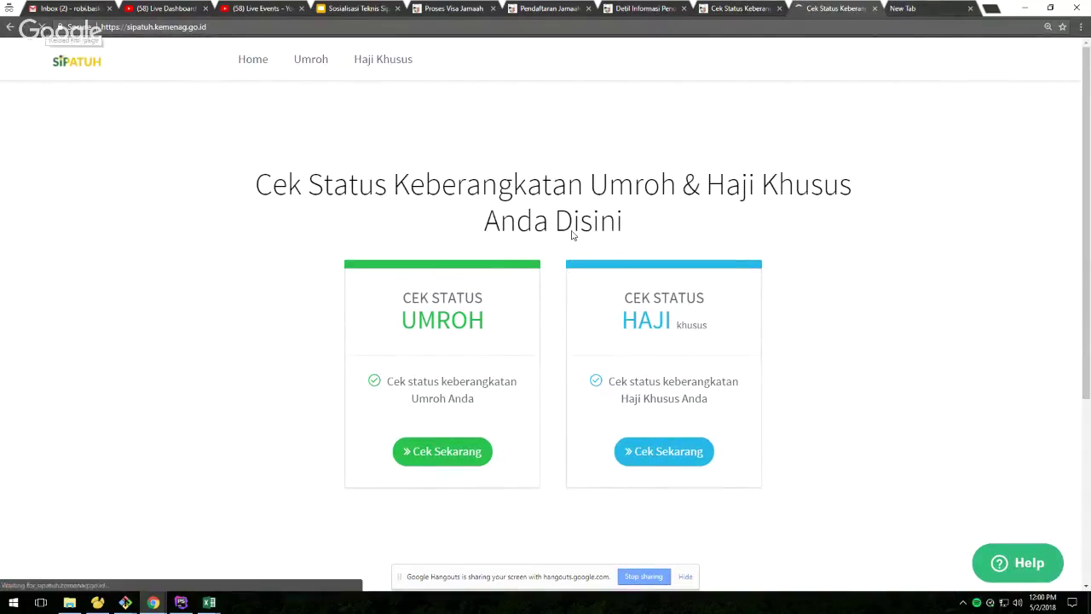
Look through the visa status and registration detail tabs, then return to the registration form.
click(747, 10)
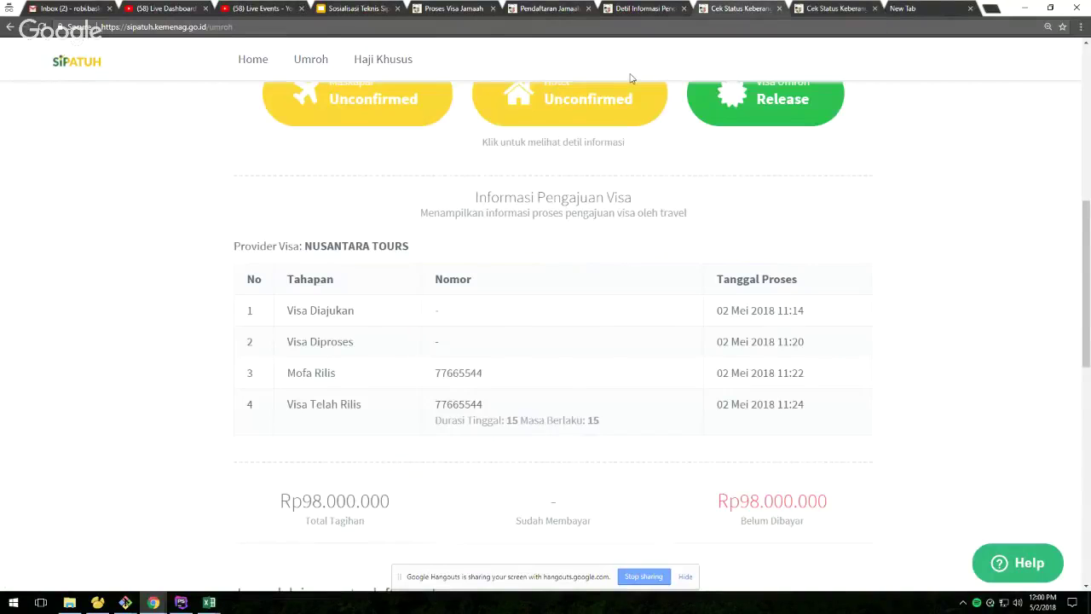
click(630, 7)
scroll(639, 132, up, 2)
scroll(639, 132, down, 2)
scroll(640, 131, up, 2)
click(552, 8)
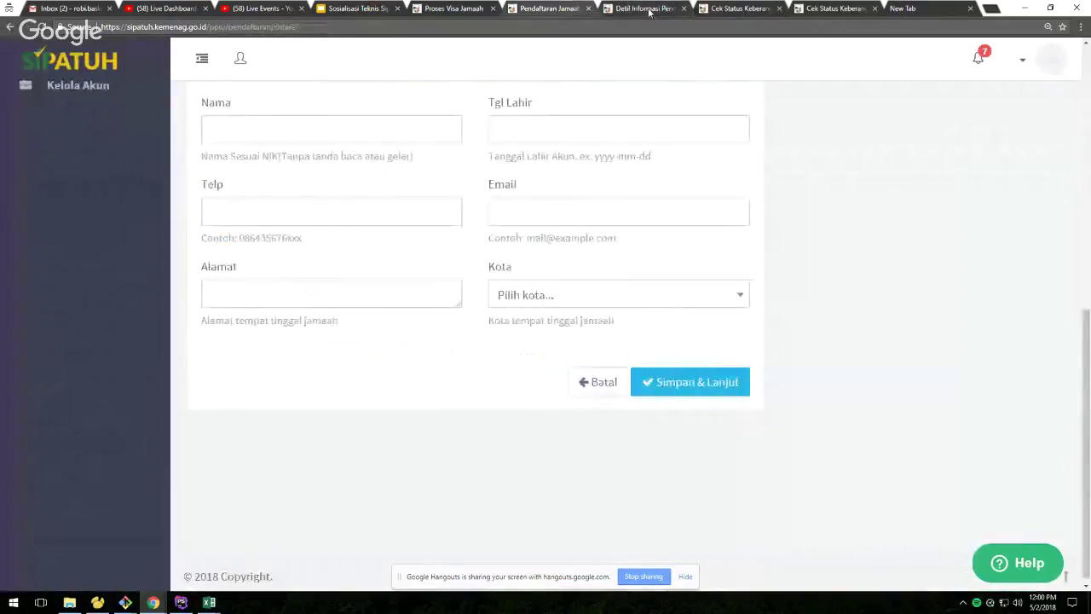
click(648, 10)
click(563, 11)
click(452, 9)
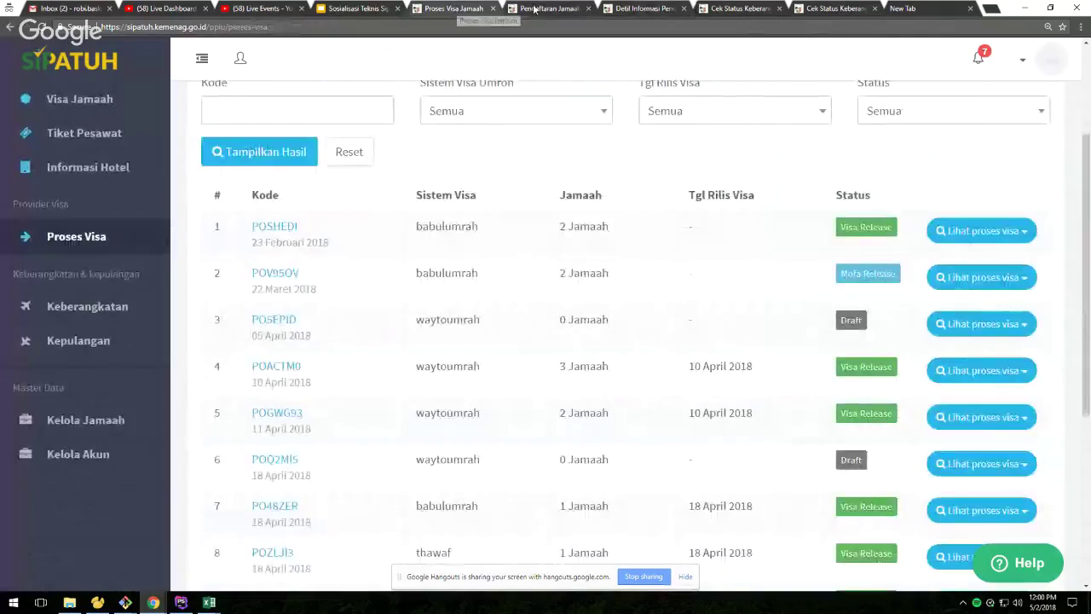
click(546, 8)
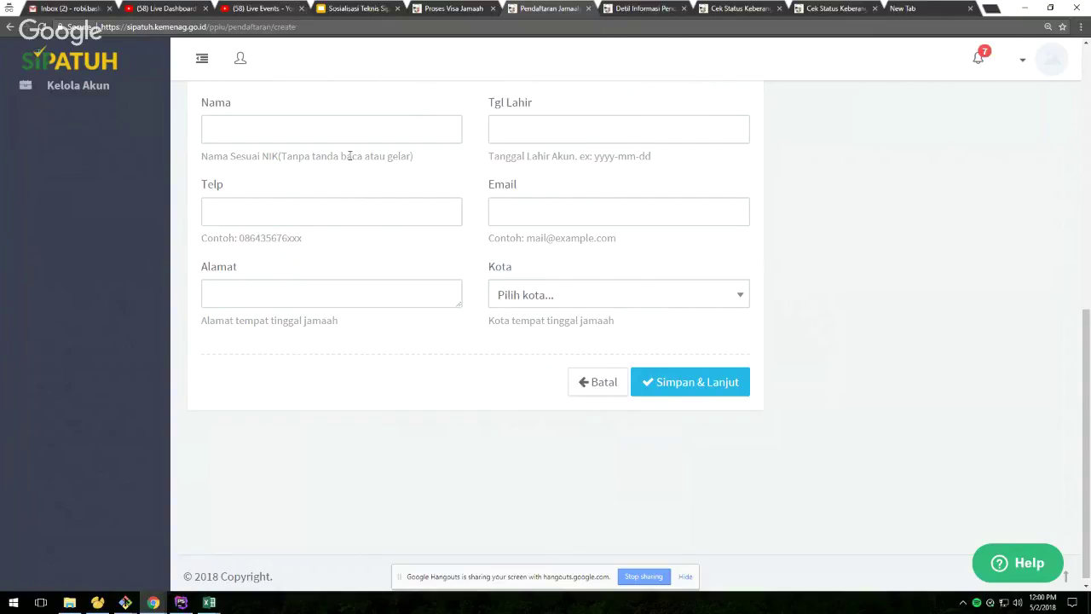
scroll(311, 175, up, 1)
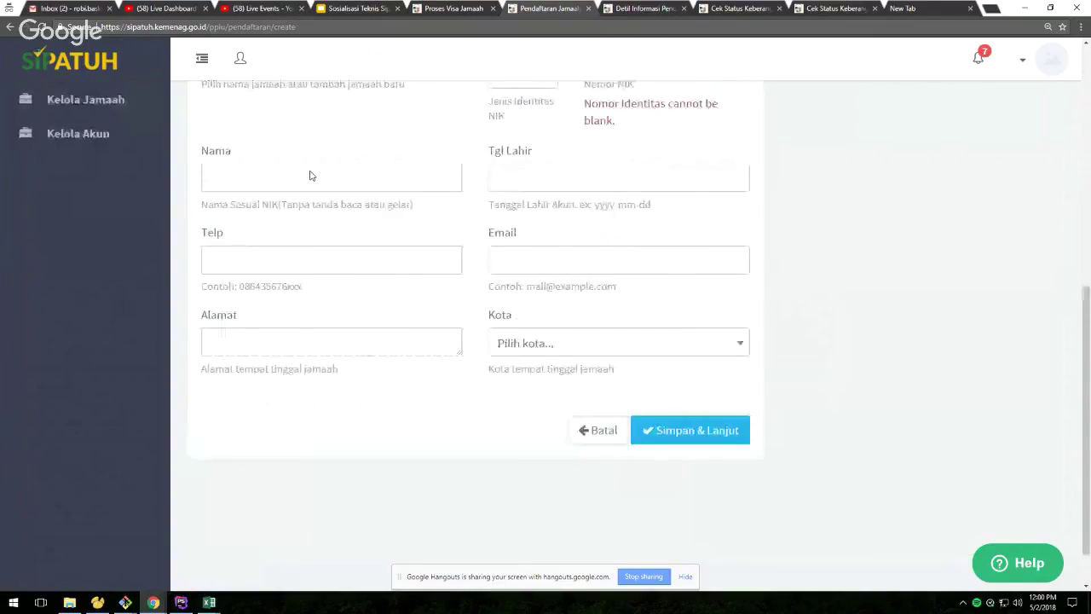
scroll(311, 175, up, 3)
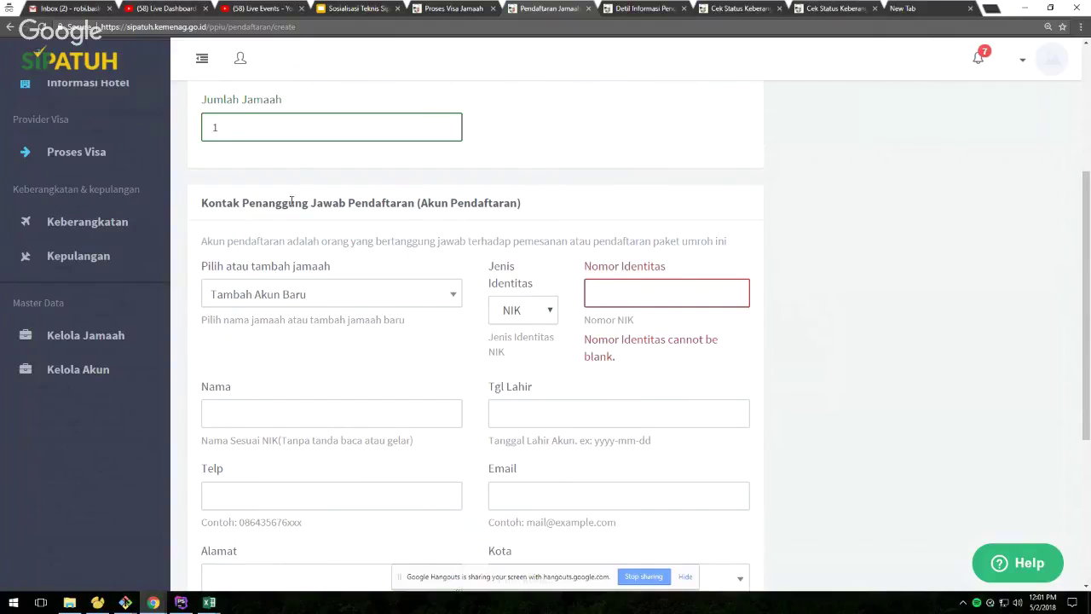
scroll(284, 175, up, 1)
scroll(283, 175, up, 2)
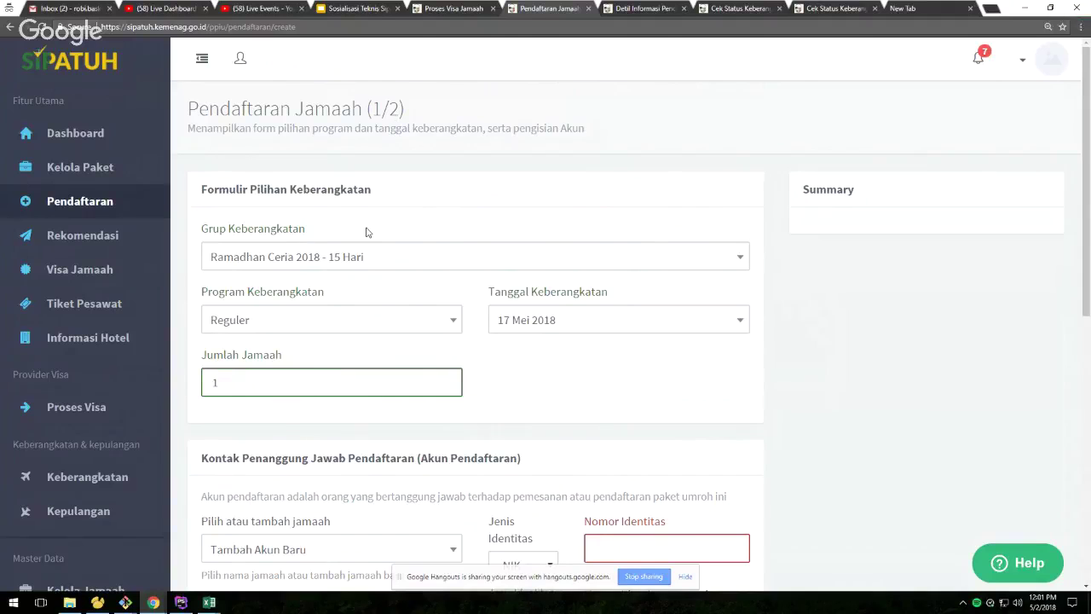
scroll(366, 231, down, 1)
scroll(366, 232, down, 5)
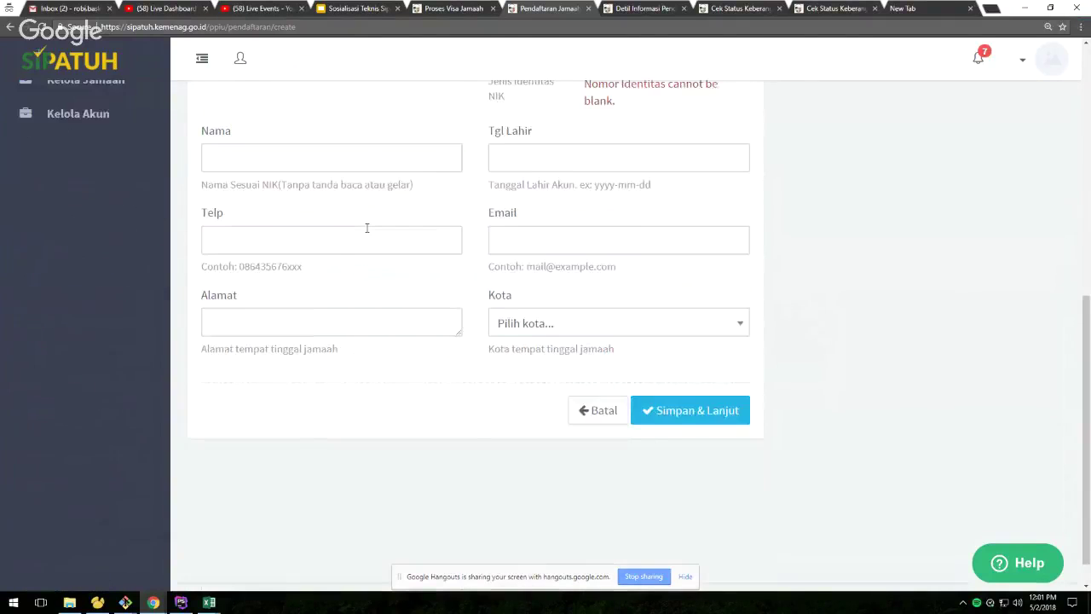
scroll(366, 226, up, 3)
scroll(334, 215, up, 3)
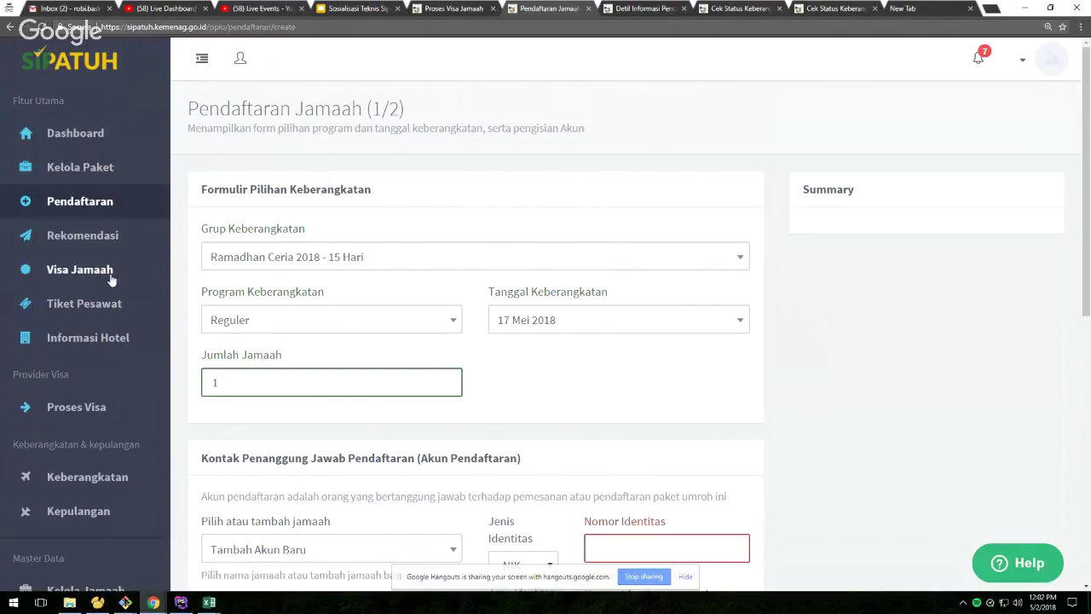
Open the Rekomendasi passport letters page, then the Umrah pilgrim registration list.
click(100, 235)
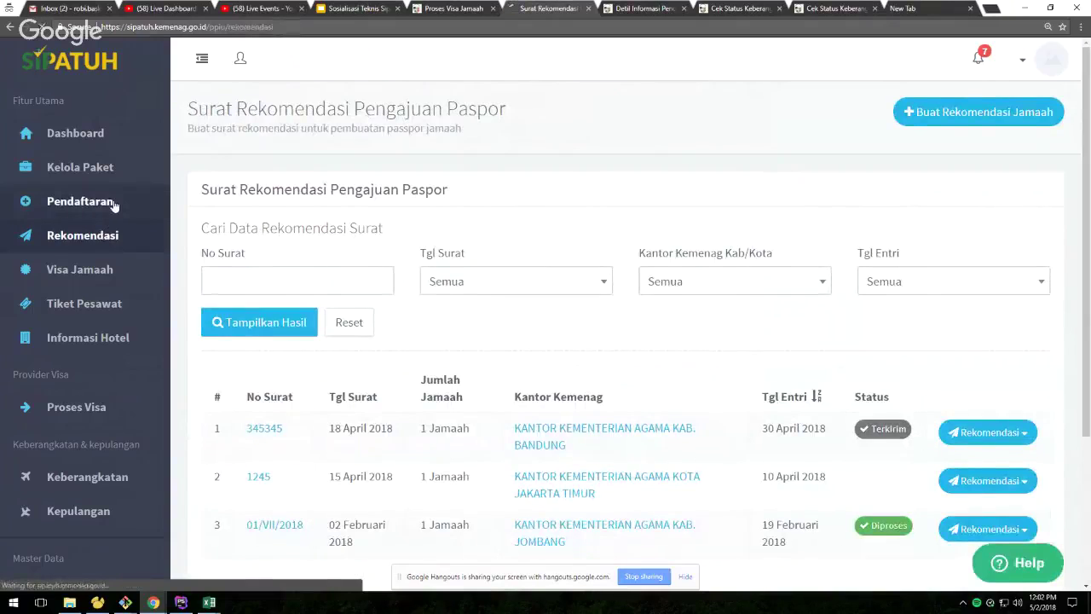
click(110, 205)
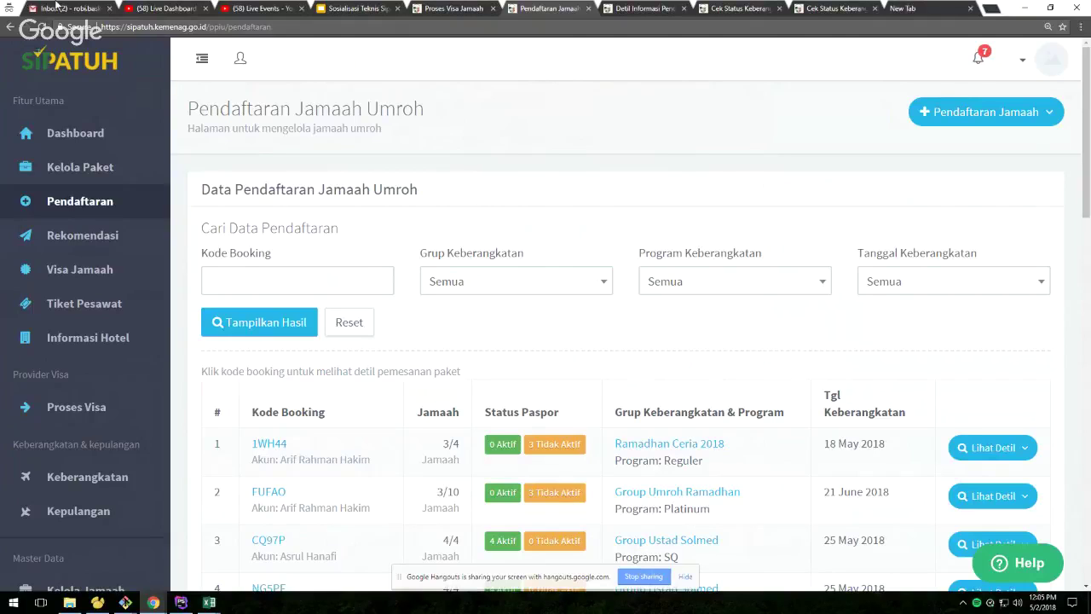
Switch to the YouTube Creator Studio live events tab.
click(284, 8)
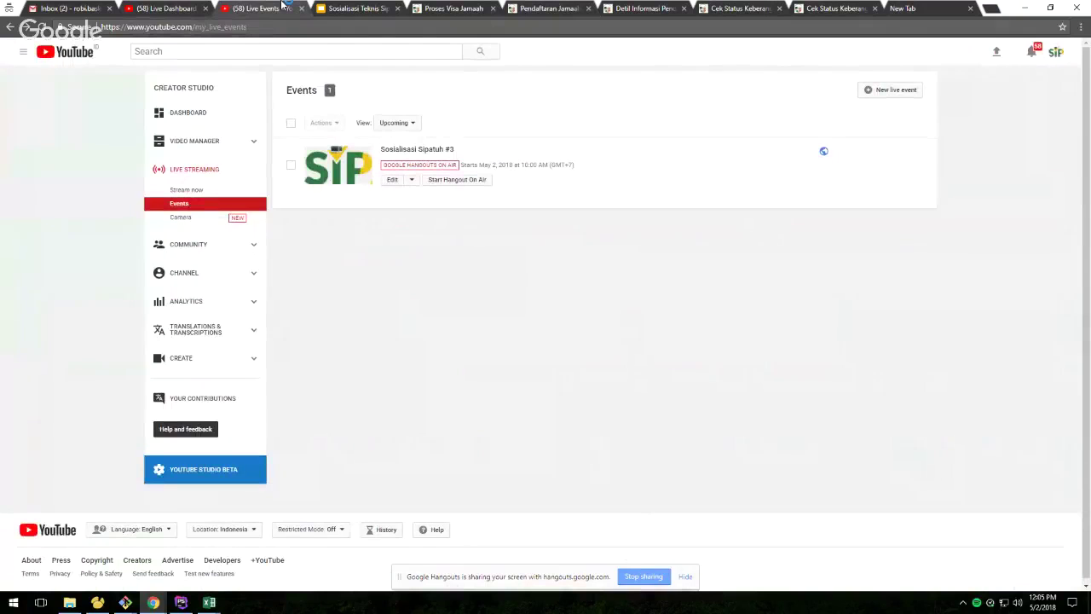
Stop screen sharing from the Live Dashboard so the stream shows only the SIP logo.
click(178, 7)
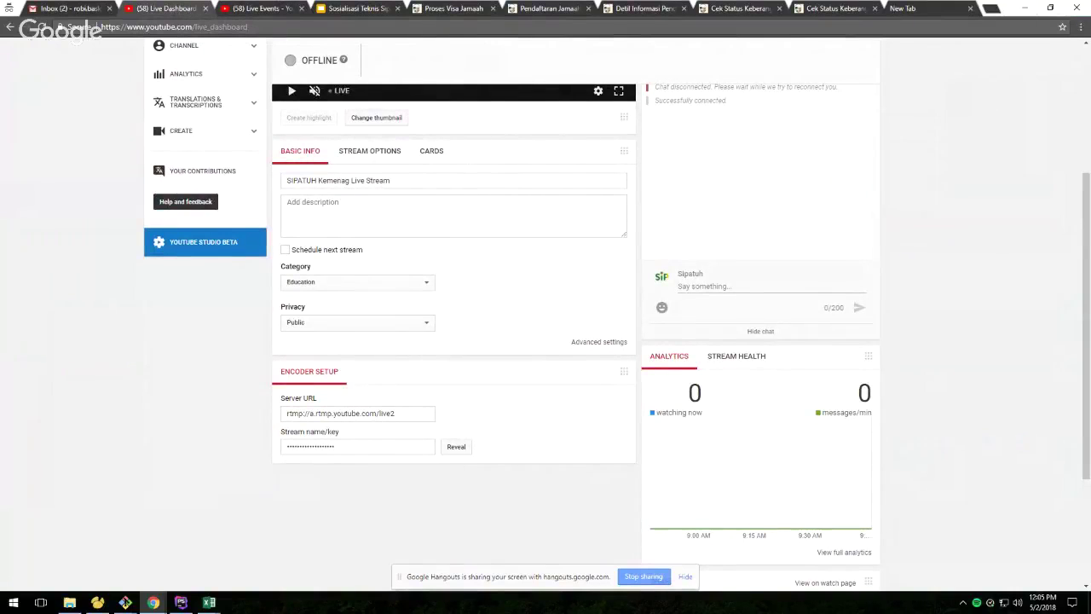
click(649, 580)
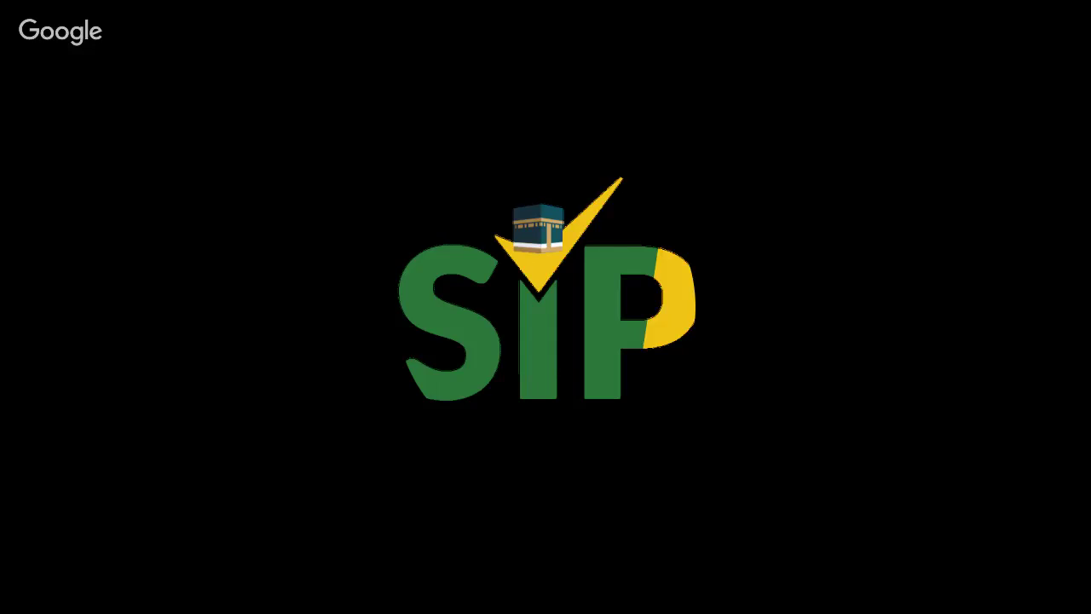